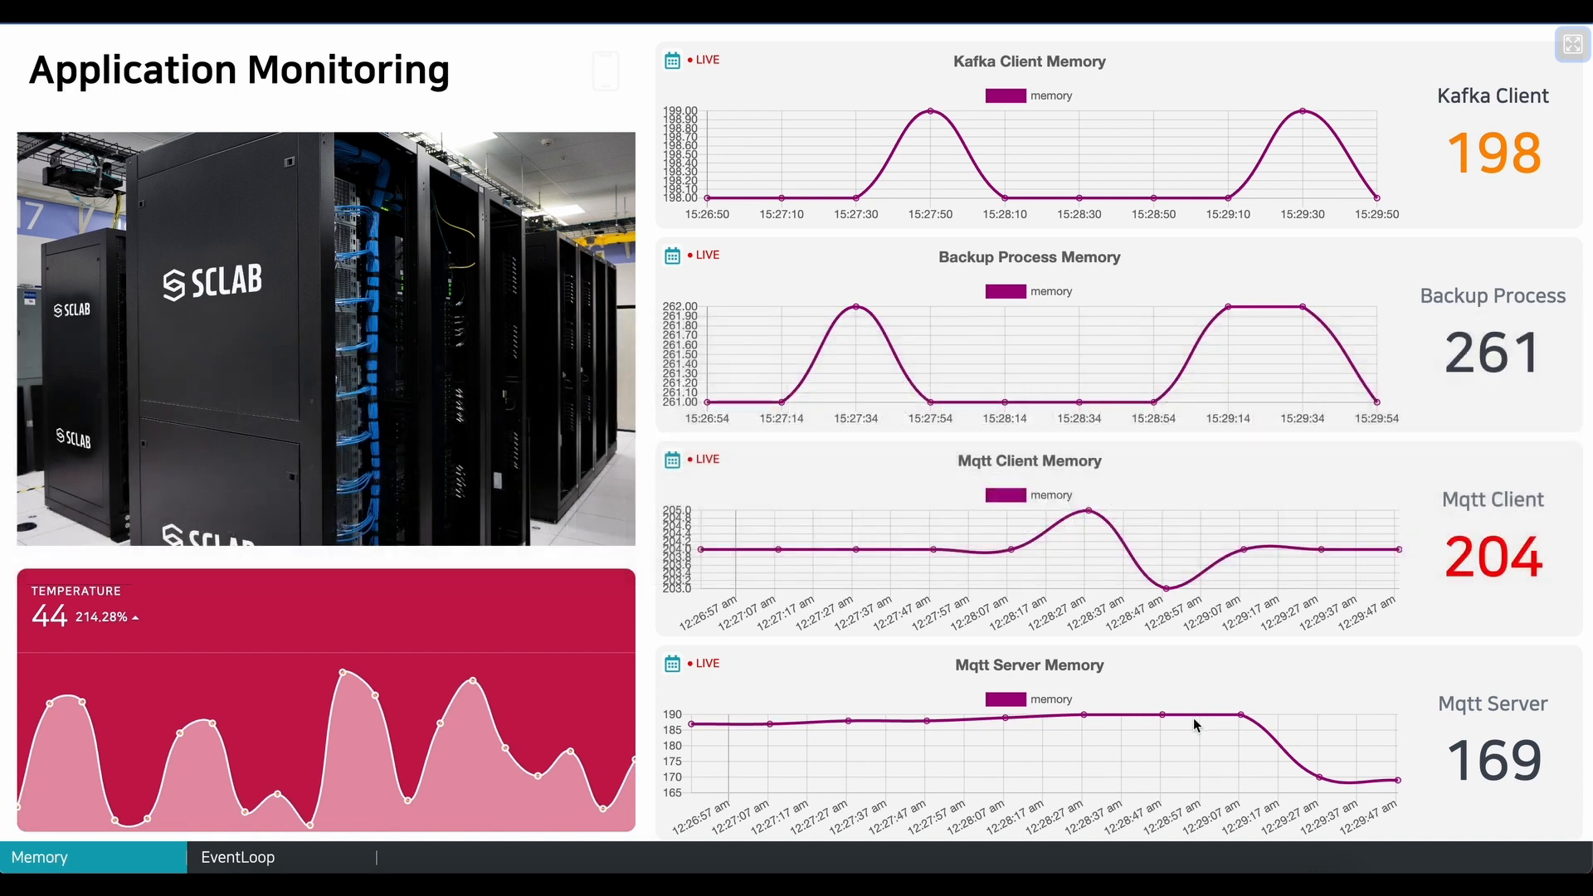
- View the EventLoop page of the Application Monitoring dashboard
left_click(274, 859)
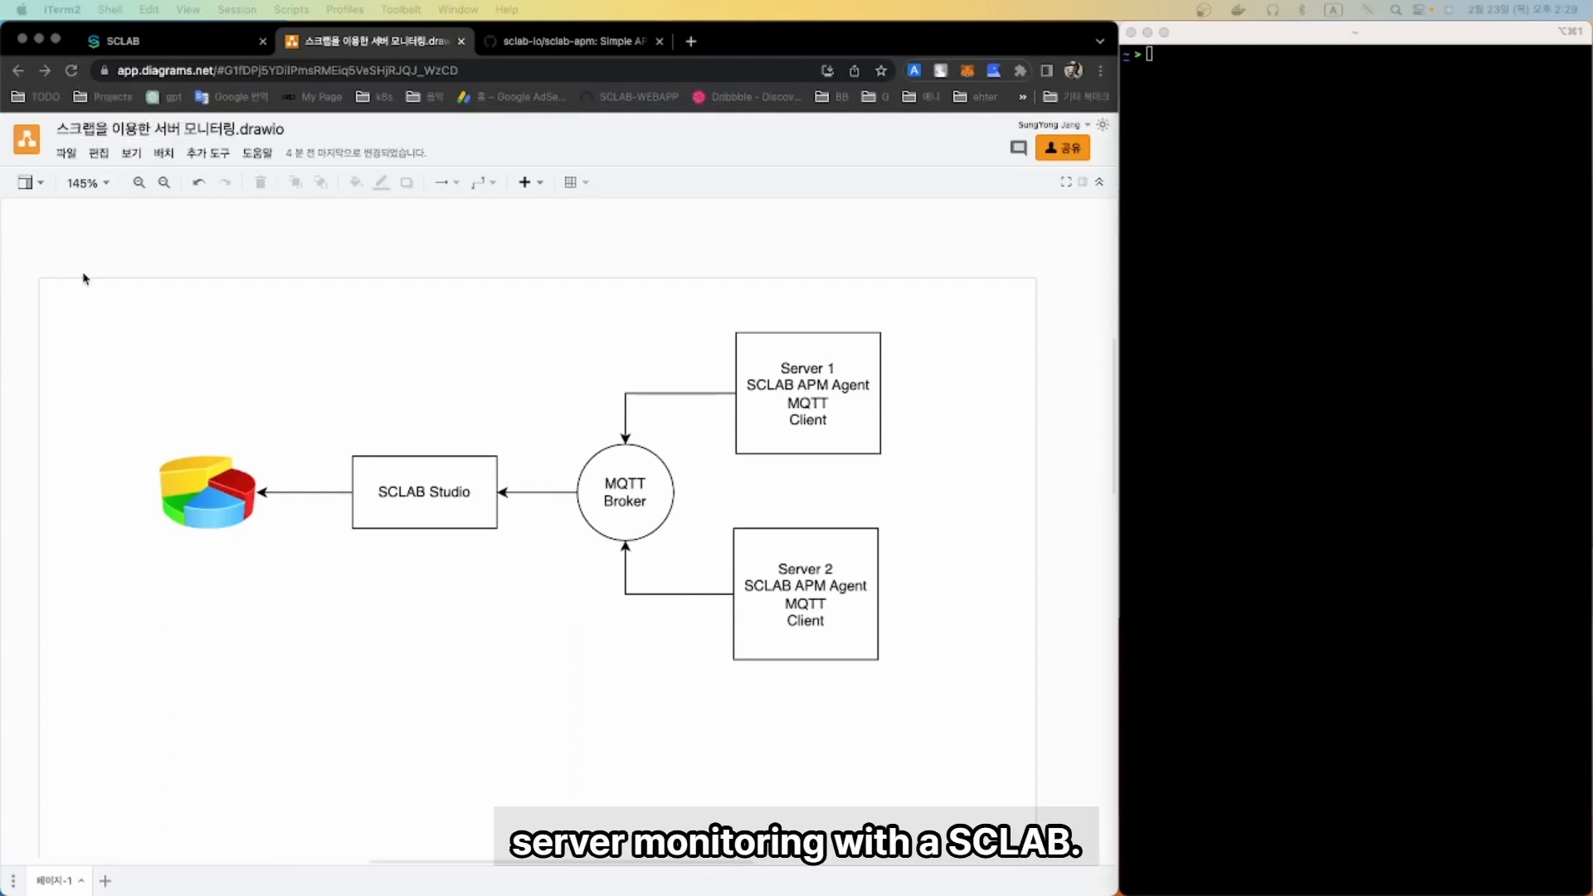
- Examine the diagram's data flow from the two server agents through the MQTT Broker and SCLAB Studio to the chart
left_click(157, 247)
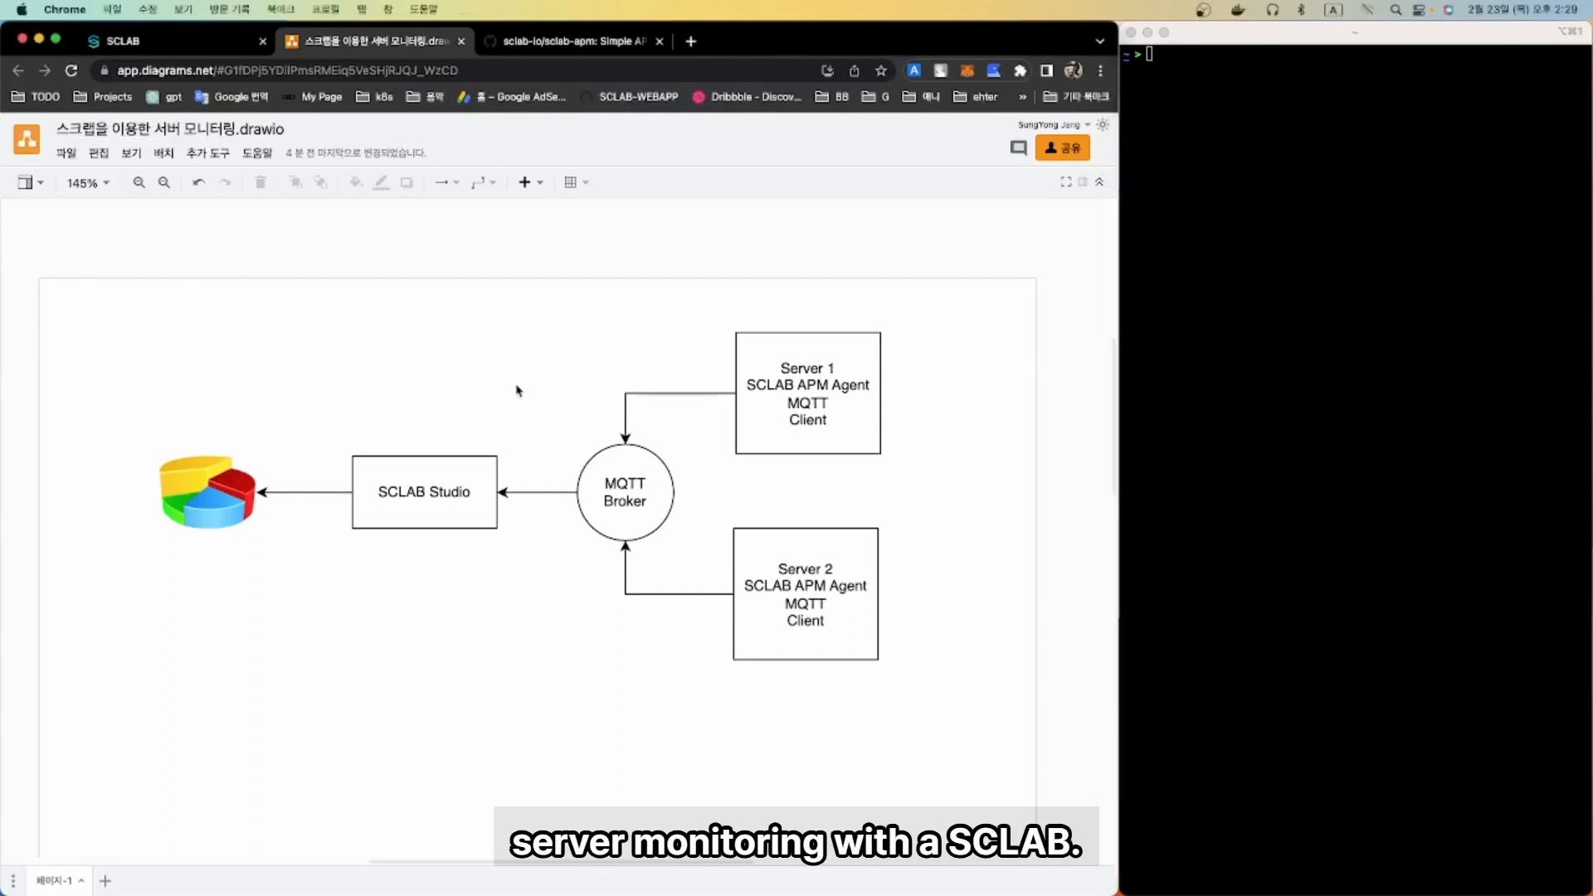
left_click(775, 420)
left_click(775, 556)
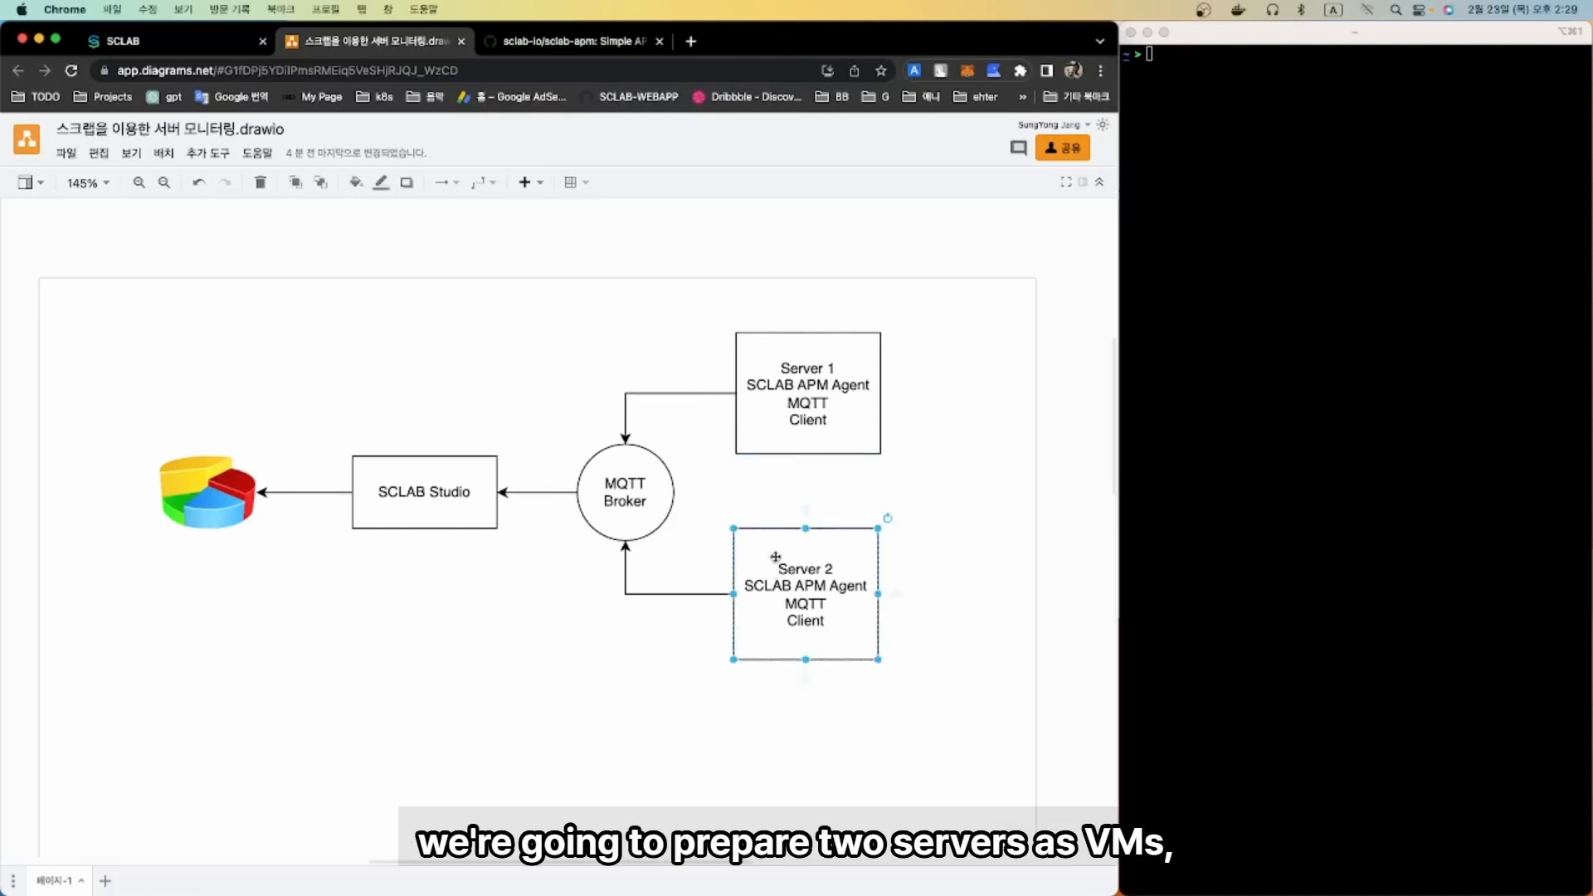
left_click(763, 427)
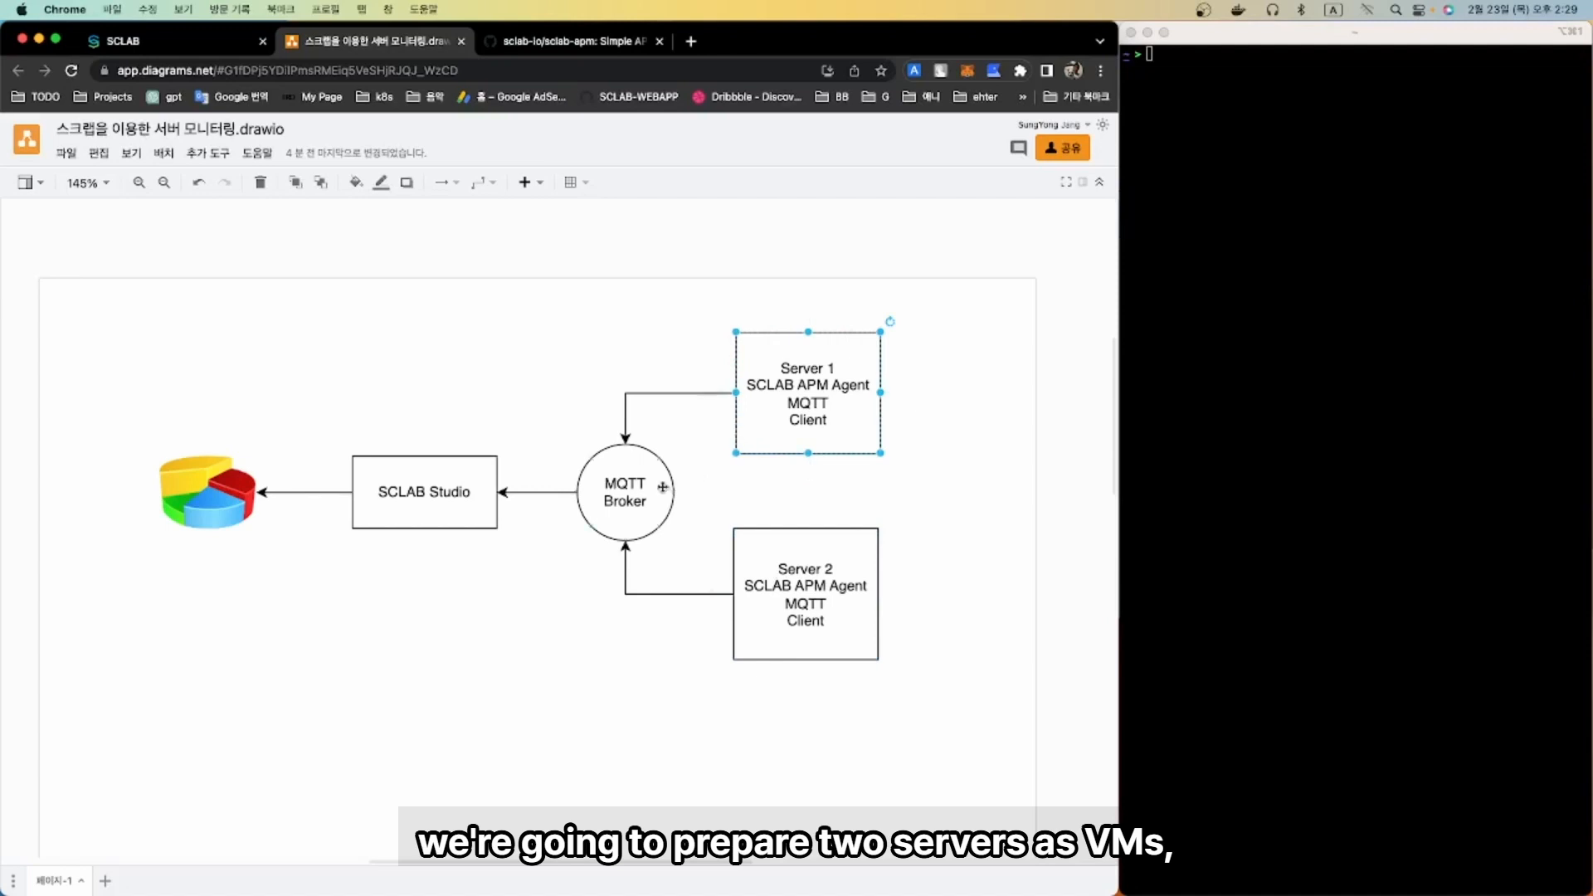
left_click(626, 490)
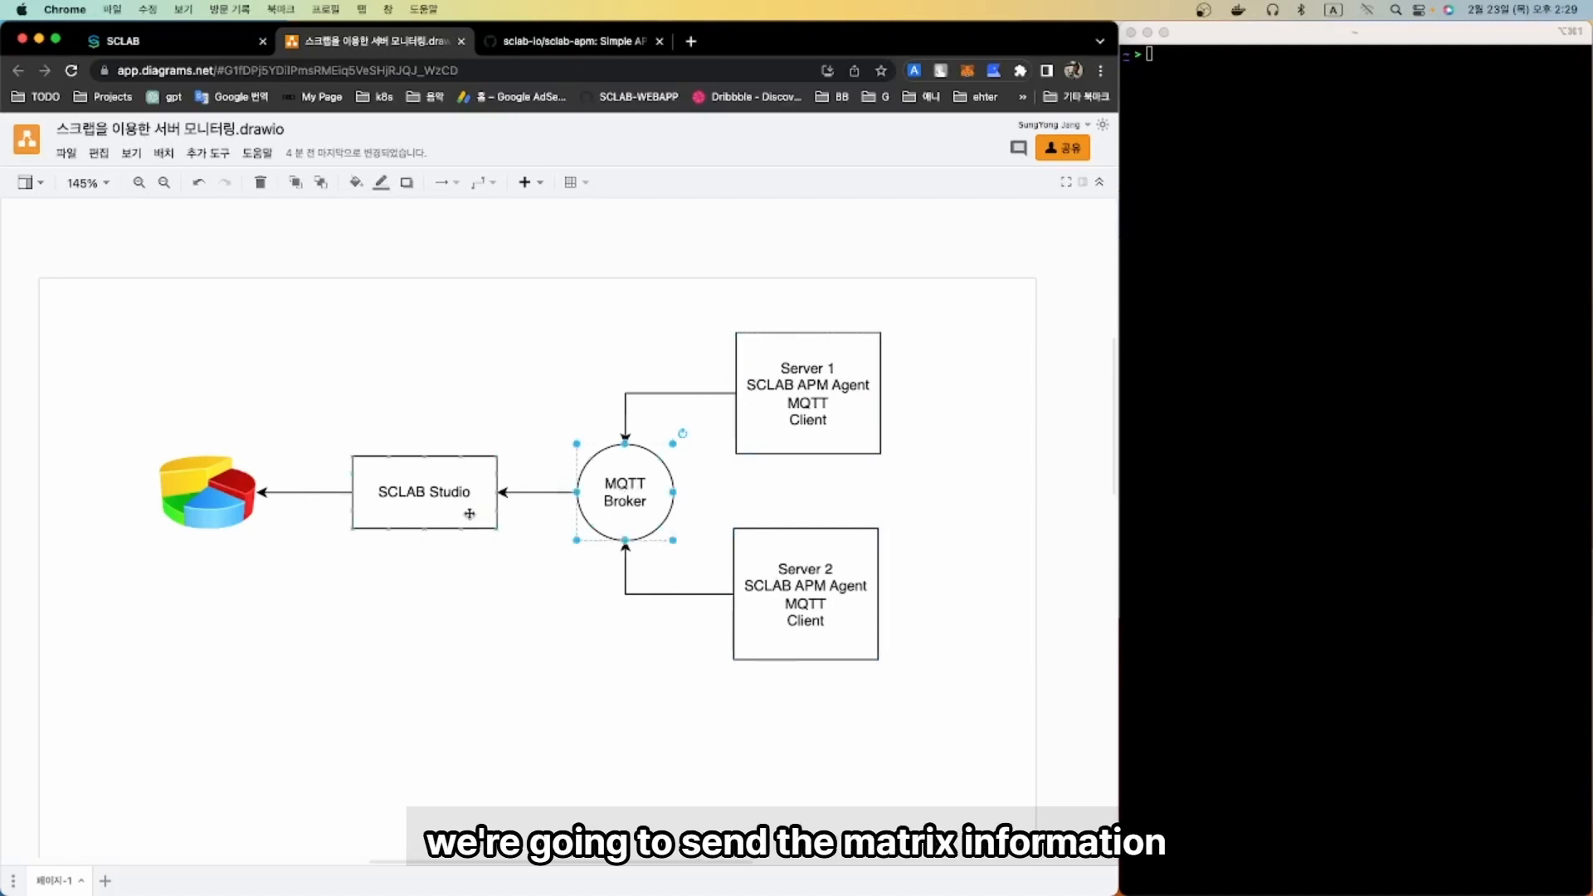
left_click(424, 505)
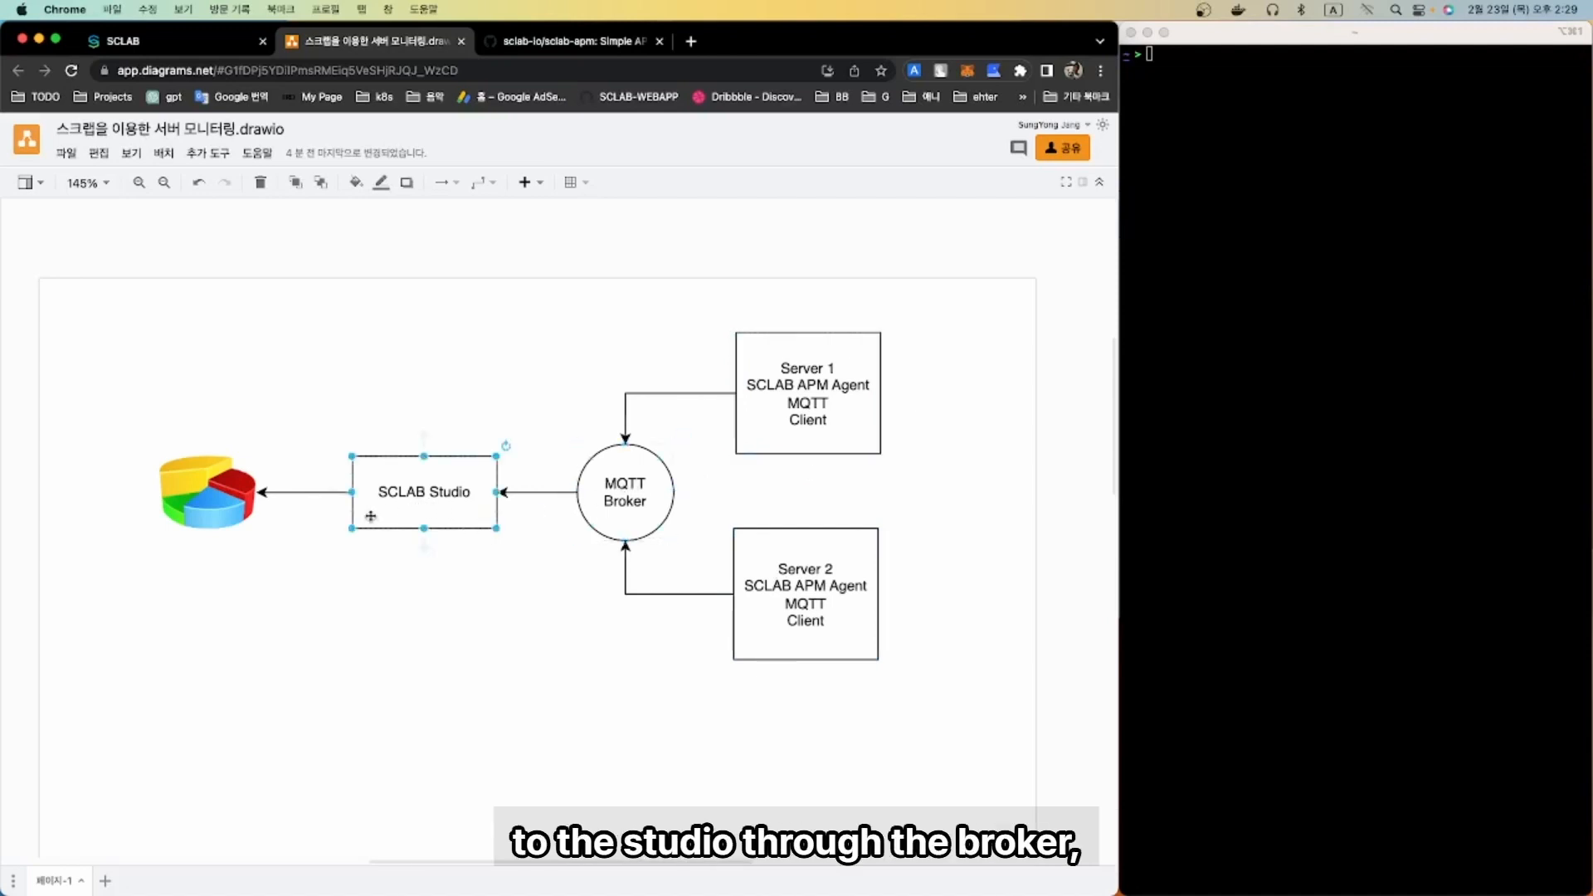
left_click(793, 417)
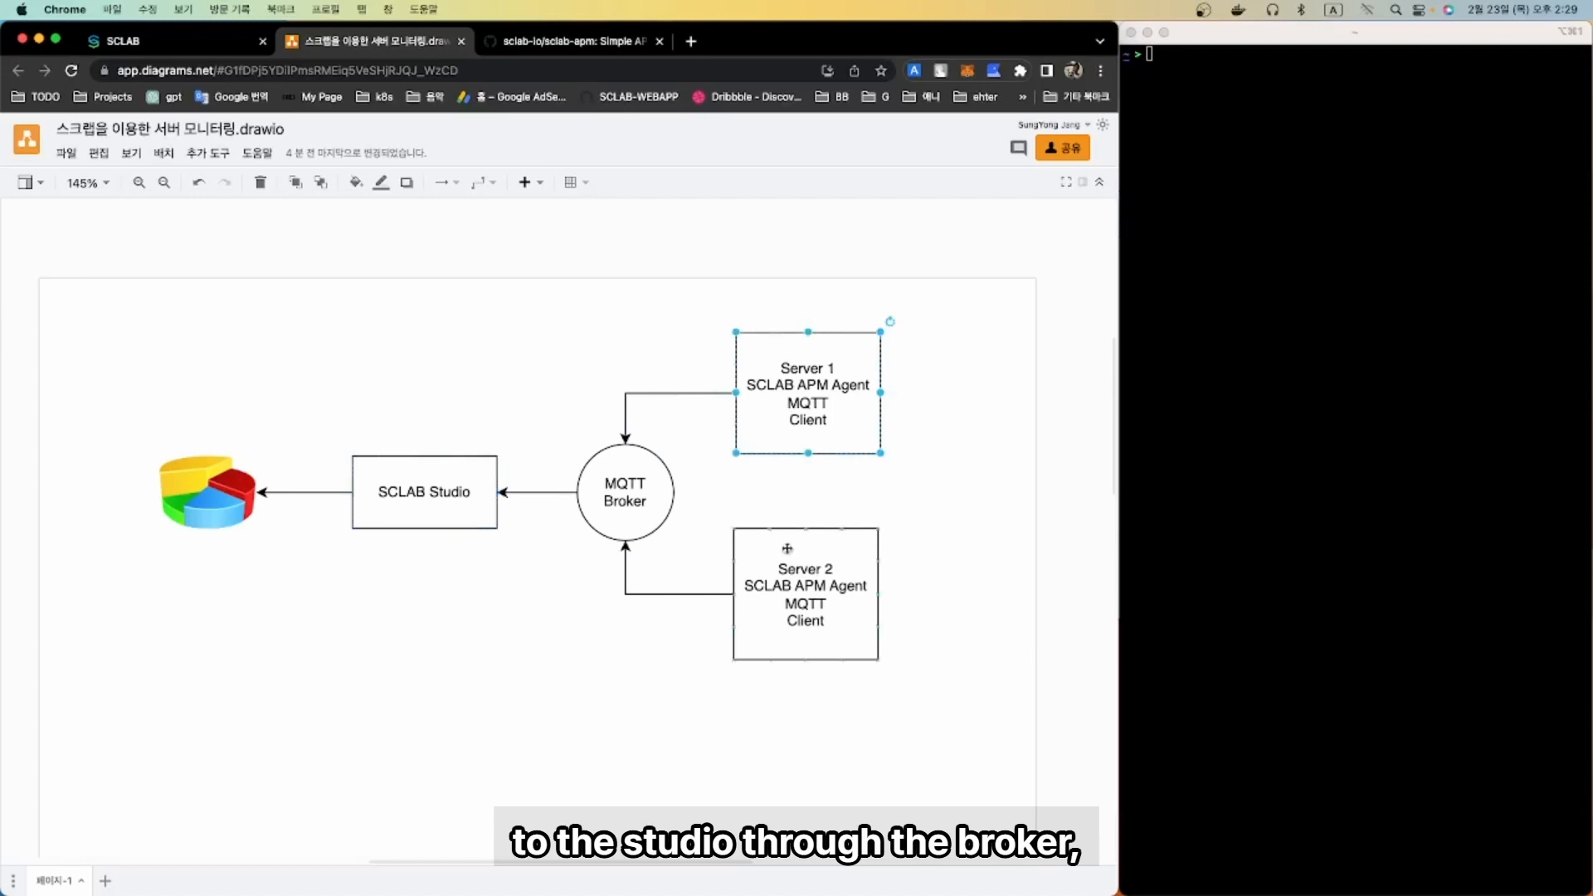
left_click(783, 591)
left_click(792, 419)
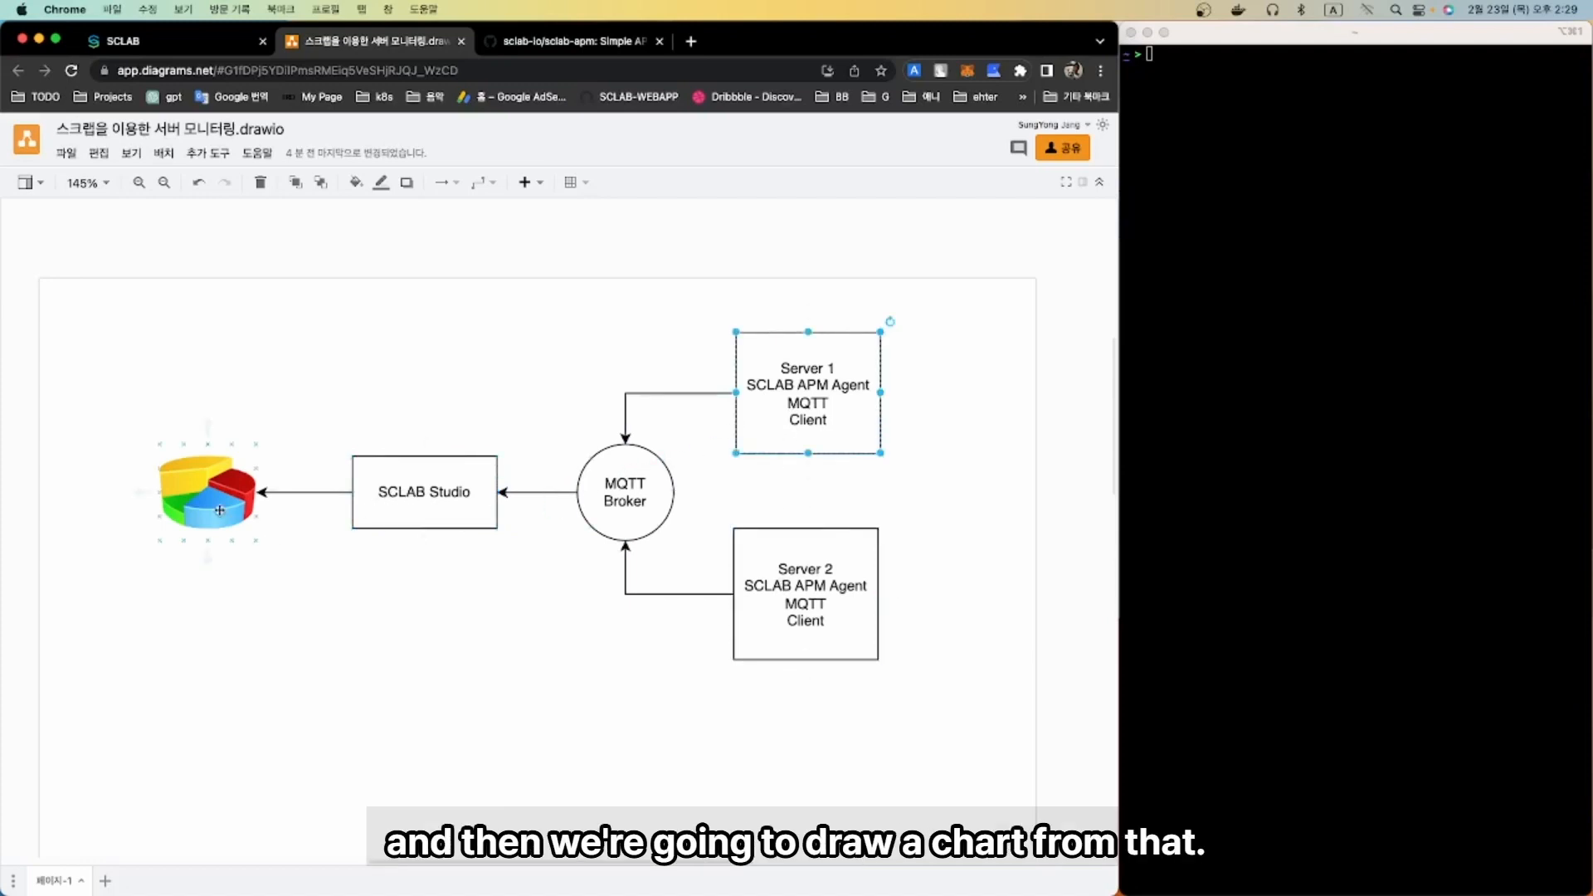
left_click(428, 605)
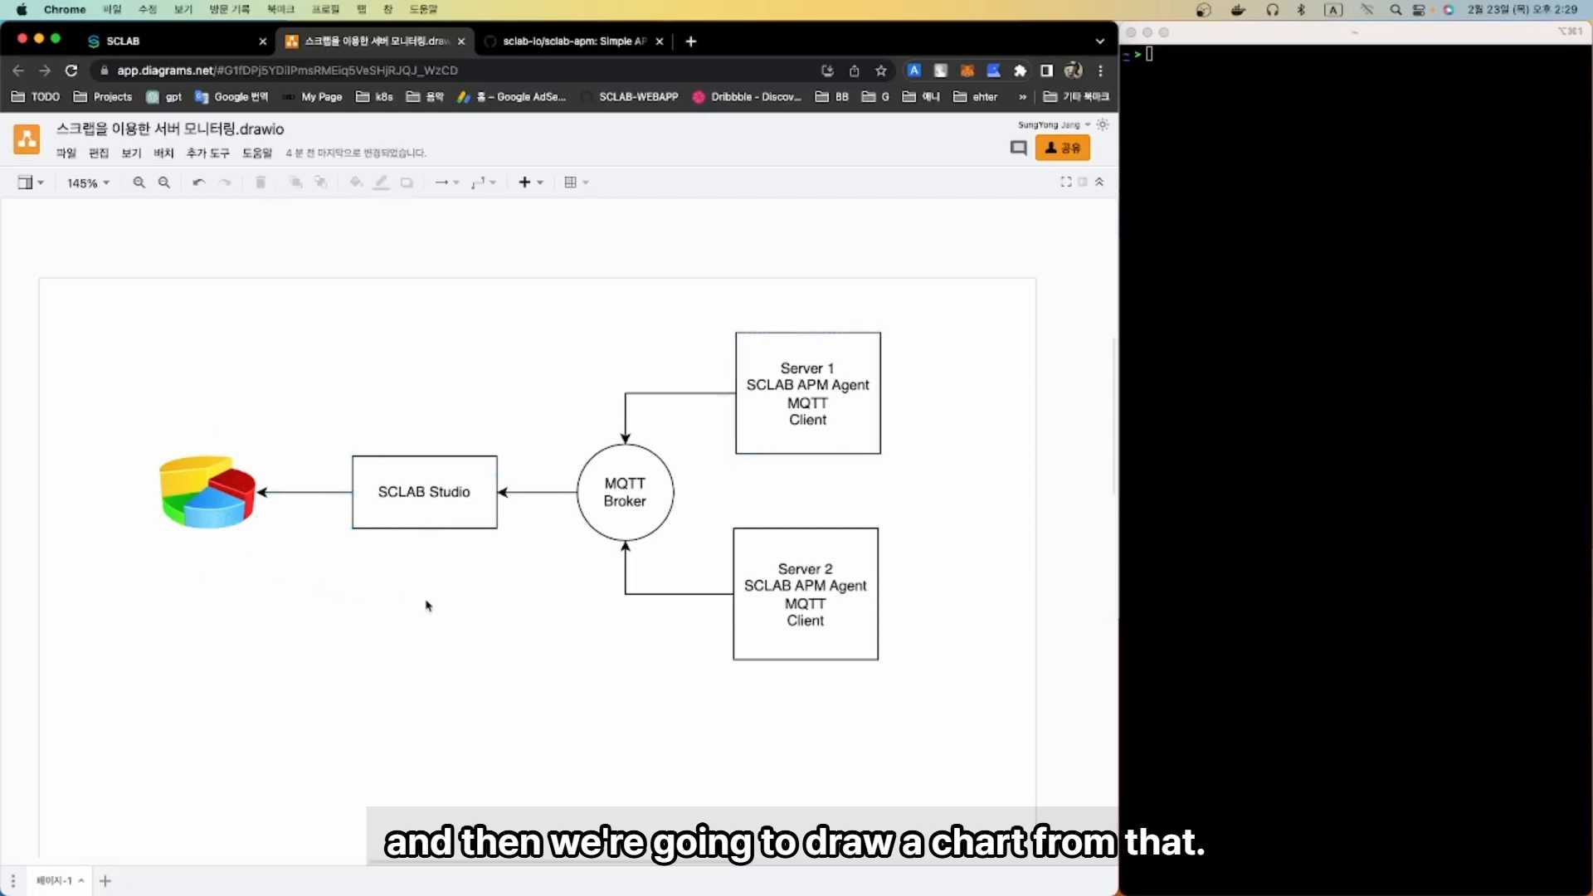
- Bring the Server 1 and Server 2 virtual machine windows forward and check the IP address of each
key("ctrl+Up")
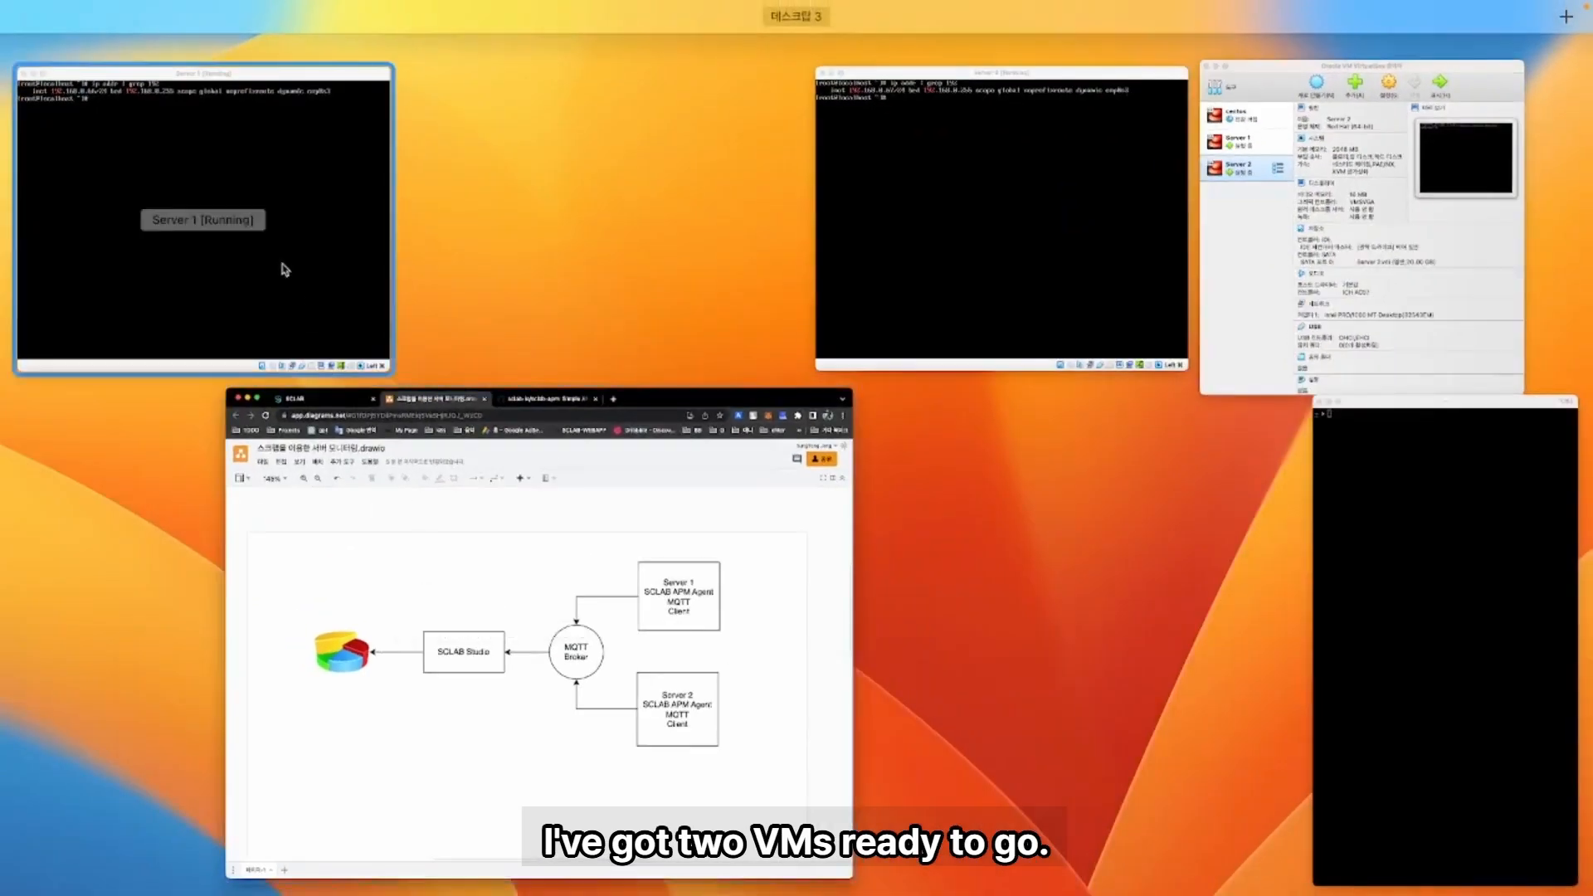
left_click(267, 239)
key("ctrl+Up")
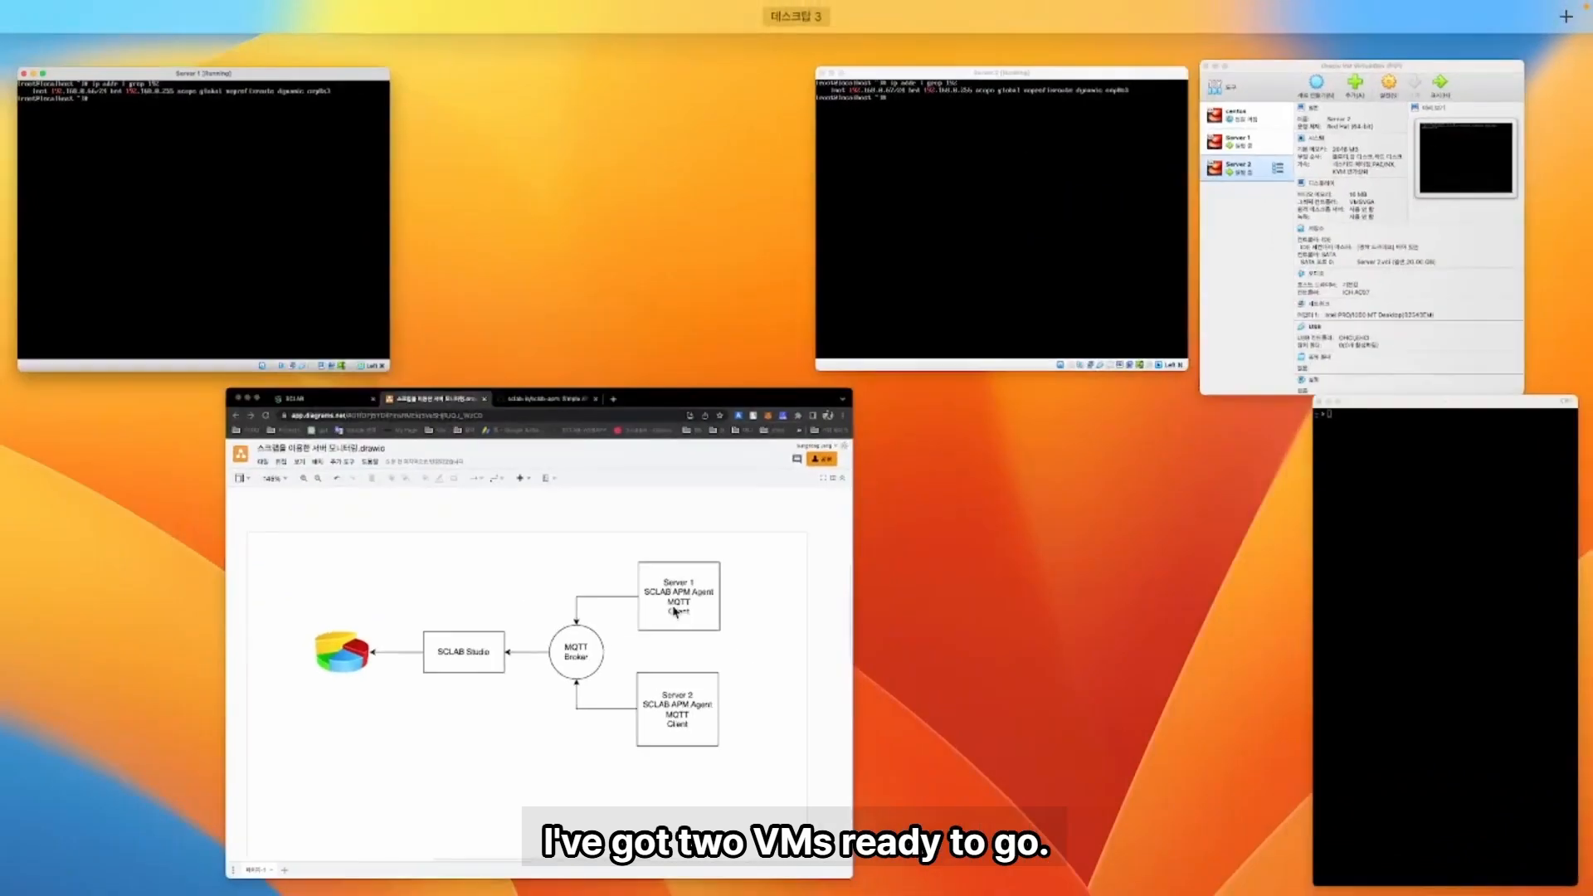
left_click(910, 270)
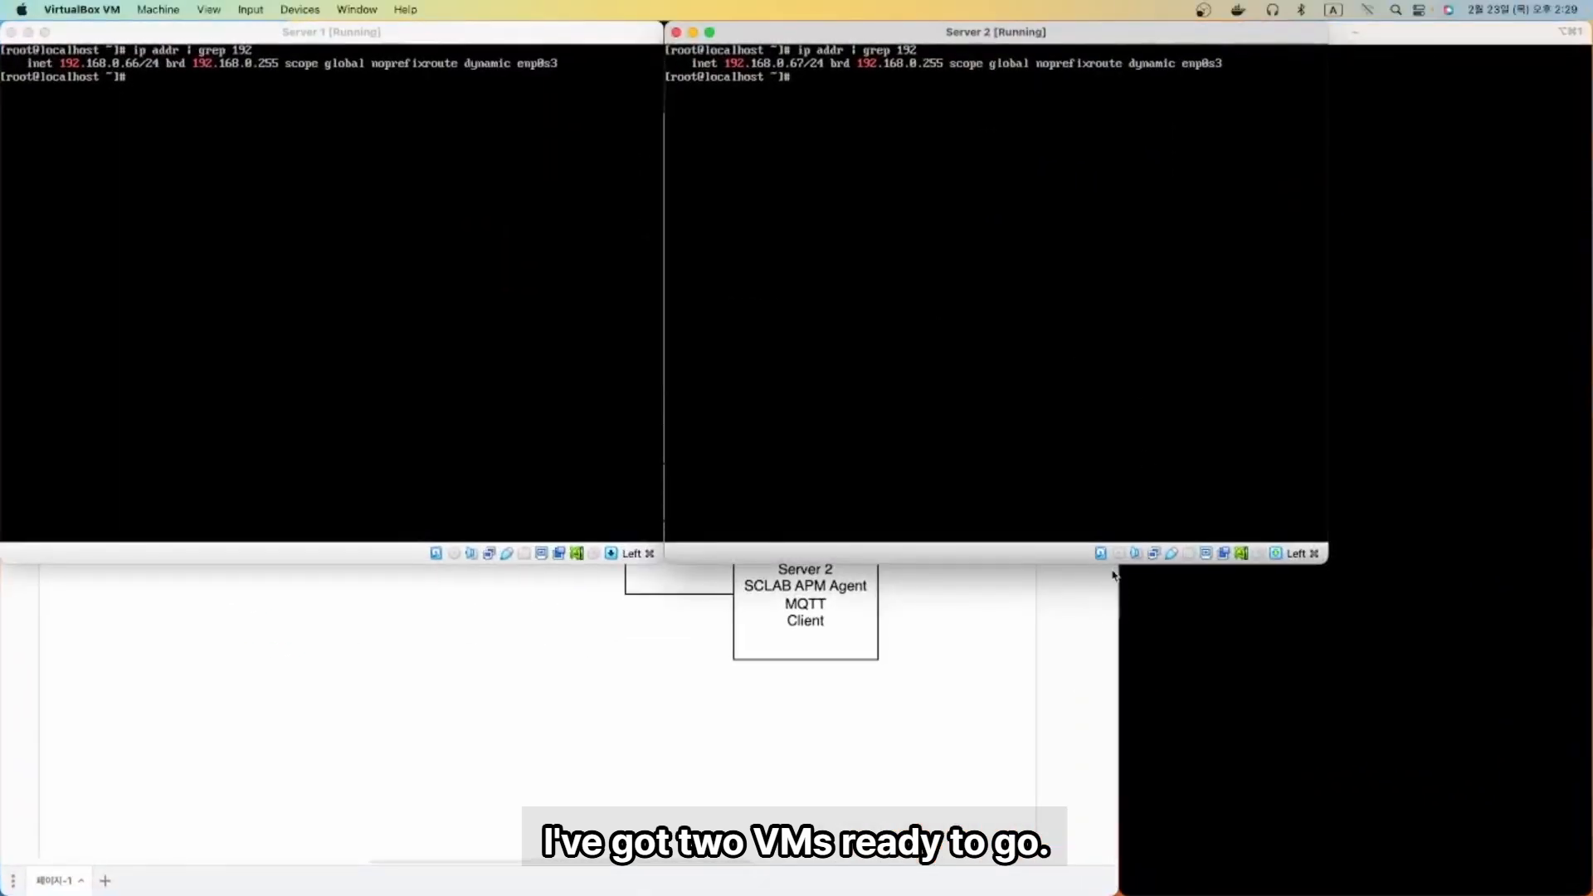
left_click(137, 228)
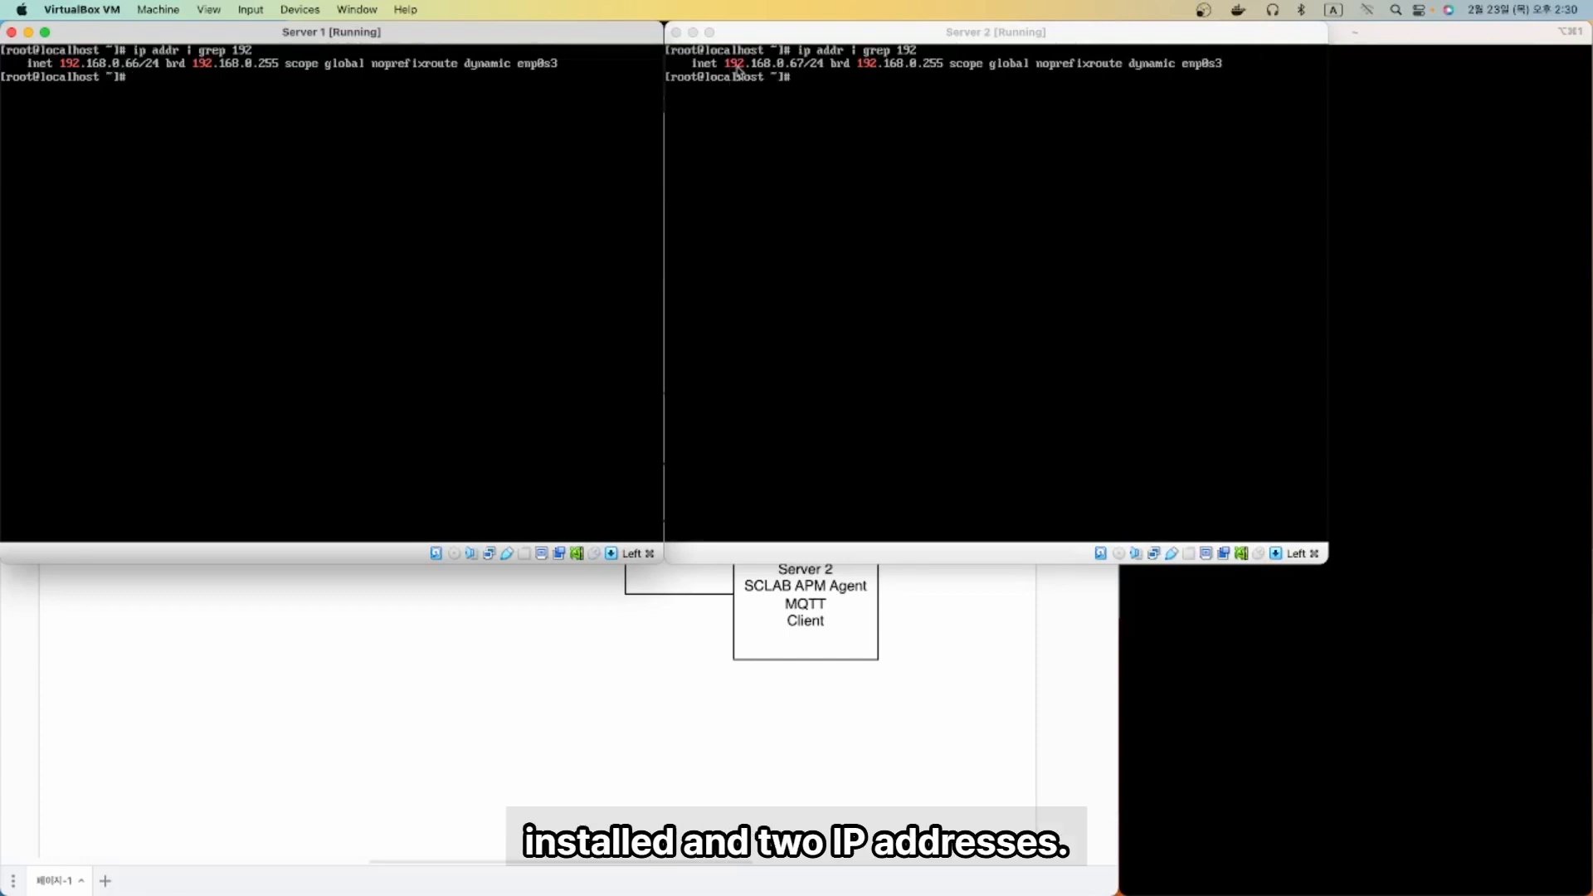
- Switch to the Oracle VM VirtualBox manager and view the configuration details of Server 1
key("ctrl+Up")
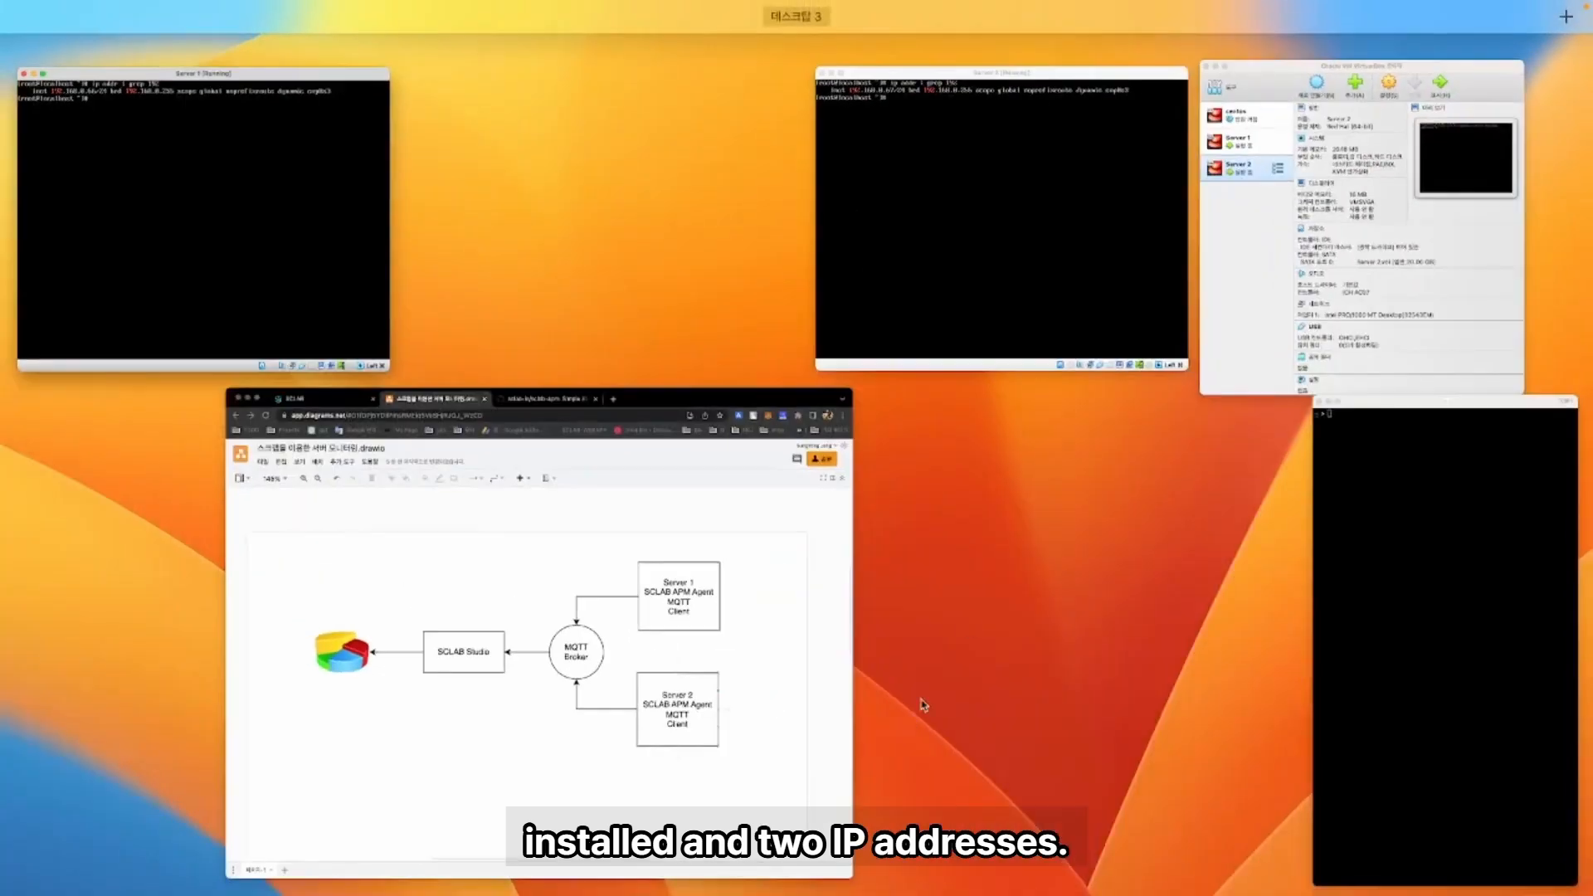
left_click(1311, 274)
left_click(1109, 175)
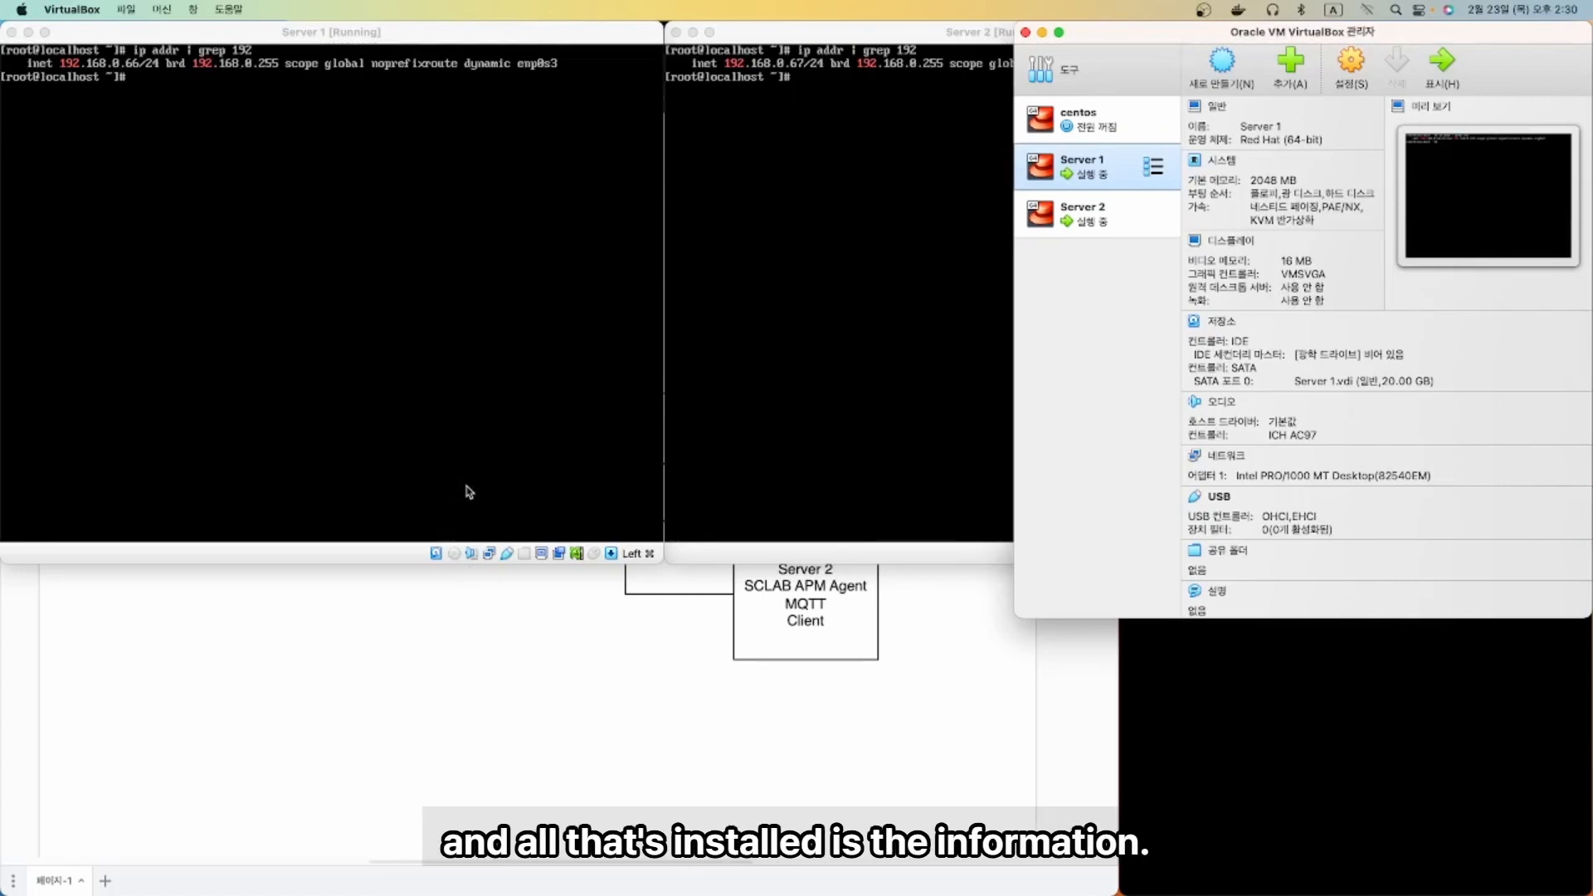
- Switch to SCLAB in the browser and create blank content named apm-sample with the domain apmsample
left_click(533, 700)
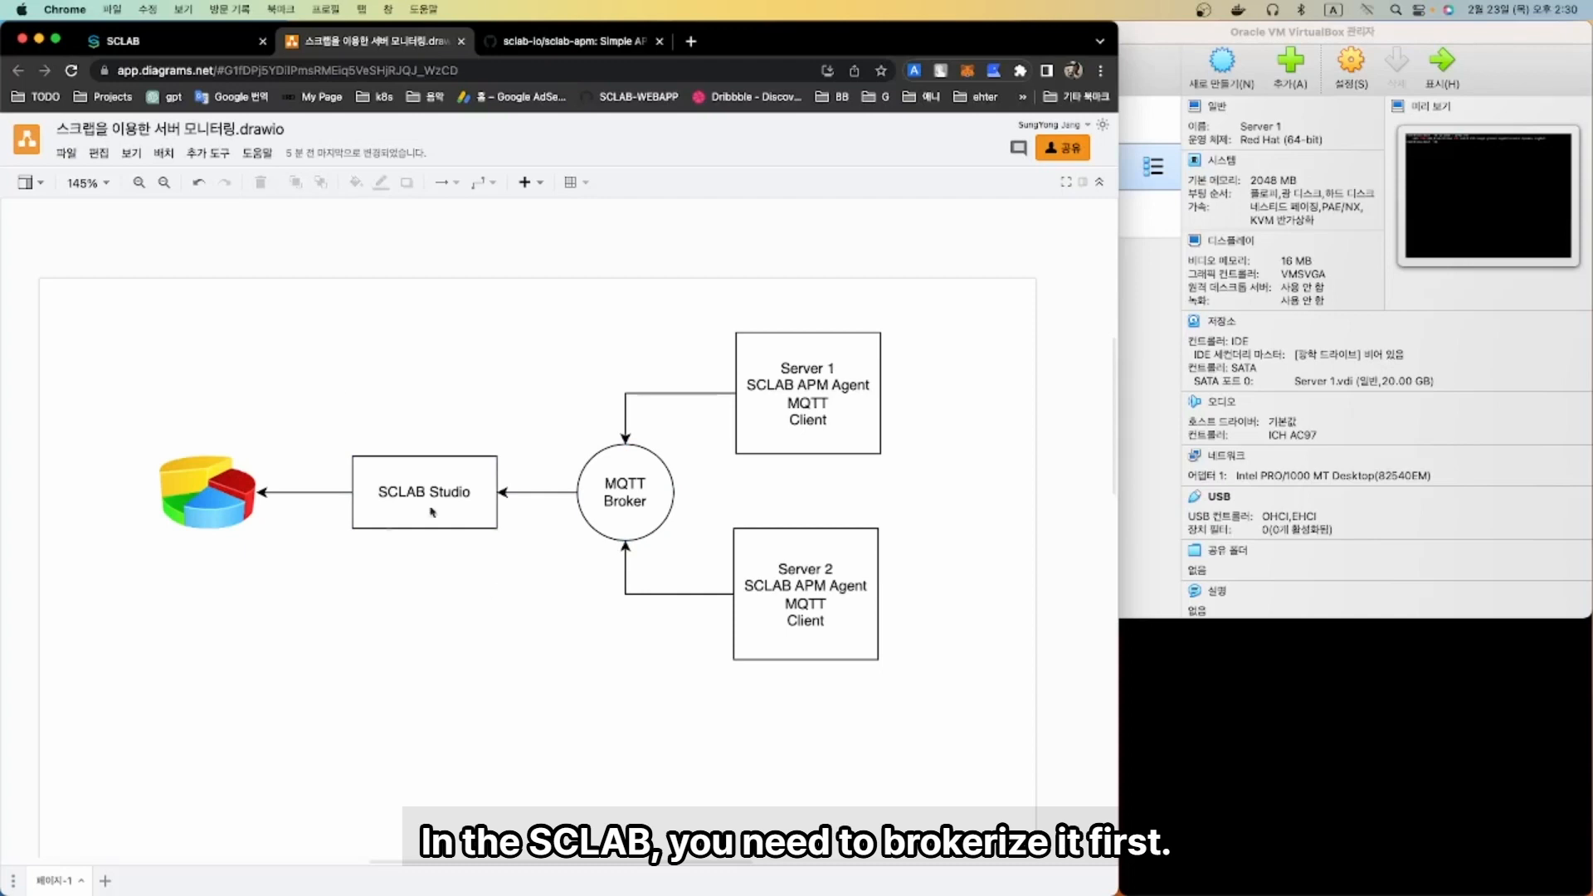
left_click(180, 50)
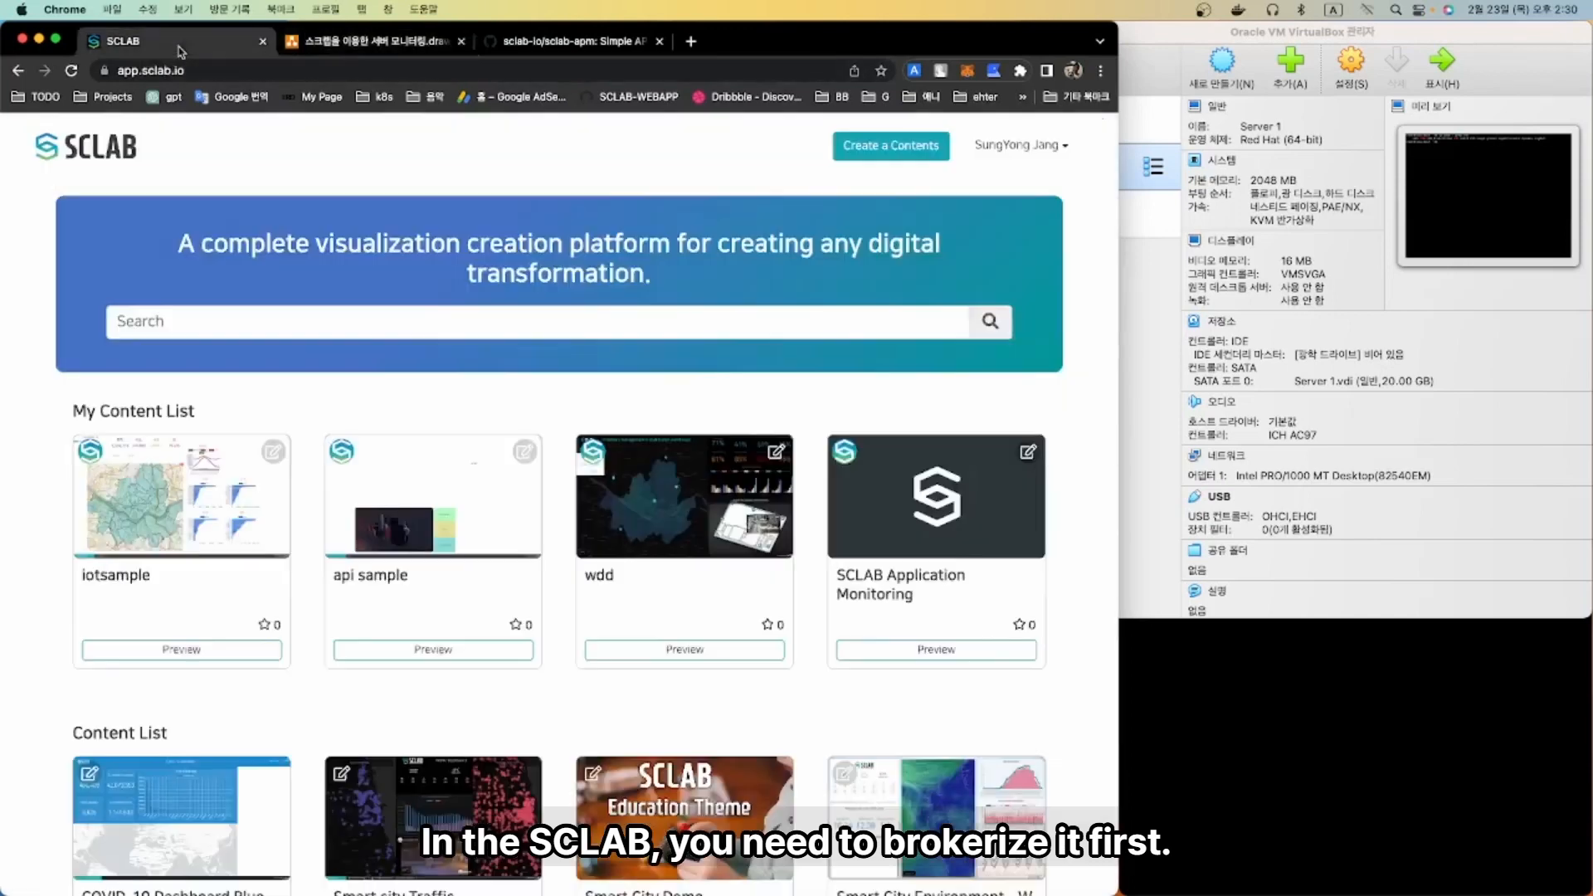
left_click(880, 149)
left_click(498, 230)
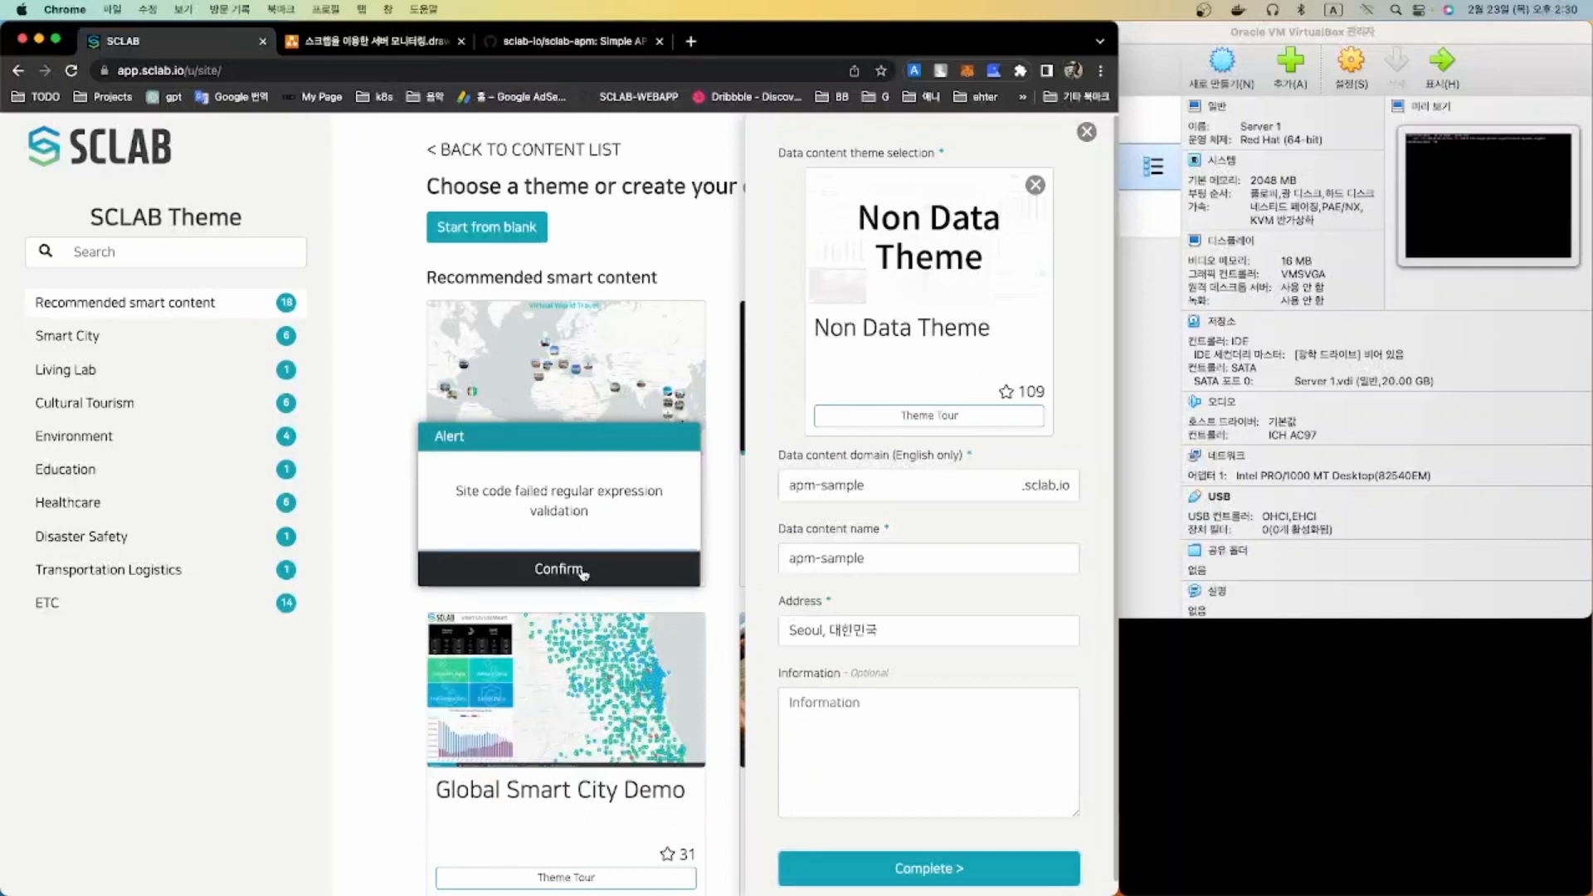
left_click(561, 569)
left_click(823, 487)
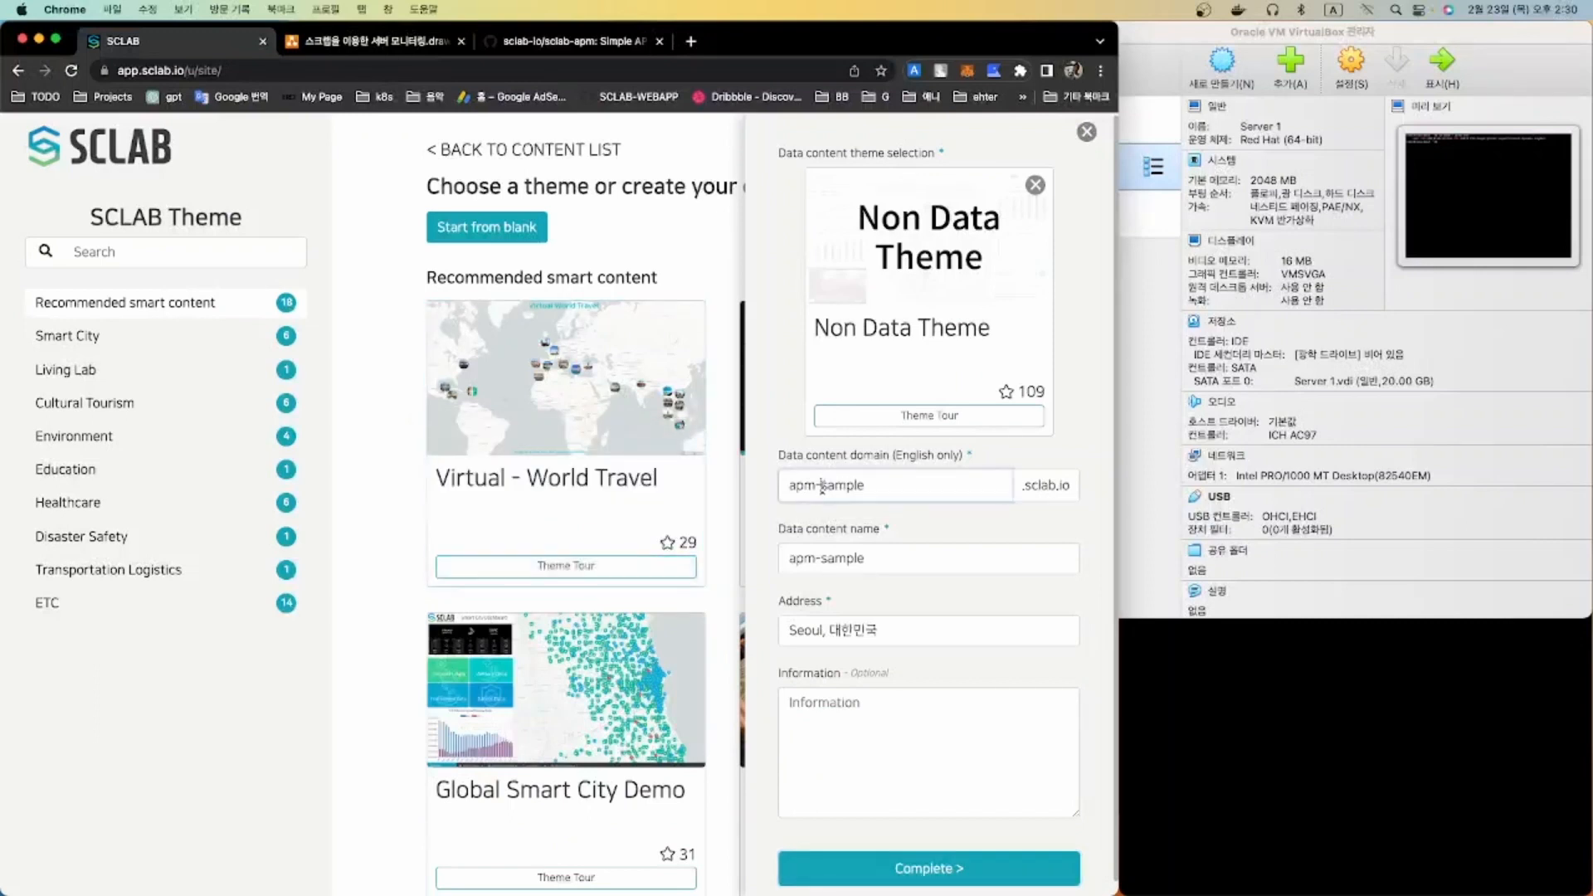
key("BackSpace")
left_click(867, 868)
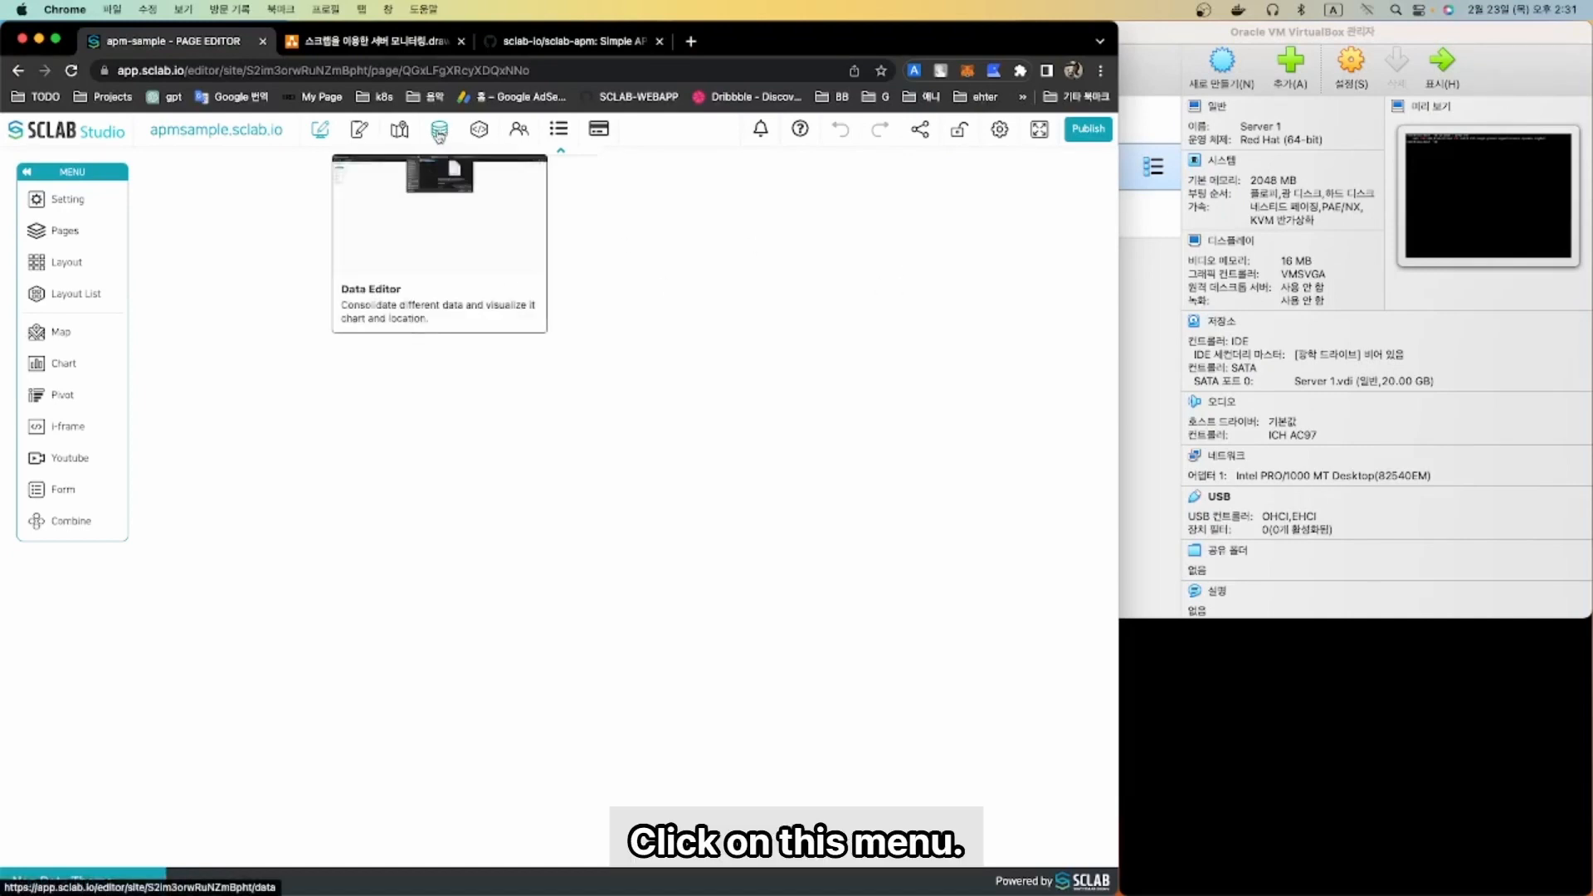
- Generate a topic named apm on the SCLAB IoT server IOT_SEOUL_1 in the Dev Tool
left_click(478, 131)
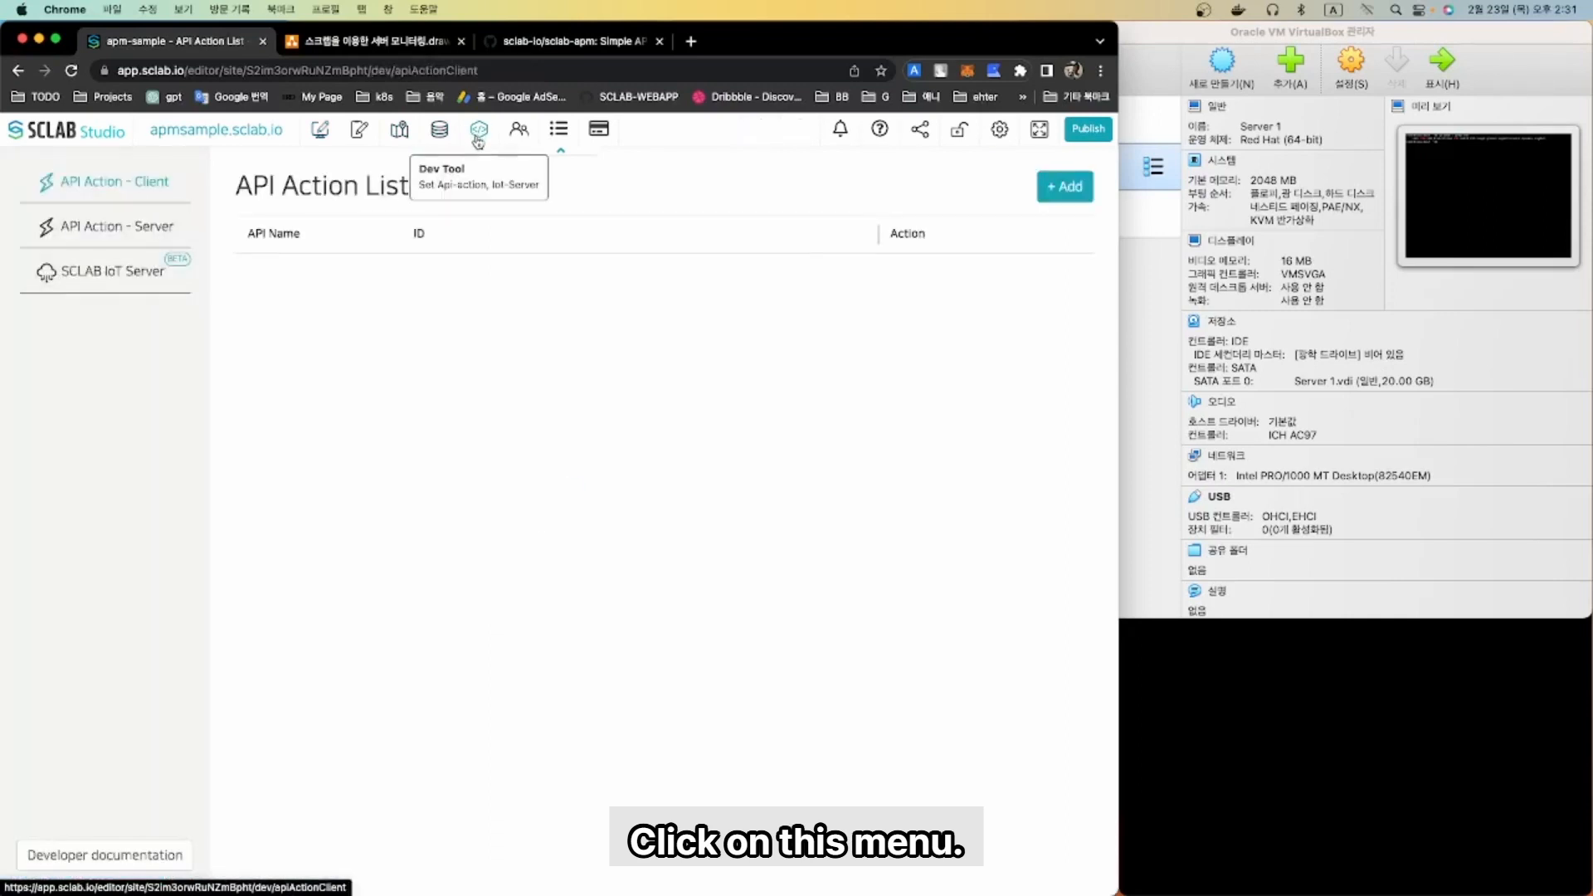
left_click(129, 282)
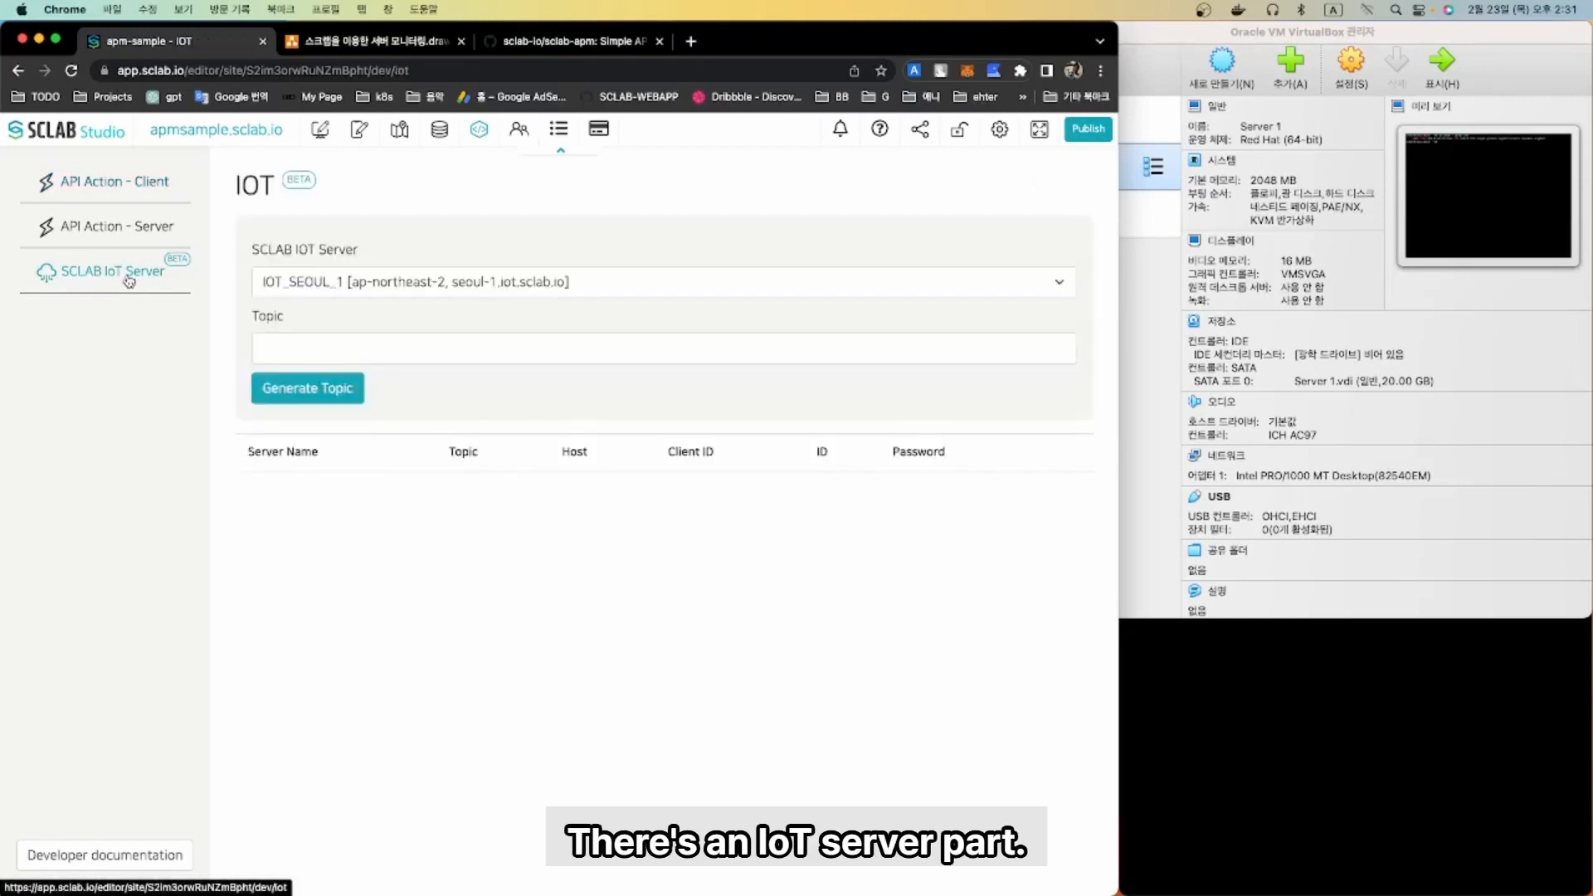
left_click(298, 347)
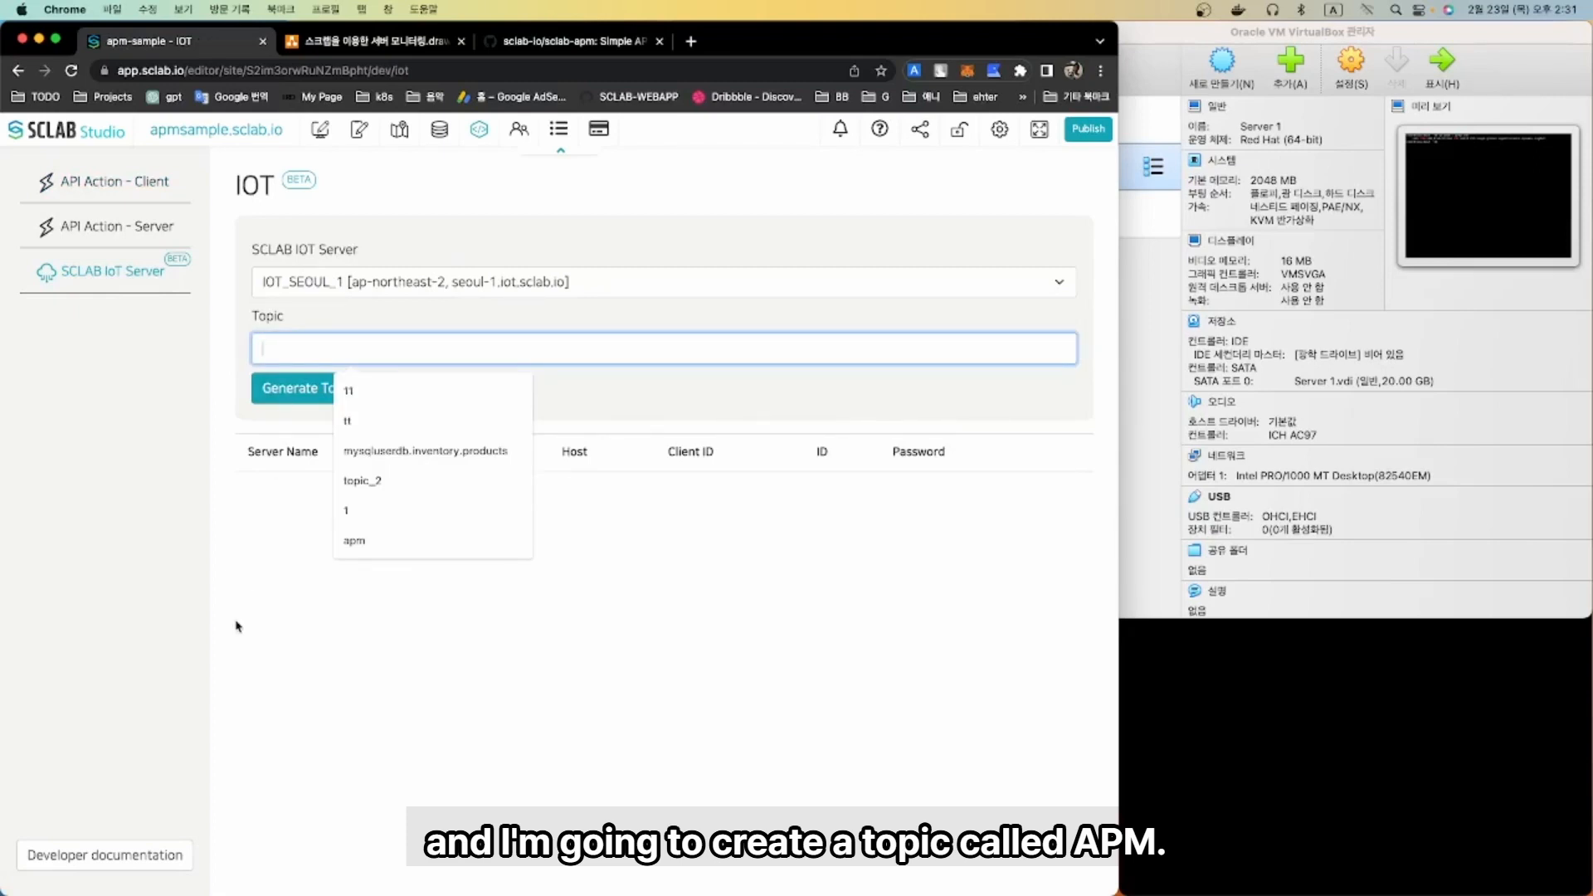
type("apm")
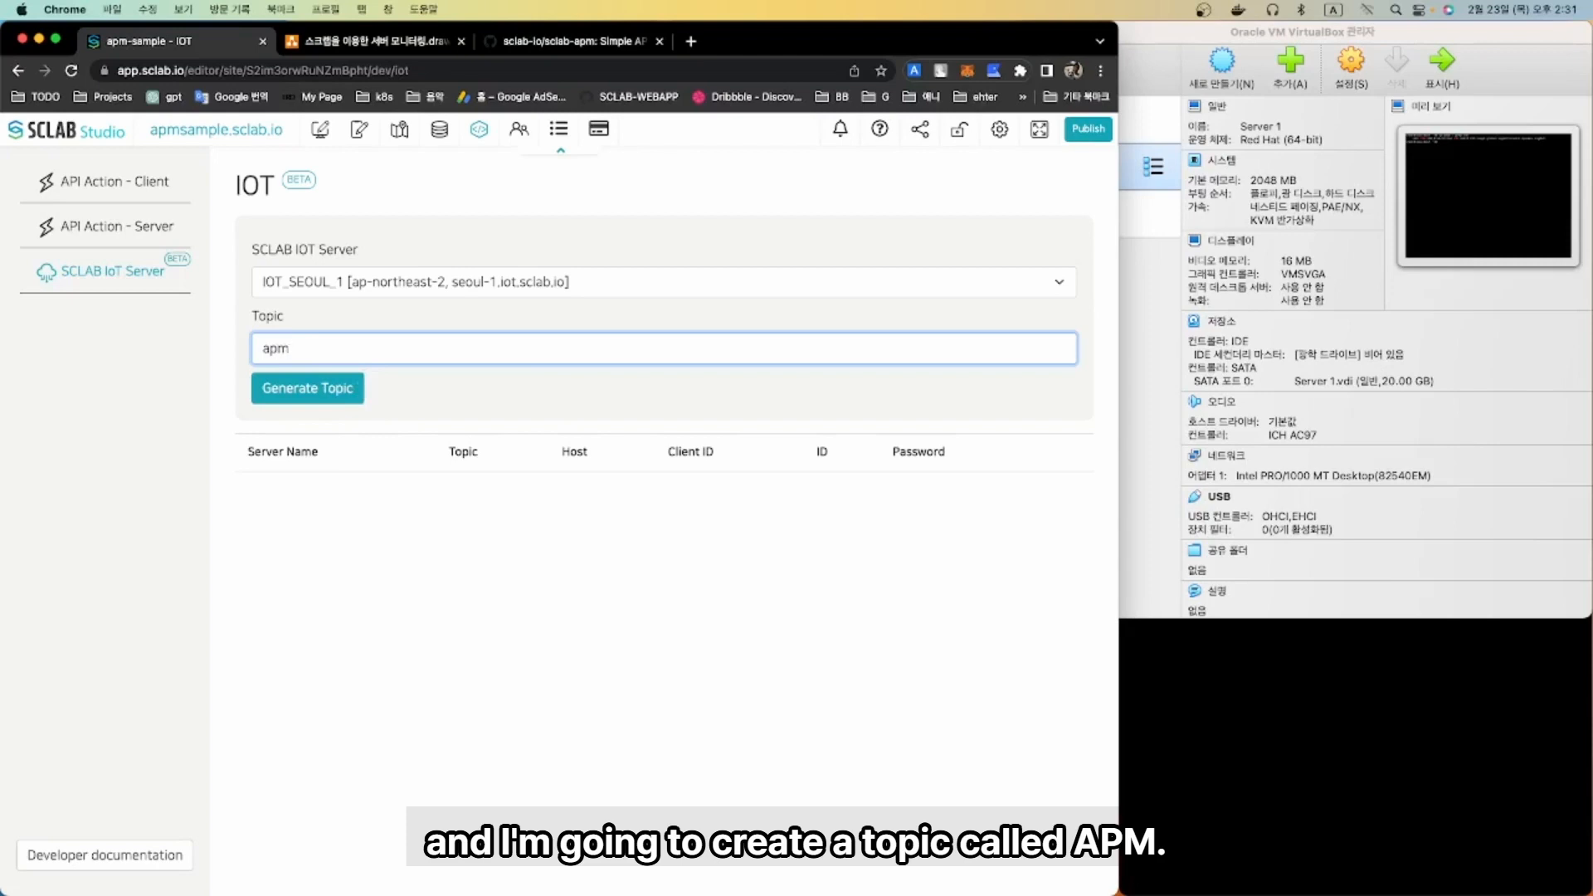
left_click(326, 390)
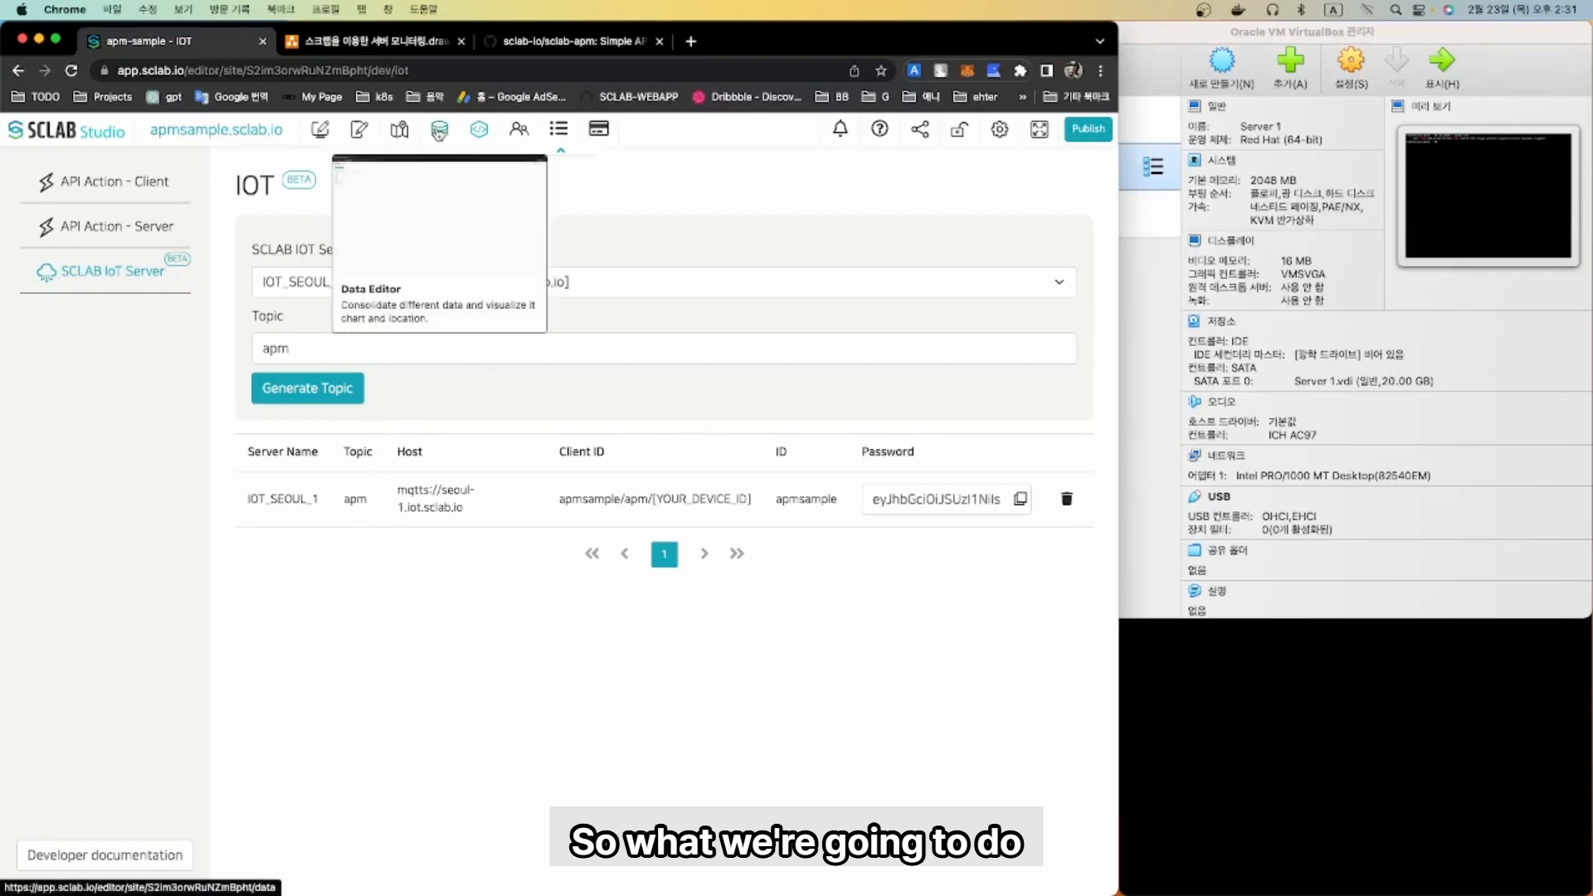
- Open the SCLAB IOT/IOT_SEOUL_1/apm broker for editing in the Data Editor and add the subscribe topic apm/1
left_click(439, 131)
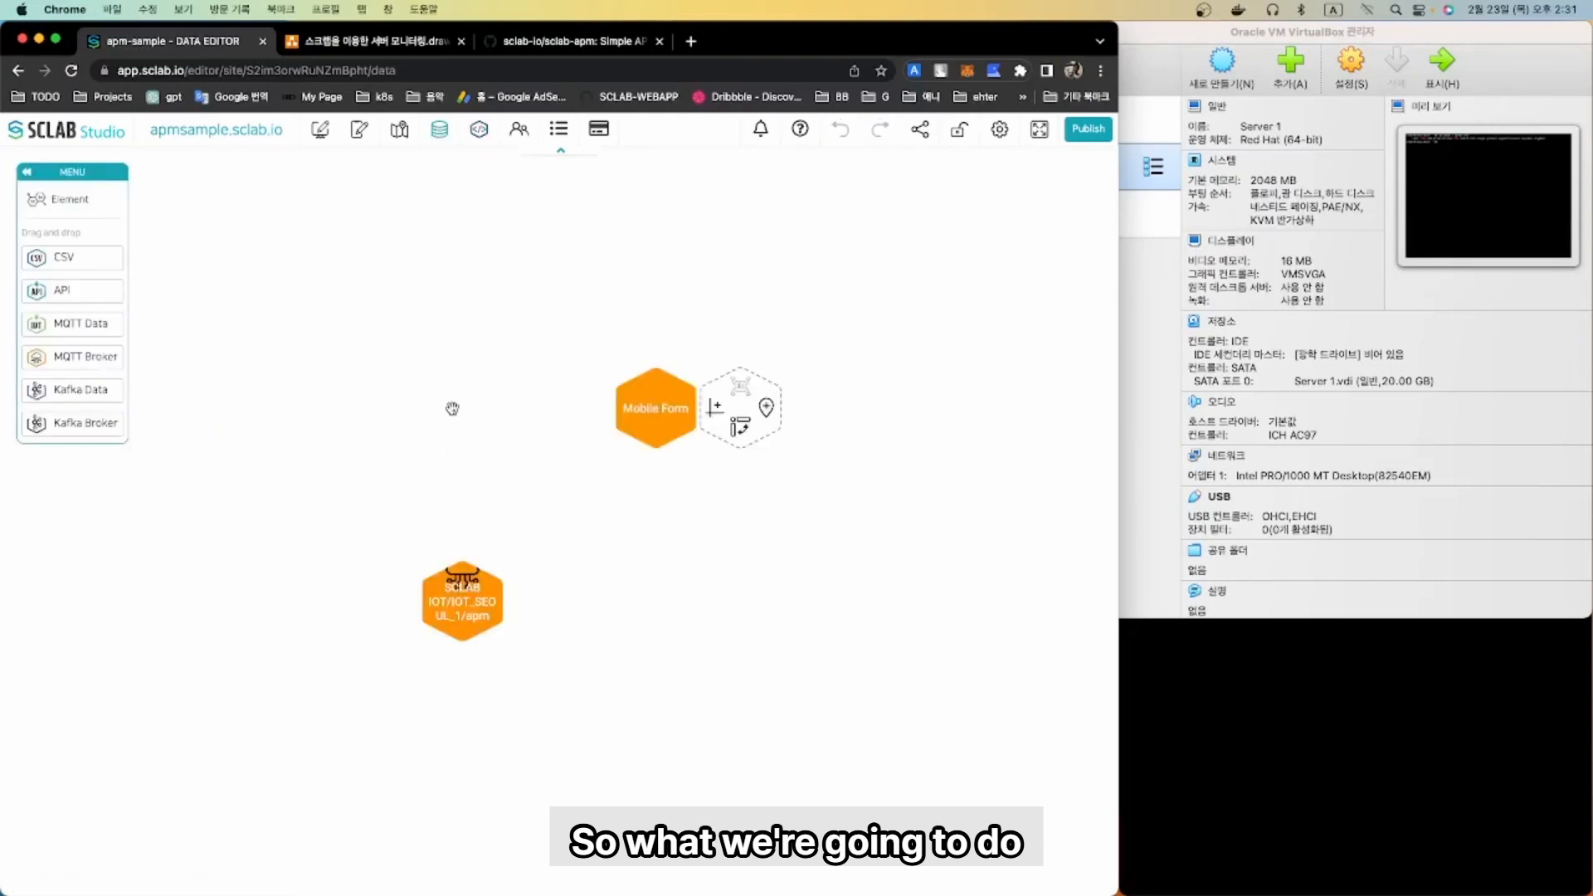
left_click(464, 603)
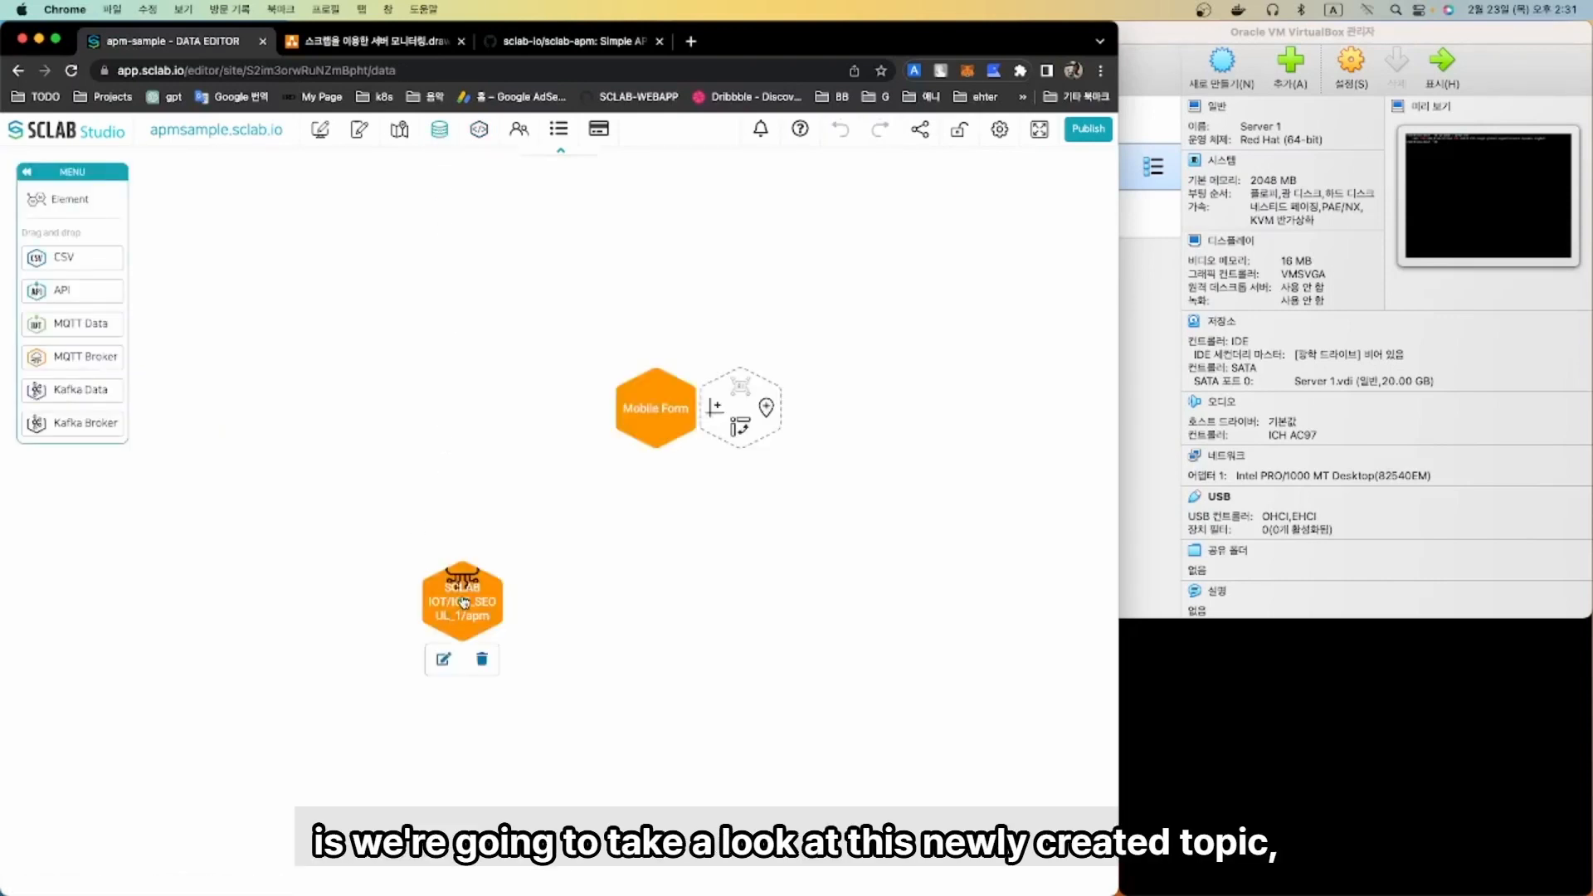
left_click(443, 662)
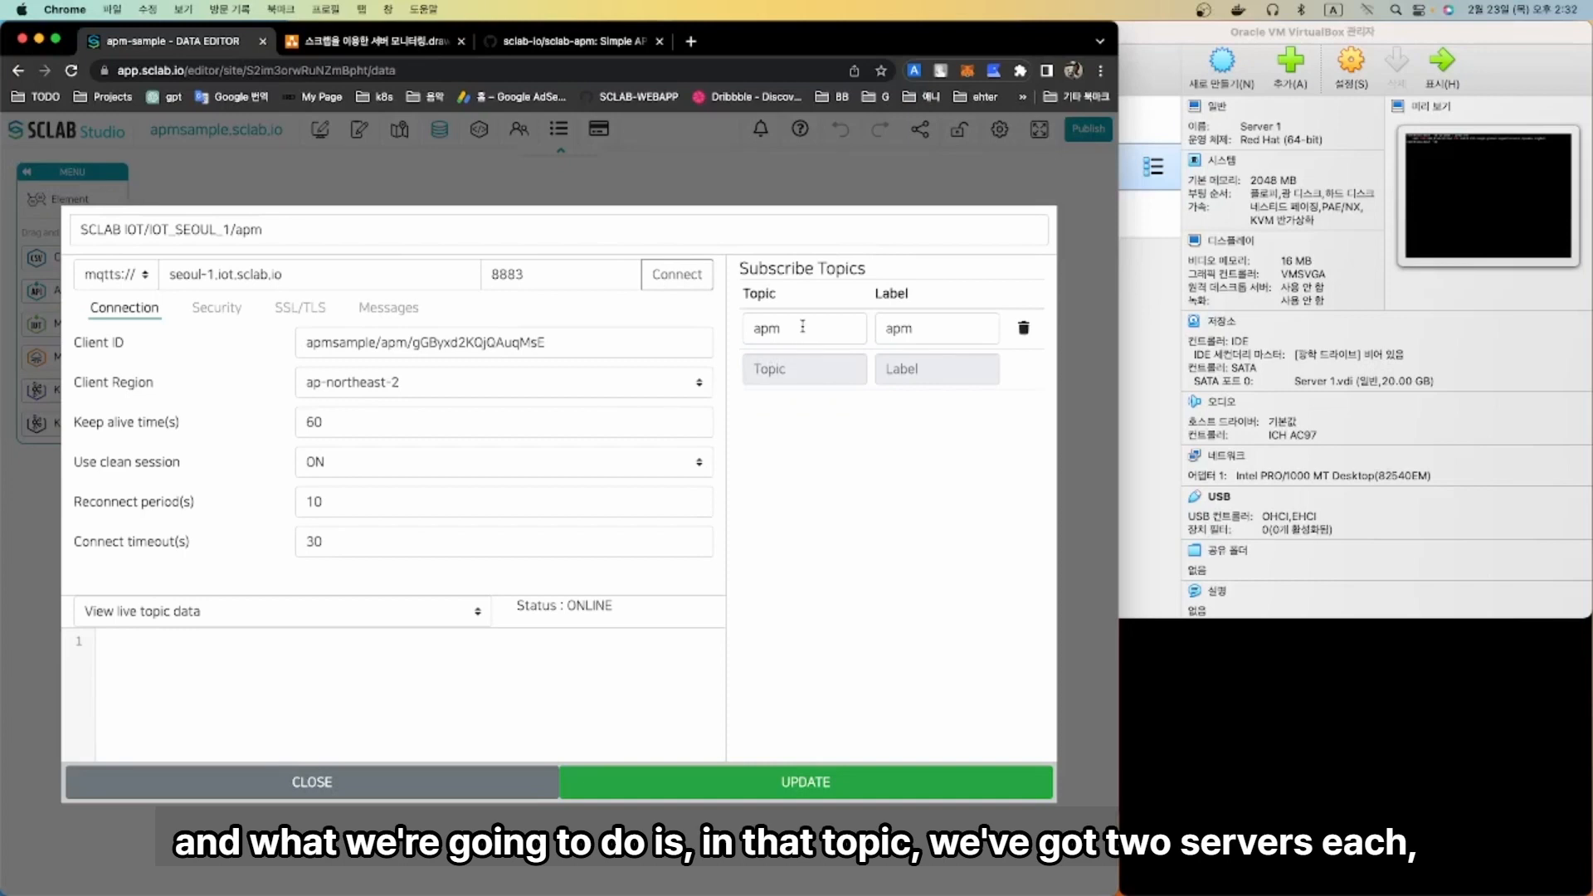
left_click(792, 367)
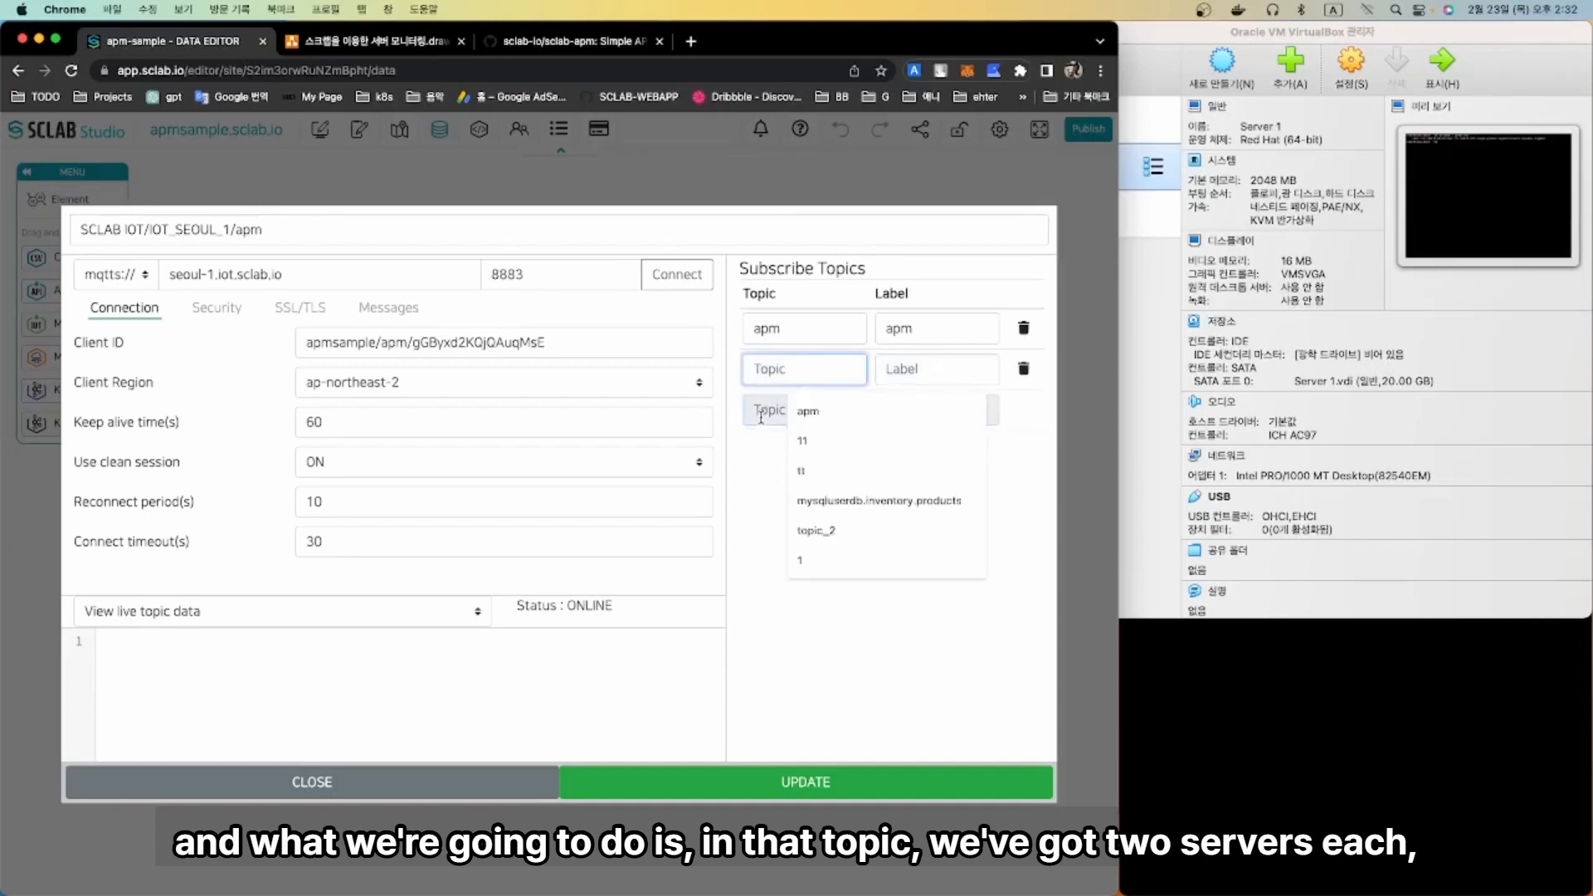
type("apm/1")
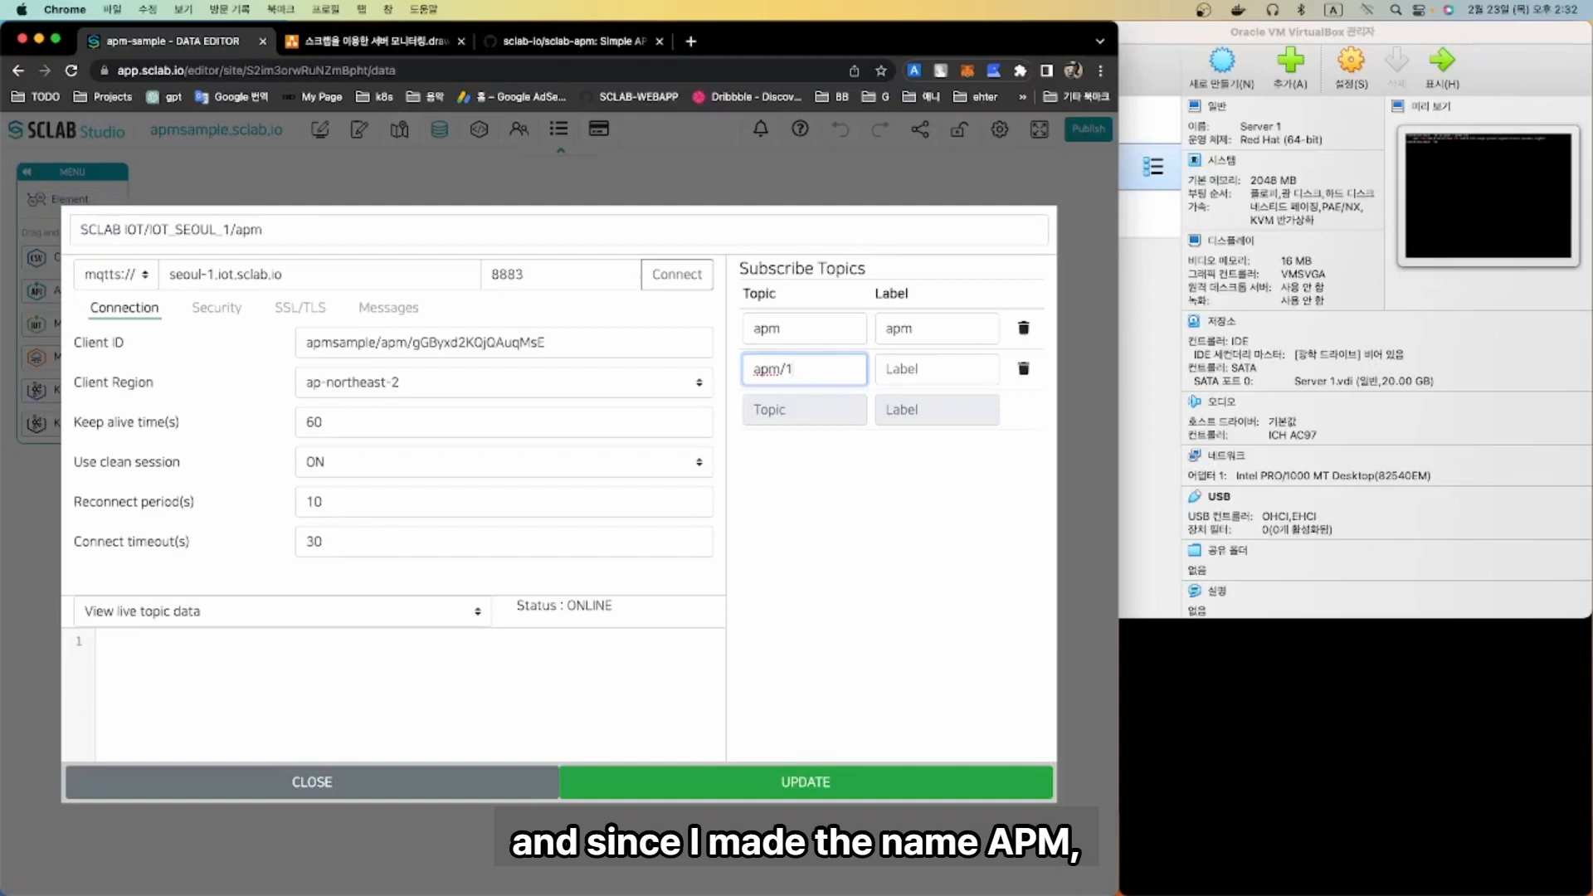
- Add apm/2 as a further subscribe topic below apm/1
left_click_drag(778, 327, 743, 333)
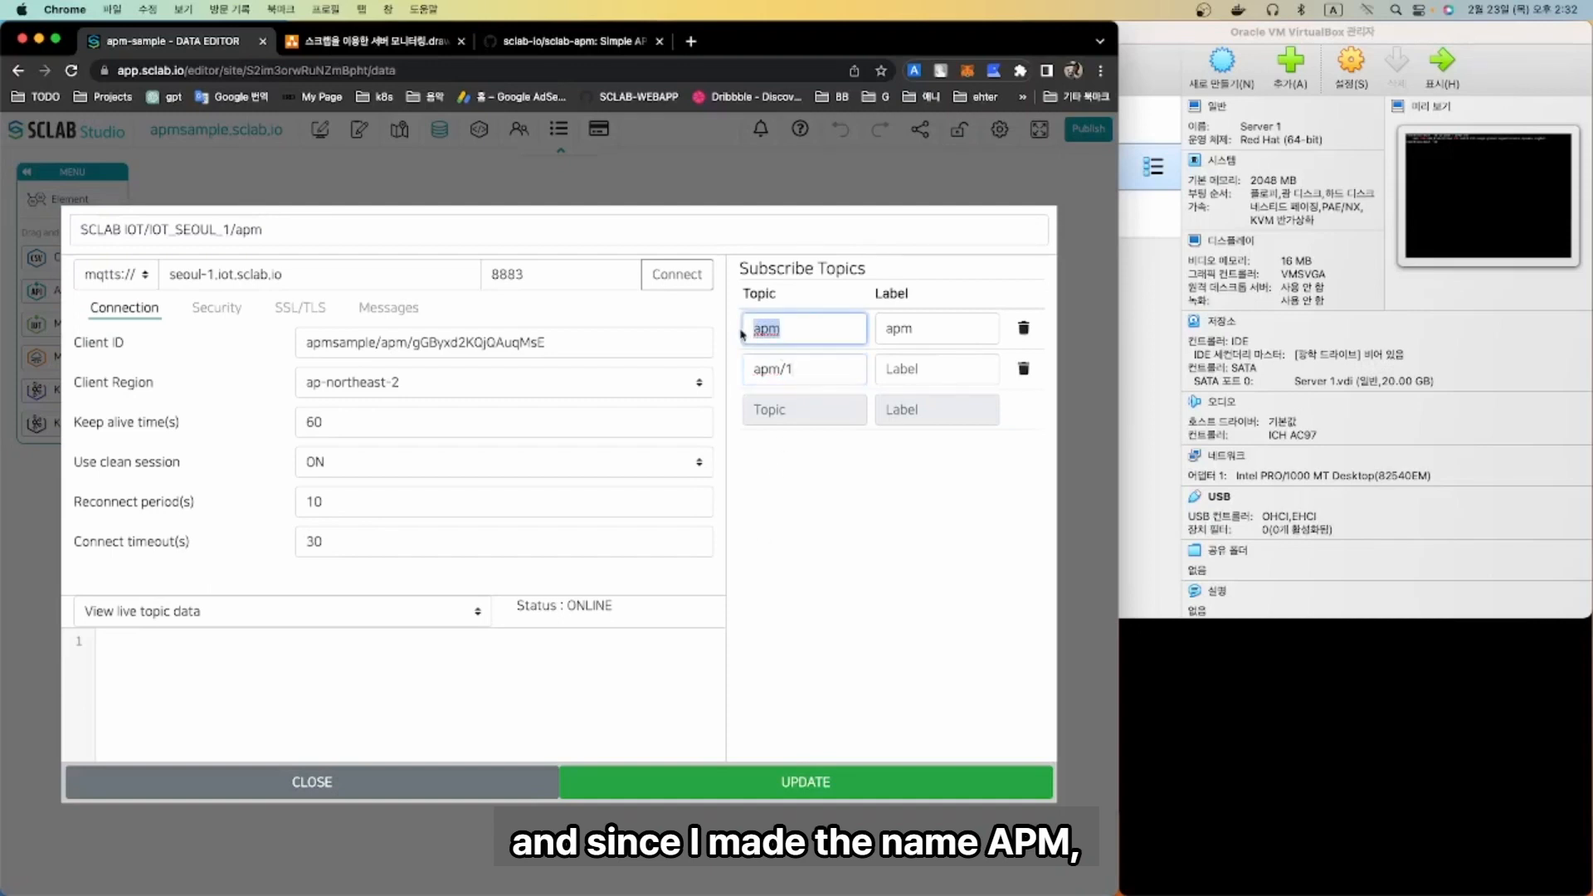
left_click(781, 370)
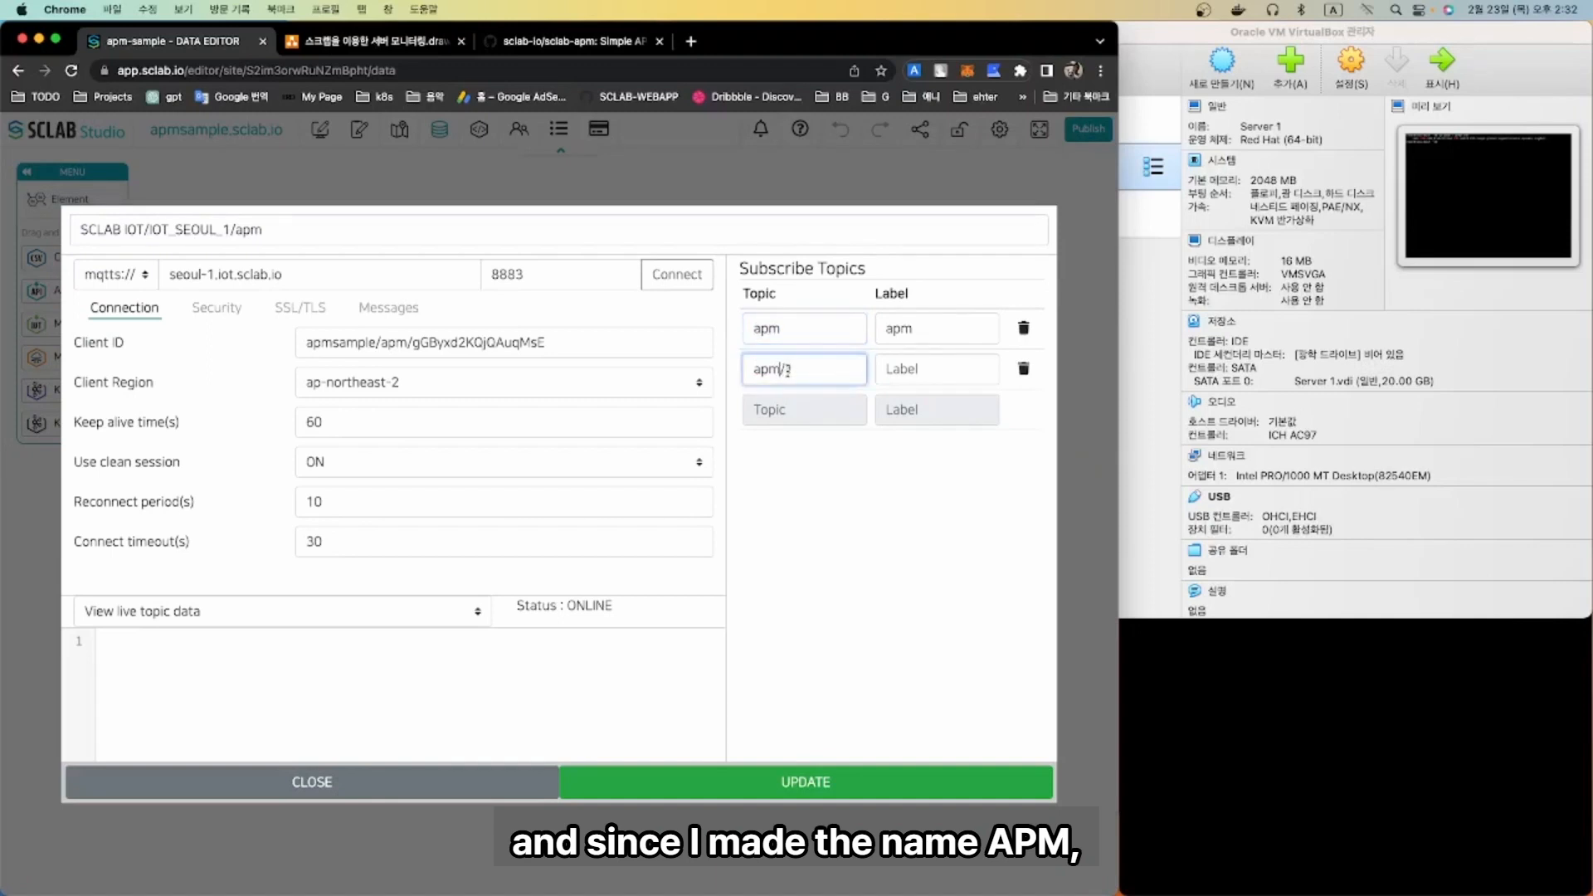
left_click_drag(797, 369, 753, 371)
left_click(755, 410)
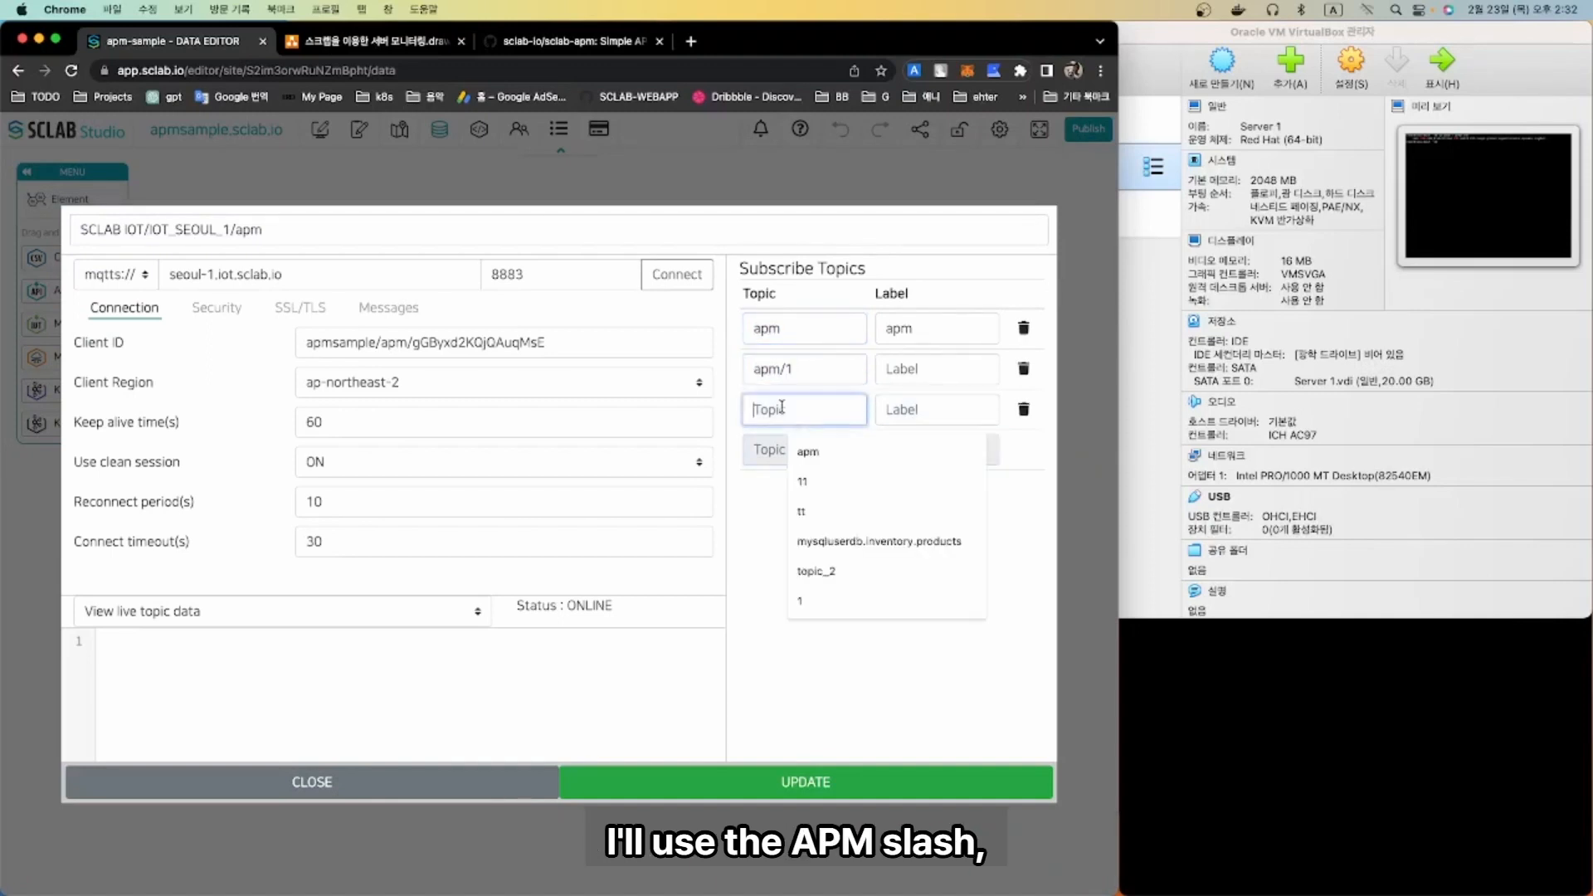
type("apm/2")
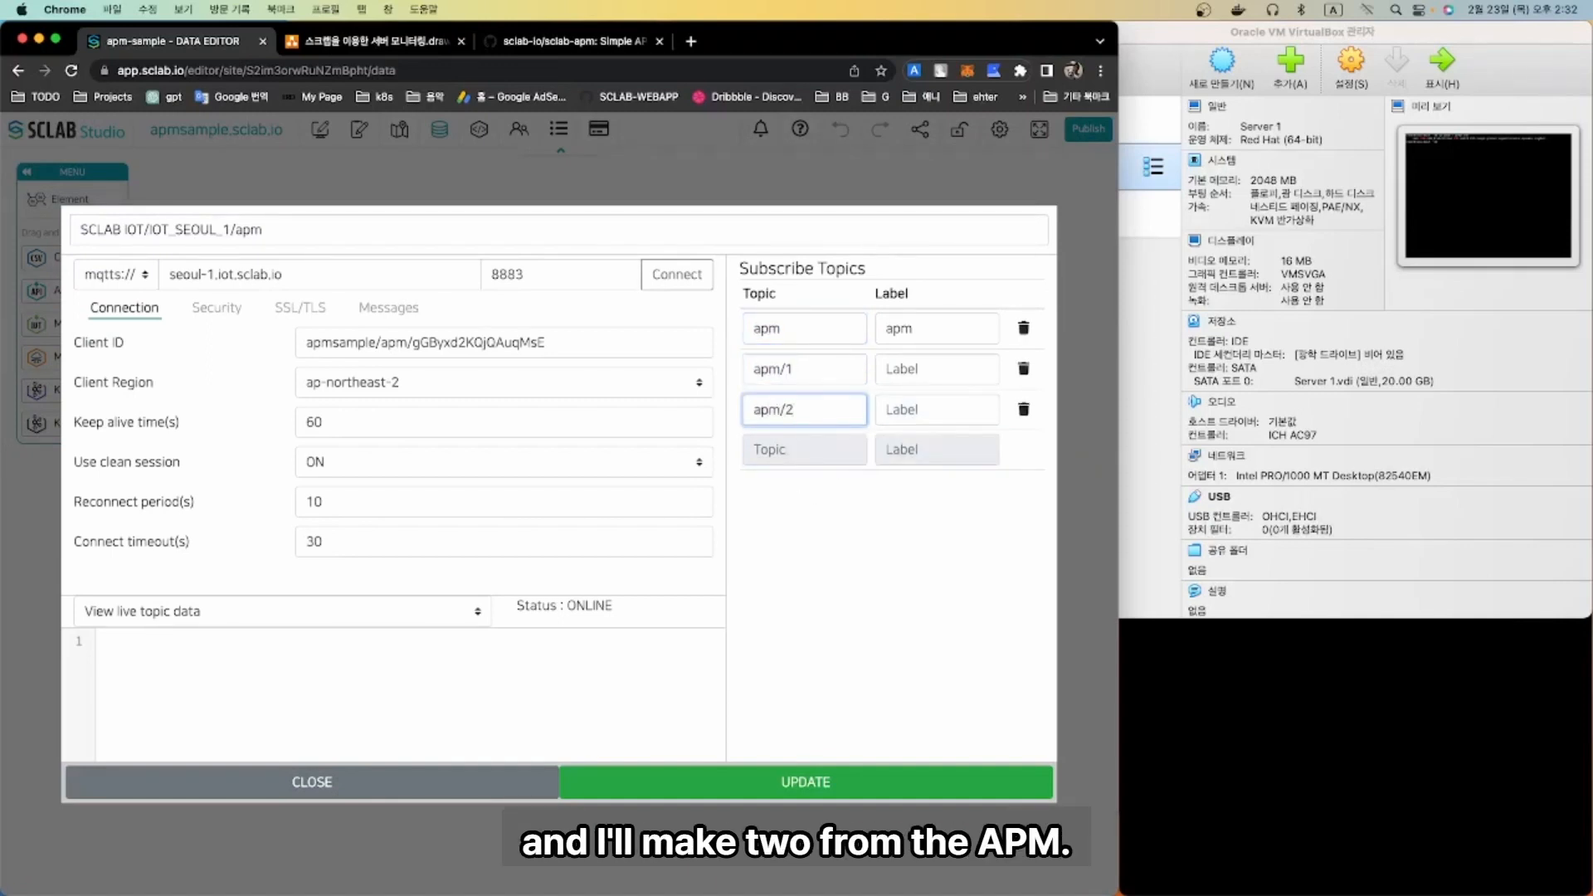
- Label the subscribe topic apm/1 as Server 1 and the topic apm/2 as Server 2
left_click(888, 370)
type("S")
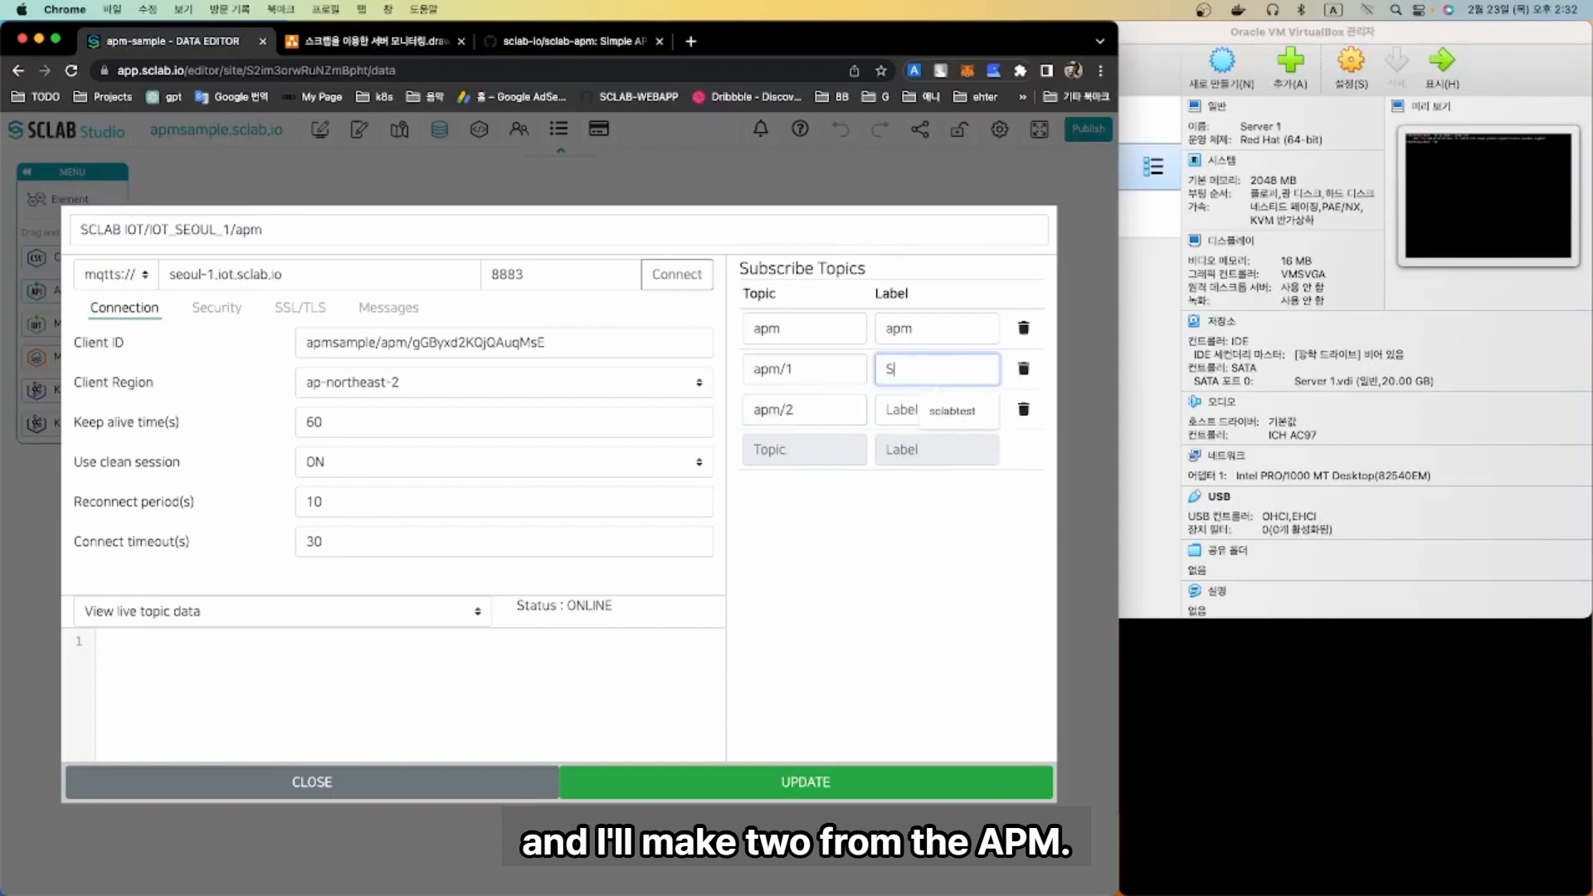
type("erver 1")
left_click(905, 411)
type("Ser")
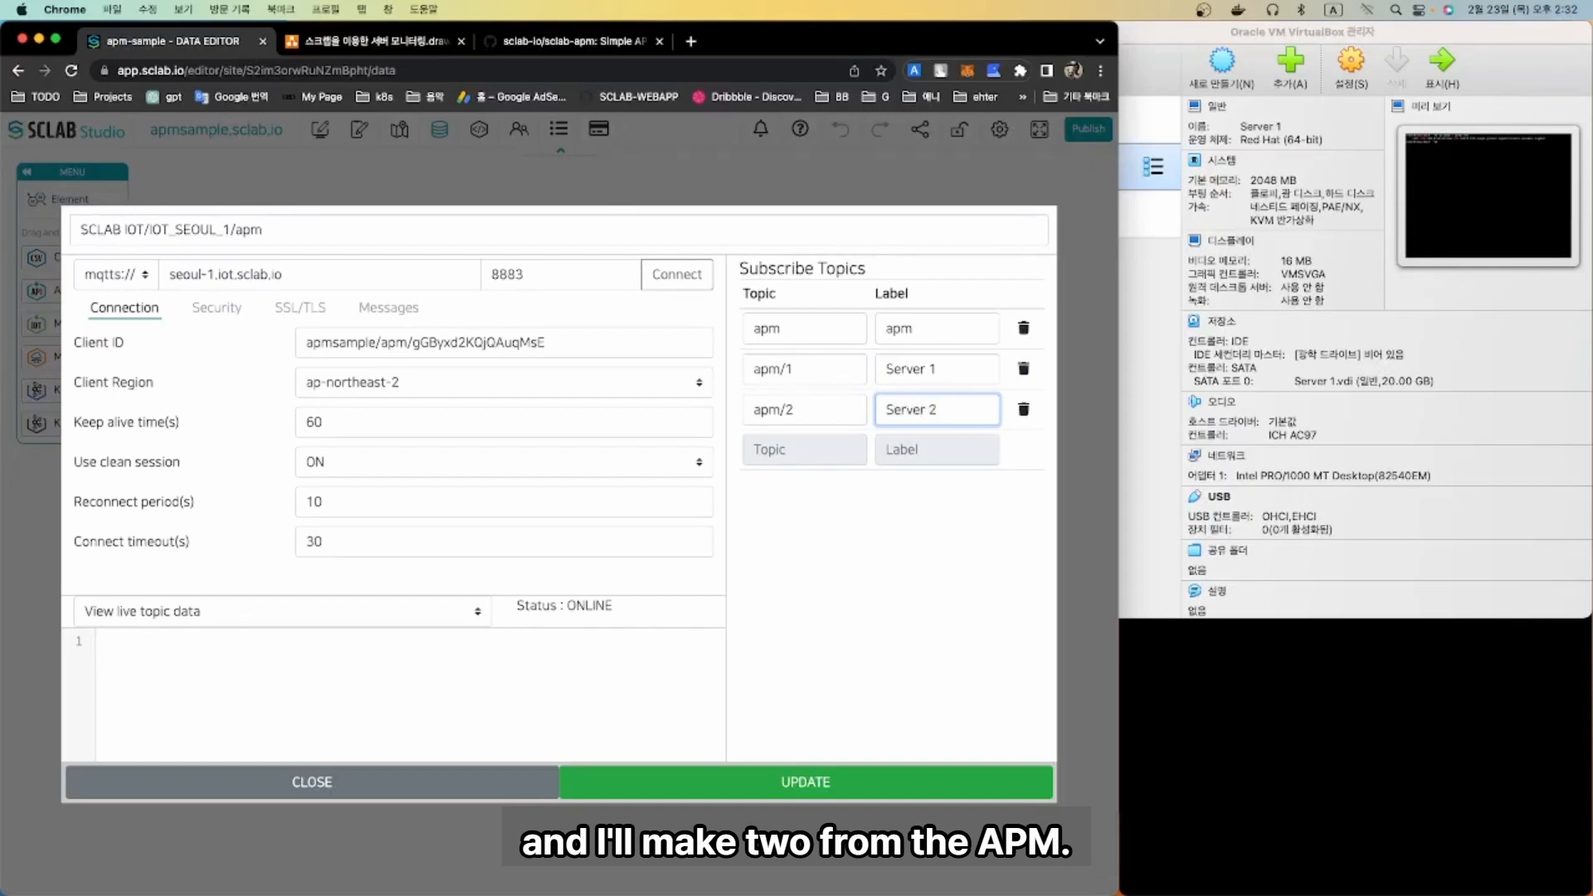
left_click(842, 540)
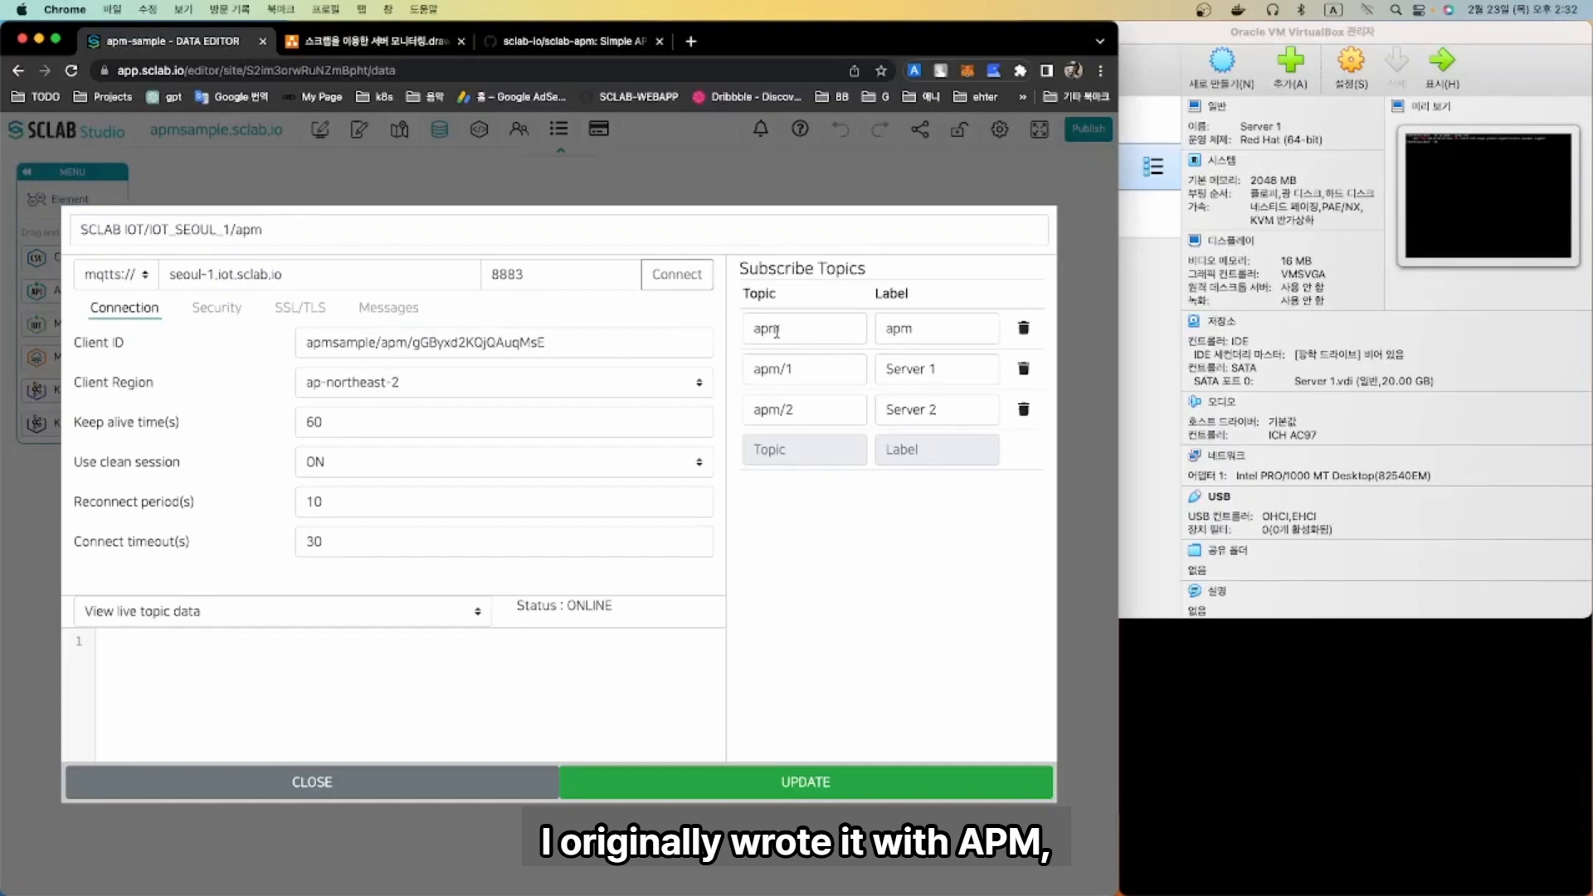
left_click_drag(784, 331, 800, 415)
left_click(795, 523)
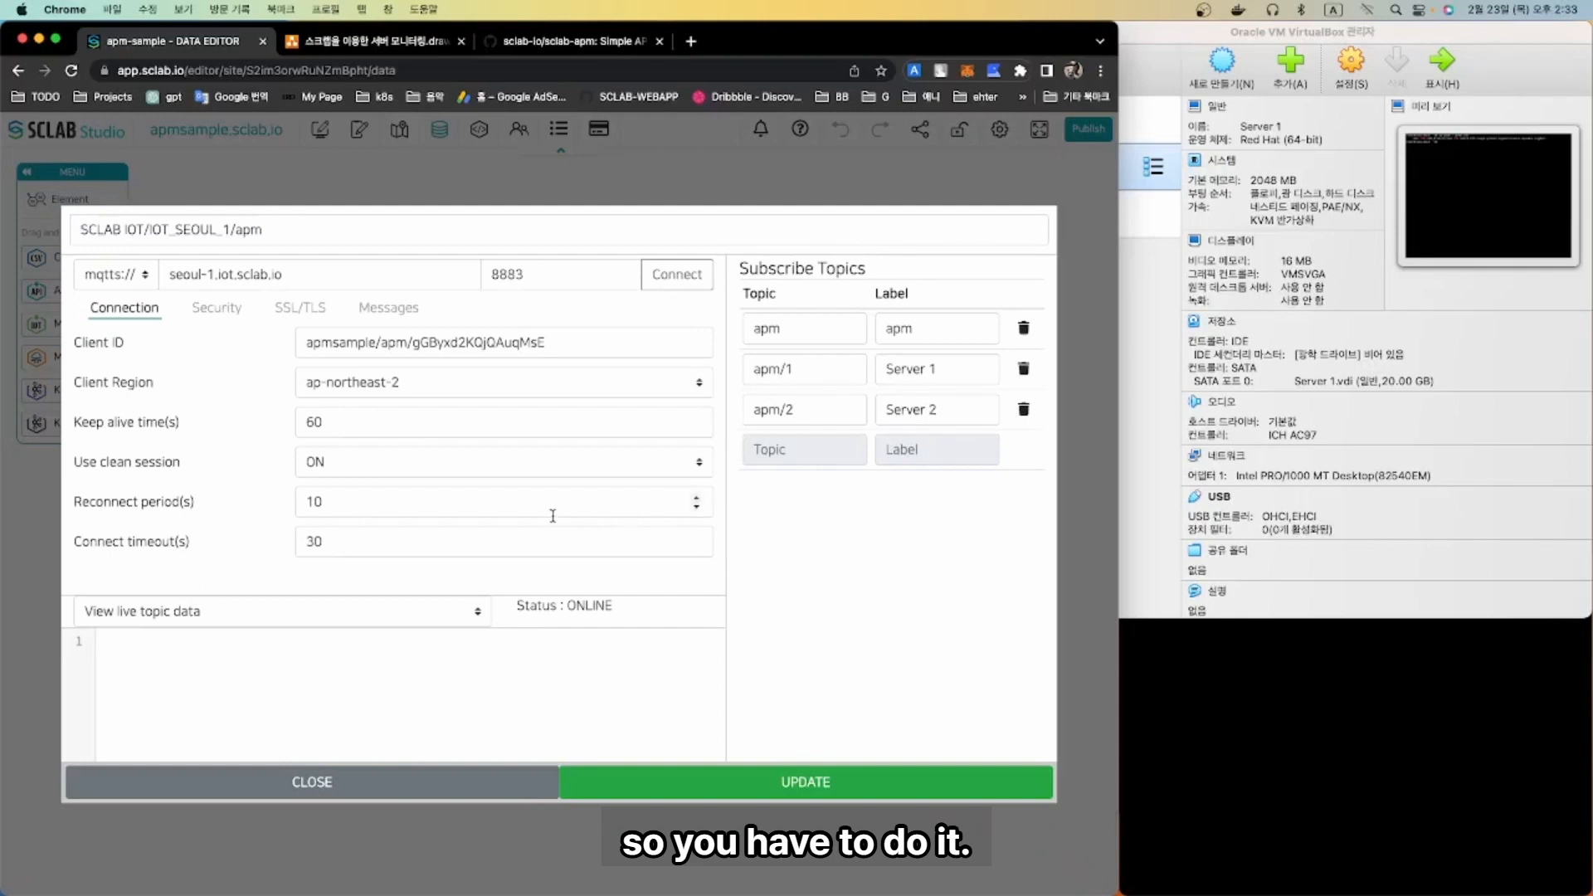
- Connect to the broker and view the live topic data of Server 1, followed by Server 2
left_click(675, 276)
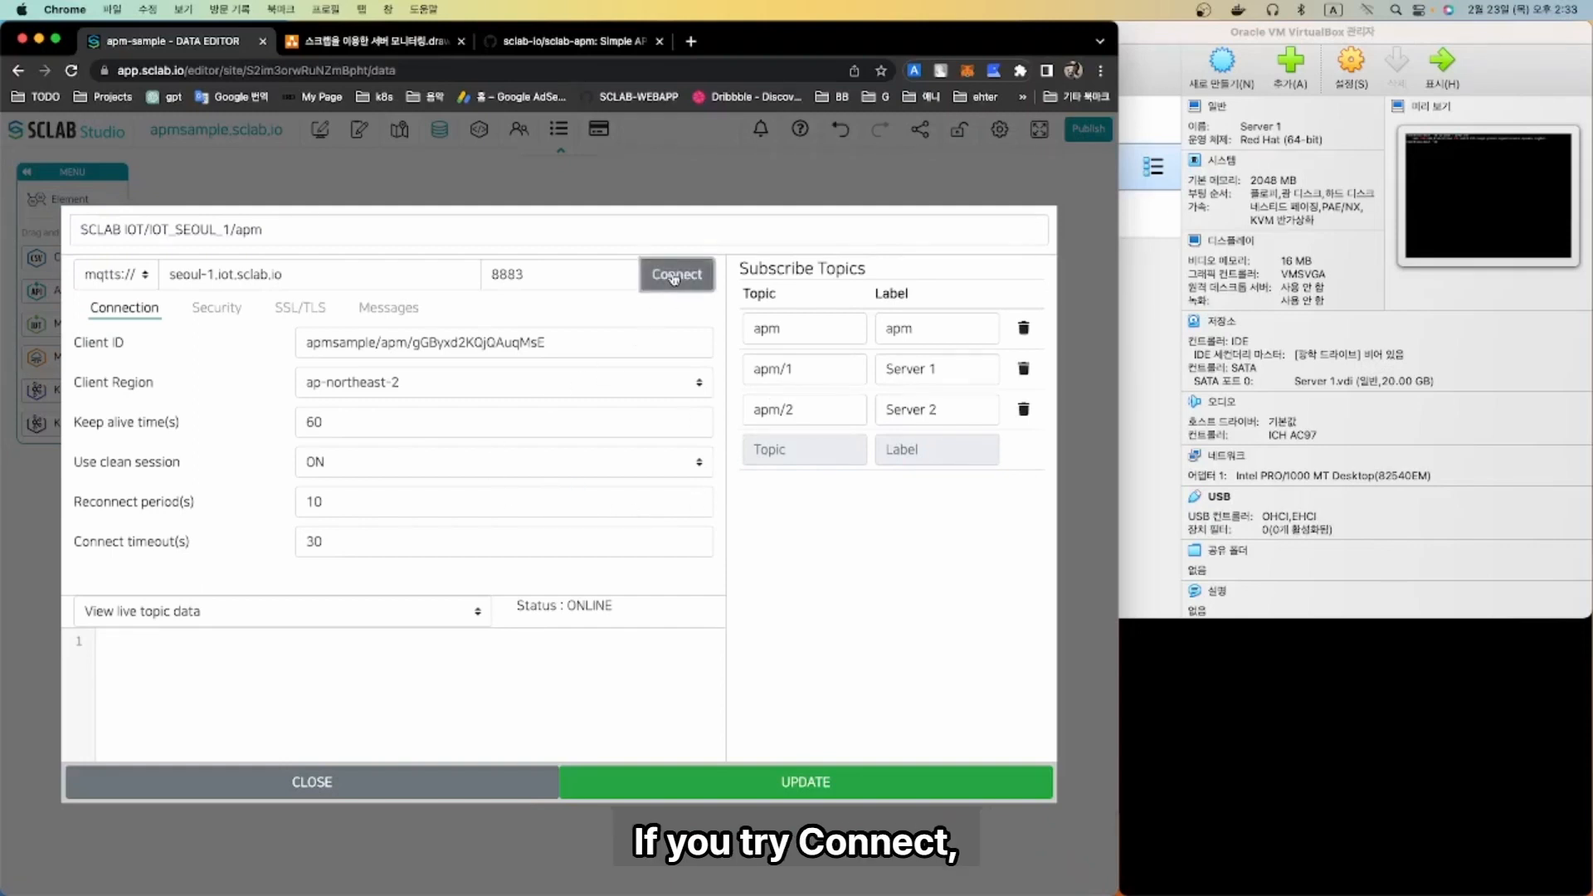
left_click(402, 612)
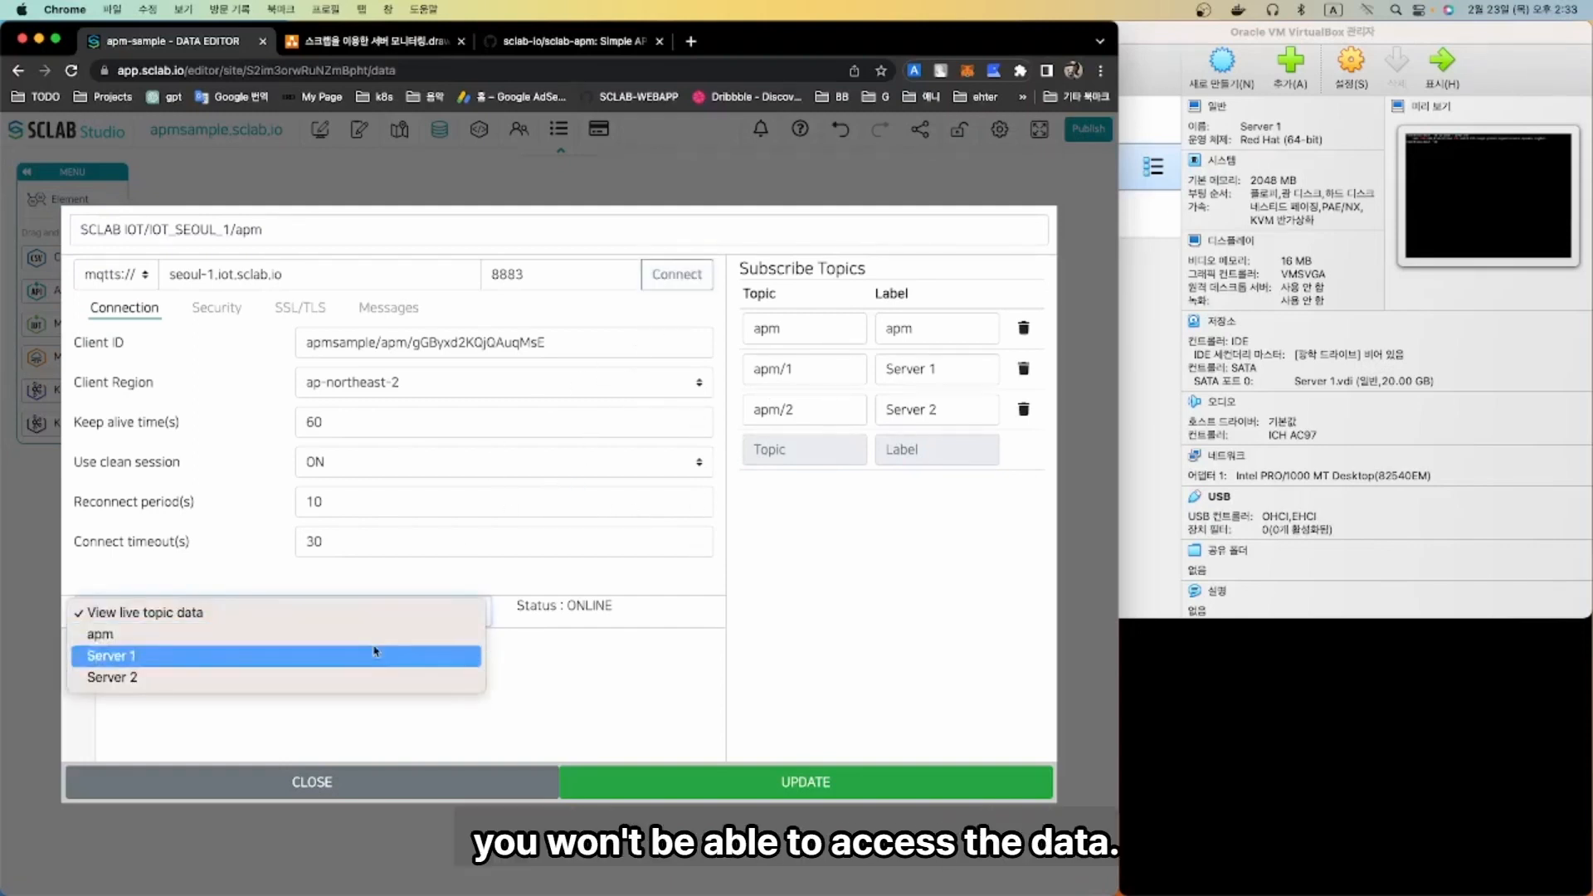
left_click(376, 651)
left_click(393, 611)
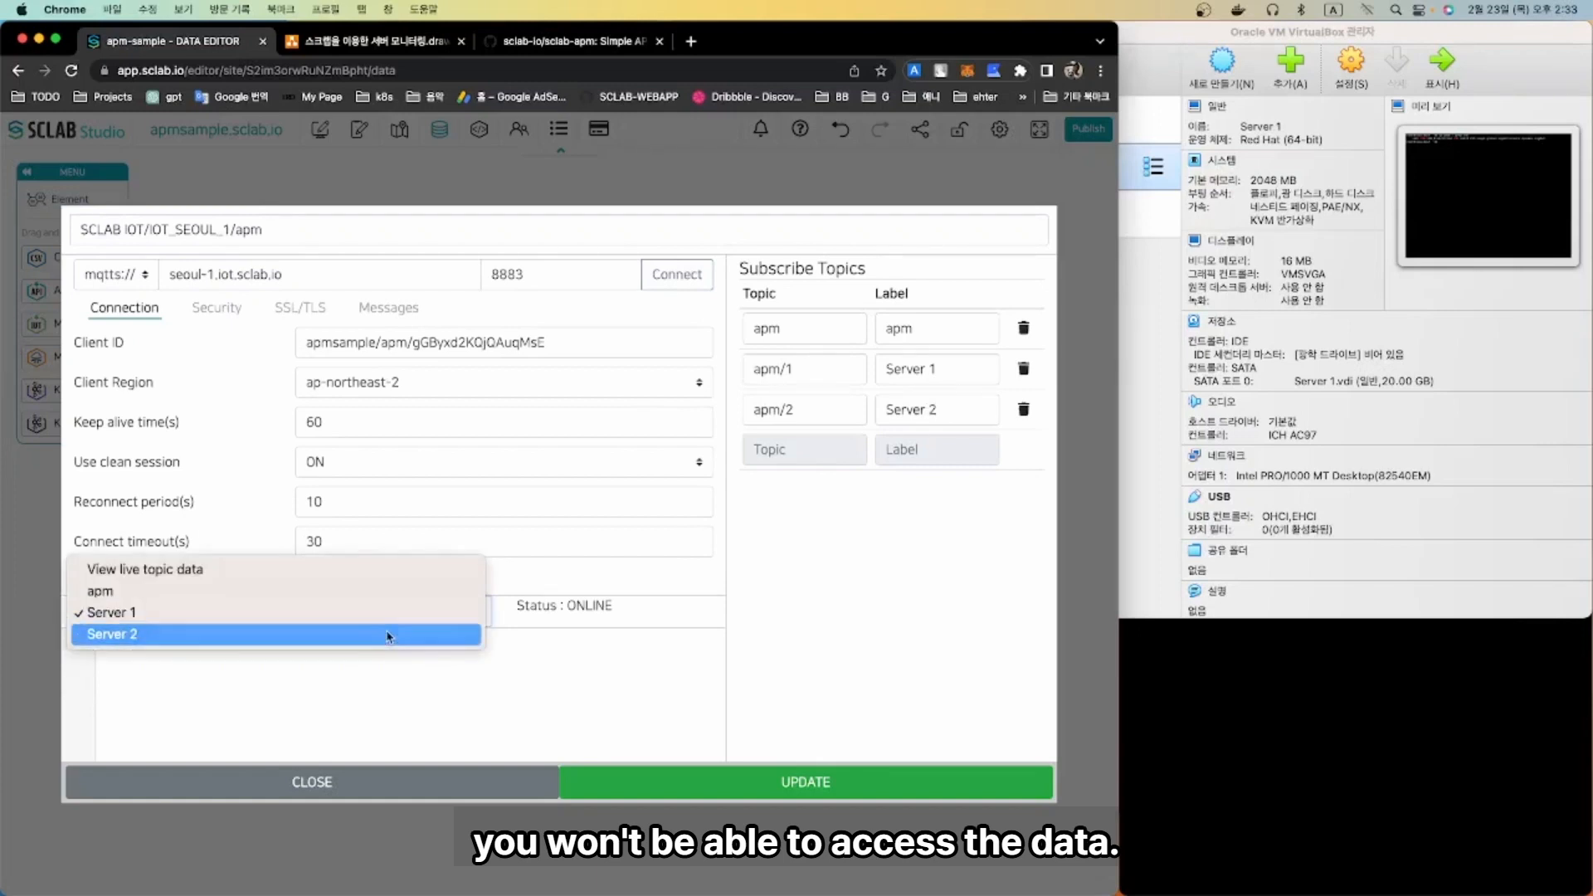
left_click(388, 635)
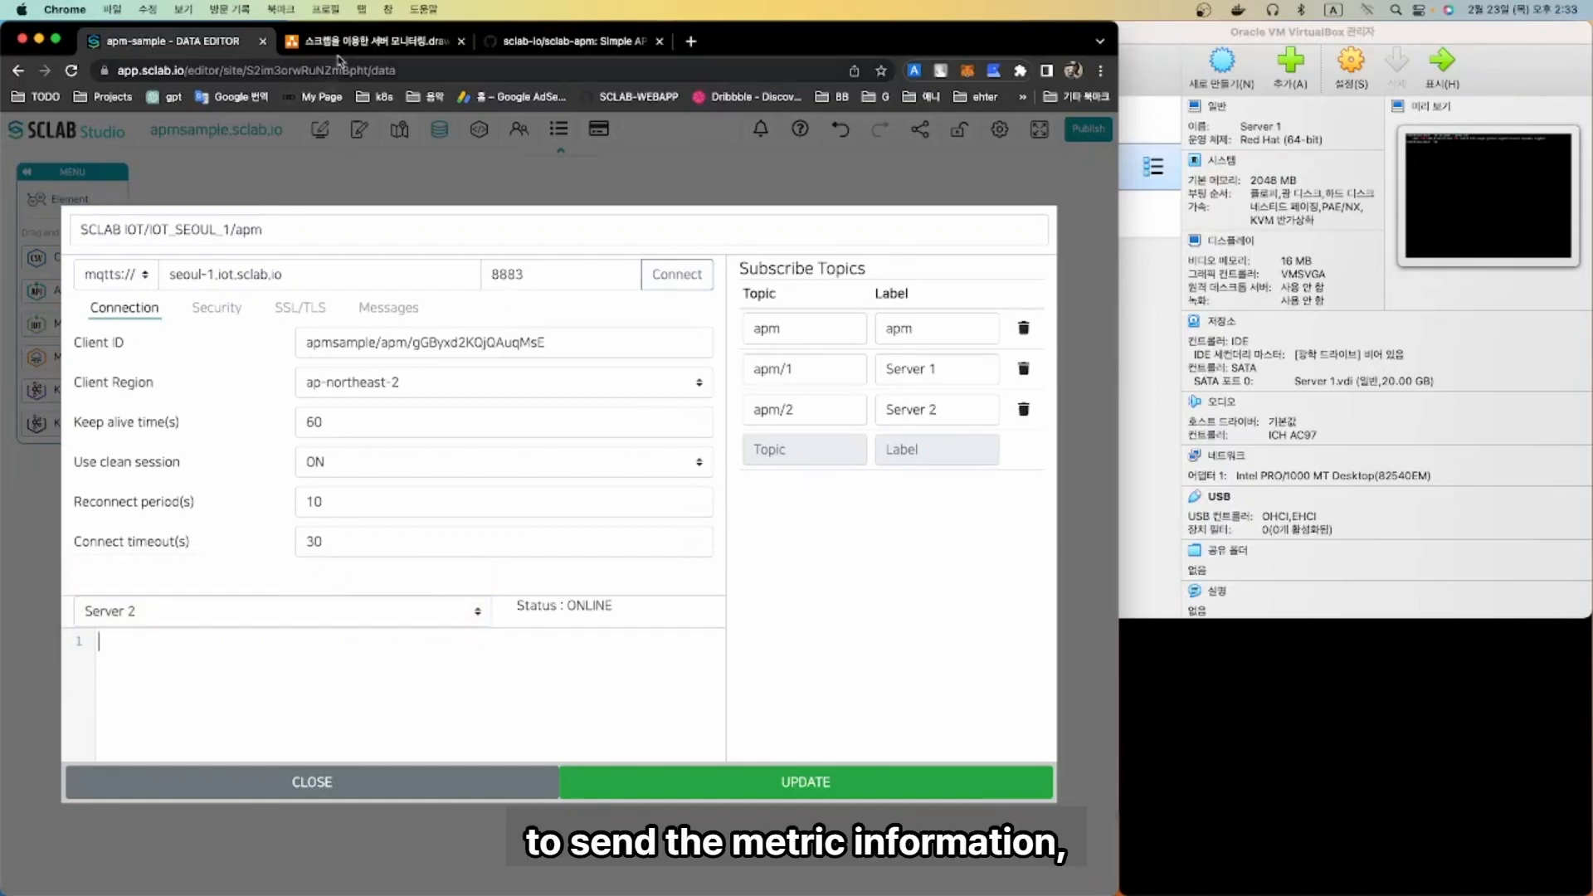
- Switch to the draw.io server monitoring diagram and review the MQTT broker and the two server agents
left_click(356, 42)
left_click(591, 466)
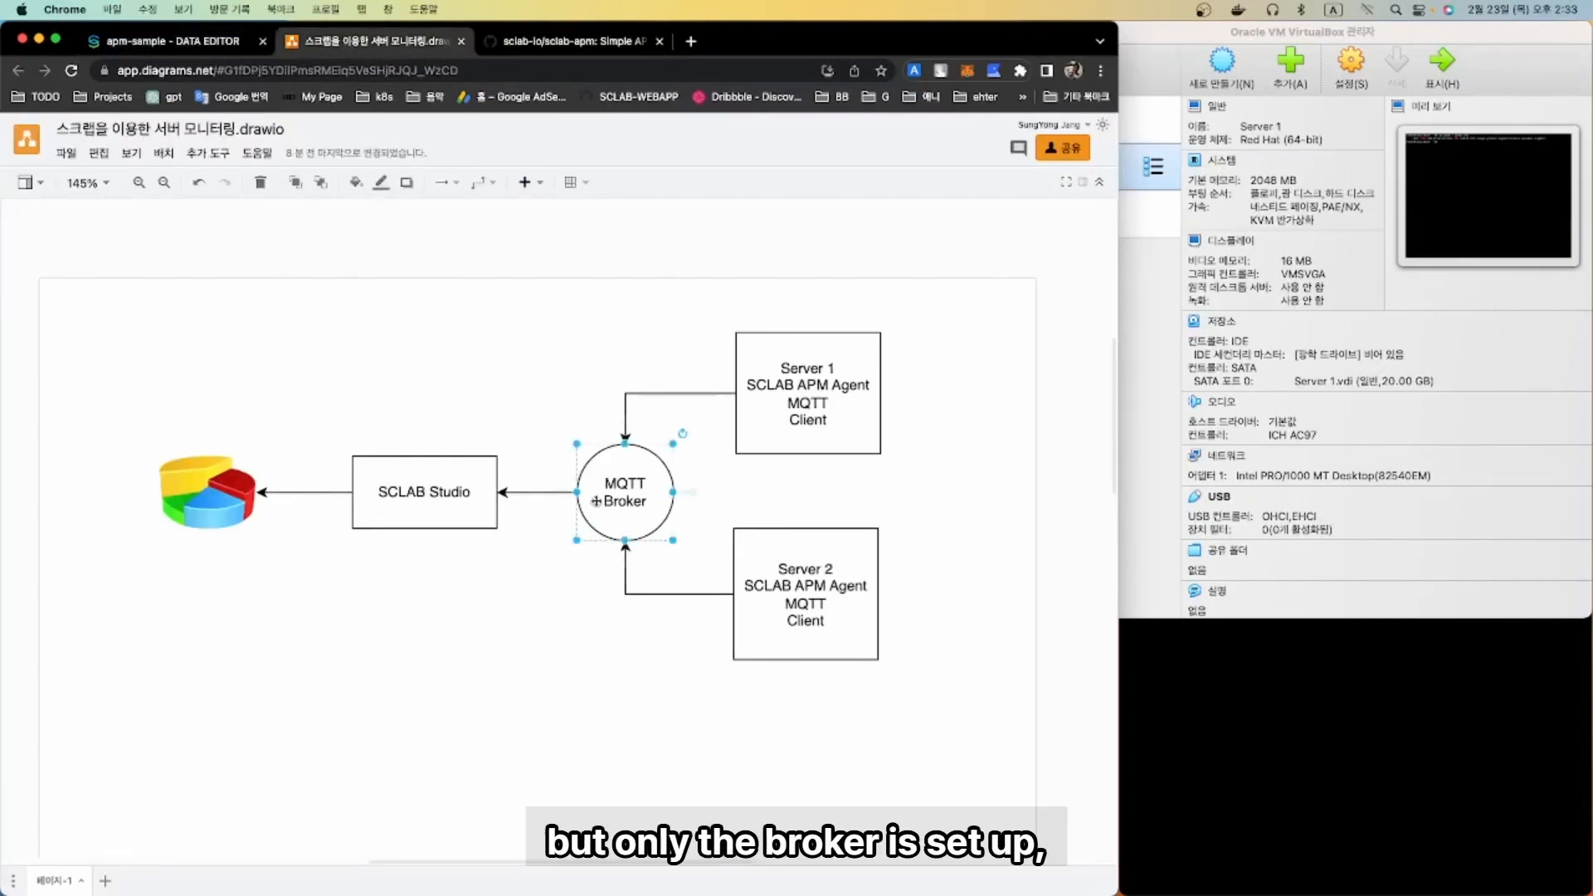
left_click(809, 407)
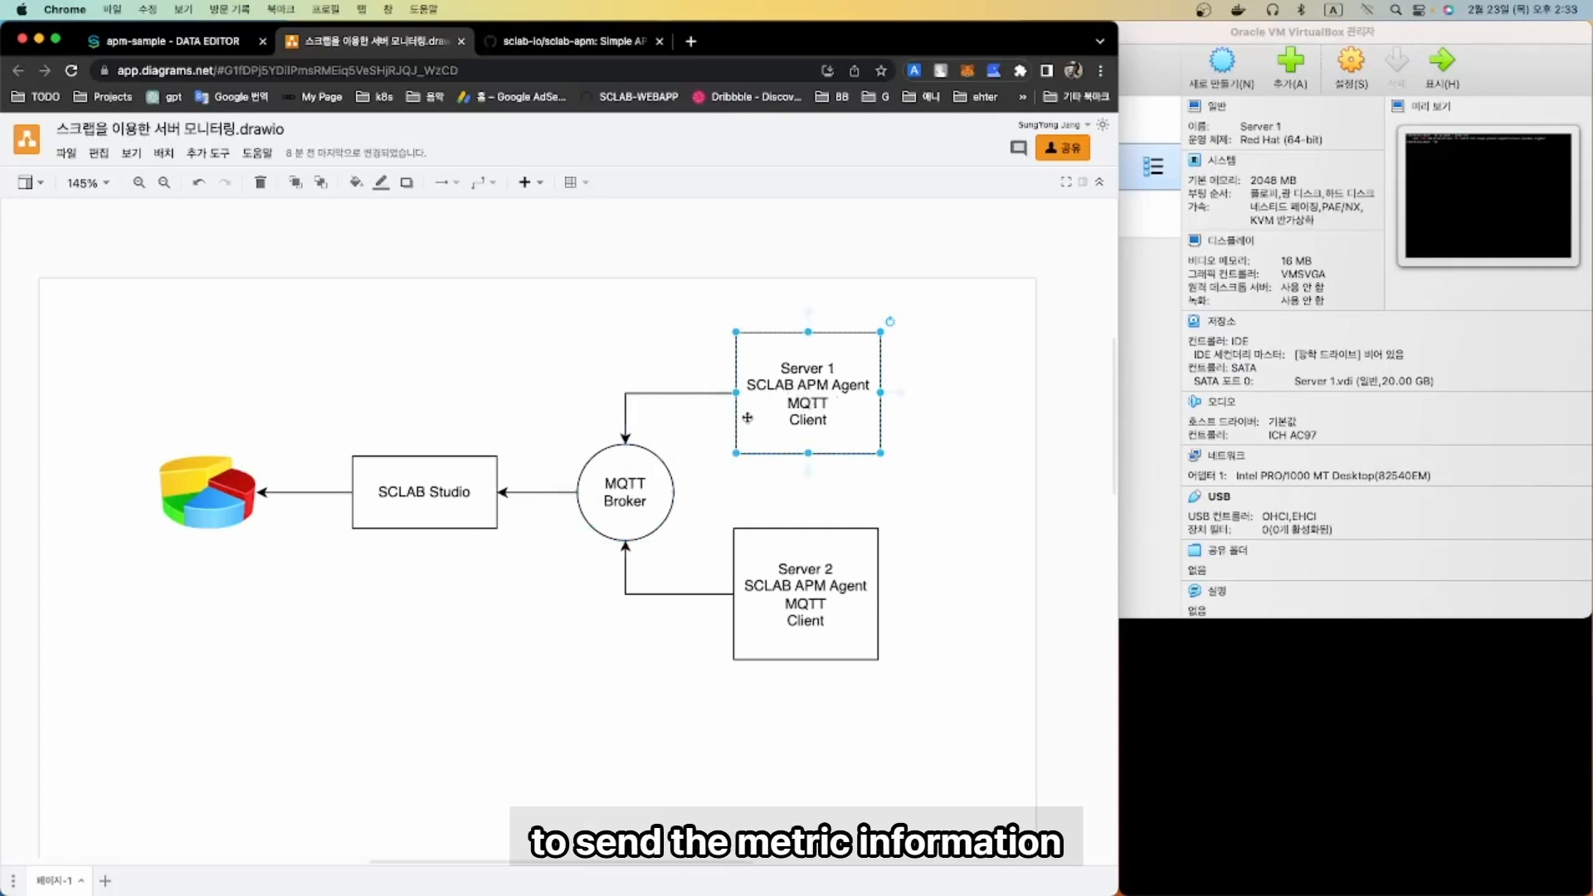
left_click(757, 596)
left_click(778, 414)
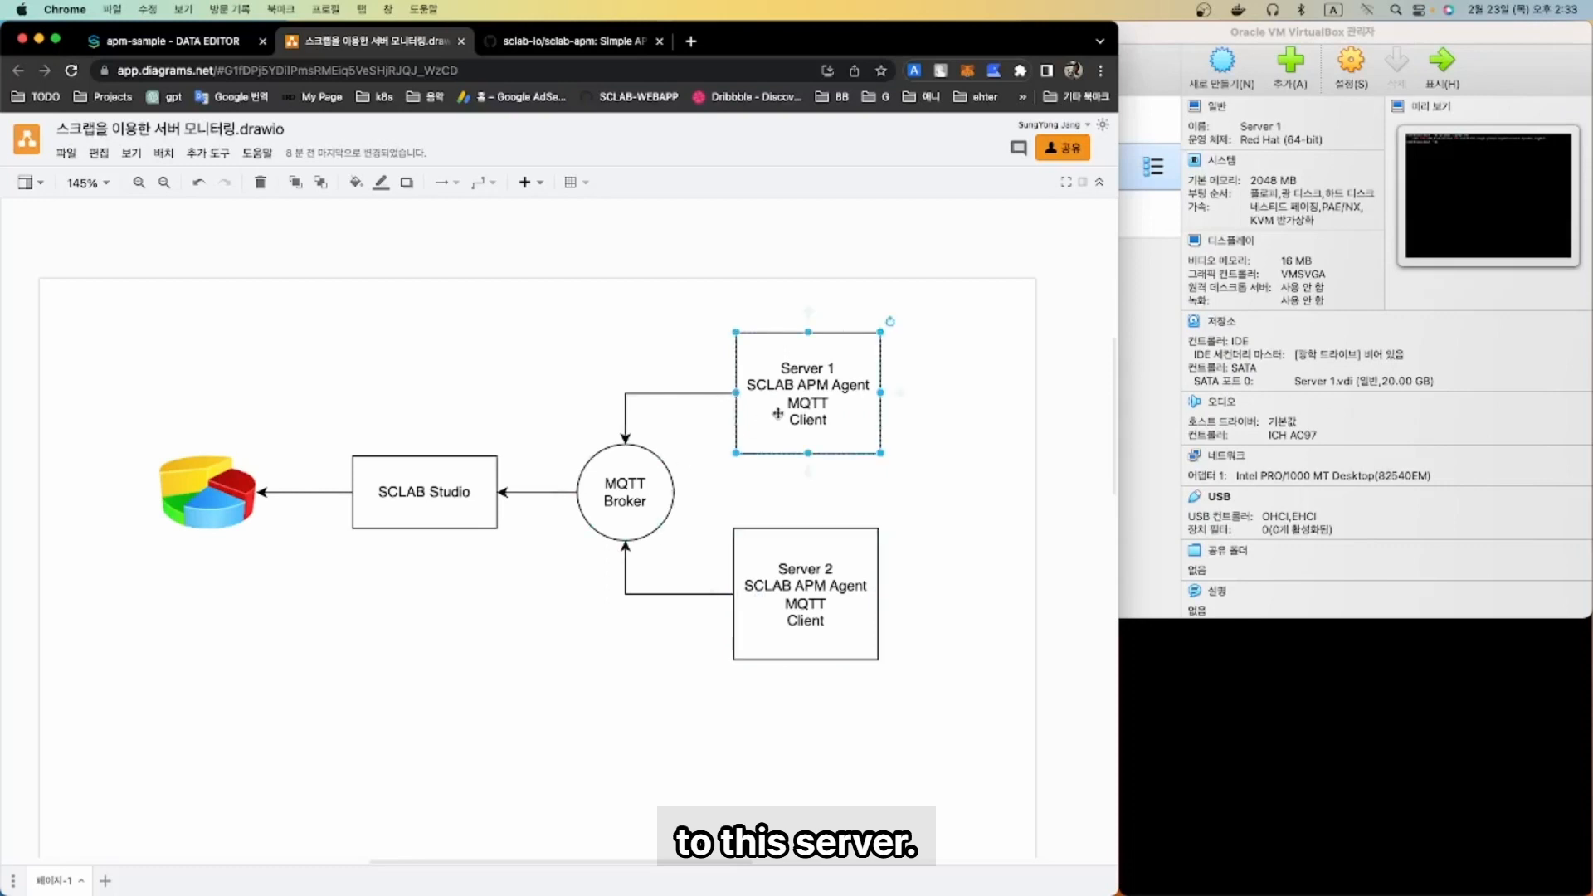
left_click(498, 363)
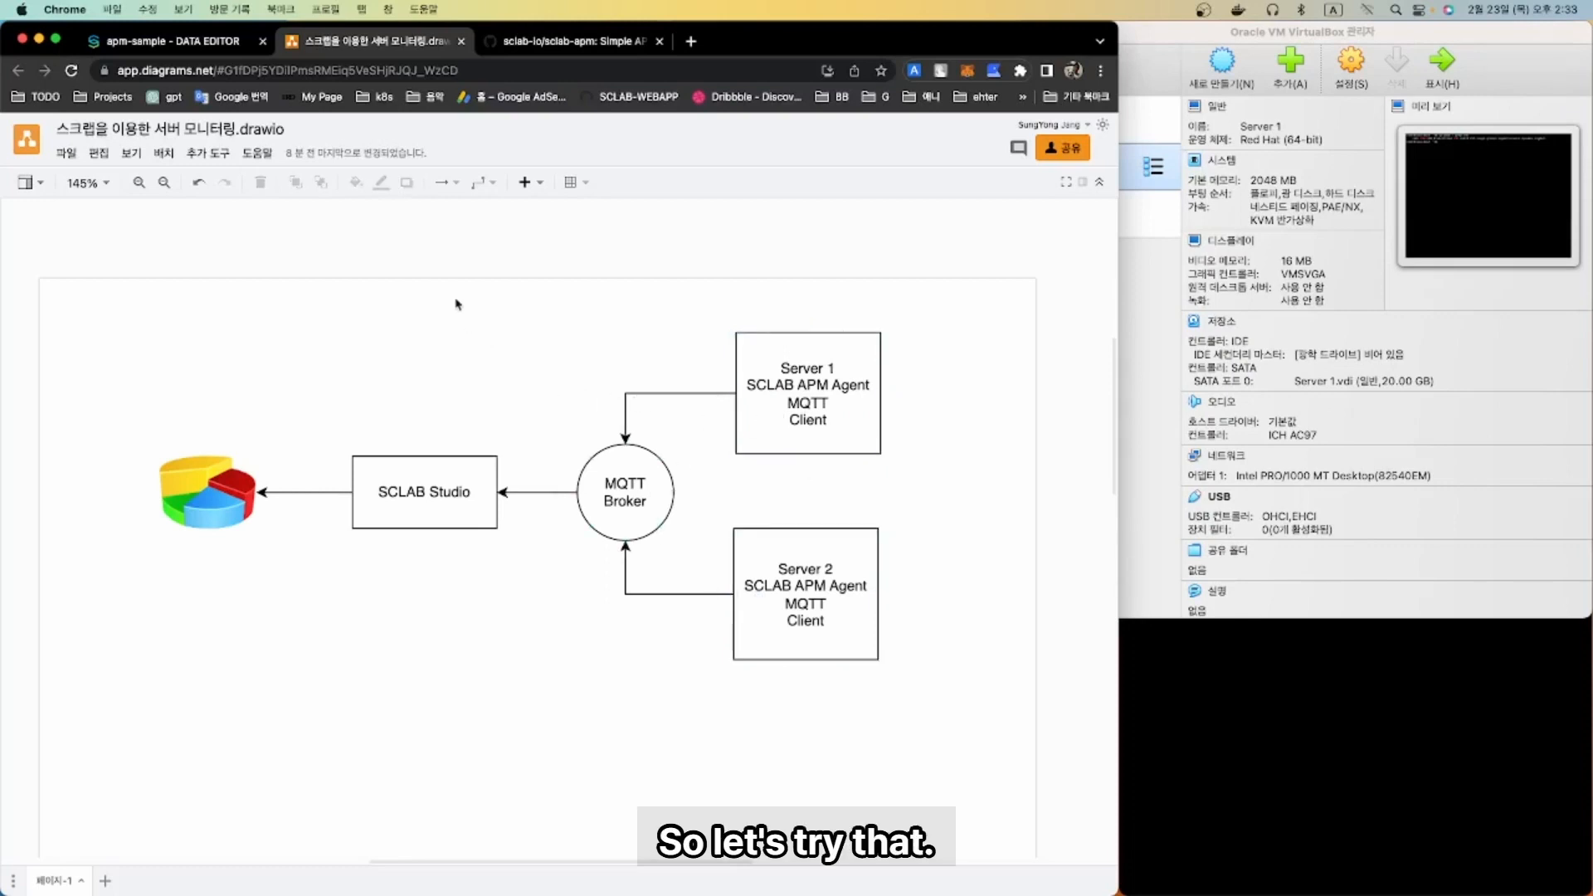
- Return to the SCLAB Data Editor and save the broker's settings with the labelled topics
left_click(241, 41)
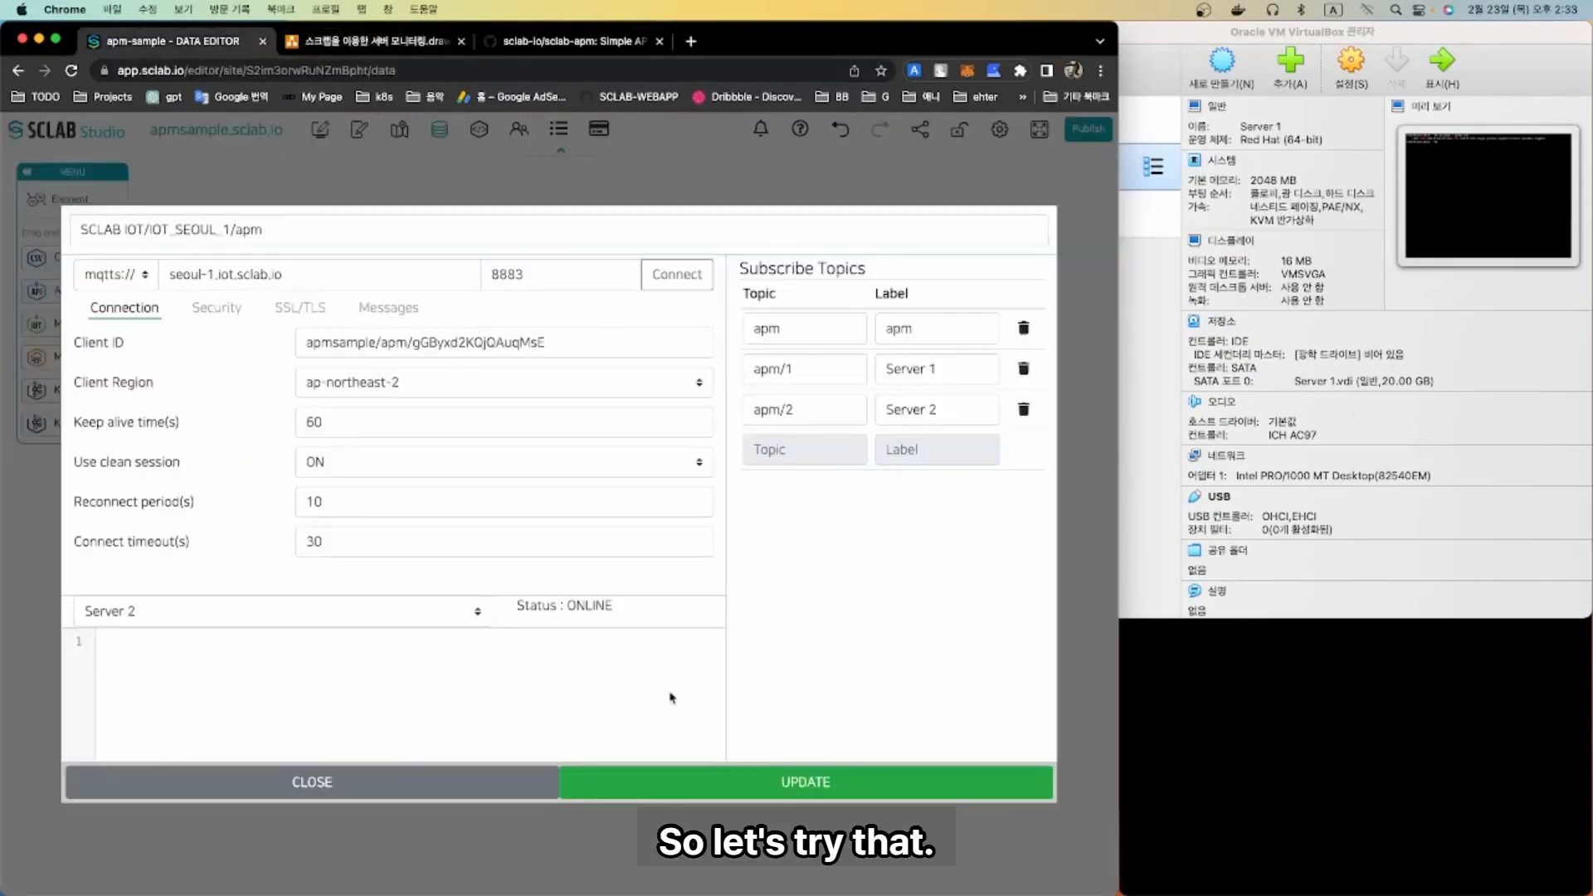
left_click(677, 785)
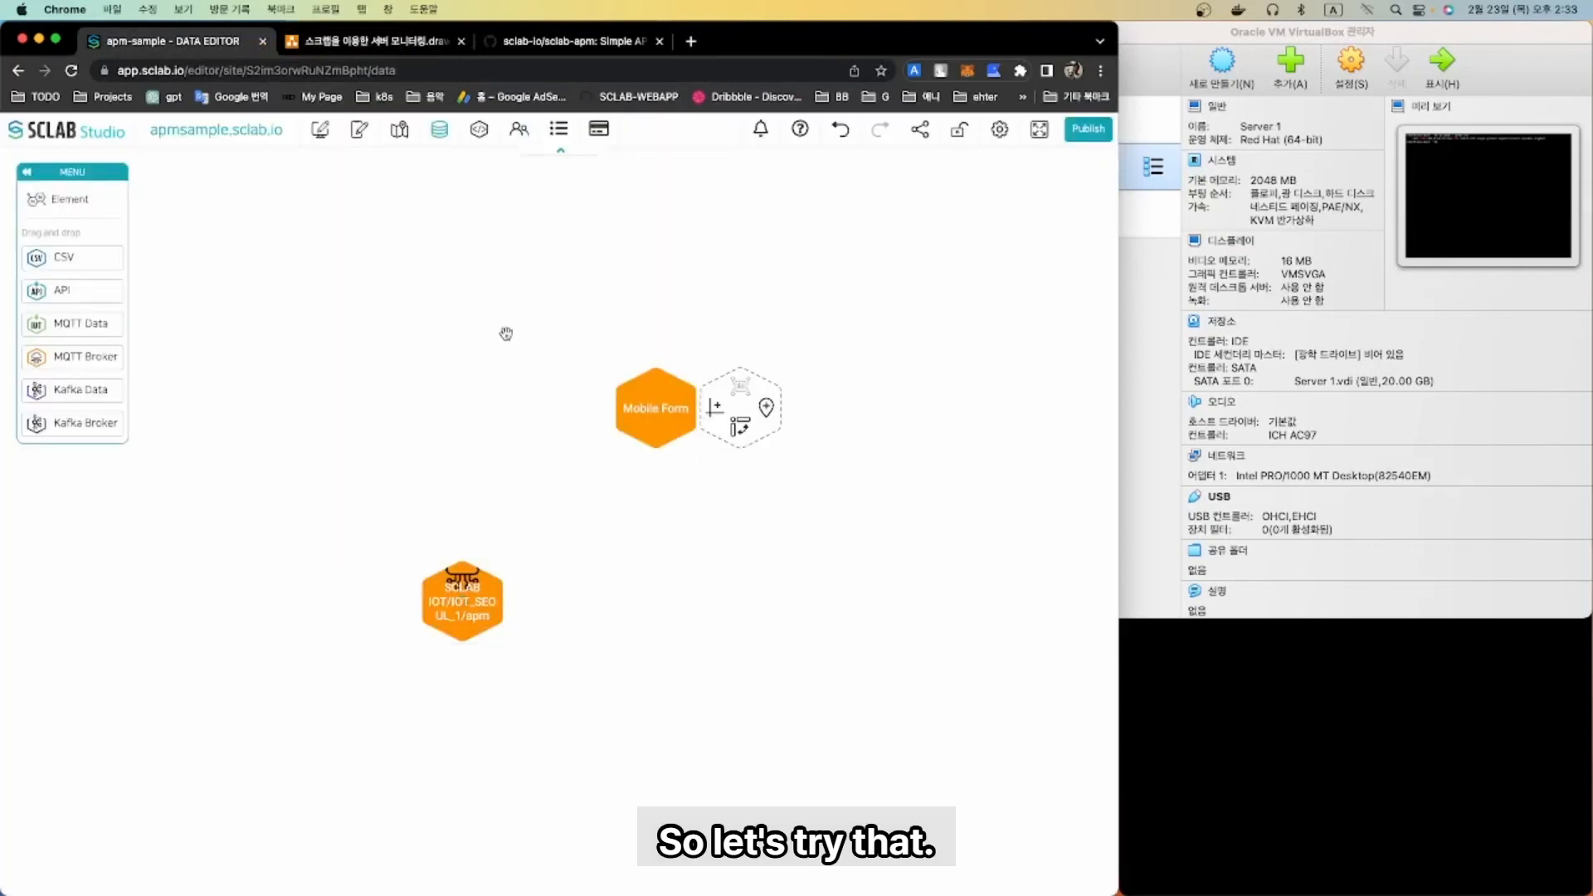
- Switch to the sclab-io/sclab-apm GitHub repository and find the installation instructions in its README
left_click(572, 41)
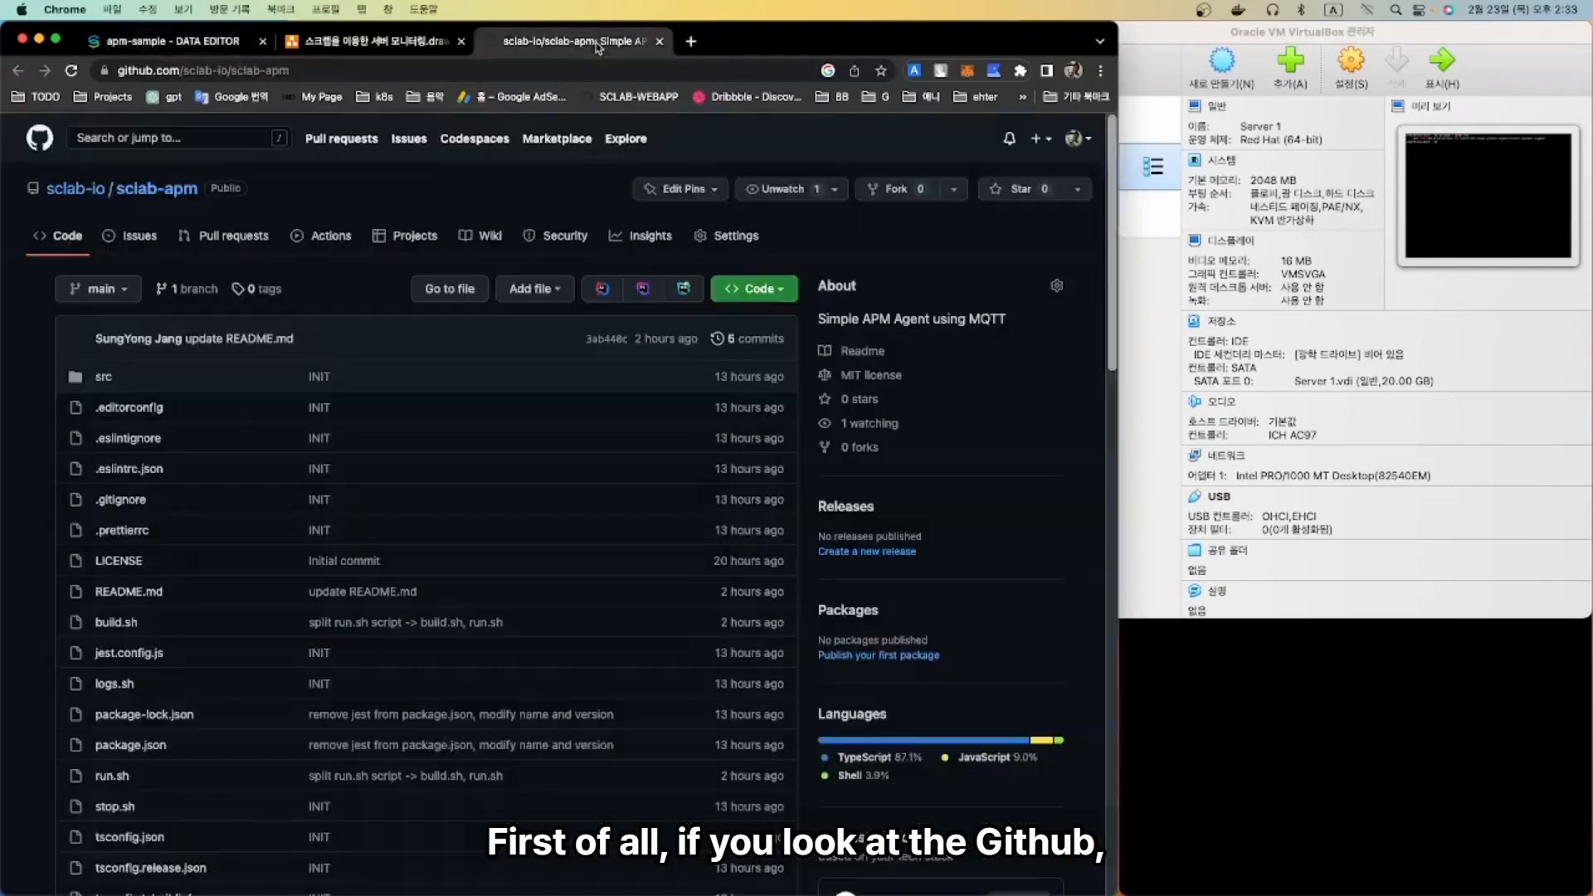
left_click(326, 72)
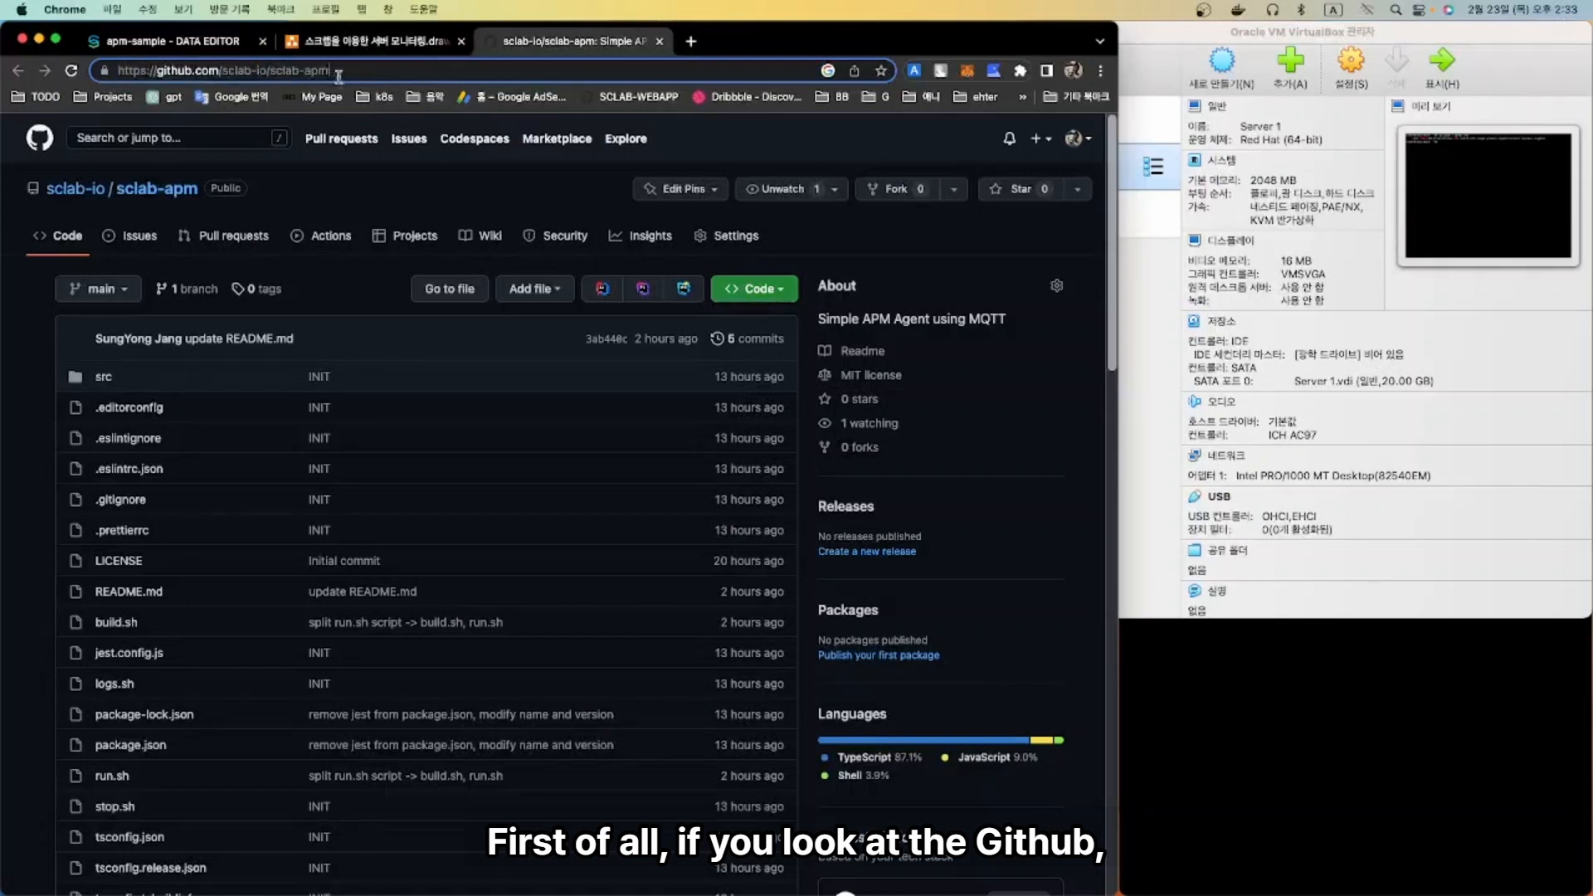
left_click(50, 493)
scroll(60, 488, "down", 10)
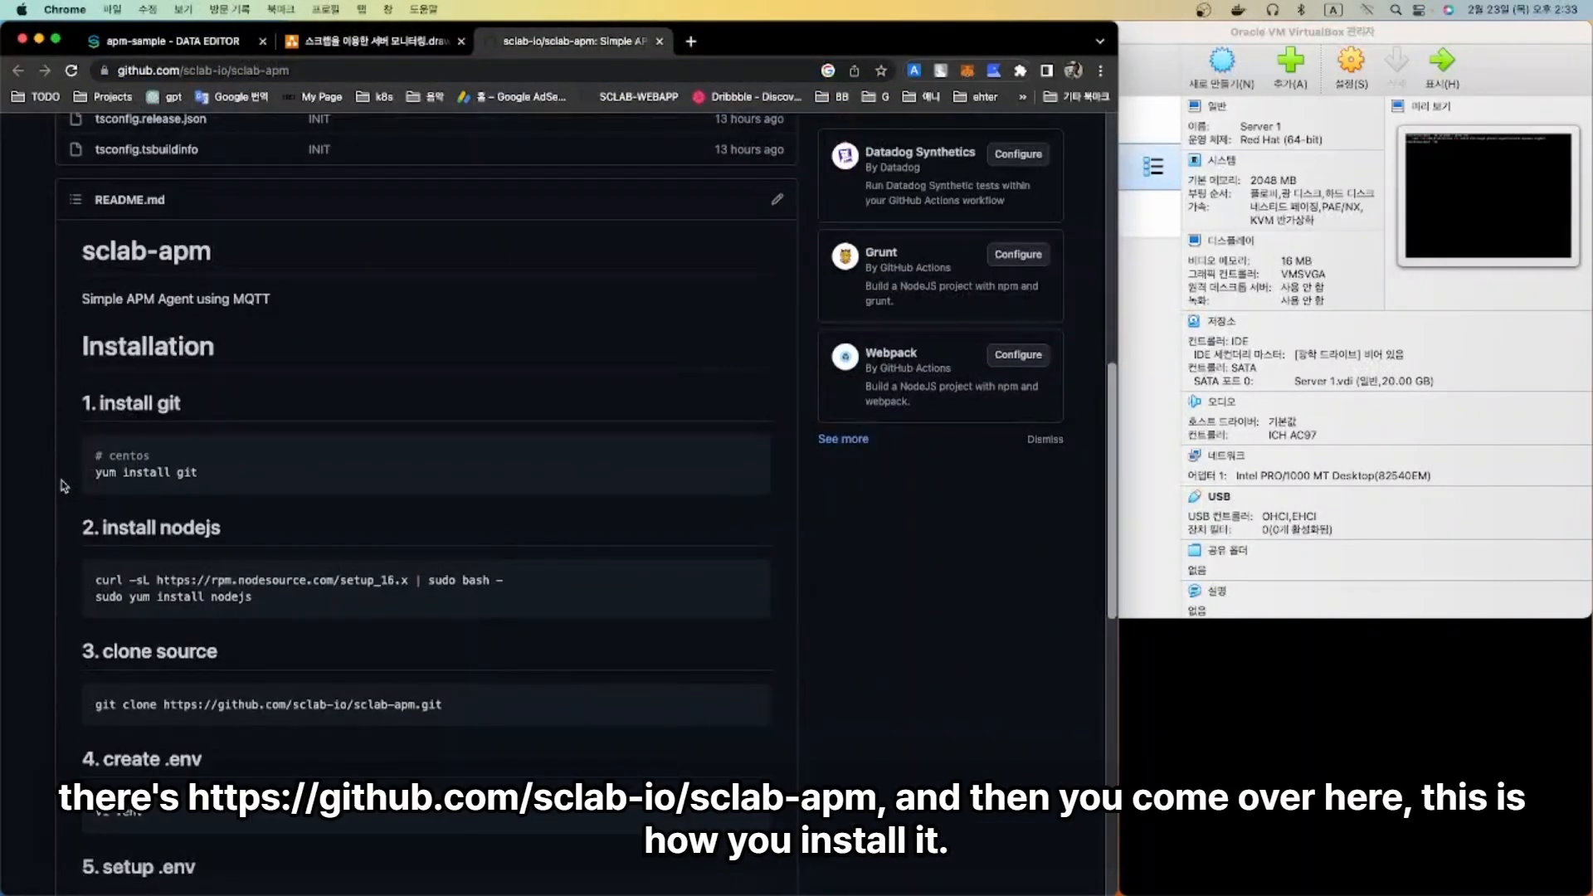
scroll(62, 486, "down", 1)
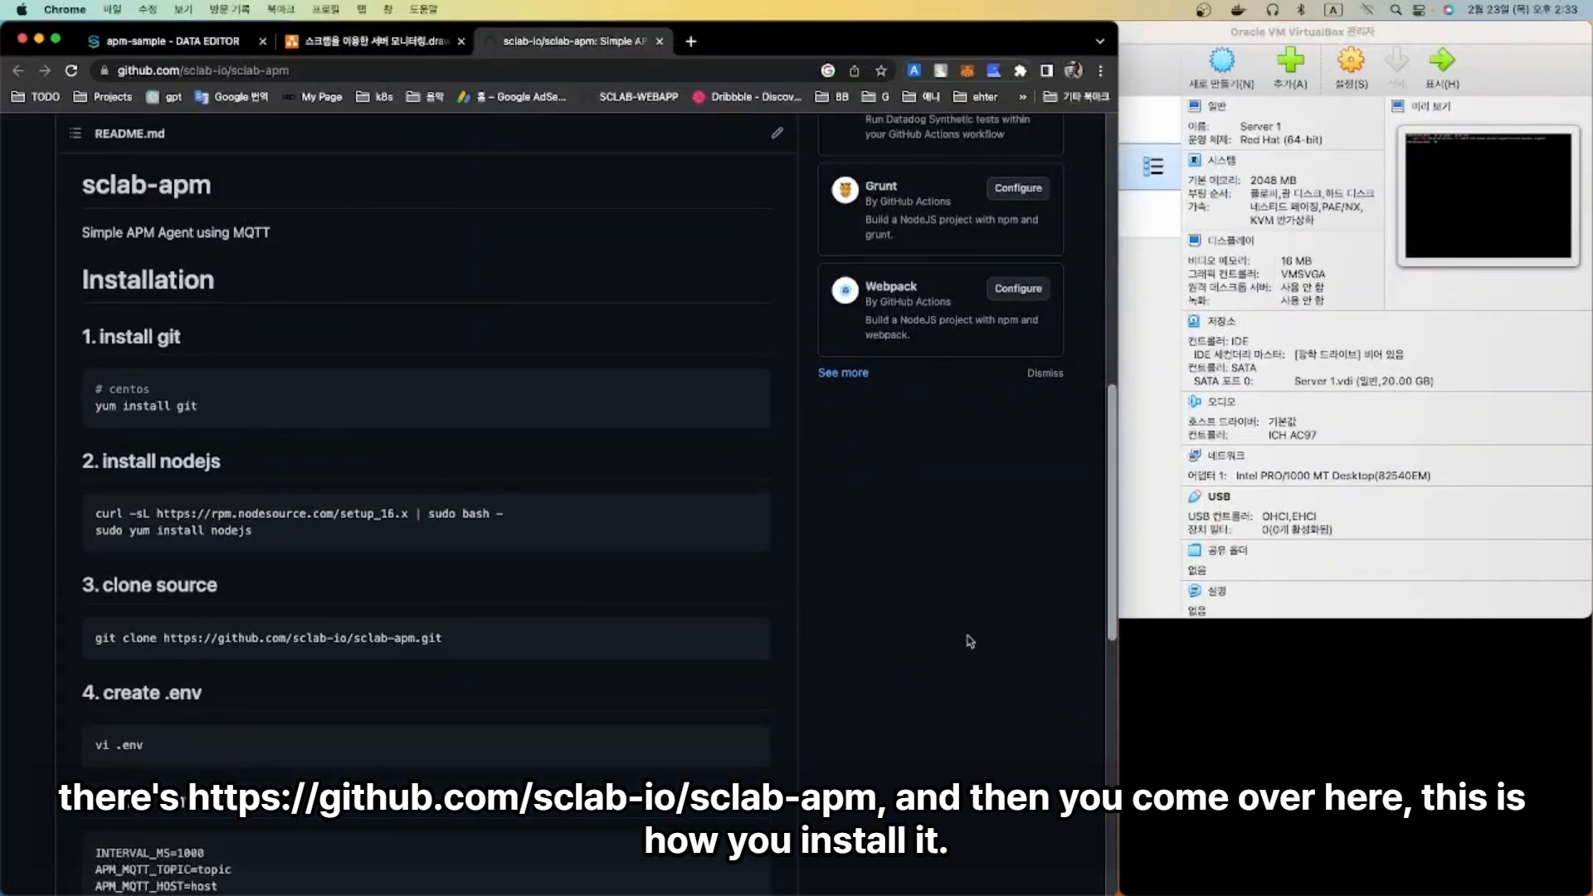
left_click(1248, 676)
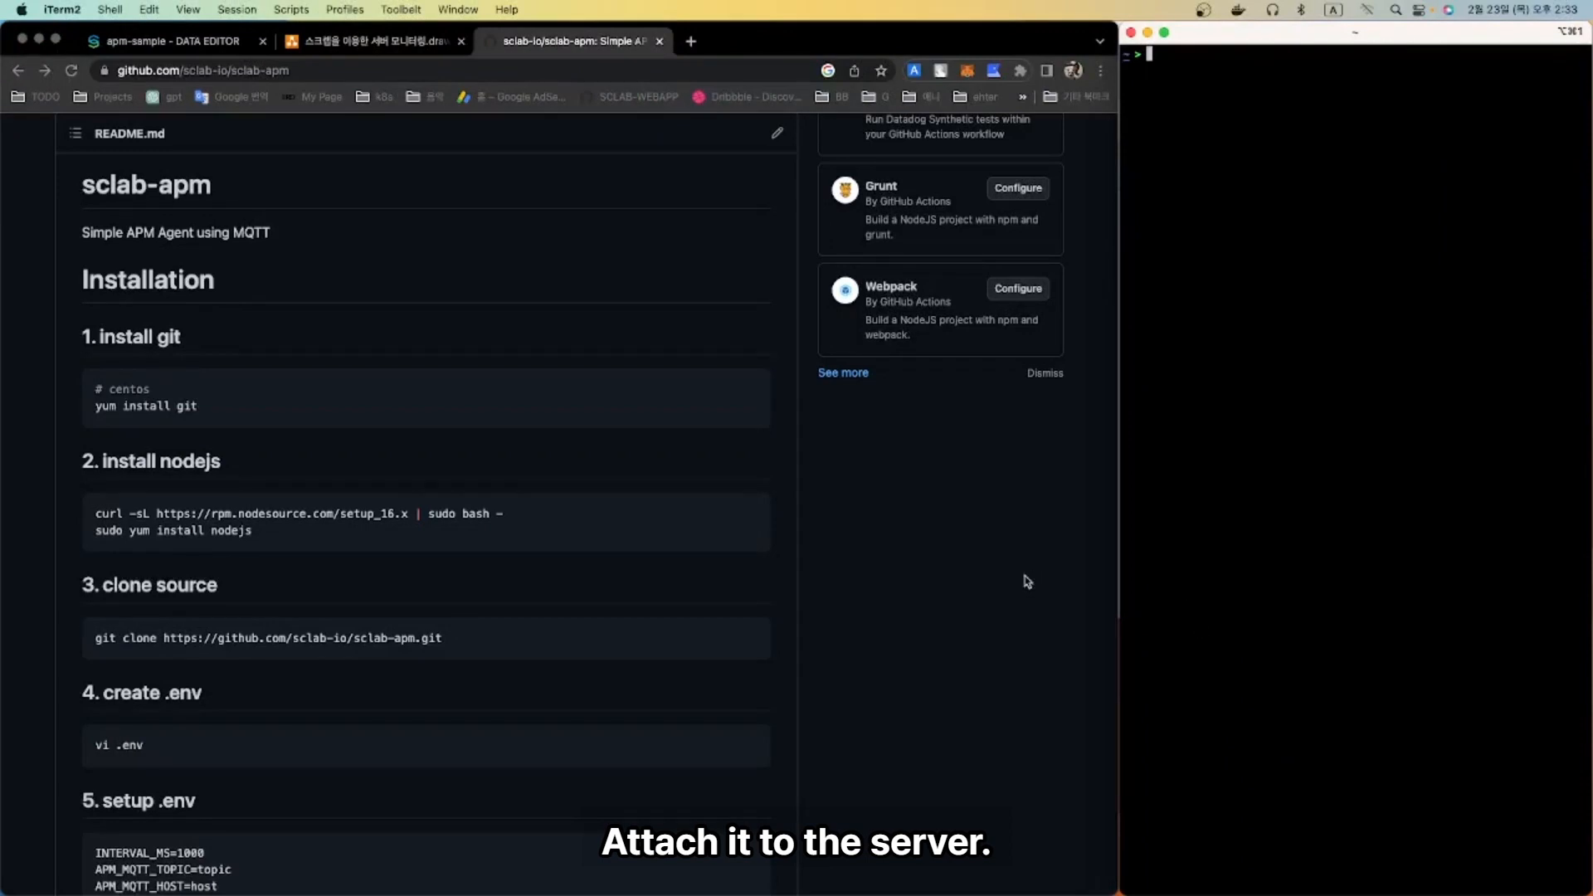
type("ssh root@192.168.0.66")
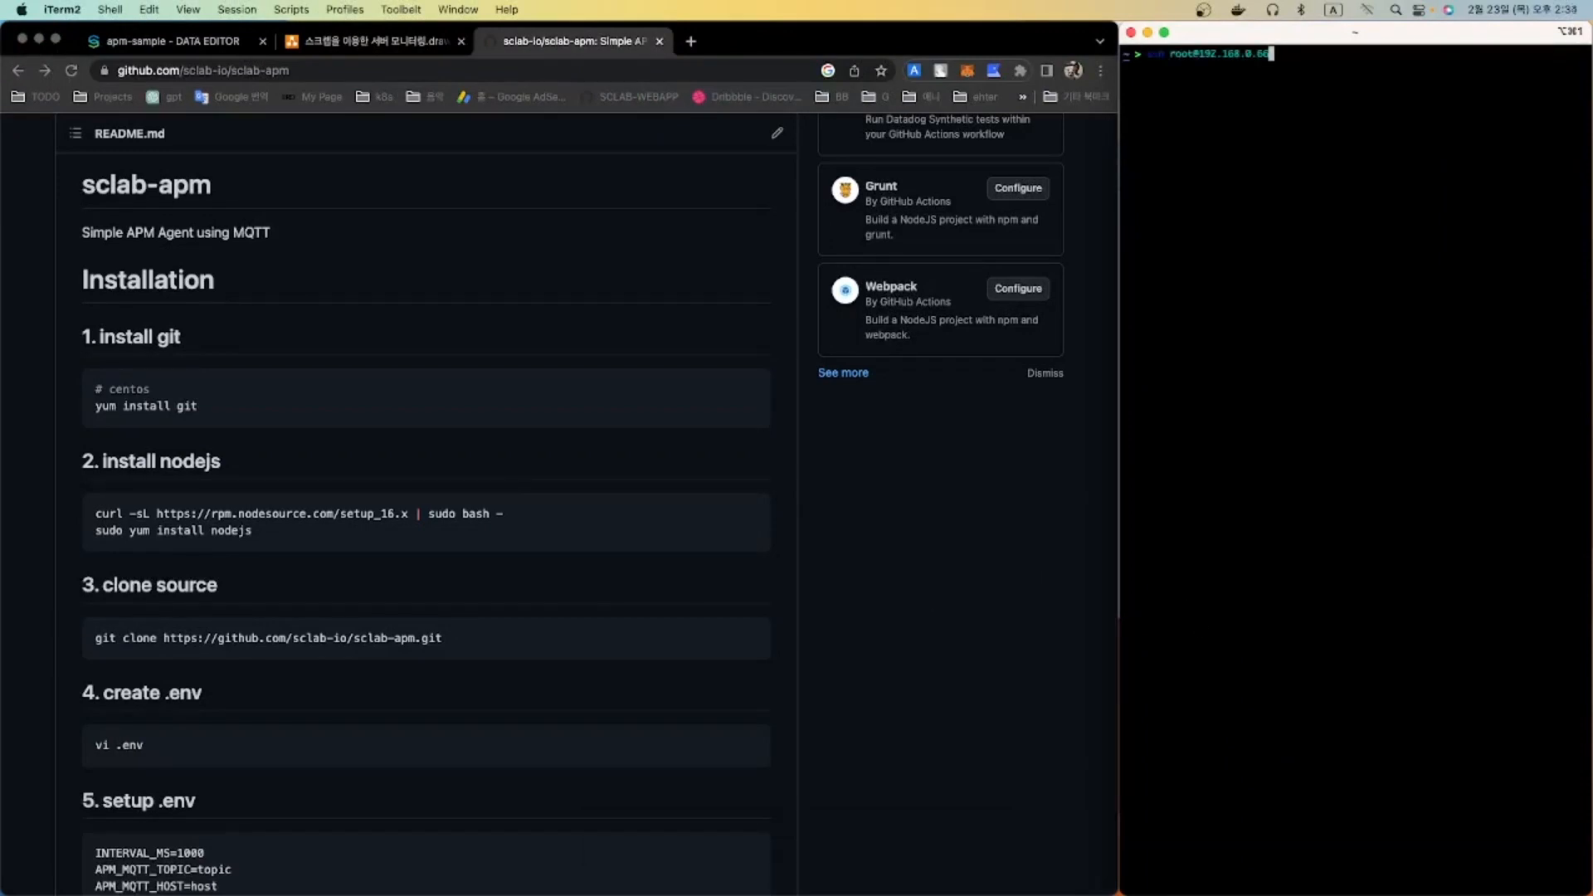
key("Return")
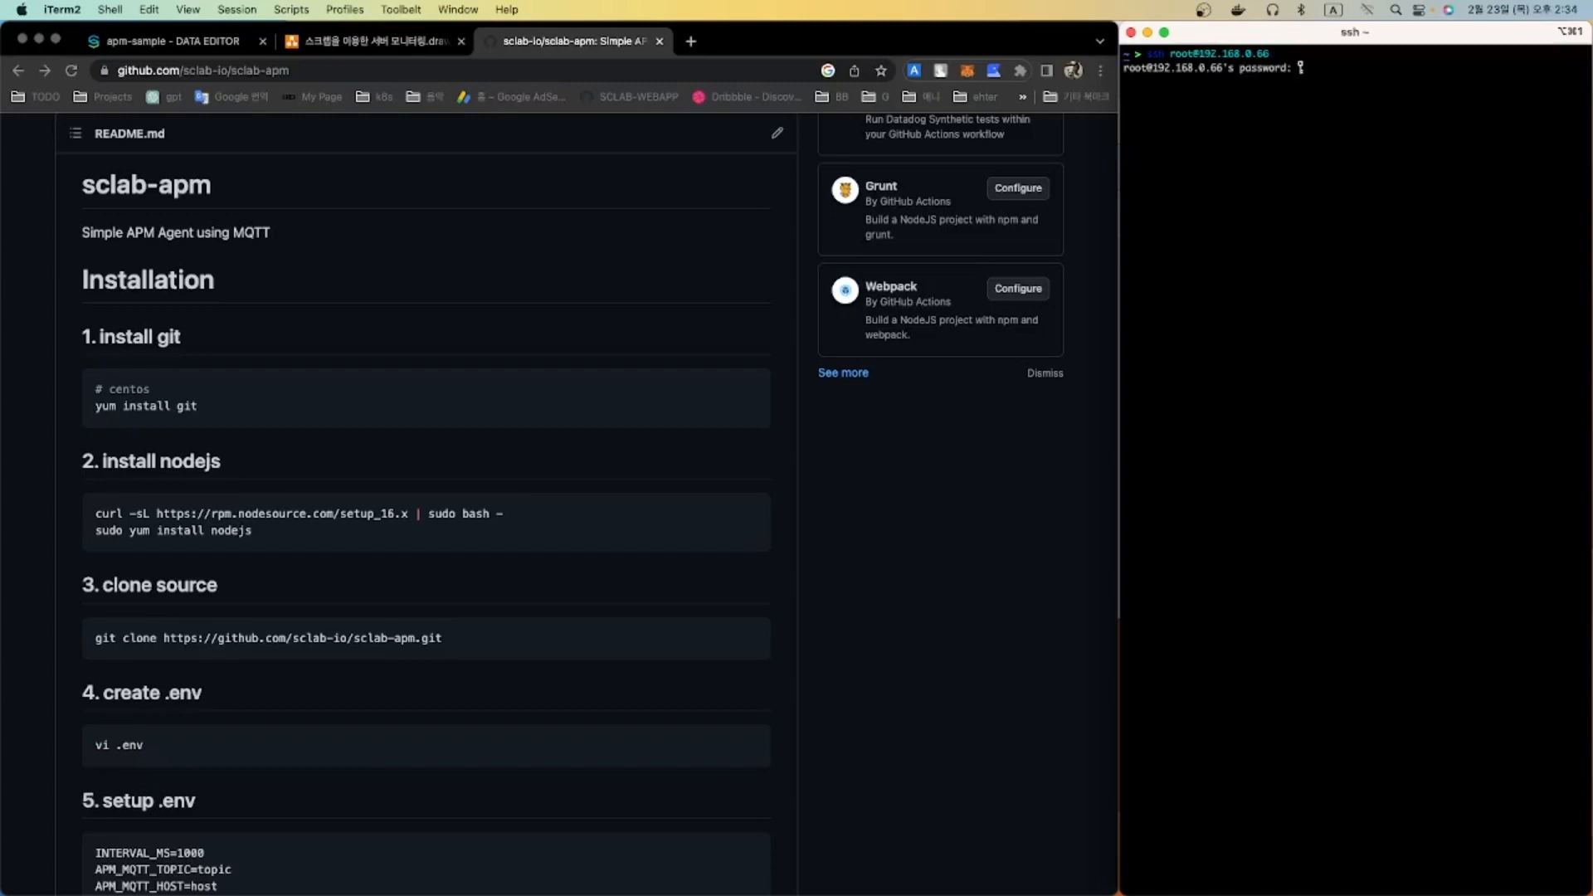
key("Return")
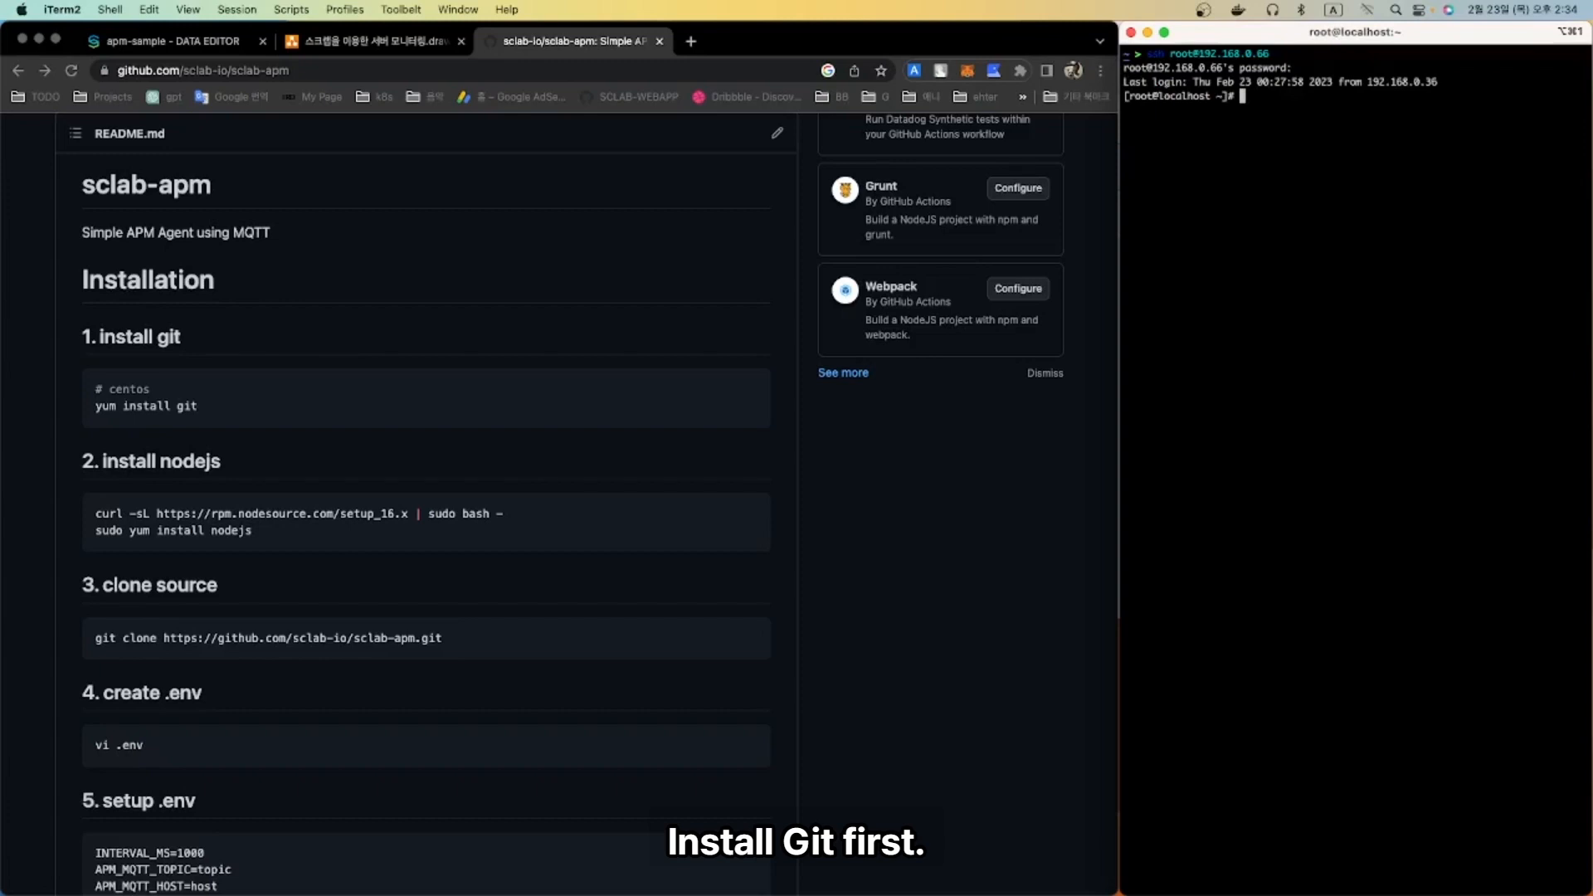
- Copy the yum install git command from the README and run it on the server in iTerm2
left_click(204, 405)
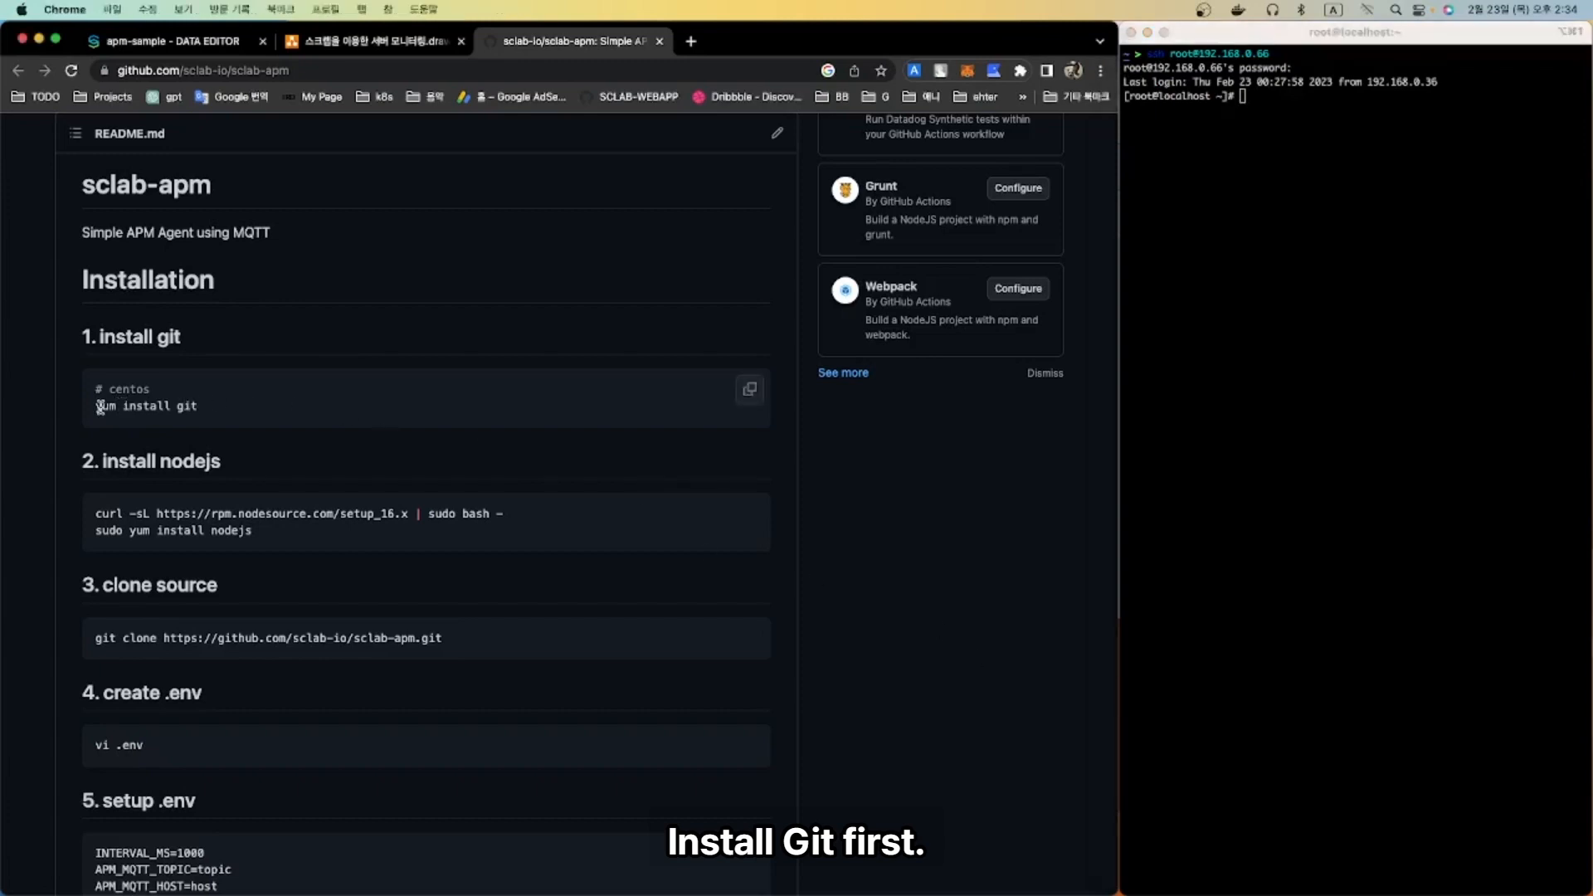
left_click_drag(97, 406, 245, 409)
key("super+c")
left_click(1277, 316)
key("super+v")
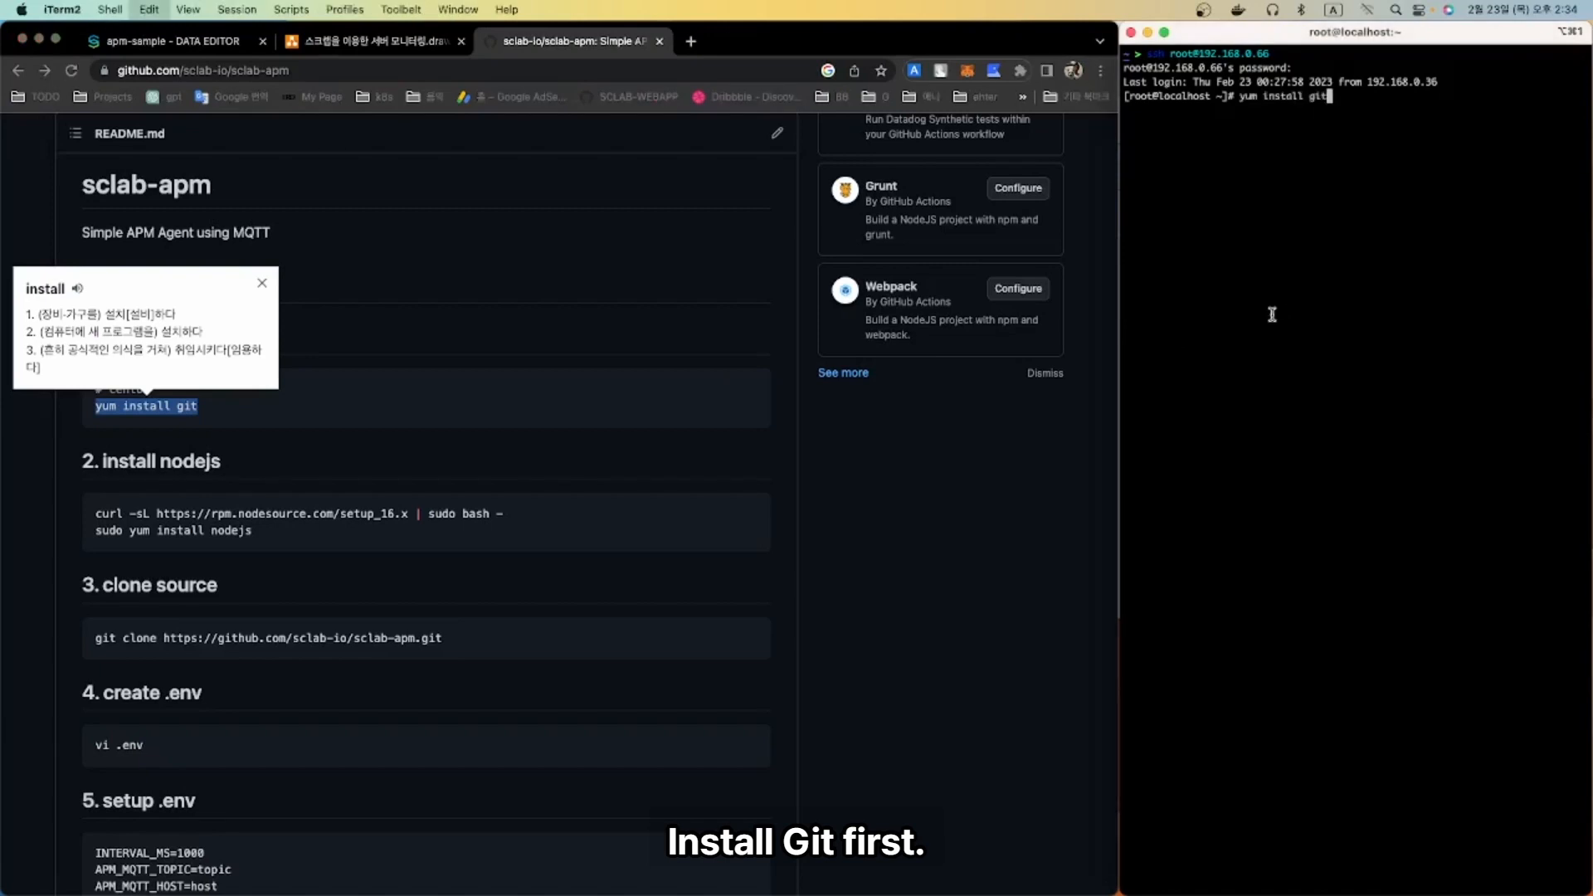
key("Return")
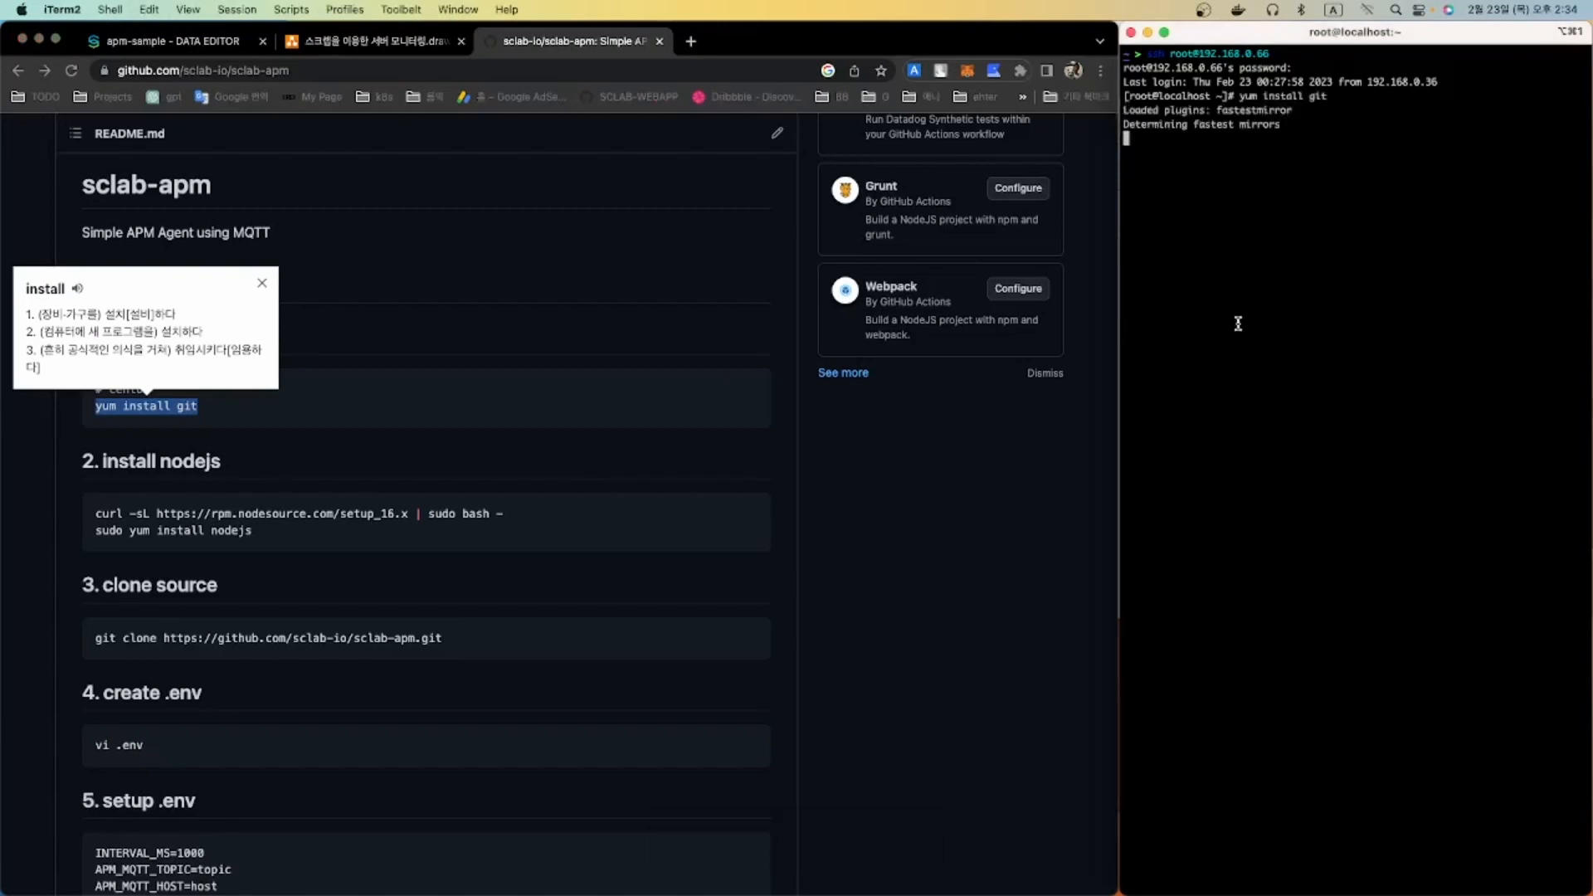
left_click(375, 418)
left_click(369, 401)
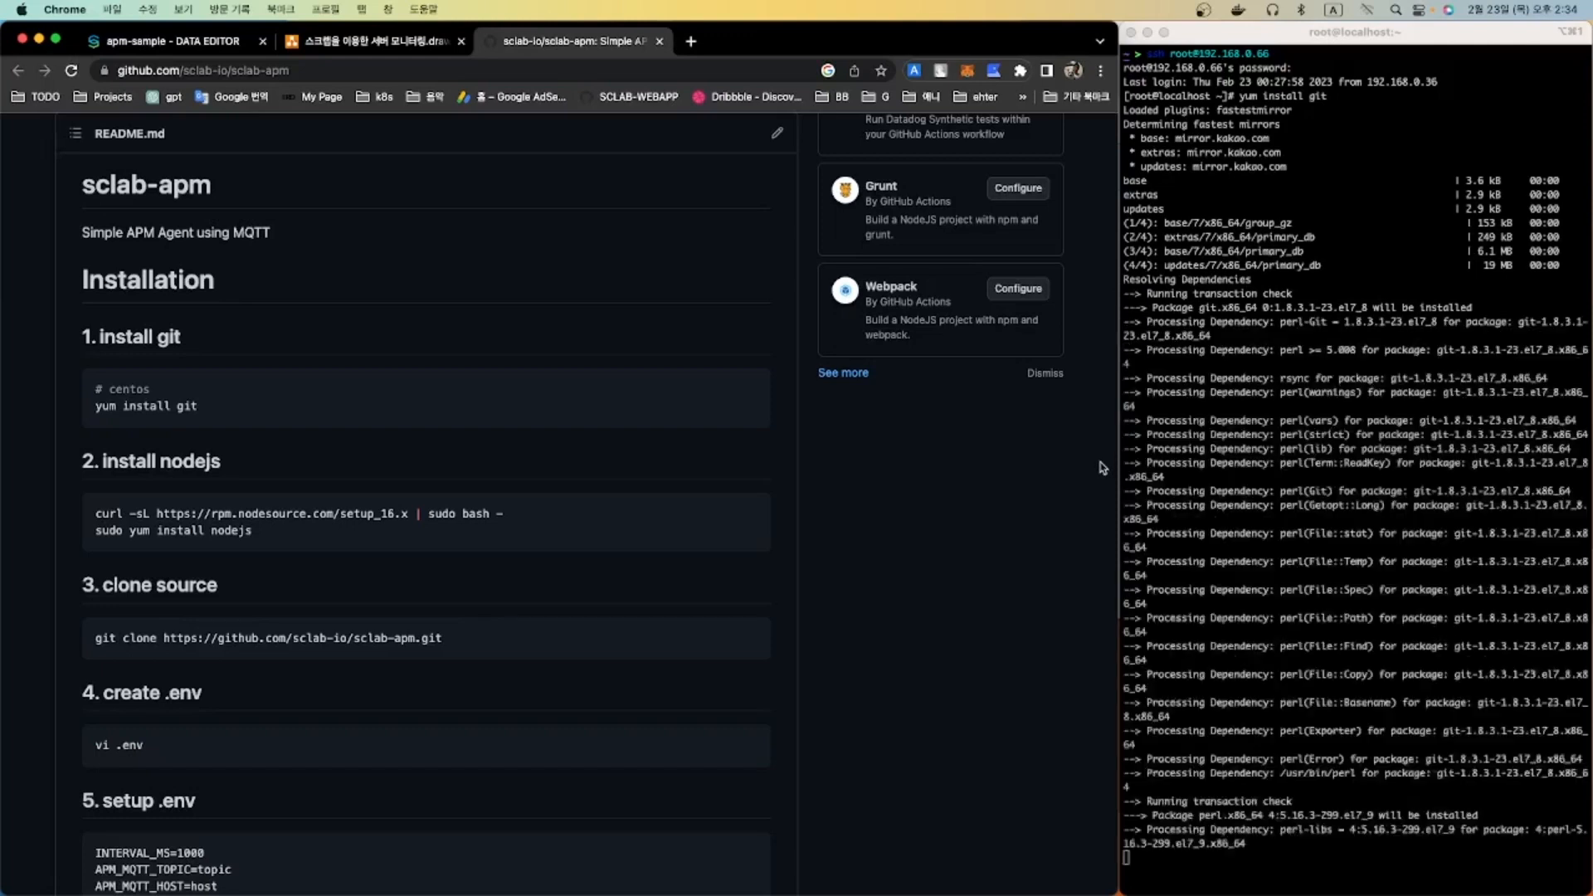
- Accept the Git package download and the import of the CentOS 7 signing key
left_click(1254, 564)
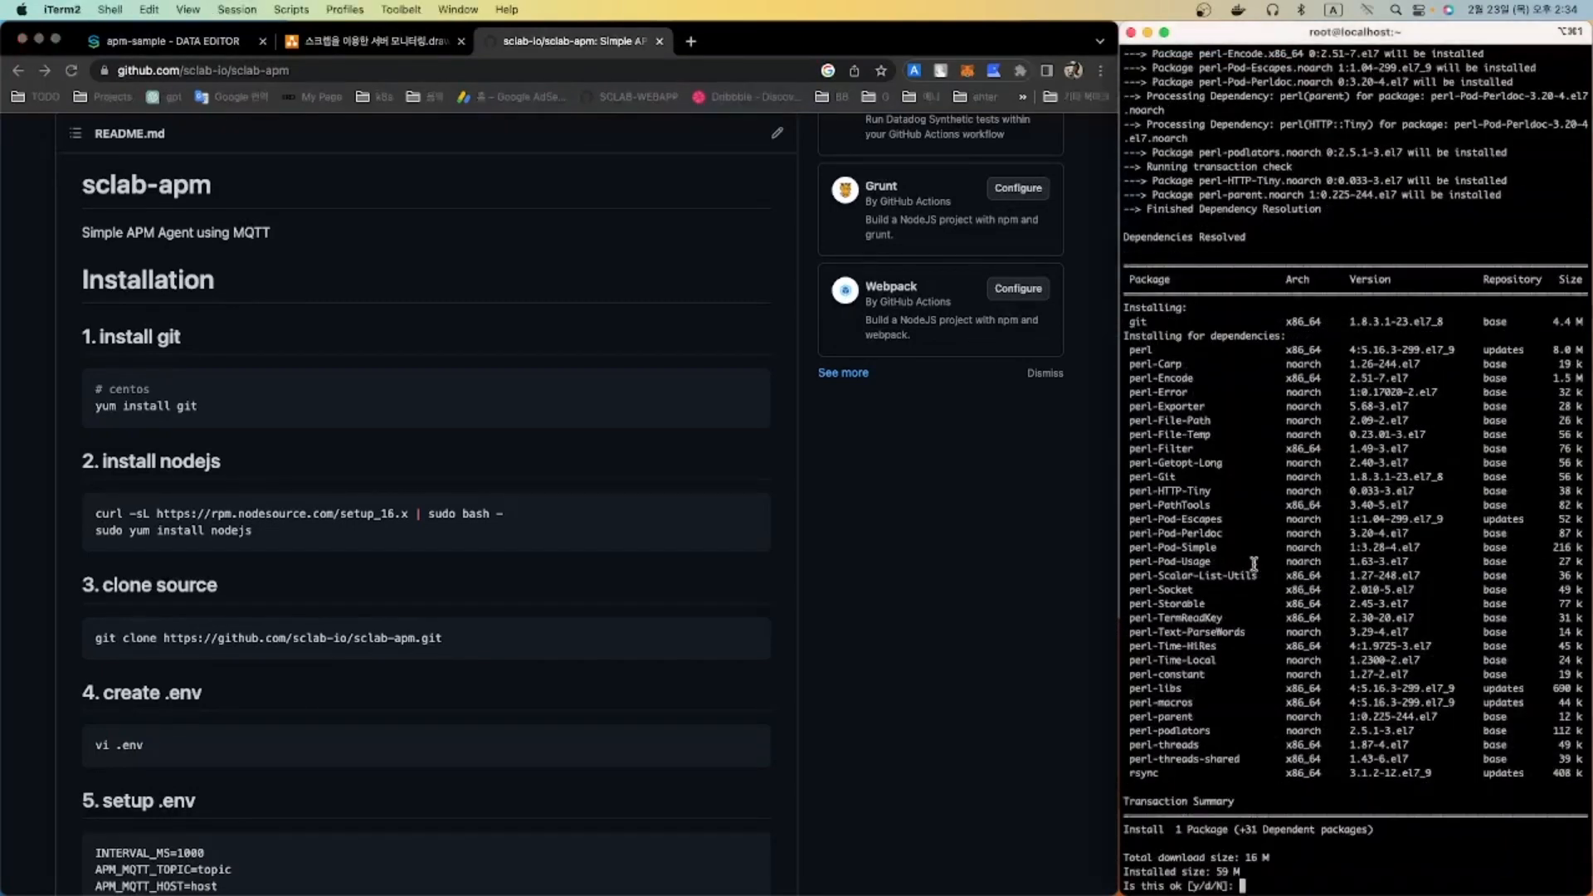
type("y")
key("Return")
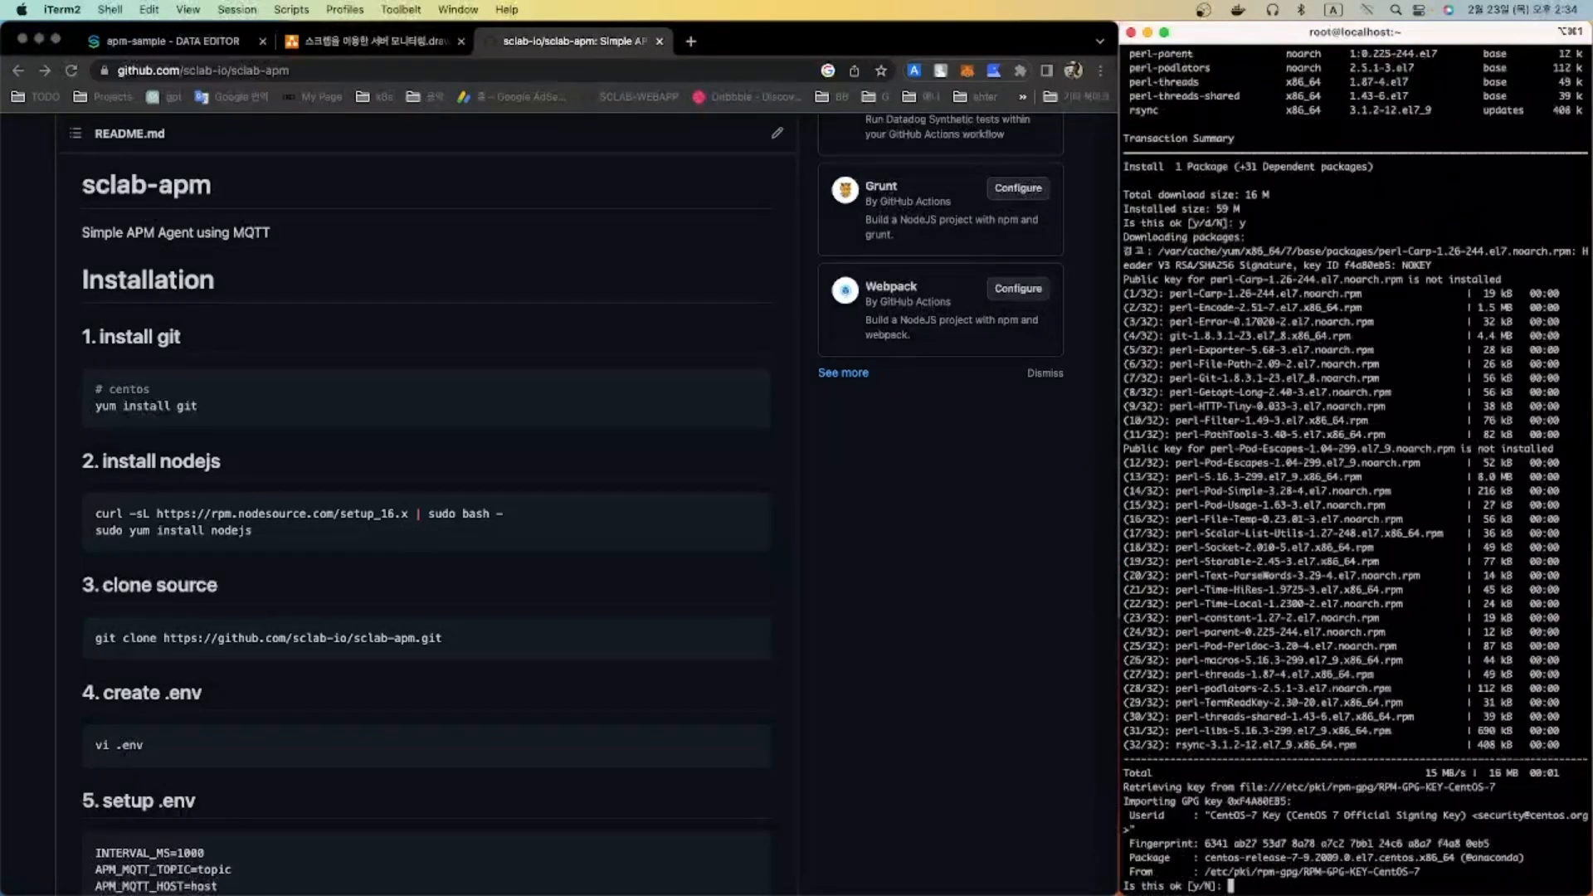
type("y")
key("Return")
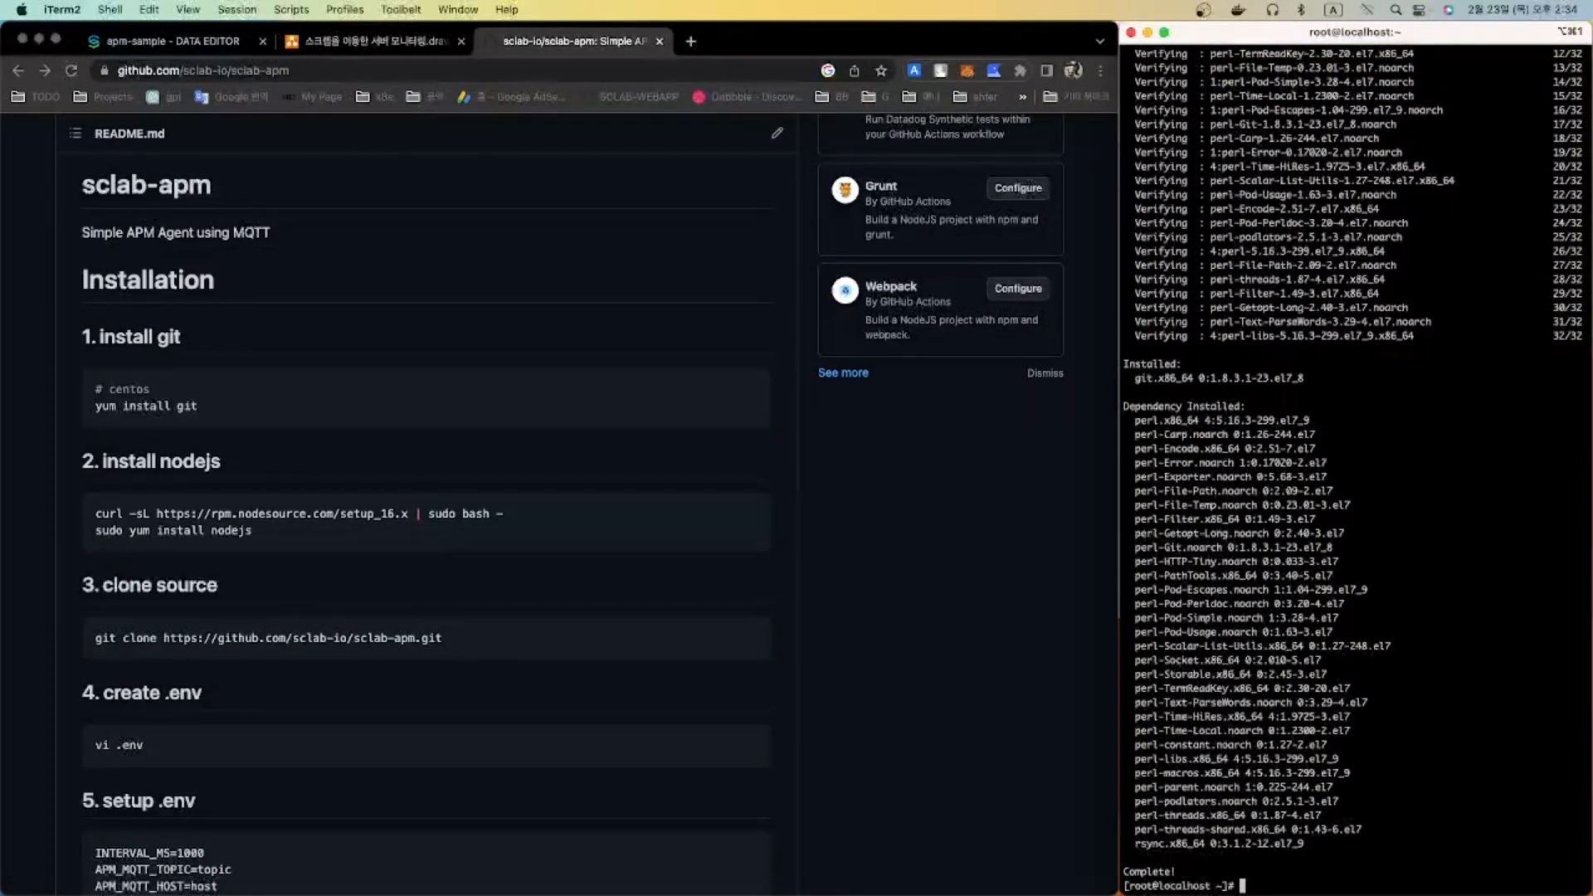
left_click(68, 508)
left_click_drag(95, 513, 575, 514)
key("super+c")
left_click(1326, 687)
key("super+v")
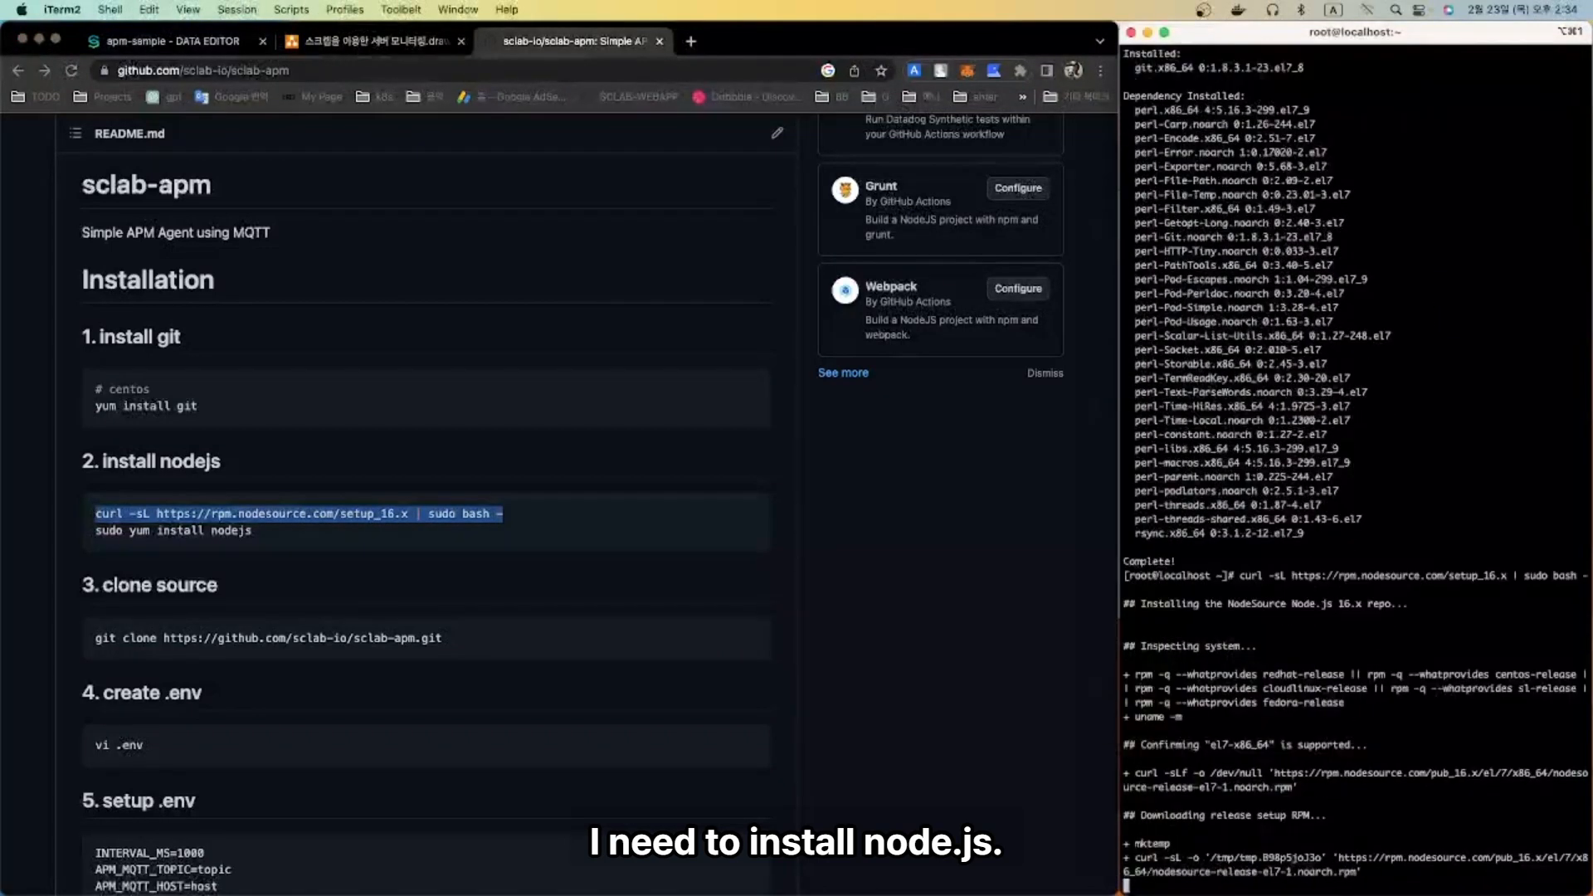
- Install Node.js with the README's sudo yum install nodejs command, accepting the package download and the NodeSource signing key
left_click(96, 530)
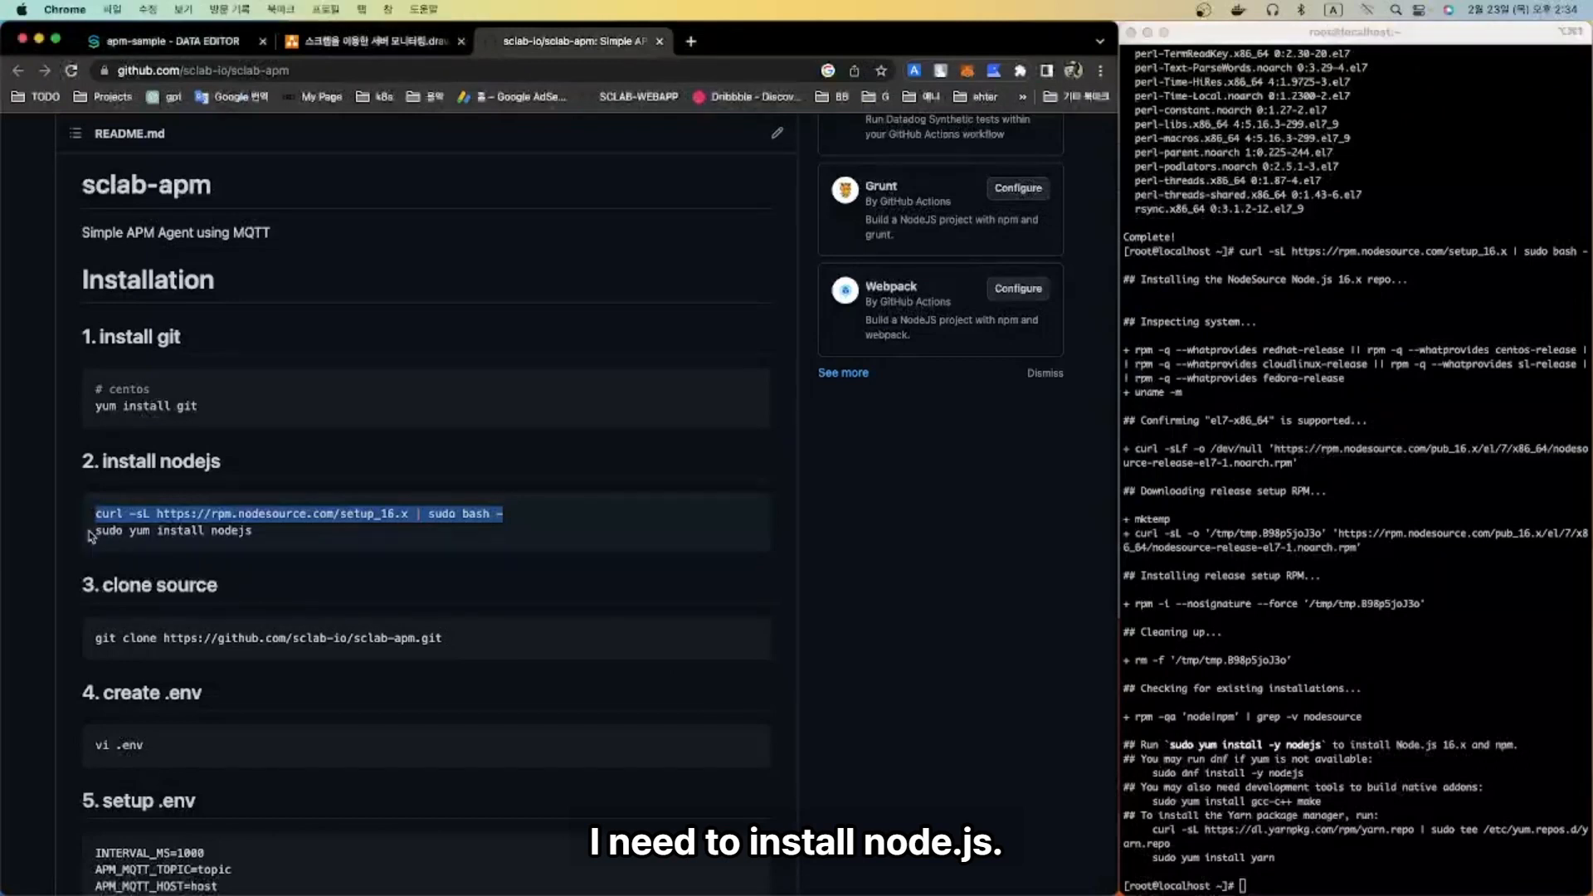
left_click_drag(96, 530, 268, 537)
key("super+c")
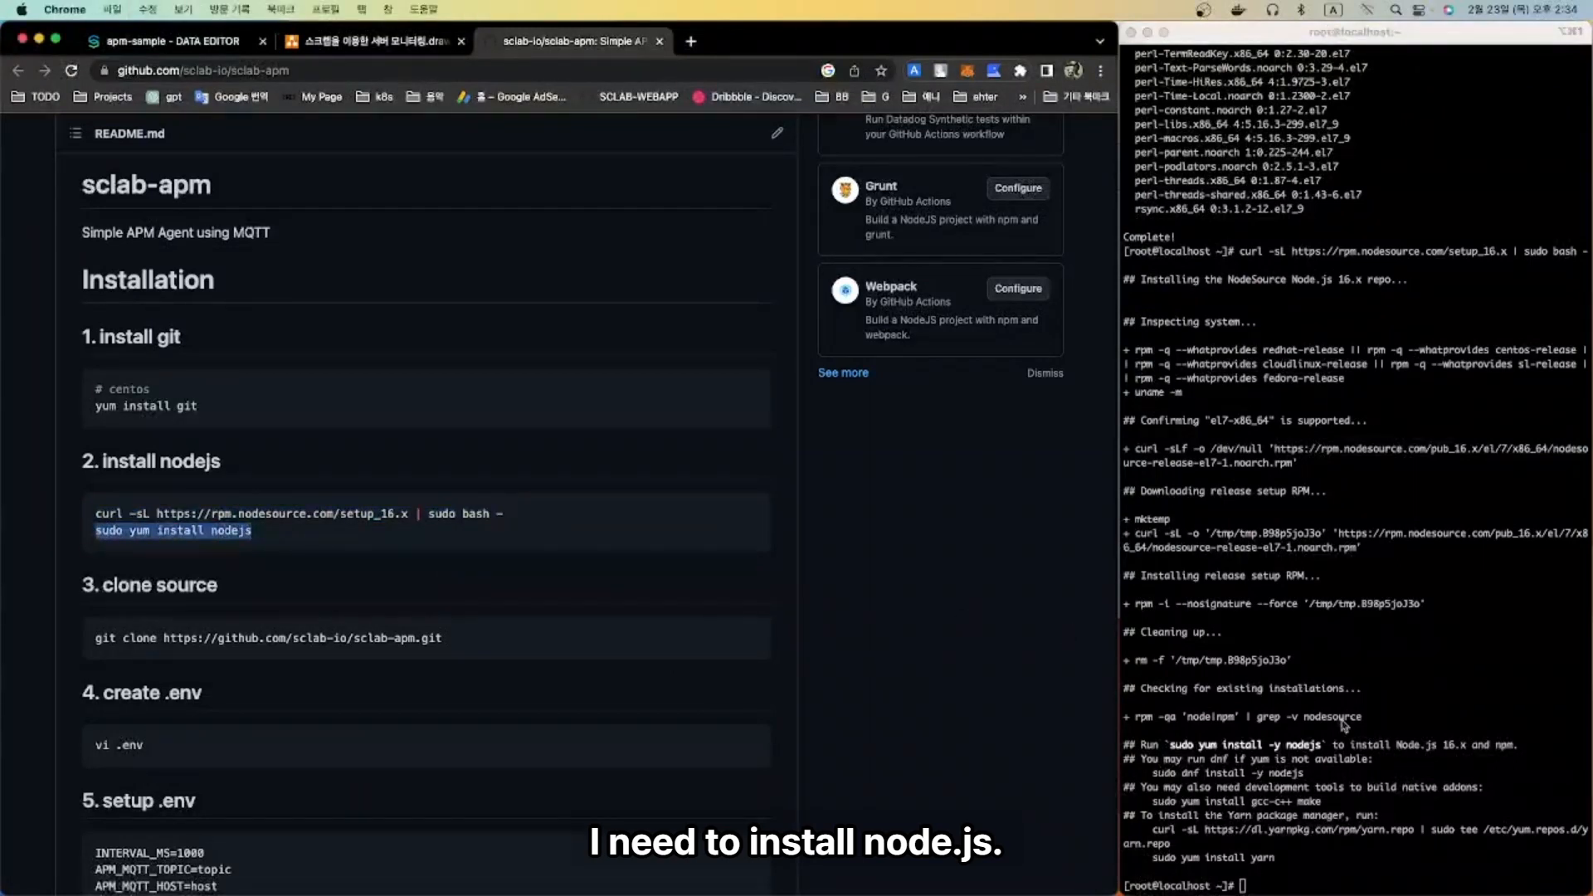
left_click(1342, 719)
key("super+v")
key("Return")
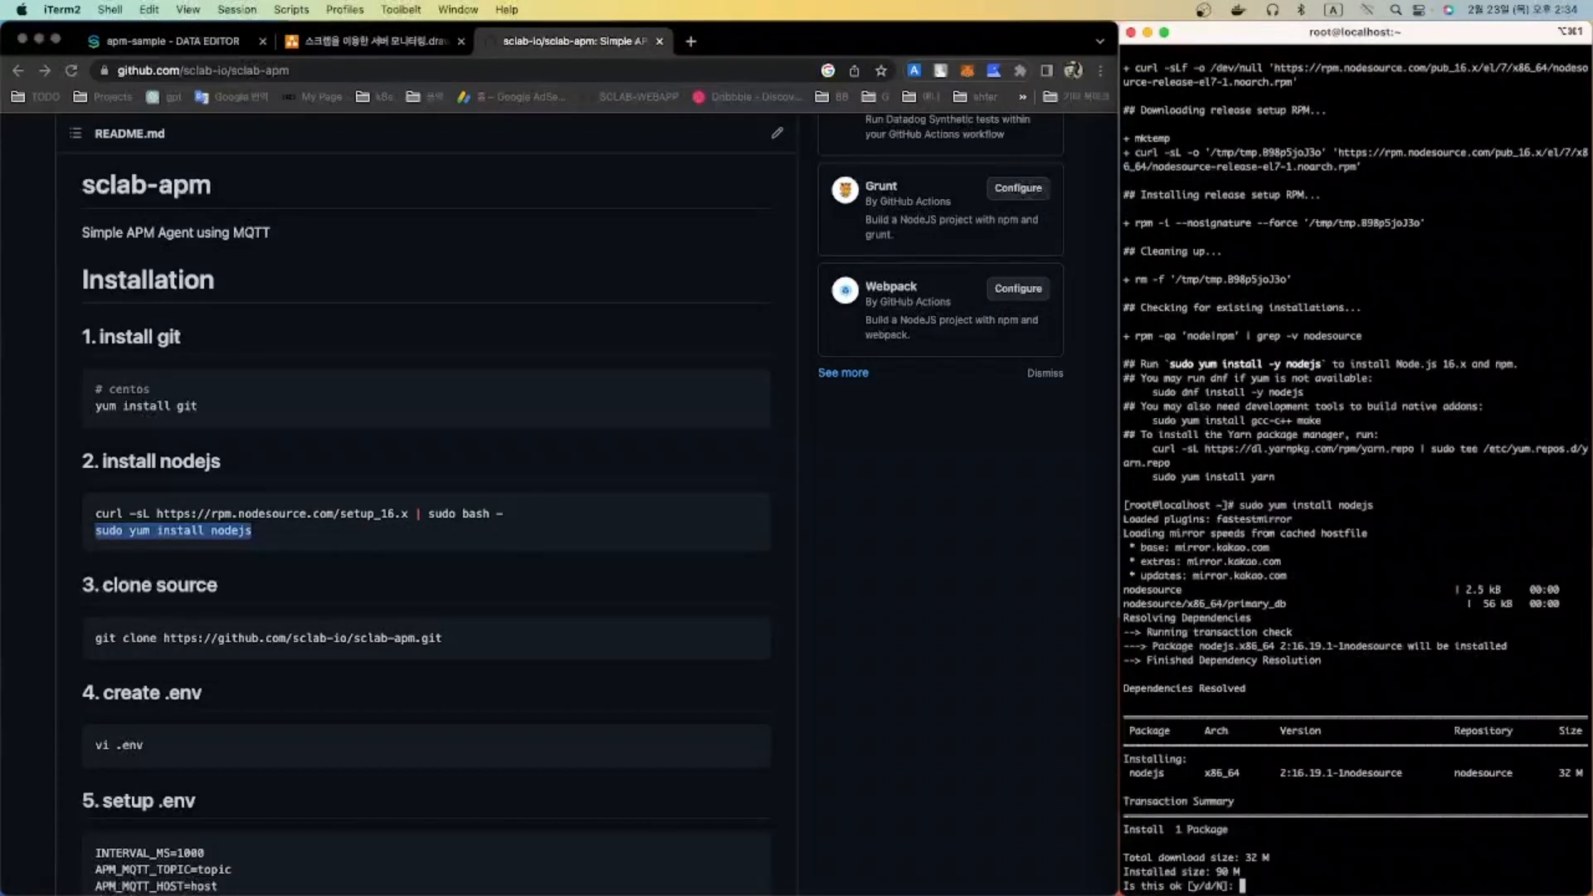
type("y")
key("Return")
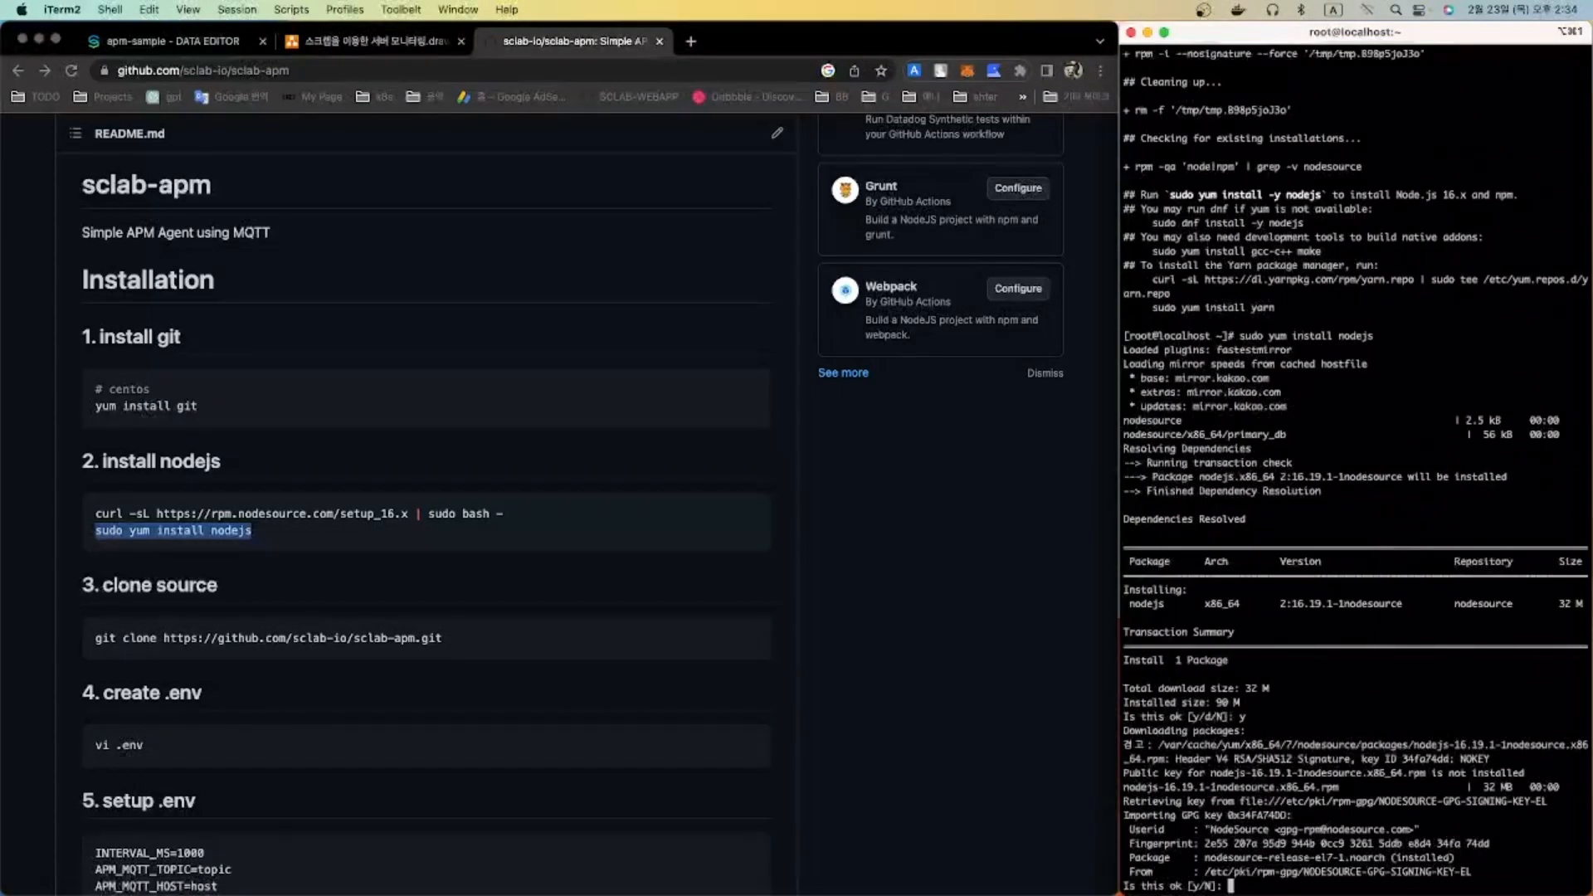
type("y")
key("Return")
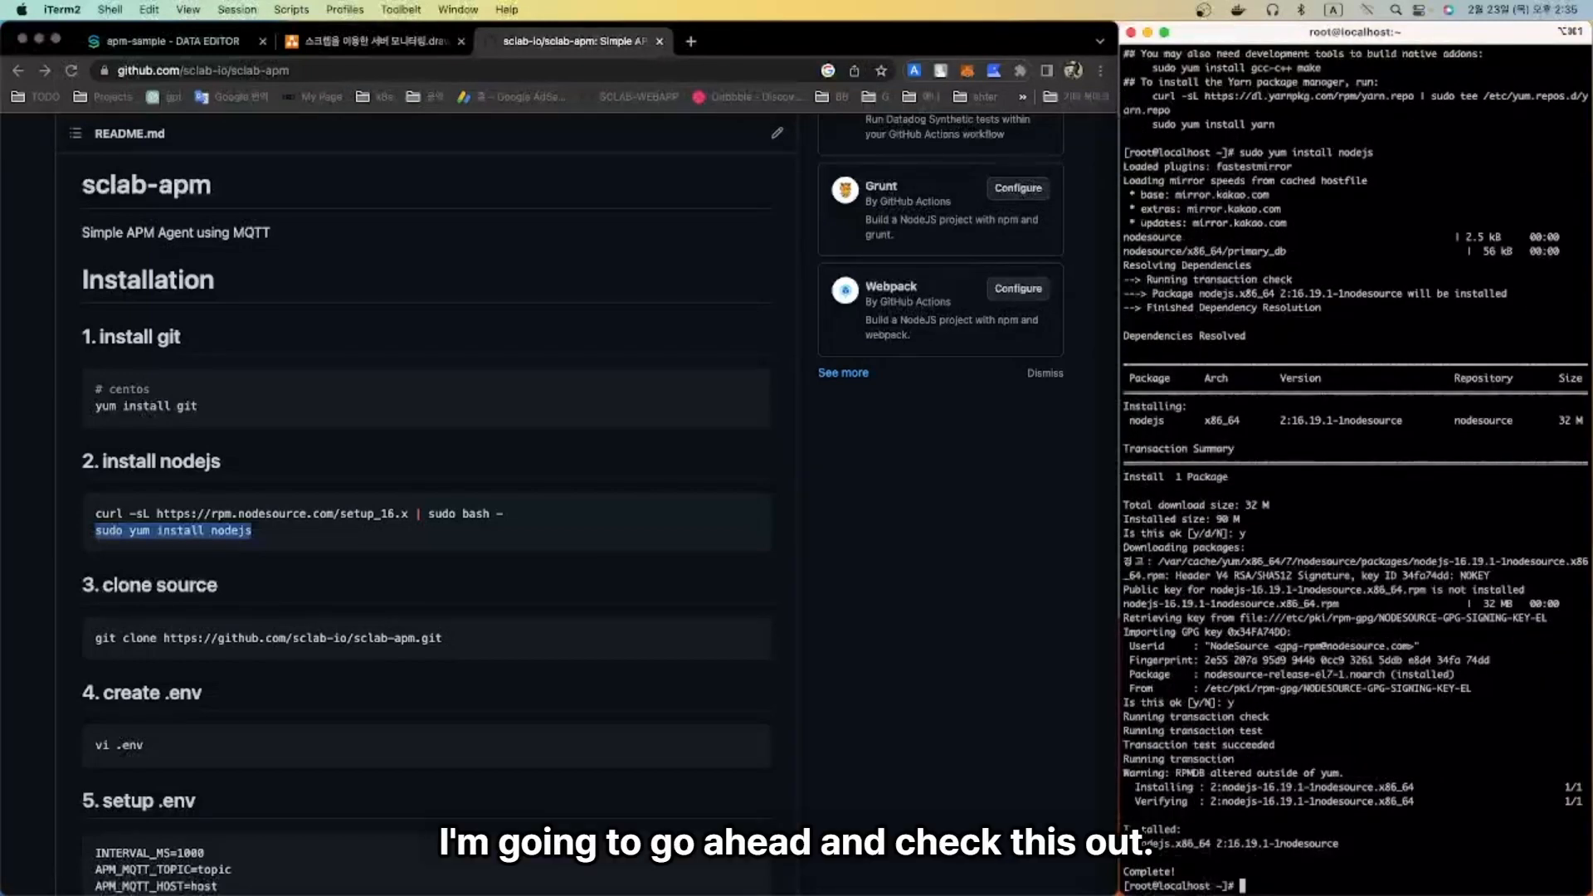
- Check the installed Node.js version on the server with node -v
type("node -v")
key("Return")
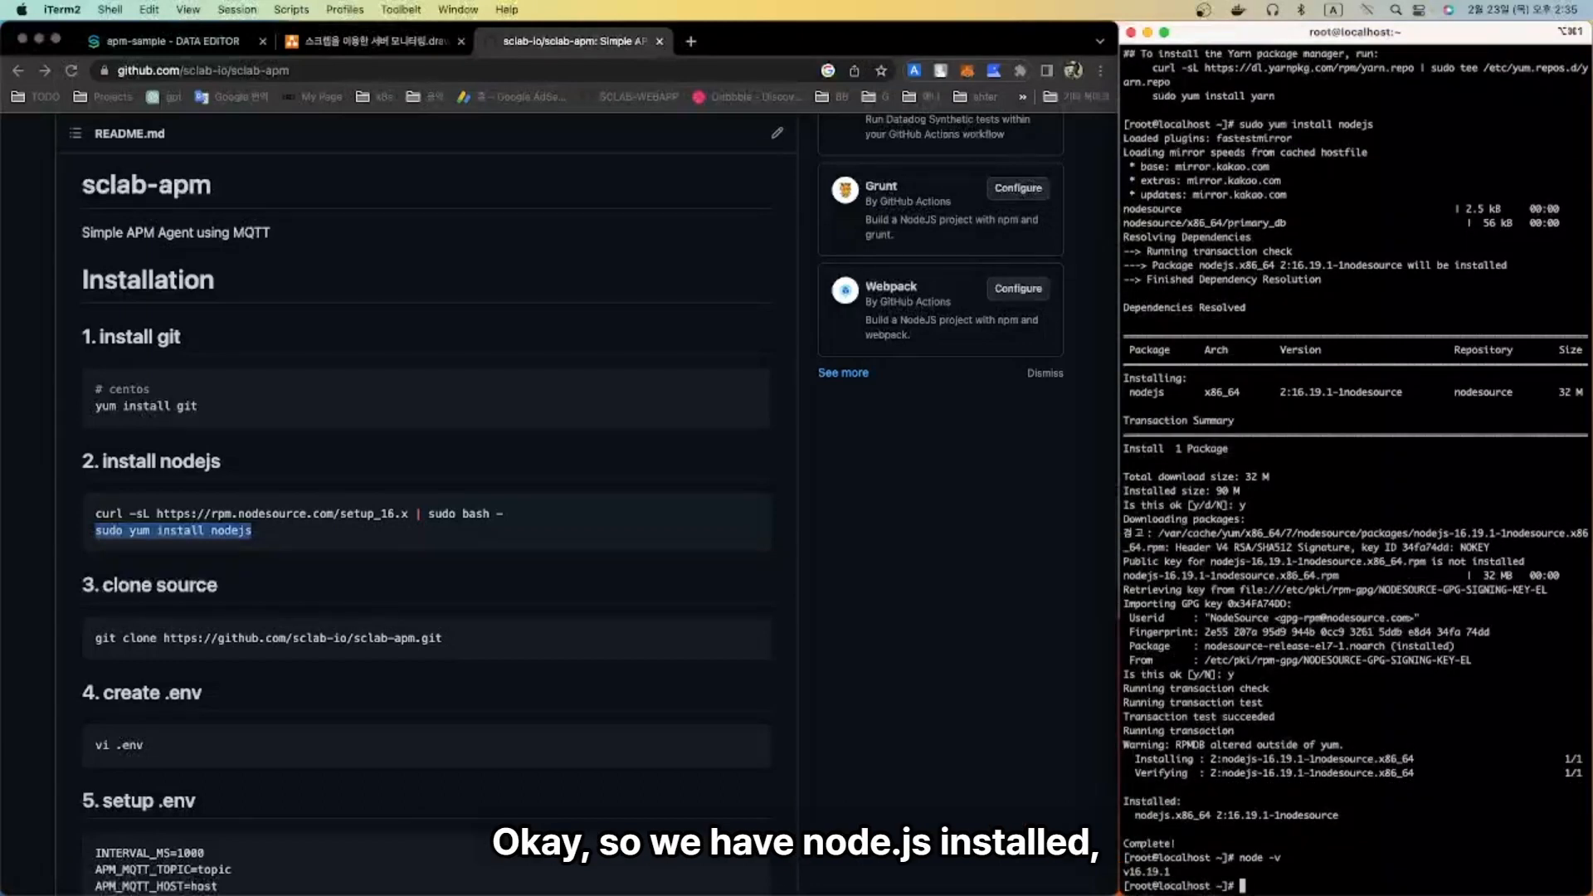
- Clone the sclab-apm repository into the server's /home directory with the README's git clone command, and list the directory
left_click(135, 661)
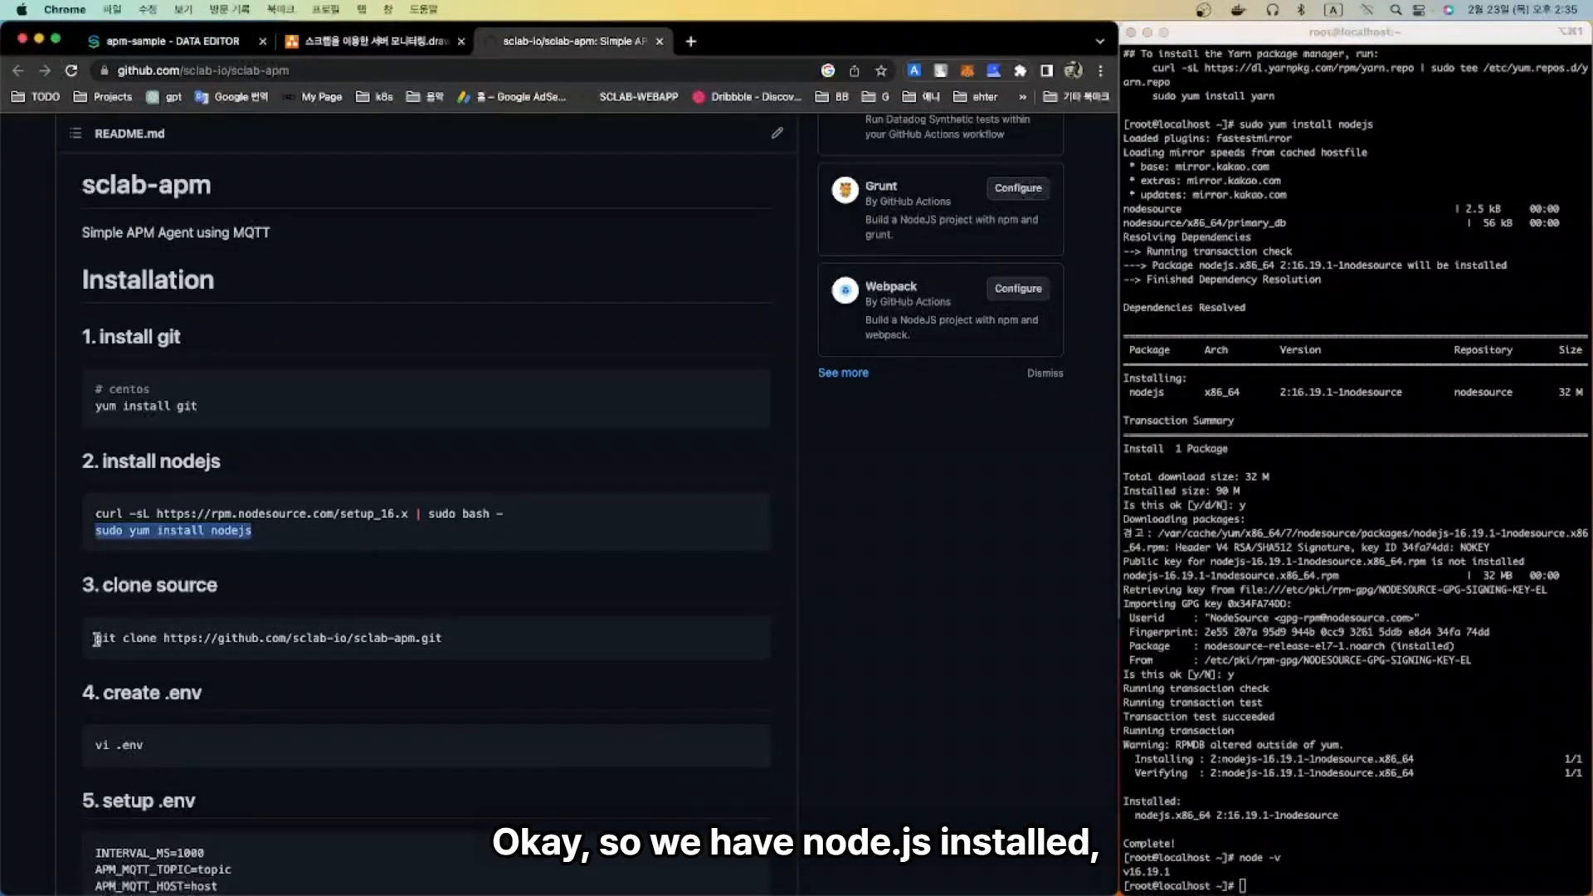
left_click_drag(95, 643, 502, 646)
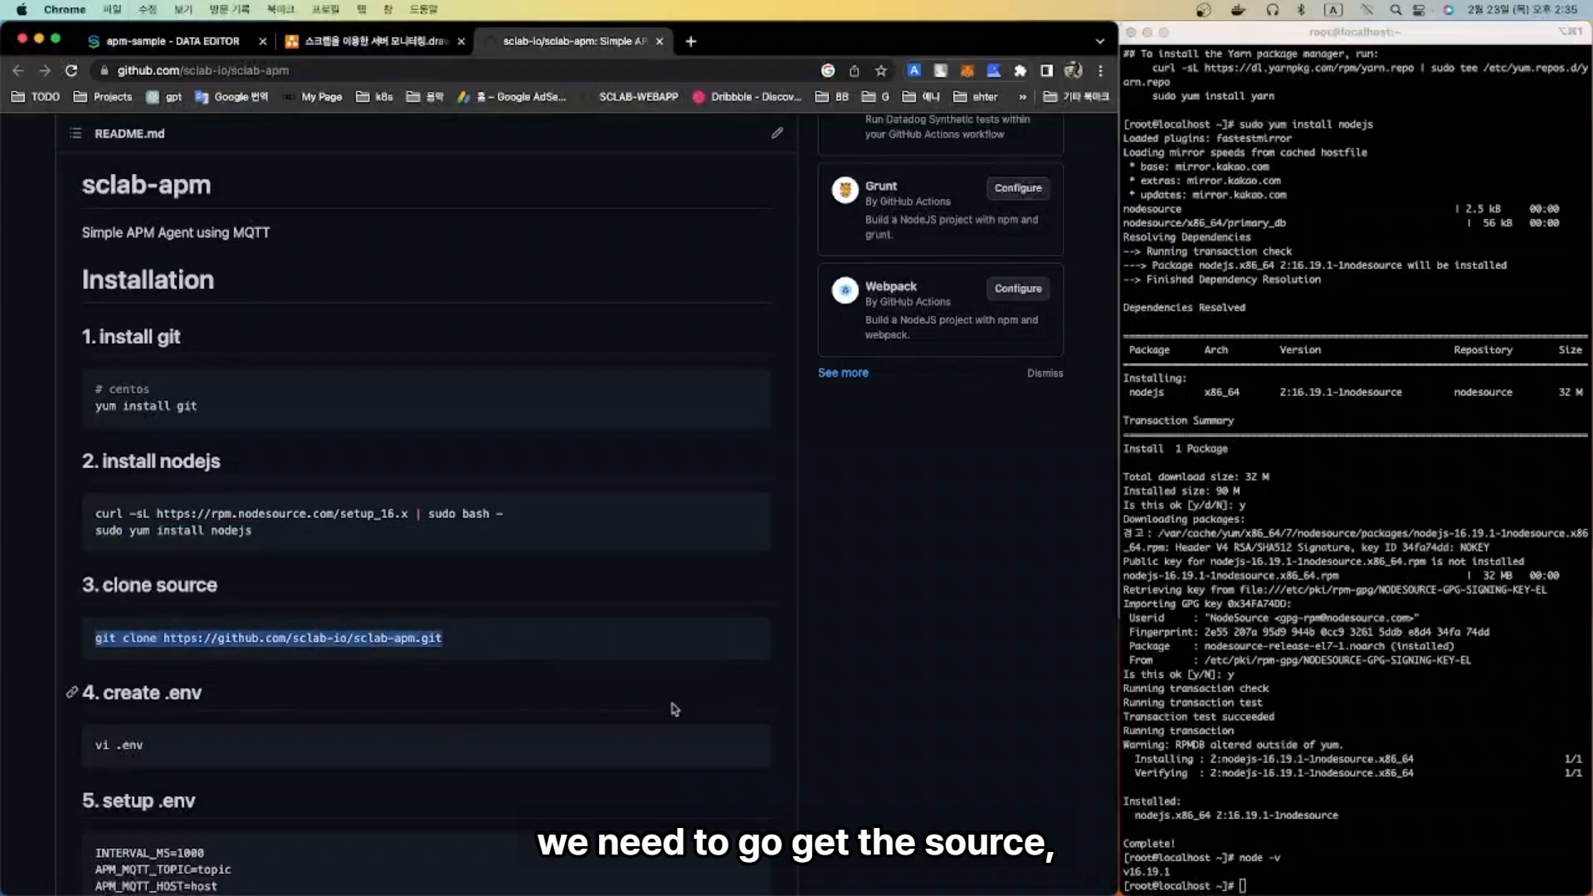
left_click(1210, 831)
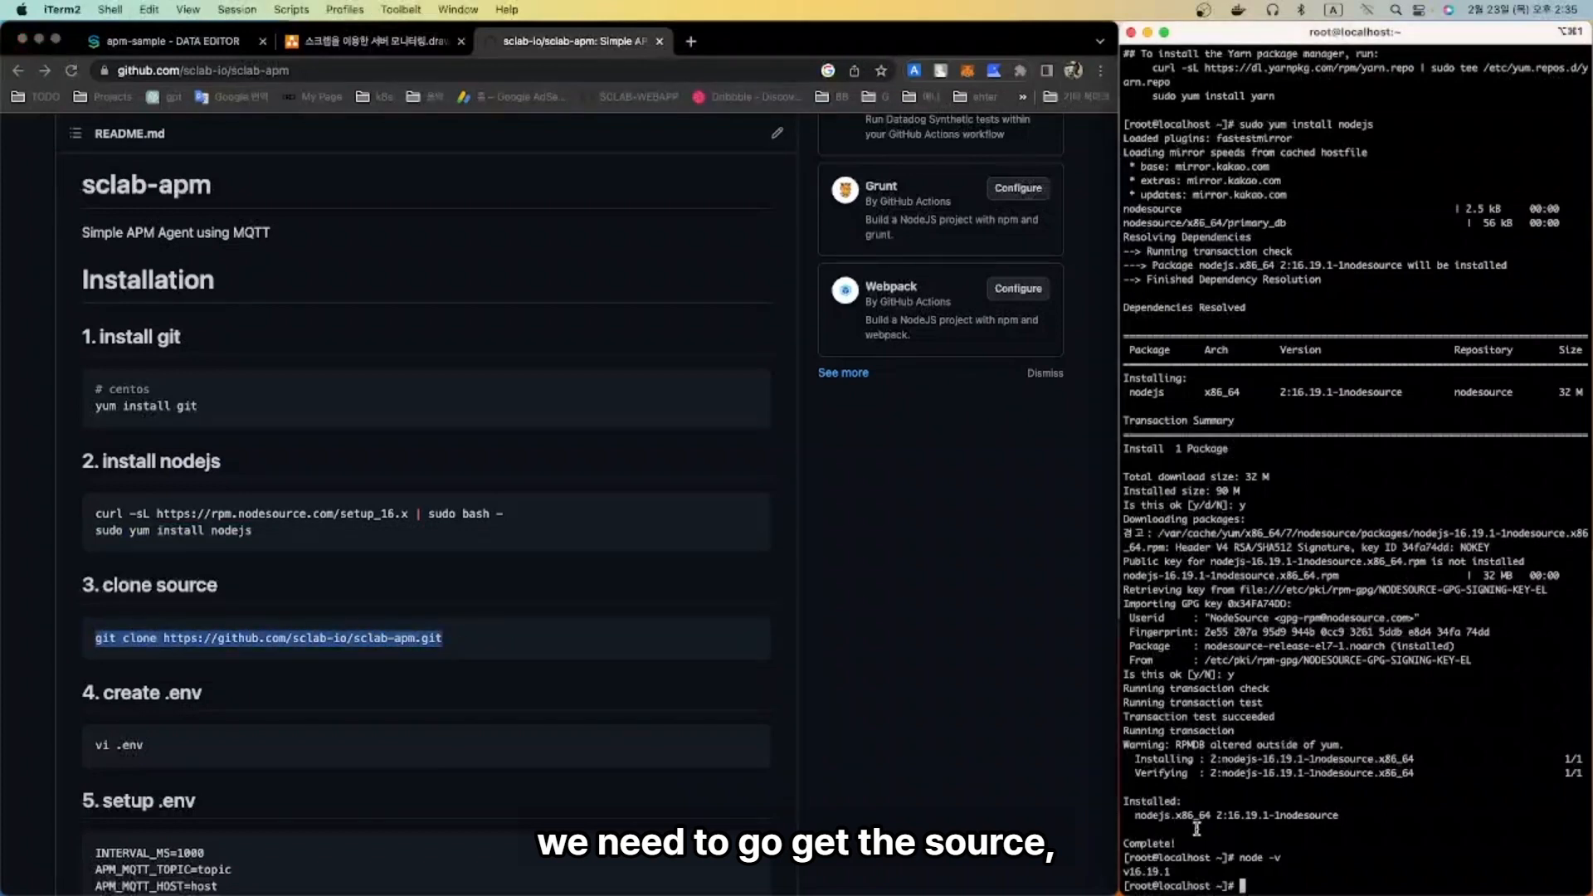
type("cd /home")
key("Return")
type("ll")
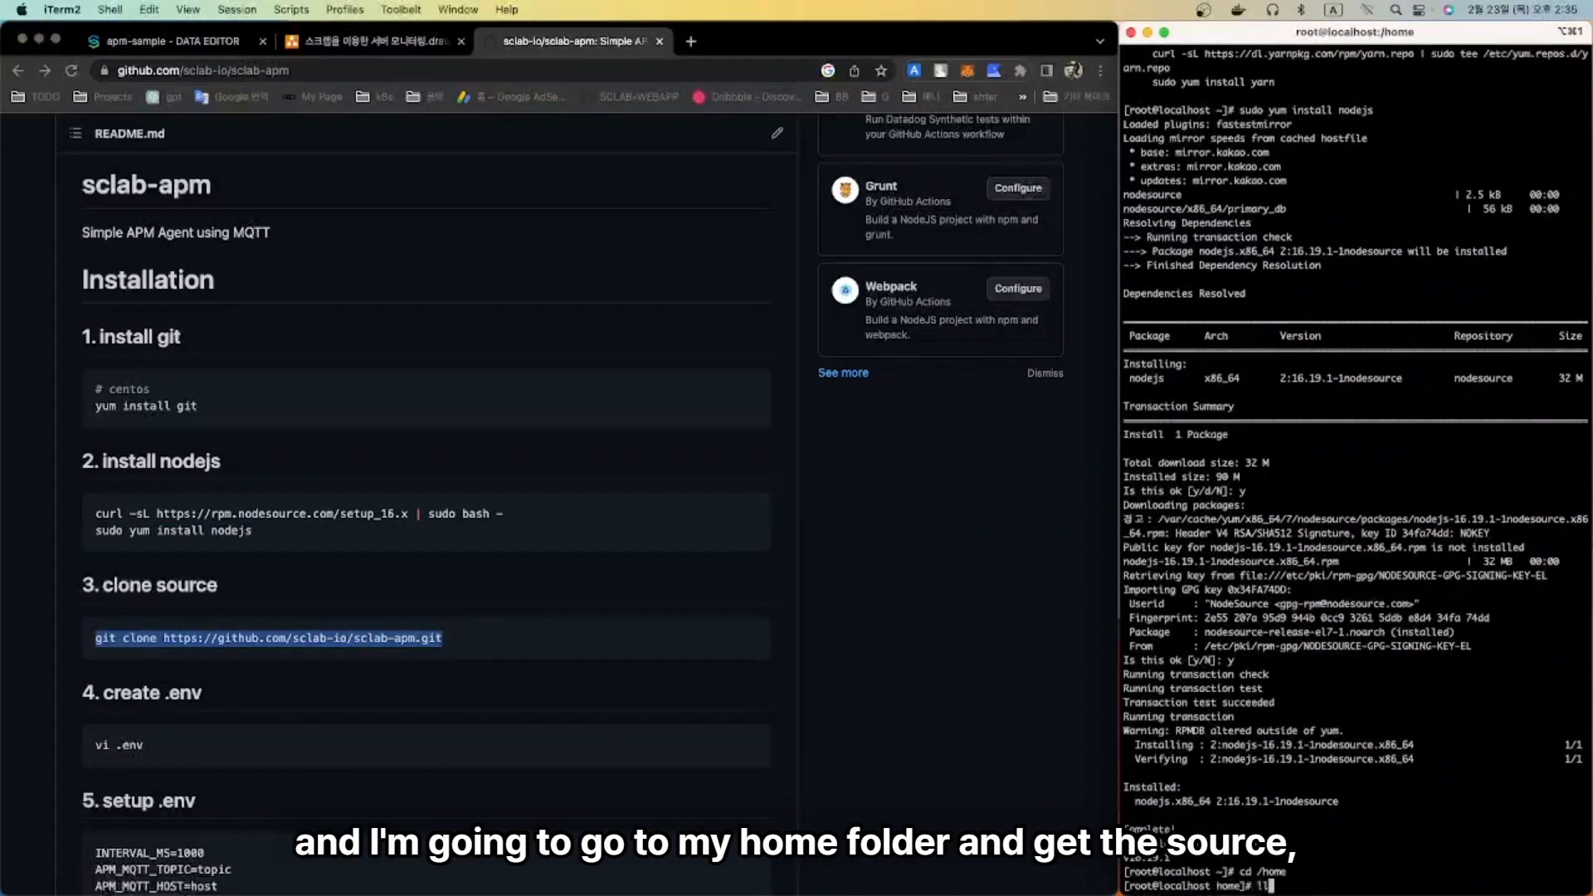
key("Return")
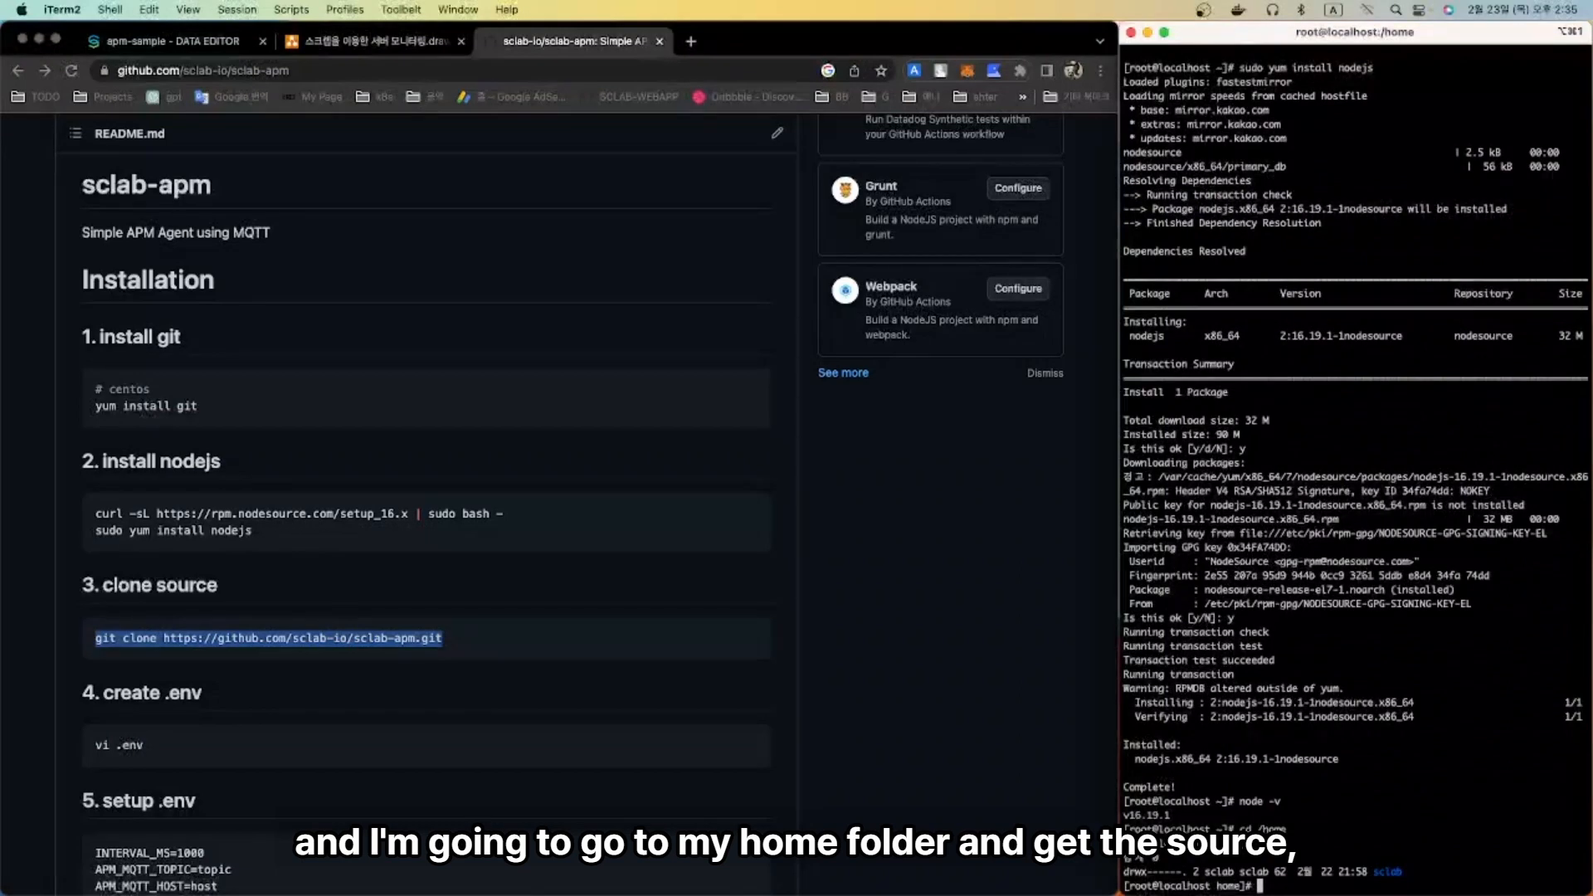
key("super+v")
key("Return")
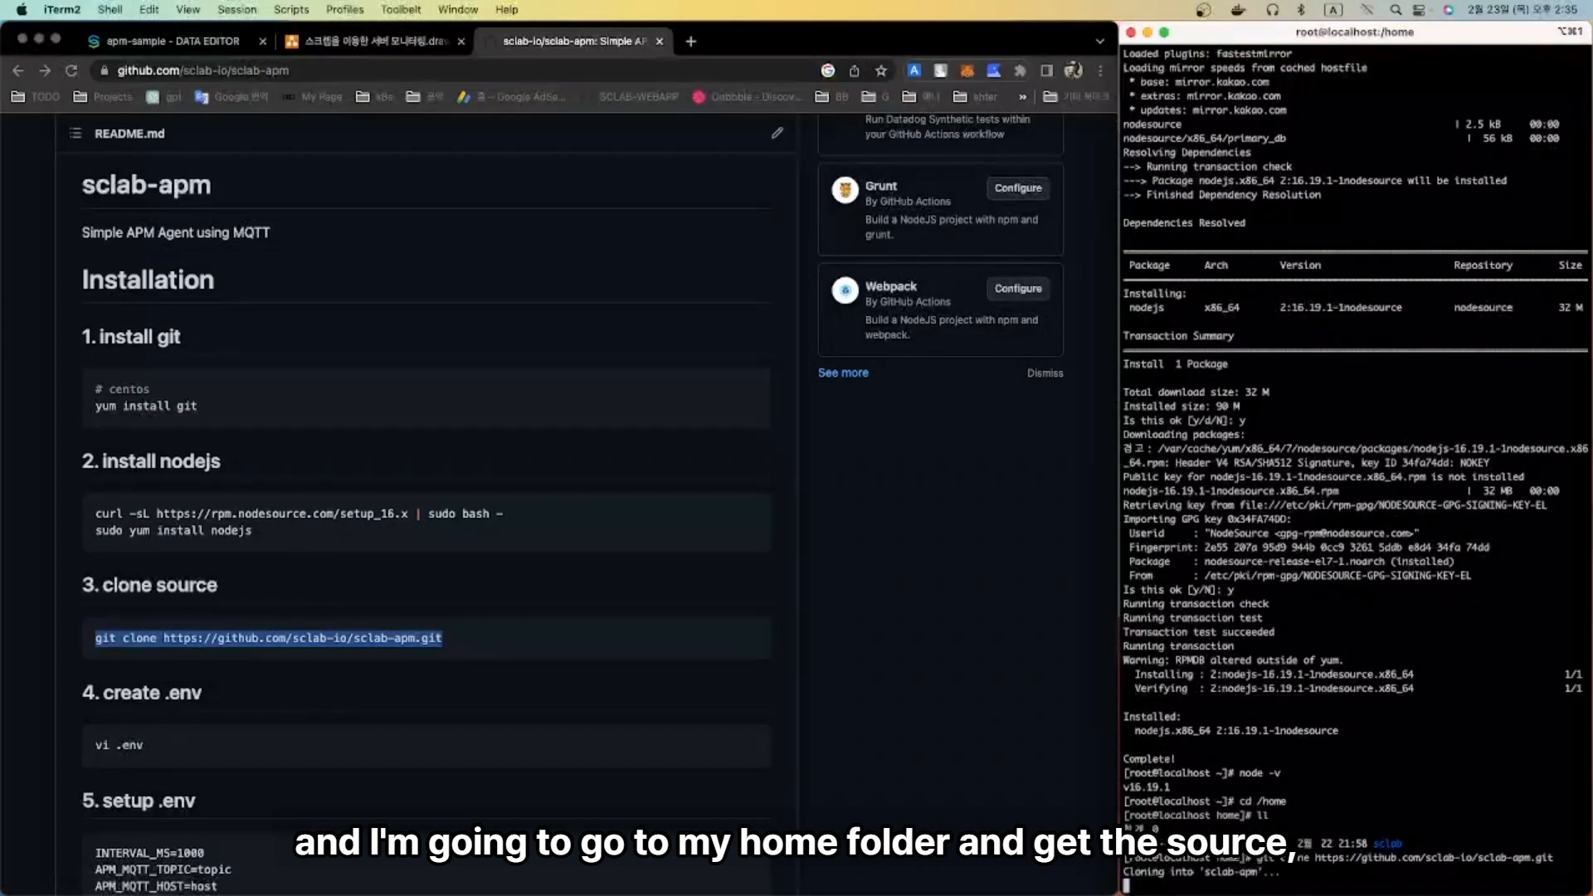
type("ll")
key("Return")
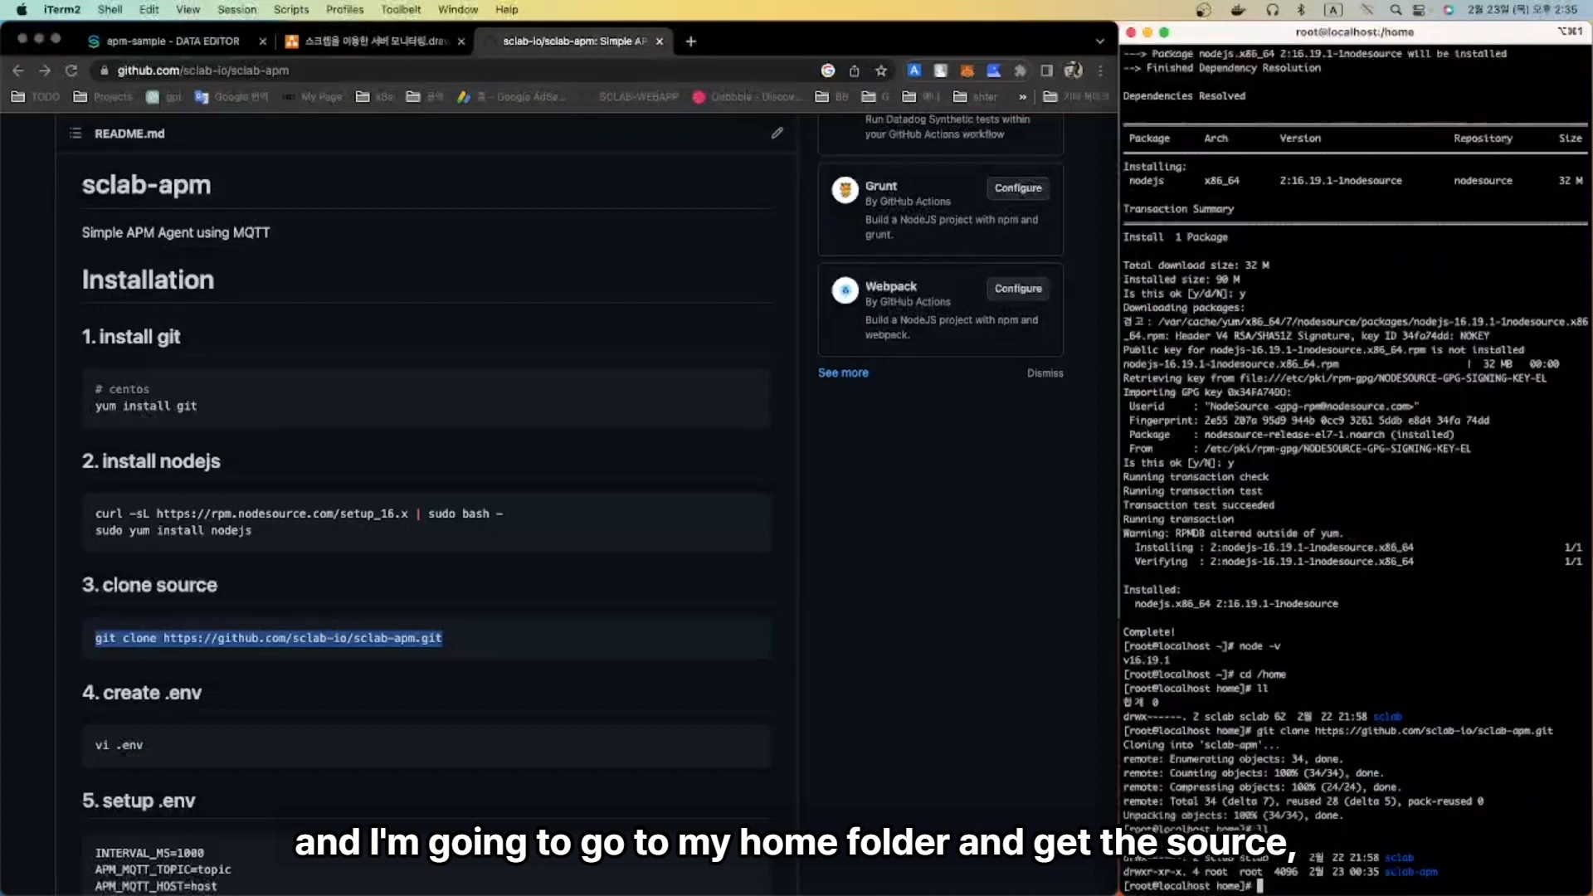
- Change into the cloned sclab-apm directory and list its files
type("cd scl")
key("Tab")
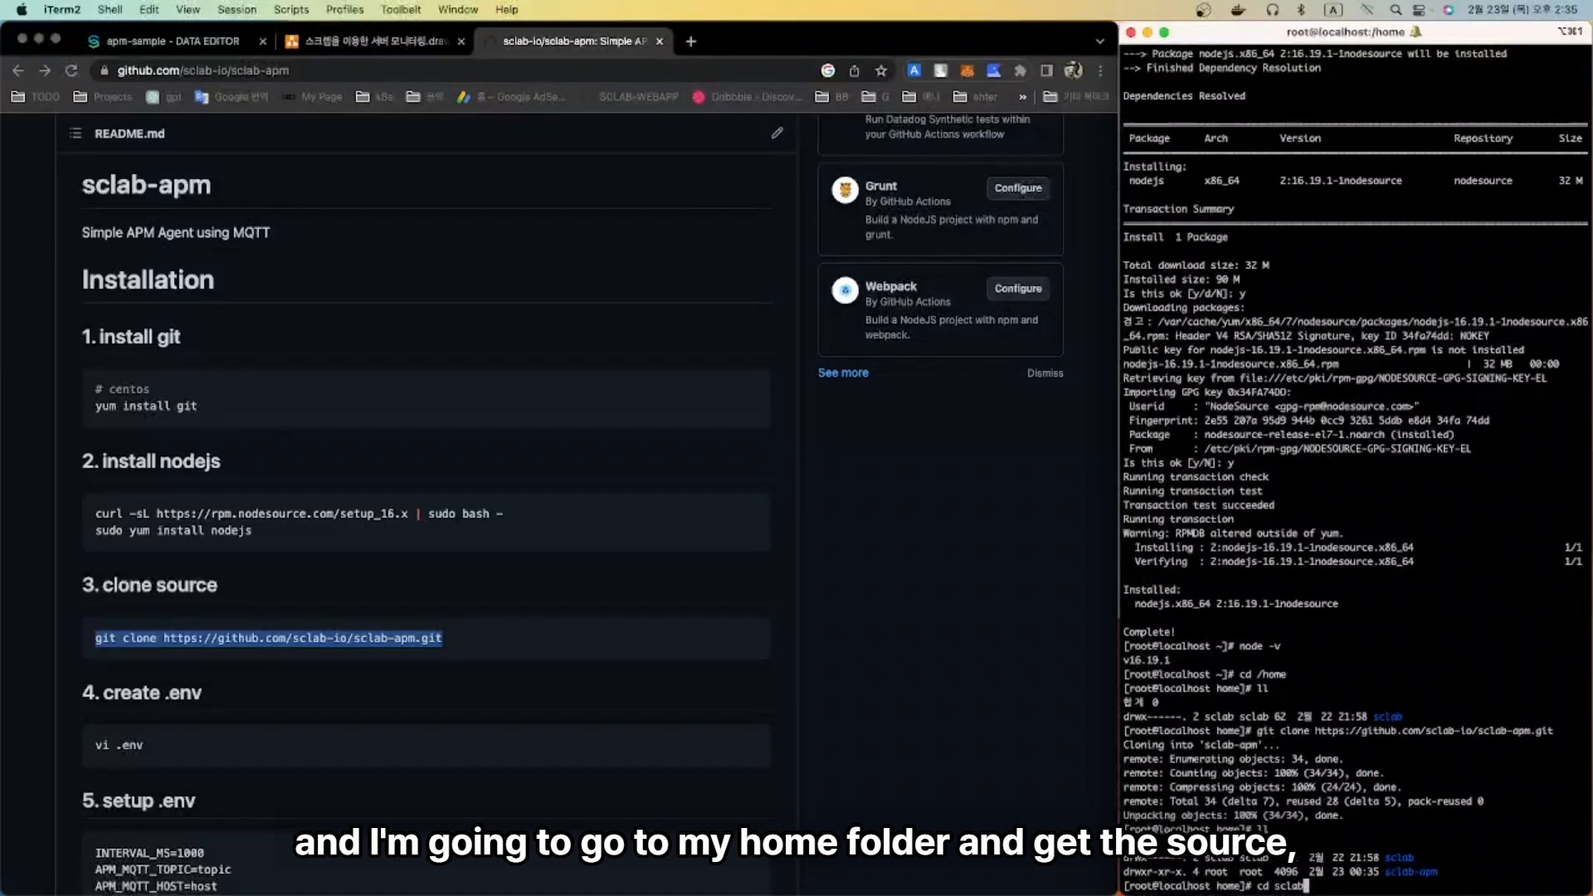
type("-a")
key("Tab")
key("Return")
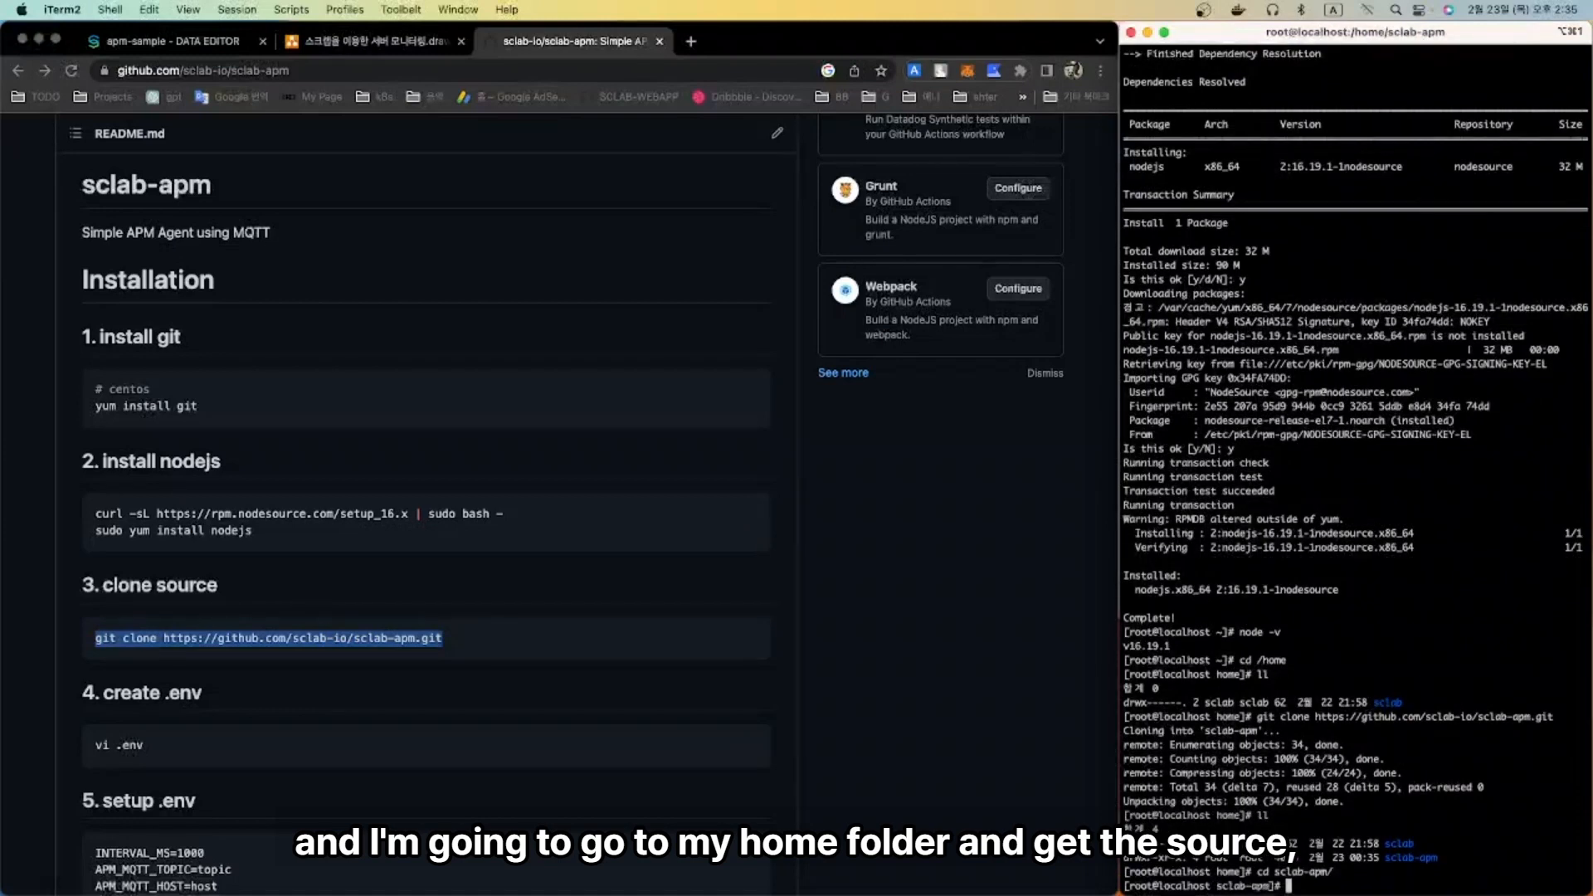
type("ll")
key("Return")
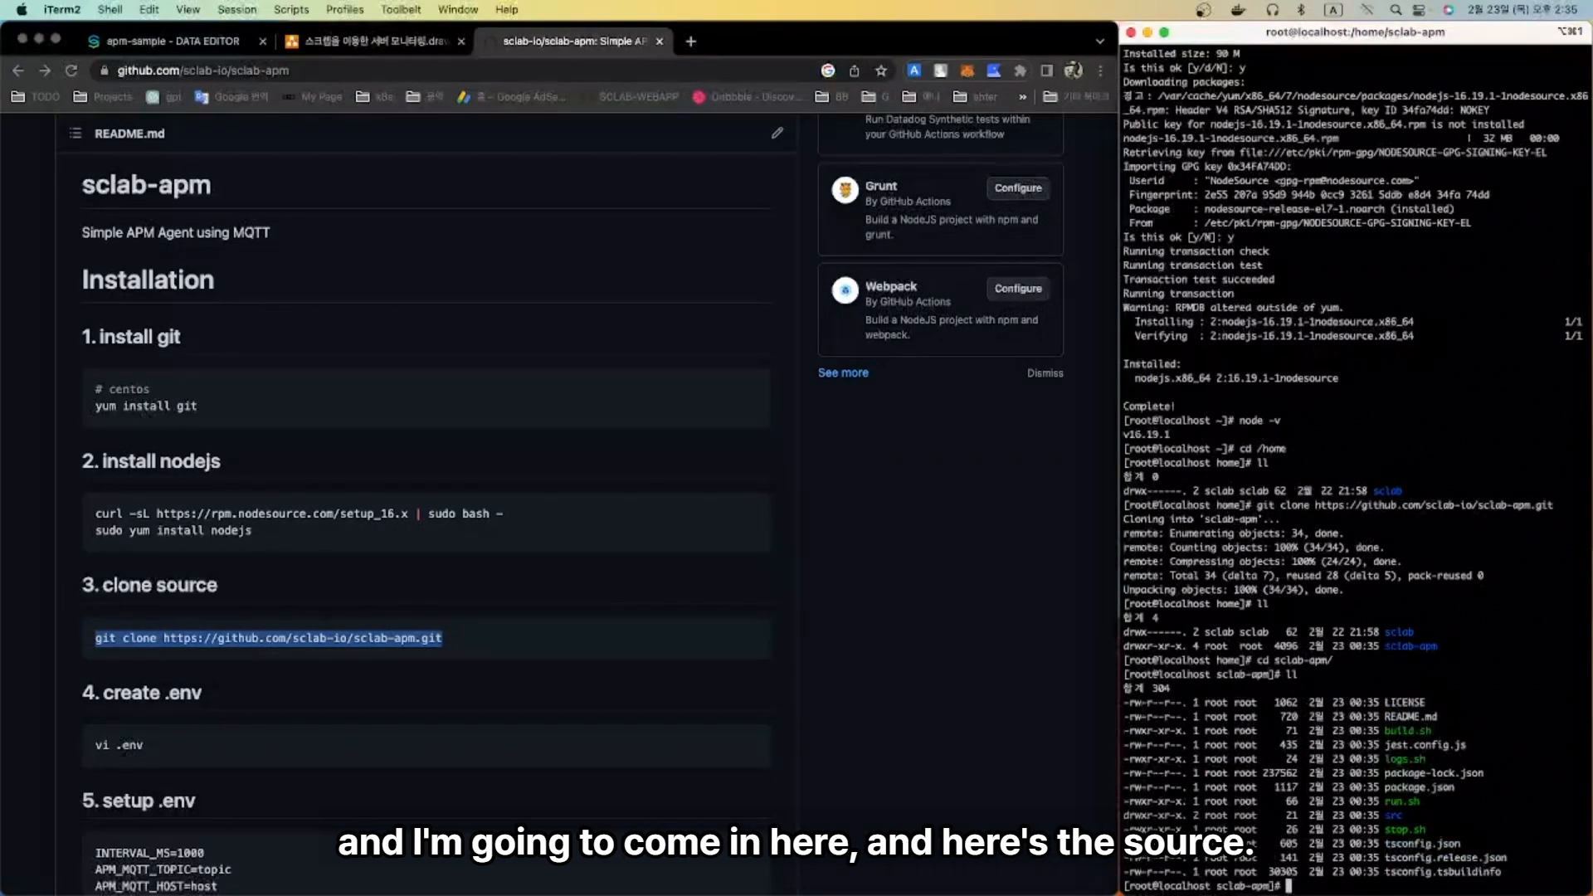
- Copy the README's vi .env command and run it on the server to open a new .env file
scroll(664, 661, "down", 5)
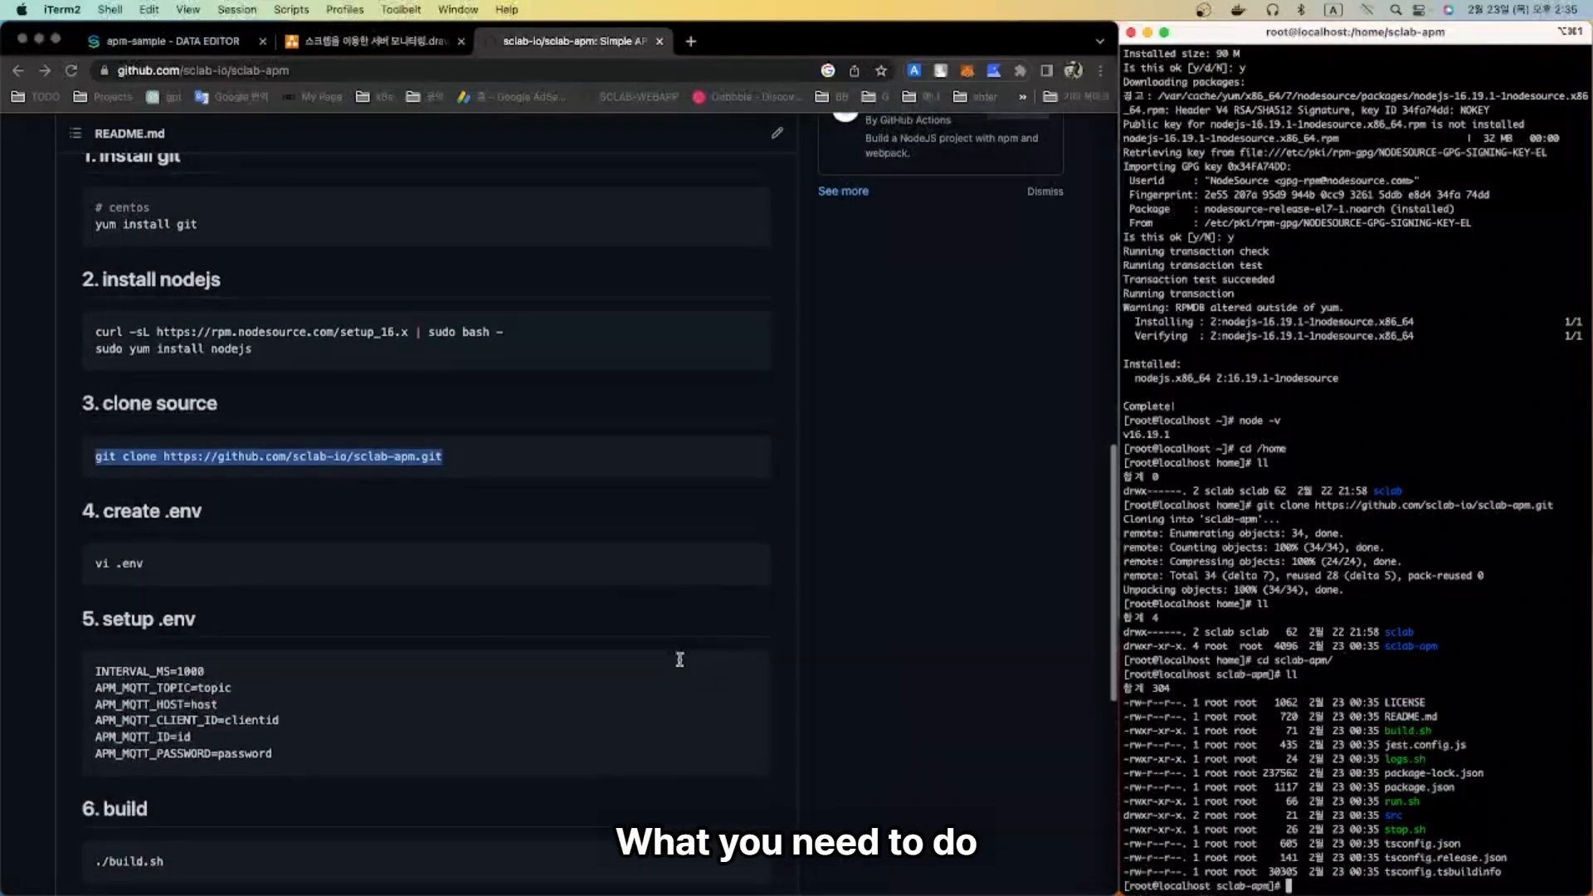
left_click(116, 565)
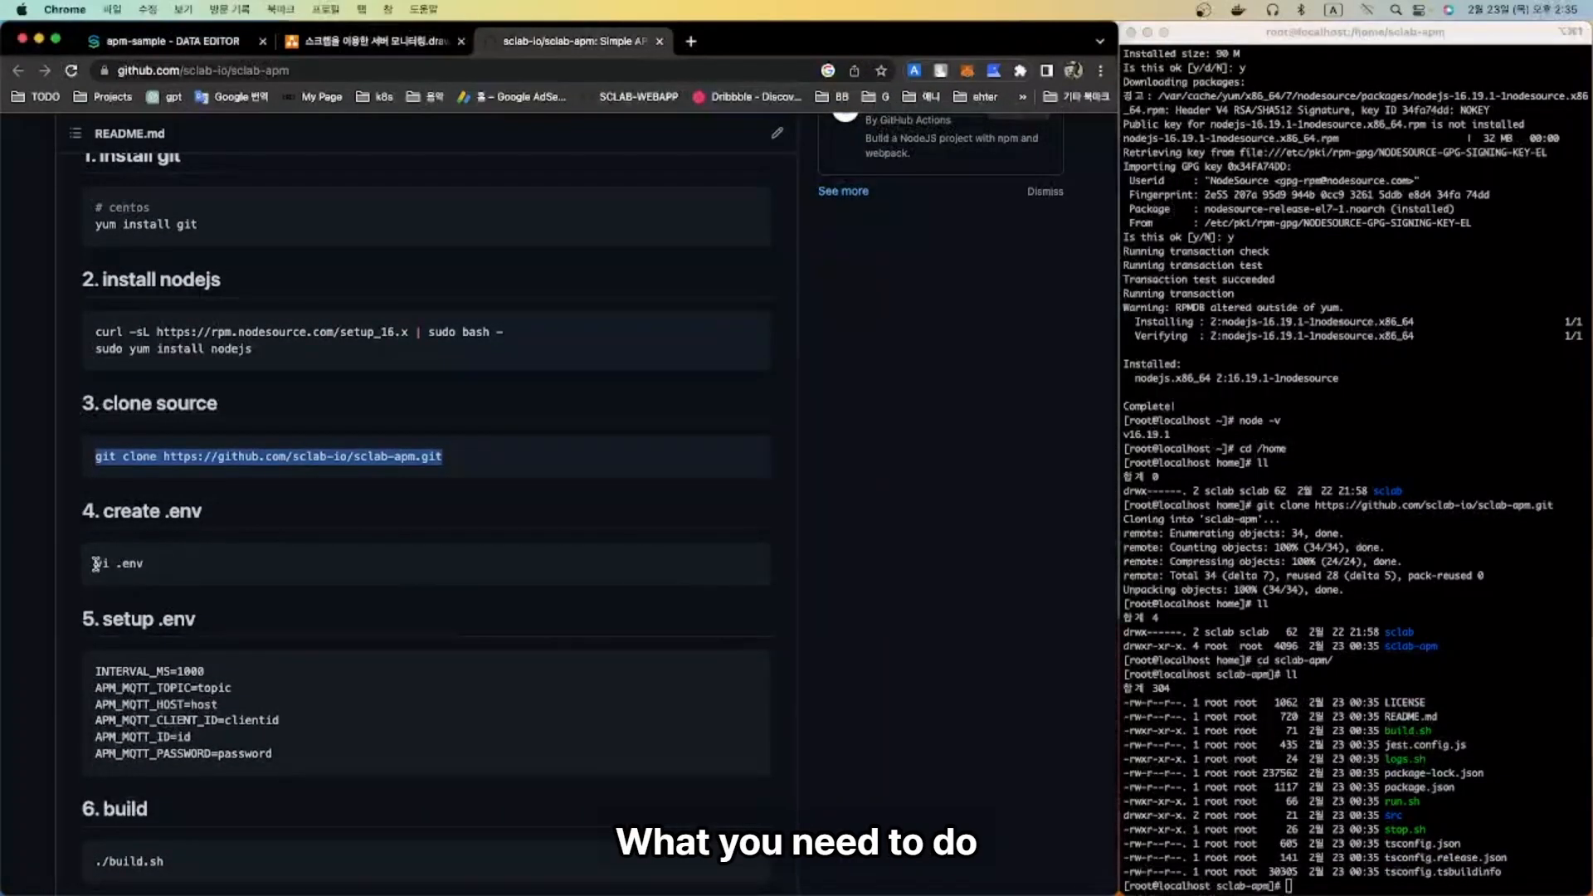
left_click_drag(96, 564, 160, 563)
key("super+c")
left_click(1253, 817)
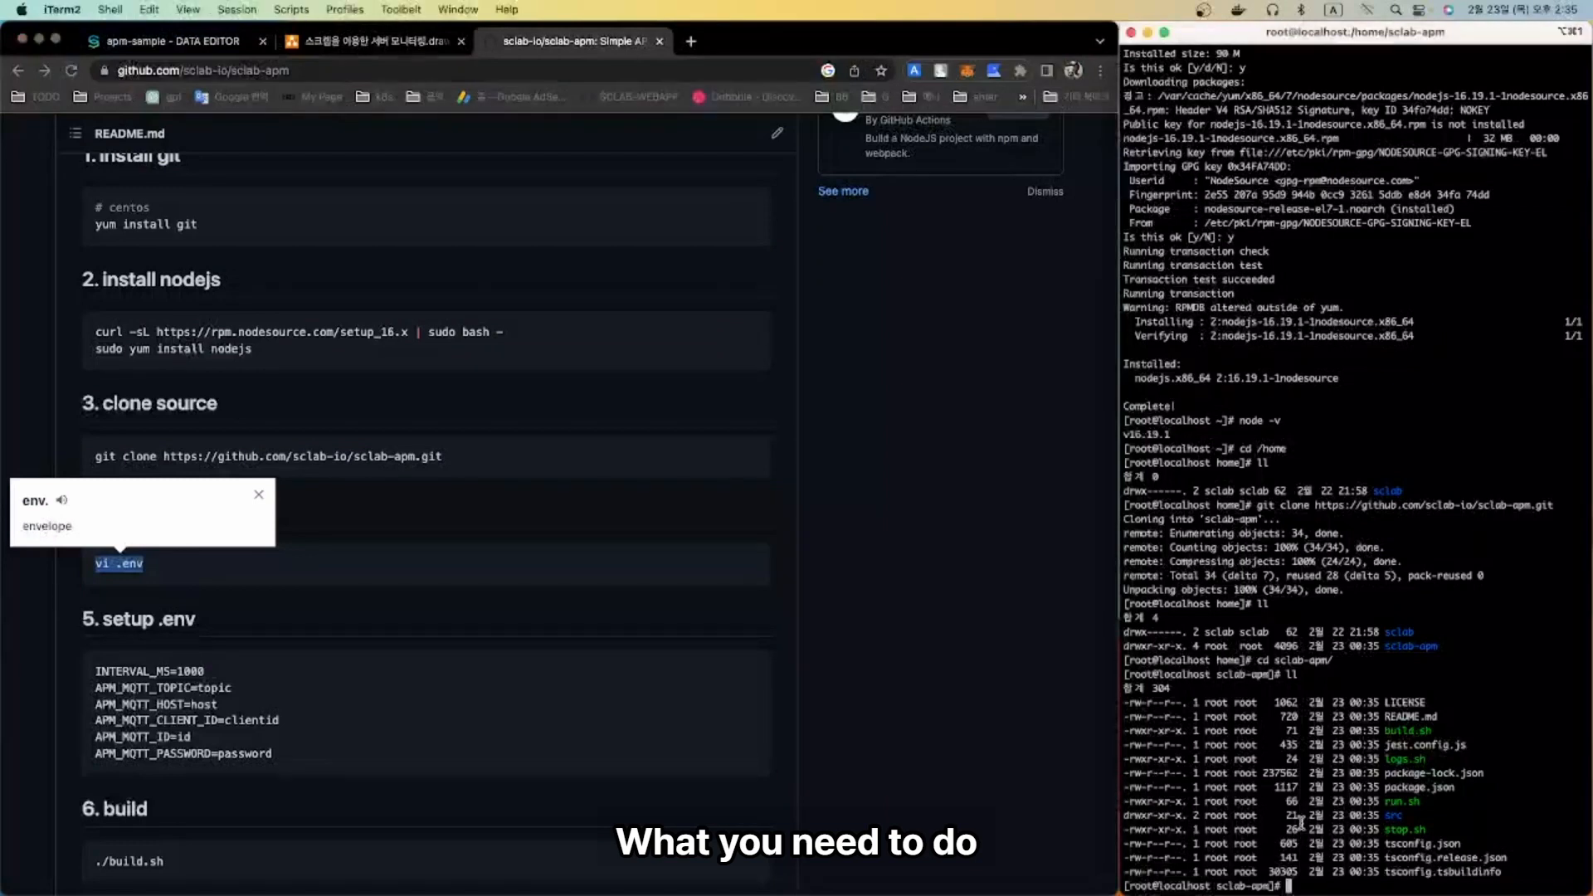
key("super+v")
key("Return")
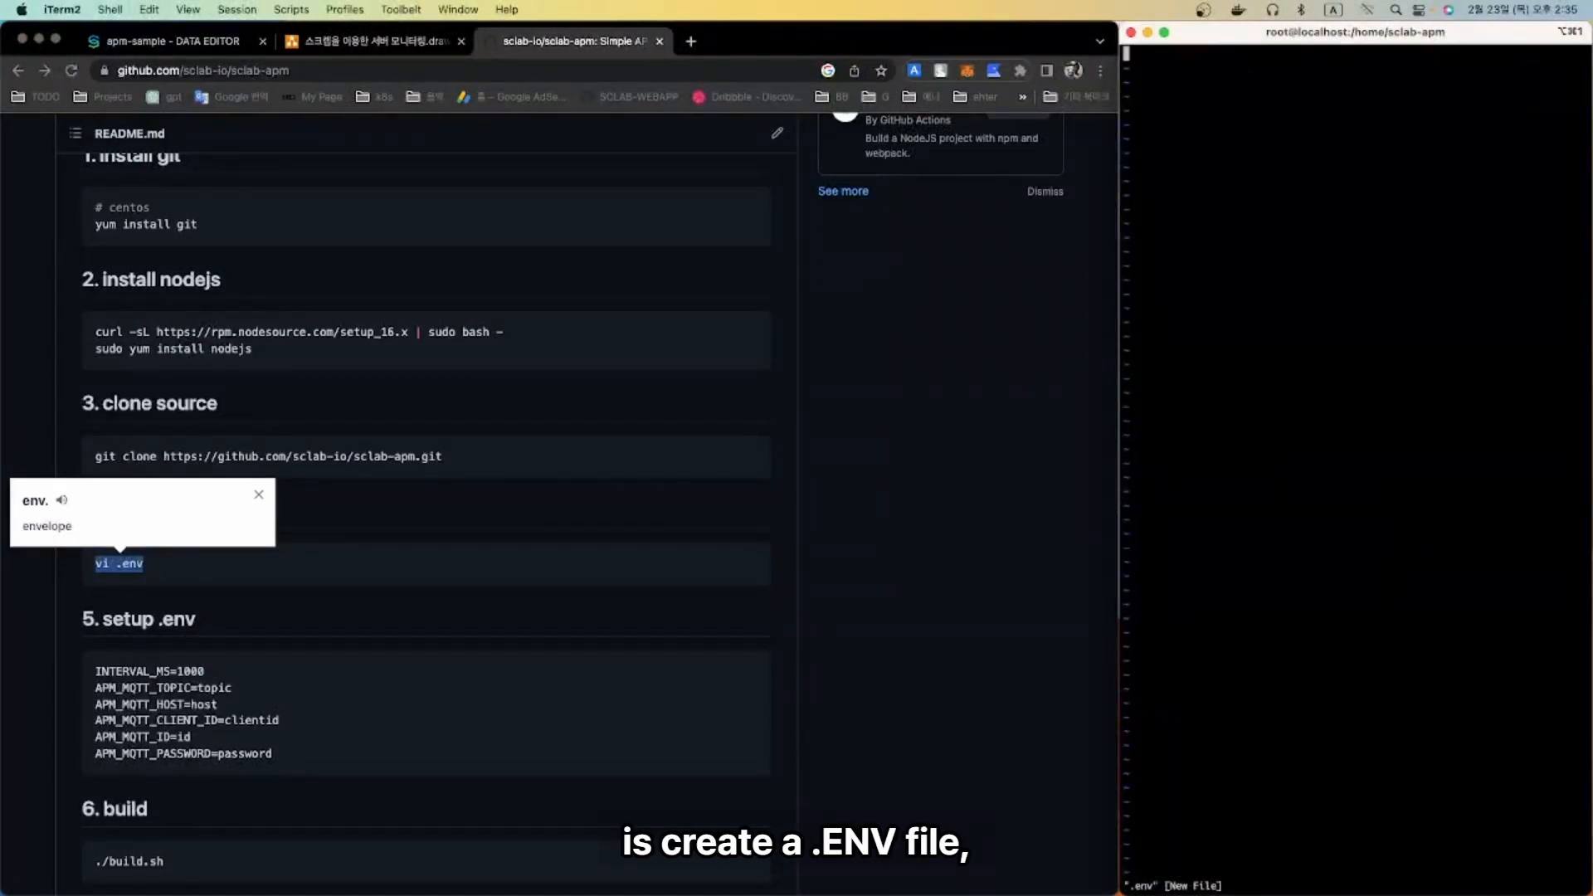
- Insert the README's .env settings block, from INTERVAL_MS to APM_MQTT_PASSWORD, into the new file
key("i")
left_click(249, 701)
left_click_drag(95, 671, 319, 756)
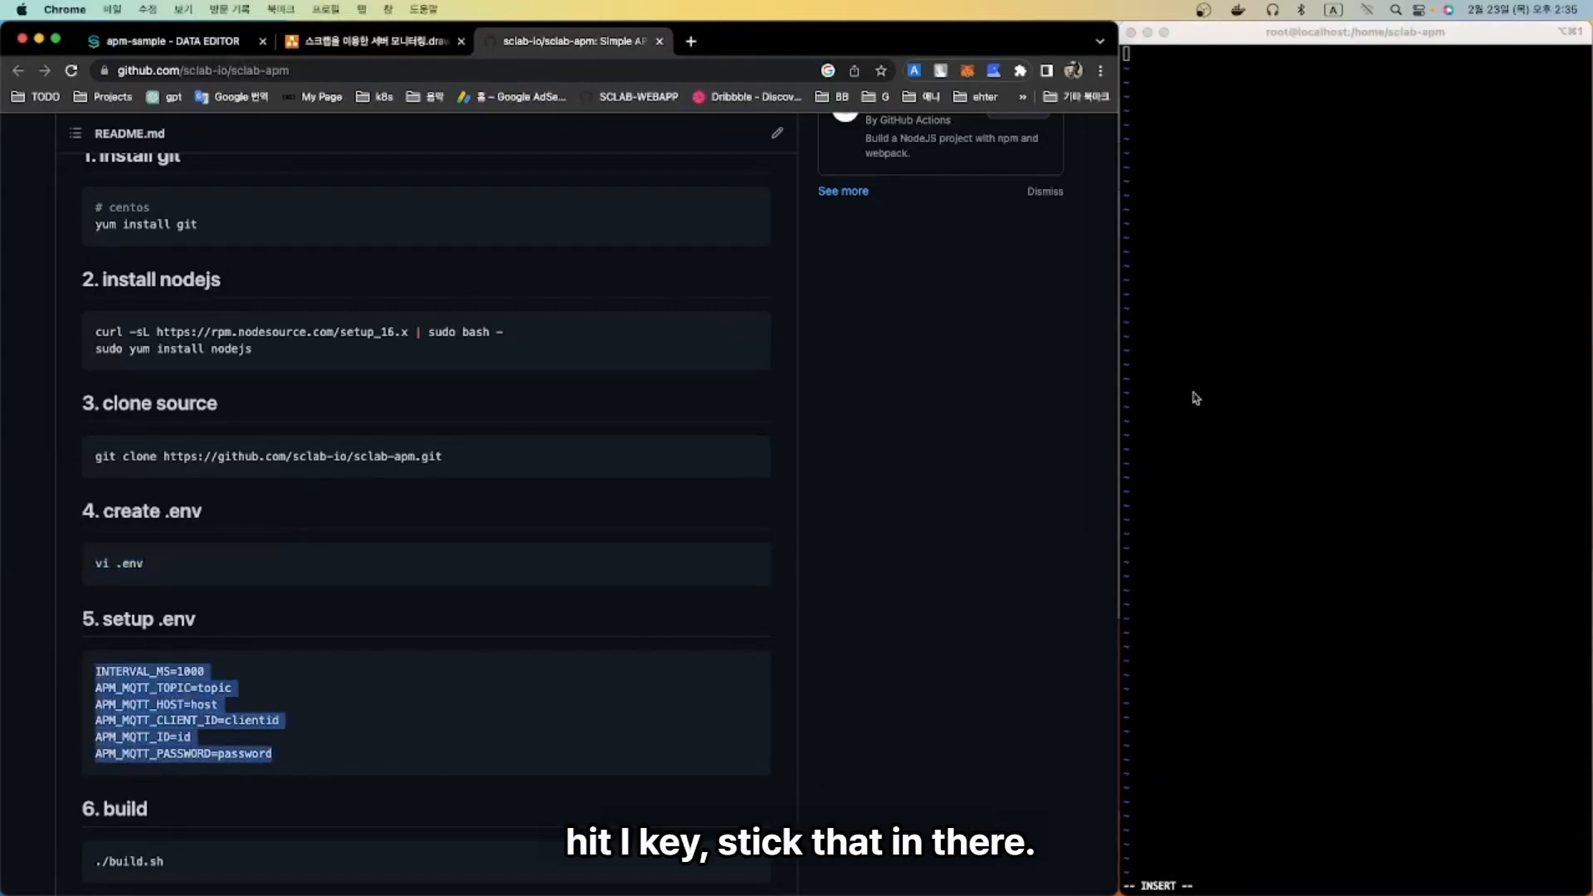
left_click(1230, 322)
key("super+v")
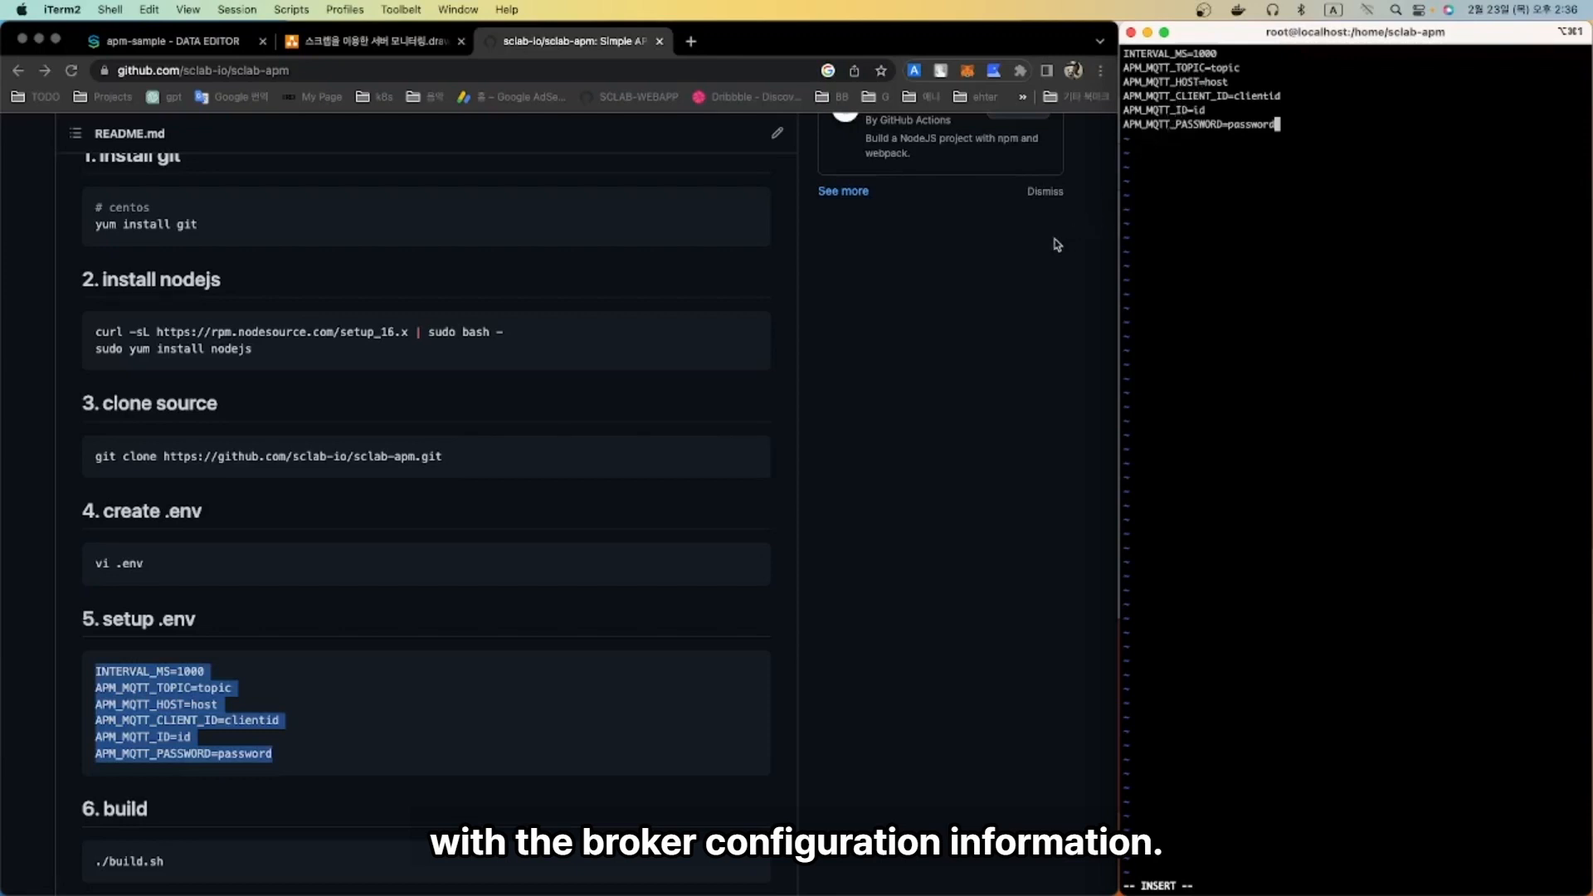
- Open the SCLAB IoT Server page in SCLAB Studio and select the apm topic of the IOT_SEOUL_1 entry
left_click(177, 41)
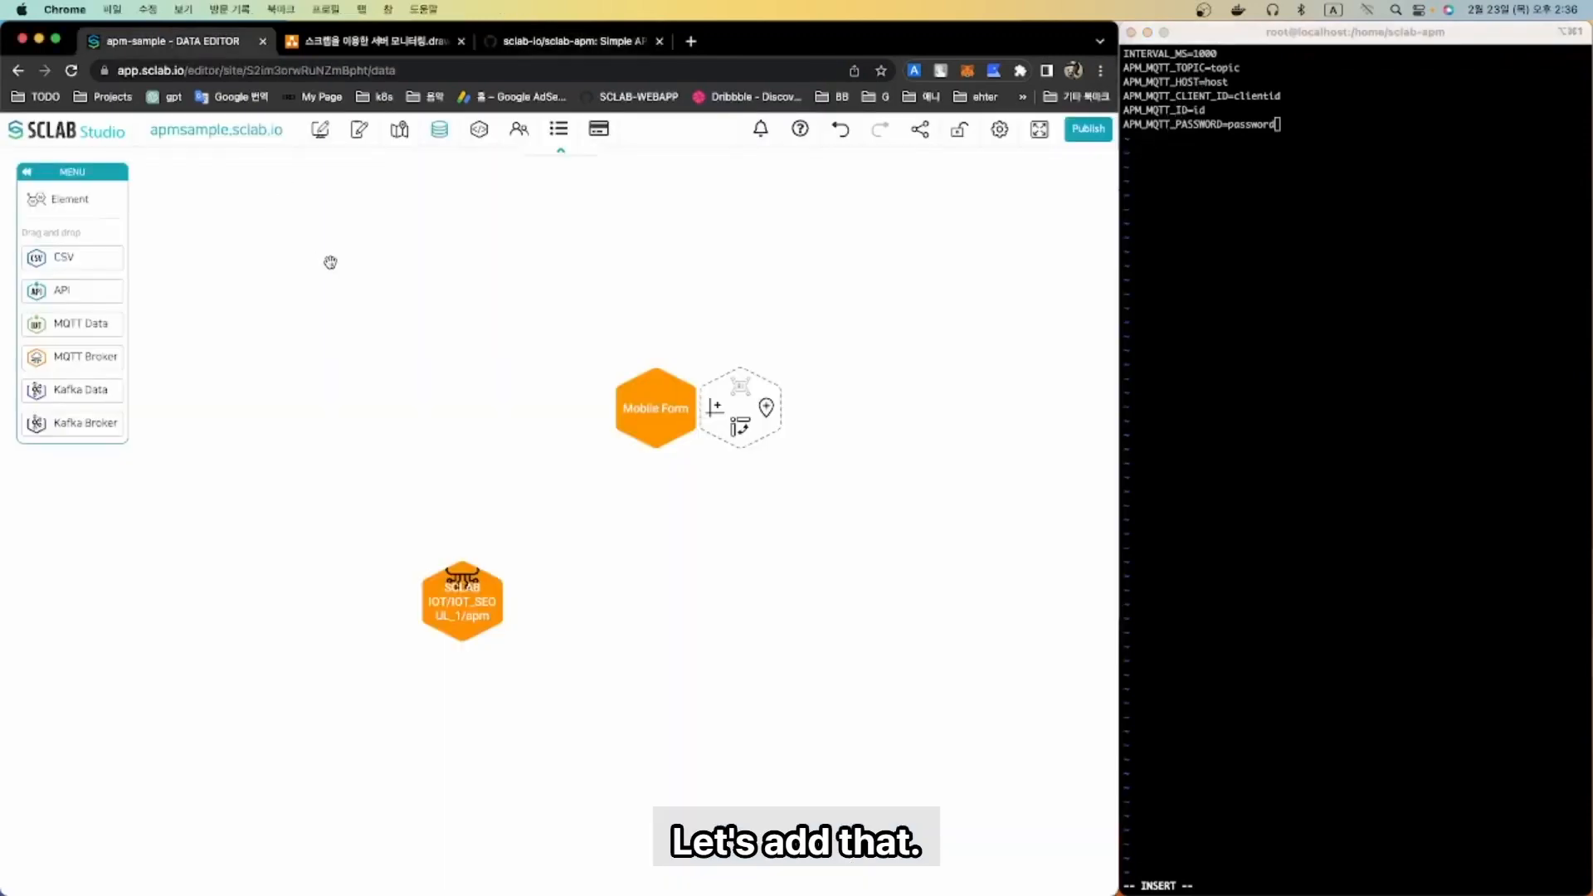
left_click(480, 130)
left_click(97, 285)
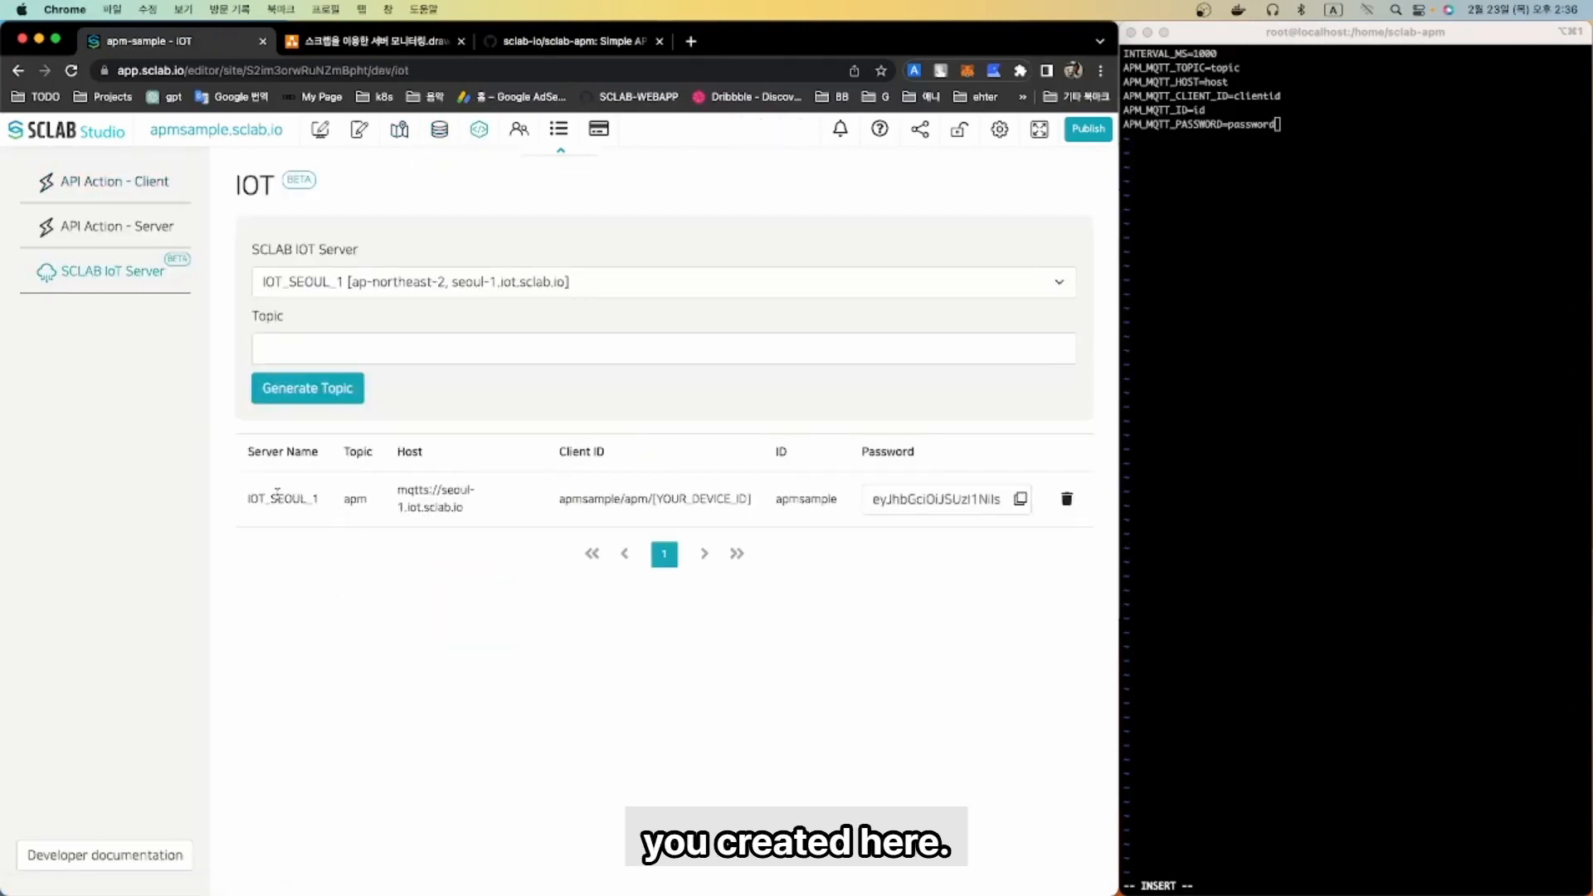
double_click(350, 498)
- Replace the placeholder value of APM_MQTT_TOPIC in the .env file with apm
left_click(1227, 249)
key("Up")
key("Up")
key("Up")
key("Up")
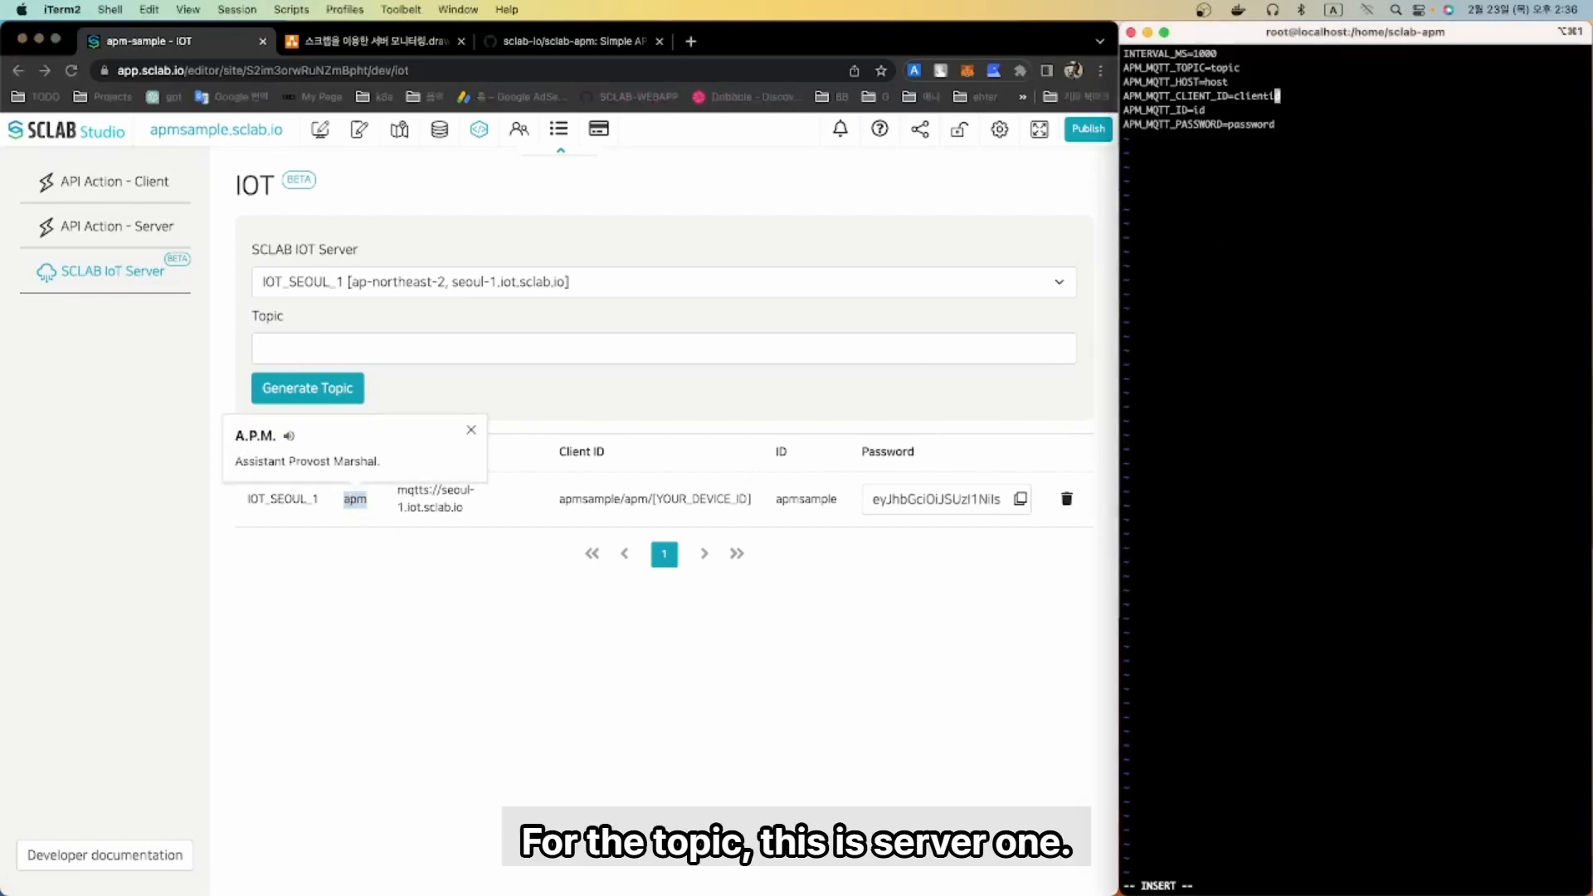
key("BackSpace")
key("BackSpace")
key("BackSpace")
key("BackSpace")
key("BackSpace")
type("apm")
- Open the SCLAB IOT/IOT_SEOUL_1/apm broker in the data editor and examine its subscribed topics for each server
left_click(472, 433)
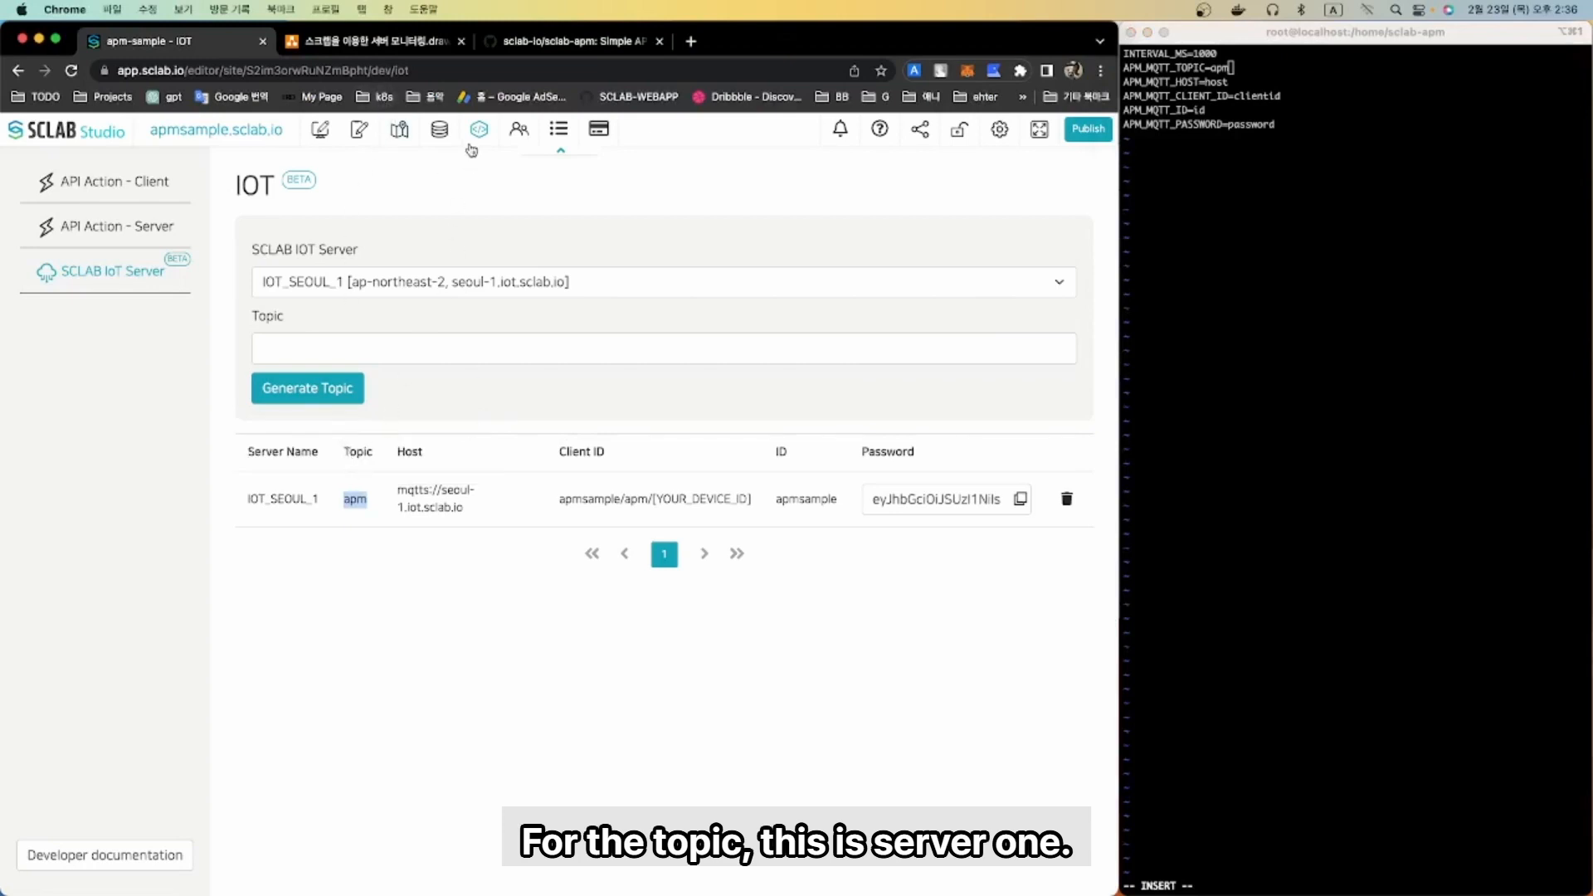
left_click(439, 130)
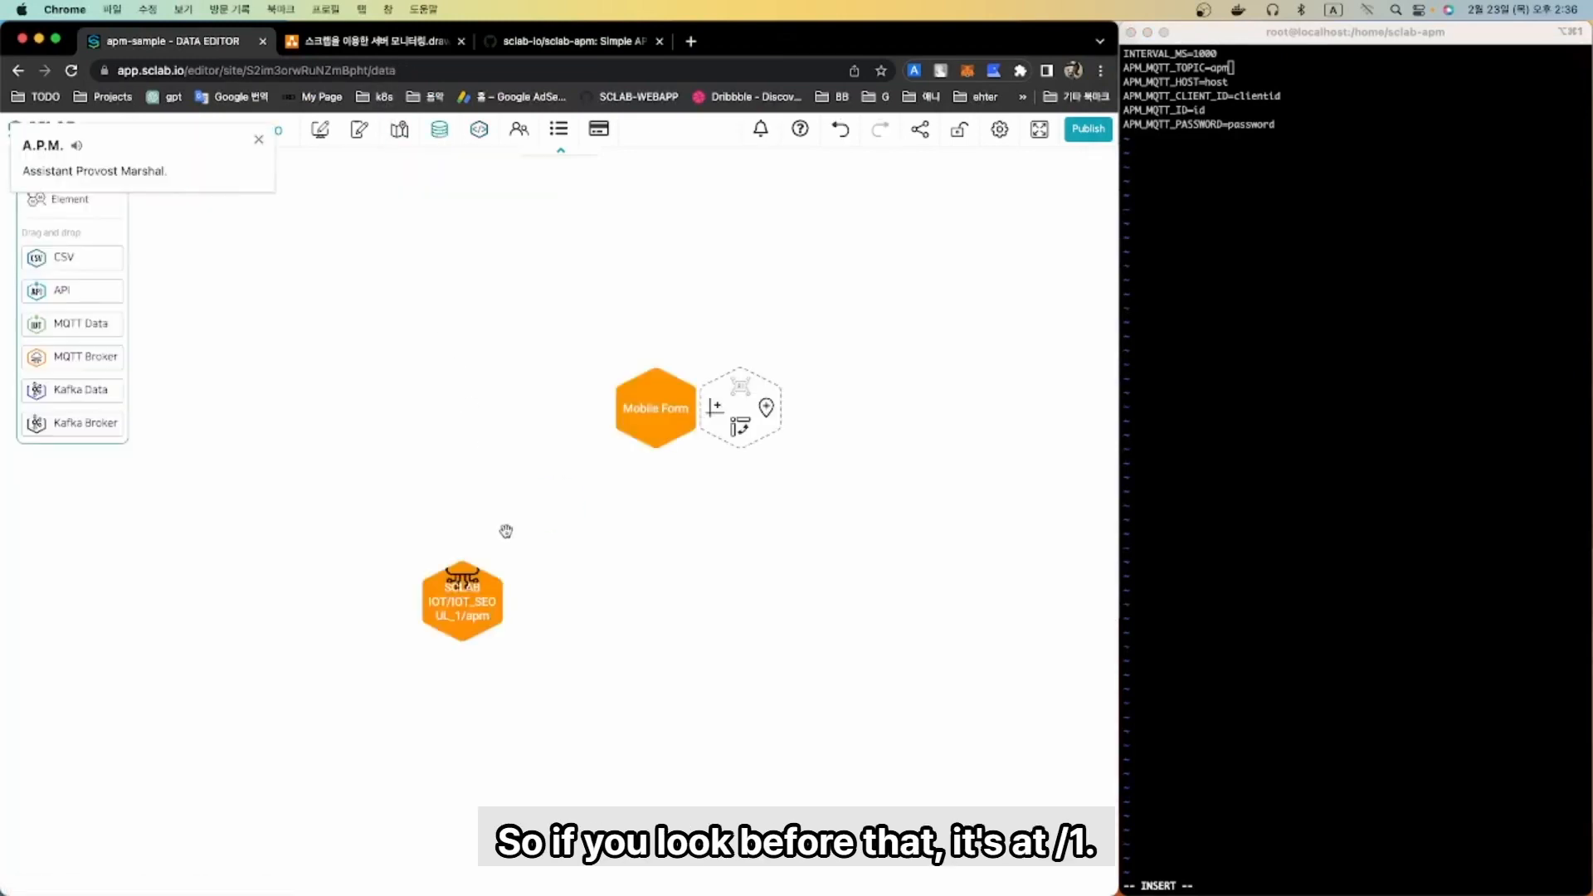
left_click(446, 658)
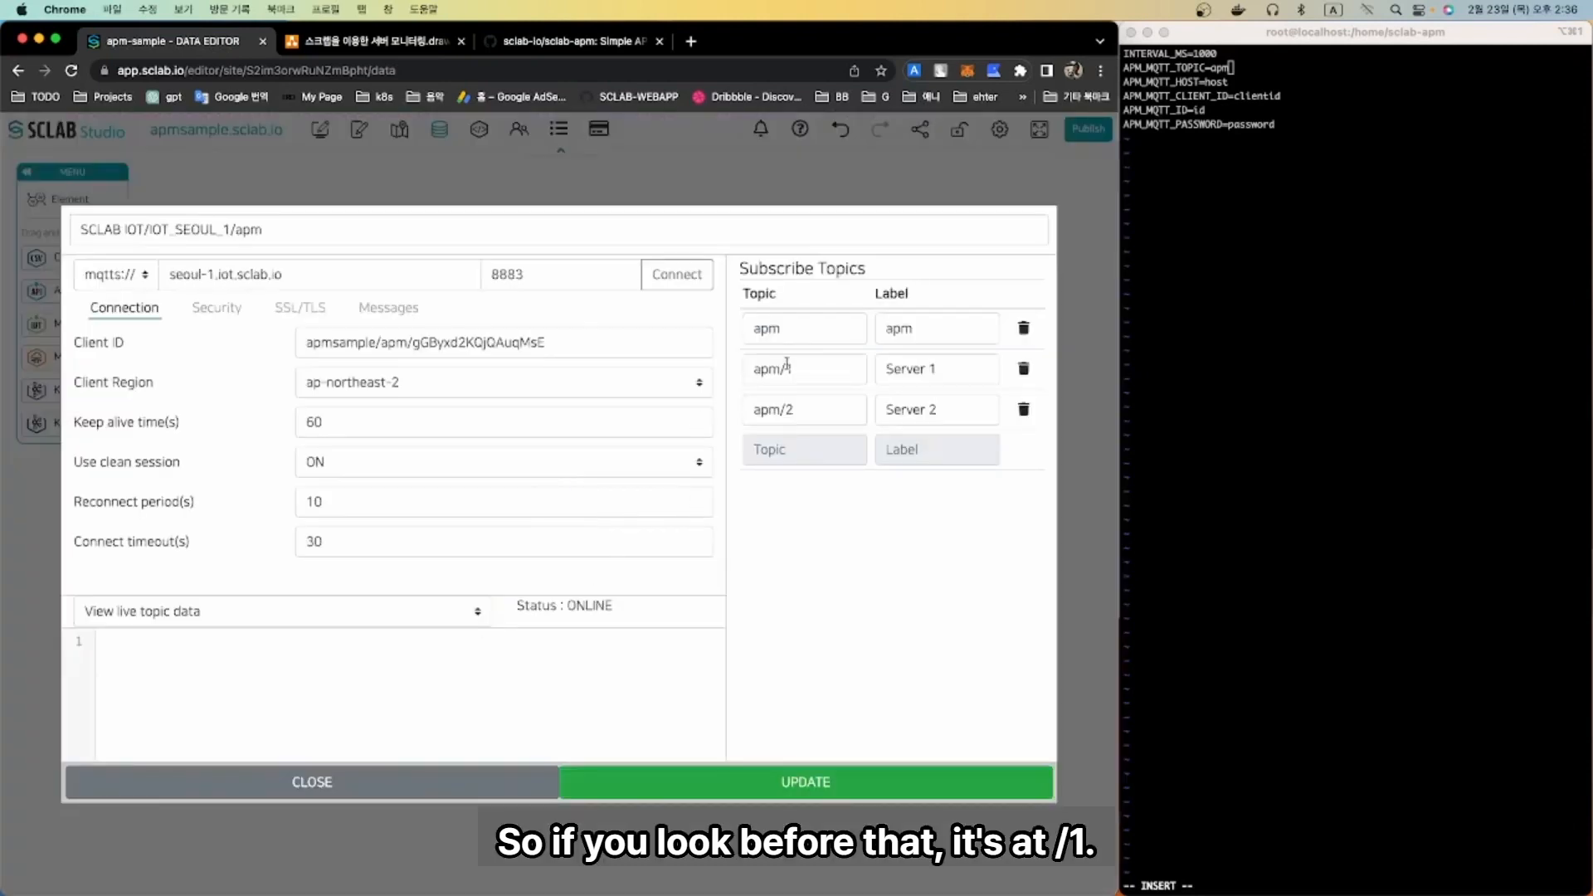
left_click_drag(809, 370, 733, 369)
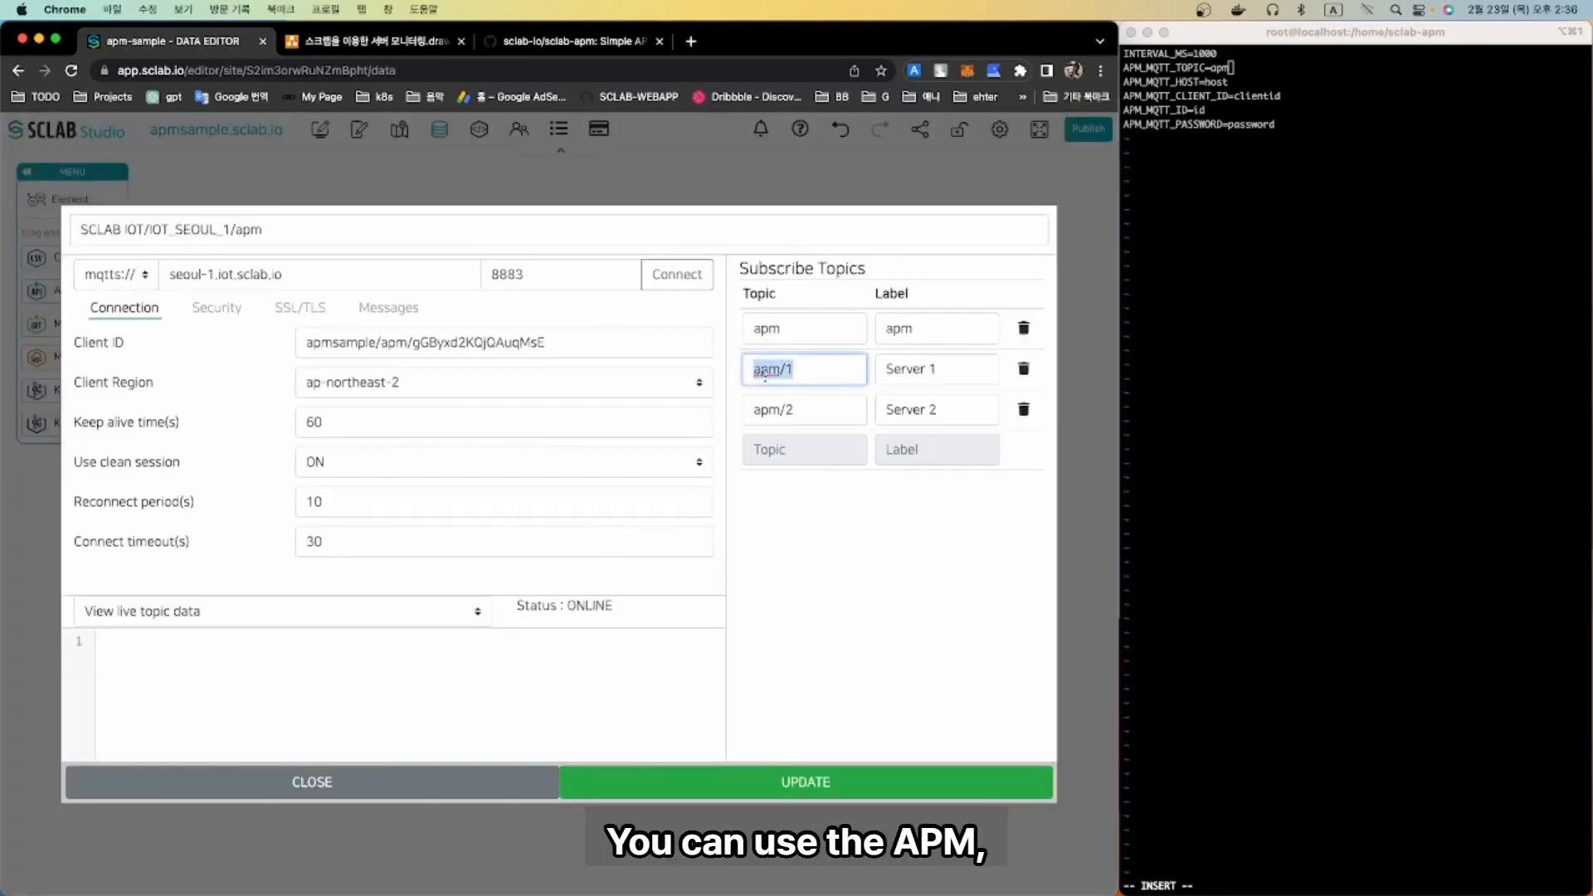
double_click(765, 329)
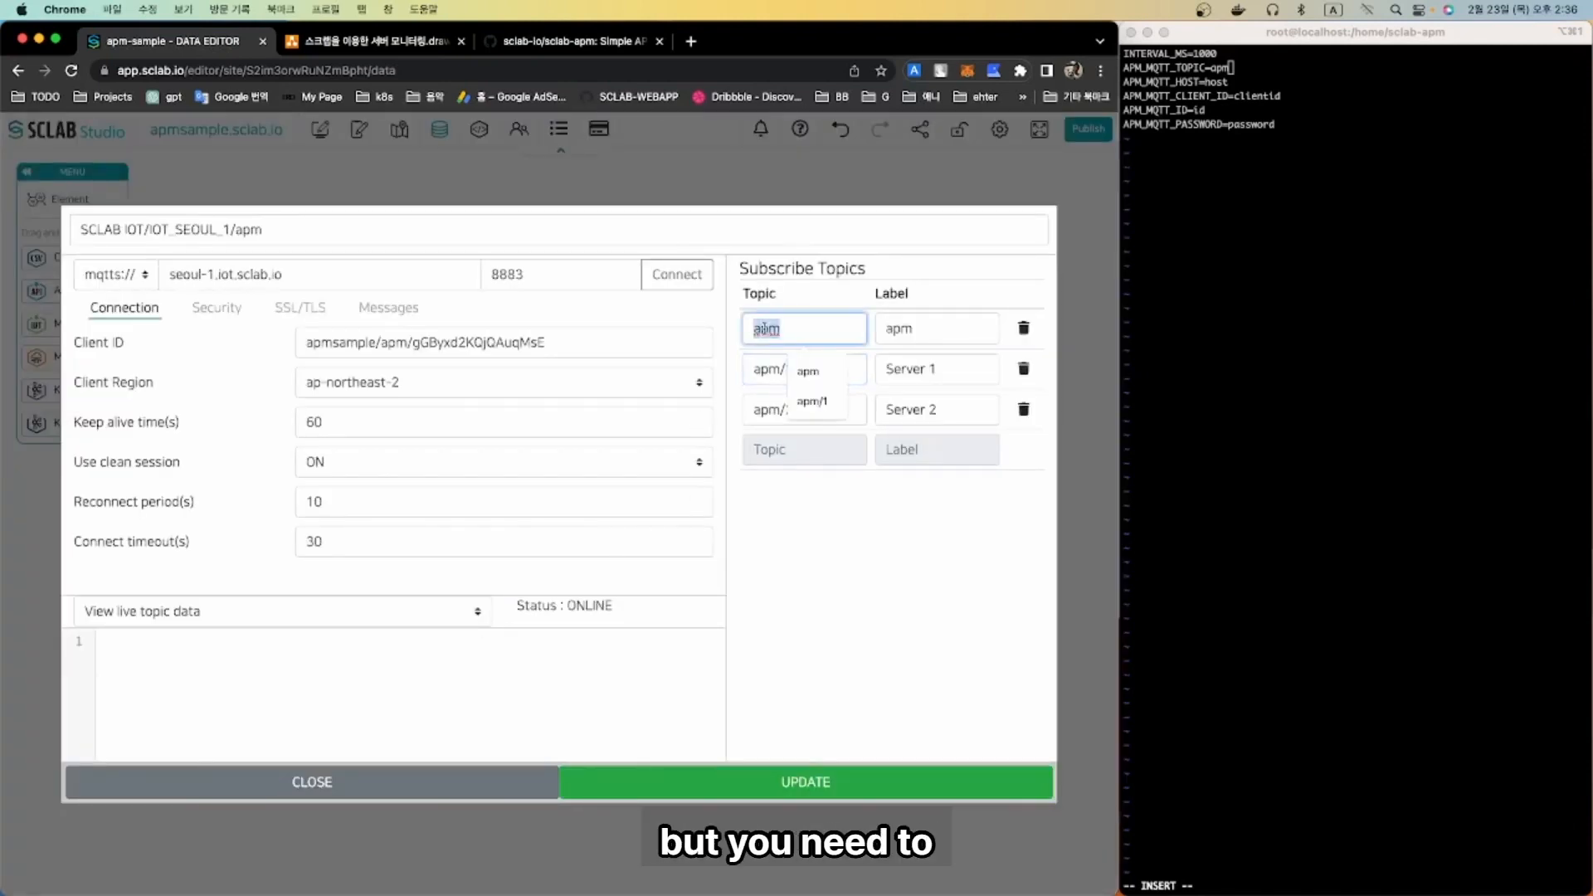
left_click(761, 368)
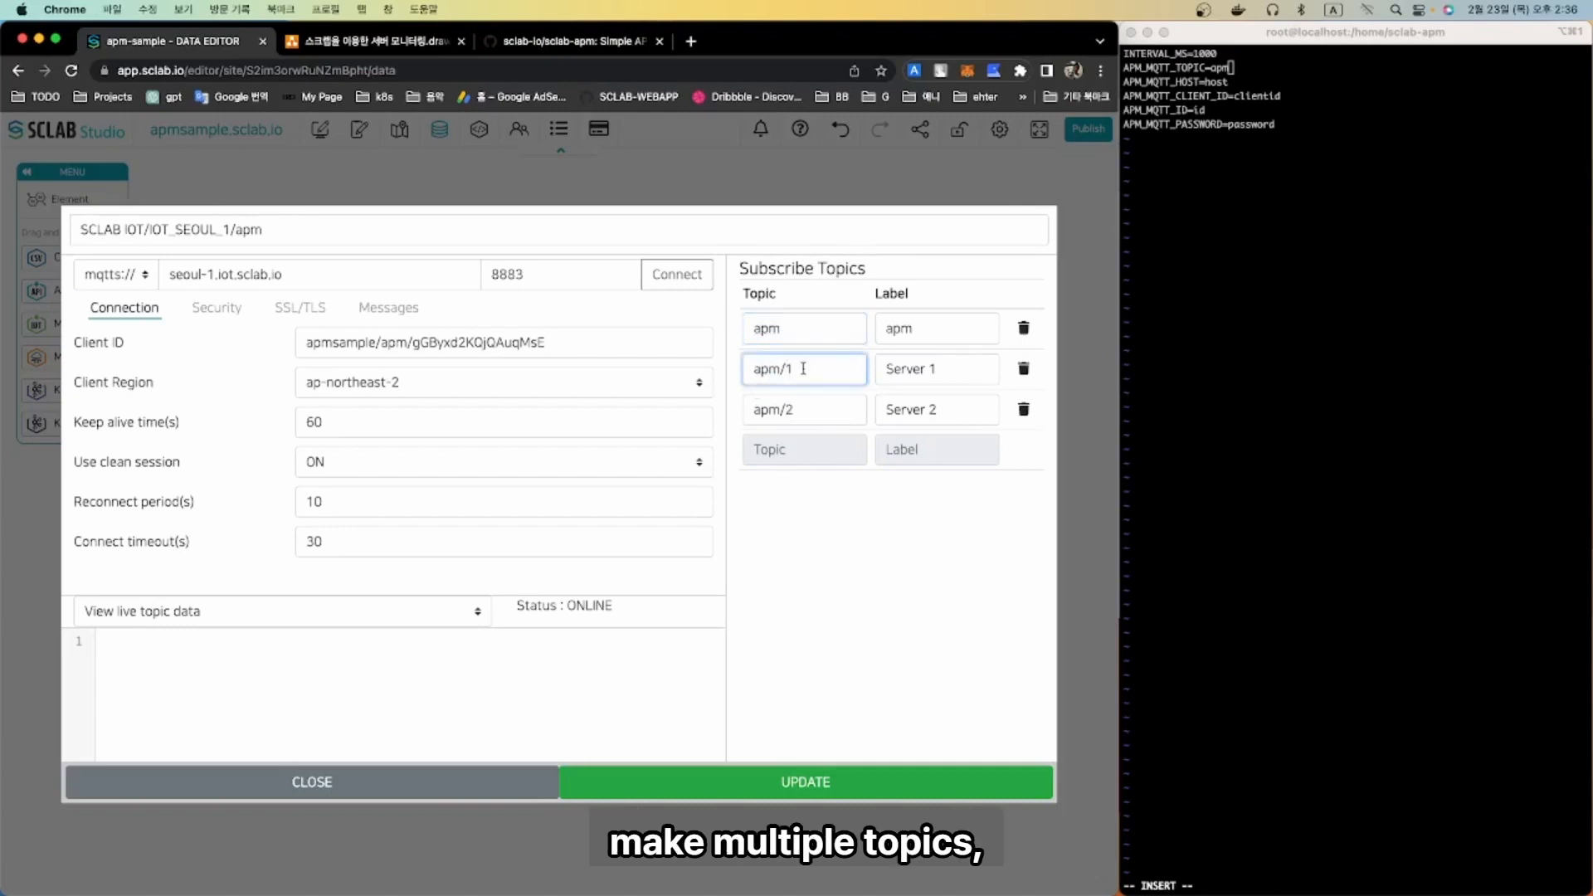
left_click_drag(803, 368, 749, 369)
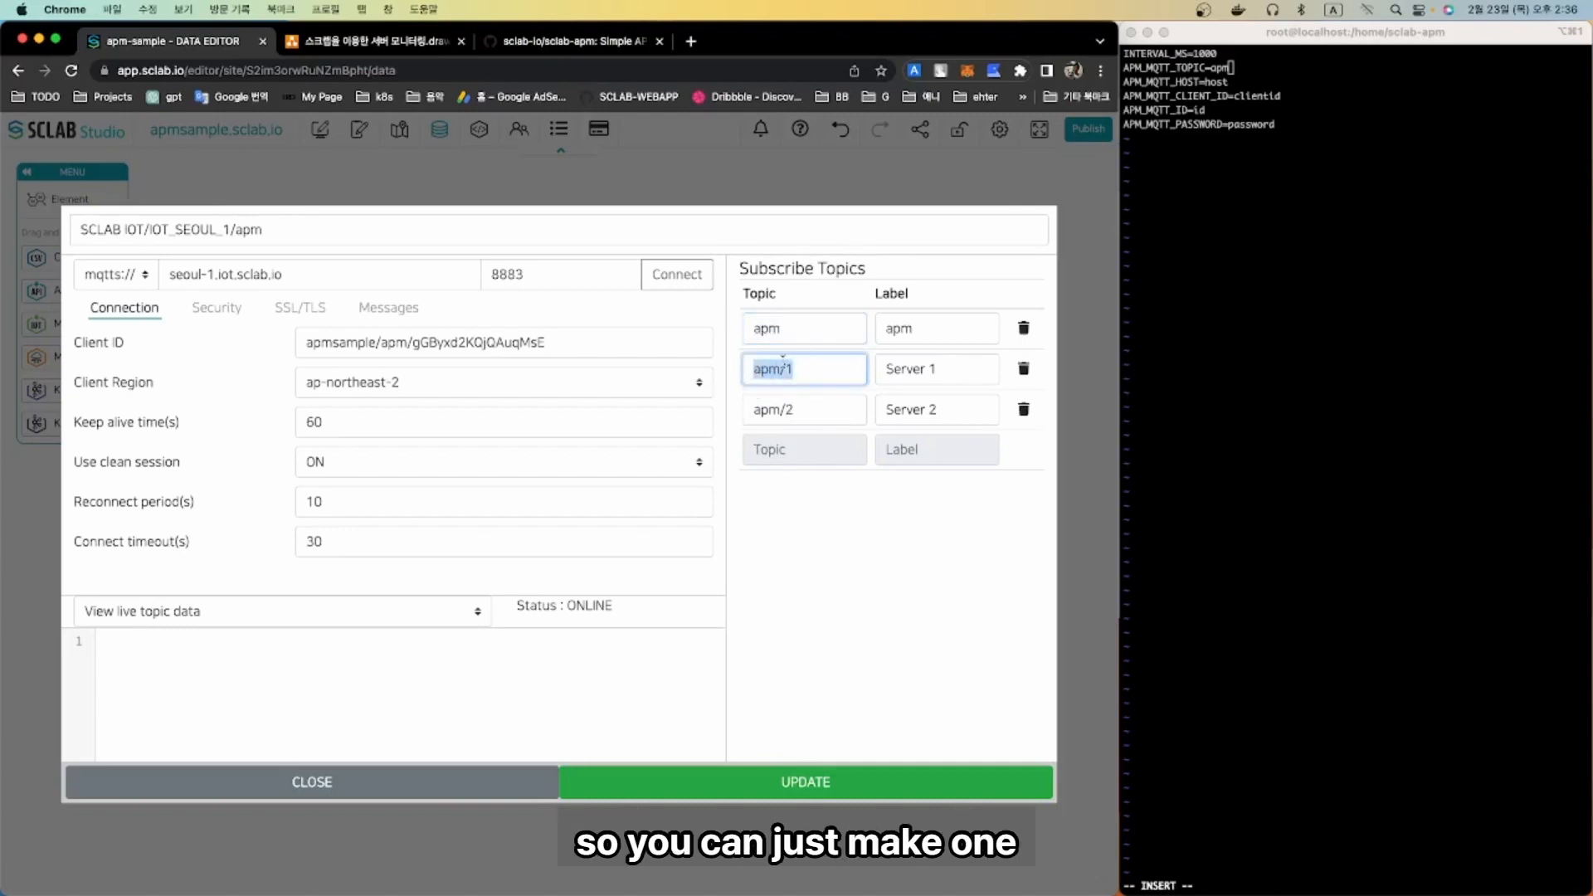
left_click_drag(809, 371, 744, 372)
left_click_drag(800, 409, 733, 413)
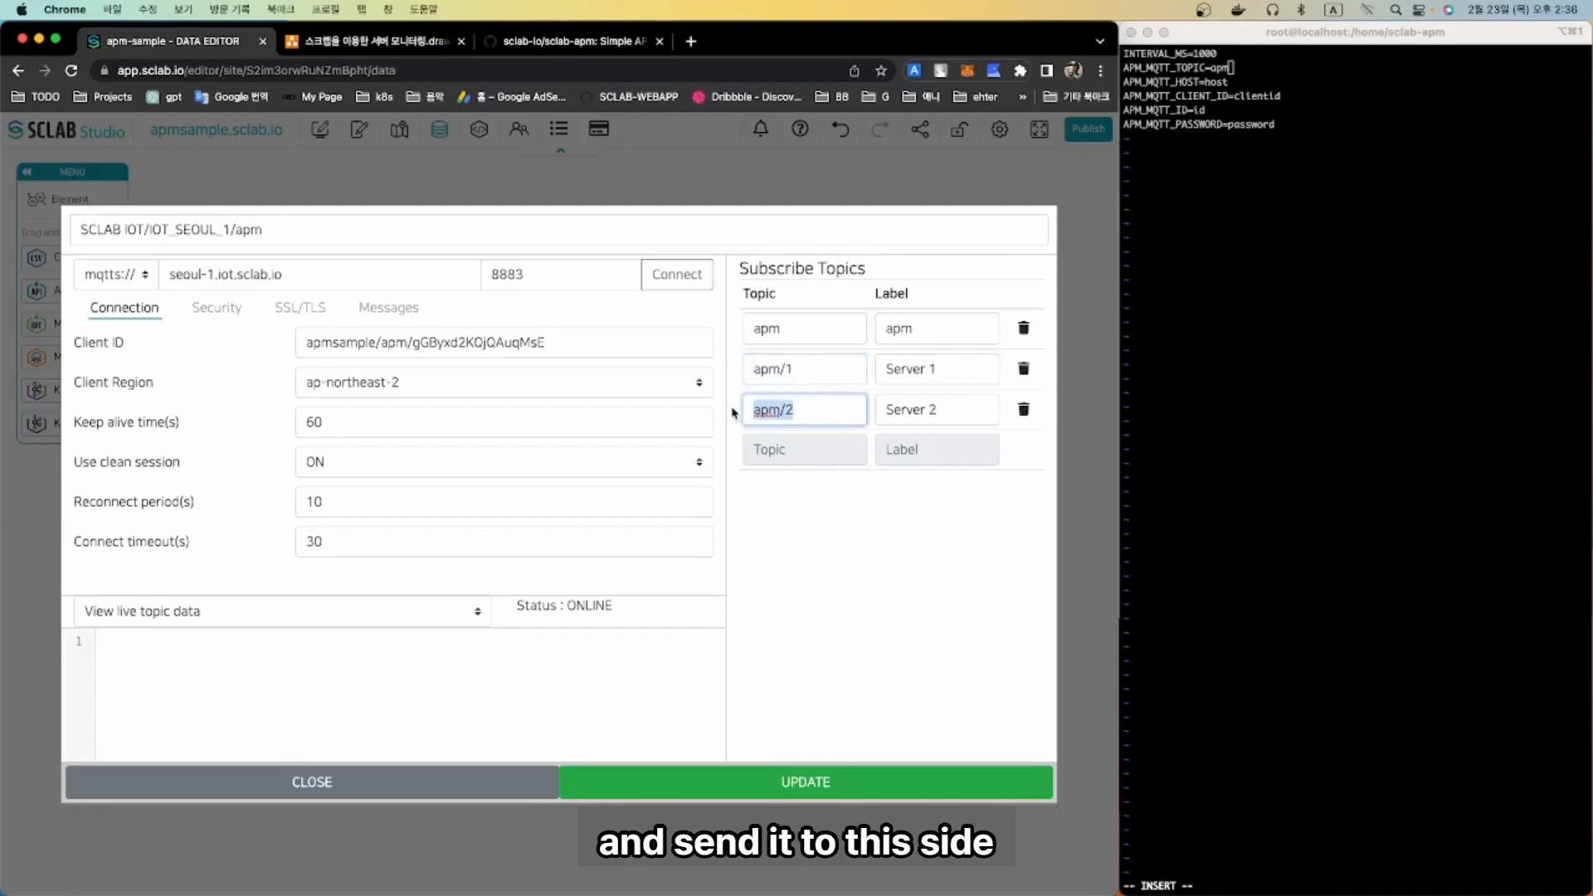
- Extend APM_MQTT_TOPIC in the .env file to apm/1, matching the broker's Server 1 topic
left_click(806, 371)
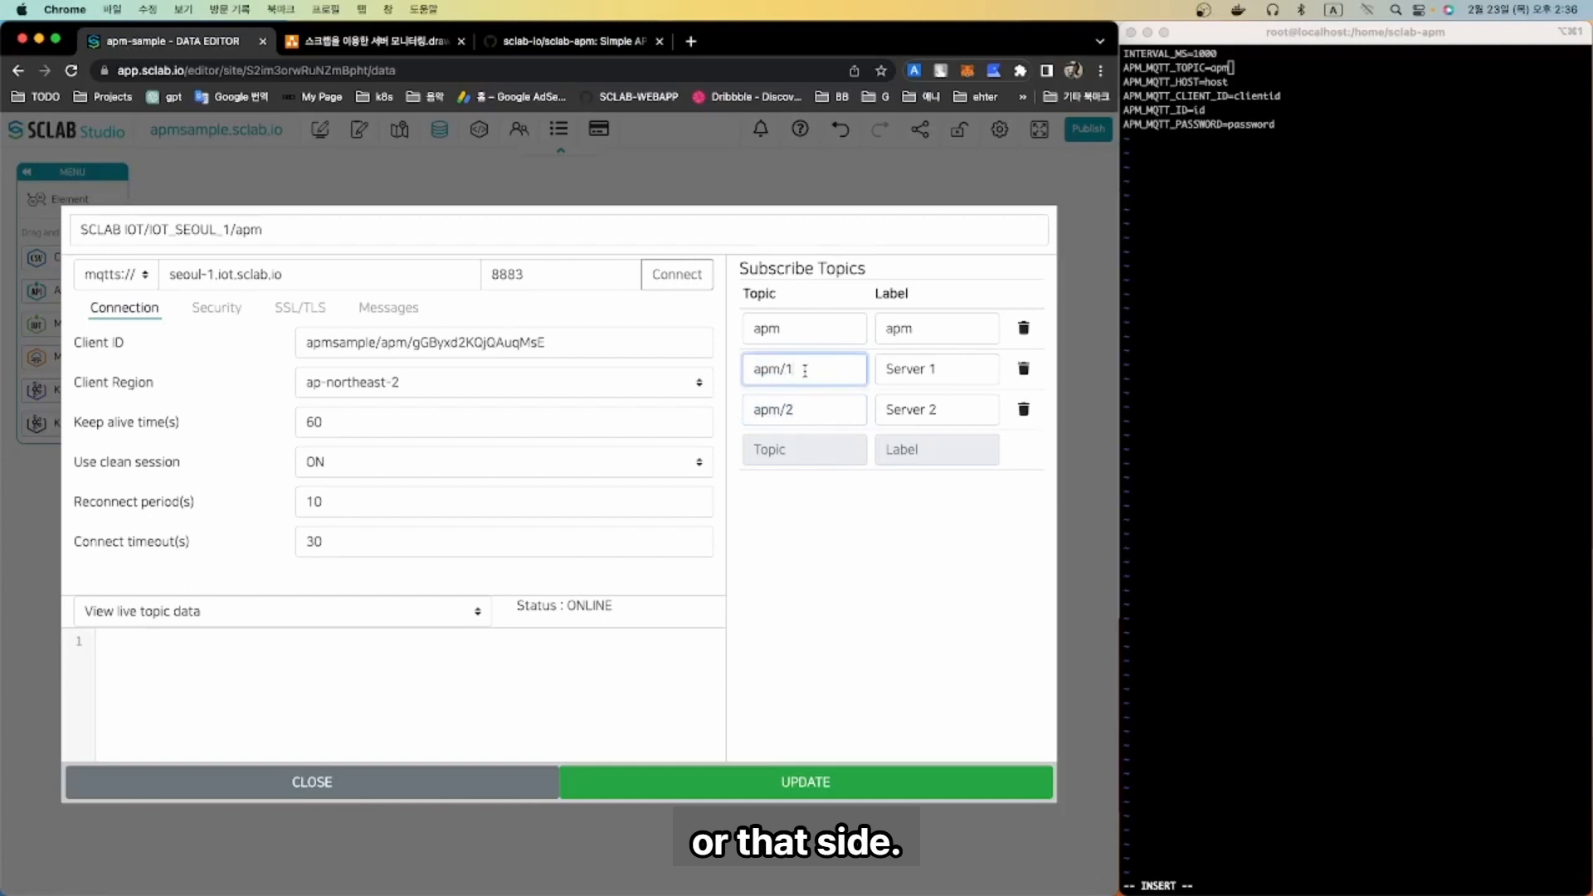
left_click_drag(814, 371, 728, 374)
left_click(1220, 340)
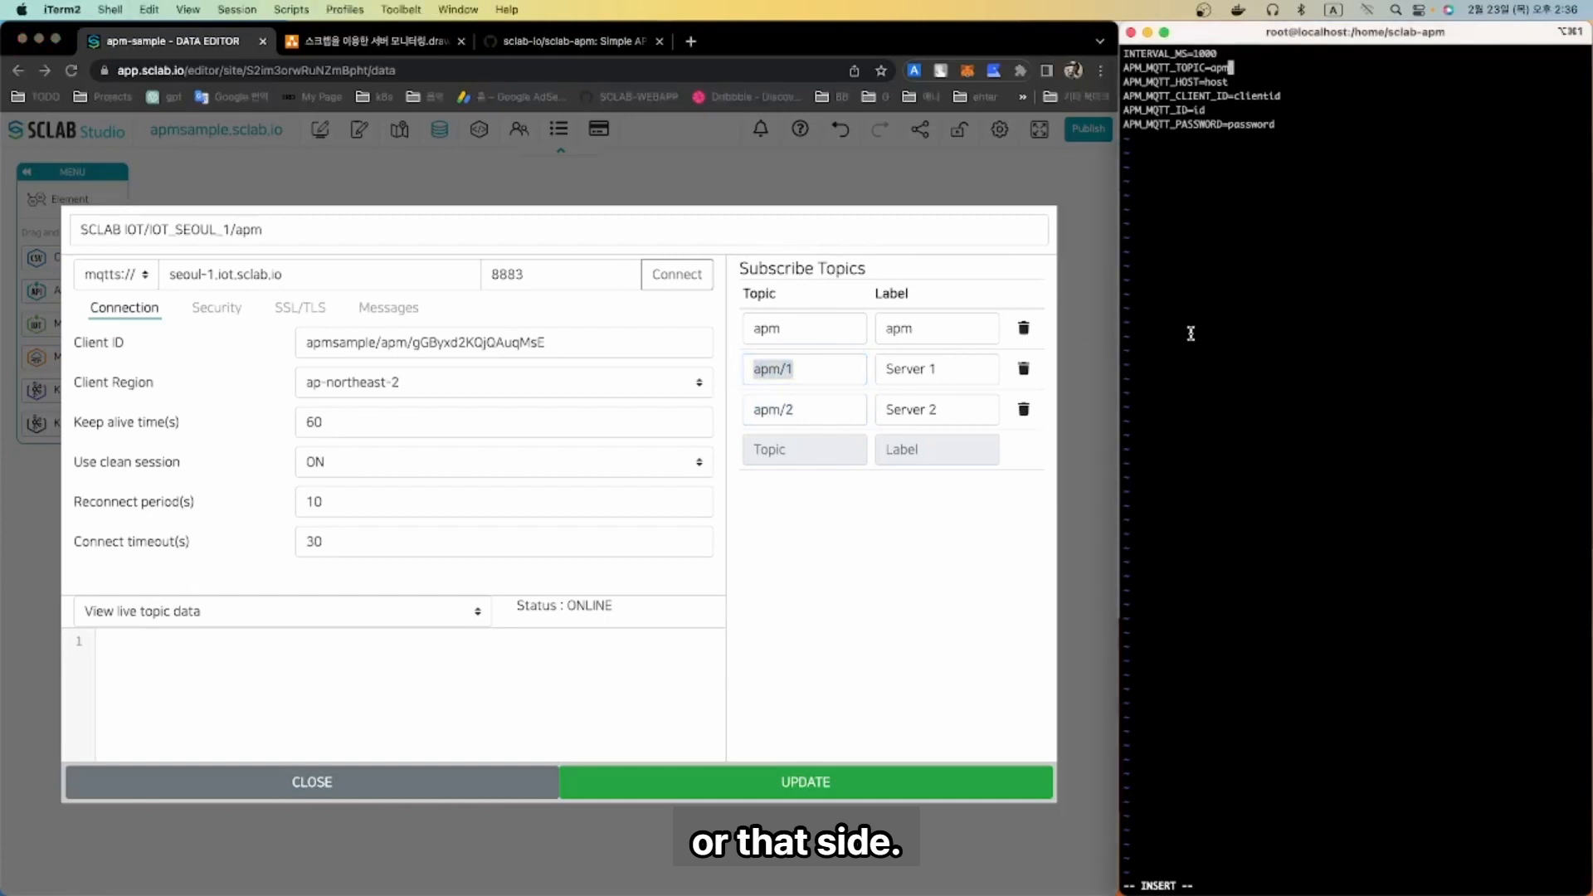
type("/1")
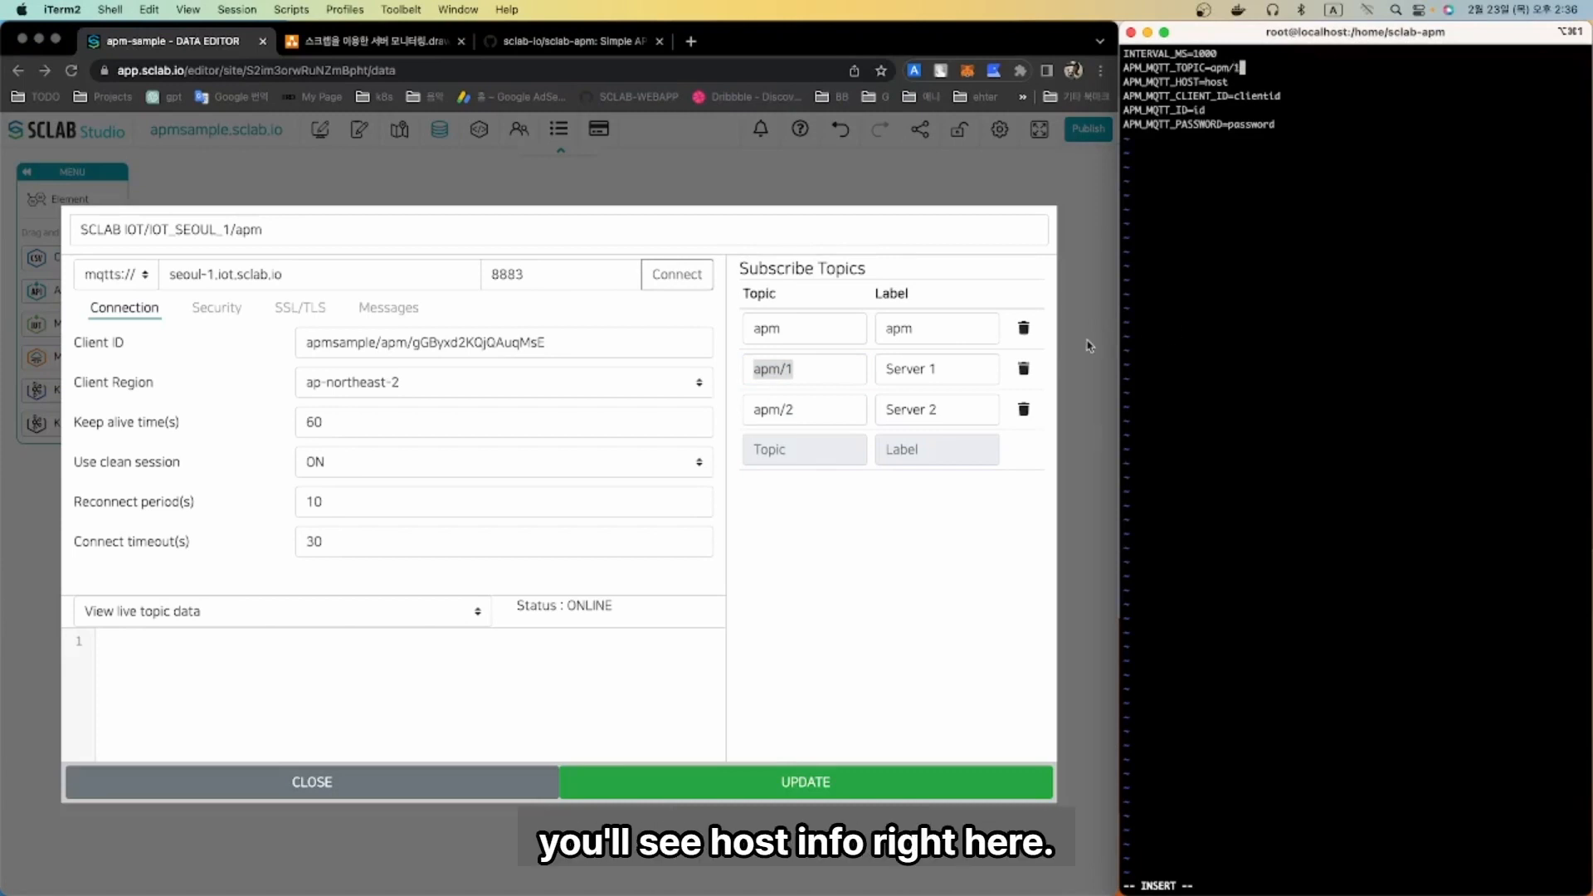
- Close the broker settings, return to the SCLAB IoT Server page and select the host address of the apm topic for copying
key("super+Tab")
left_click(441, 785)
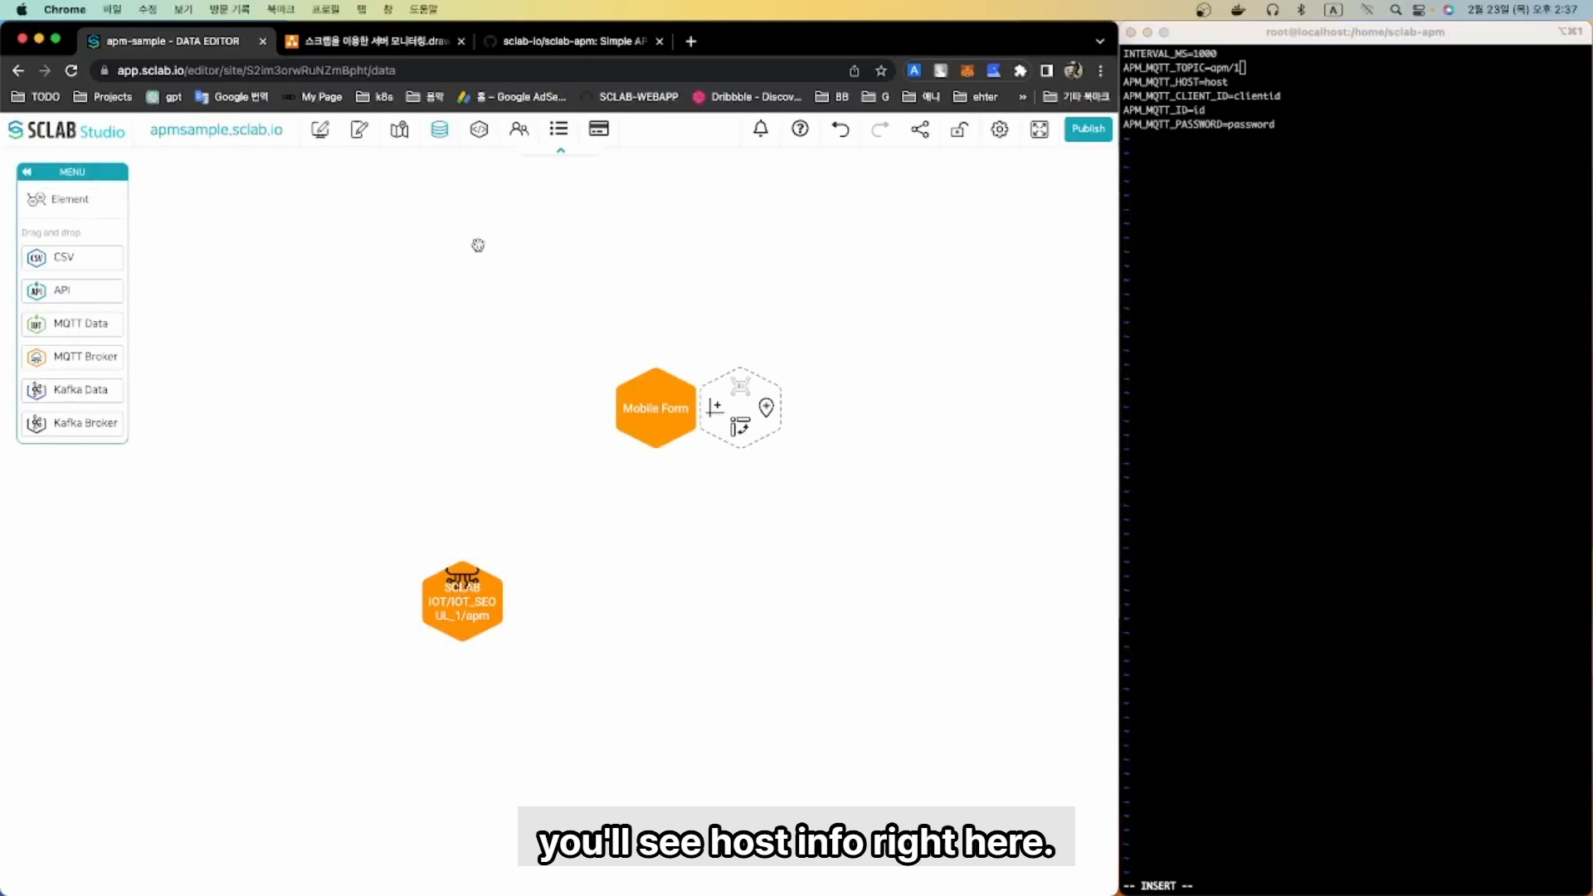
left_click(479, 129)
left_click(131, 271)
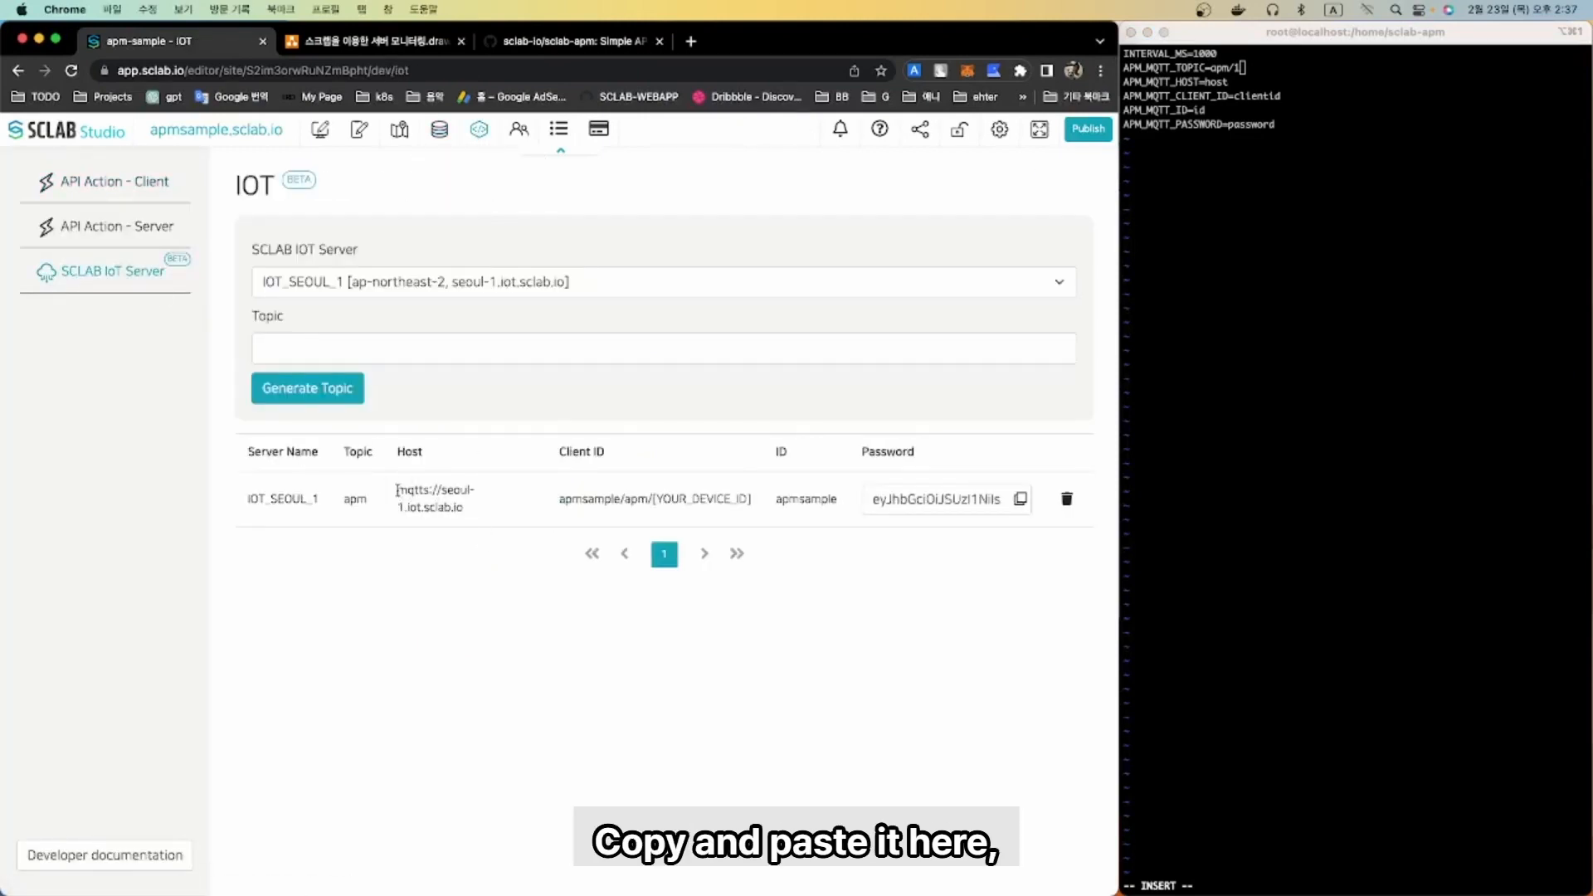
left_click_drag(400, 491, 473, 509)
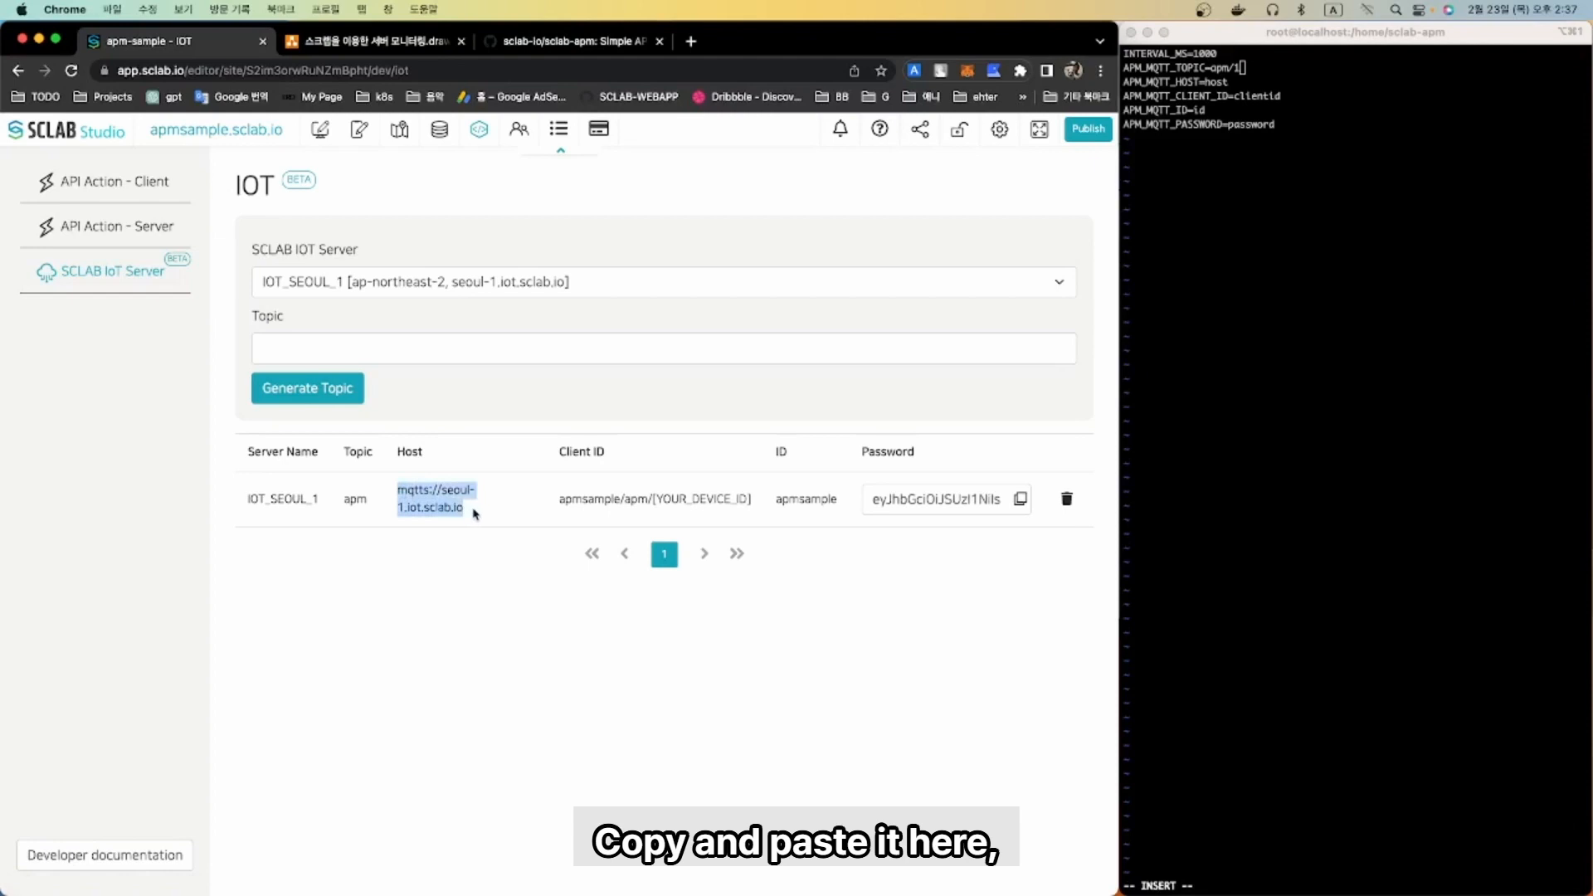
- Replace the placeholder value of APM_MQTT_HOST in the .env file with the copied host address mqtts://seoul-1.iot.sclab.io
left_click(1279, 195)
key("Down")
key("BackSpace")
key("BackSpace")
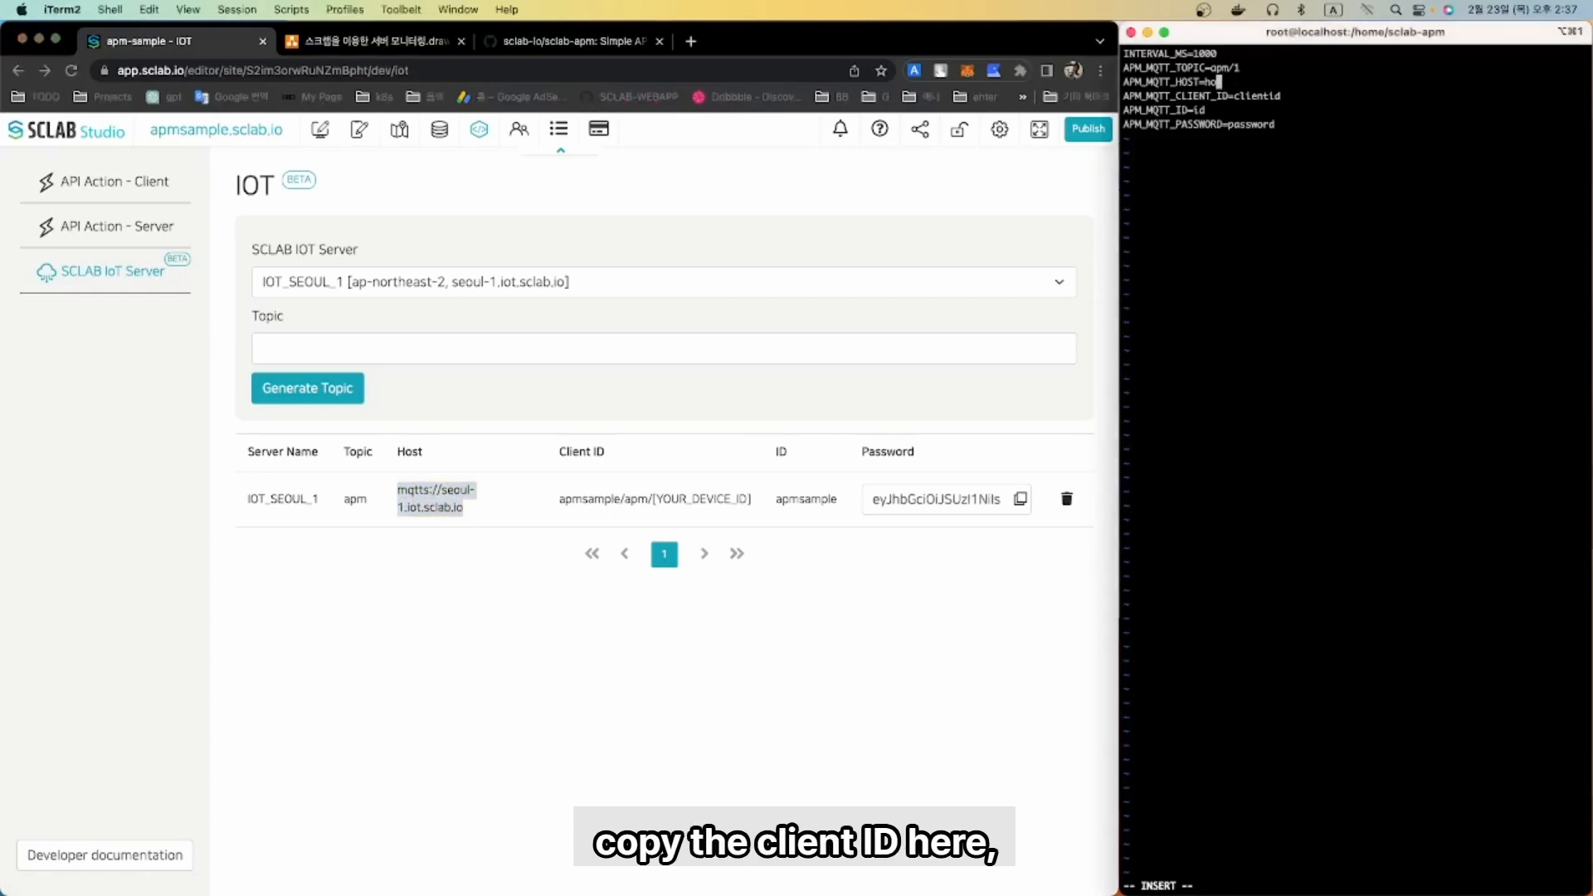
key("BackSpace")
key("BackSpace")
key("super+v")
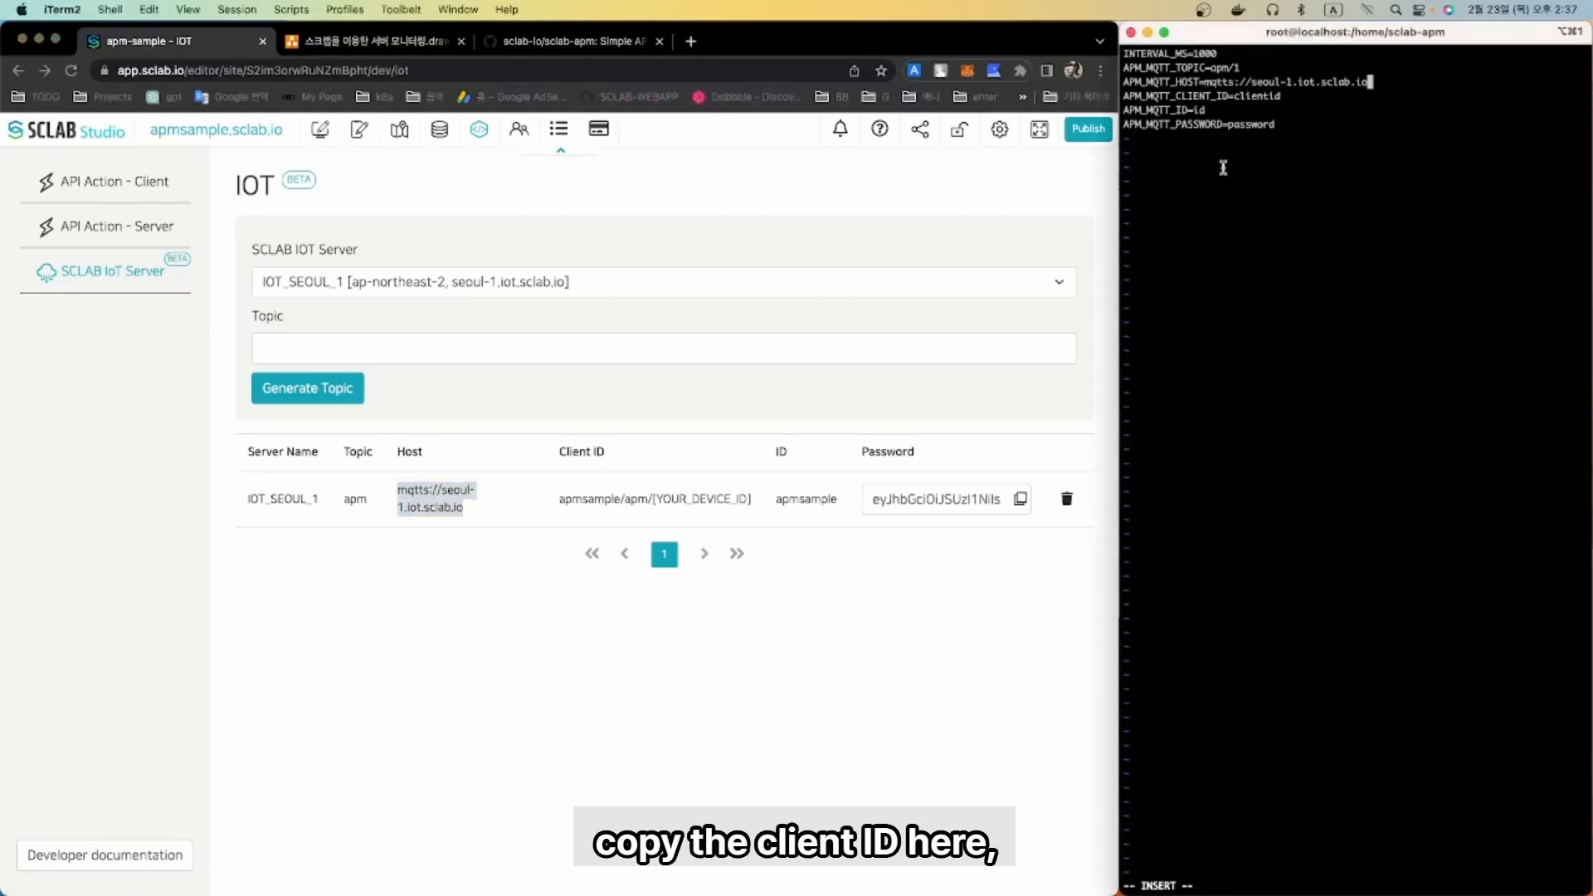
- Copy the apmsample/apm/ prefix of the topic's Client ID and use it to replace the placeholder value of APM_MQTT_CLIENT_ID
left_click(473, 571)
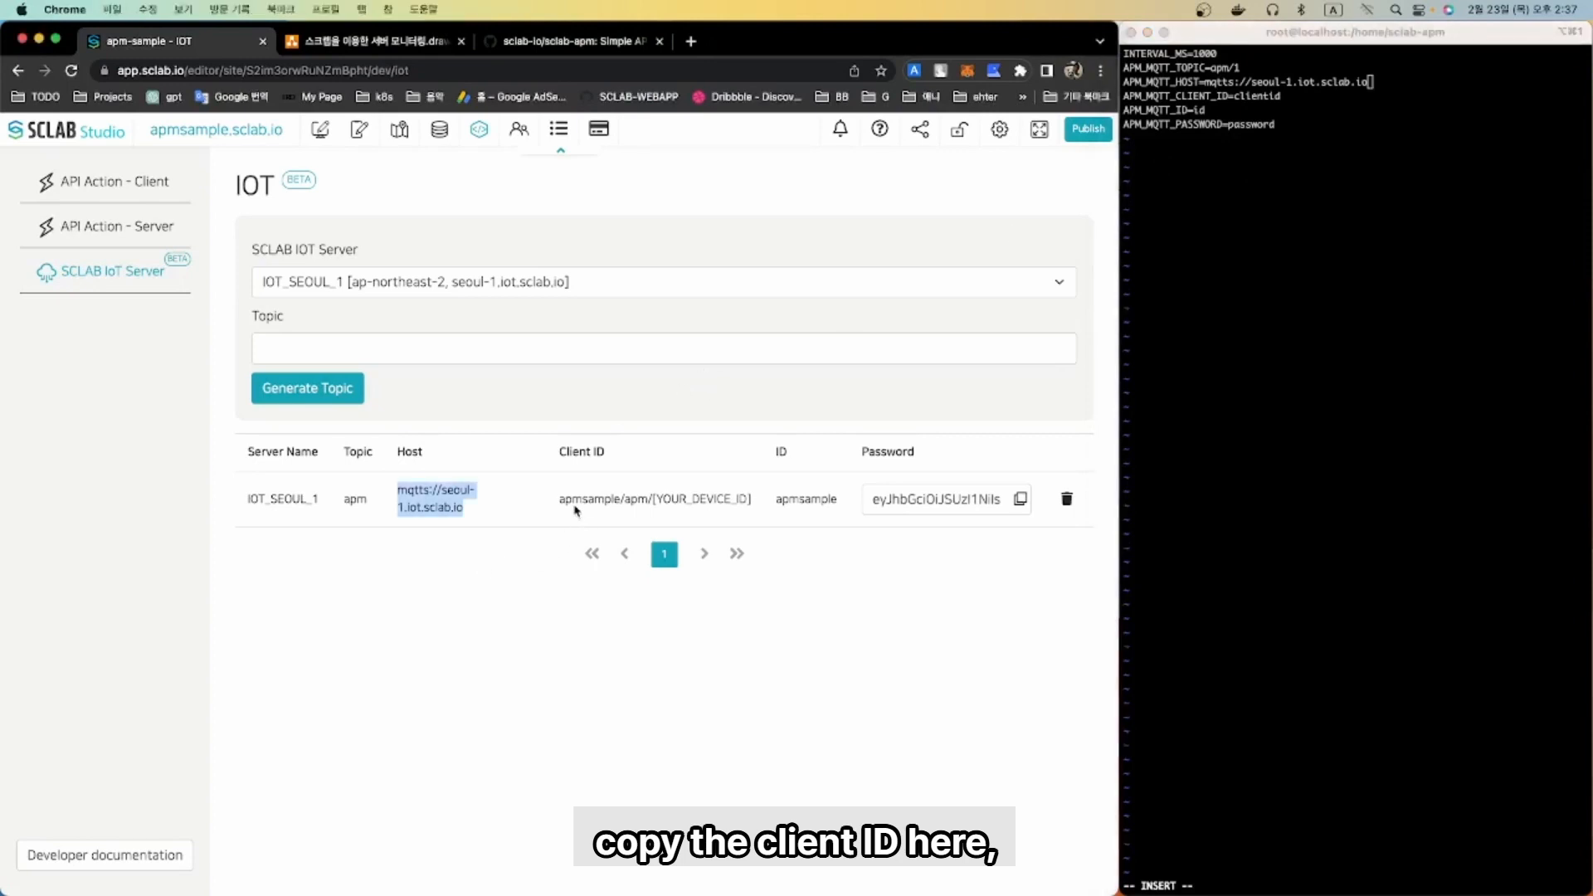
left_click_drag(558, 504, 652, 510)
key("super+c")
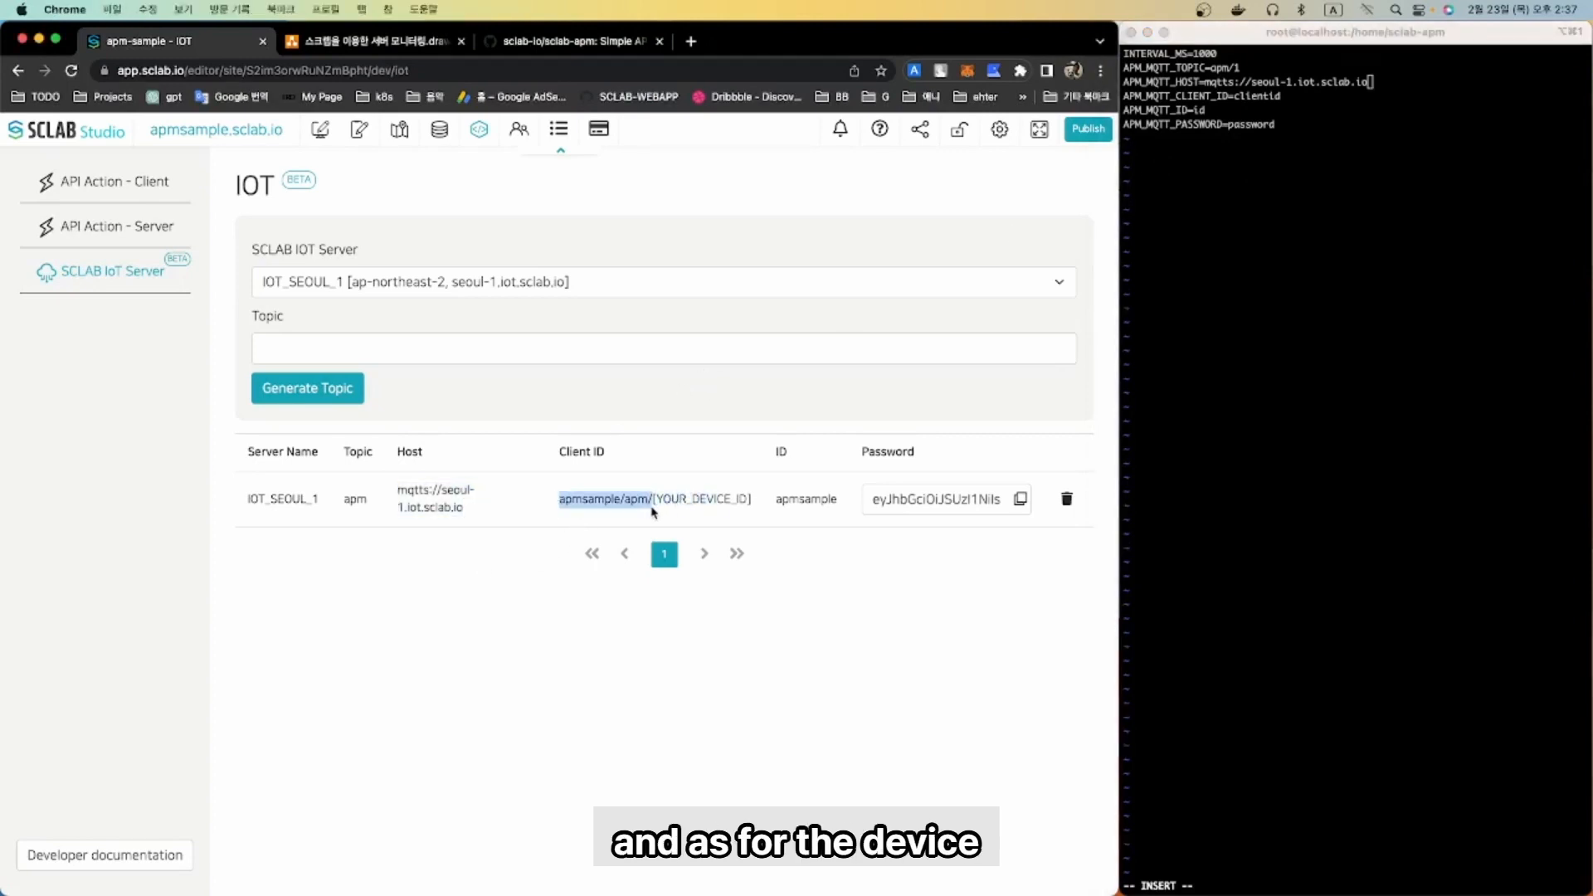
left_click(1300, 254)
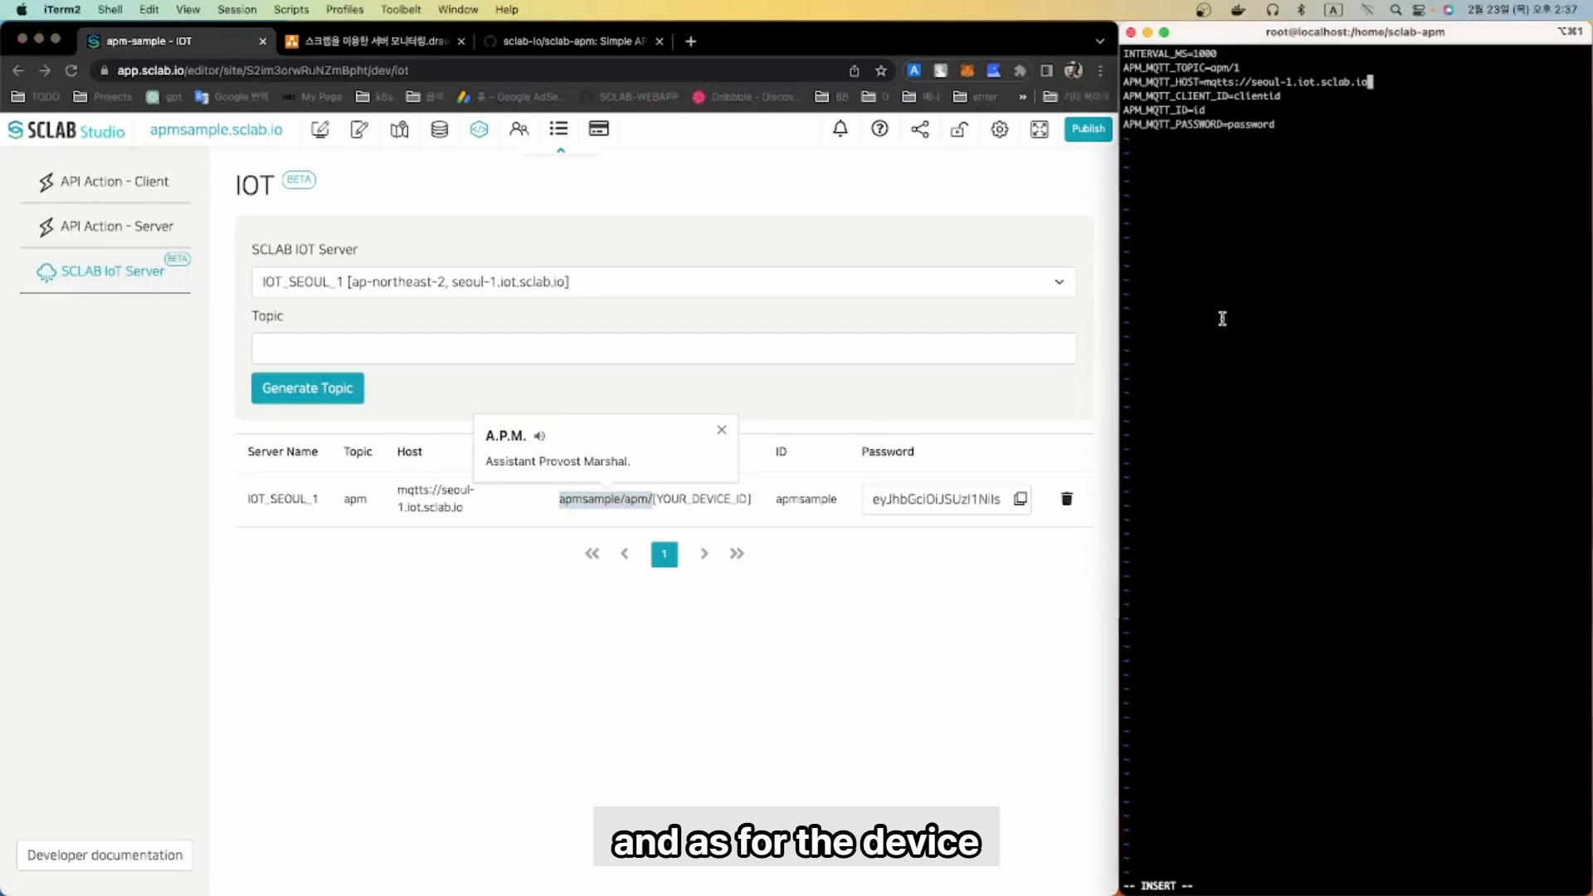
key("Down")
key("BackSpace")
key("BackSpace")
key("BackSpace")
key("BackSpace")
key("BackSpace")
key("BackSpace")
key("BackSpace")
key("BackSpace")
key("super+v")
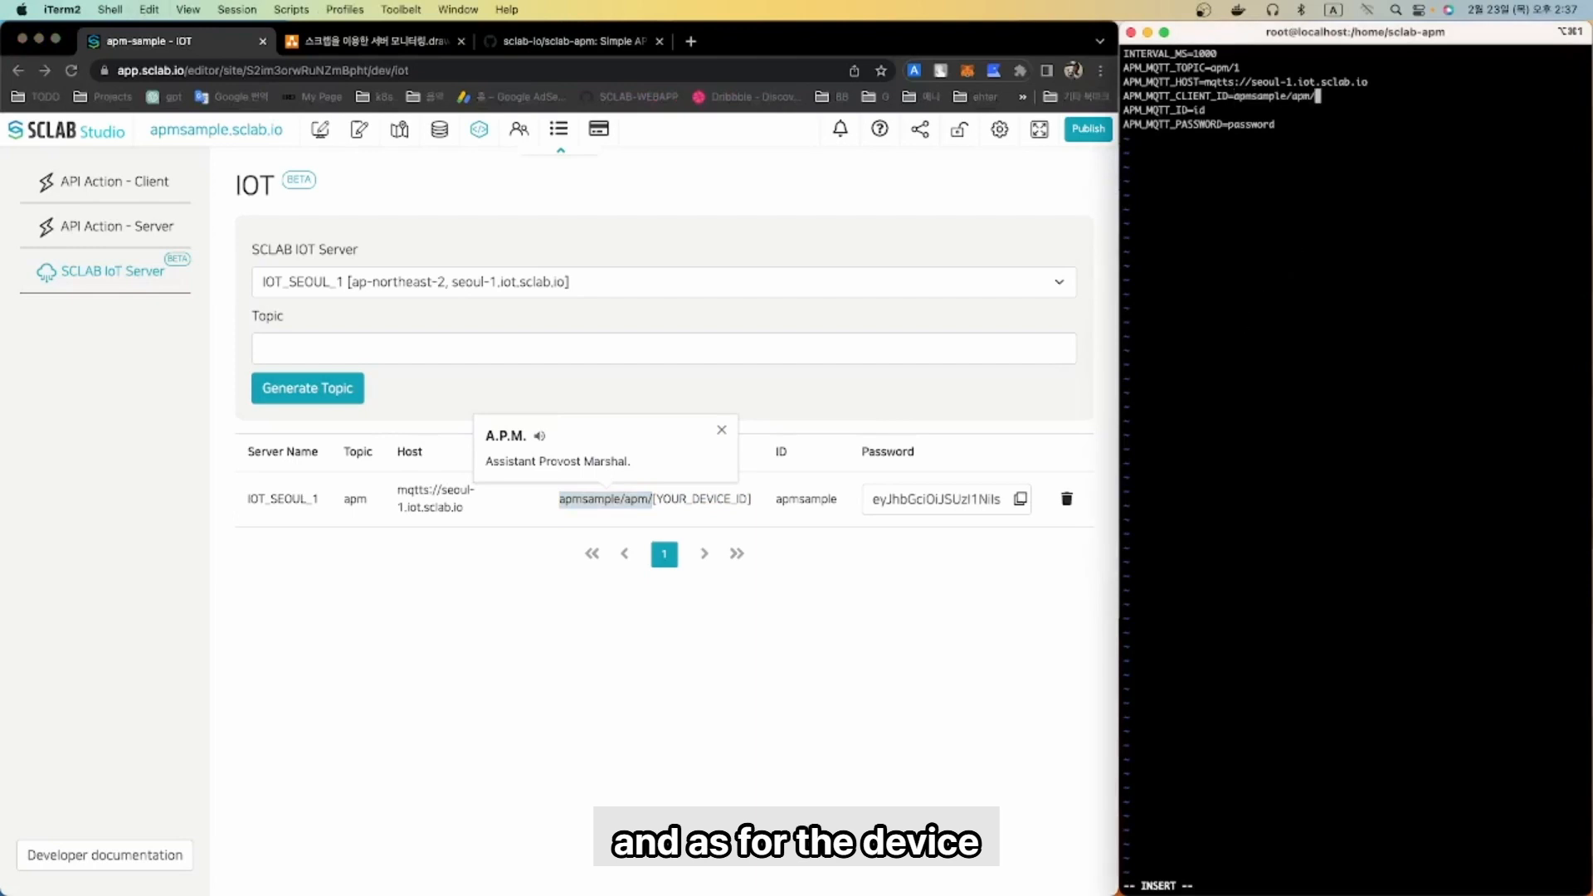
- Complete APM_MQTT_CLIENT_ID with 1 as the device ID, giving apmsample/apm/1
double_click(665, 501)
left_click(1345, 175)
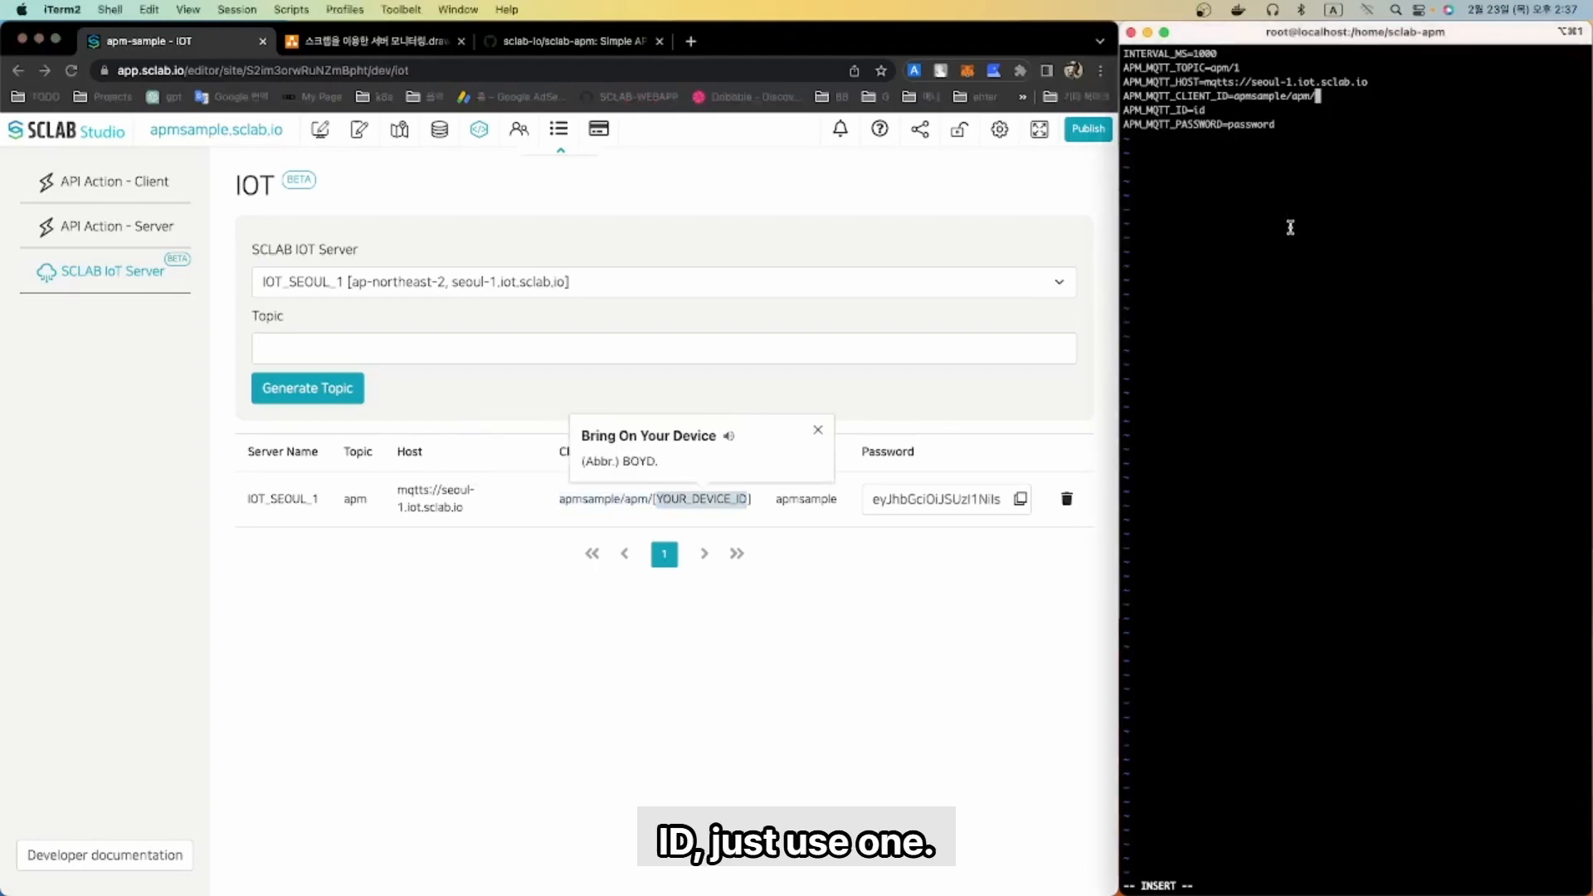
type("1")
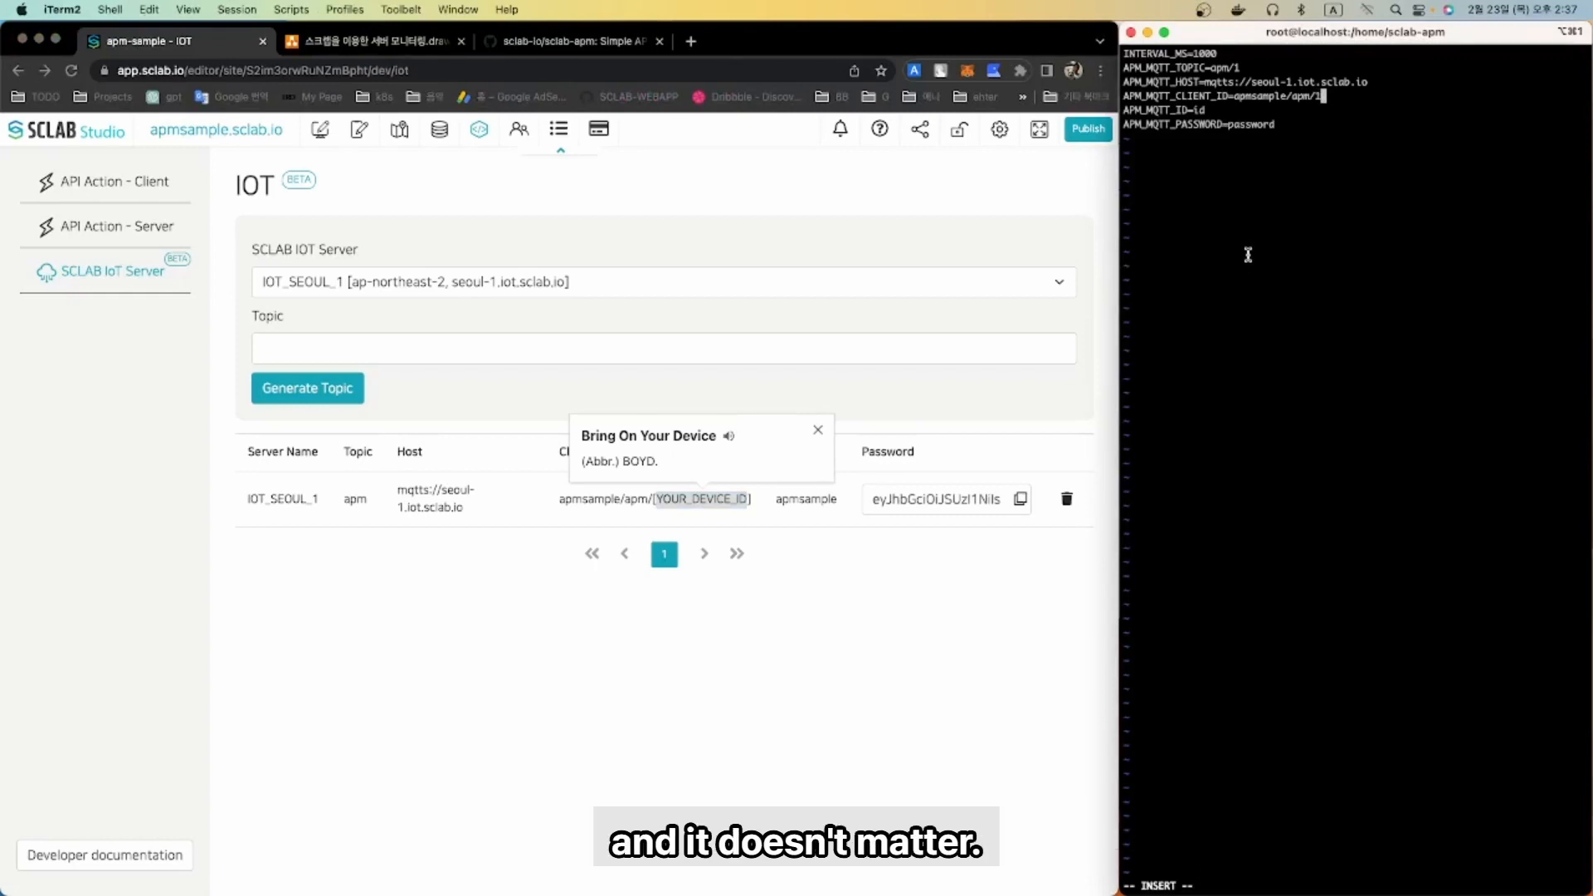
key("Down")
key("Up")
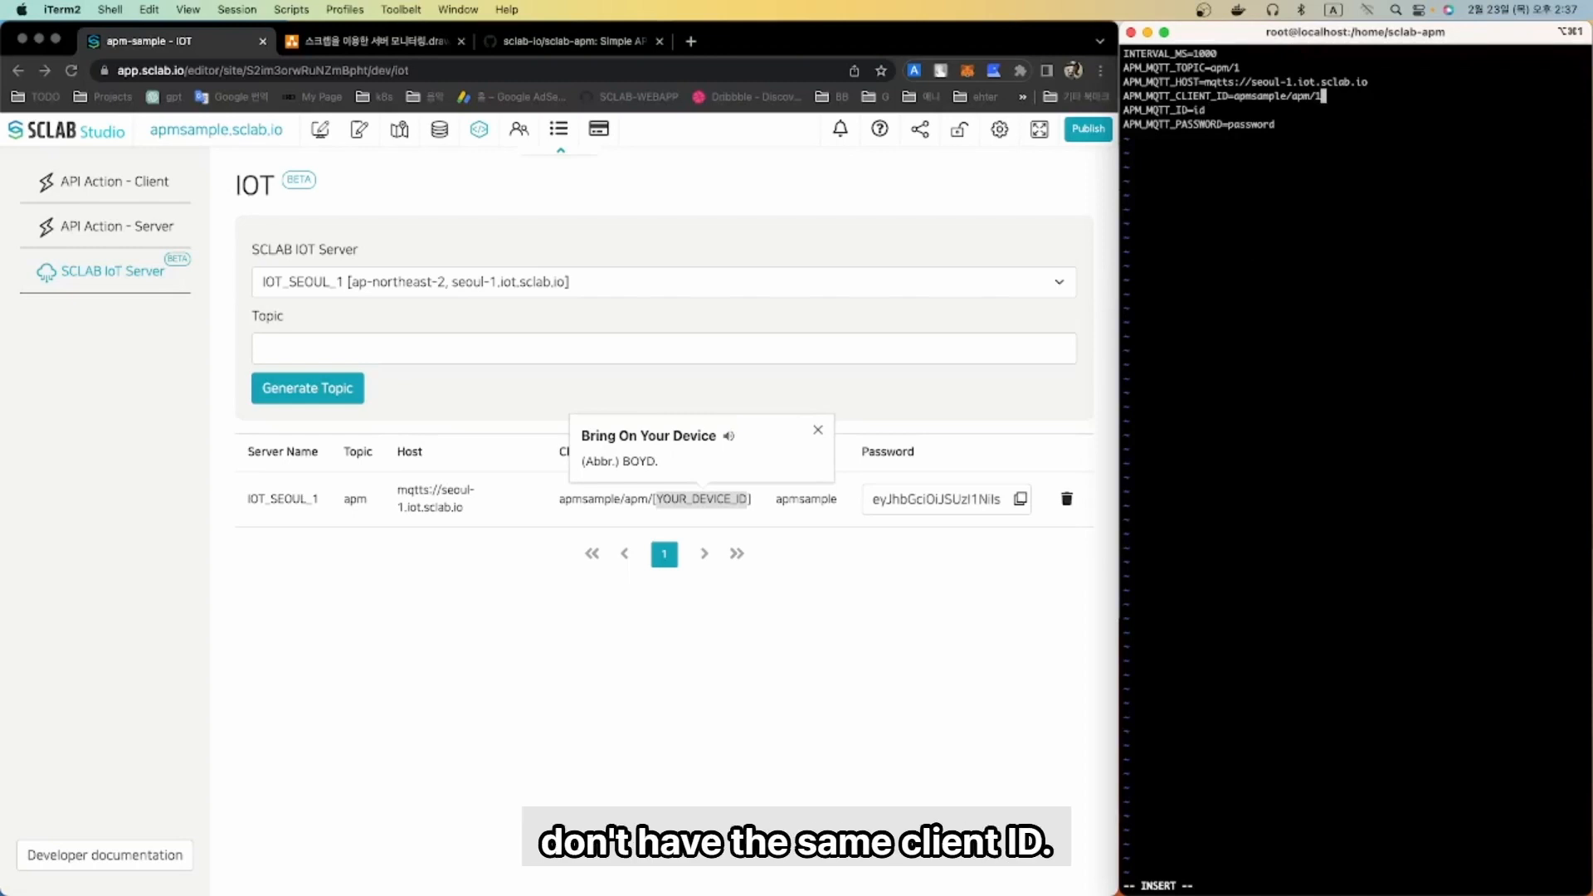
- Replace the placeholder value of APM_MQTT_ID with the ID apmsample copied from the apm topic's row
key("Down")
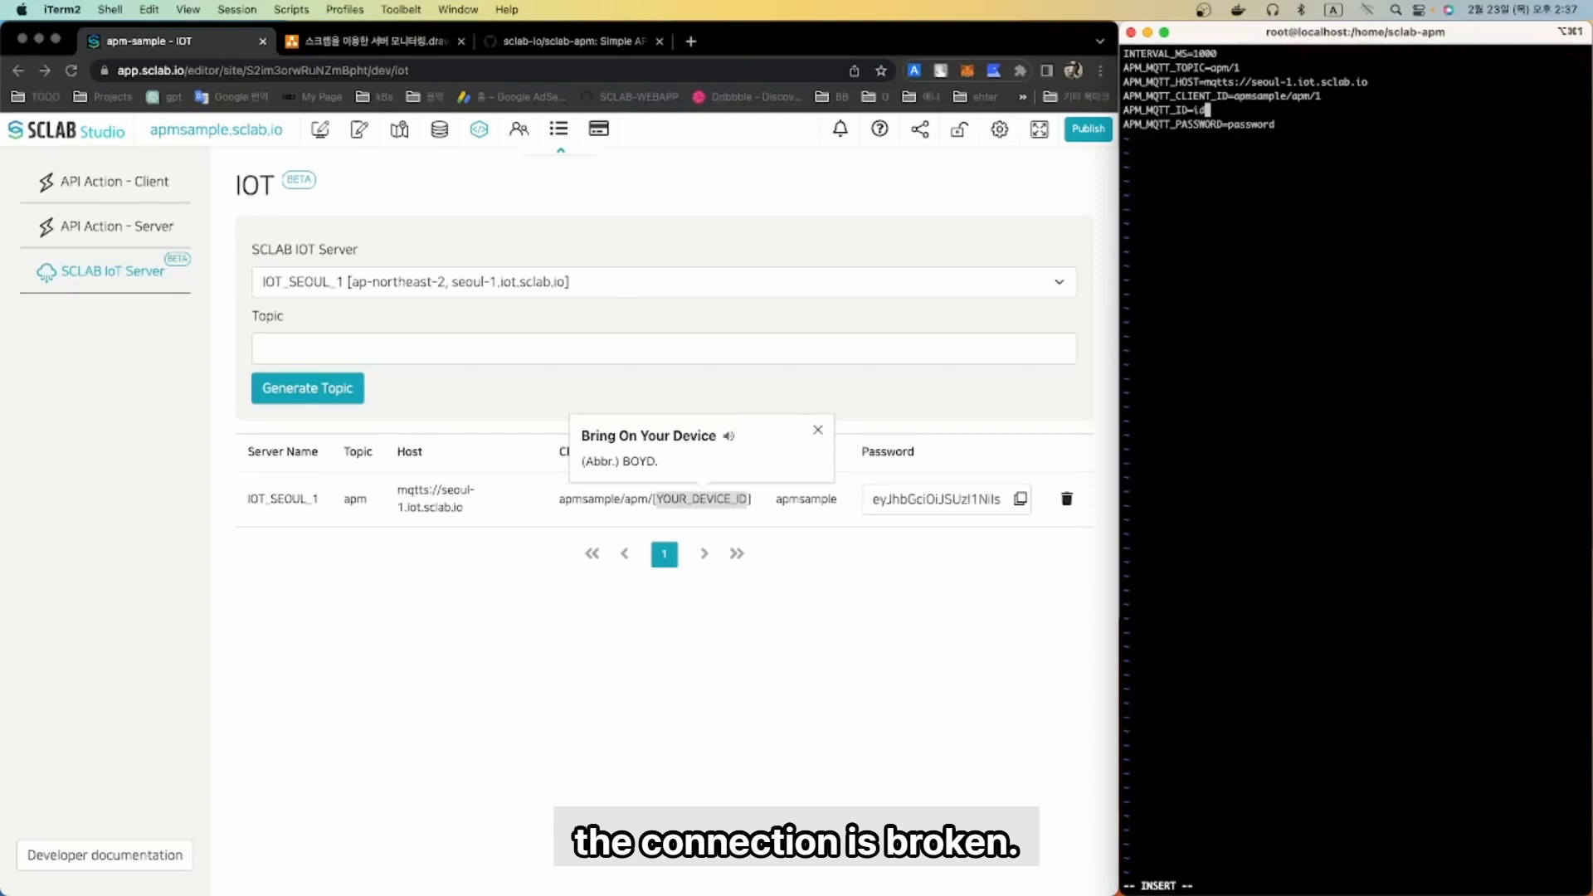
key("BackSpace")
key("BackSpace")
left_click(843, 591)
double_click(801, 499)
key("super+c")
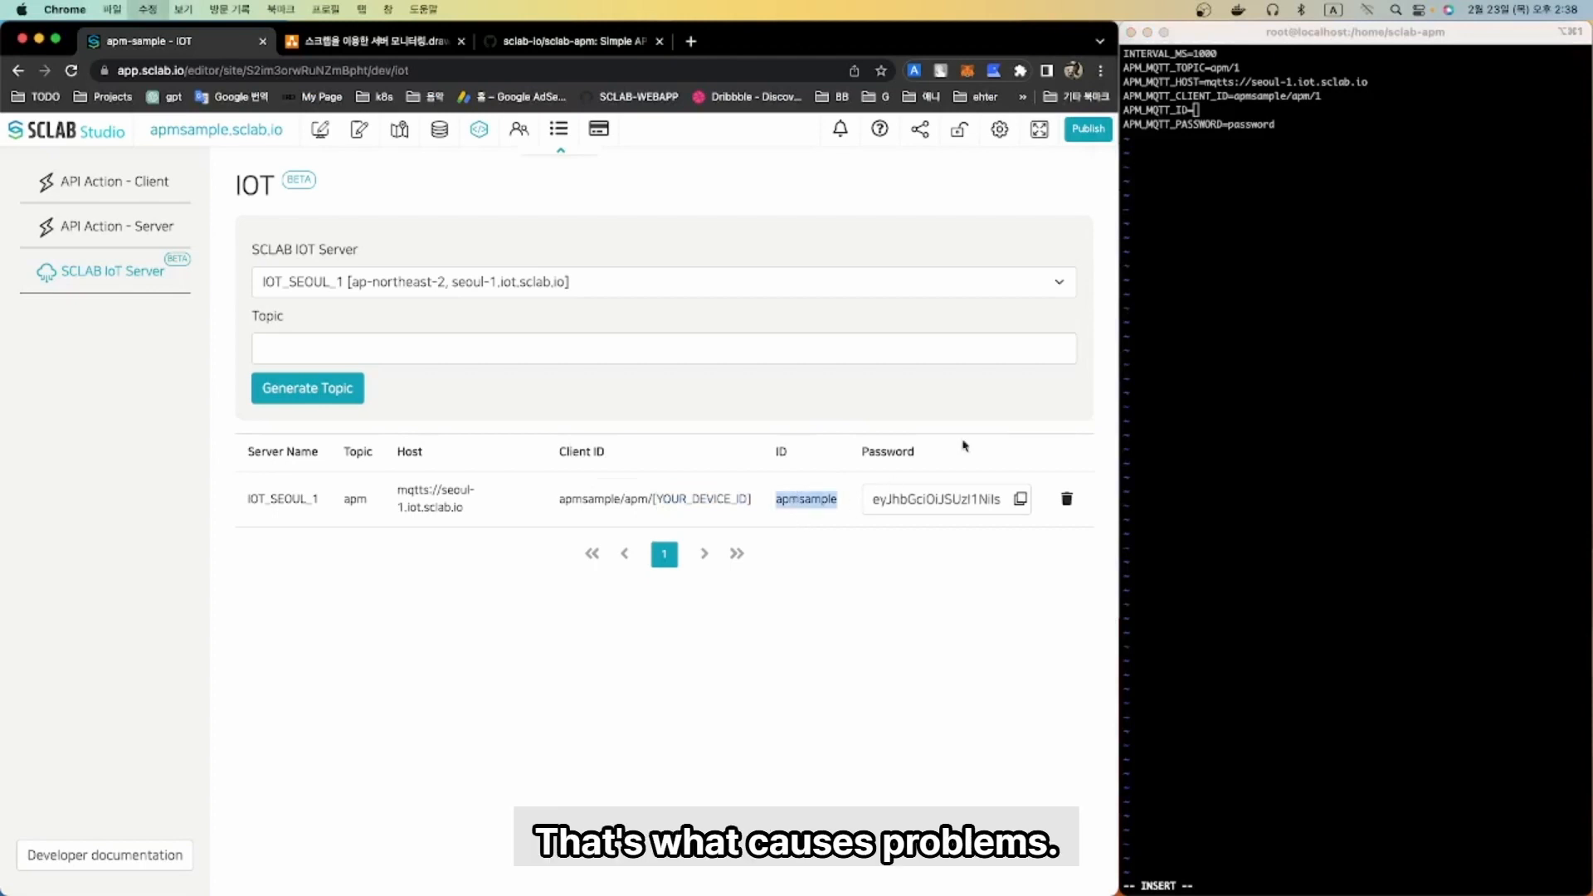
left_click(1191, 178)
key("super+v")
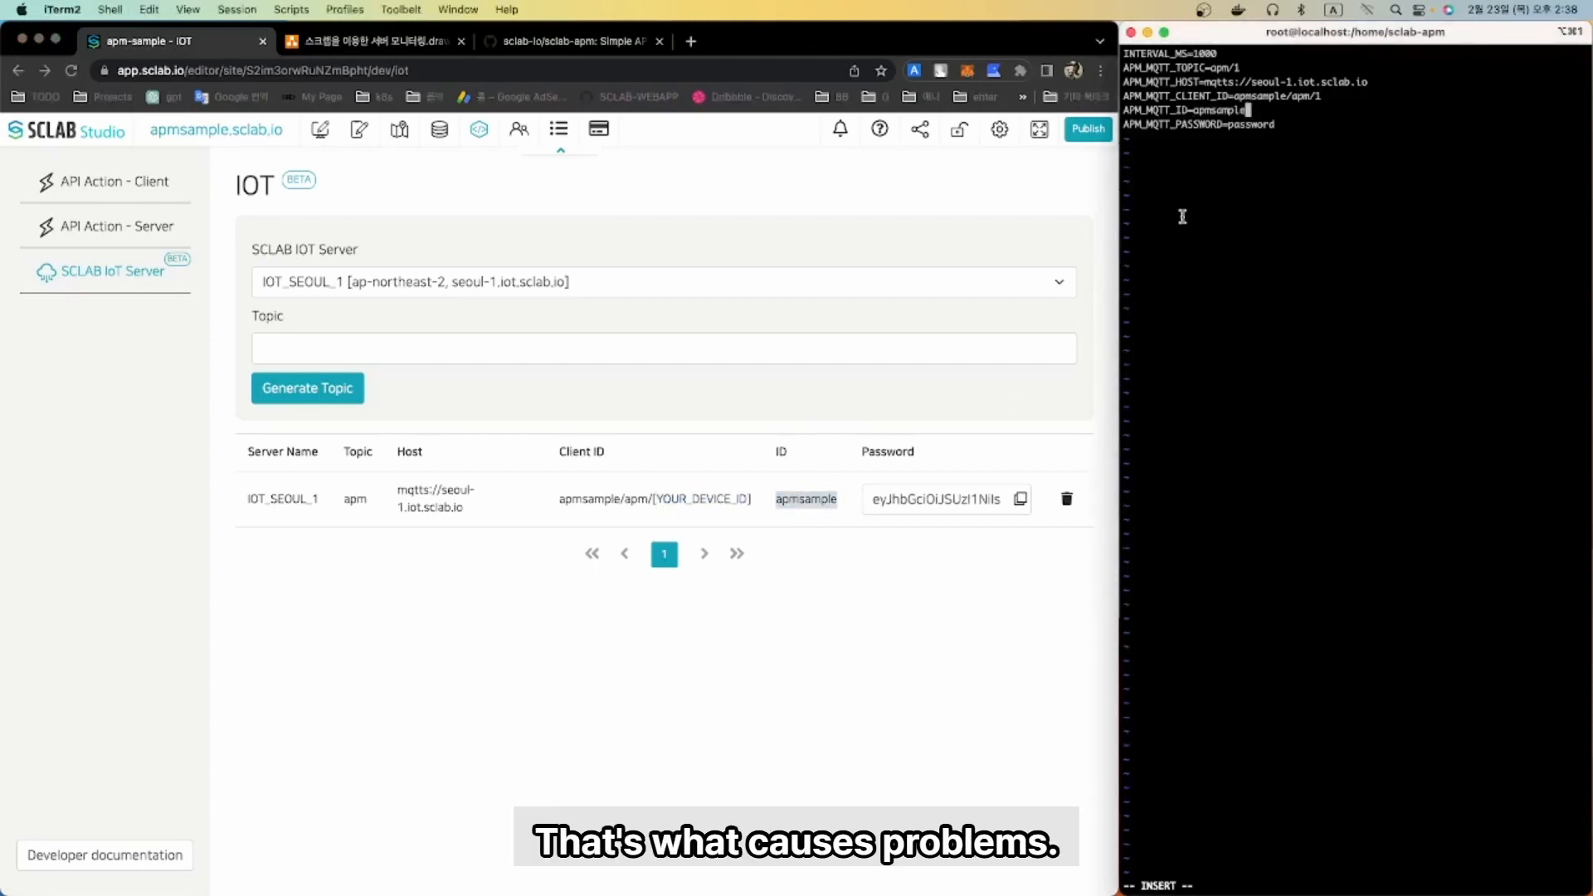
- Copy the apm topic's password and paste it over the placeholder value of APM_MQTT_PASSWORD
left_click(914, 581)
left_click(1022, 501)
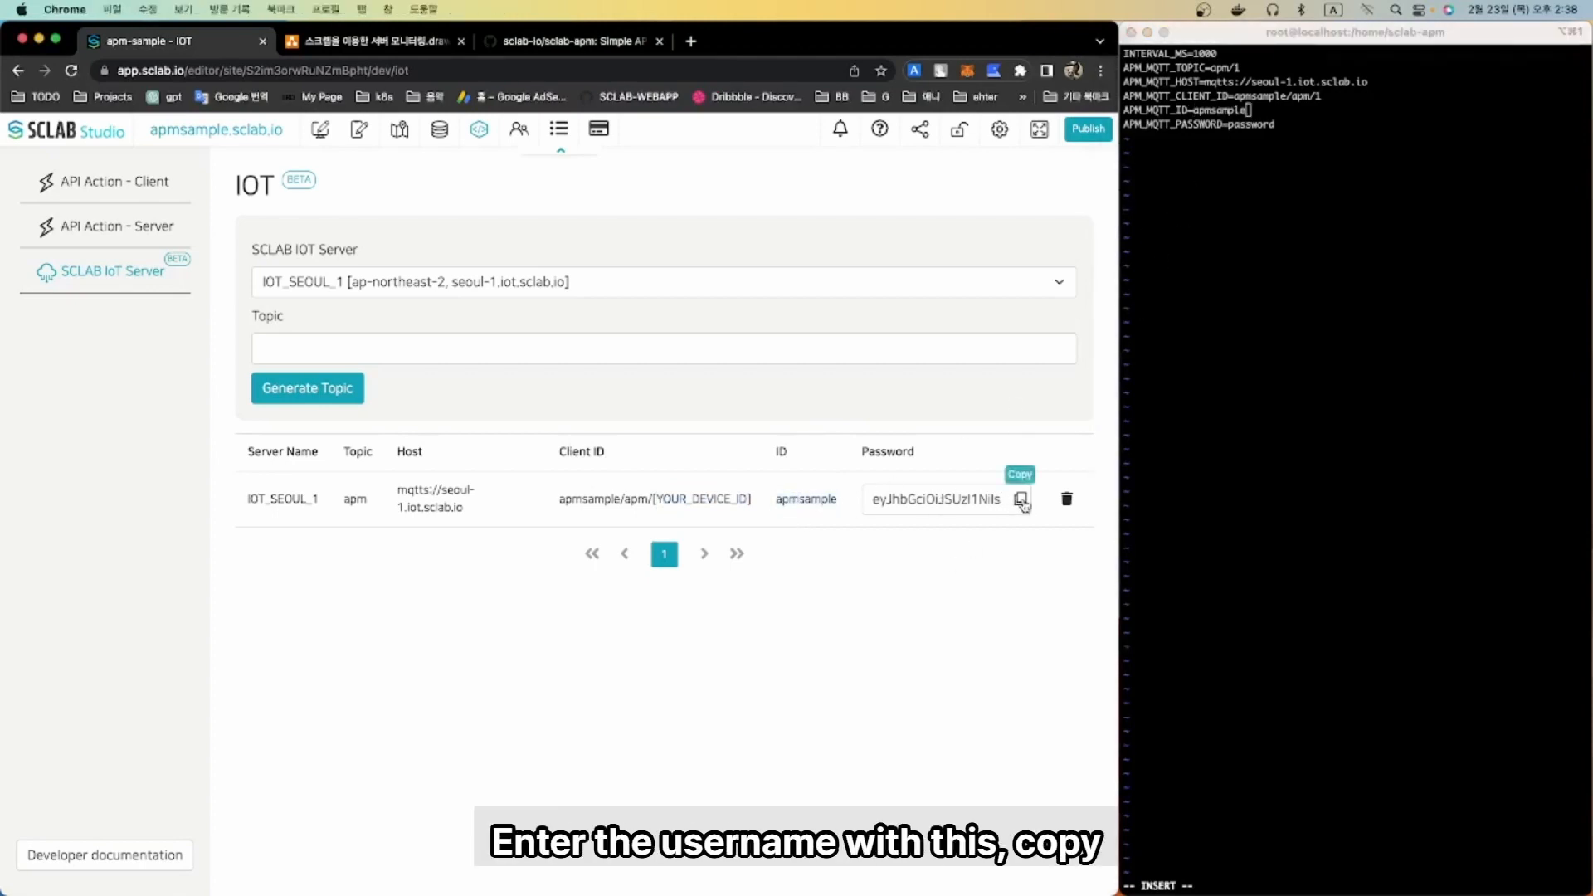
left_click(1192, 320)
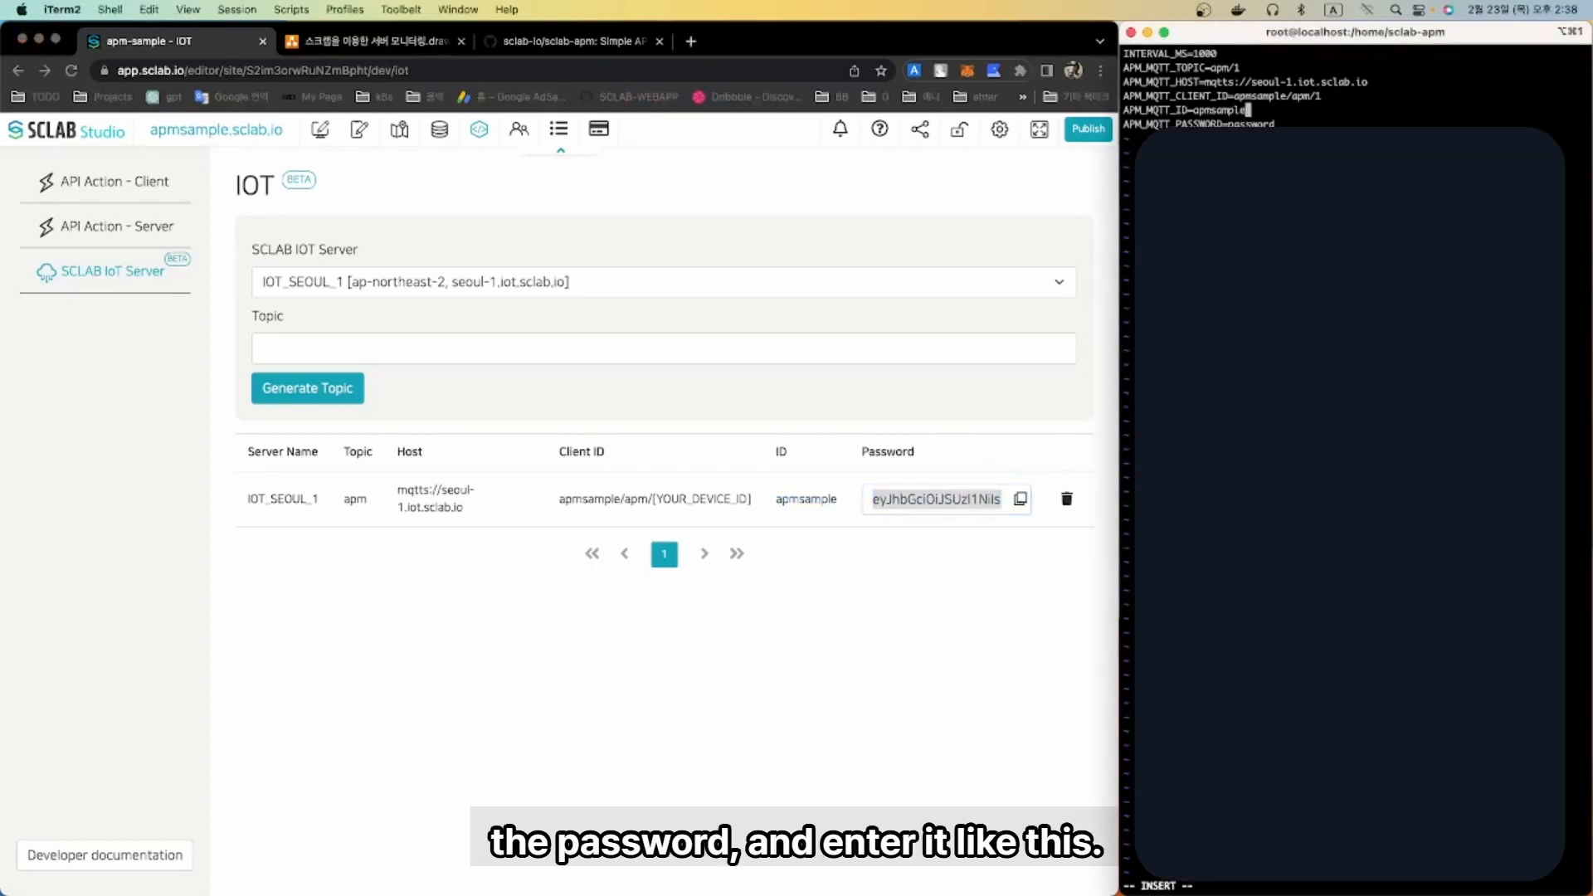
key("Down")
key("Right")
key("Right")
key("Right")
key("Right")
key("BackSpace")
key("BackSpace")
key("BackSpace")
key("BackSpace")
key("BackSpace")
key("BackSpace")
key("super+v")
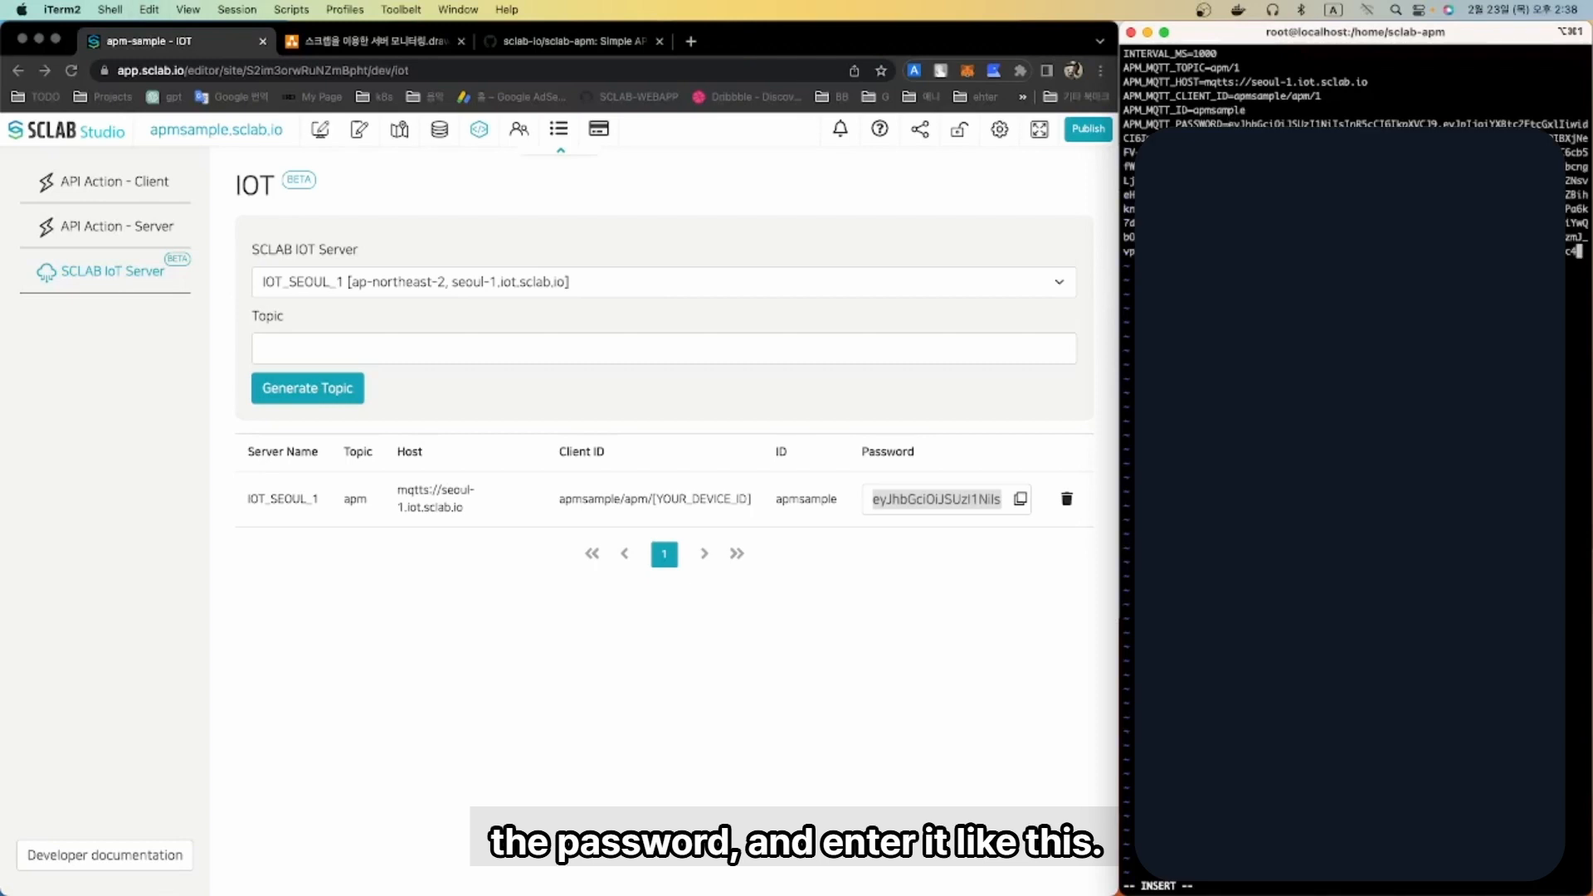
- Save the .env file, leave the editor with :wq and print the file's contents with cat .env
key("Escape")
type(":")
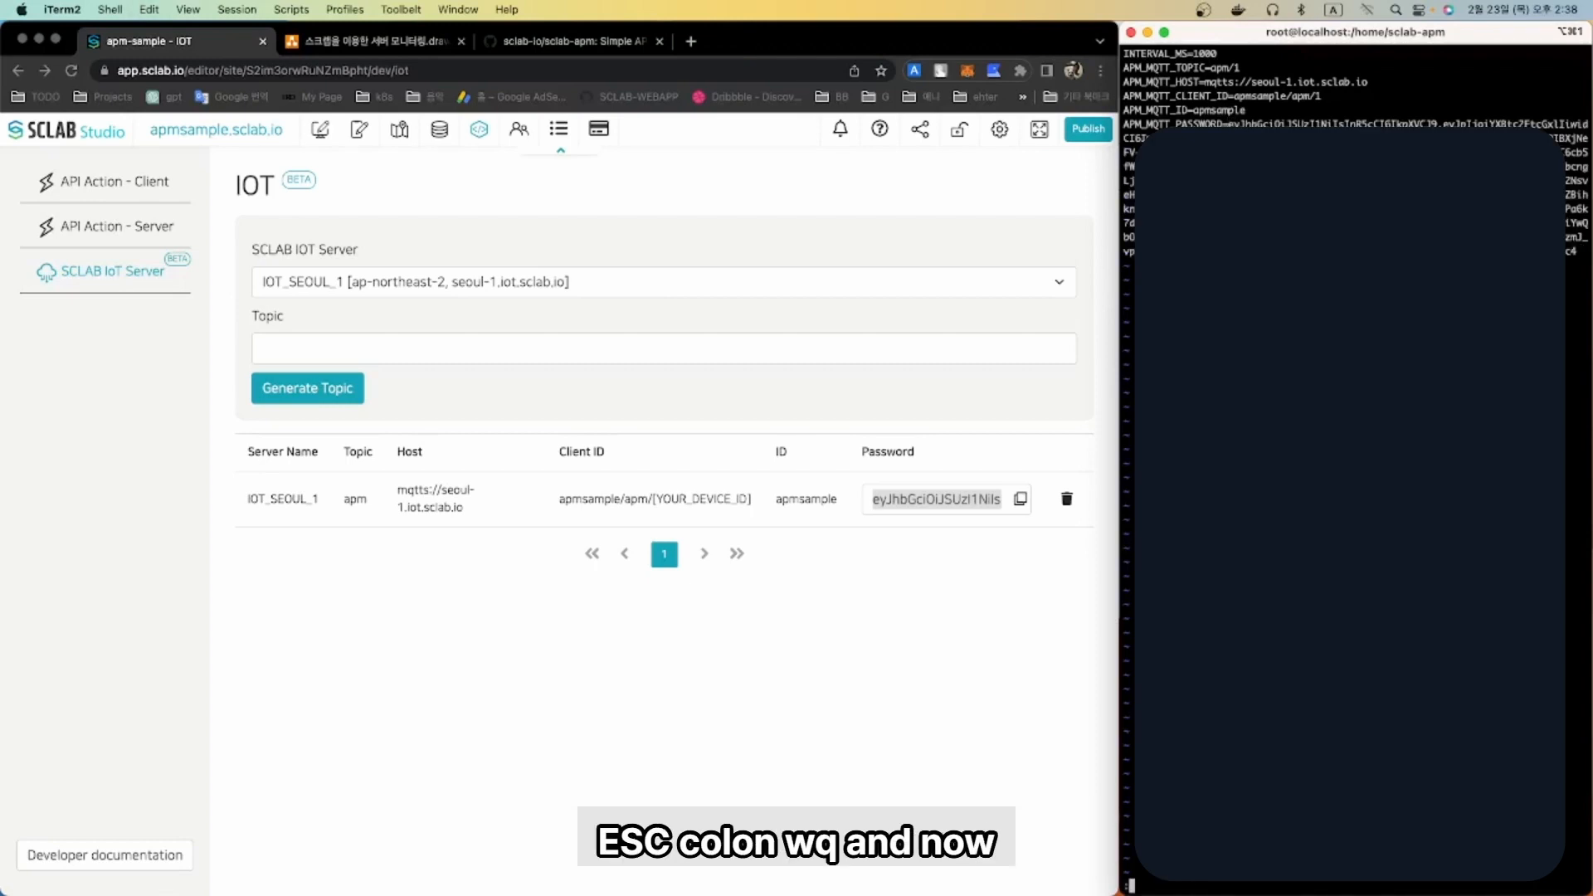
type("wq")
key("Return")
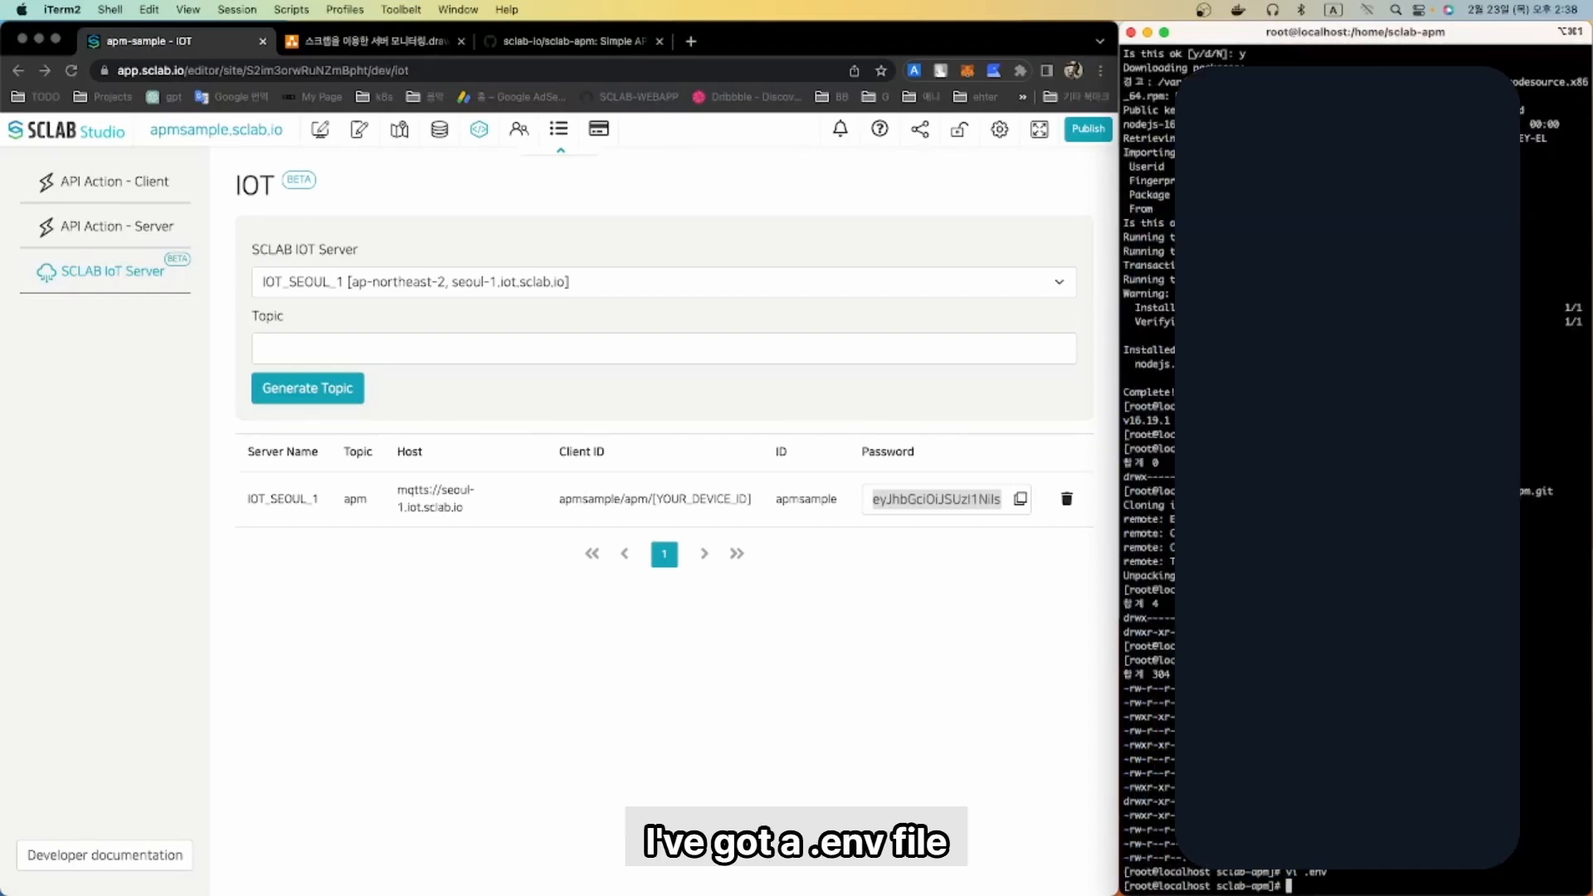
type("cat .env")
key("Return")
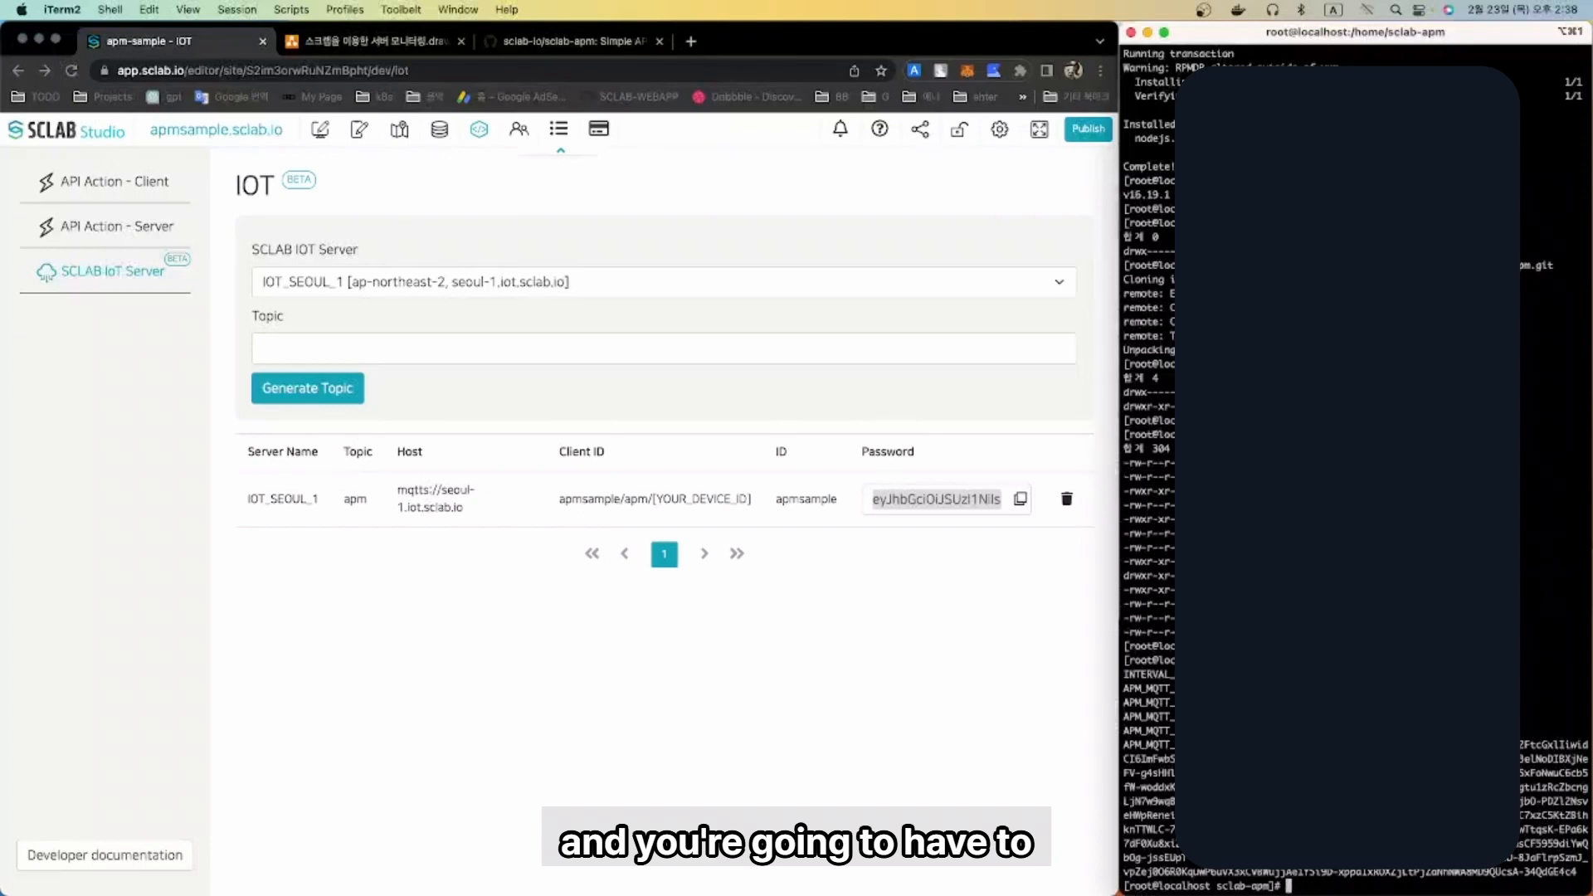
- Look up the build instruction in the sclab-apm README and run ./build.sh on the server
left_click(587, 43)
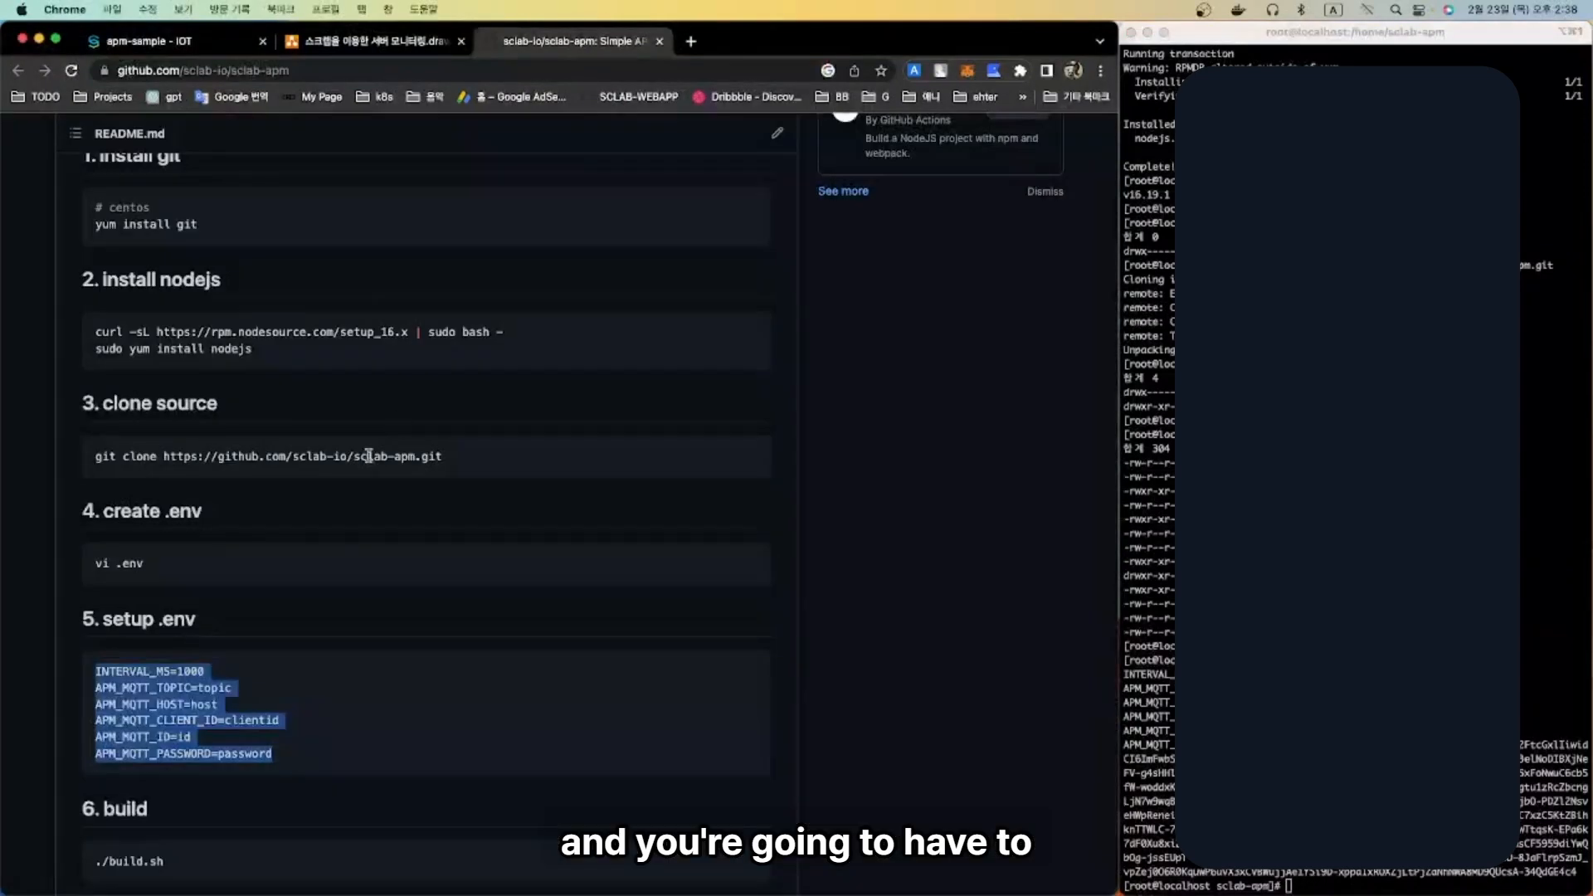
scroll(309, 612, "down", 5)
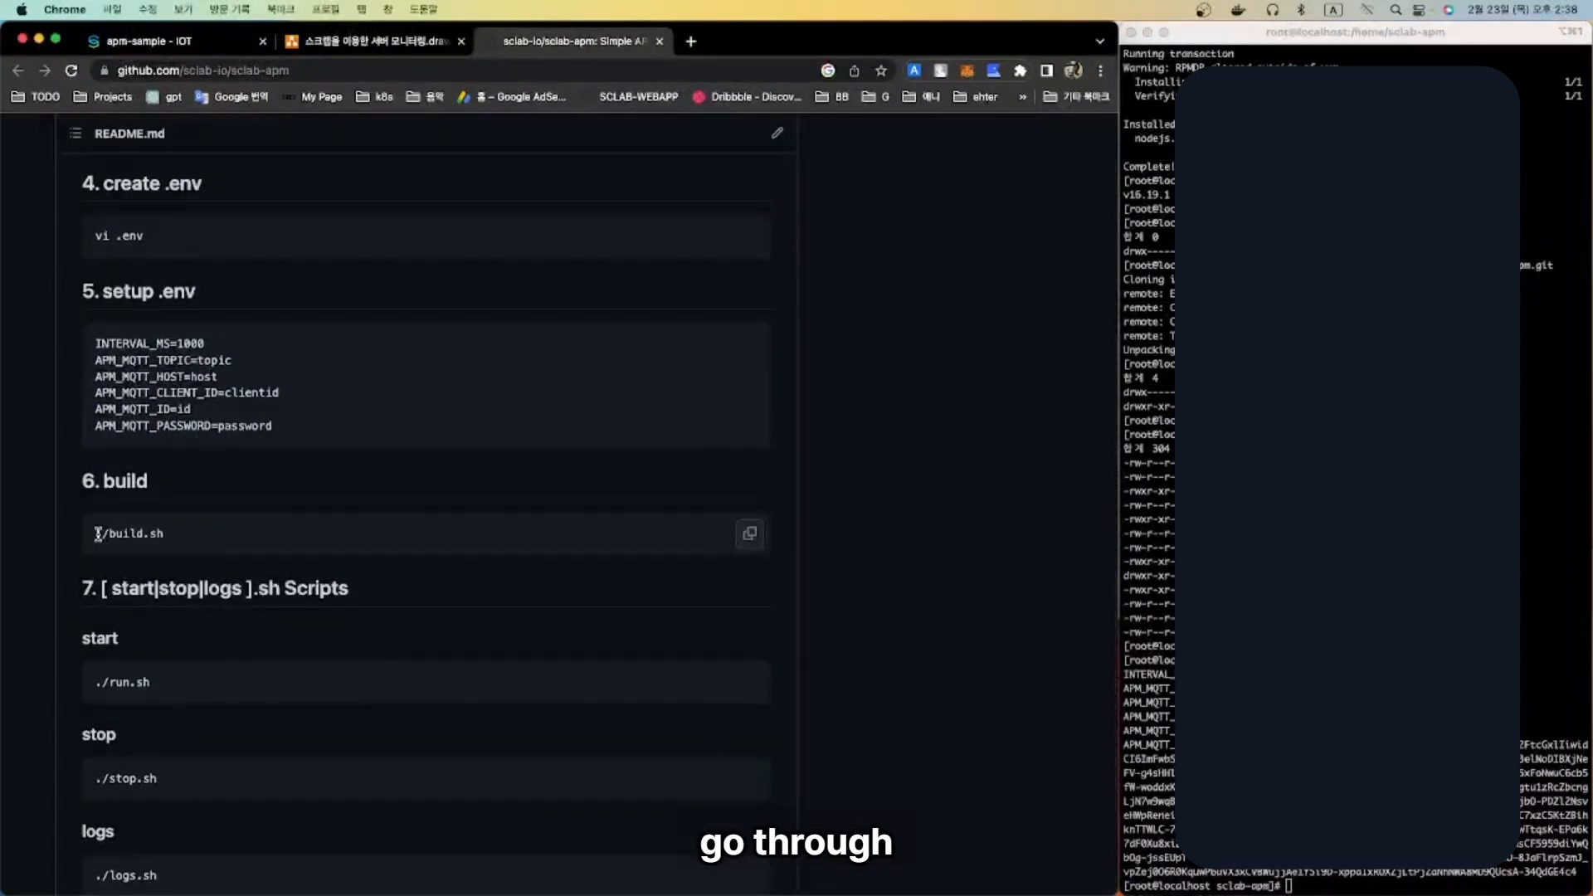
left_click(1162, 762)
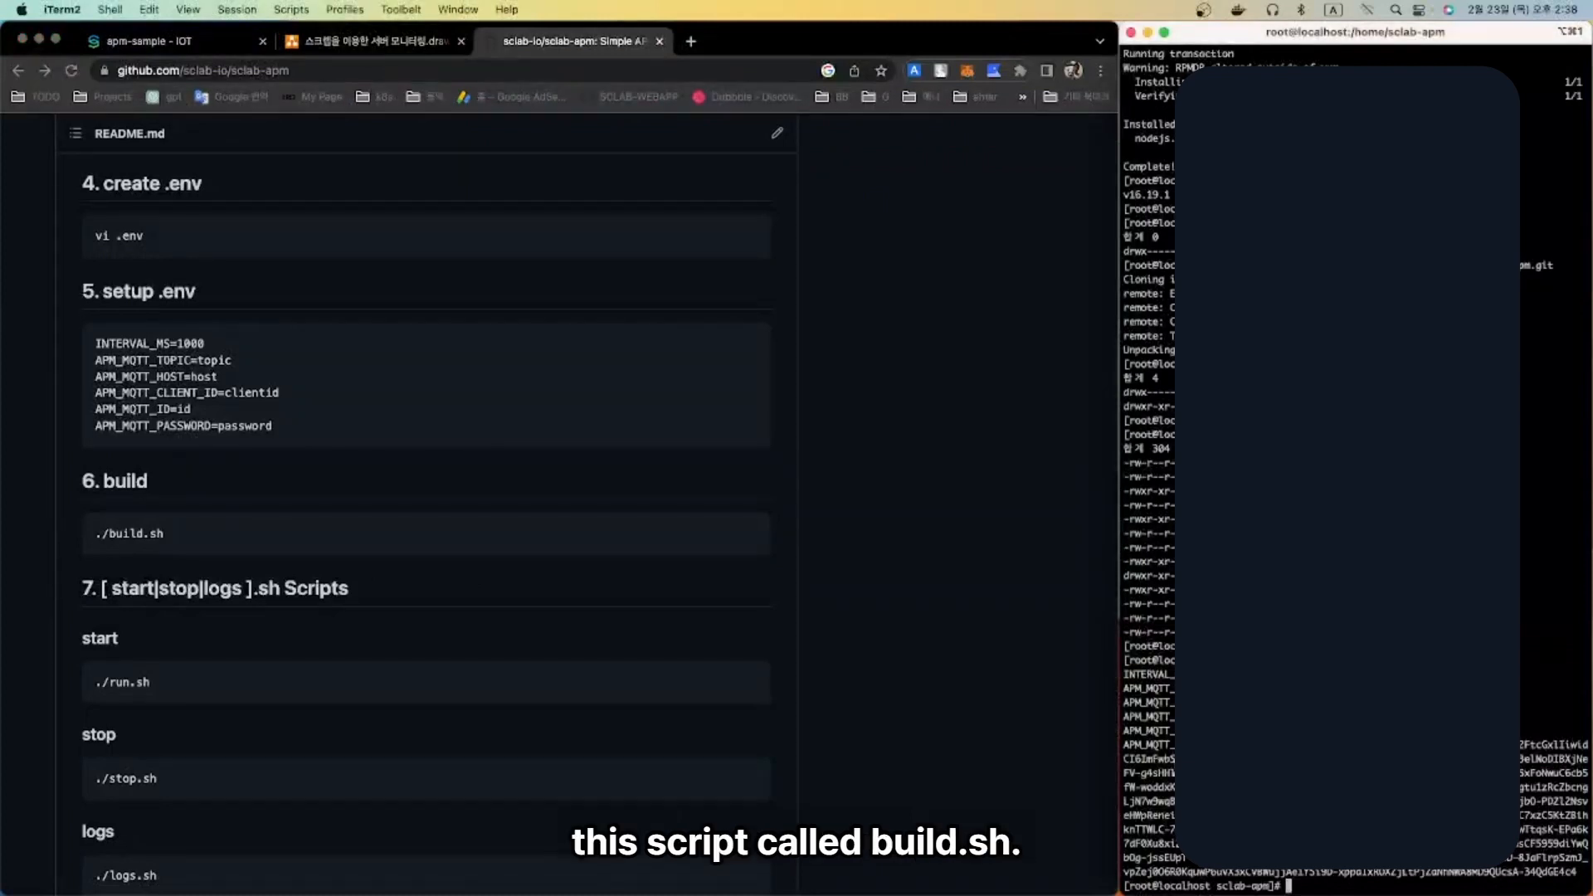
type("./build.sh")
key("Return")
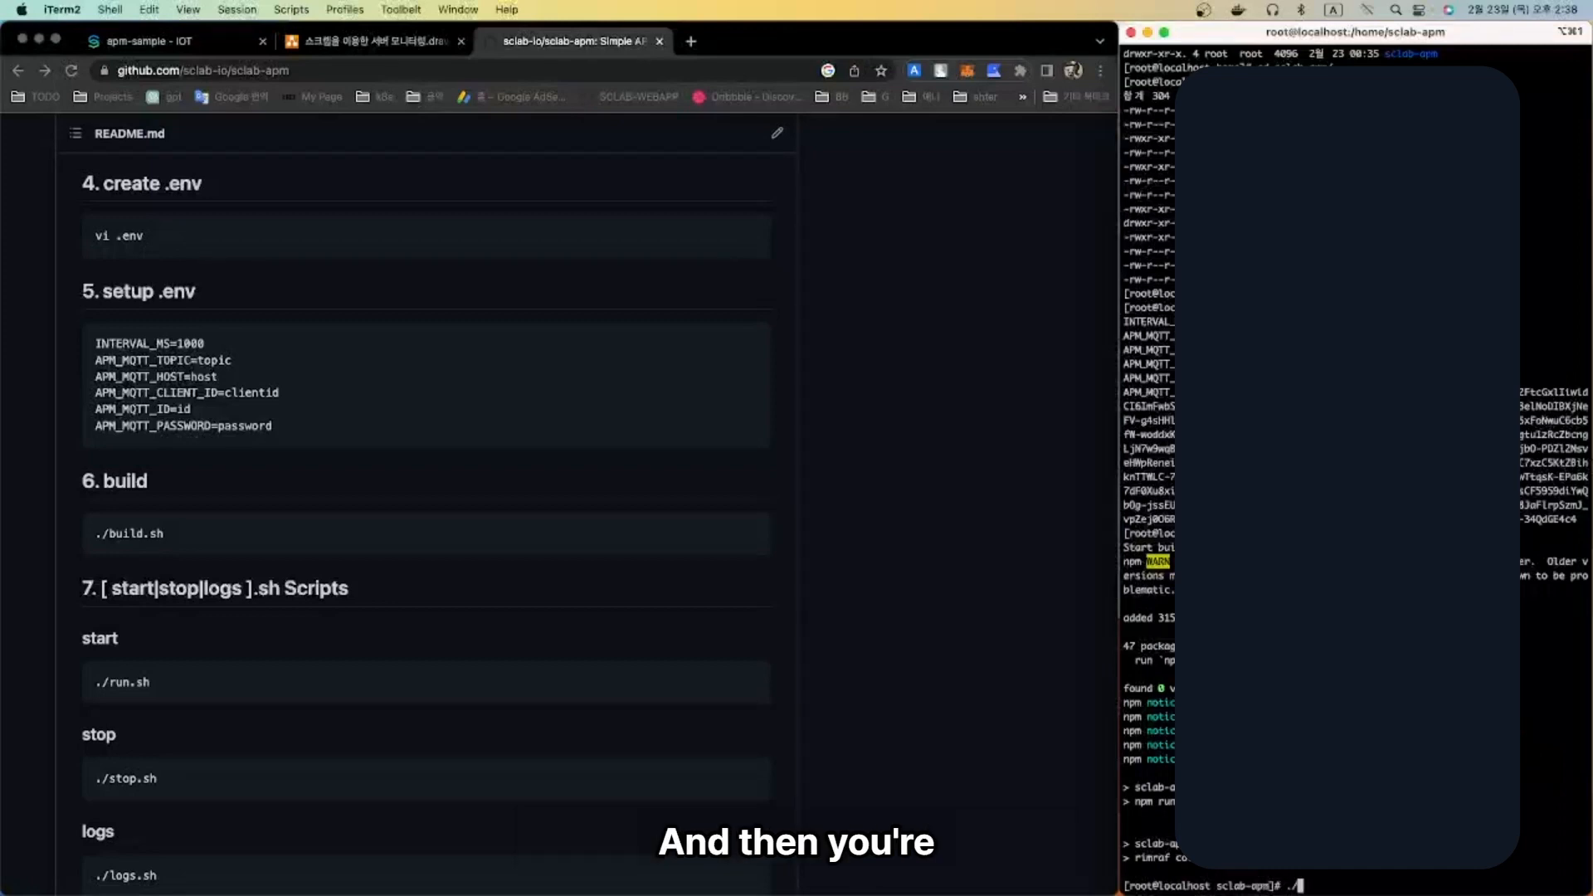
- Start the sclab-apm agent with ./run.sh and display its log output with ./logs.sh
type("./star")
key("BackSpace")
key("BackSpace")
key("BackSpace")
key("BackSpace")
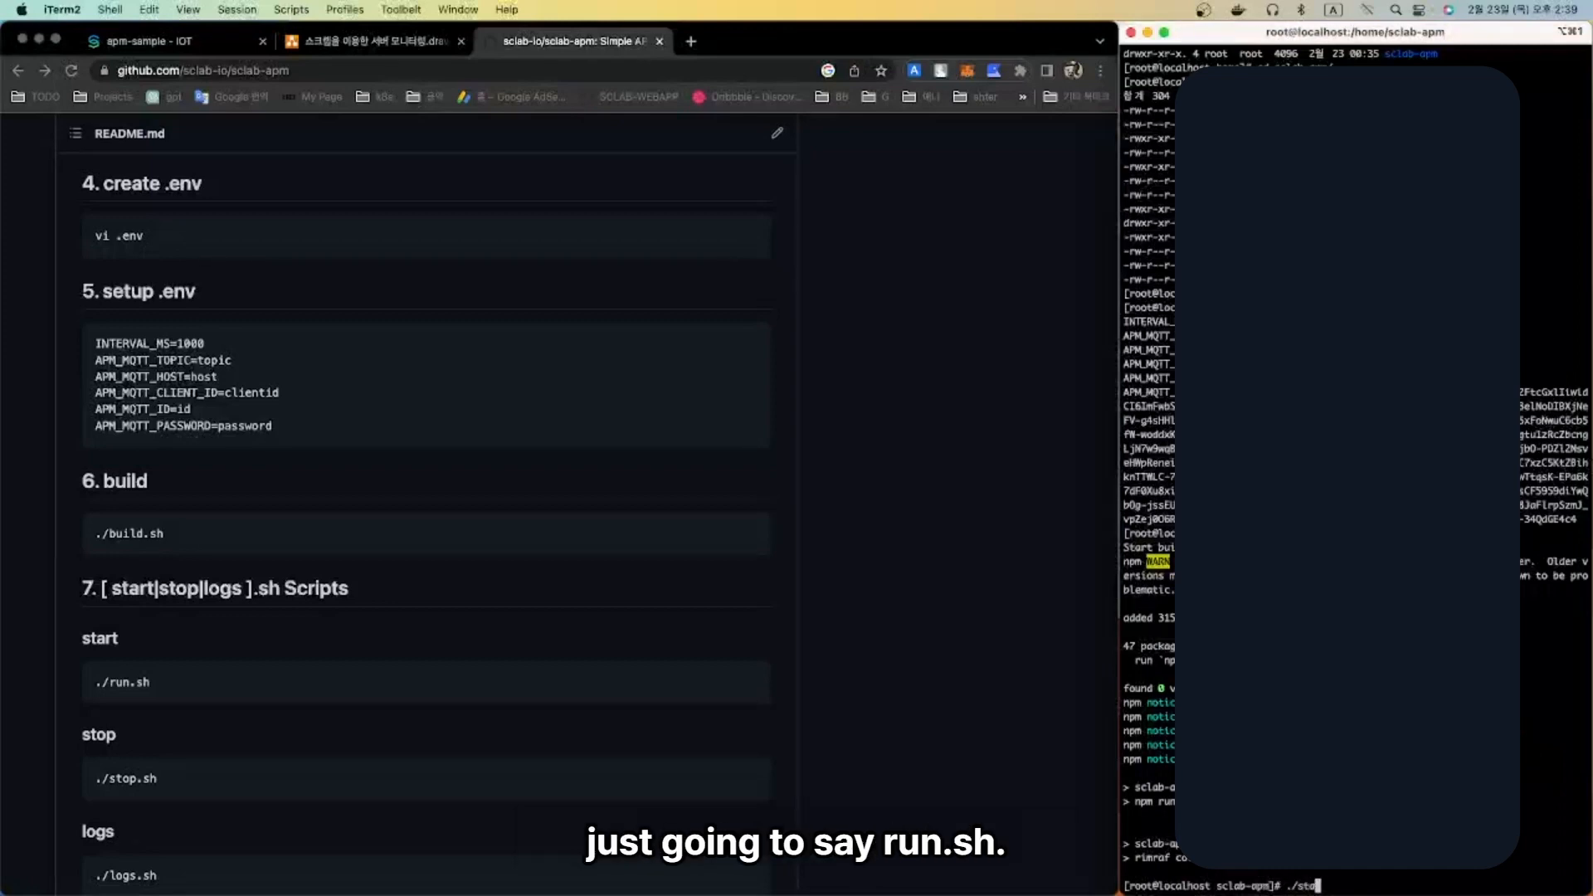
type("run.sh")
key("Return")
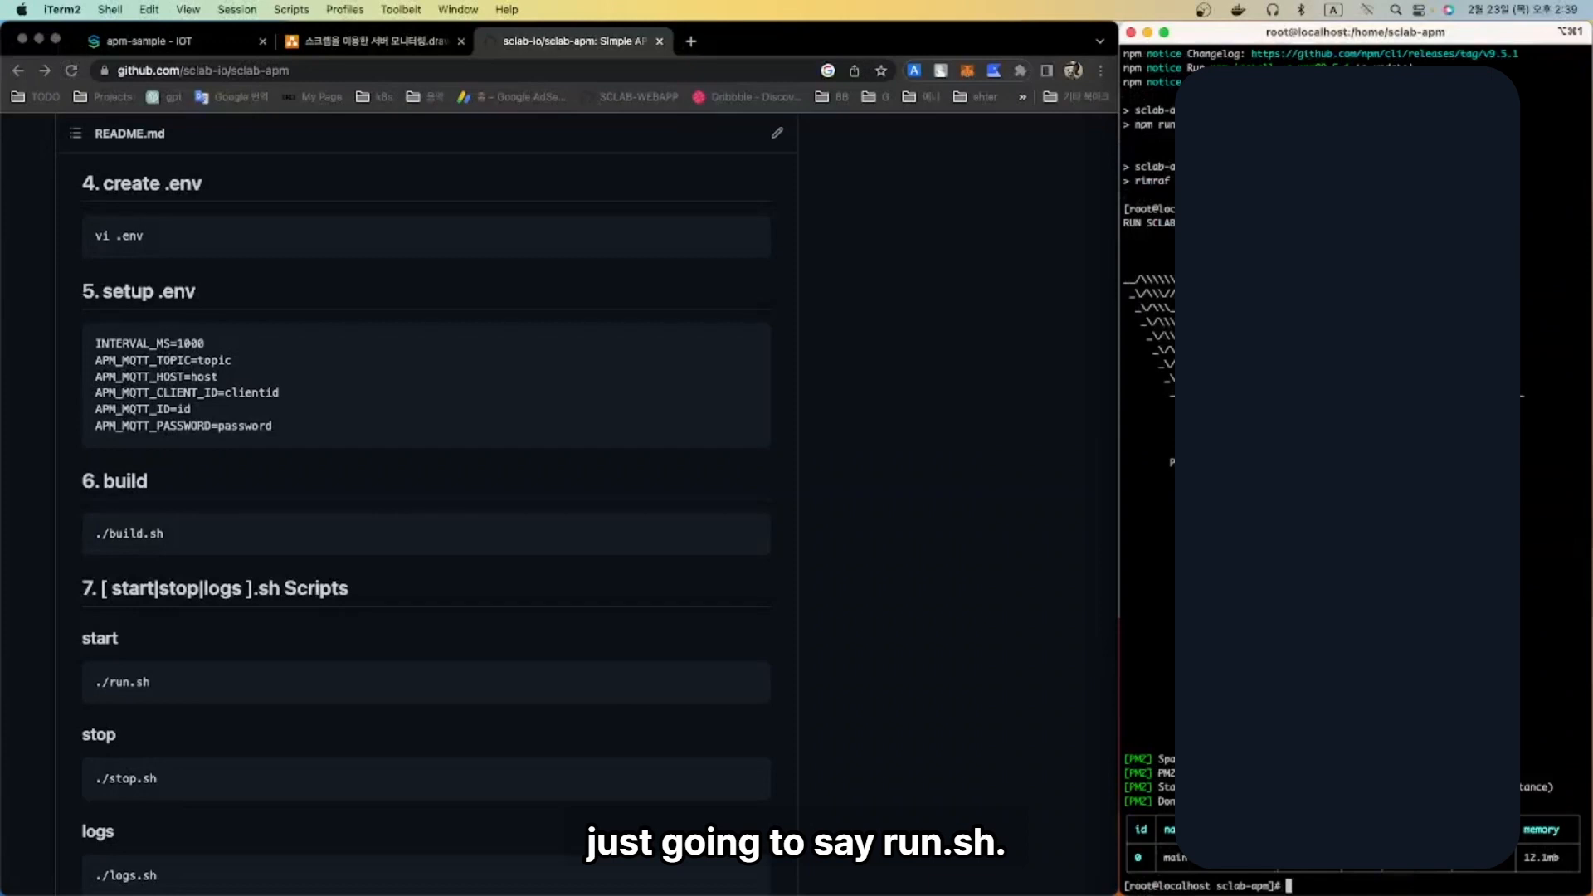
type("./logs.sh")
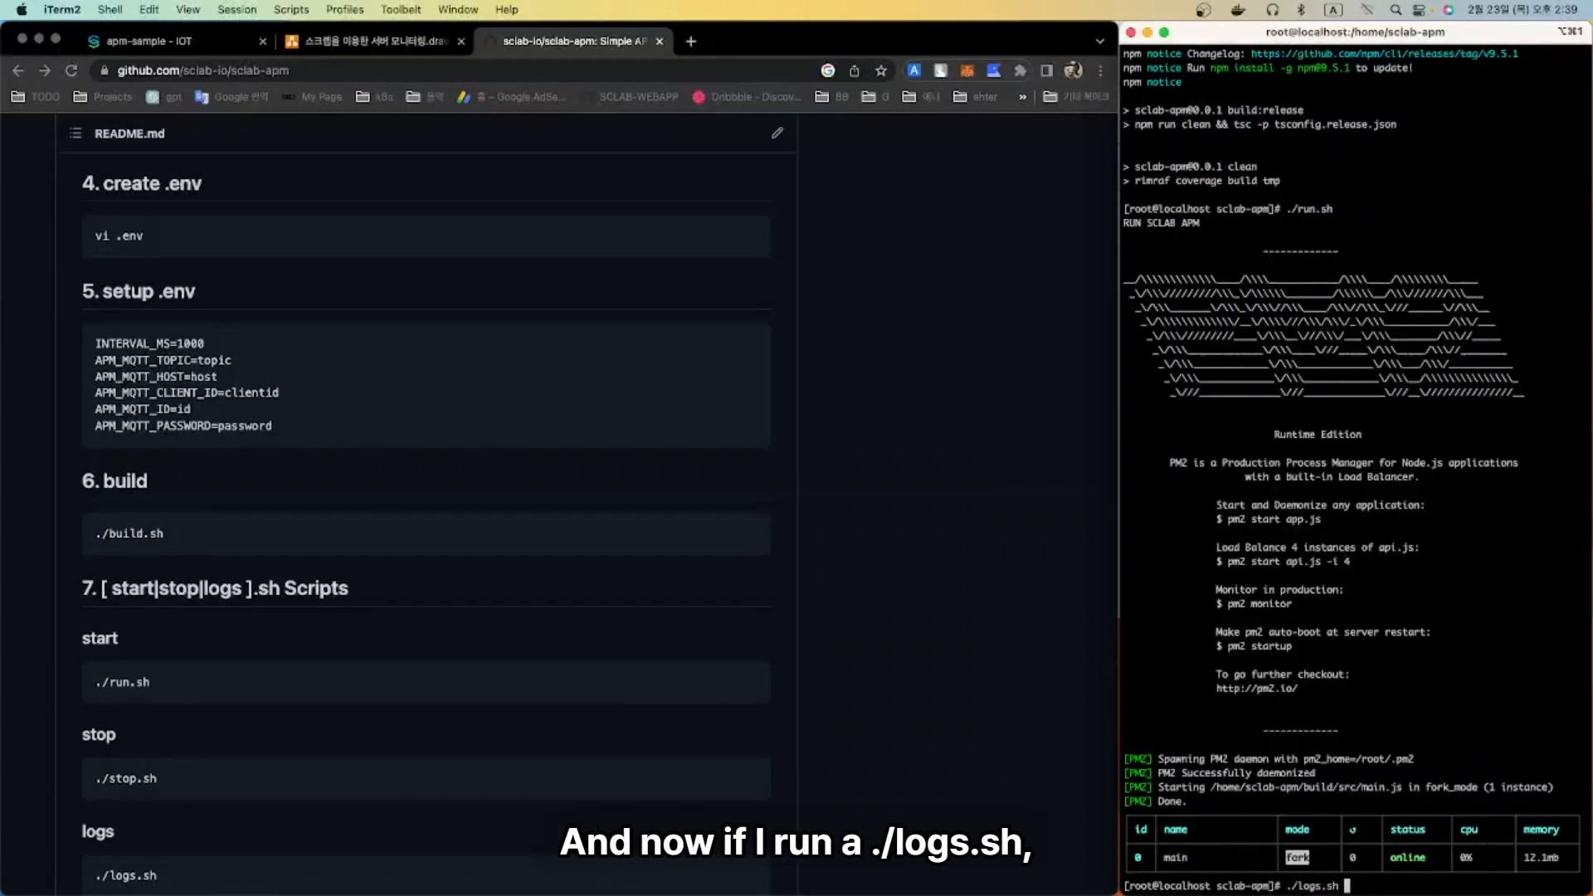
key("Return")
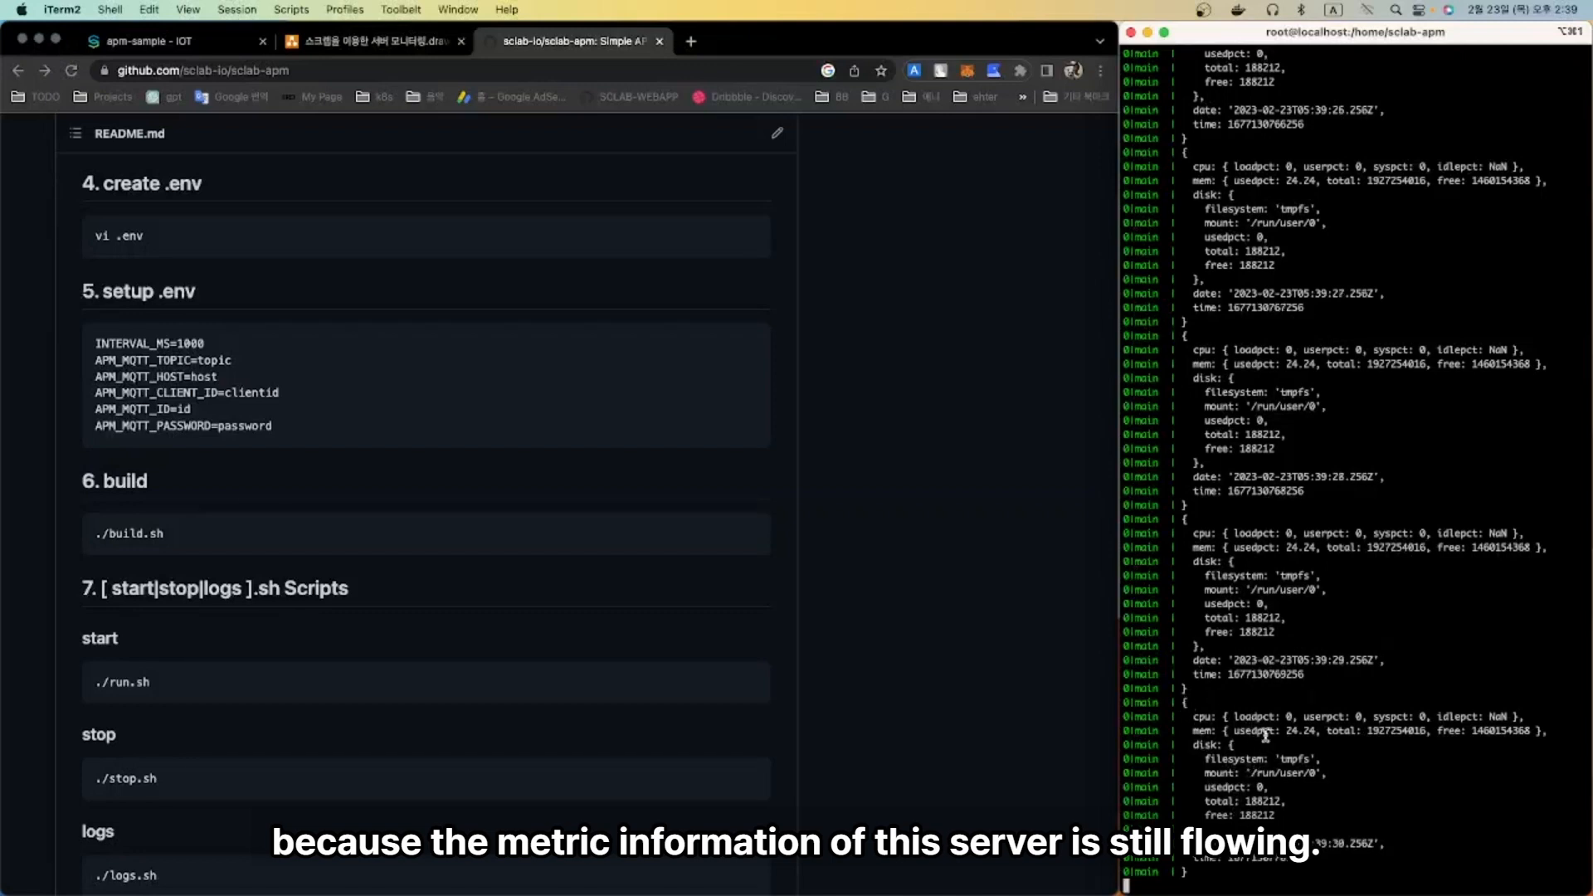
- Open the SCLAB IOT/IOT_SEOUL_1/apm broker in the SCLAB Studio data editor and connect it
left_click(158, 41)
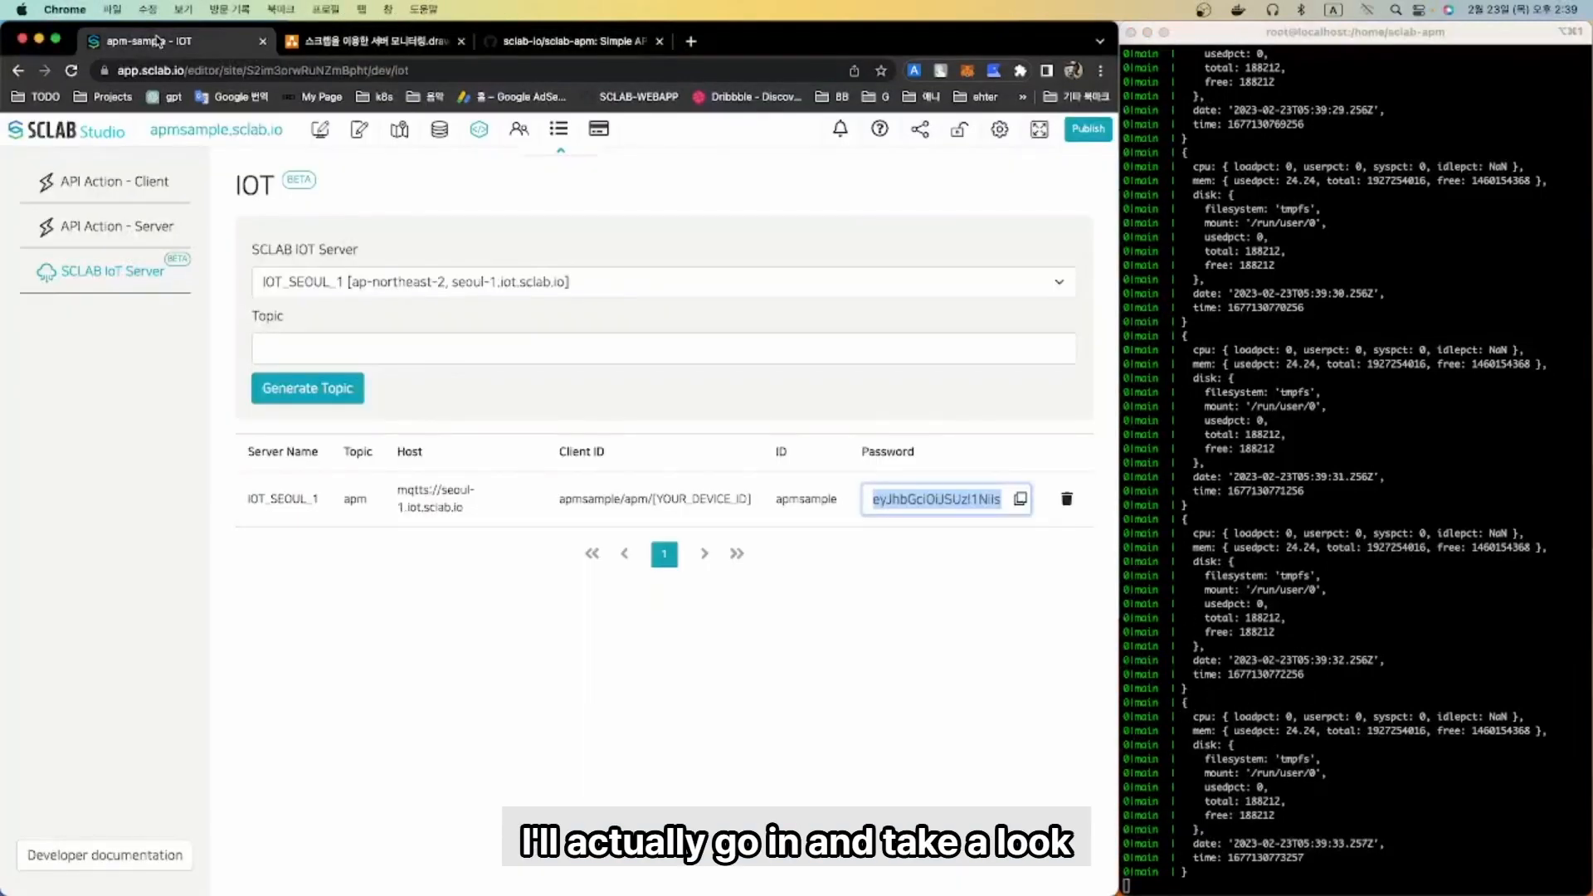
left_click(442, 140)
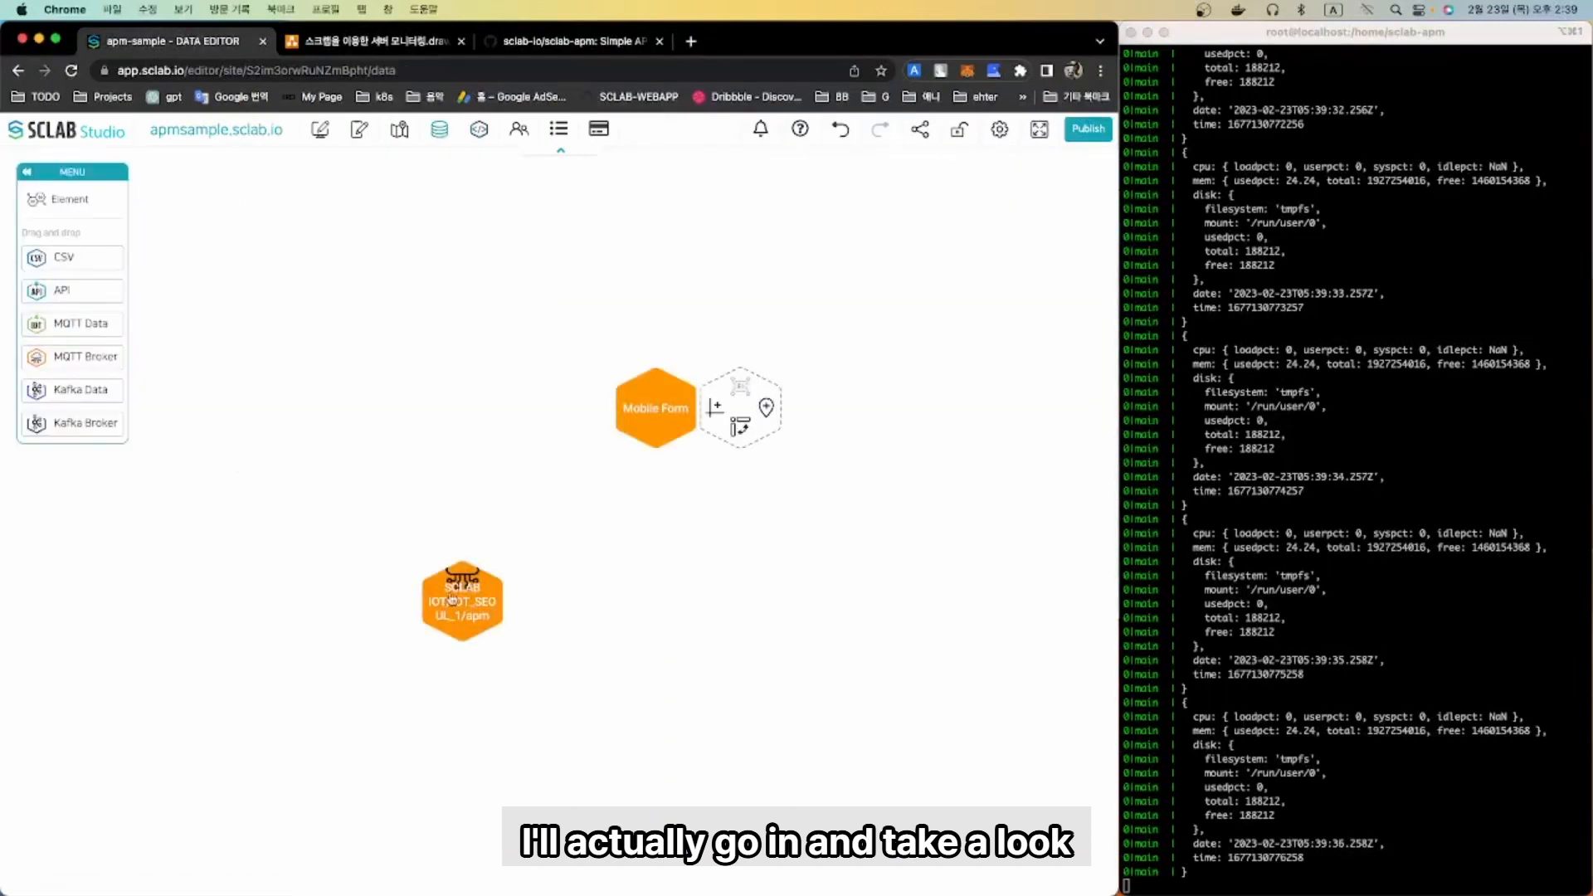
left_click(443, 660)
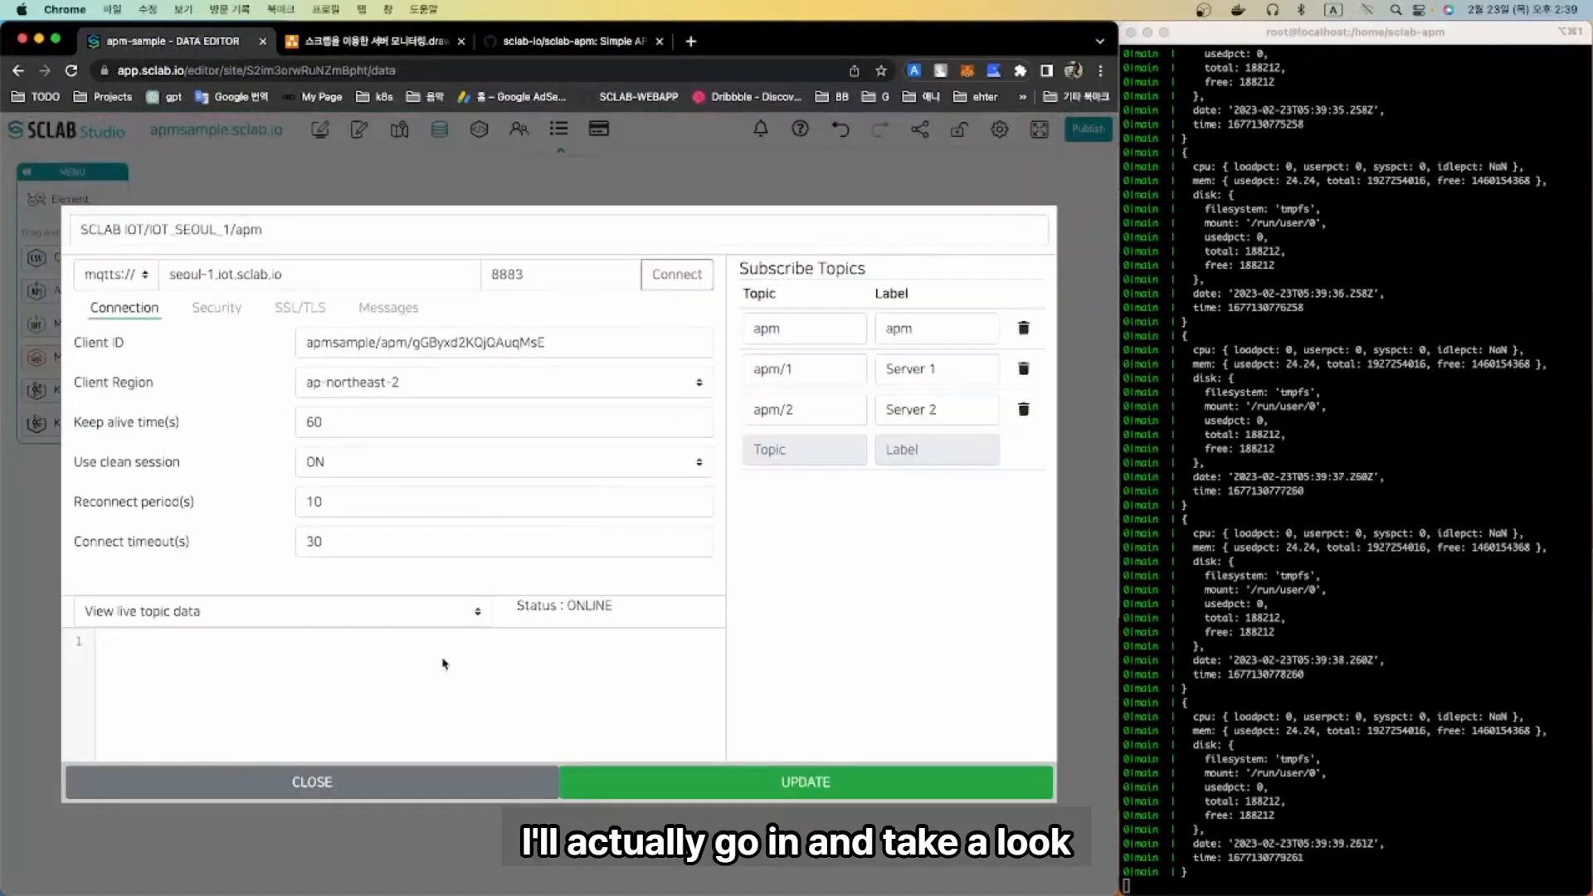
left_click(679, 276)
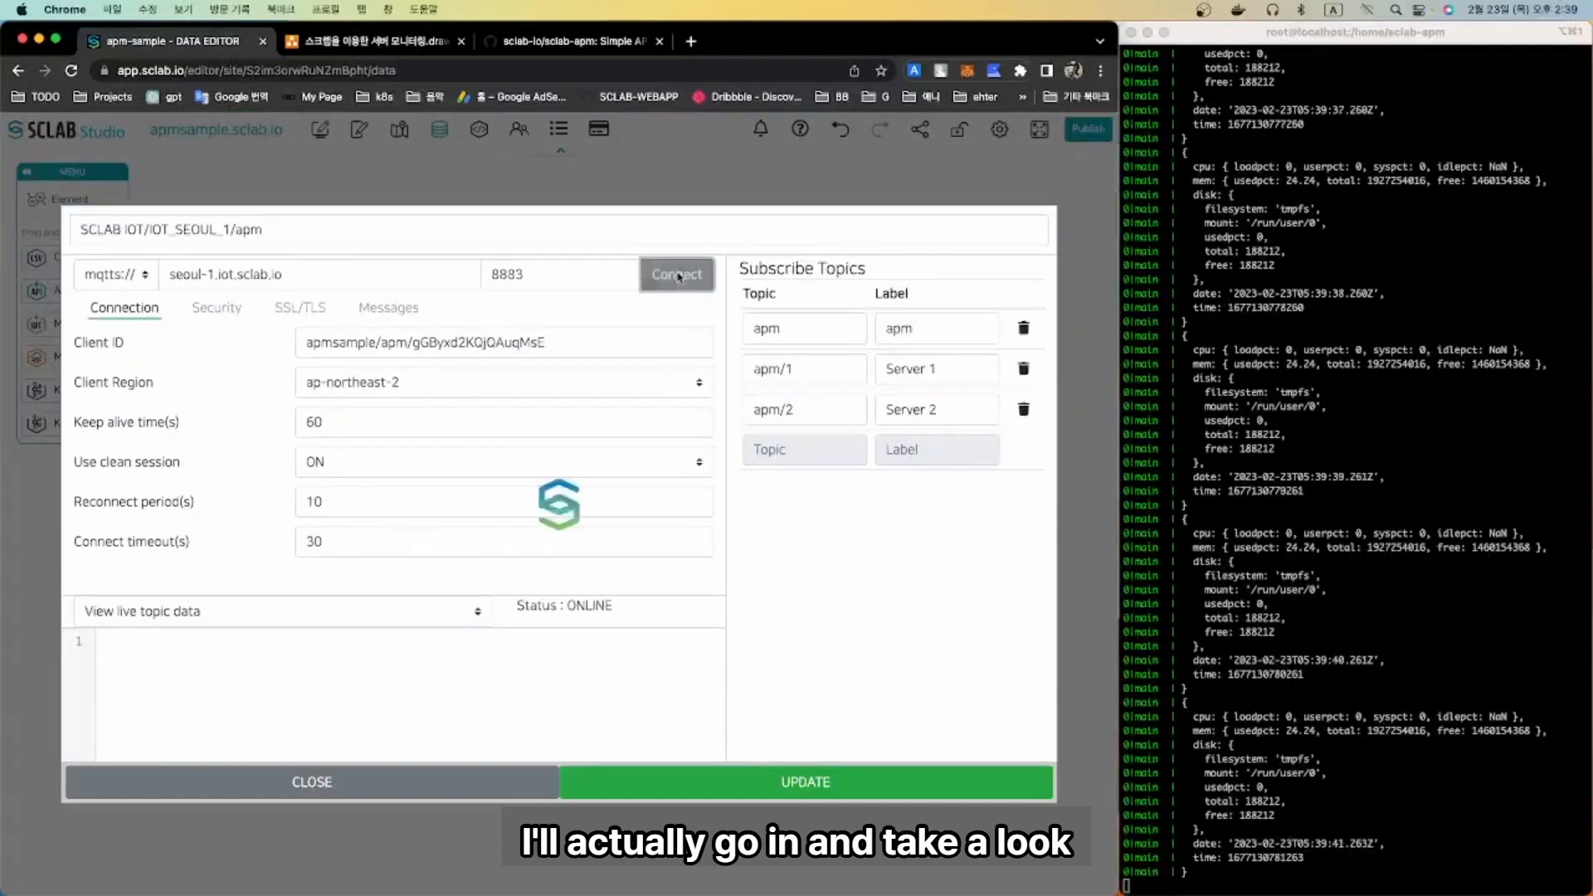
- View the broker's live topic data for Server 1, examine its metrics, and switch the live view to Server 2
left_click(383, 619)
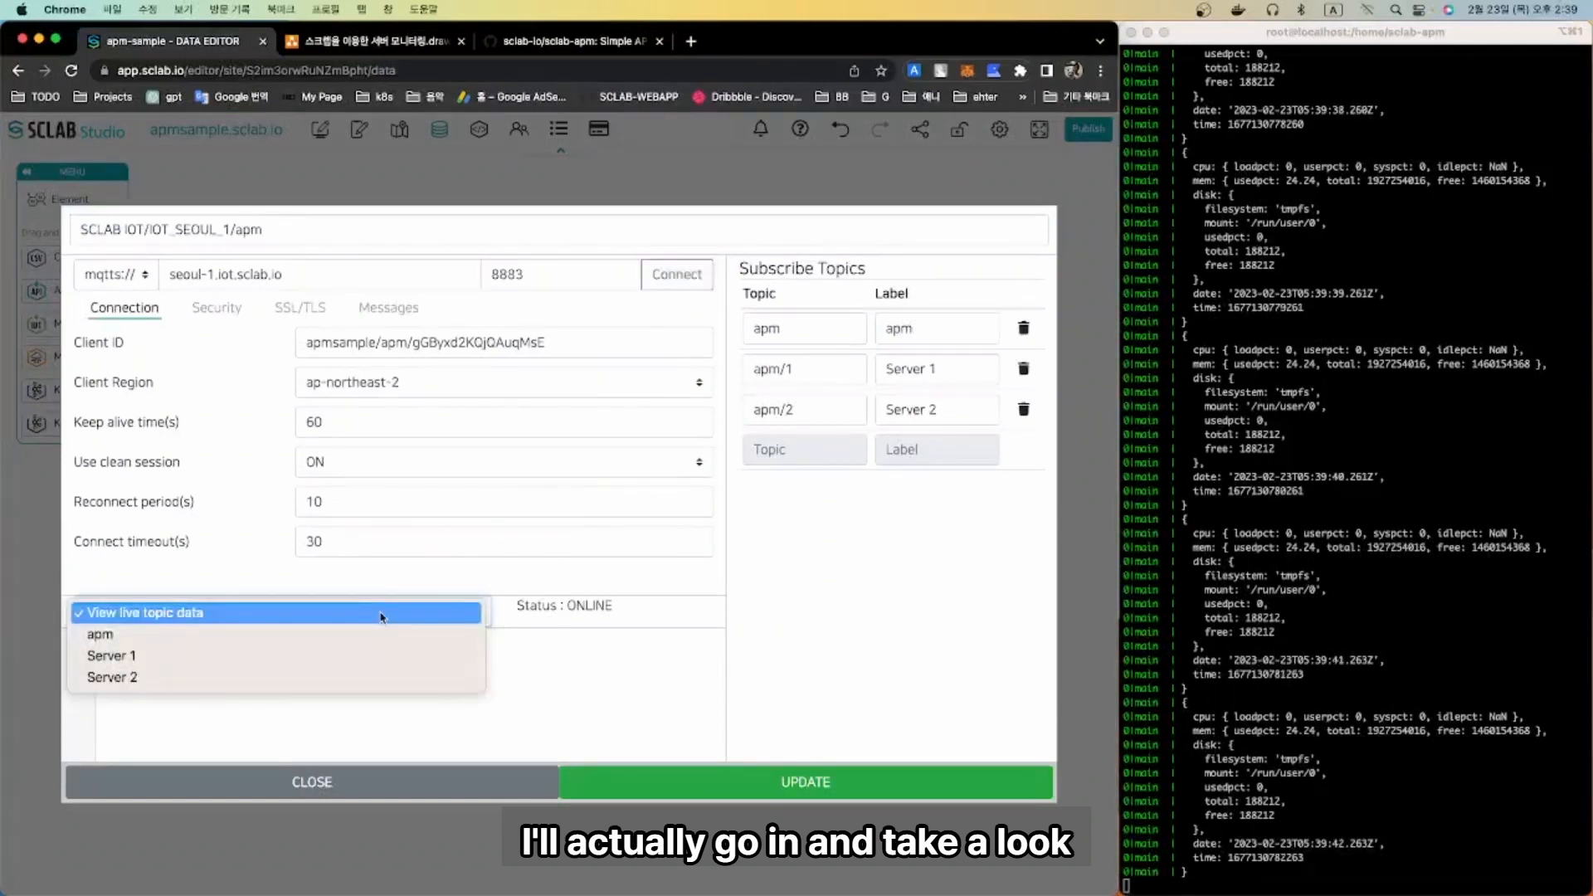
left_click(334, 657)
scroll(434, 677, "down", 4)
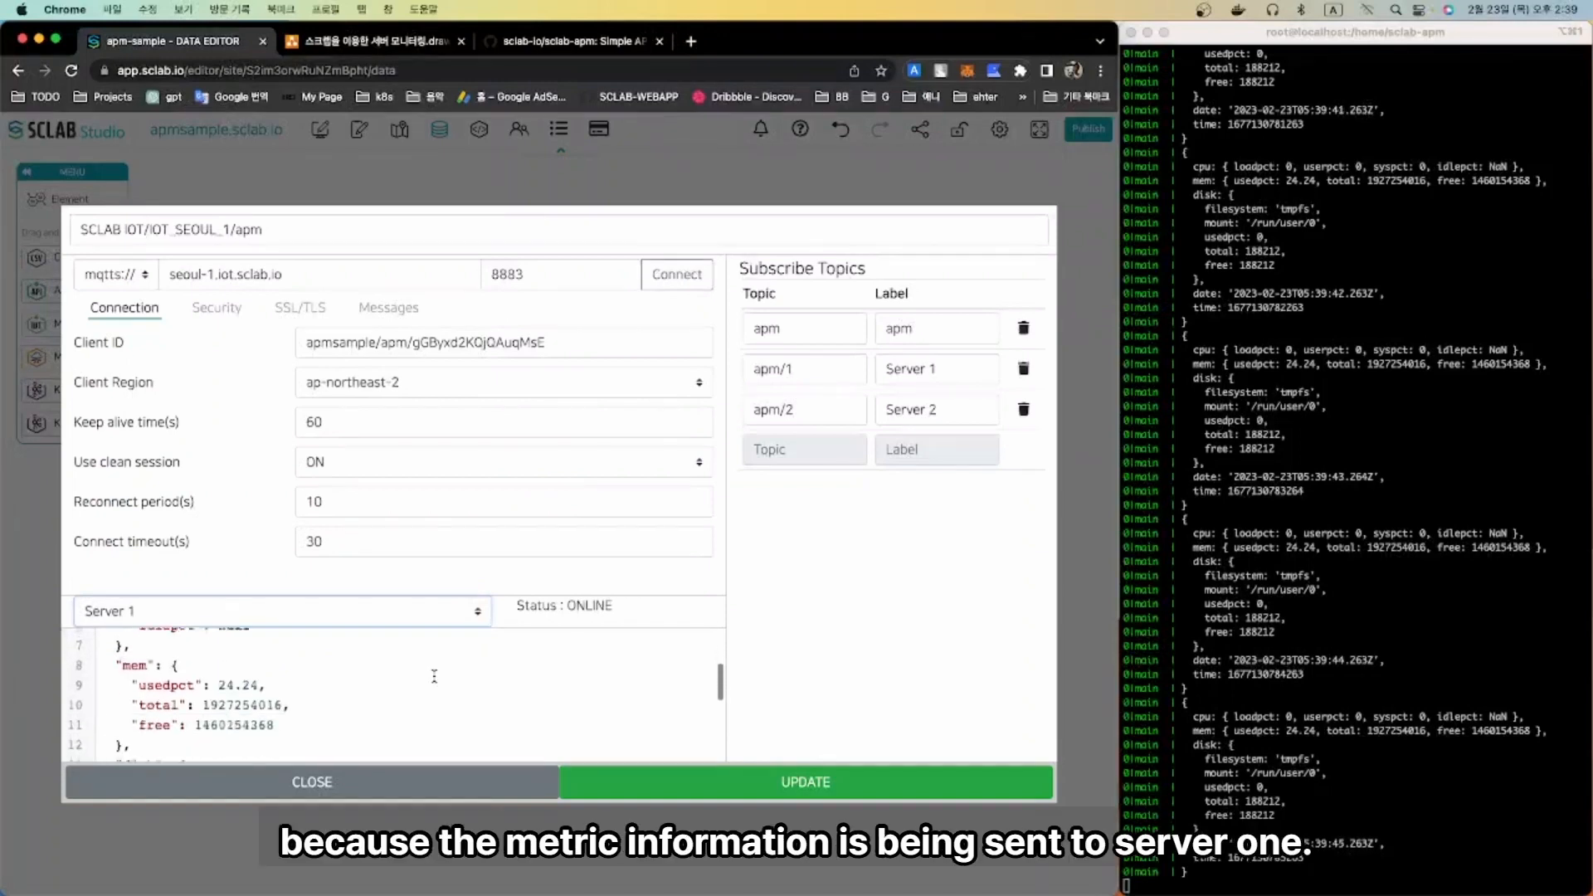
scroll(434, 677, "up", 3)
scroll(434, 677, "up", 1)
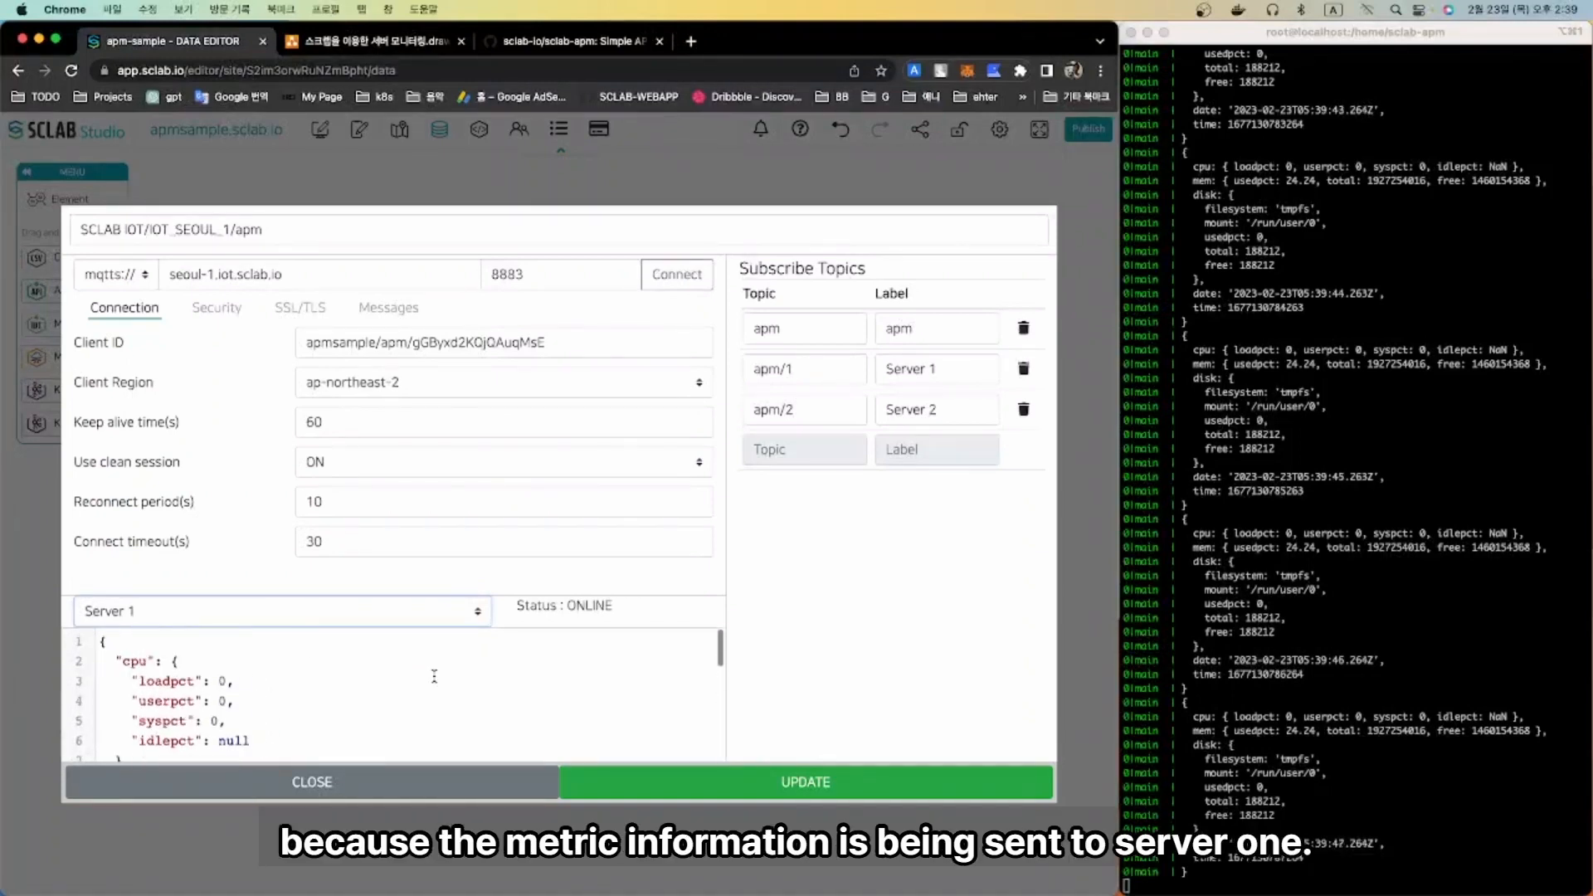
left_click(446, 624)
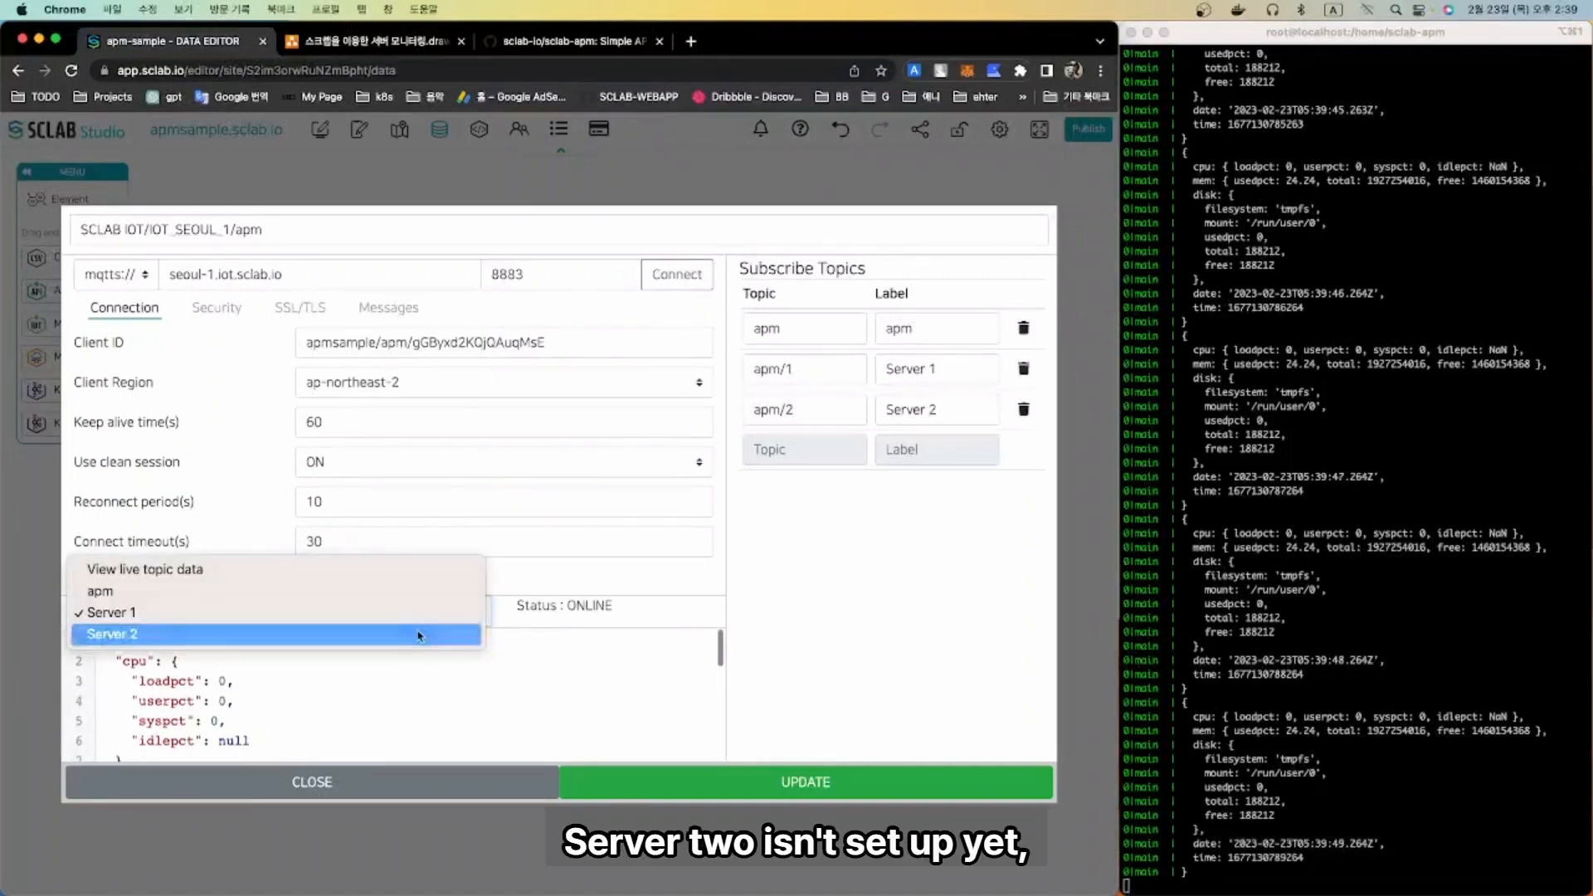
left_click(428, 634)
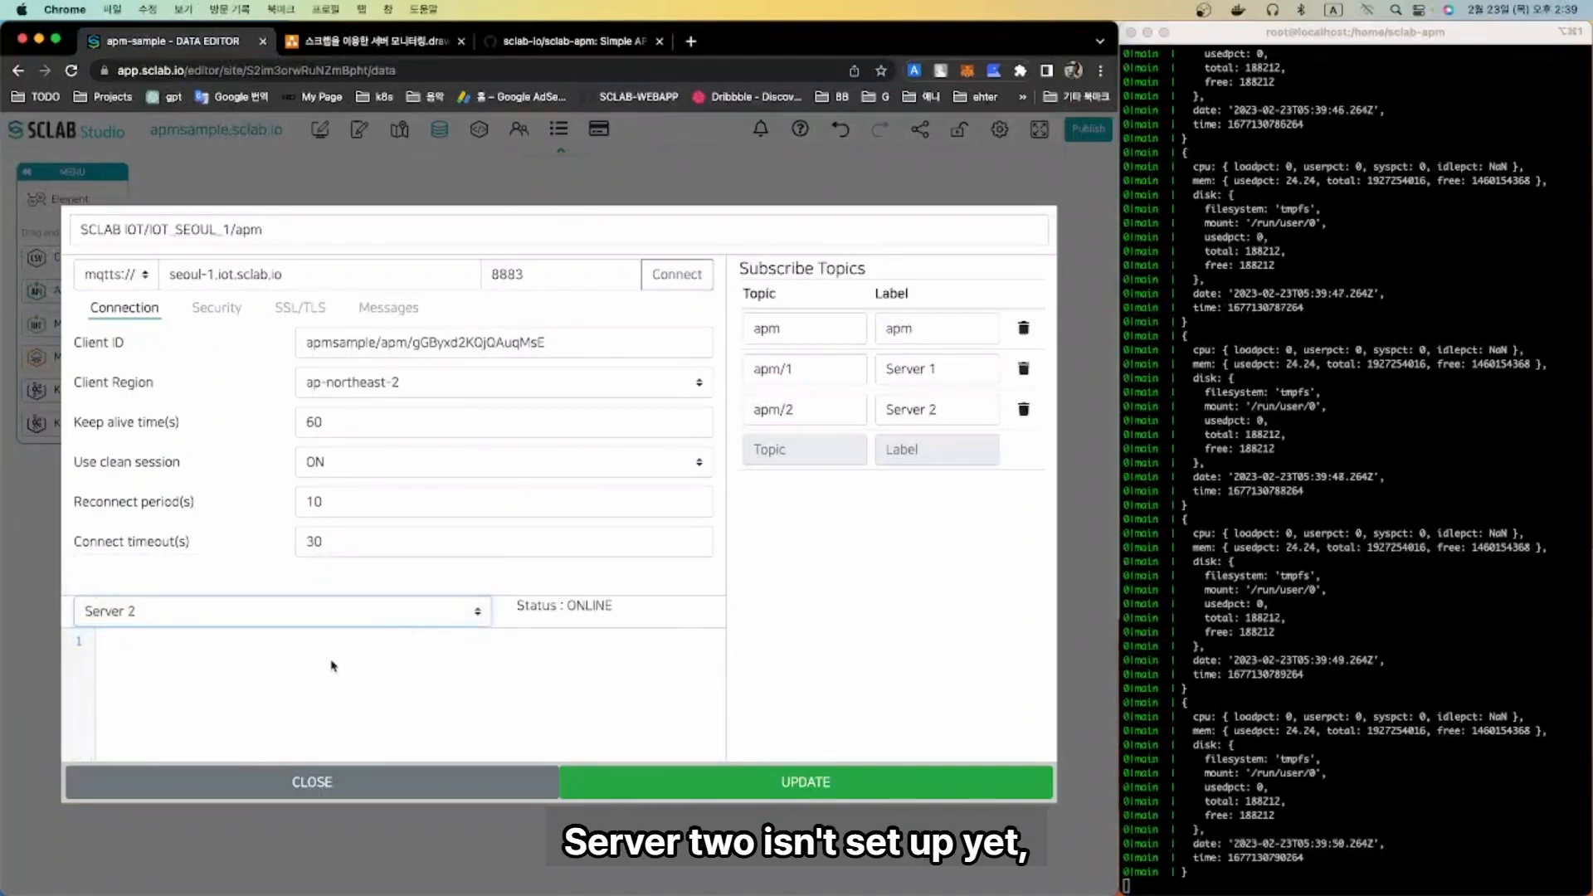
- Recheck the topics available for live viewing on the broker and close its settings
left_click(386, 615)
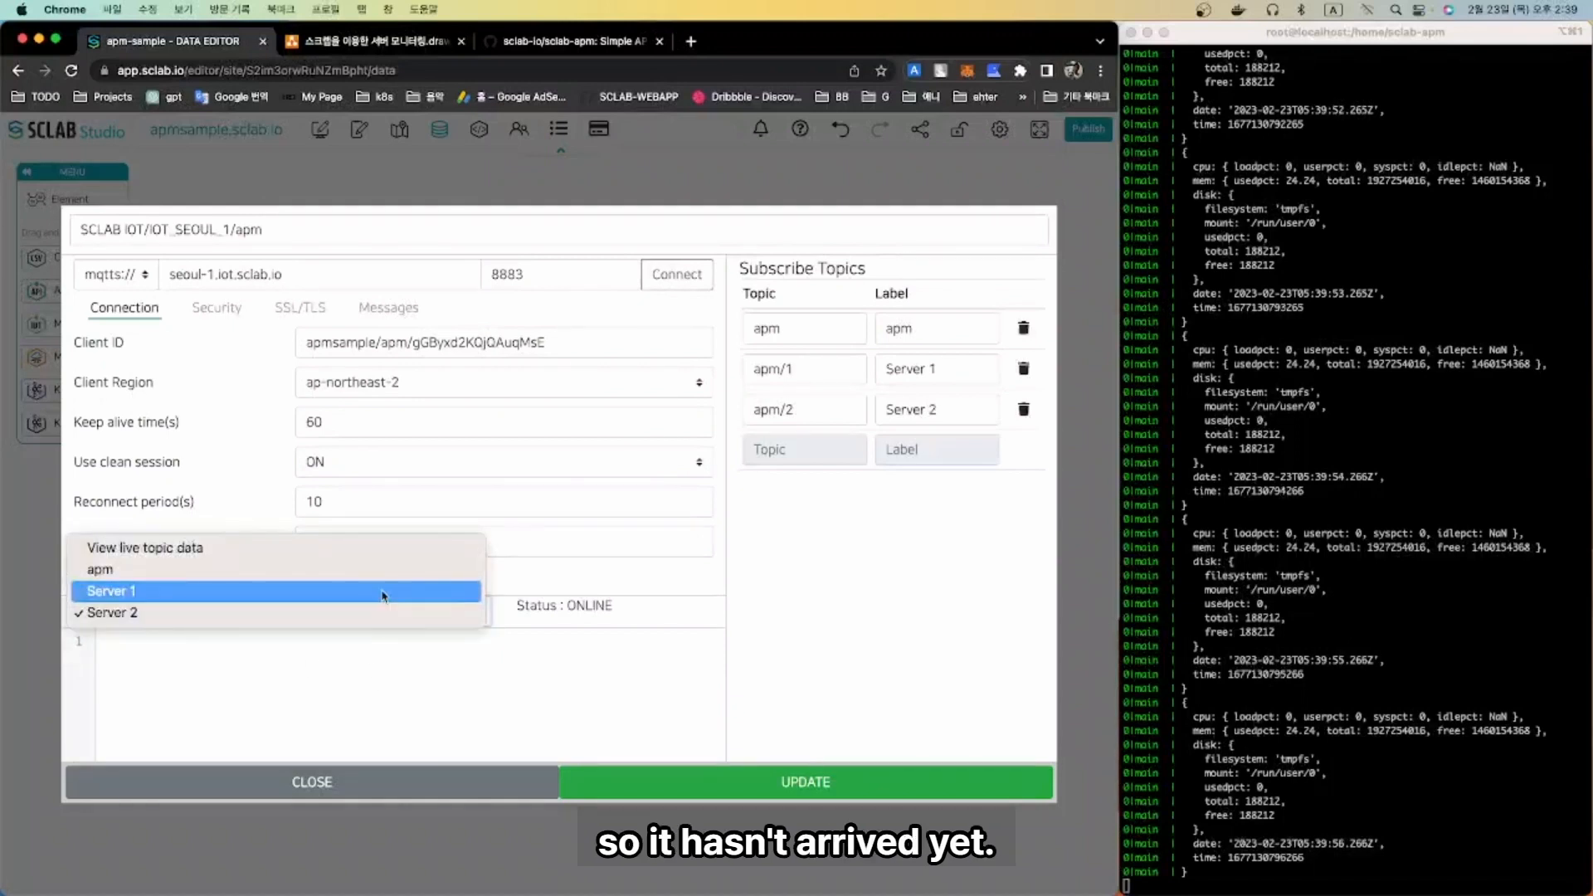
left_click(383, 593)
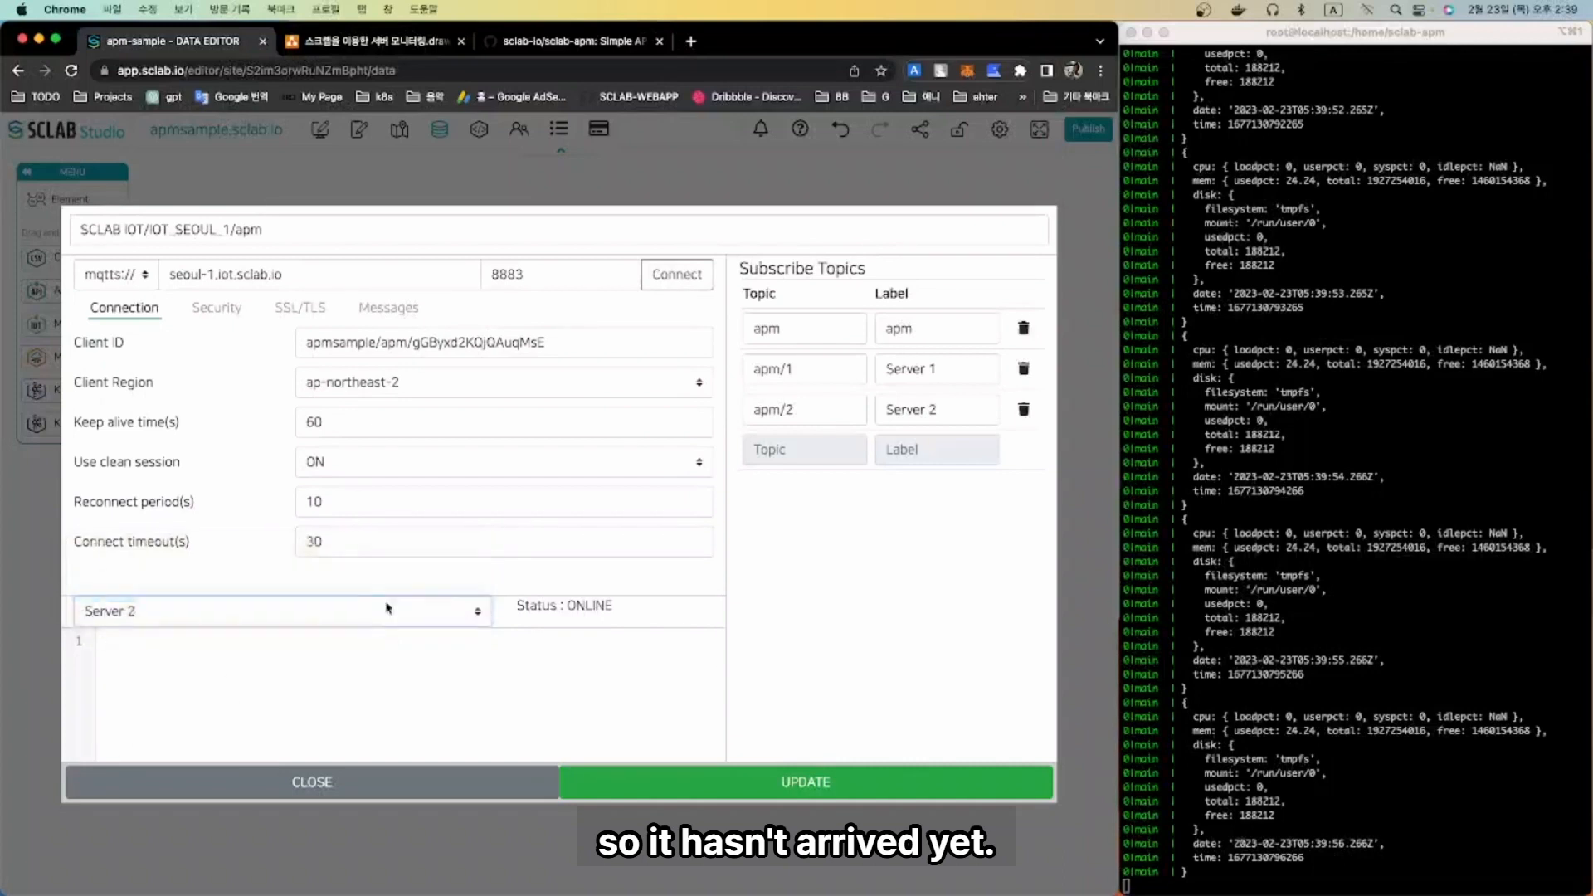
left_click(498, 772)
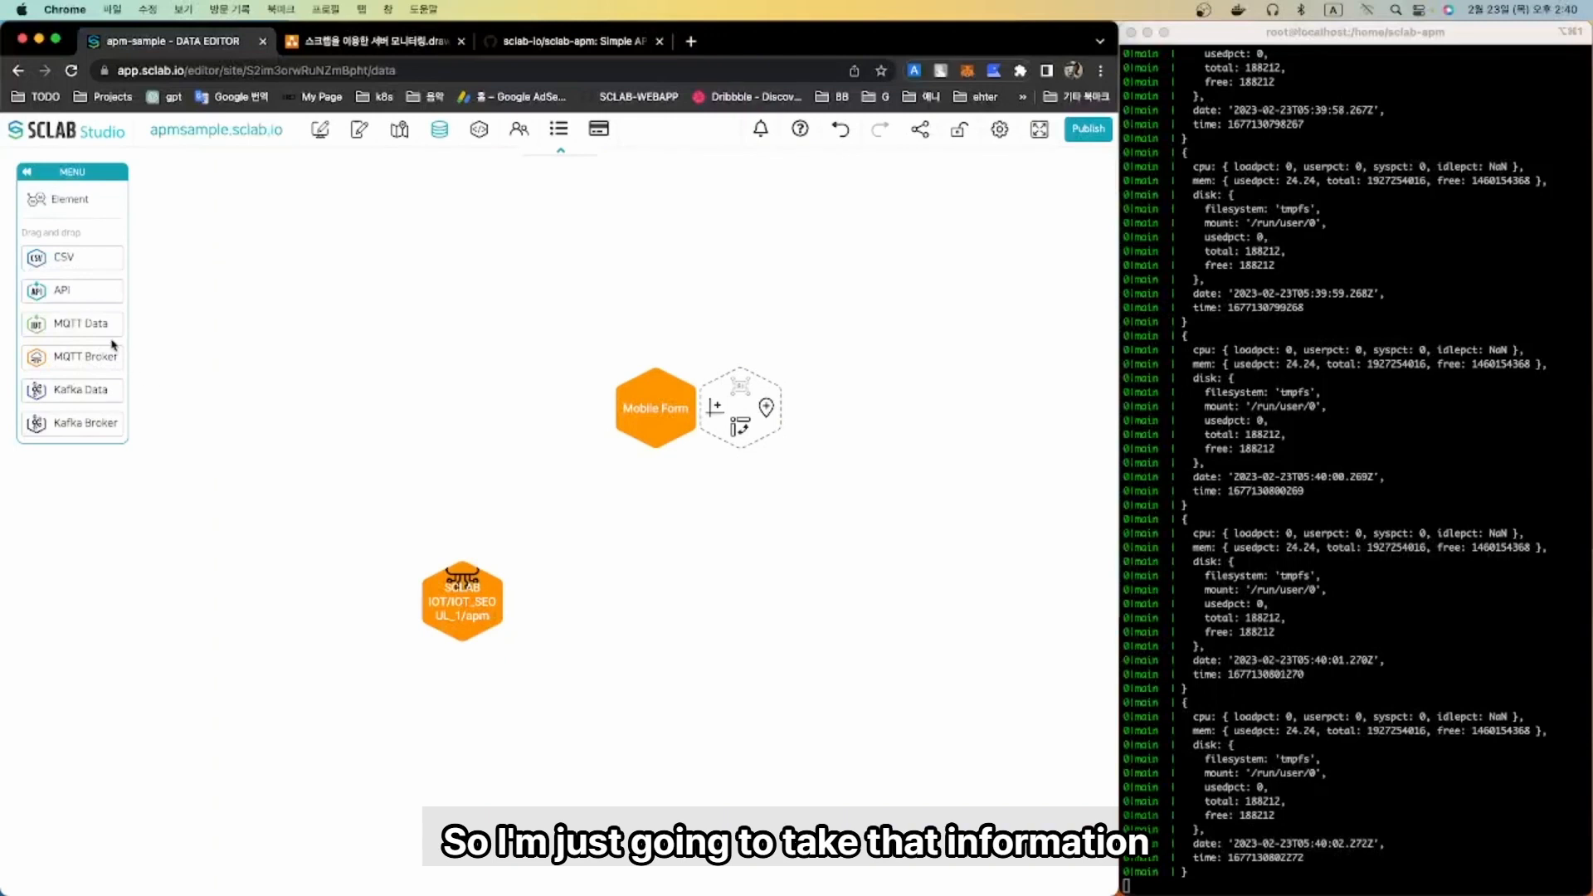
- Add an MQTT Data element beside the SCLAB IOT/IOT_SEOUL_1/apm broker and name it "Server 1"
mouse_move(91, 329)
left_click_drag(91, 330, 655, 598)
left_click(259, 230)
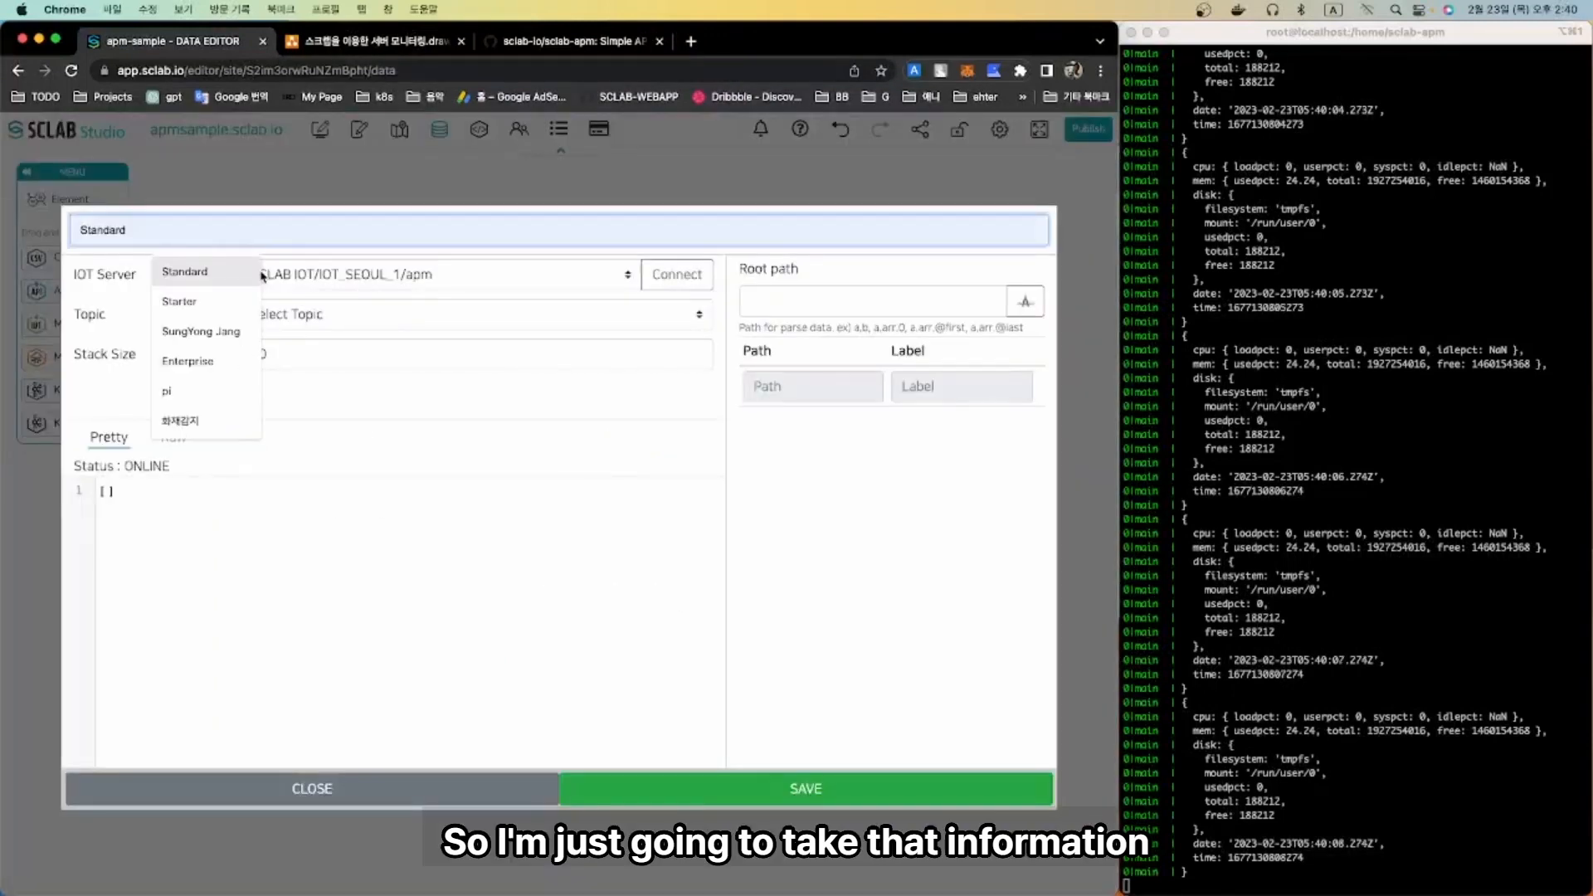
type("Server")
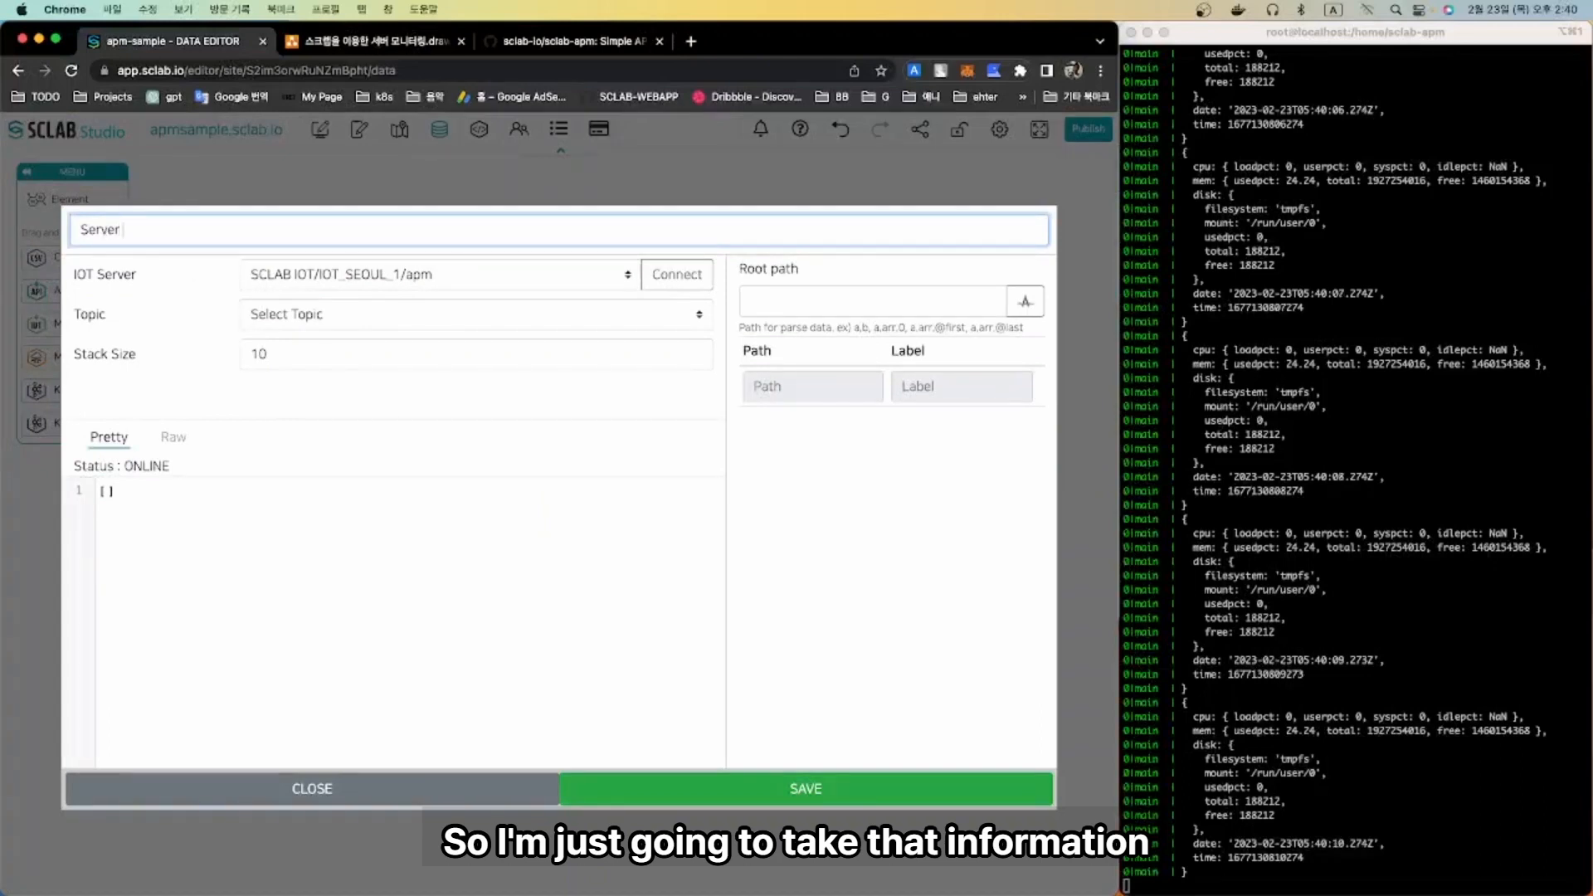
type(" 1")
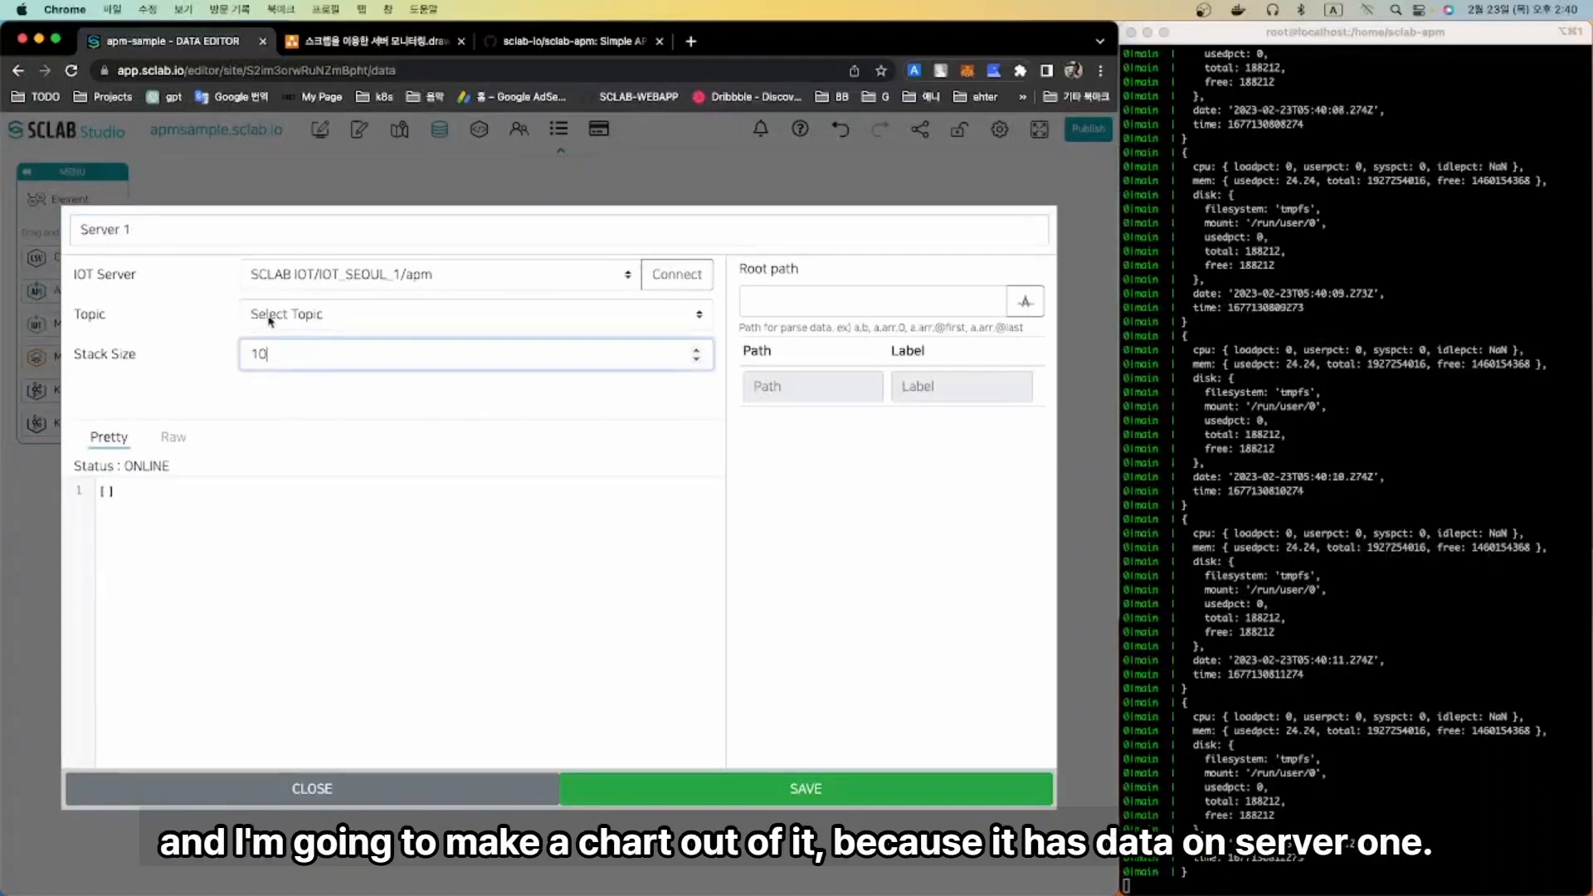
- Set the data element's topic to Server 1, connect it, and automatically generate its path and label list
left_click(324, 314)
left_click(338, 360)
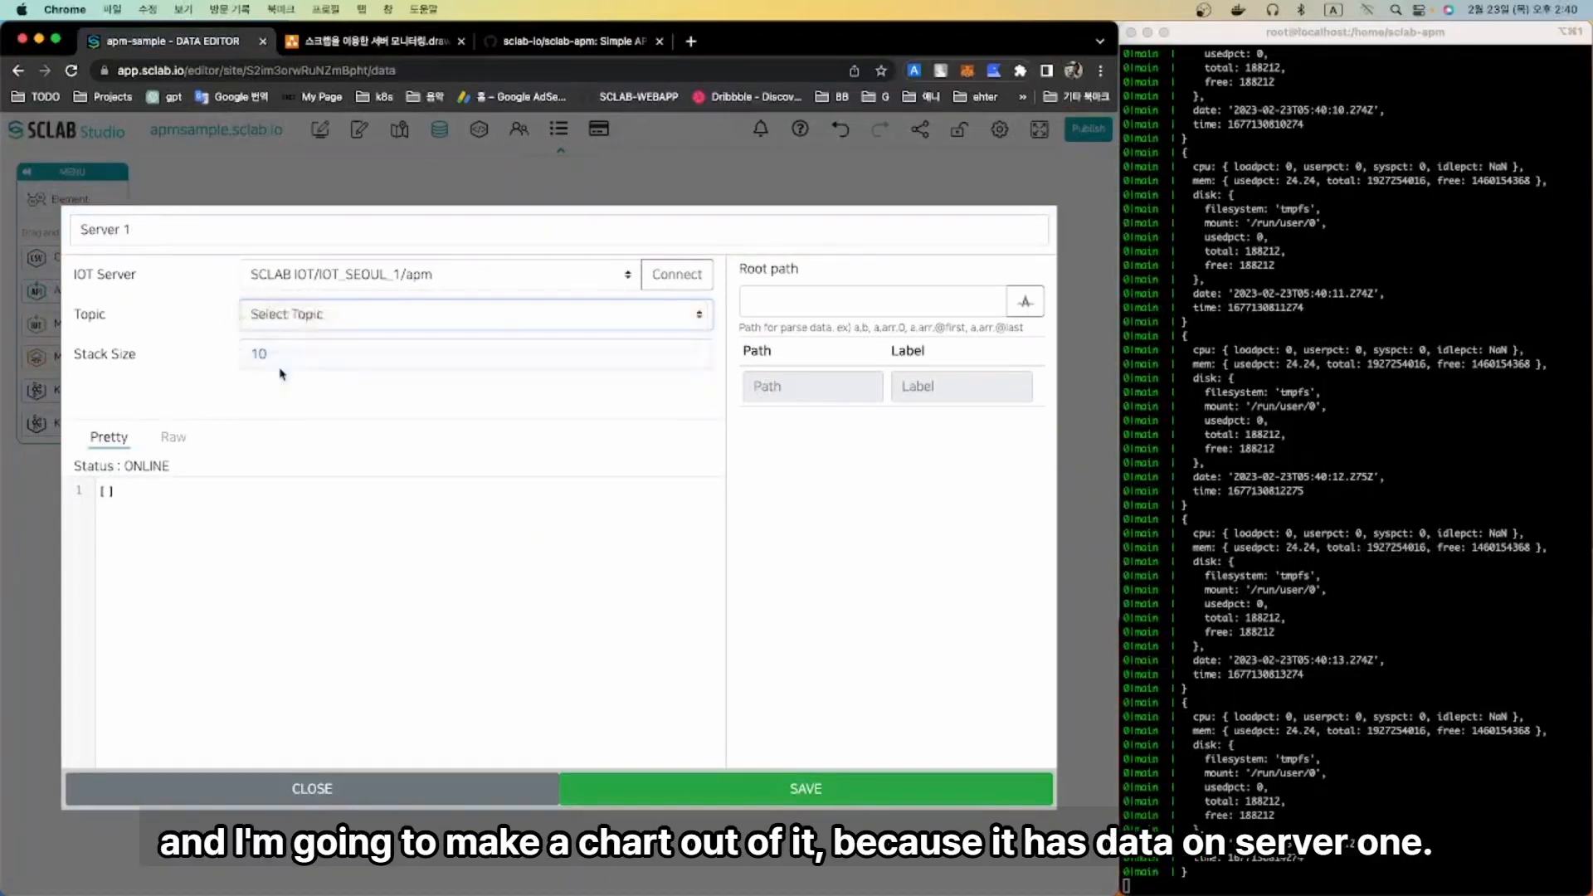
left_click(660, 285)
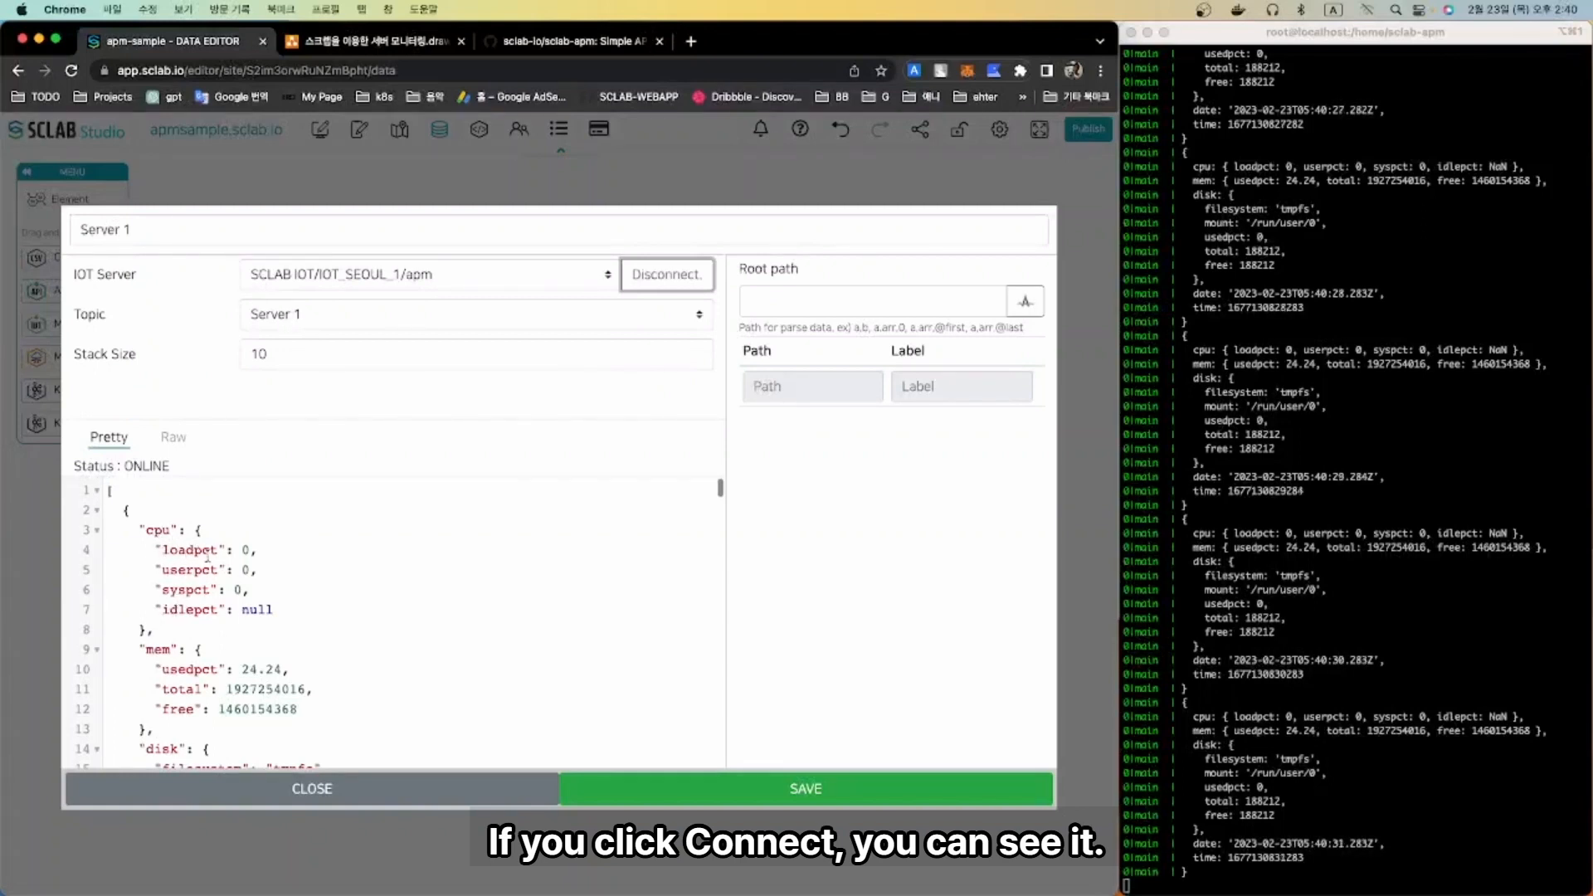
left_click(1025, 301)
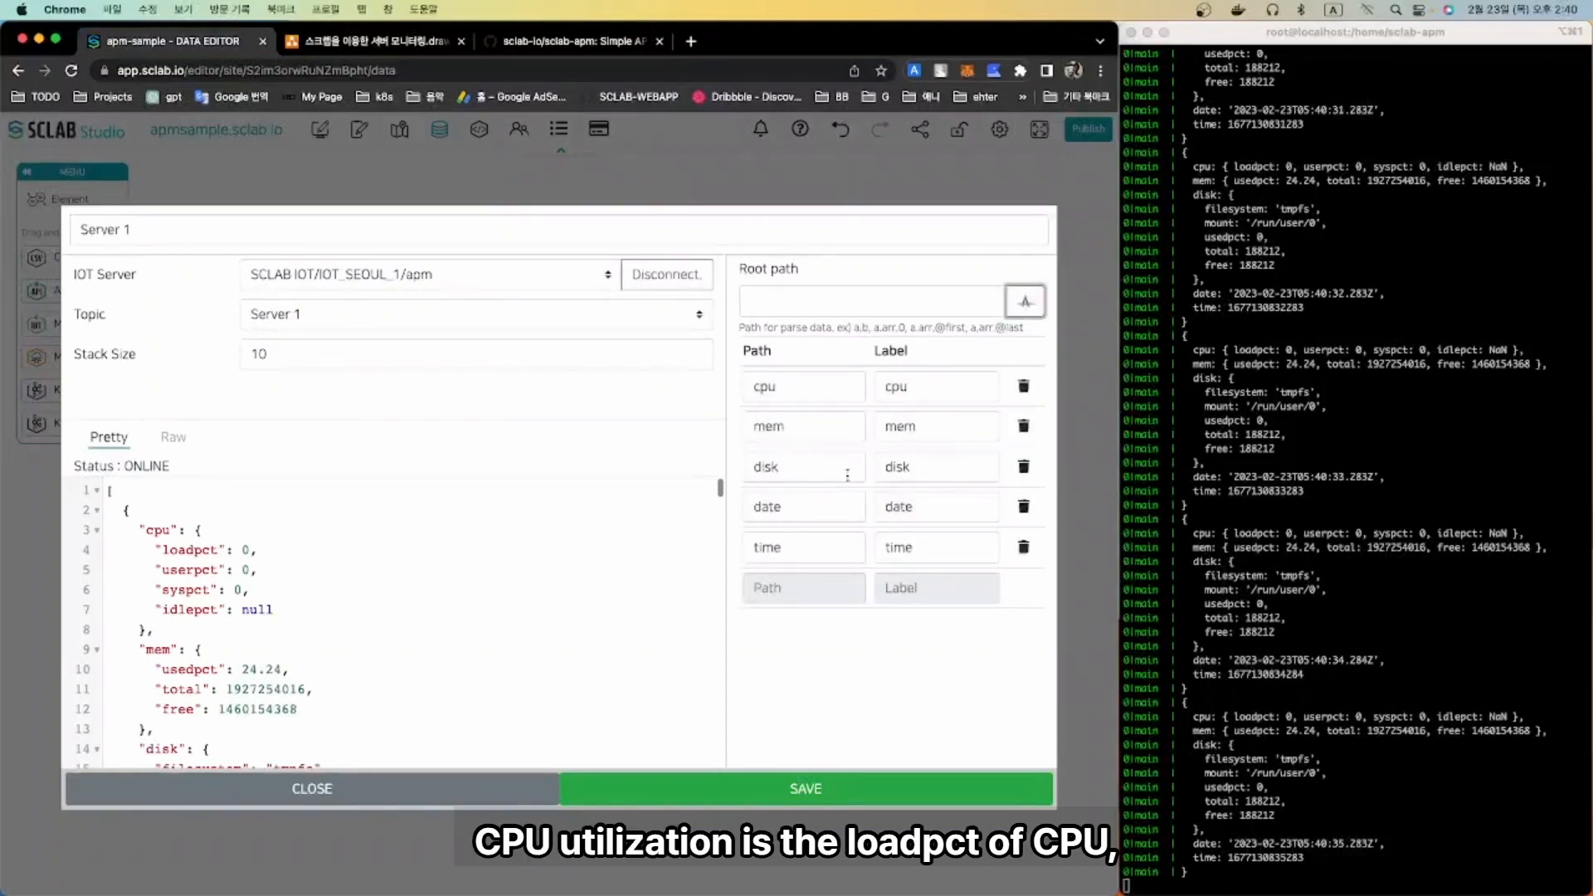
- Set the cpu path to cpu.loadpct and the mem path to mem.usedpct
left_click(809, 387)
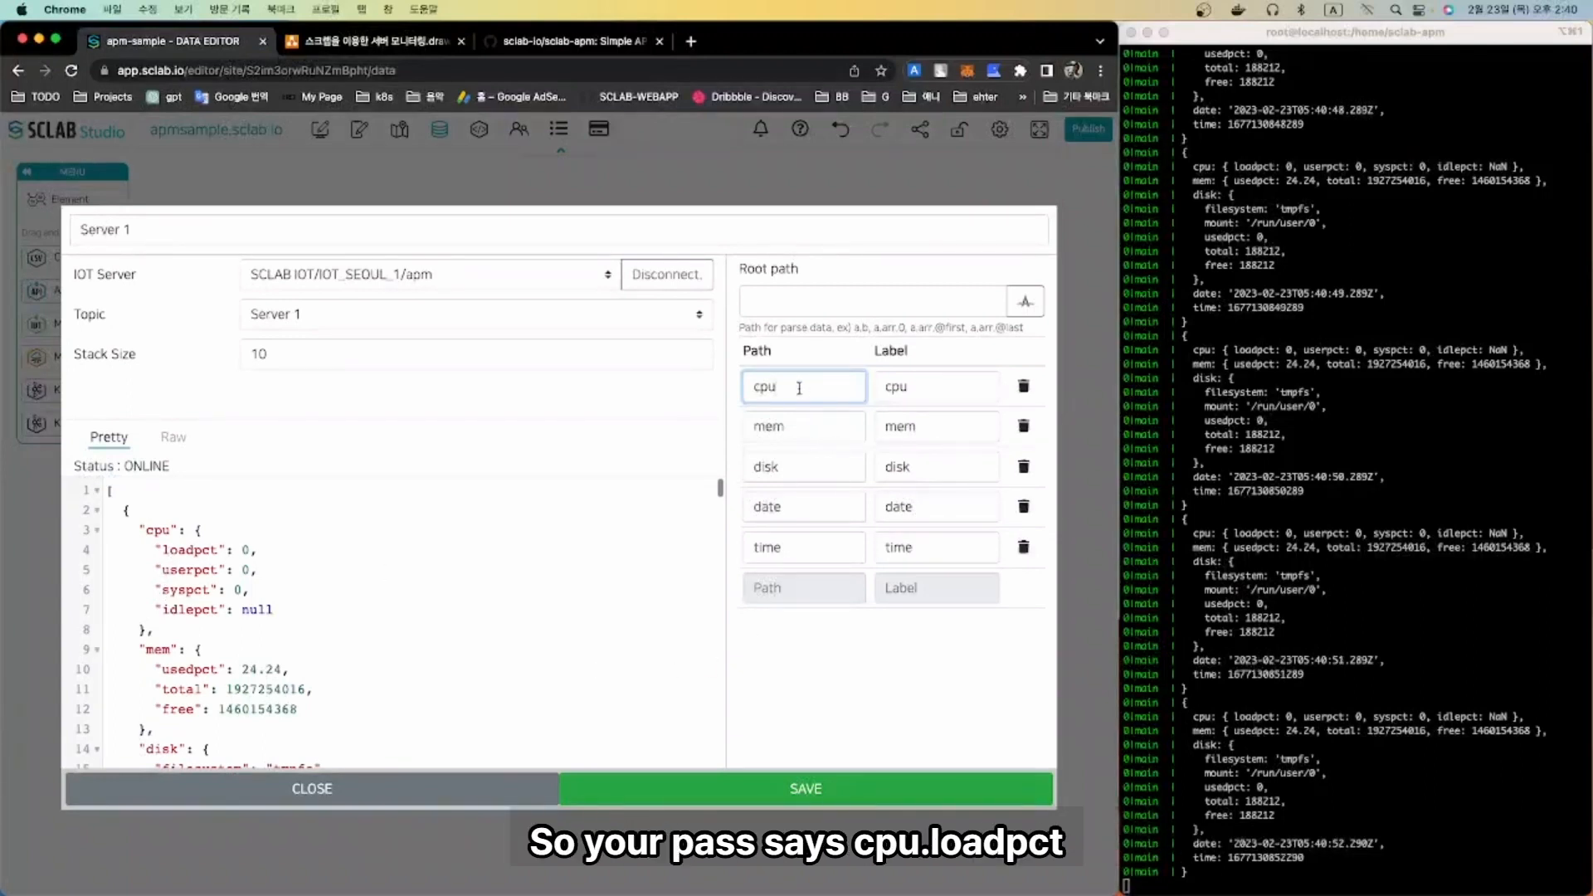
type("adpct")
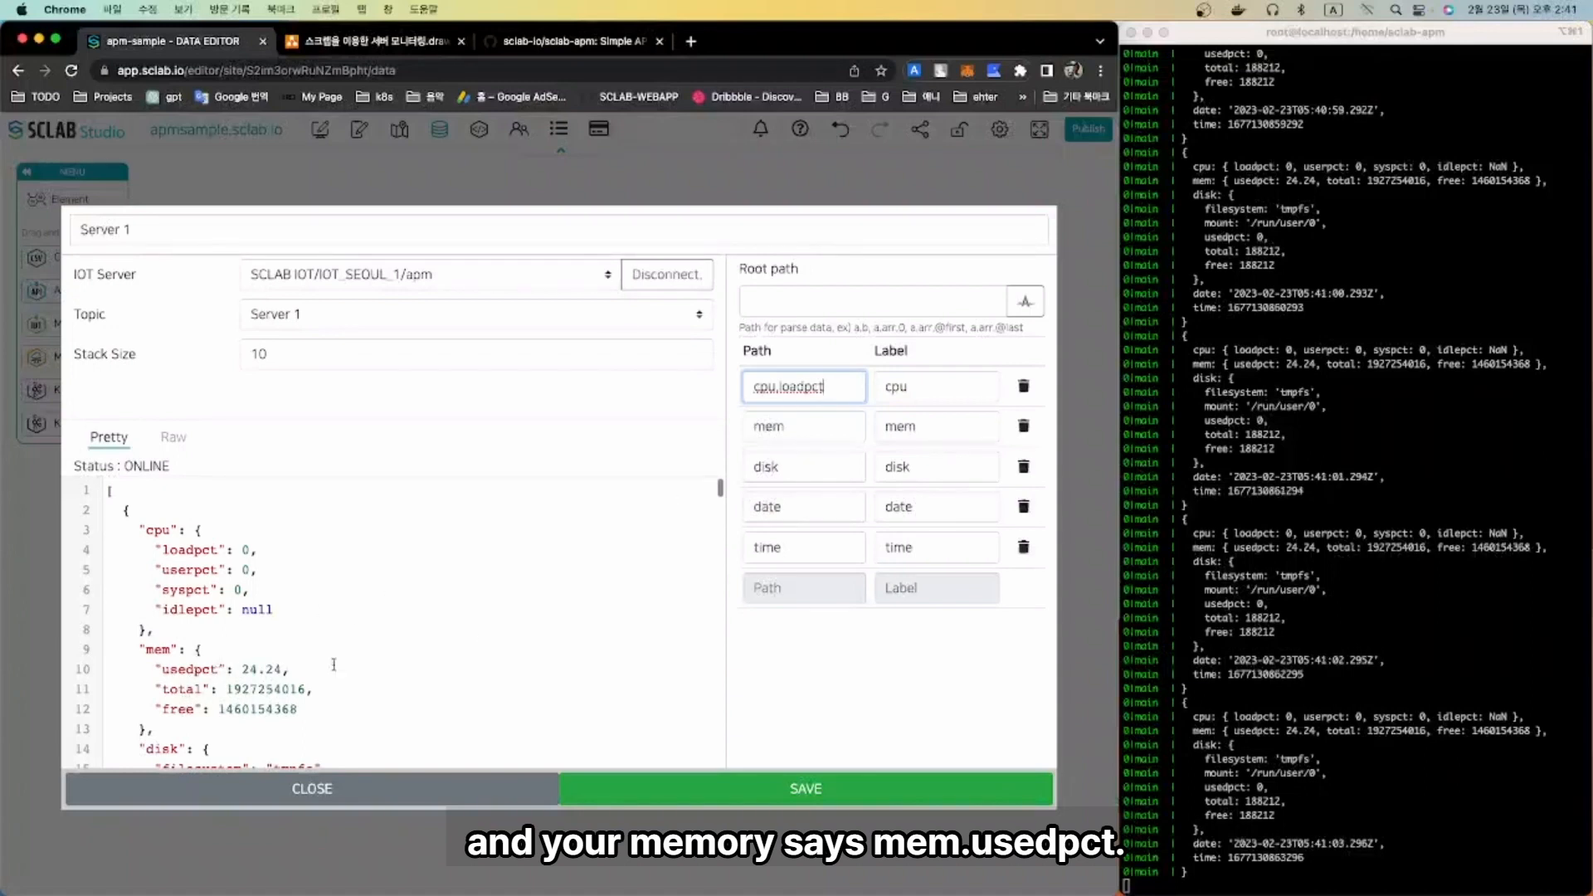
left_click(807, 429)
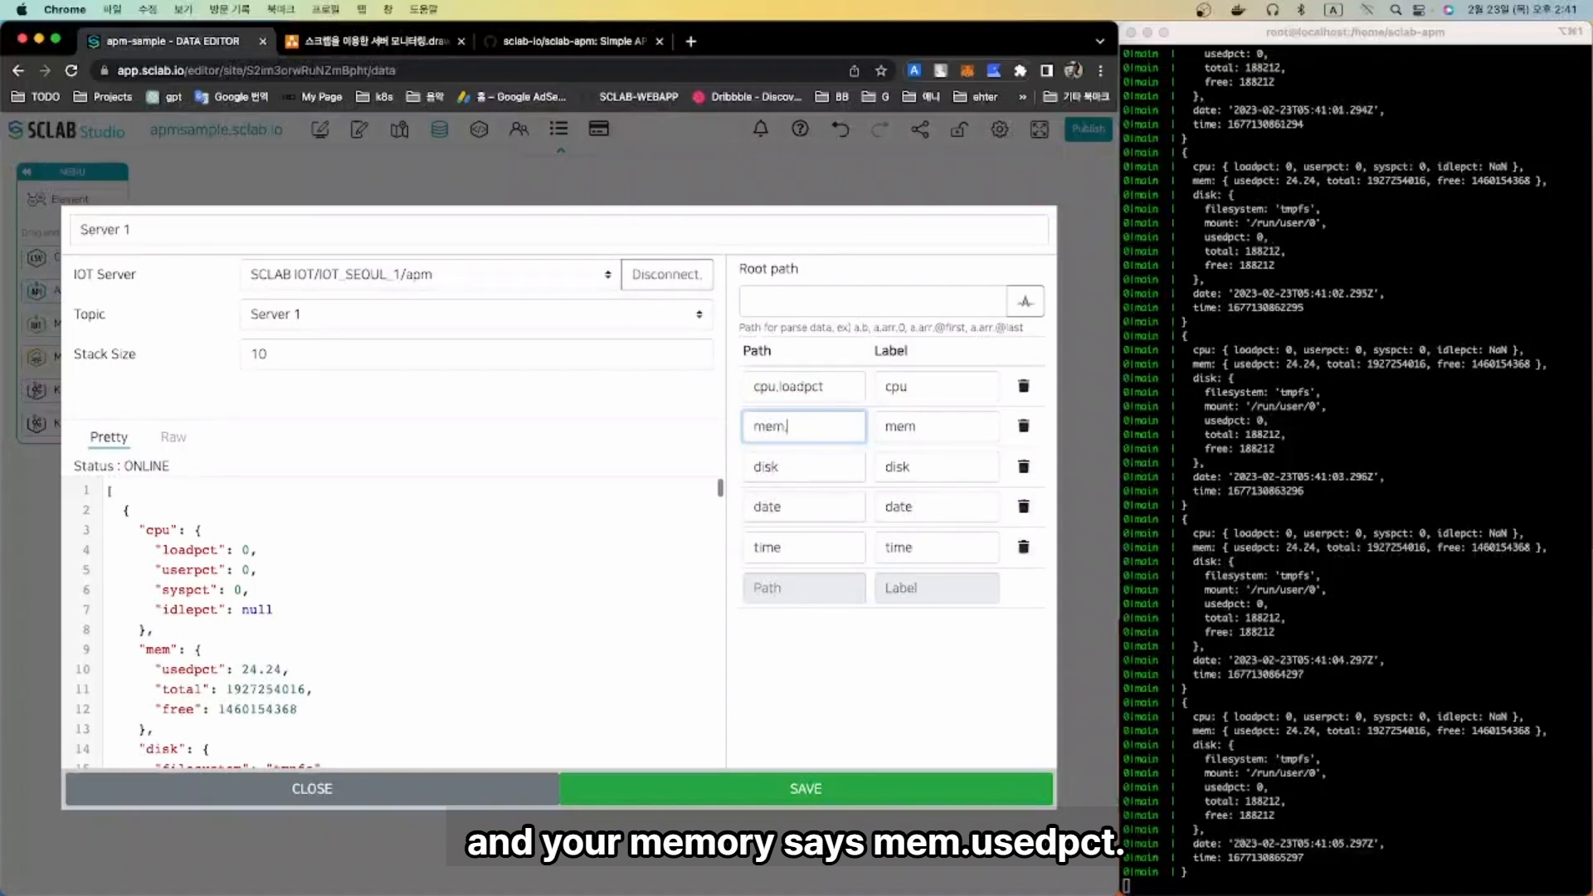
type(".used")
type(".pc")
type("pct")
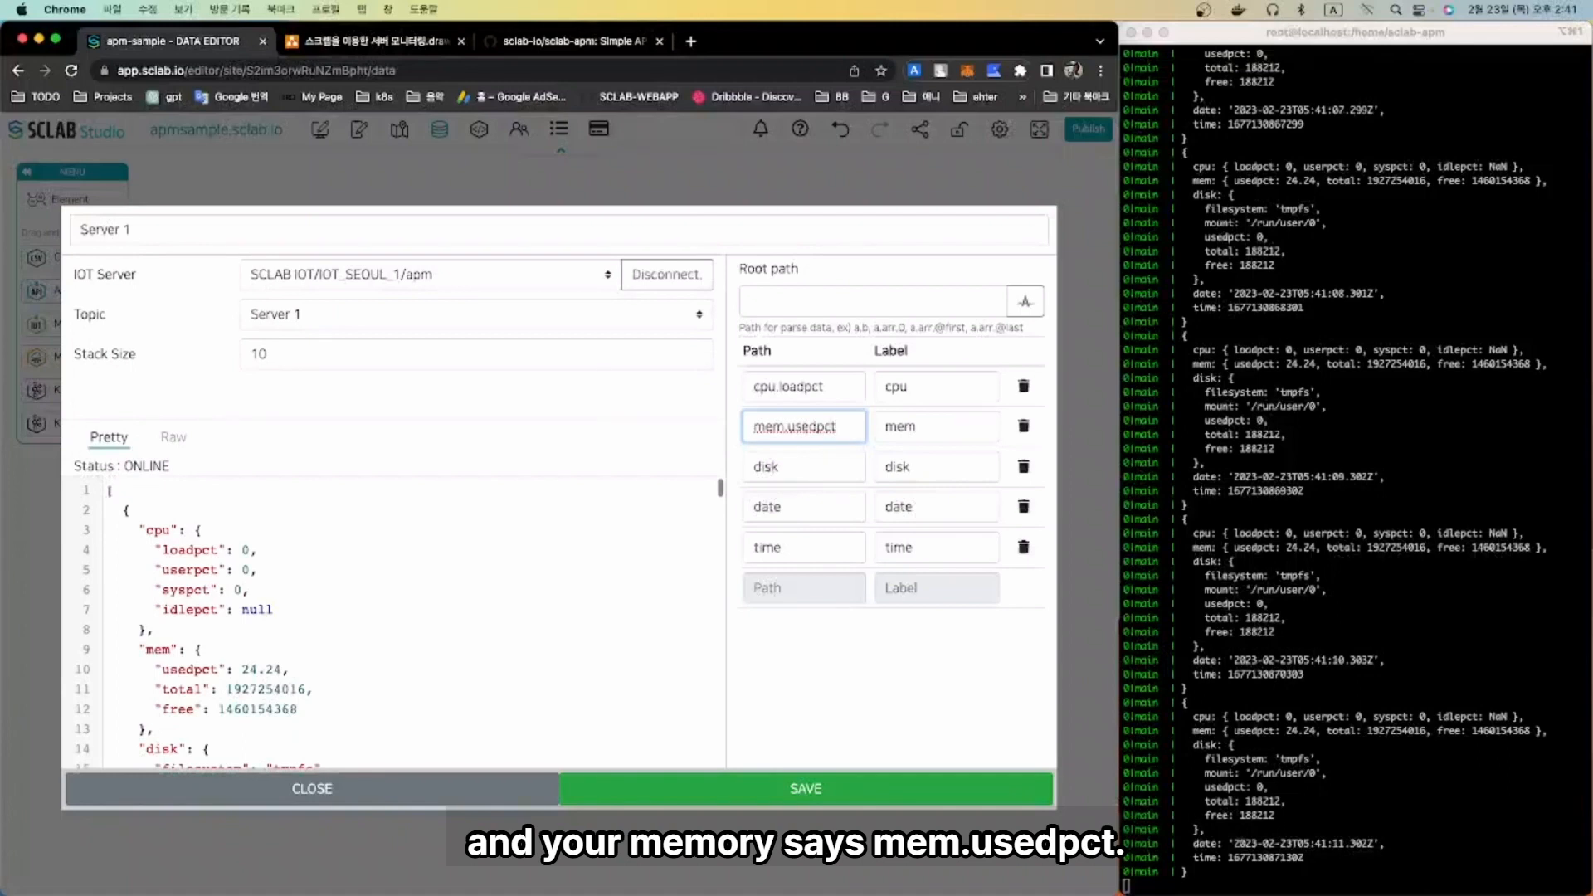
- Interrupt the running log output in the terminal and stop the sclab-apm agent with ./stop.sh
scroll(425, 642, "down", 2)
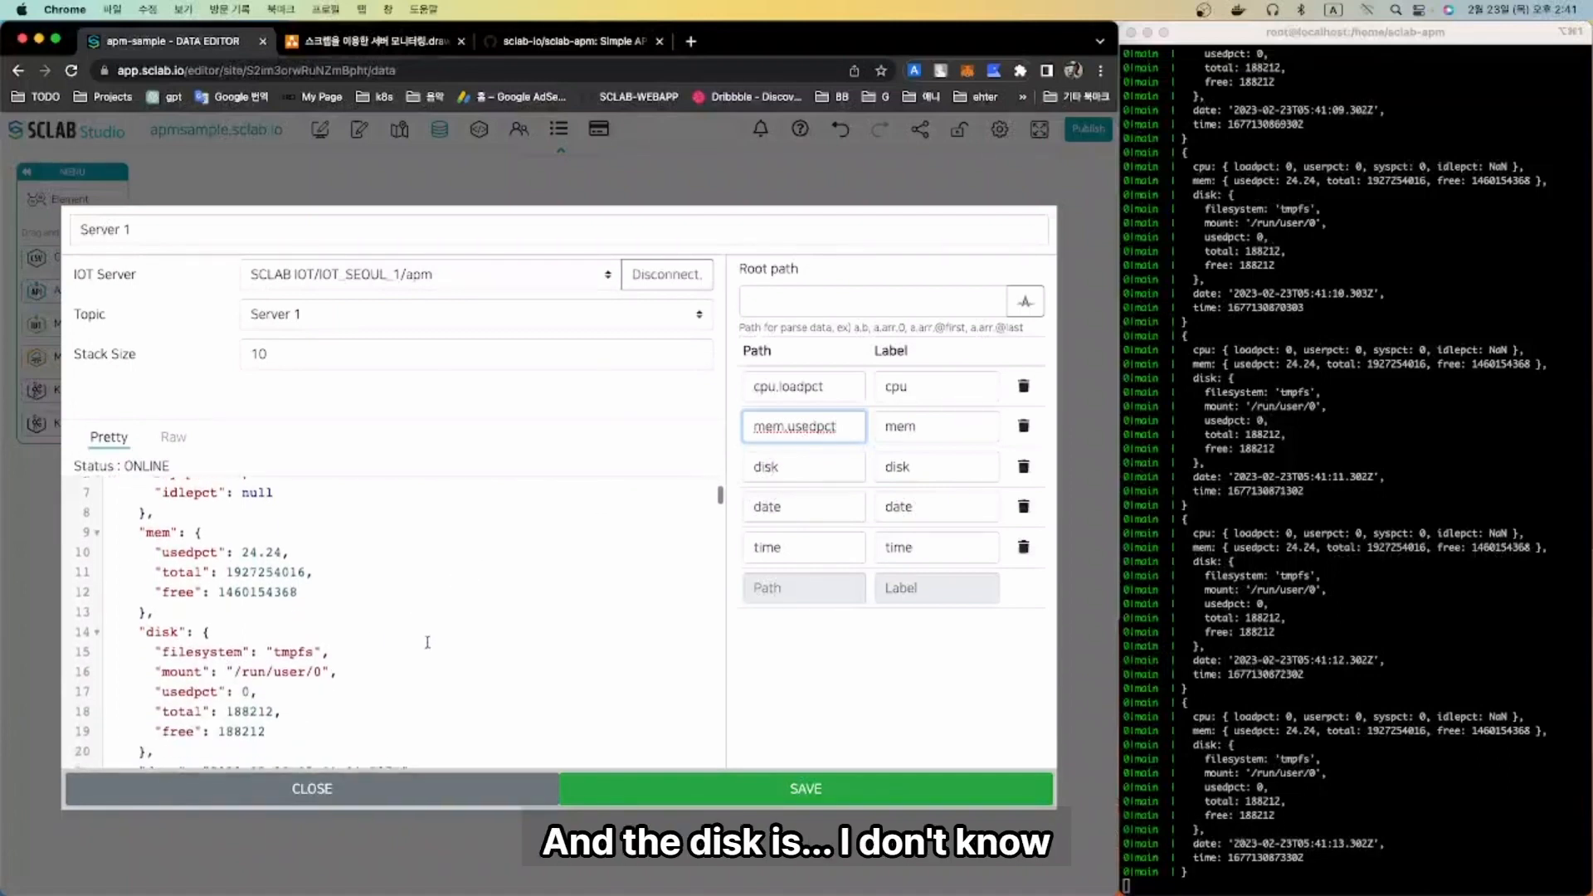
scroll(389, 653, "down", 3)
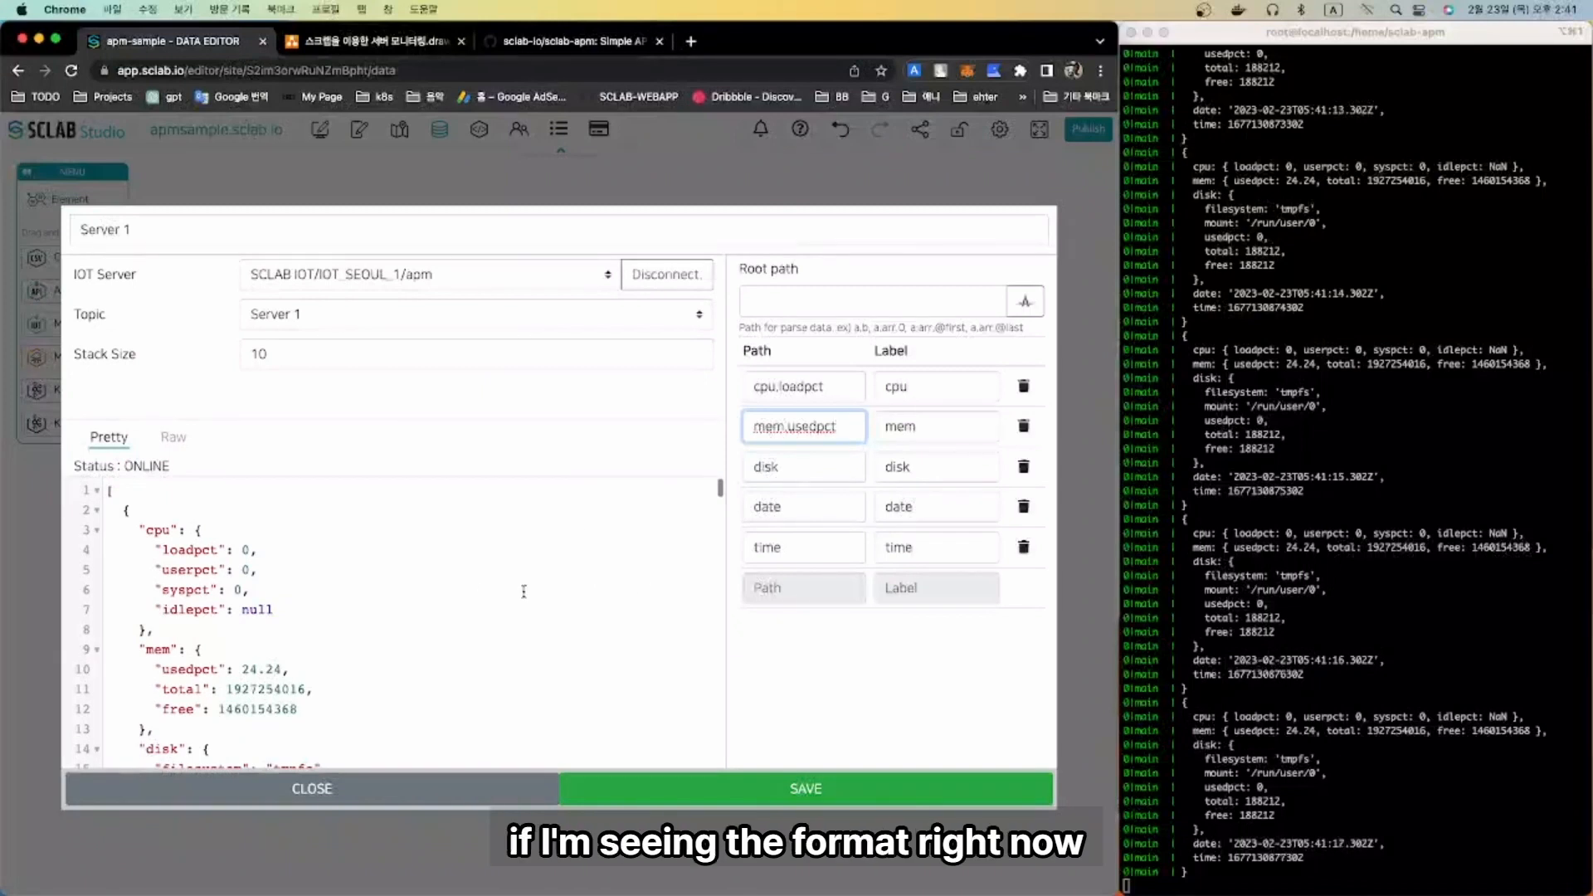
left_click(1320, 631)
key("ctrl+c")
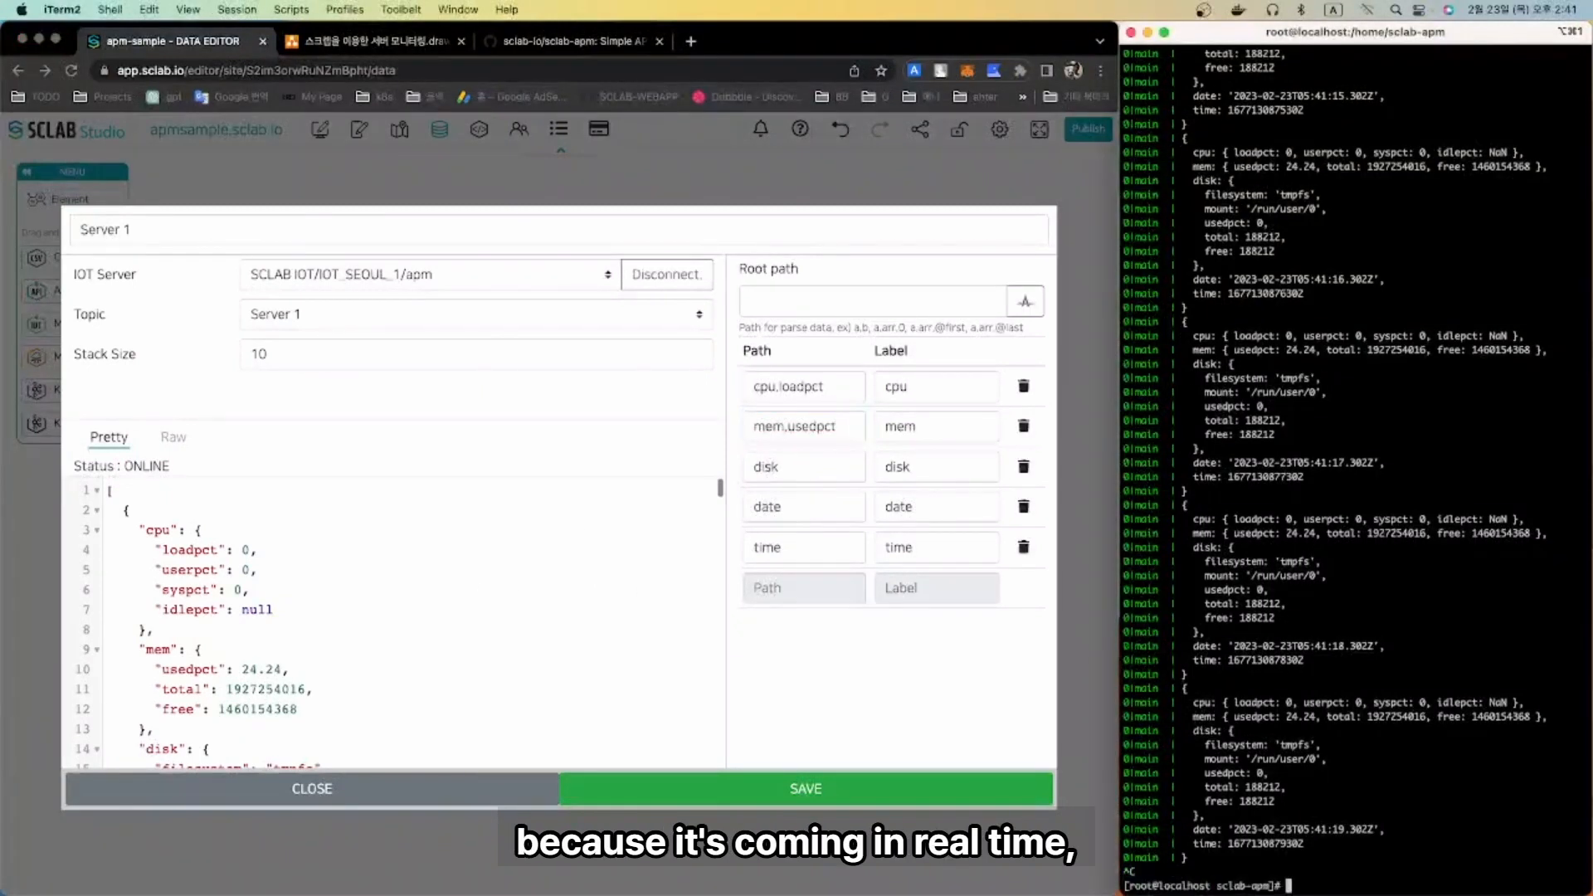
type("./stop.sh")
key("Return")
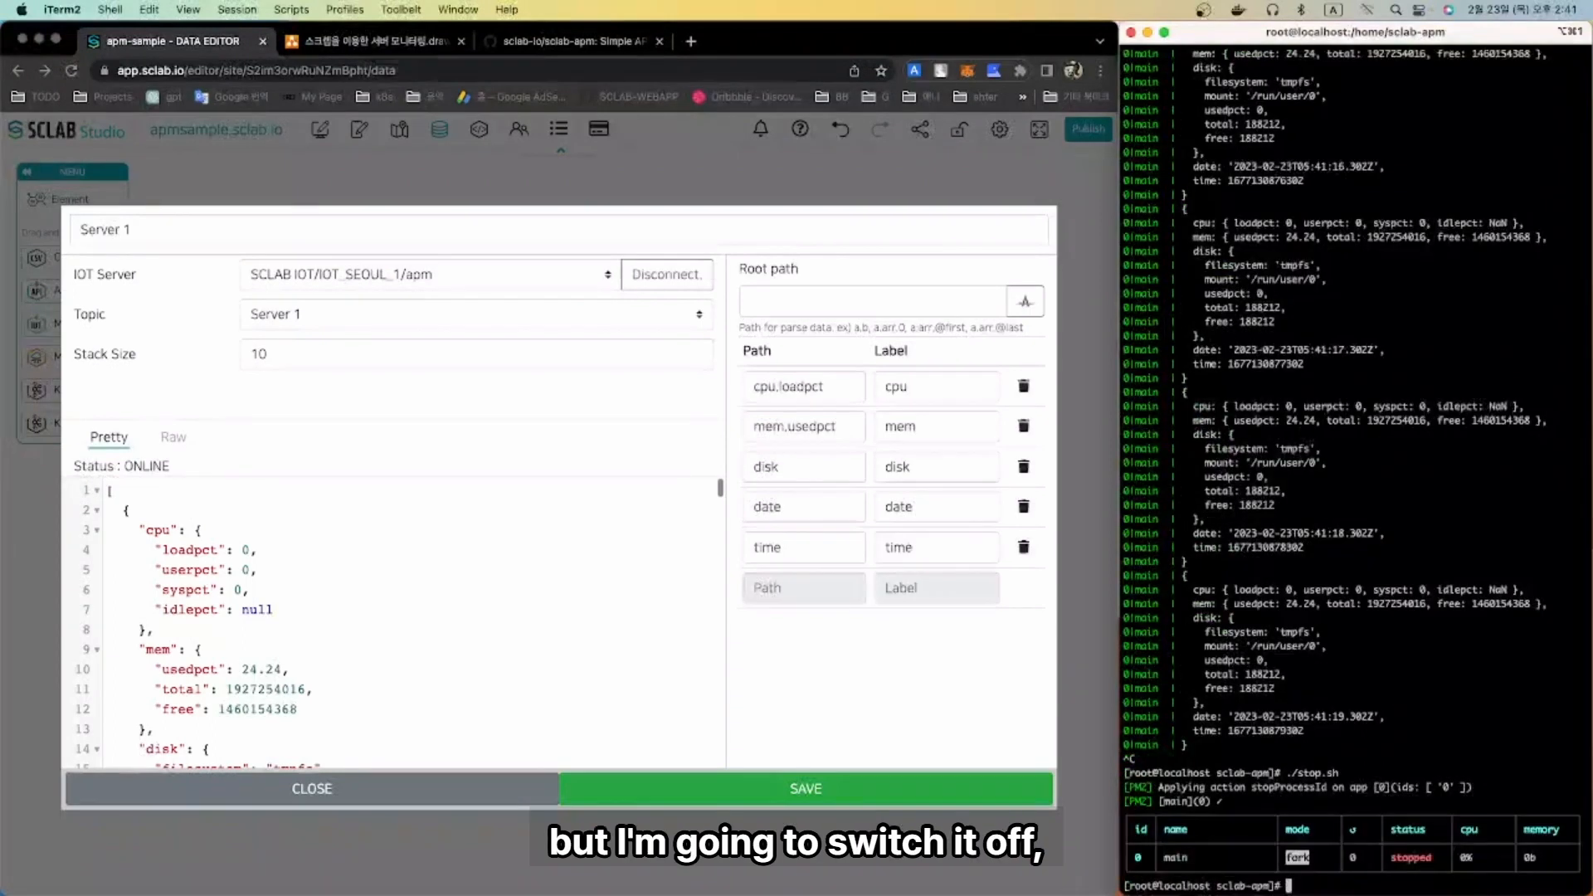
- Find the disk usage field in the Server 1 data and set the disk path to disk.usedpct
left_click(701, 583)
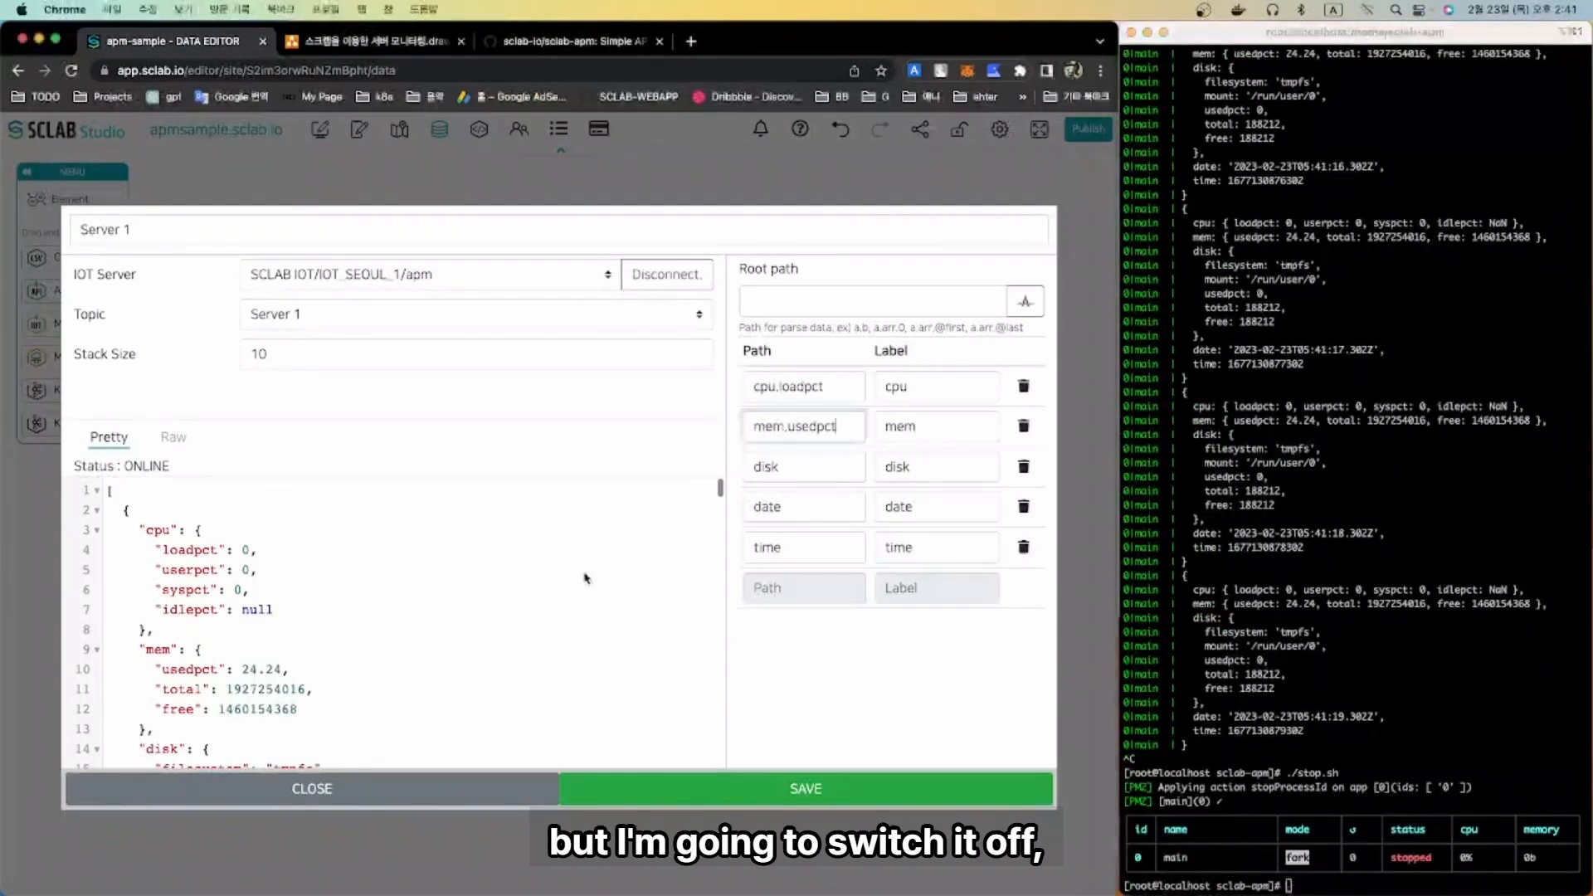
scroll(570, 586, "down", 3)
scroll(180, 573, "up", 3)
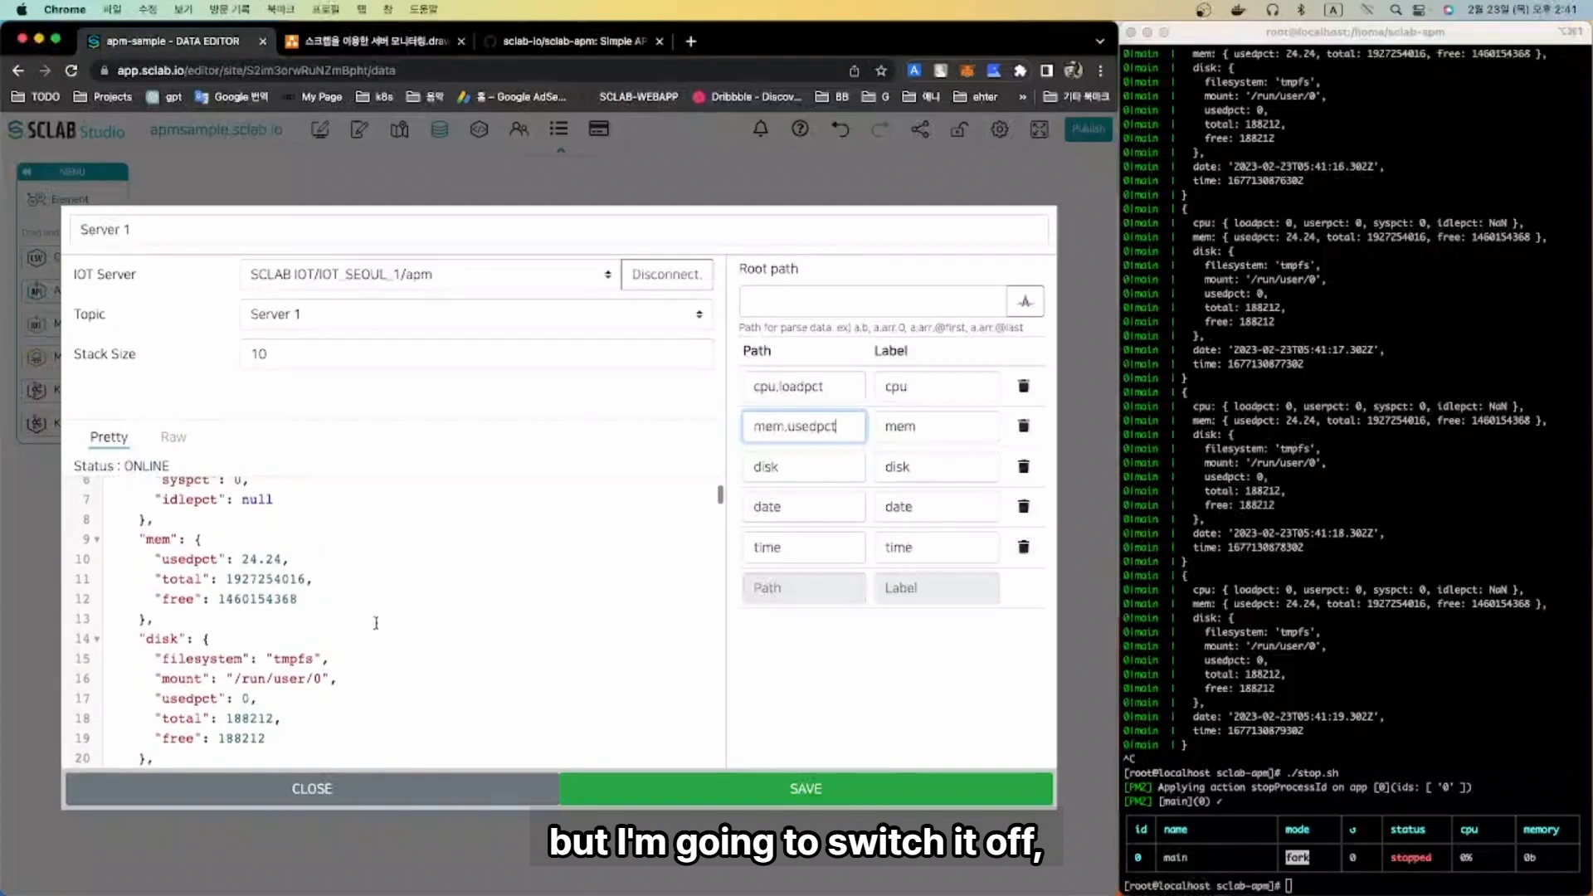
scroll(180, 574, "up", 2)
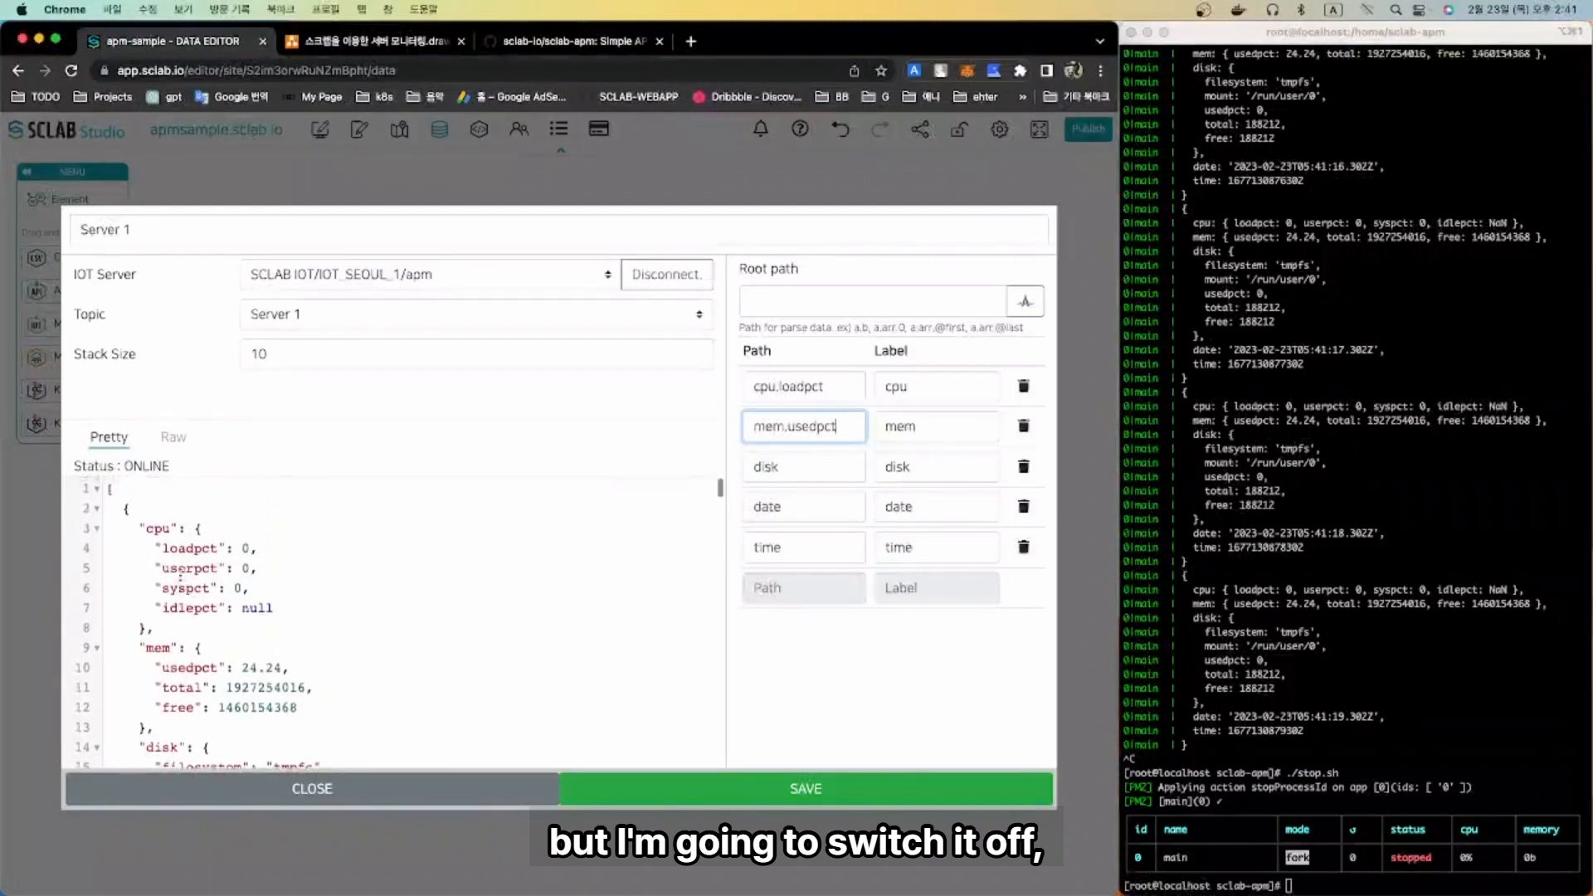
scroll(166, 577, "down", 5)
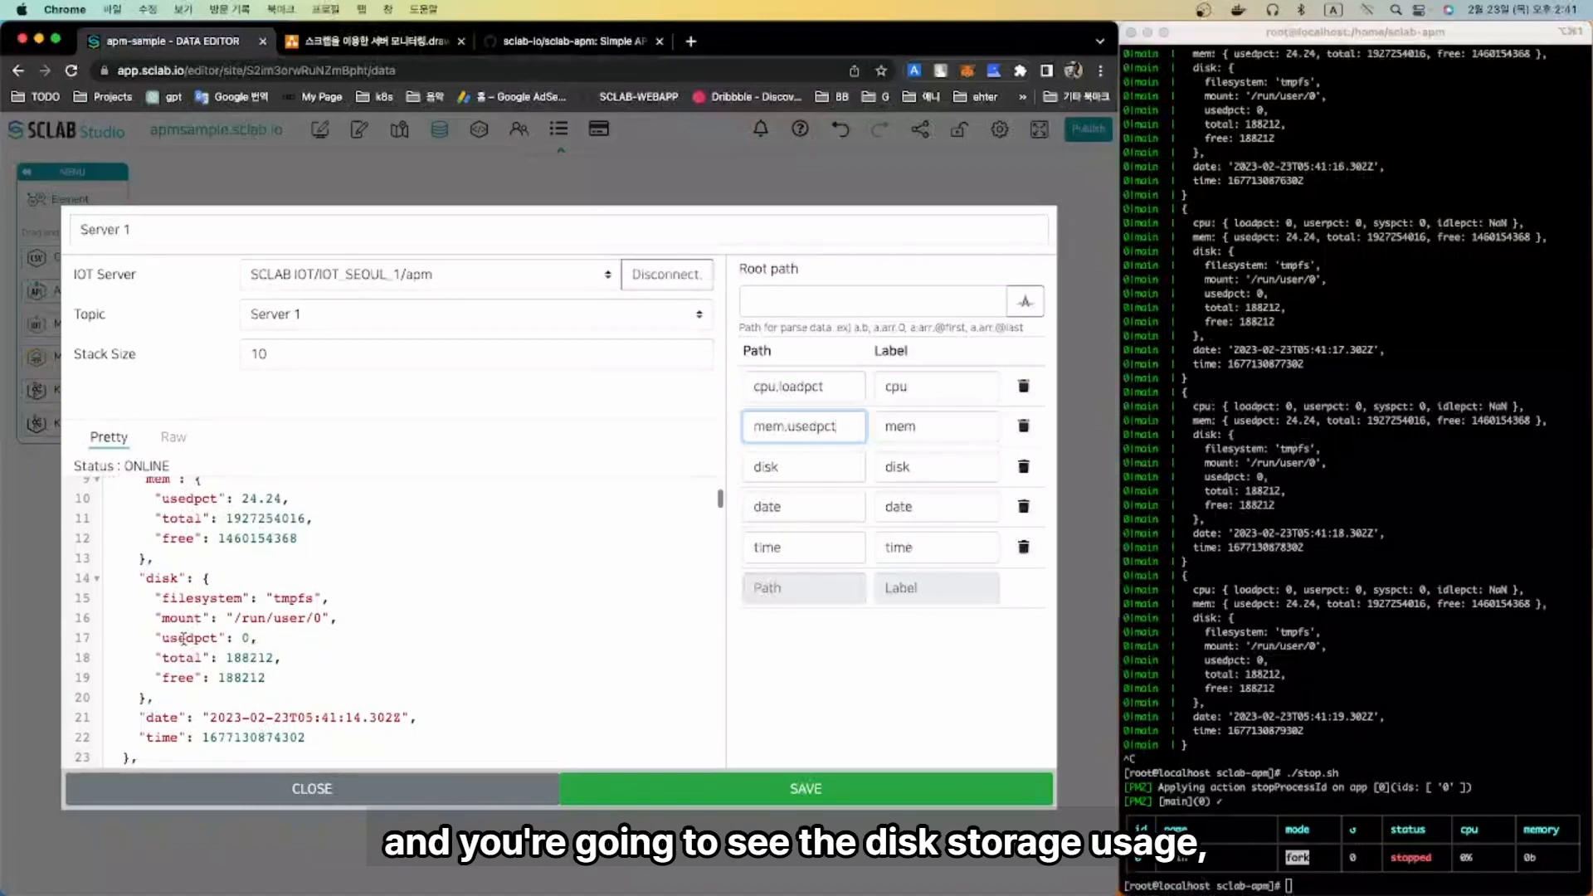
double_click(183, 639)
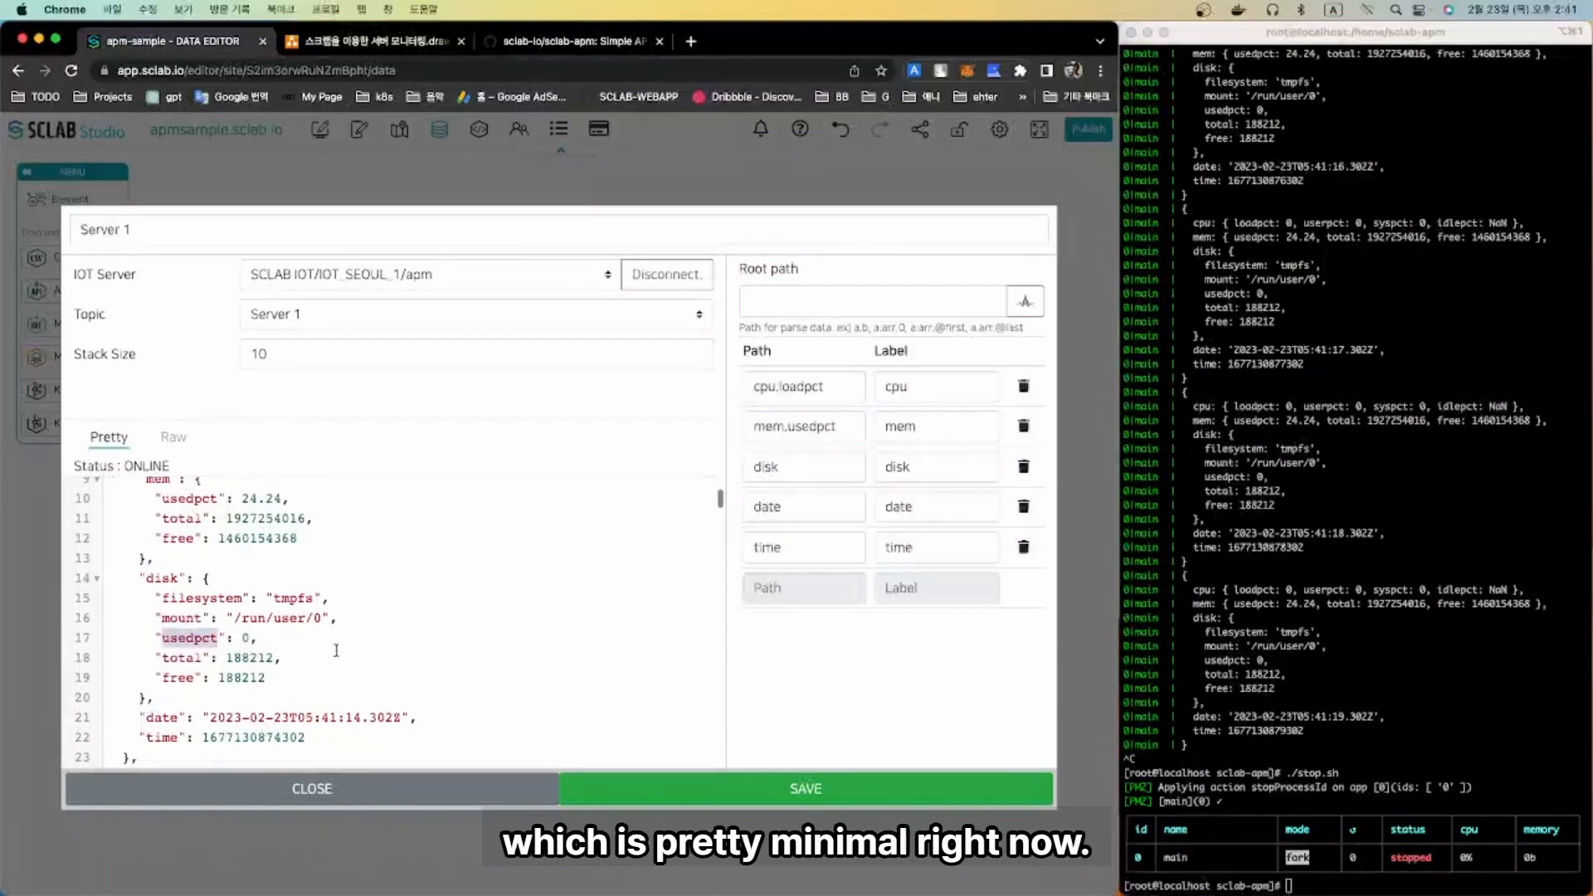
left_click(803, 469)
type(".")
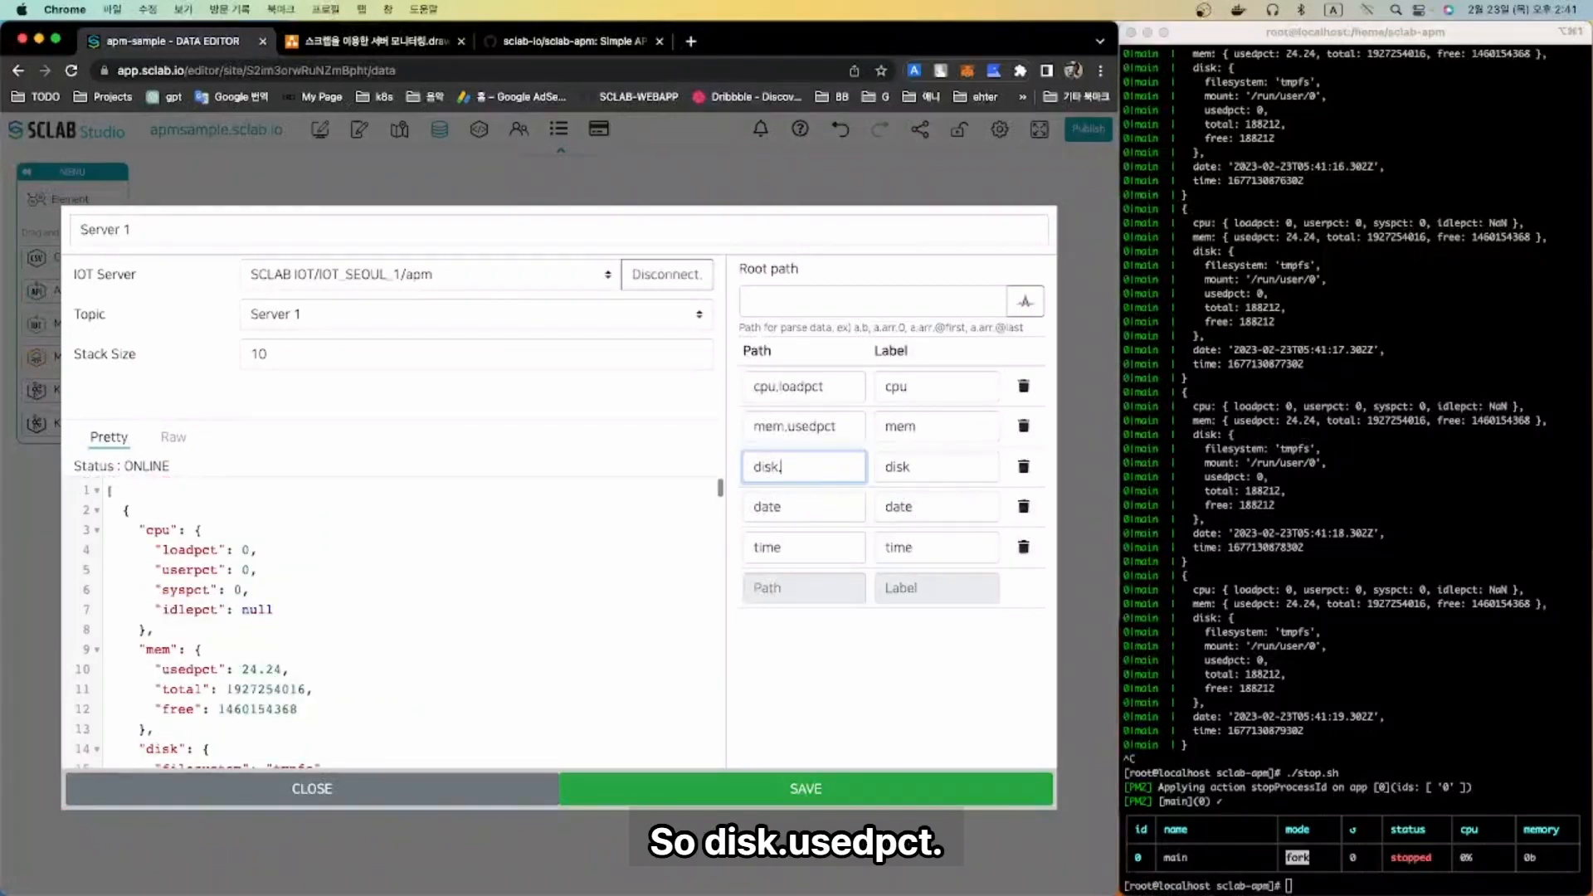
scroll(443, 581, "down", 3)
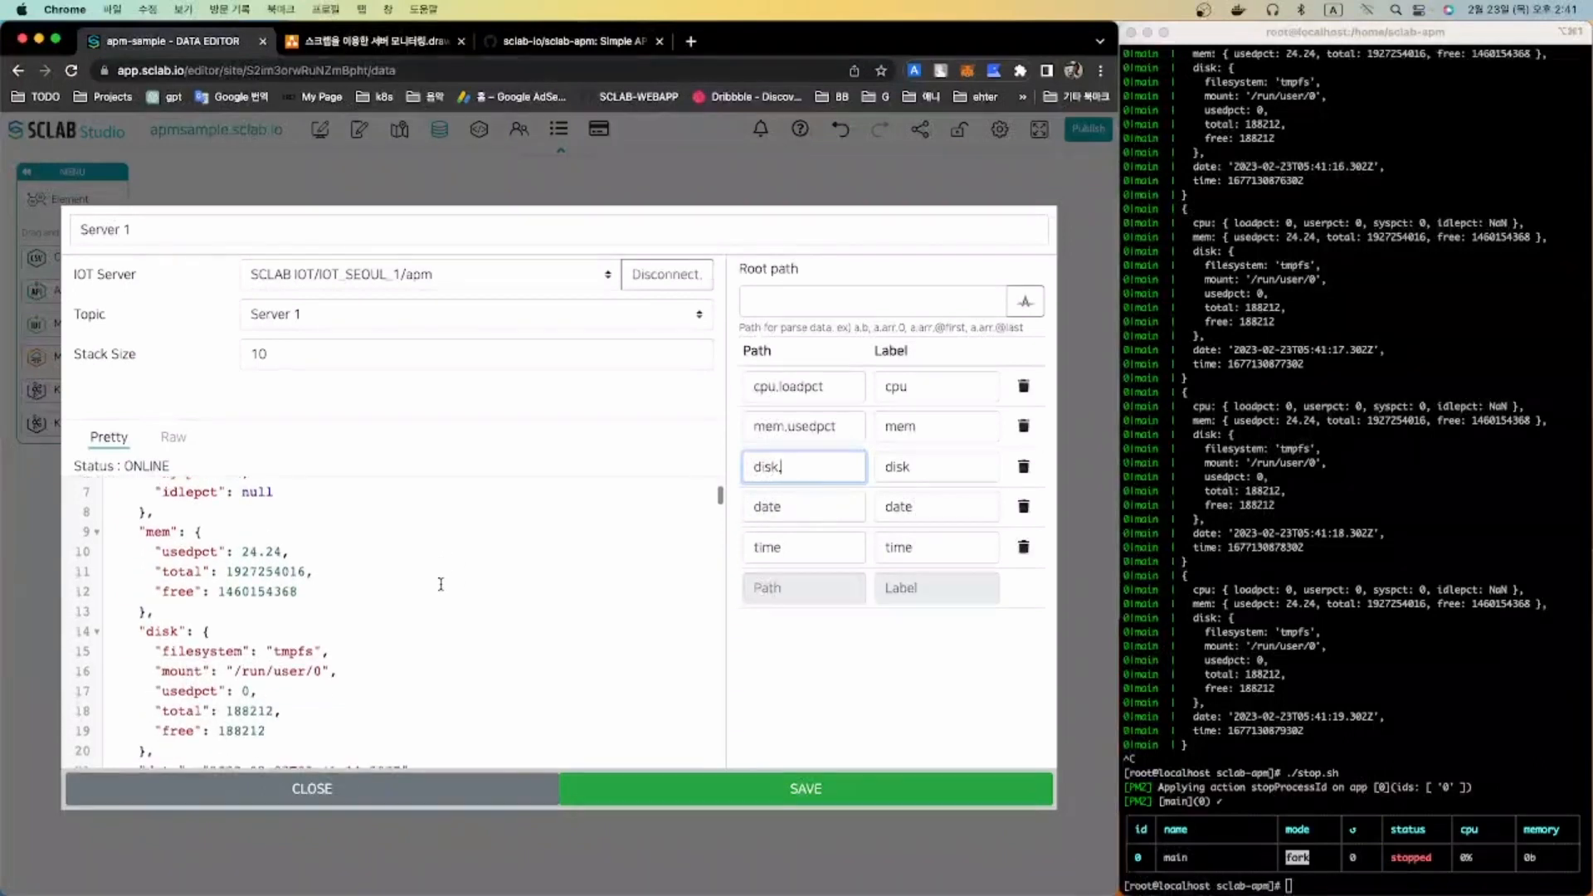
type("usedpct")
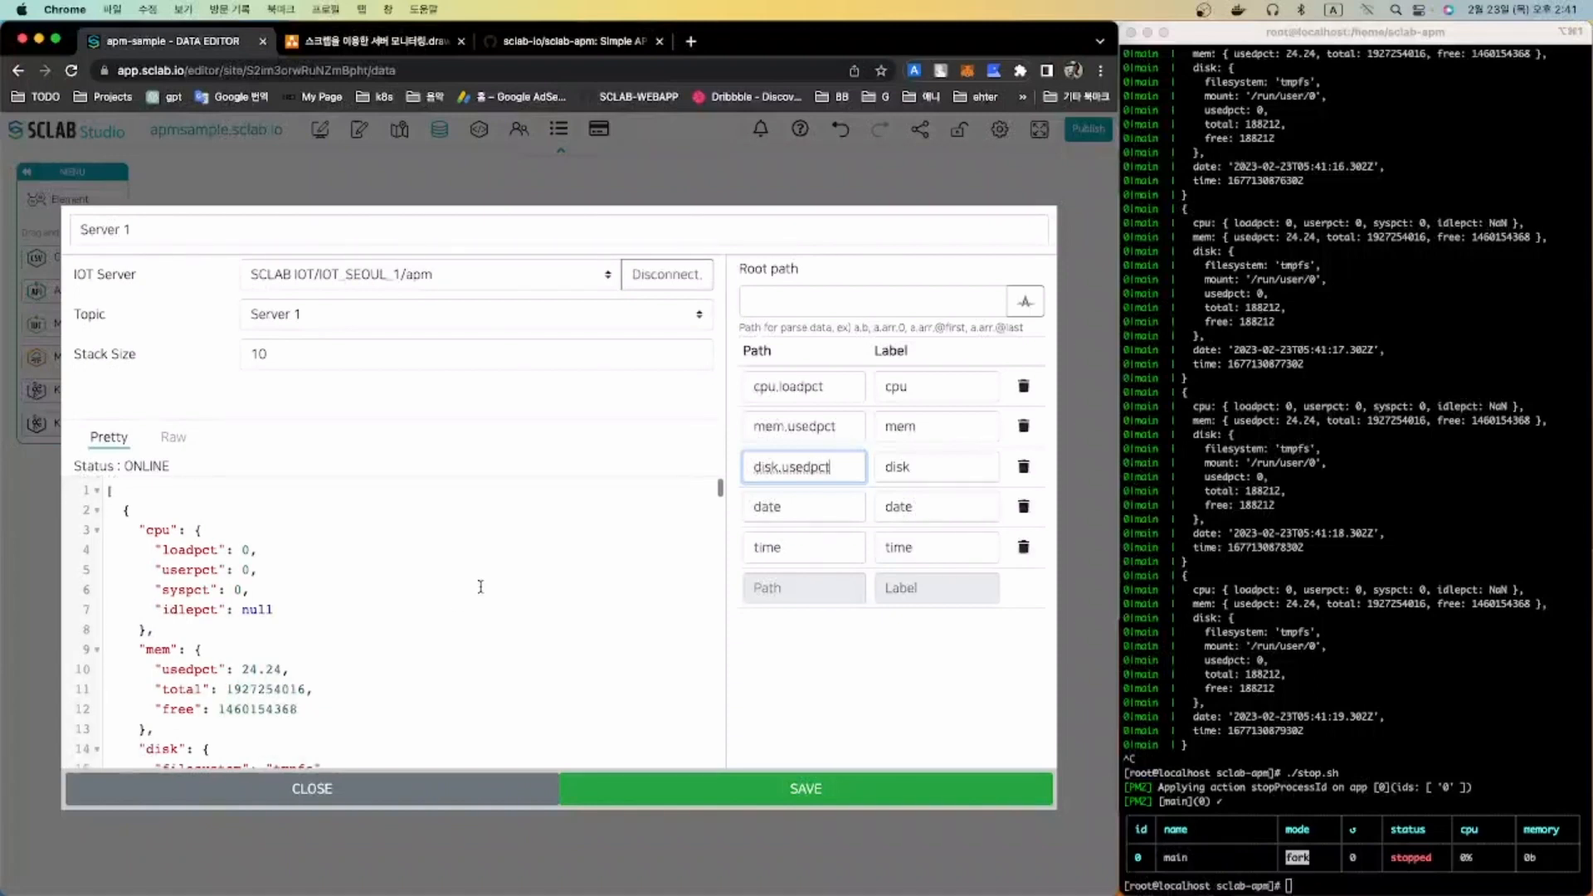
- Disconnect and reconnect the Server 1 data element, and examine the disk values in its received data
left_click(667, 274)
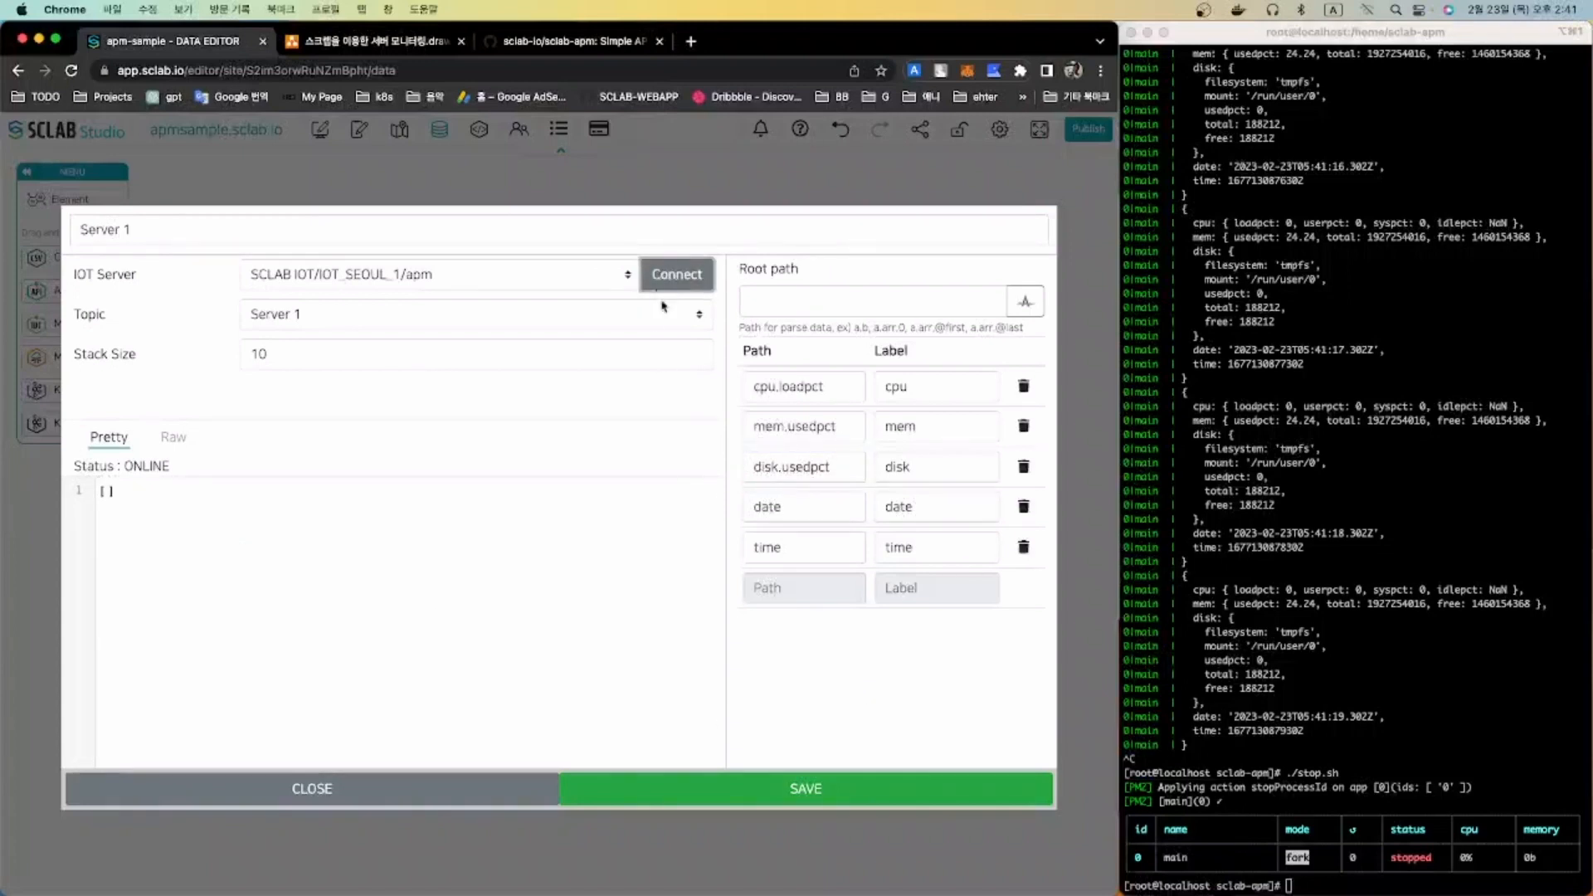
left_click(829, 466)
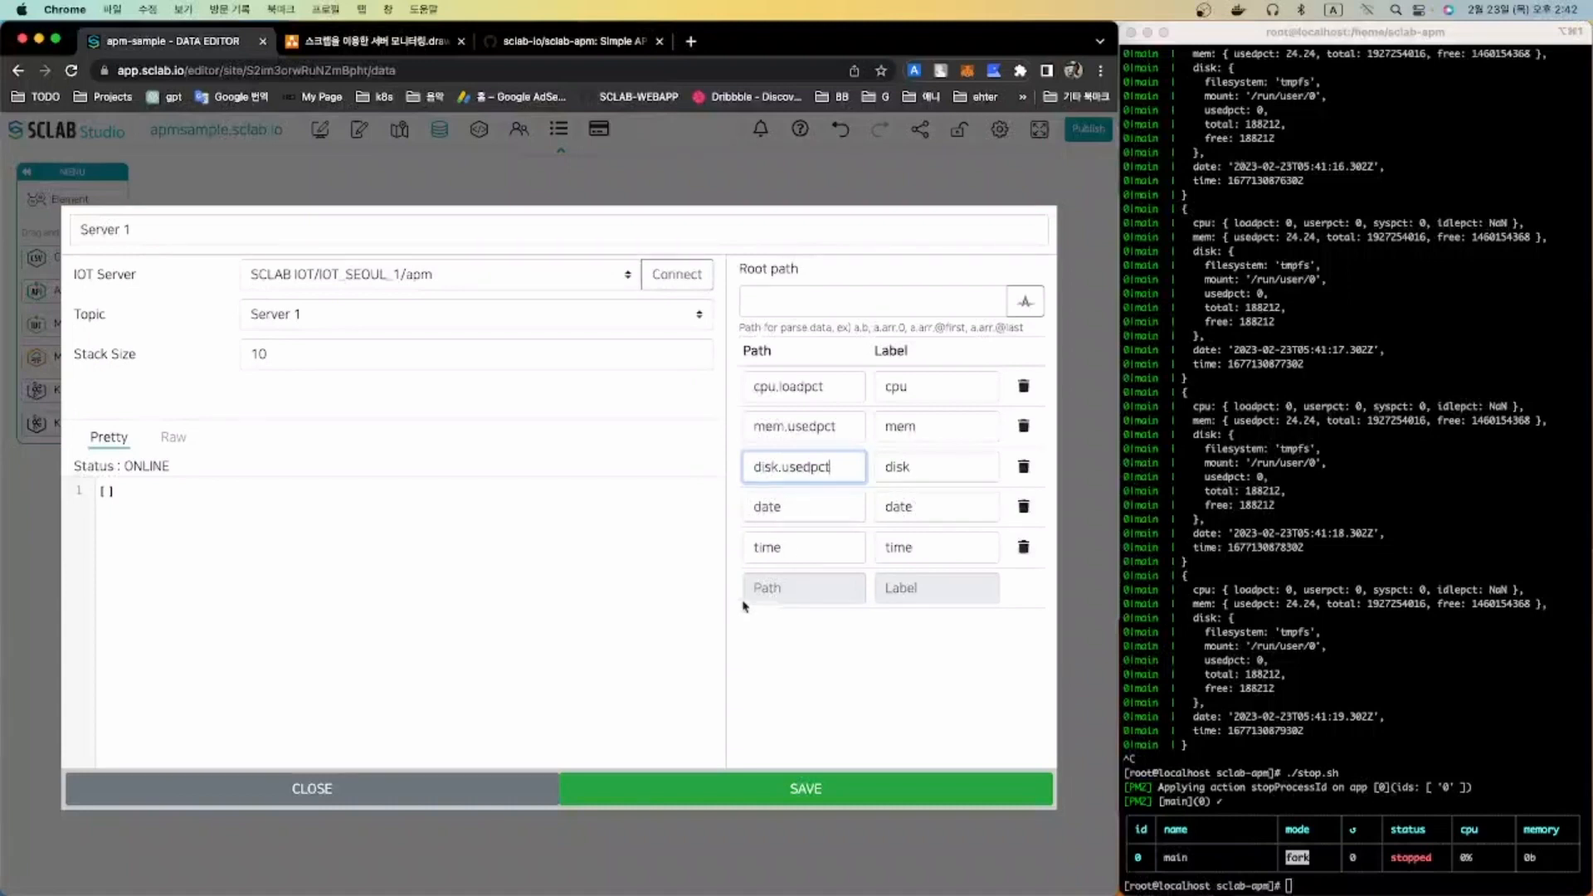
left_click(677, 274)
scroll(484, 546, "down", 3)
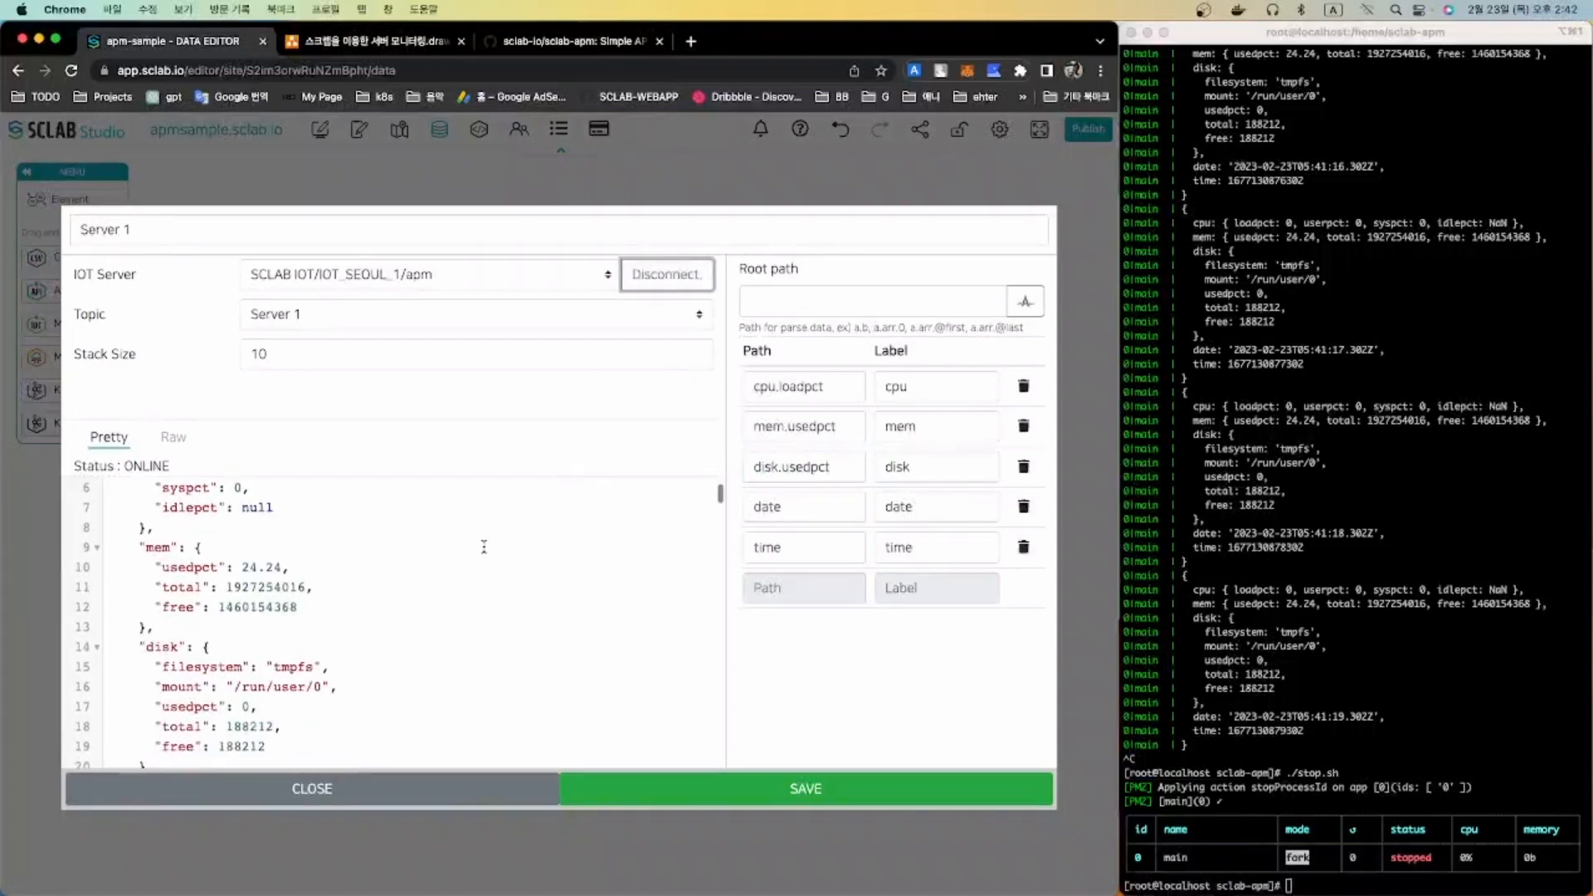
scroll(484, 547, "down", 1)
- Run ./logs.sh in the terminal and compare the disk usedpct field name with the disk path
left_click(1320, 721)
type("./")
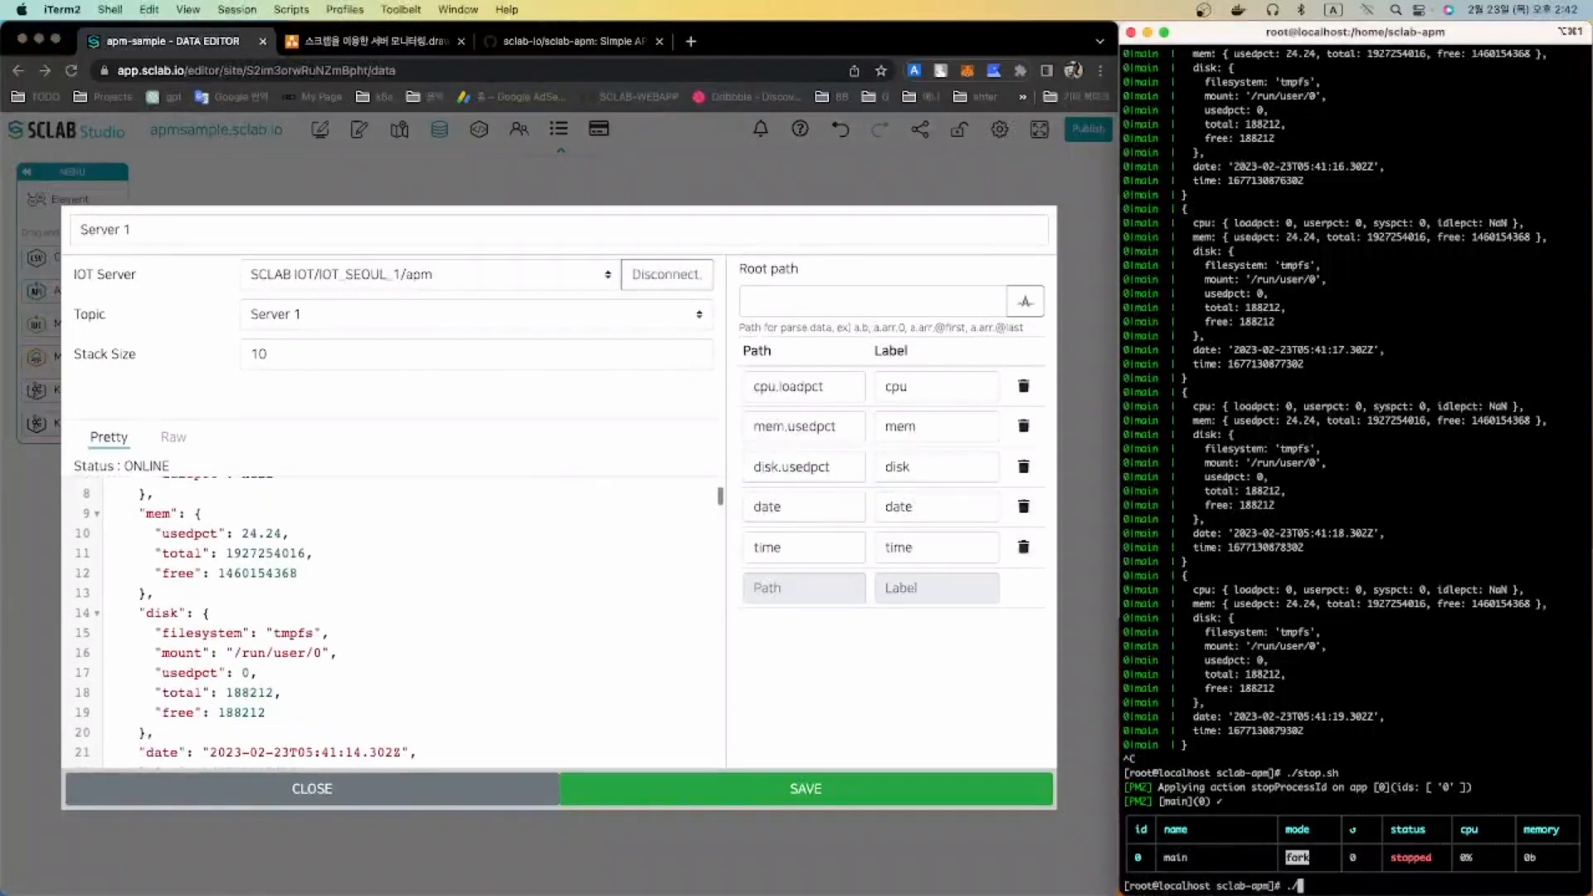
type("logs.sh")
key("Return")
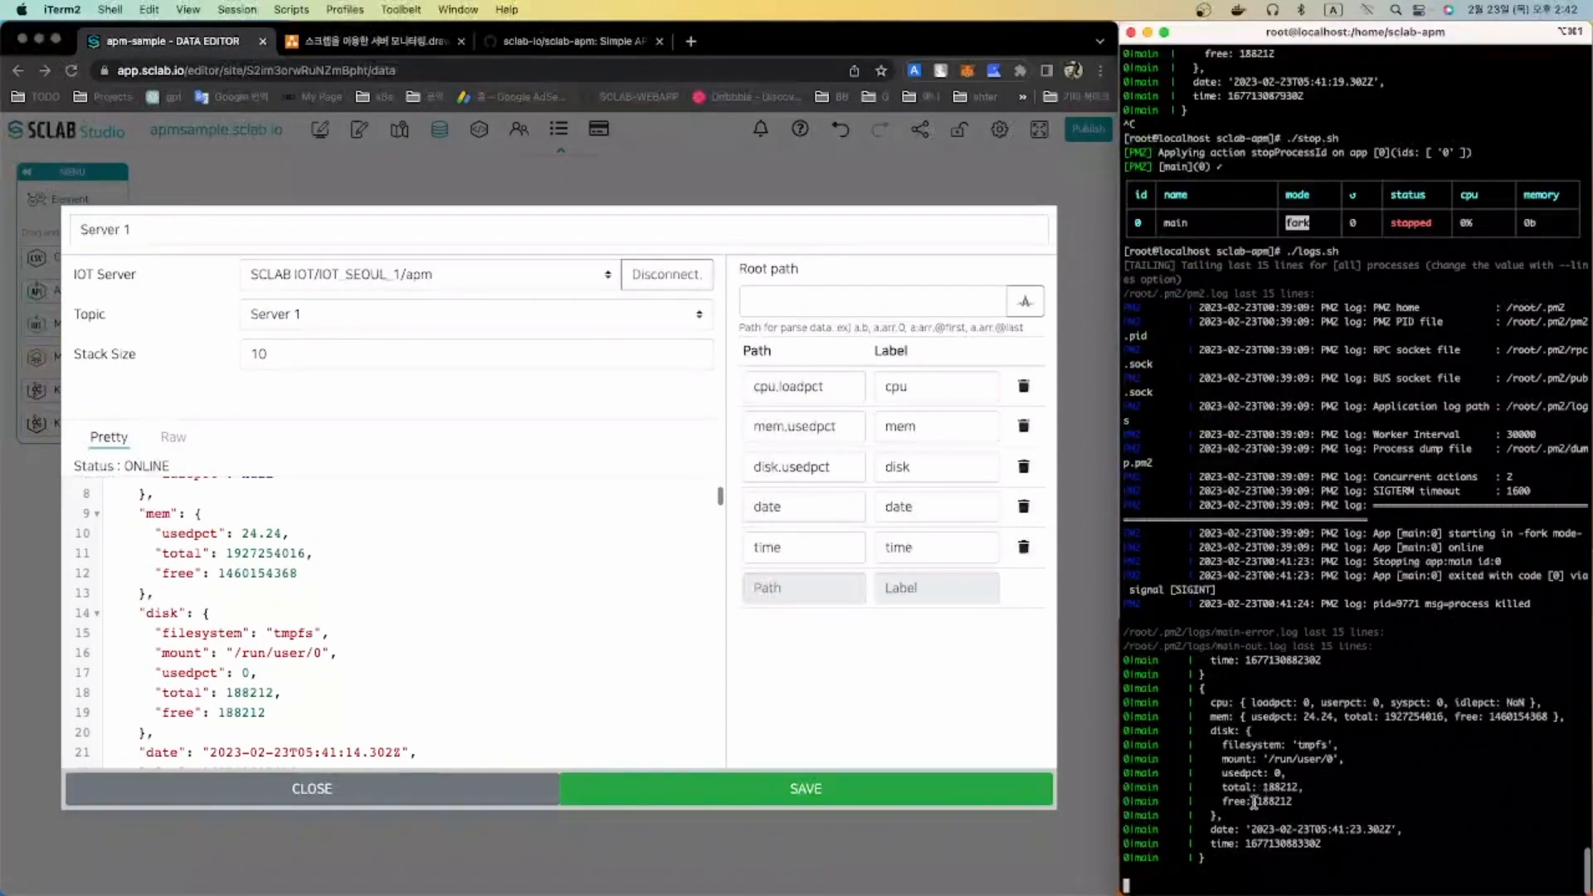
double_click(1242, 773)
double_click(804, 467)
scroll(390, 623, "up", 3)
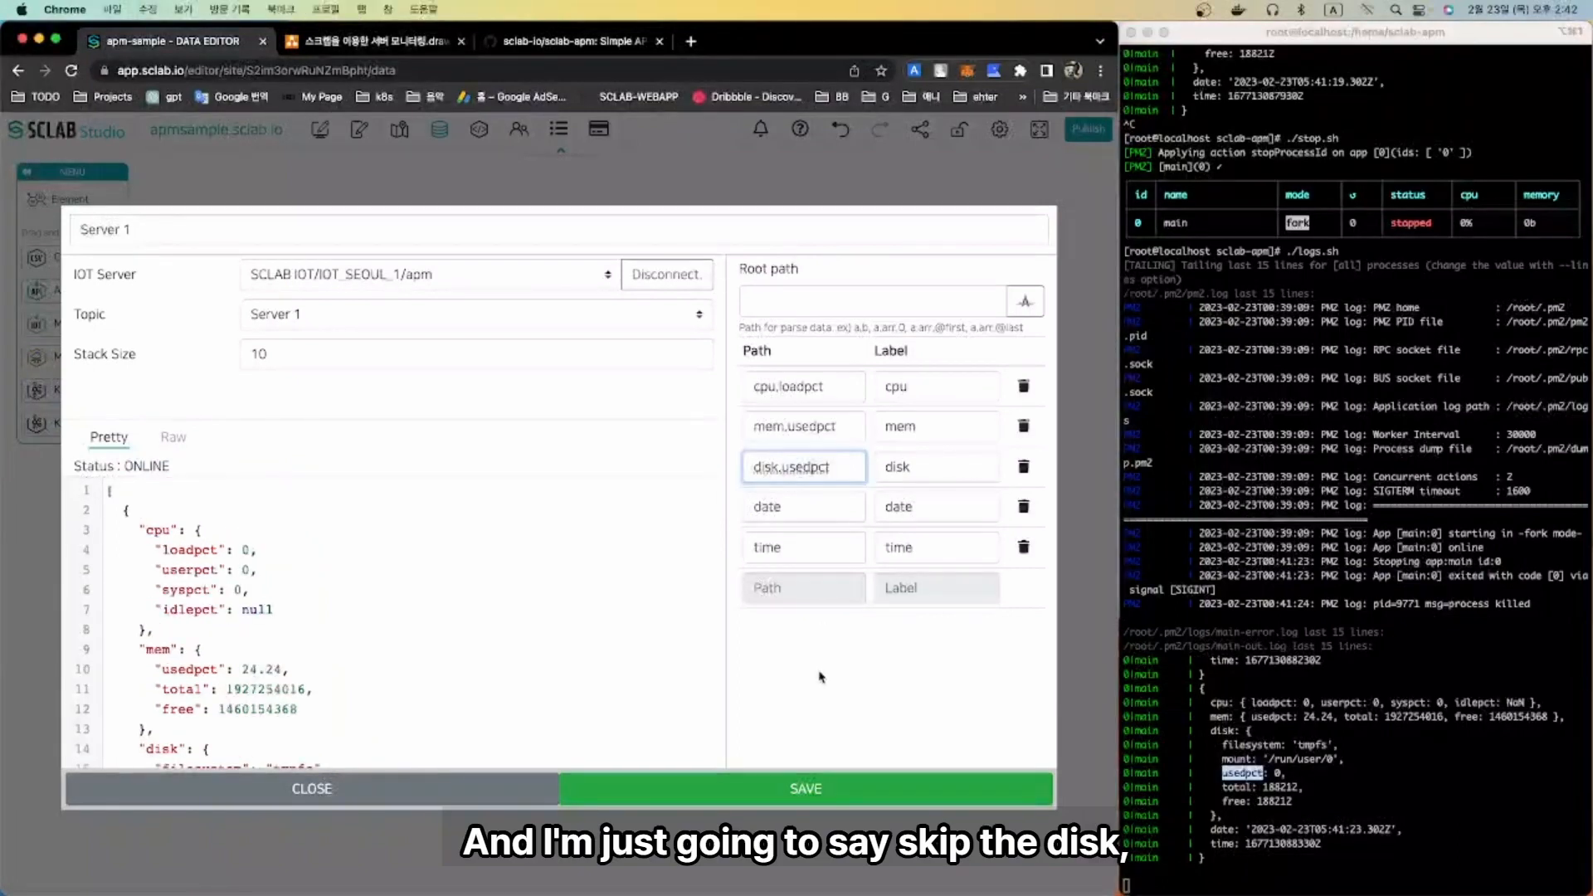
left_click(821, 675)
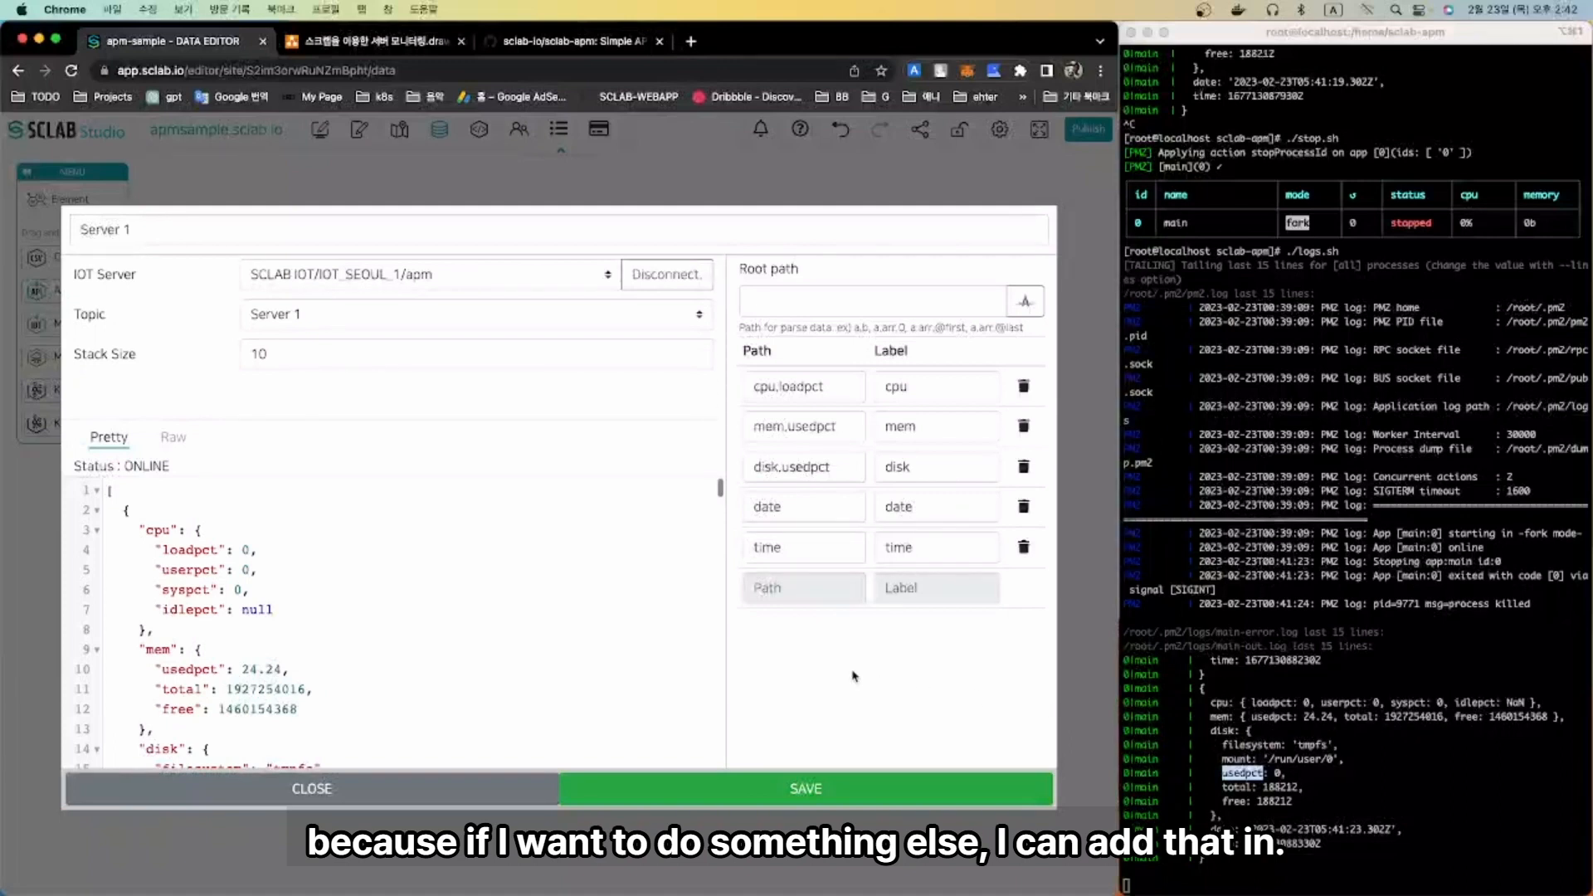
- Save the Server 1 data settings and start a Line Chart (white) from the Server 1 data
left_click(764, 788)
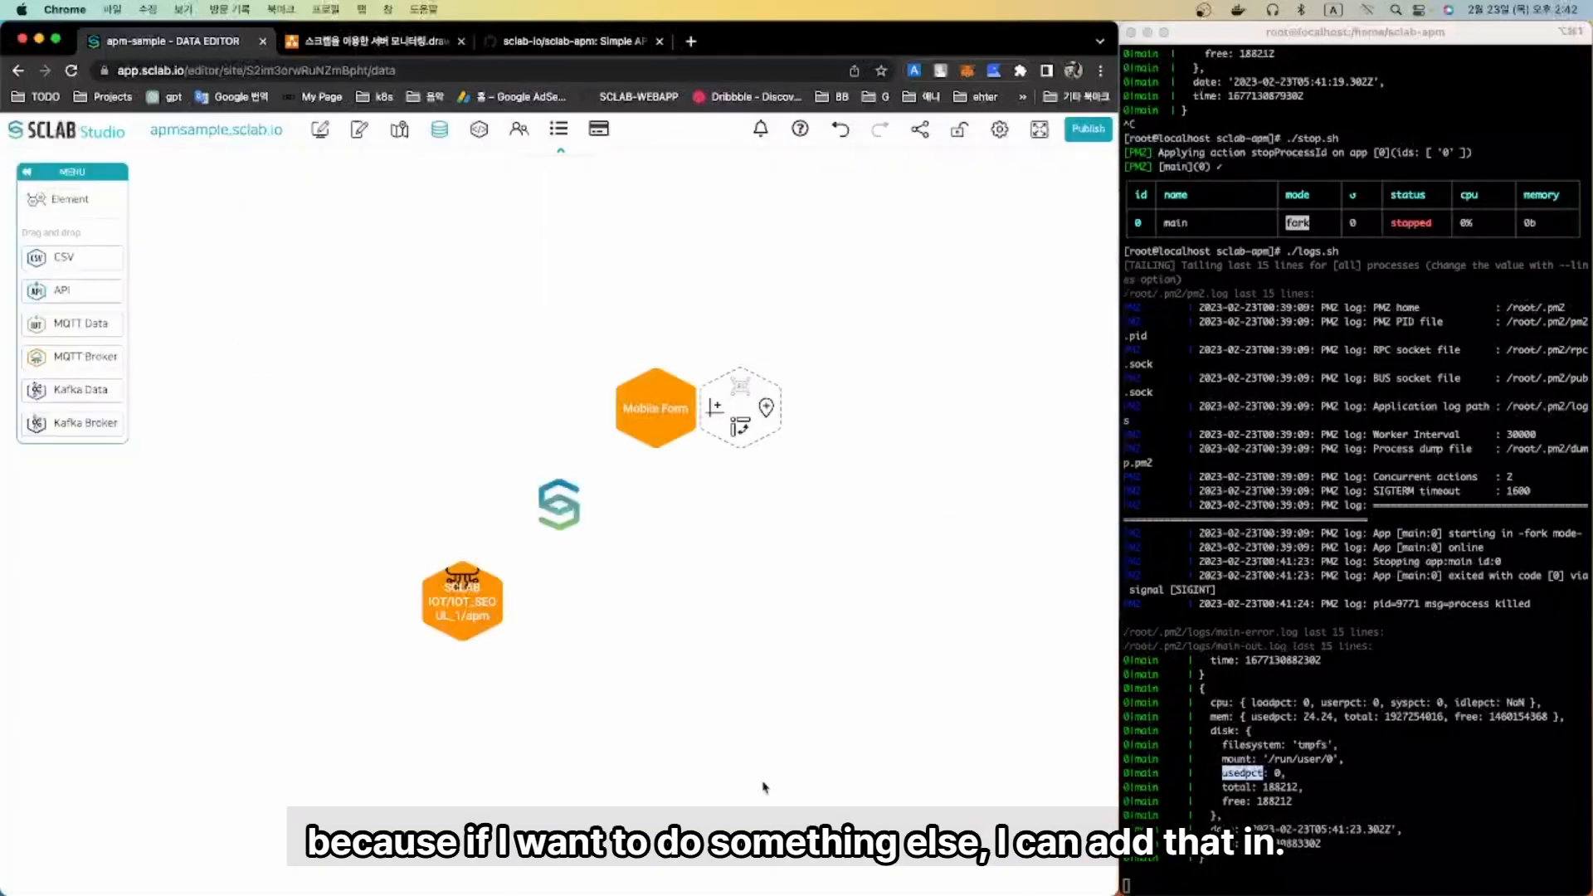
left_click(734, 604)
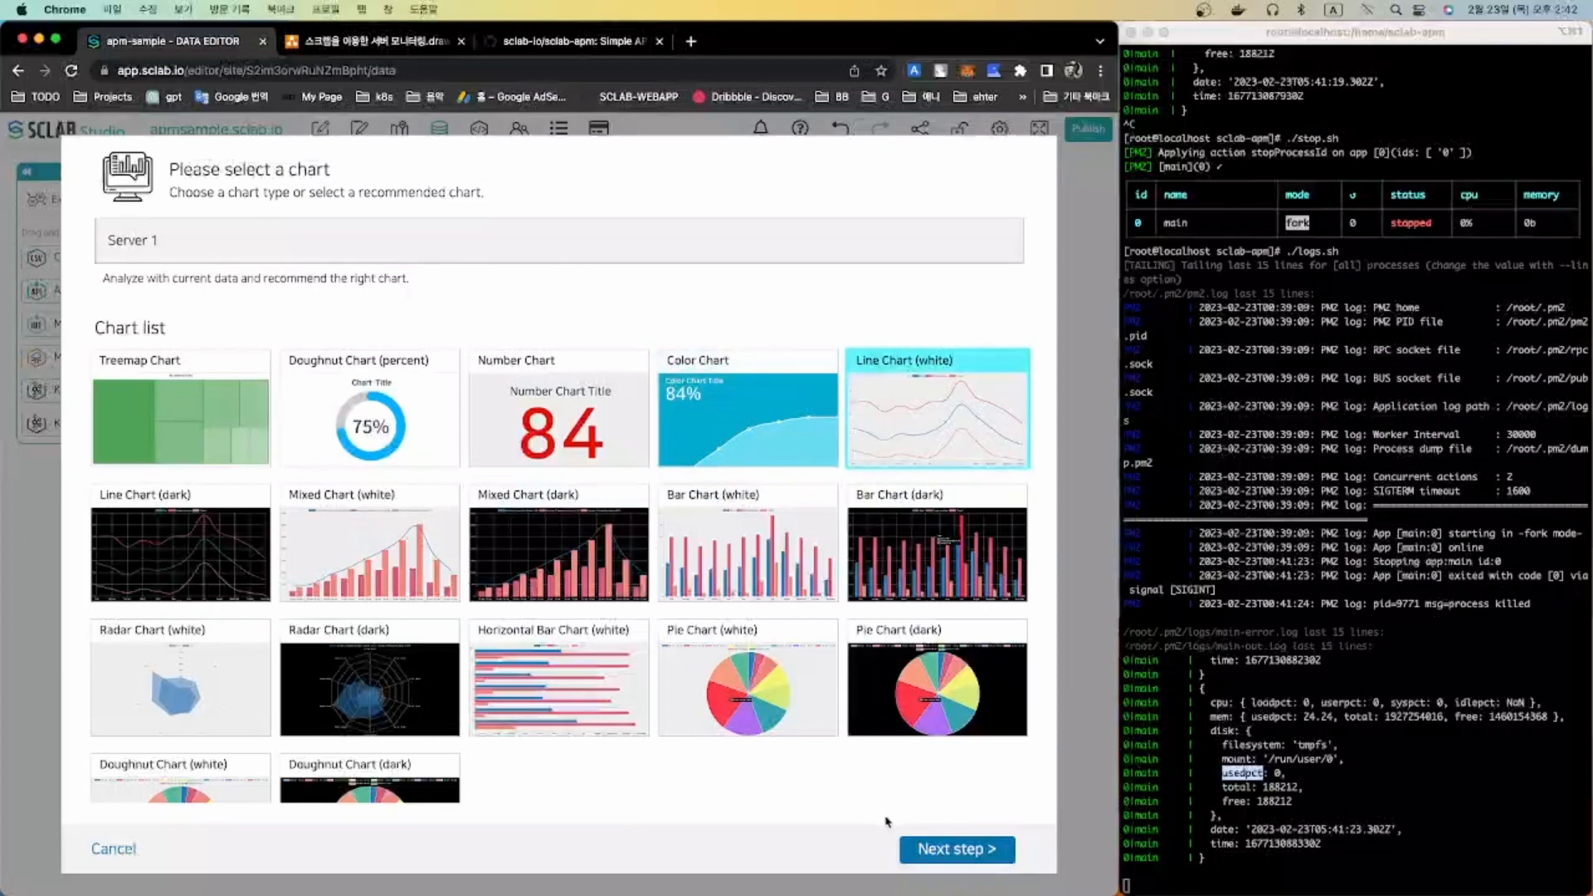
left_click(919, 850)
- Add cpu, mem and disk as the chart's columns data and date as its row data
left_click(225, 509)
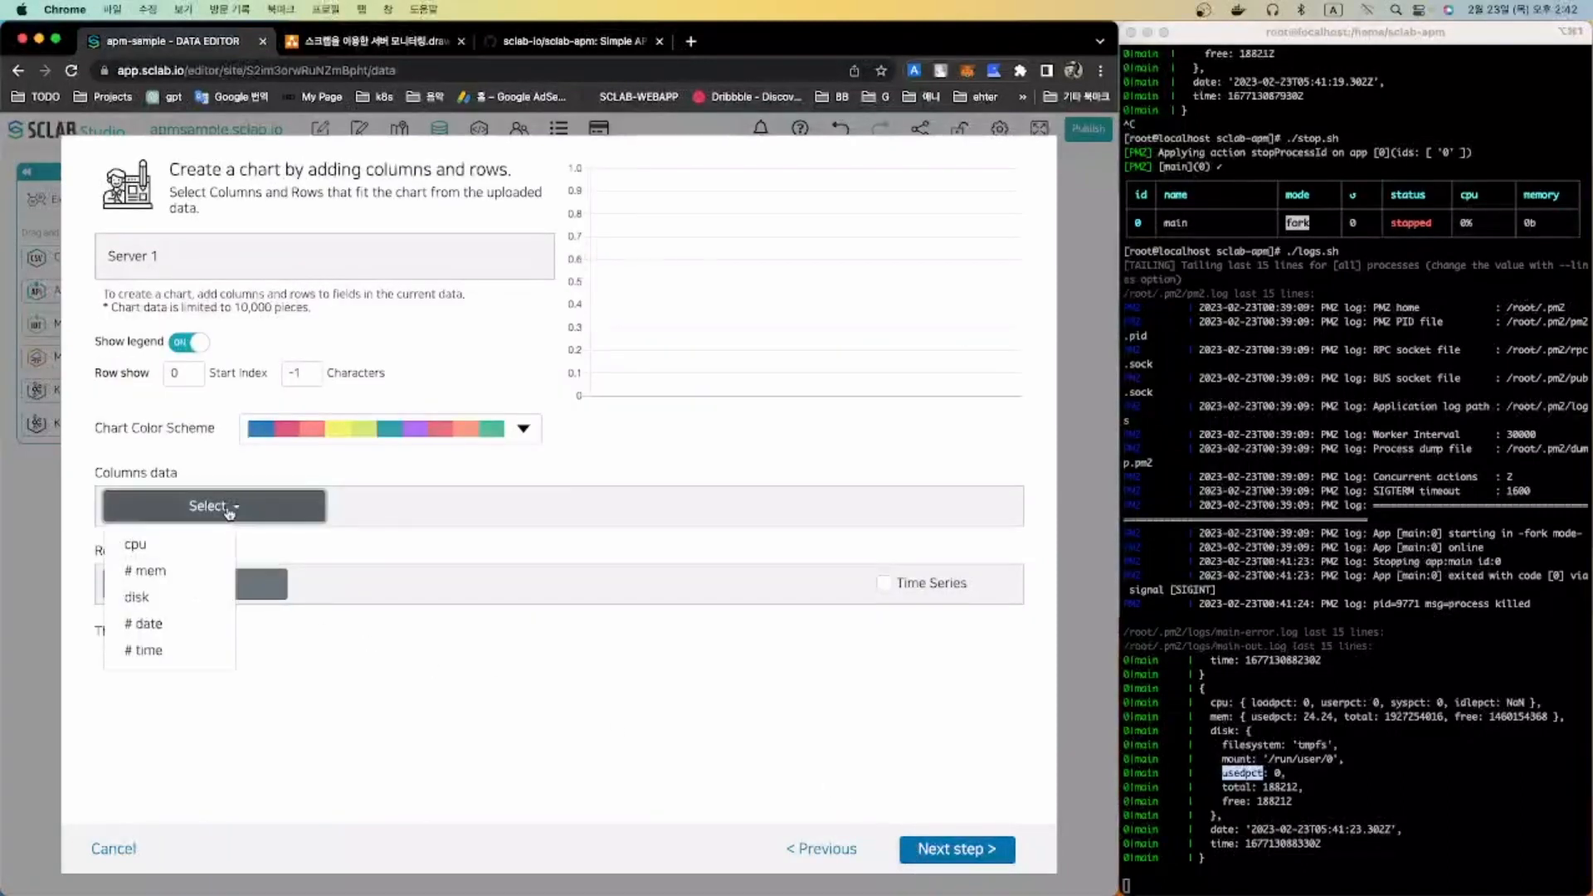
left_click(189, 552)
left_click(440, 508)
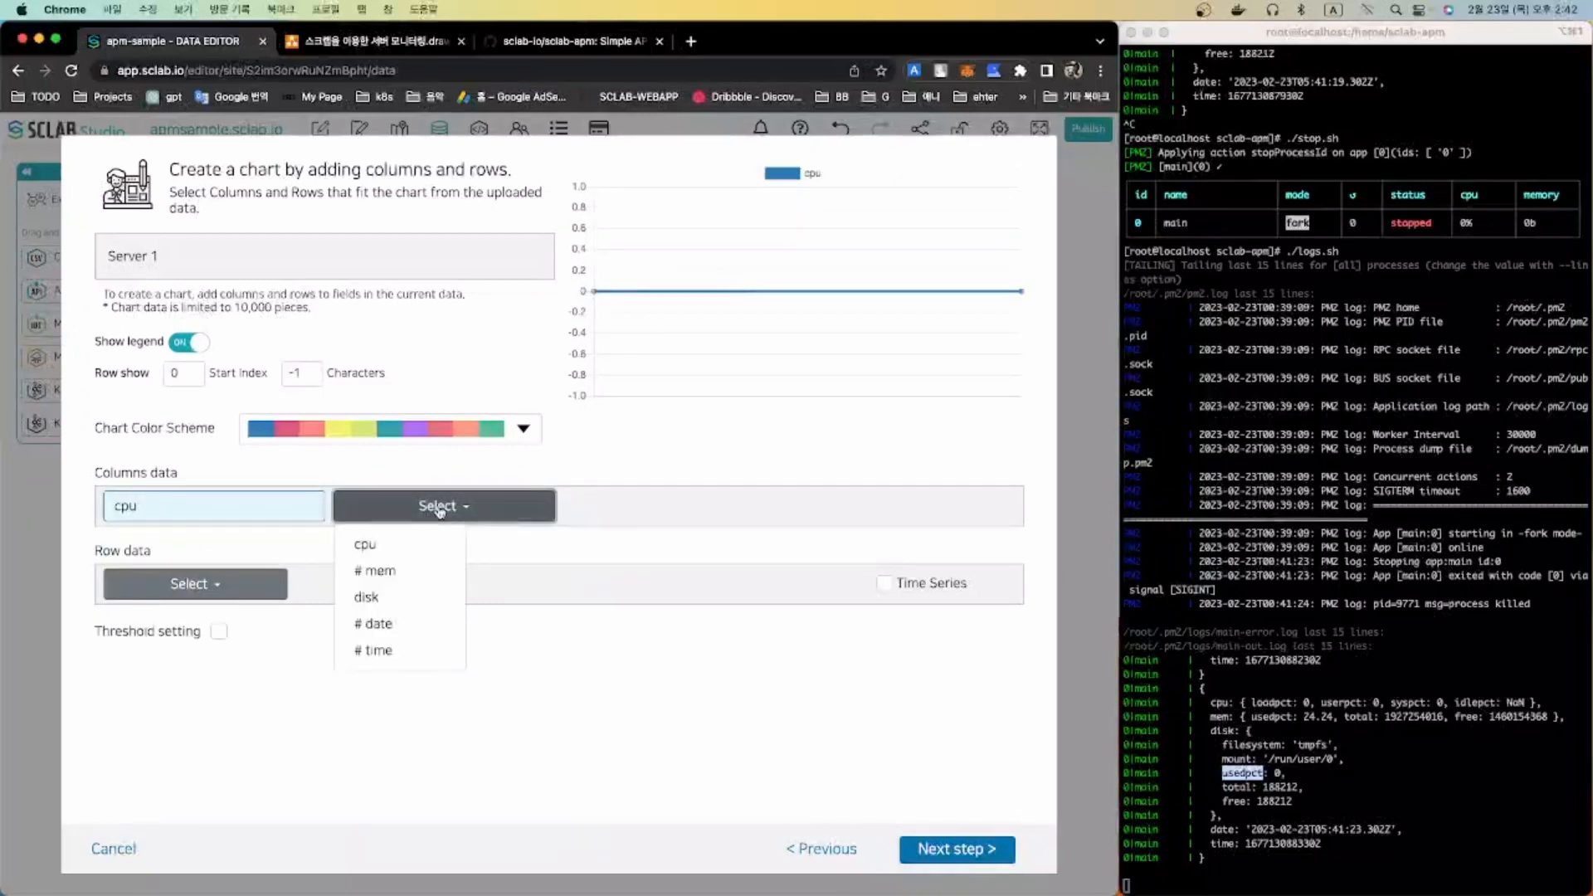
left_click(359, 569)
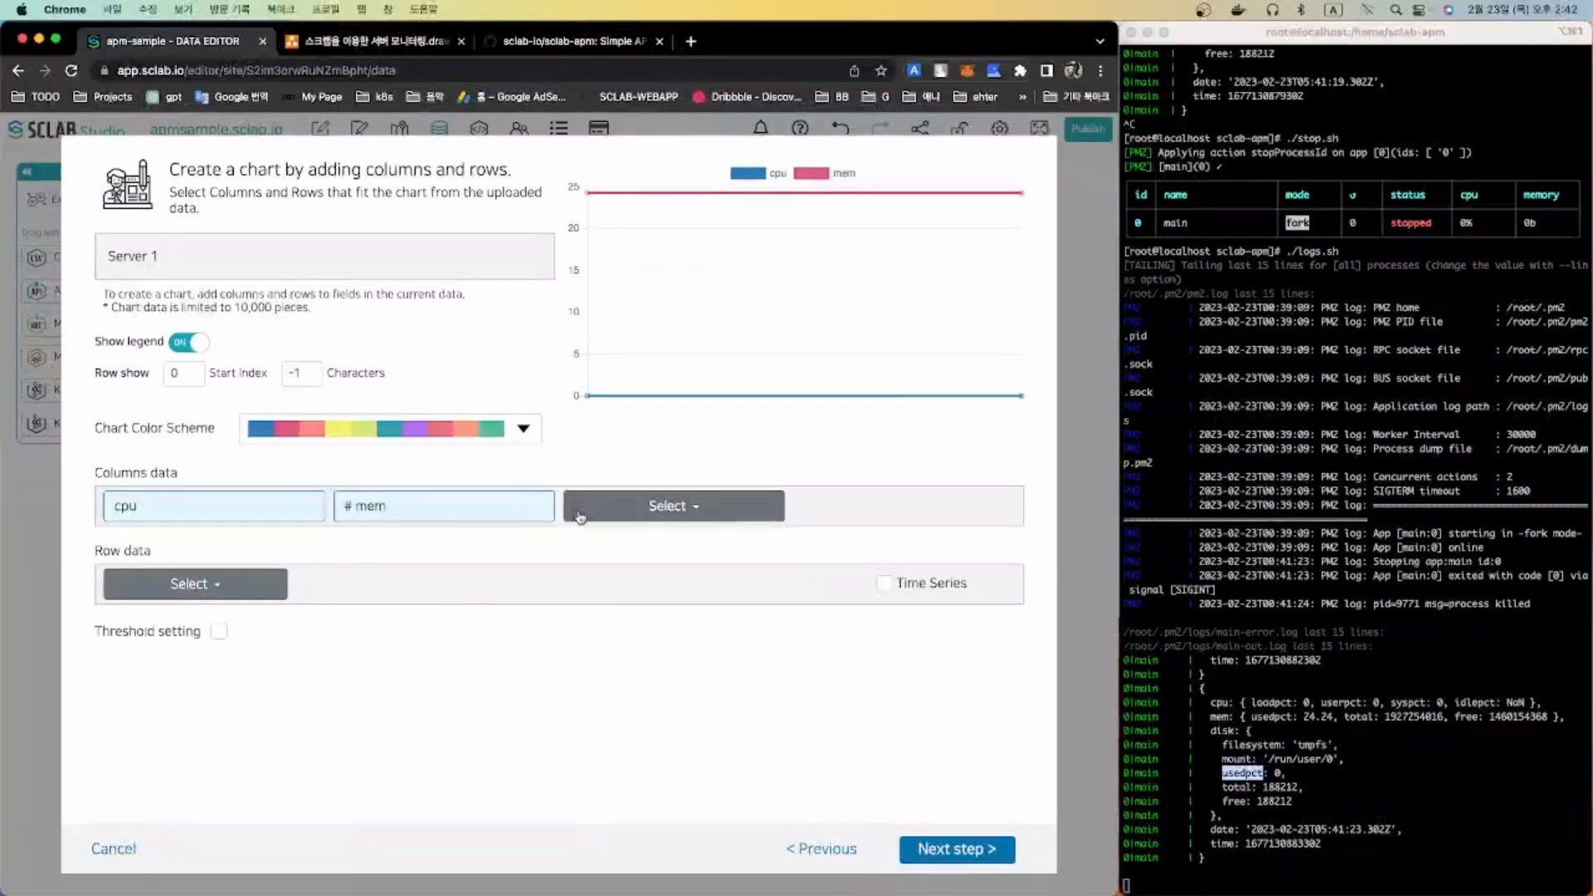
left_click(579, 517)
left_click(631, 598)
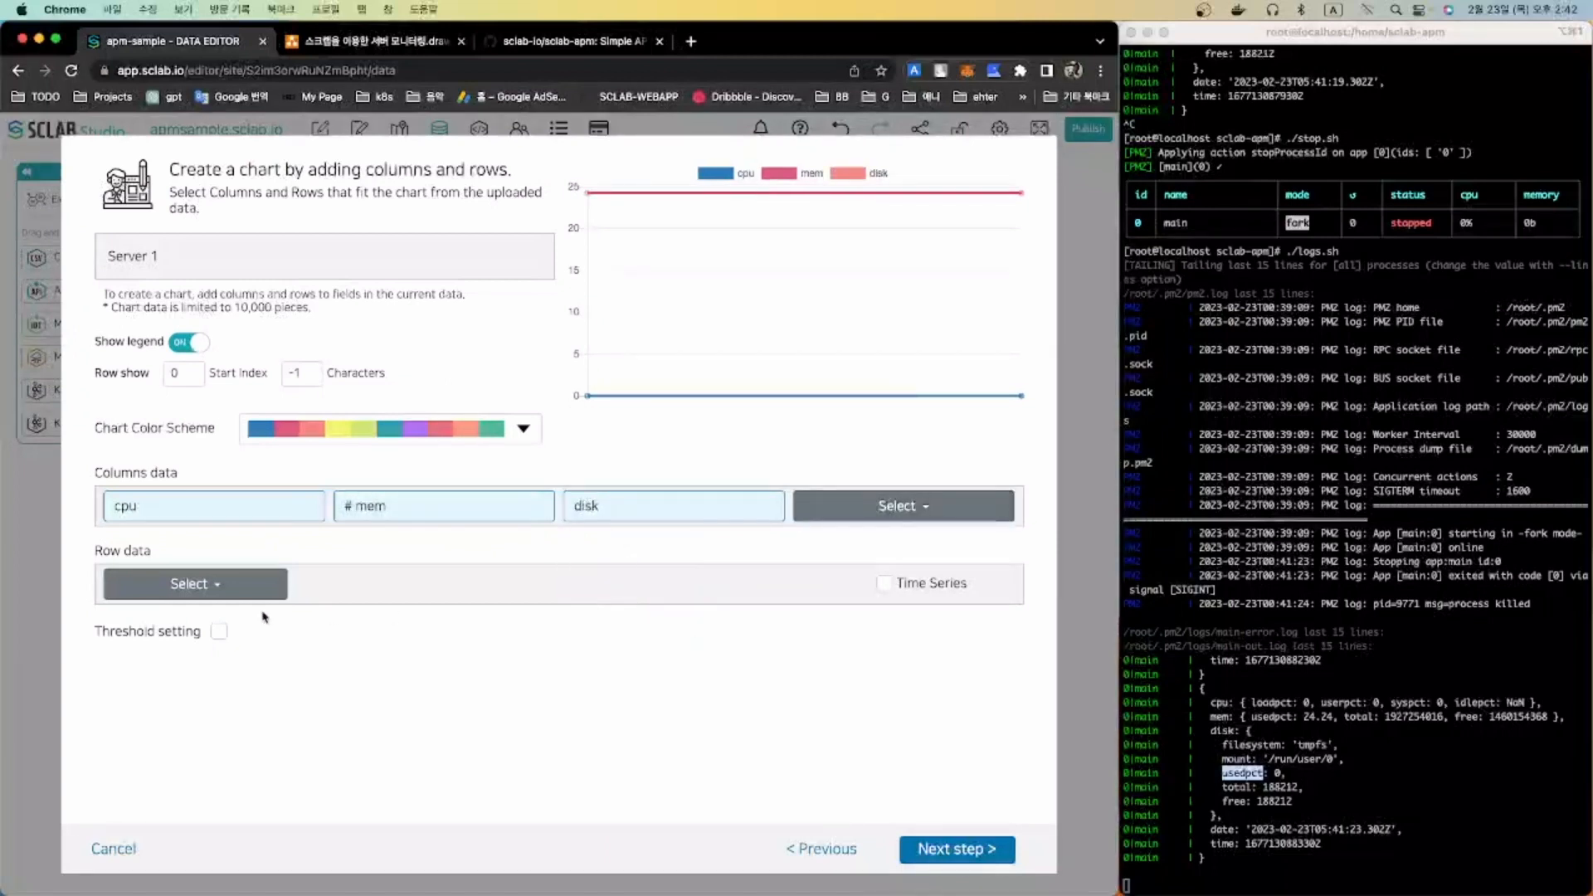
left_click(178, 585)
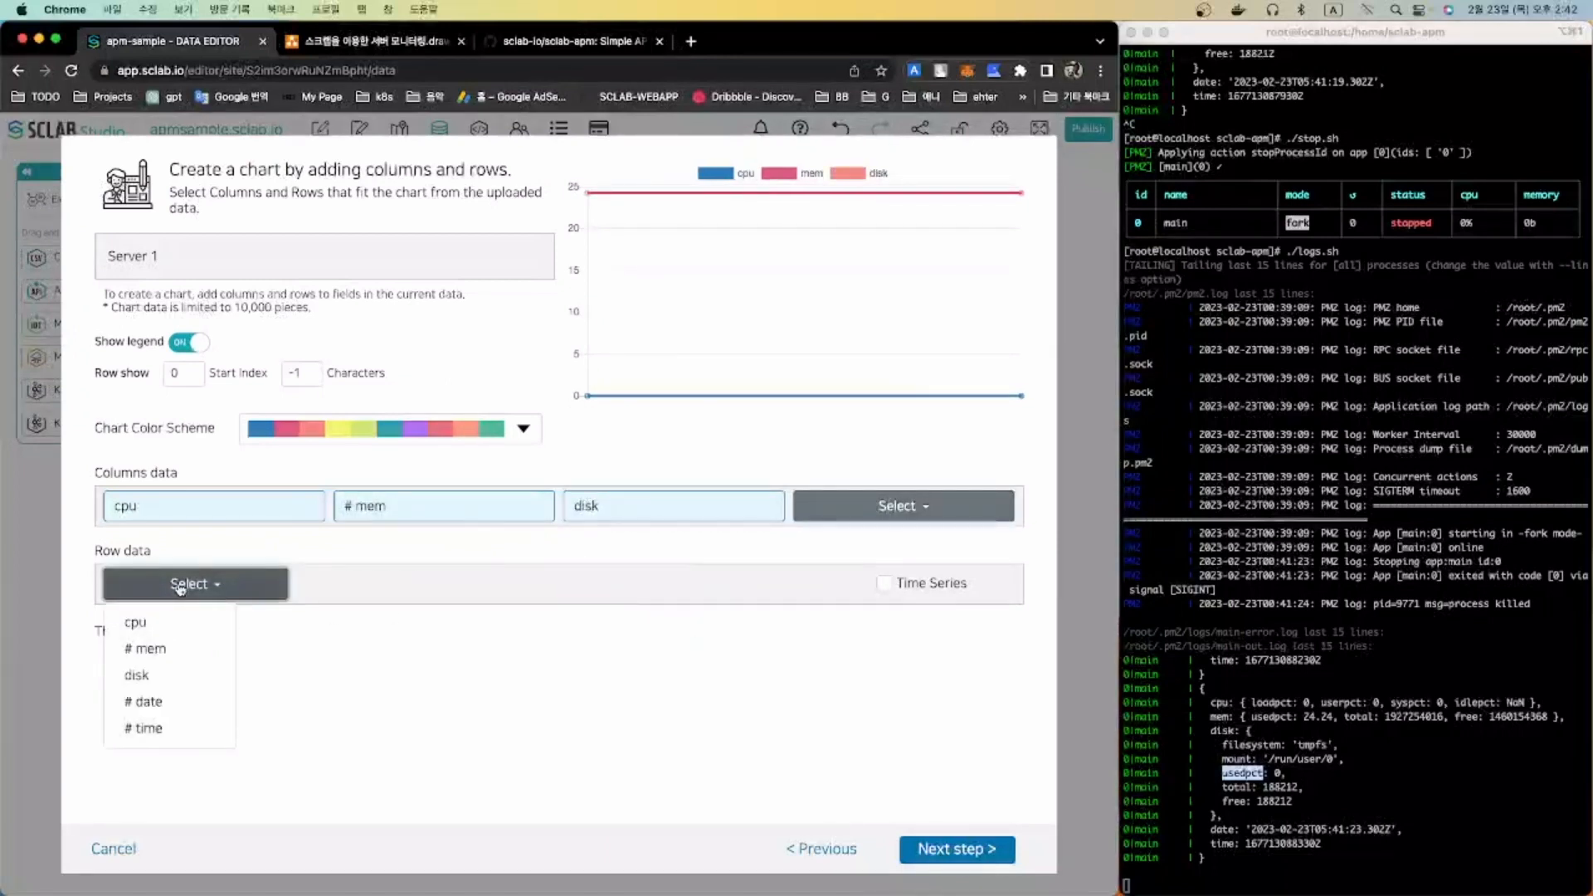
left_click(171, 705)
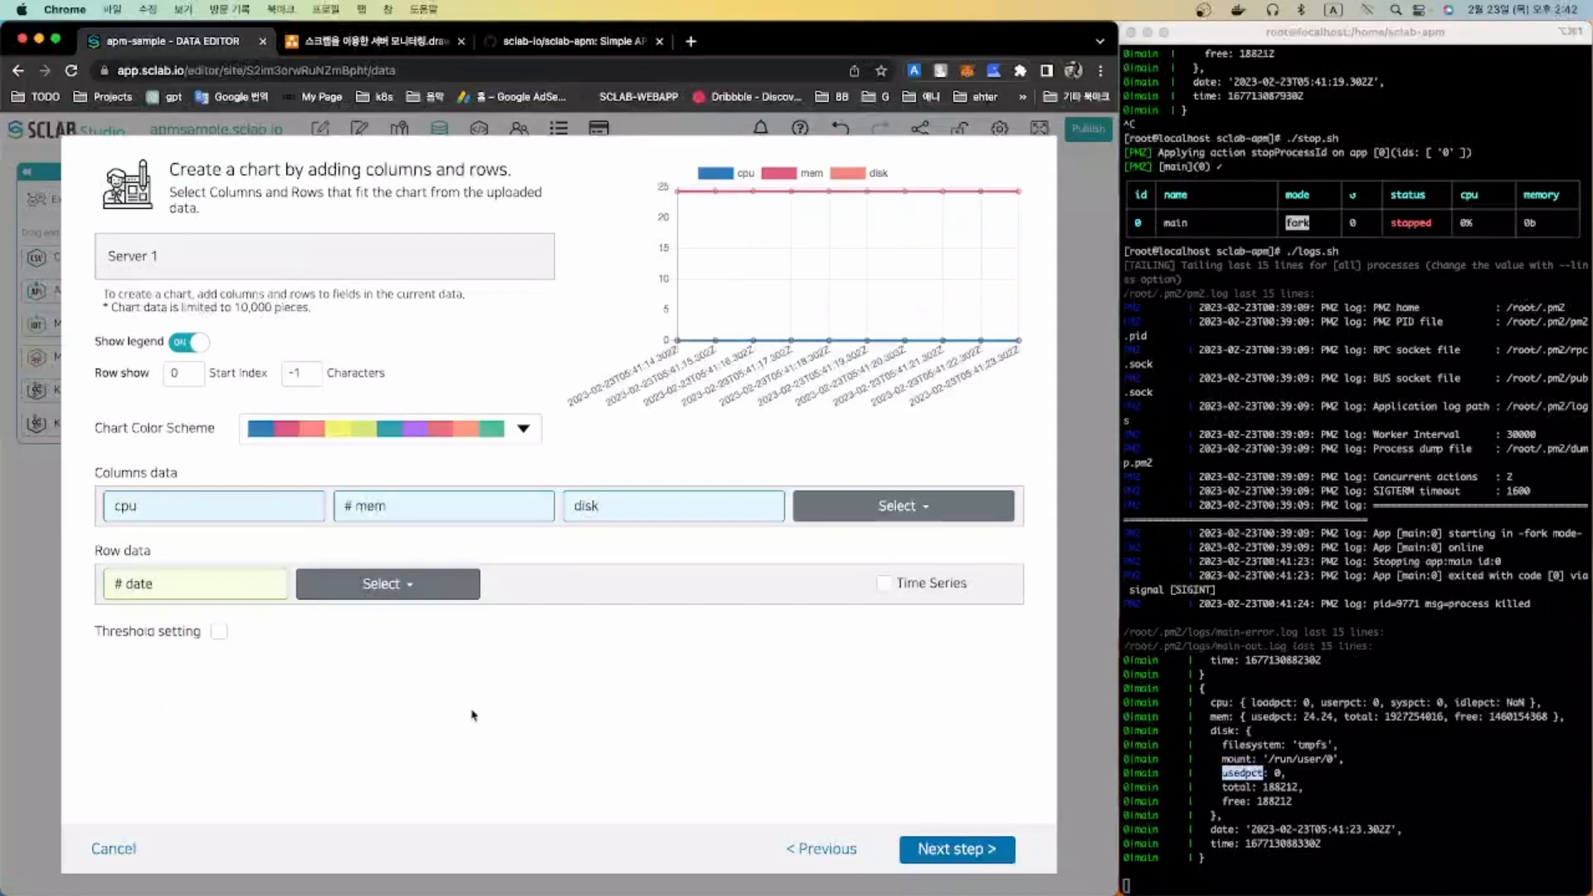
- Set the start index of the row labels to 11 so the date labels begin at the time
left_click(189, 369)
left_click(190, 370)
left_click(190, 369)
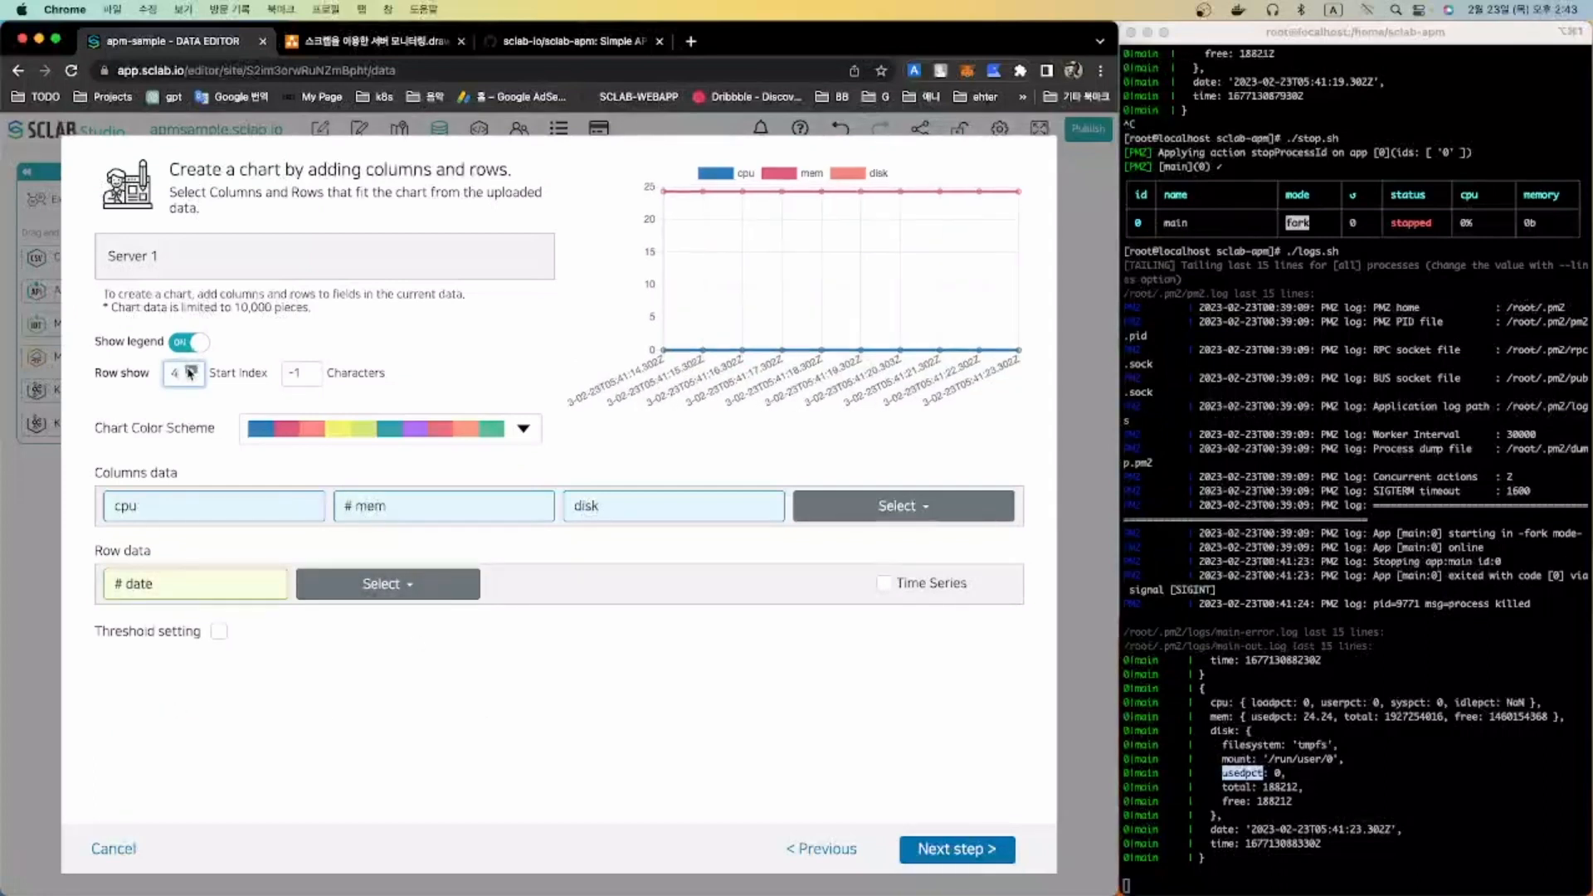
left_click(189, 369)
left_click(190, 370)
left_click(189, 369)
left_click(189, 370)
left_click(189, 370)
left_click(189, 370)
left_click(189, 370)
left_click(190, 370)
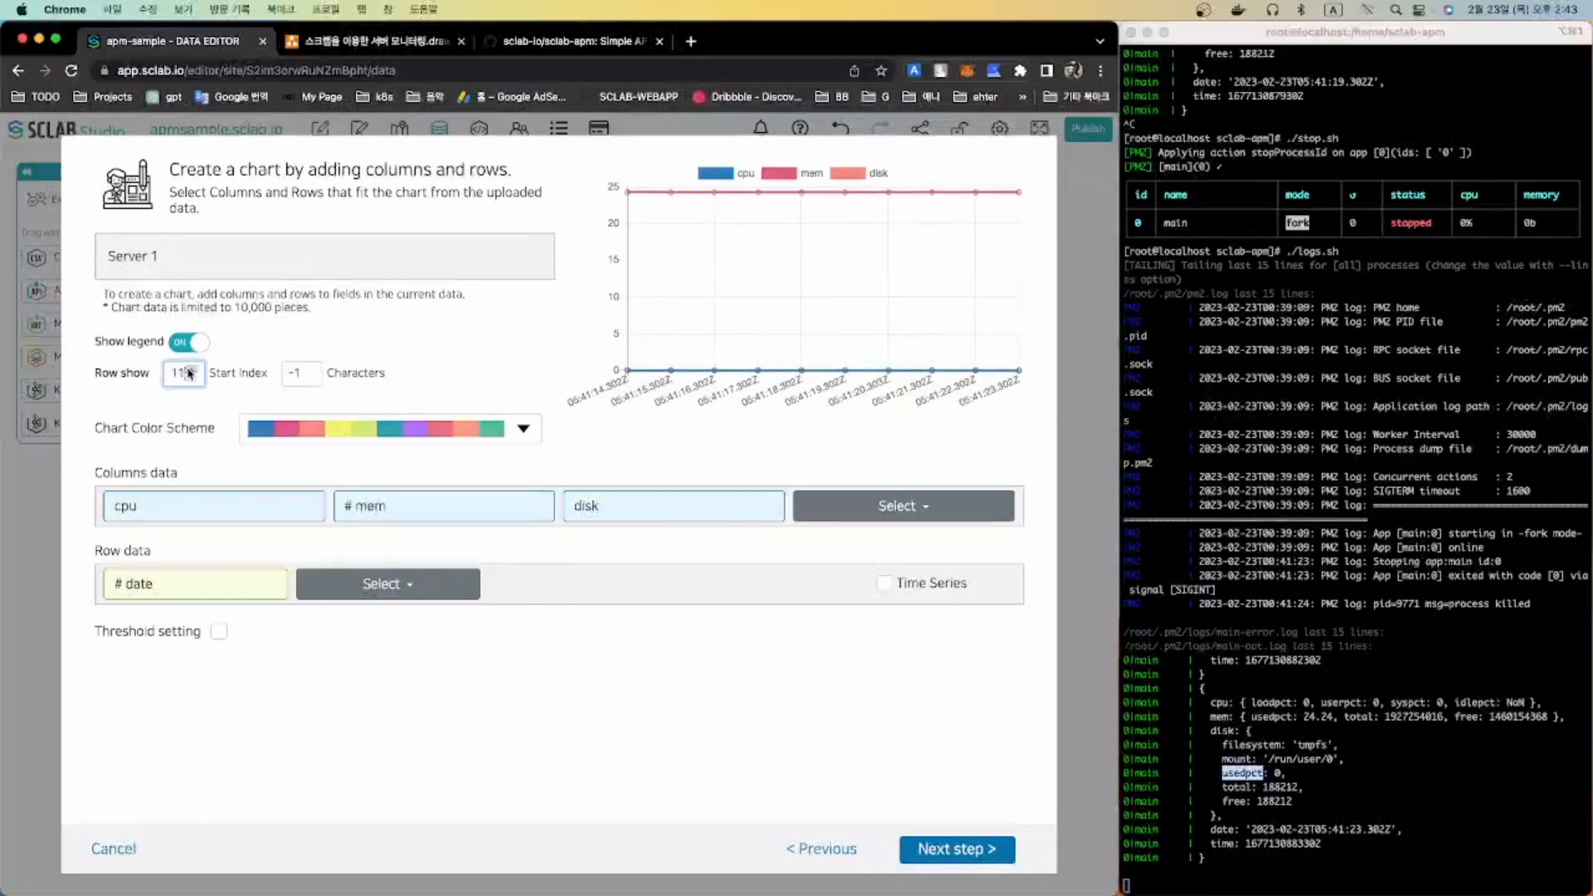
left_click(189, 370)
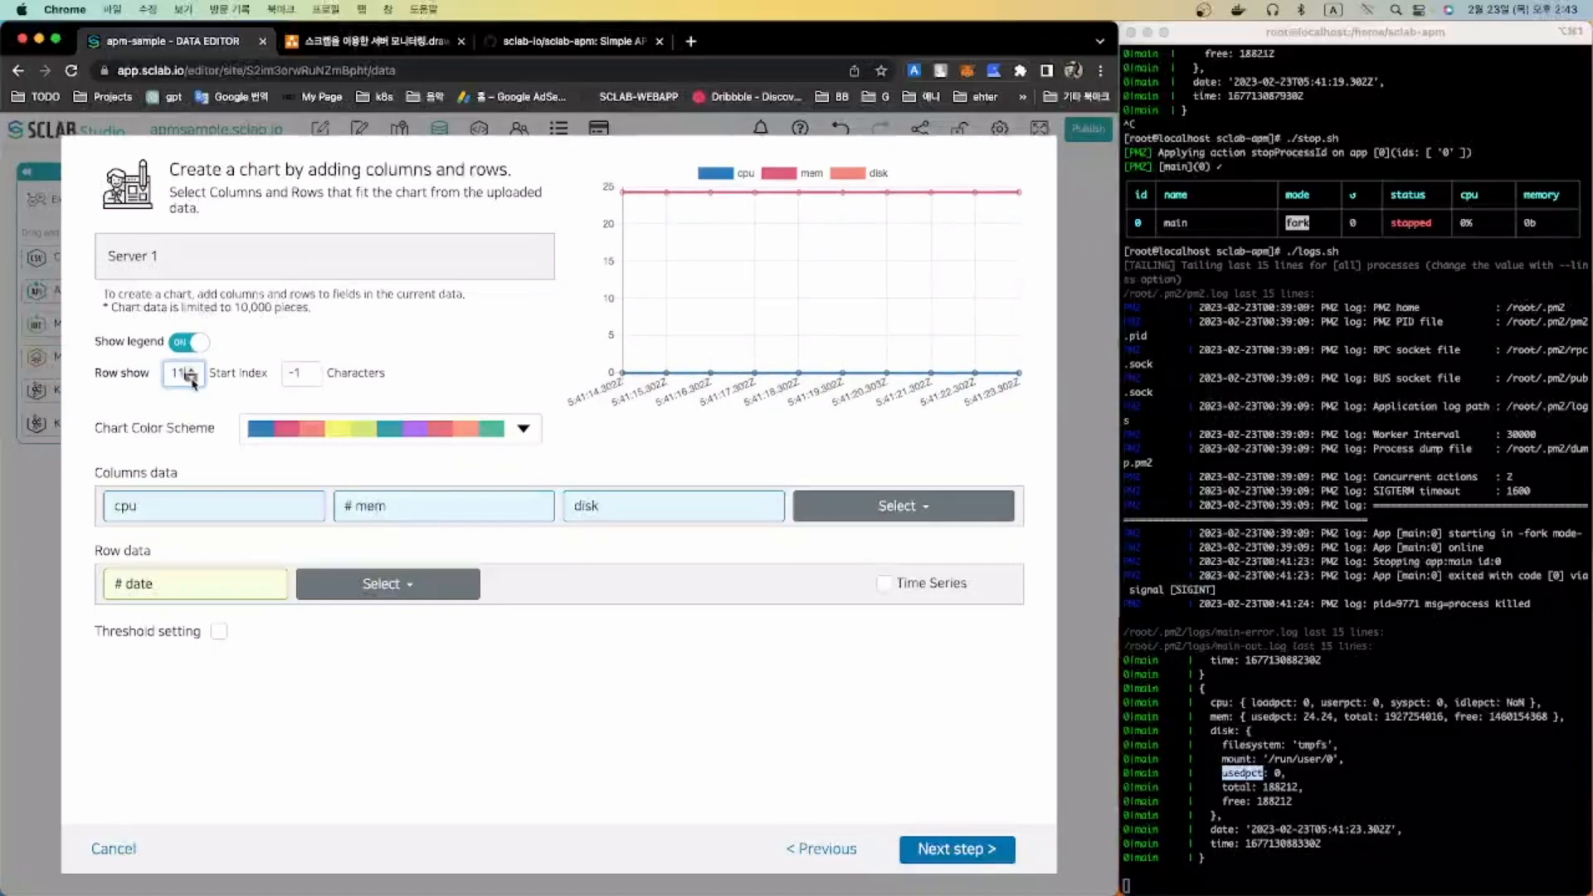
left_click(193, 378)
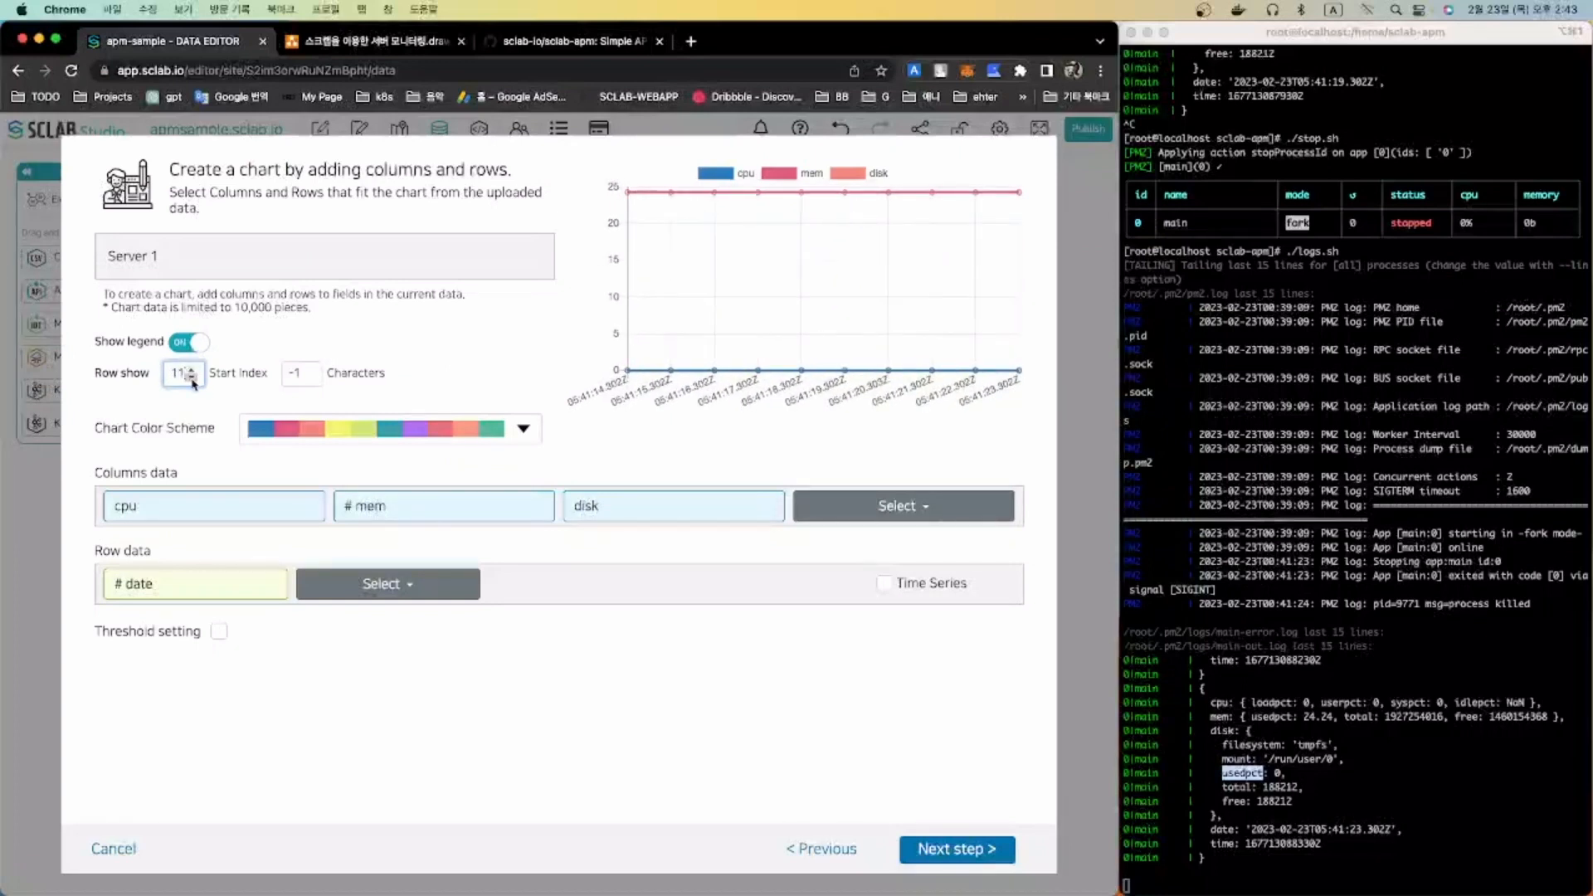
- Limit the row labels to 8 characters so they show only hours, minutes and seconds
left_click(311, 370)
left_click(311, 370)
left_click(311, 370)
left_click(311, 370)
left_click(312, 370)
left_click(311, 370)
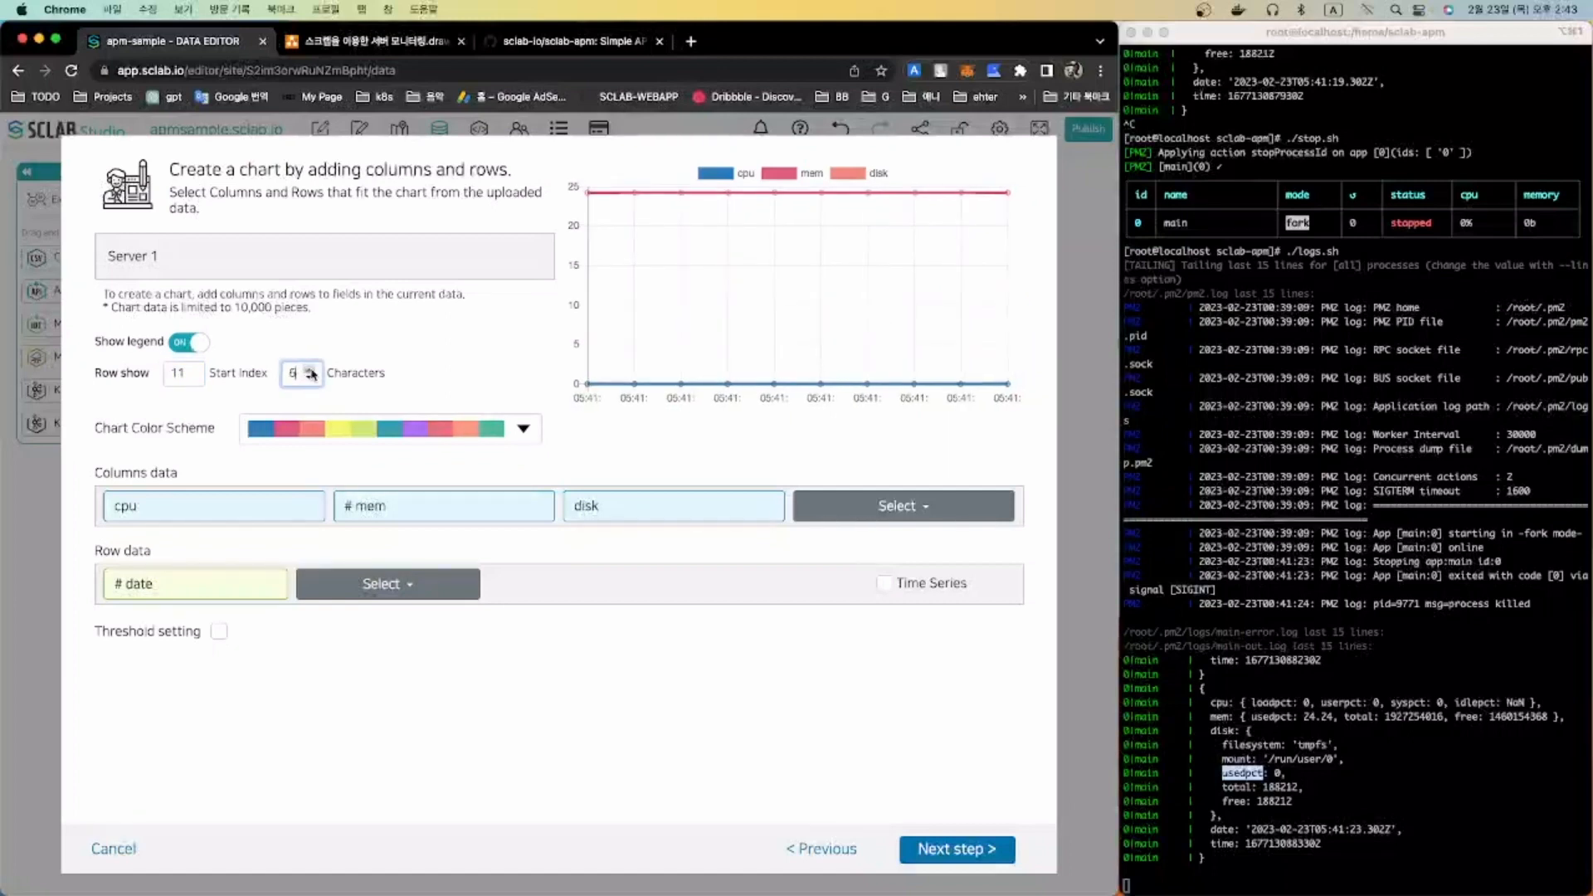
left_click(311, 370)
left_click(311, 370)
left_click(597, 705)
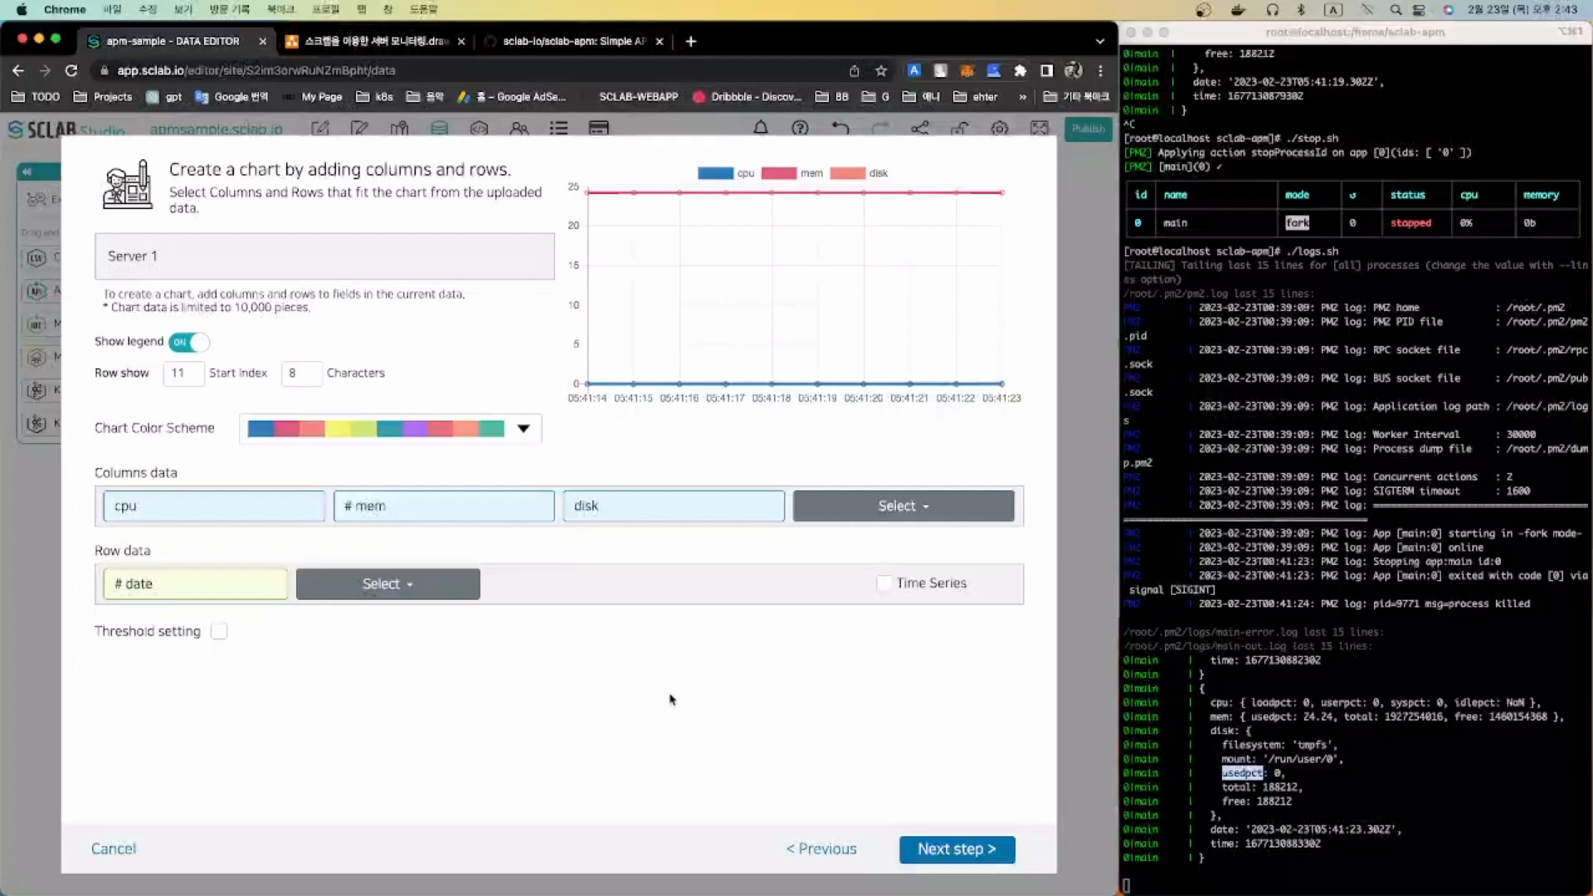
- Mark the row data as time series and set a cpu threshold with a minimum value of 50
left_click(887, 582)
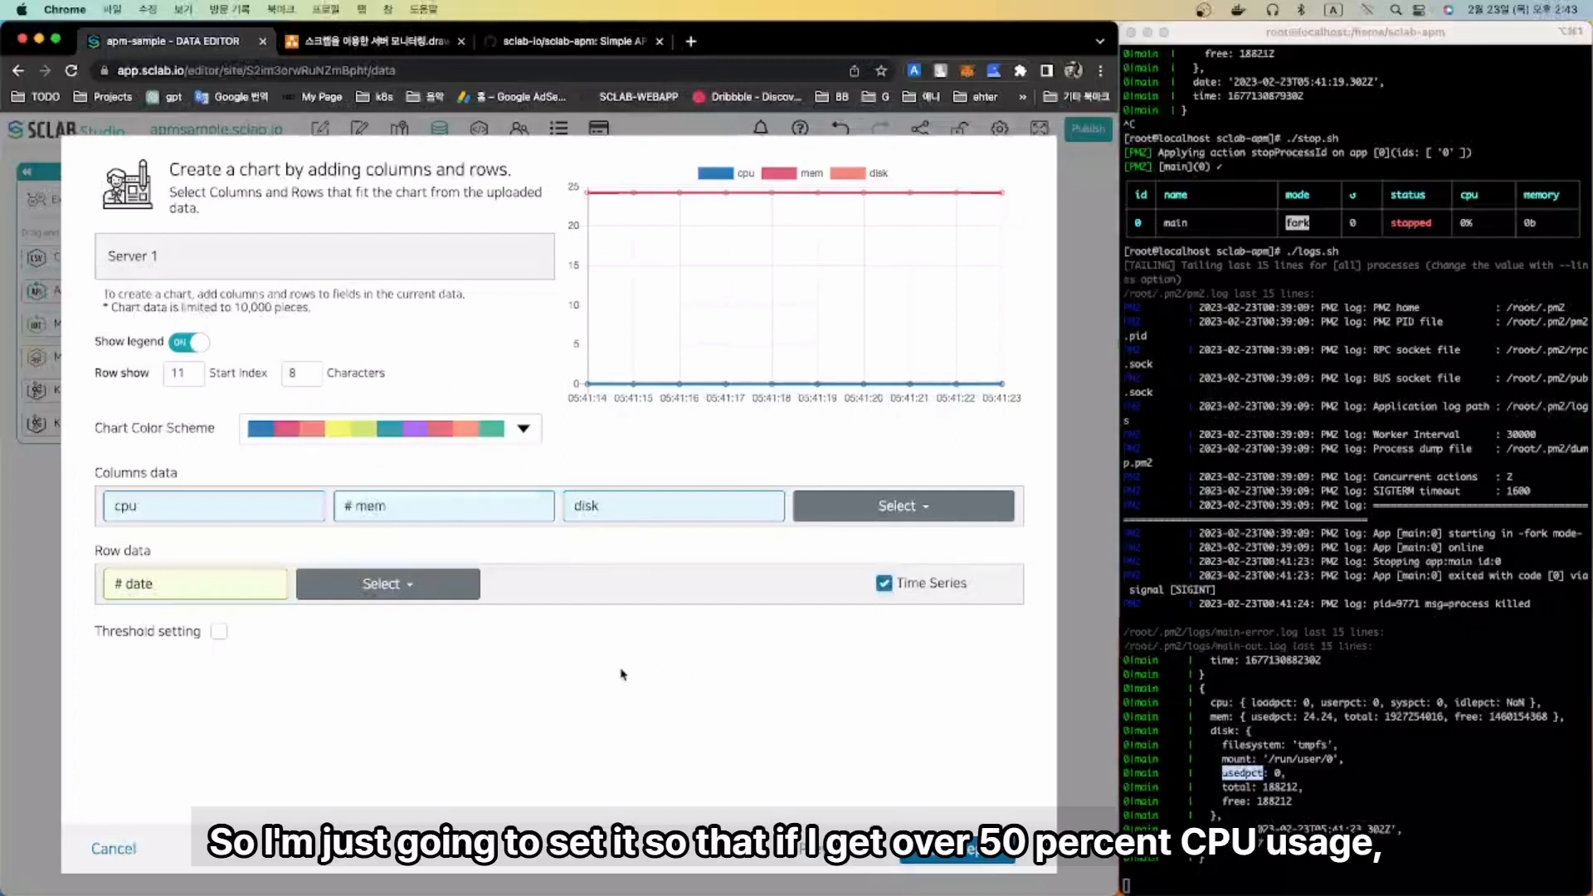
left_click(220, 633)
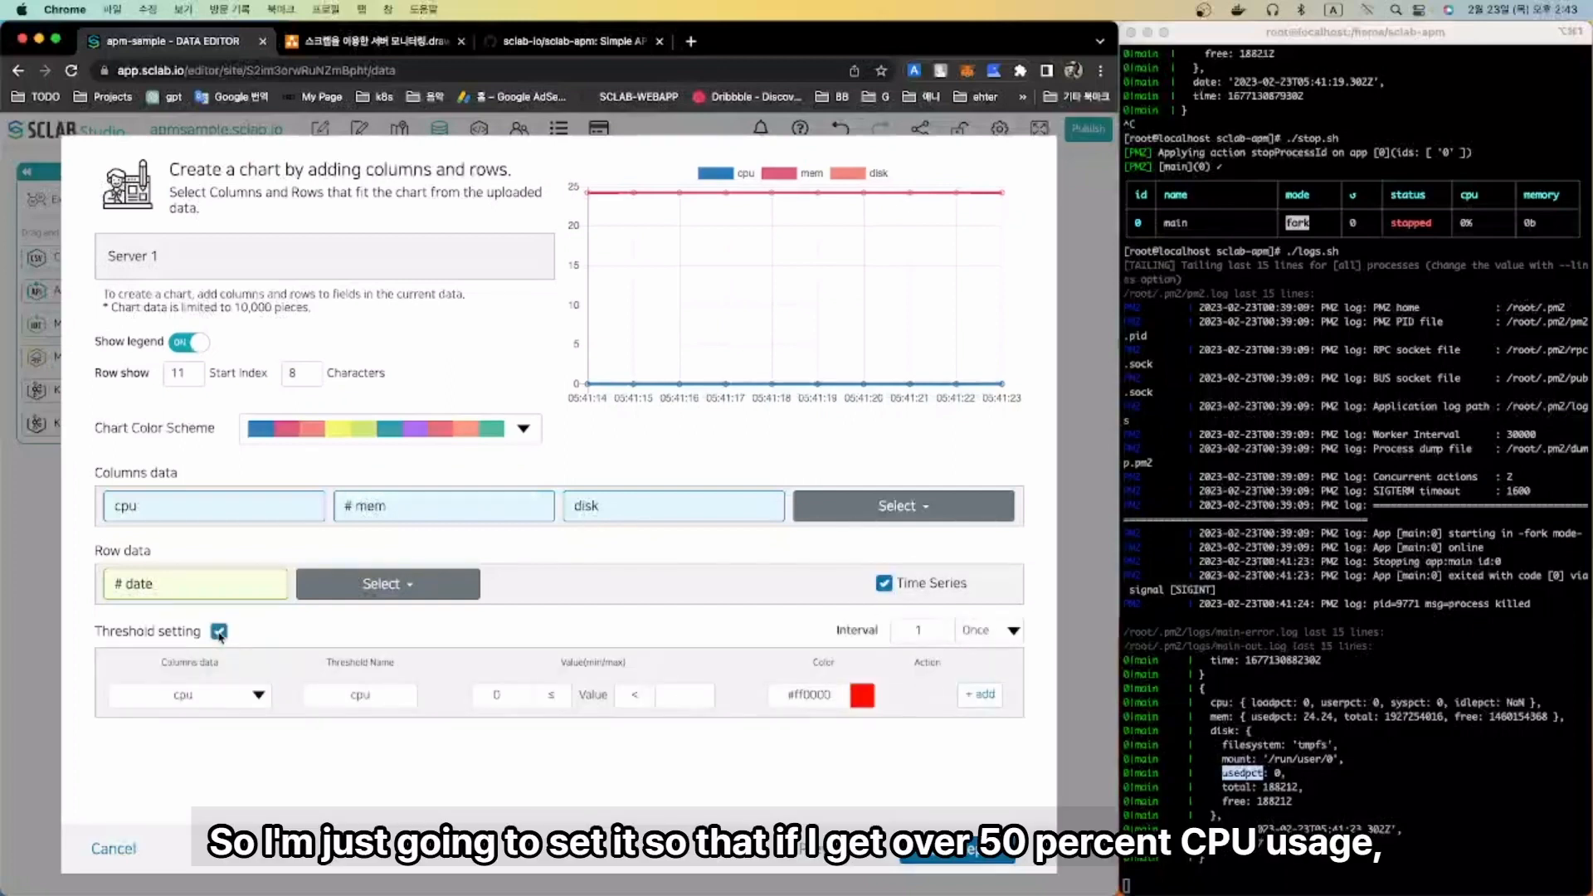
left_click(488, 699)
type("5")
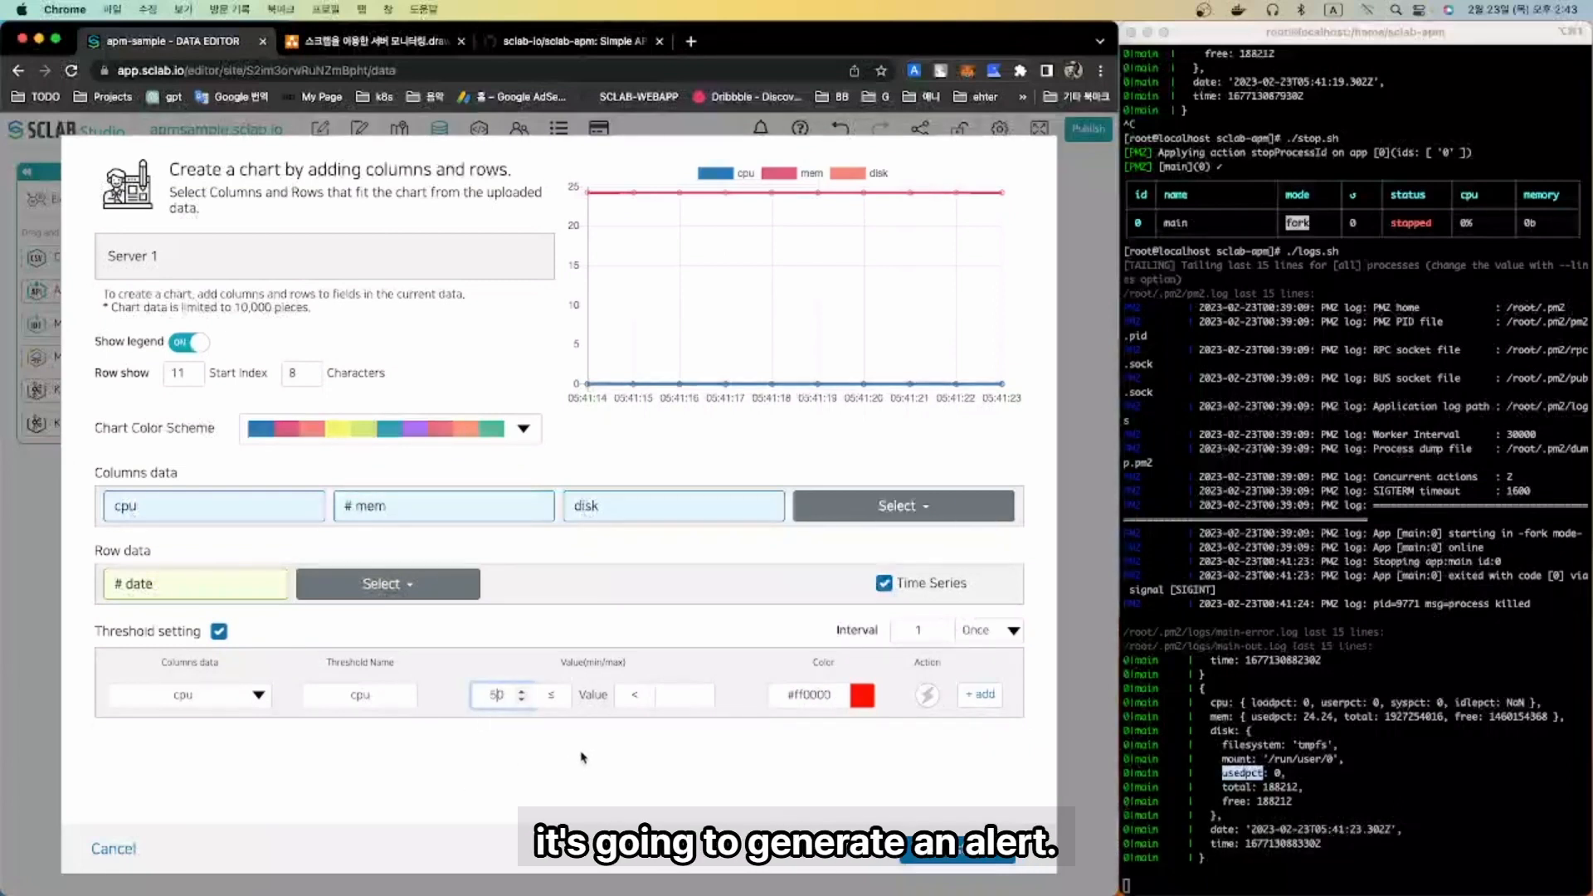
left_click(585, 759)
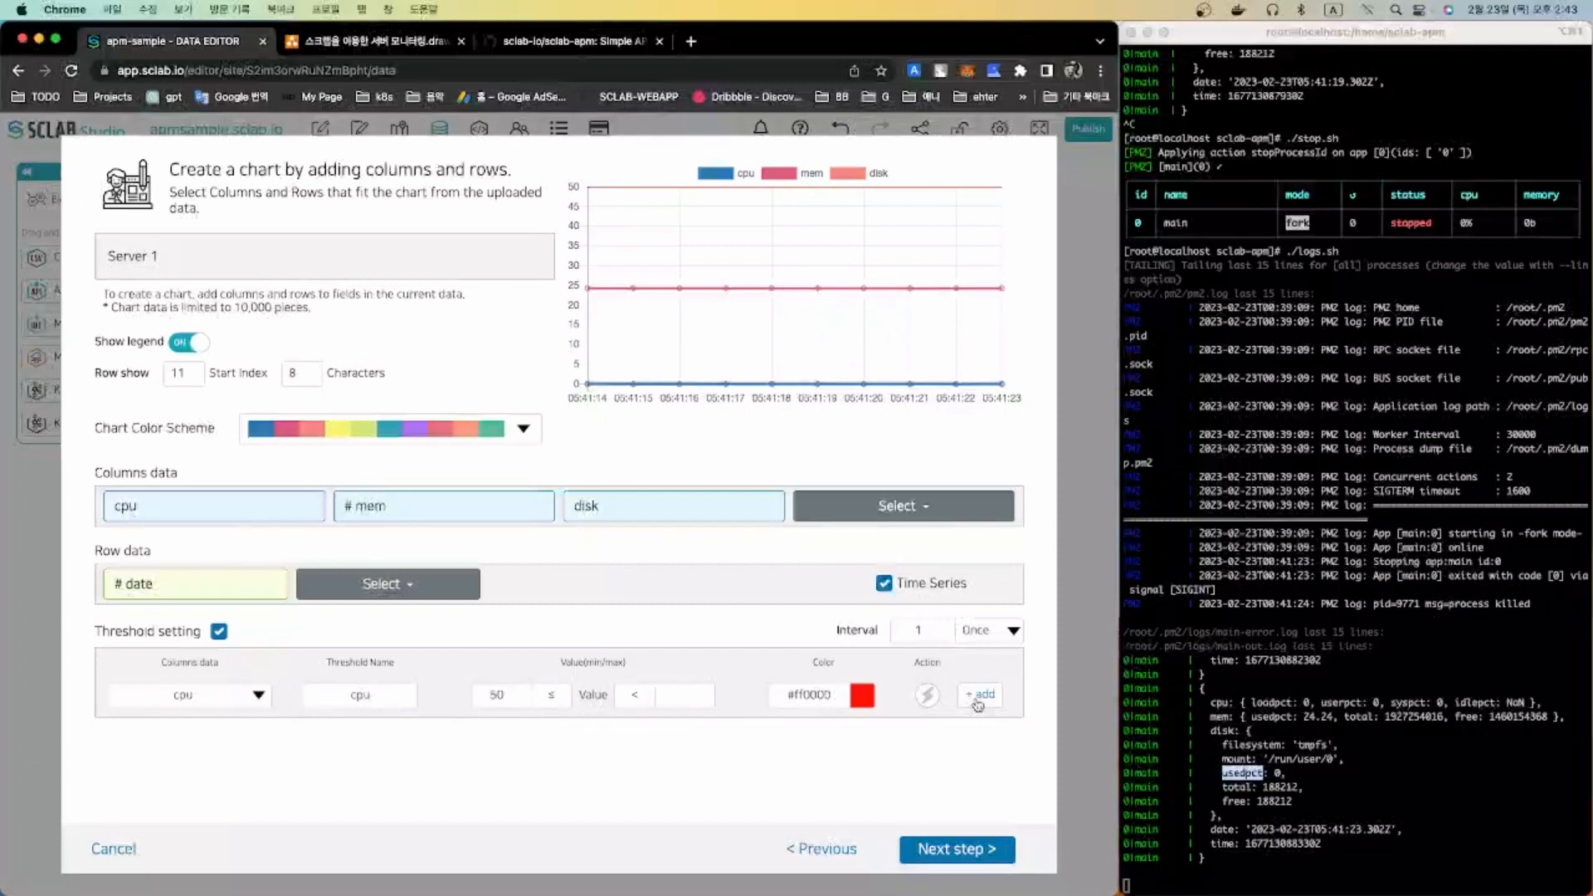
- Name the finished chart Server 1 and save it
left_click(950, 855)
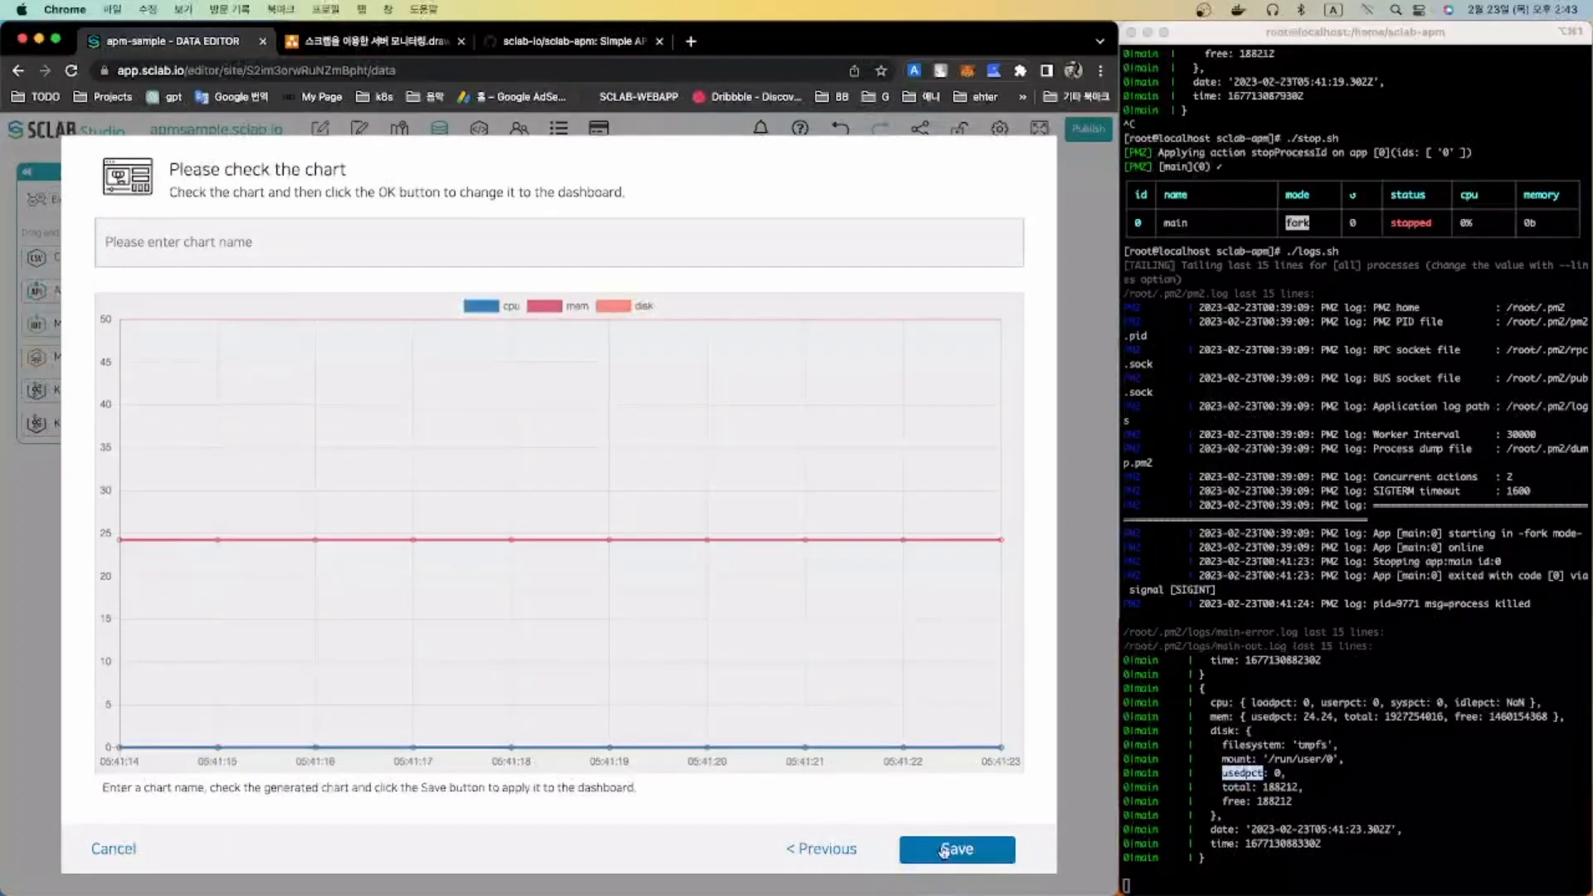
left_click(182, 240)
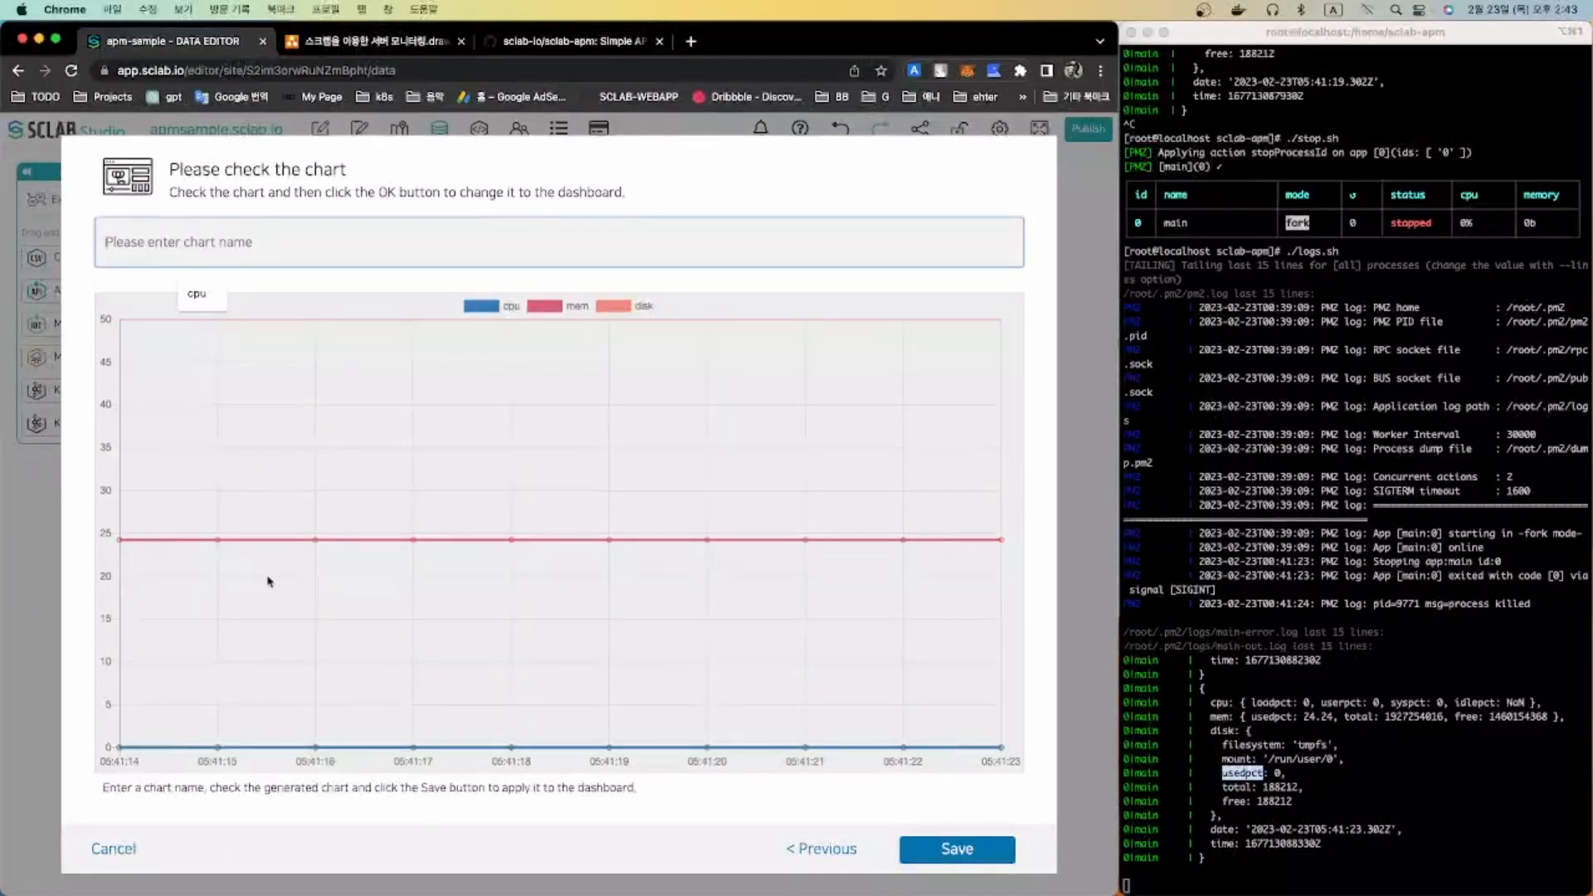
type("Server")
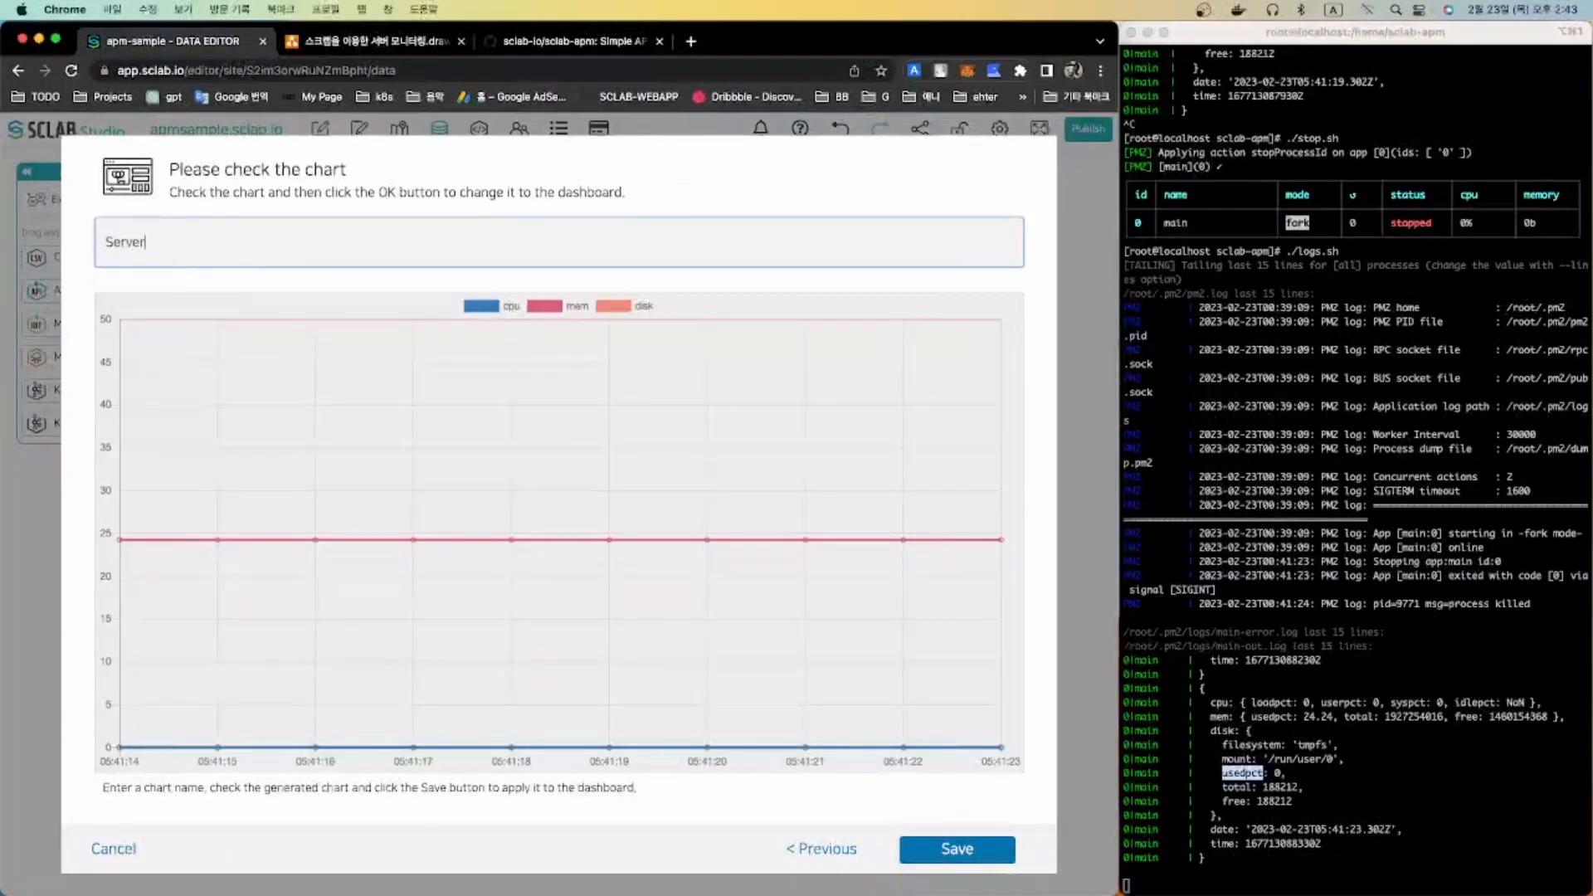
type(" 1")
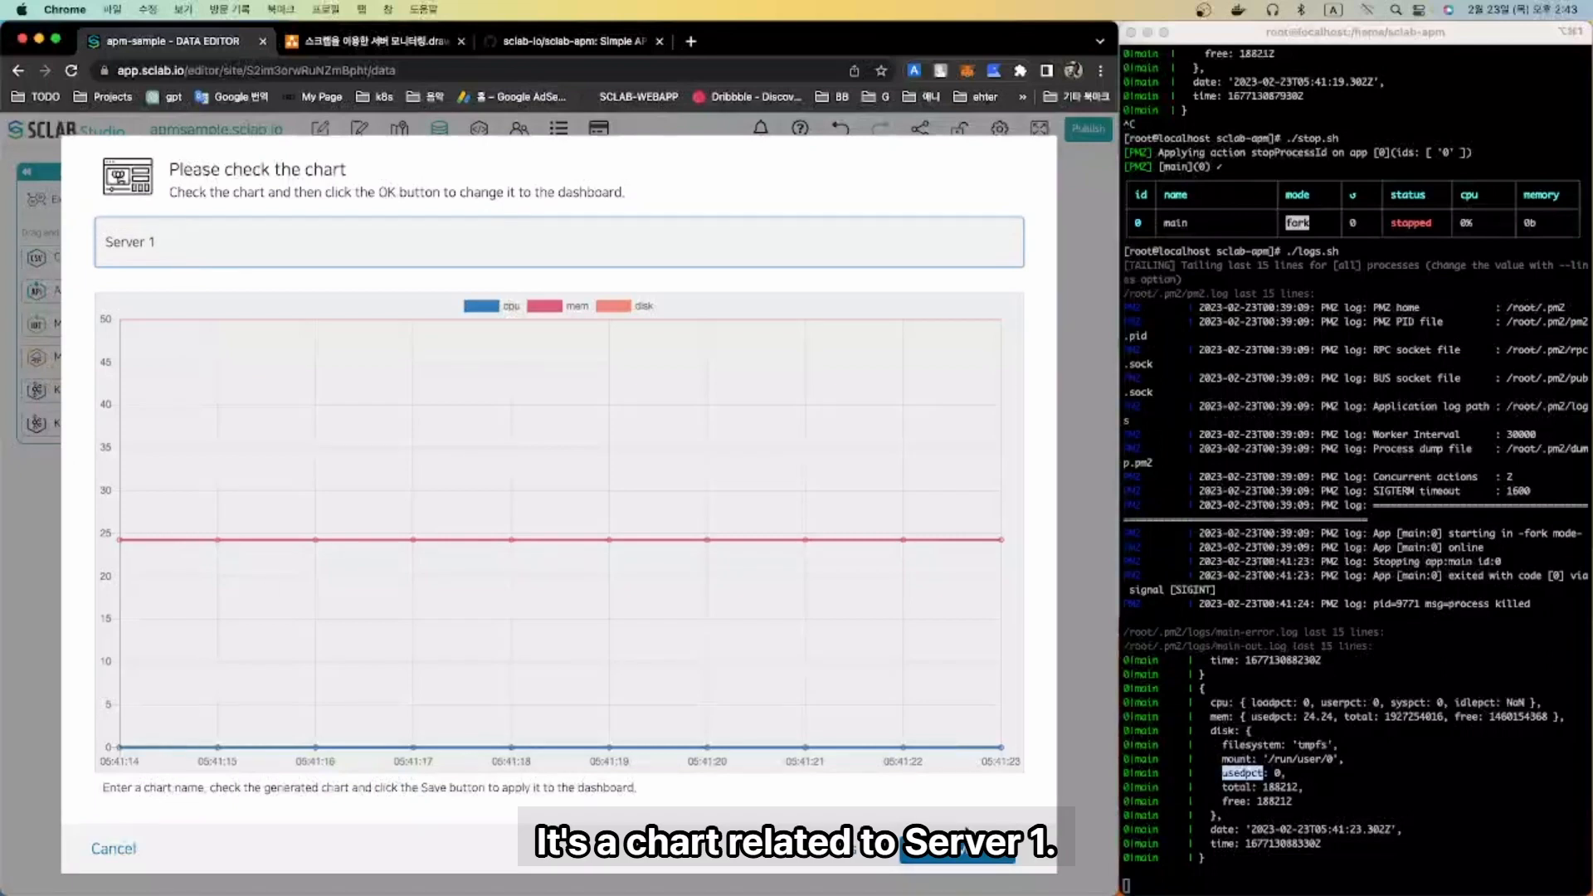
left_click(963, 854)
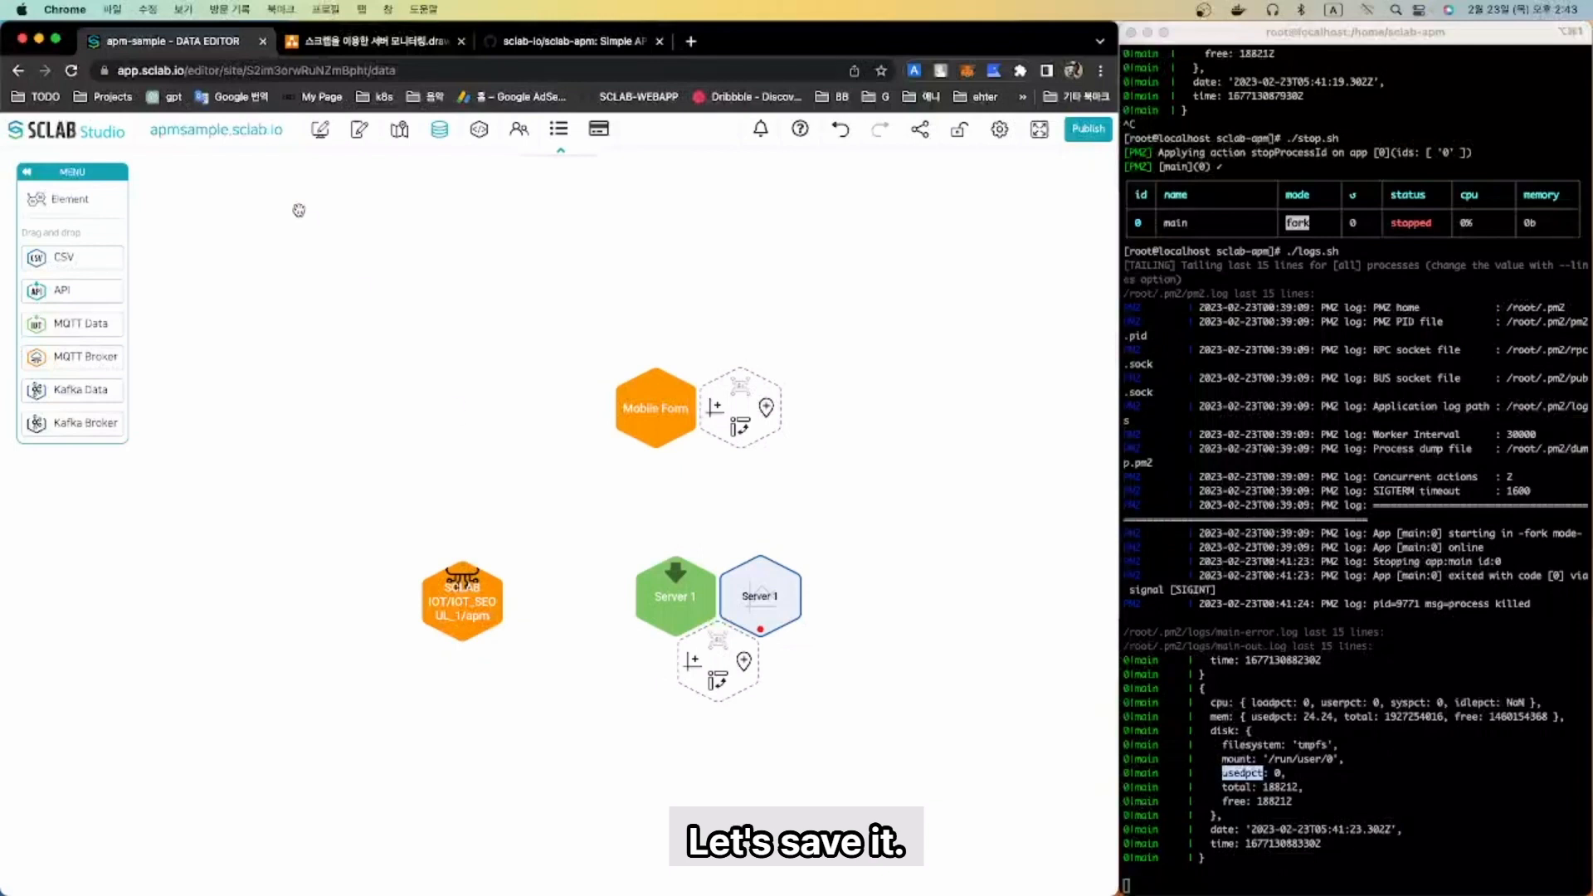
- Switch to the page editor and draw two empty layout areas side by side on the page
scroll(458, 464, "down", 1)
left_click_drag(458, 464, 459, 459)
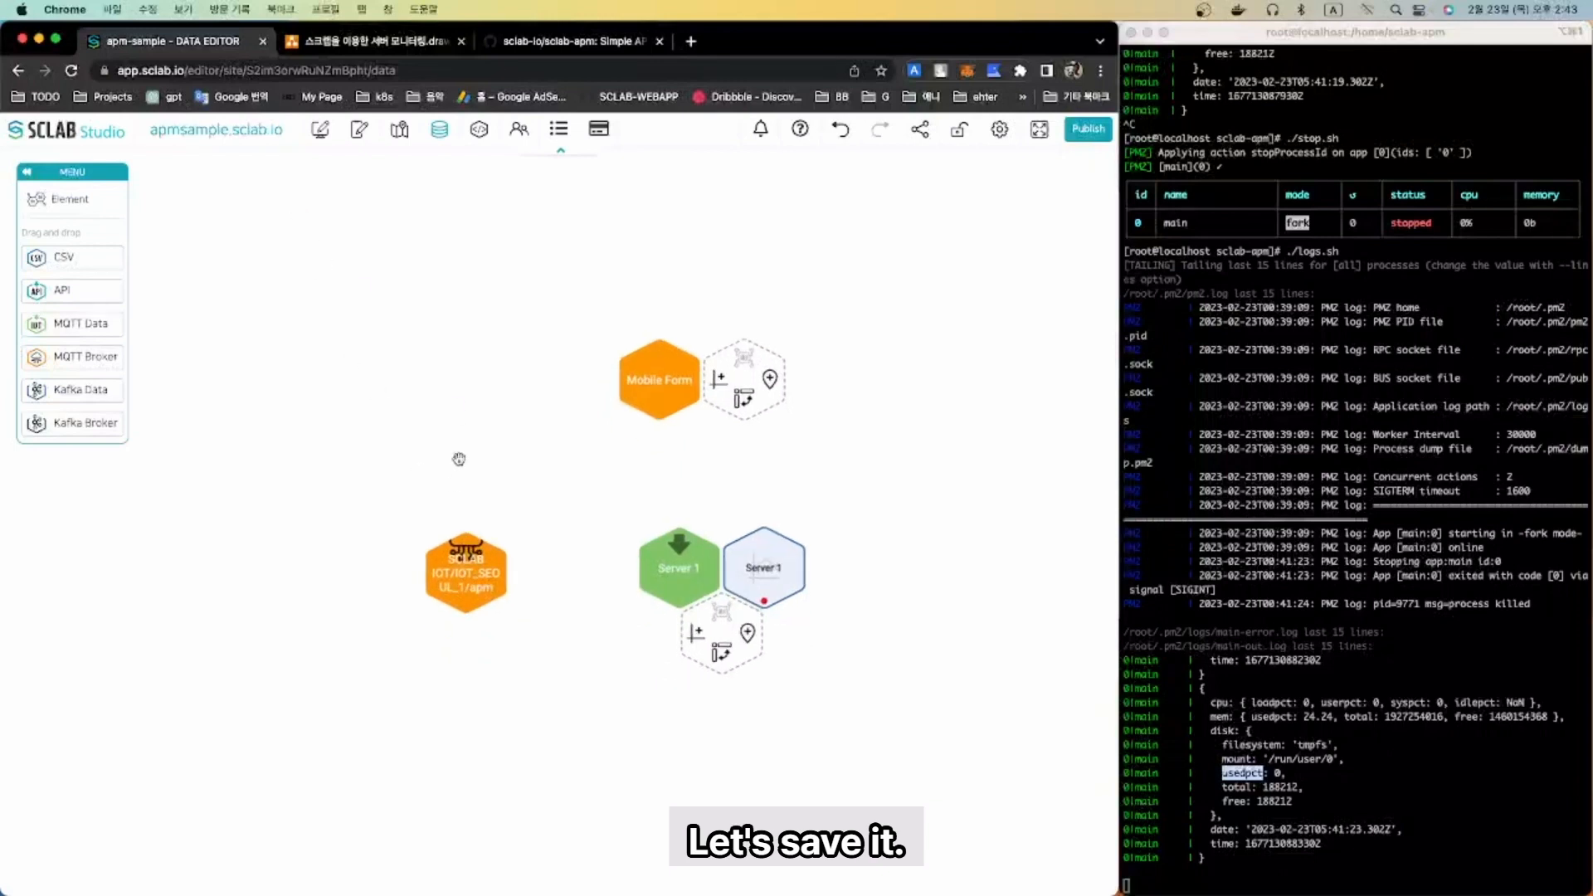
left_click(320, 132)
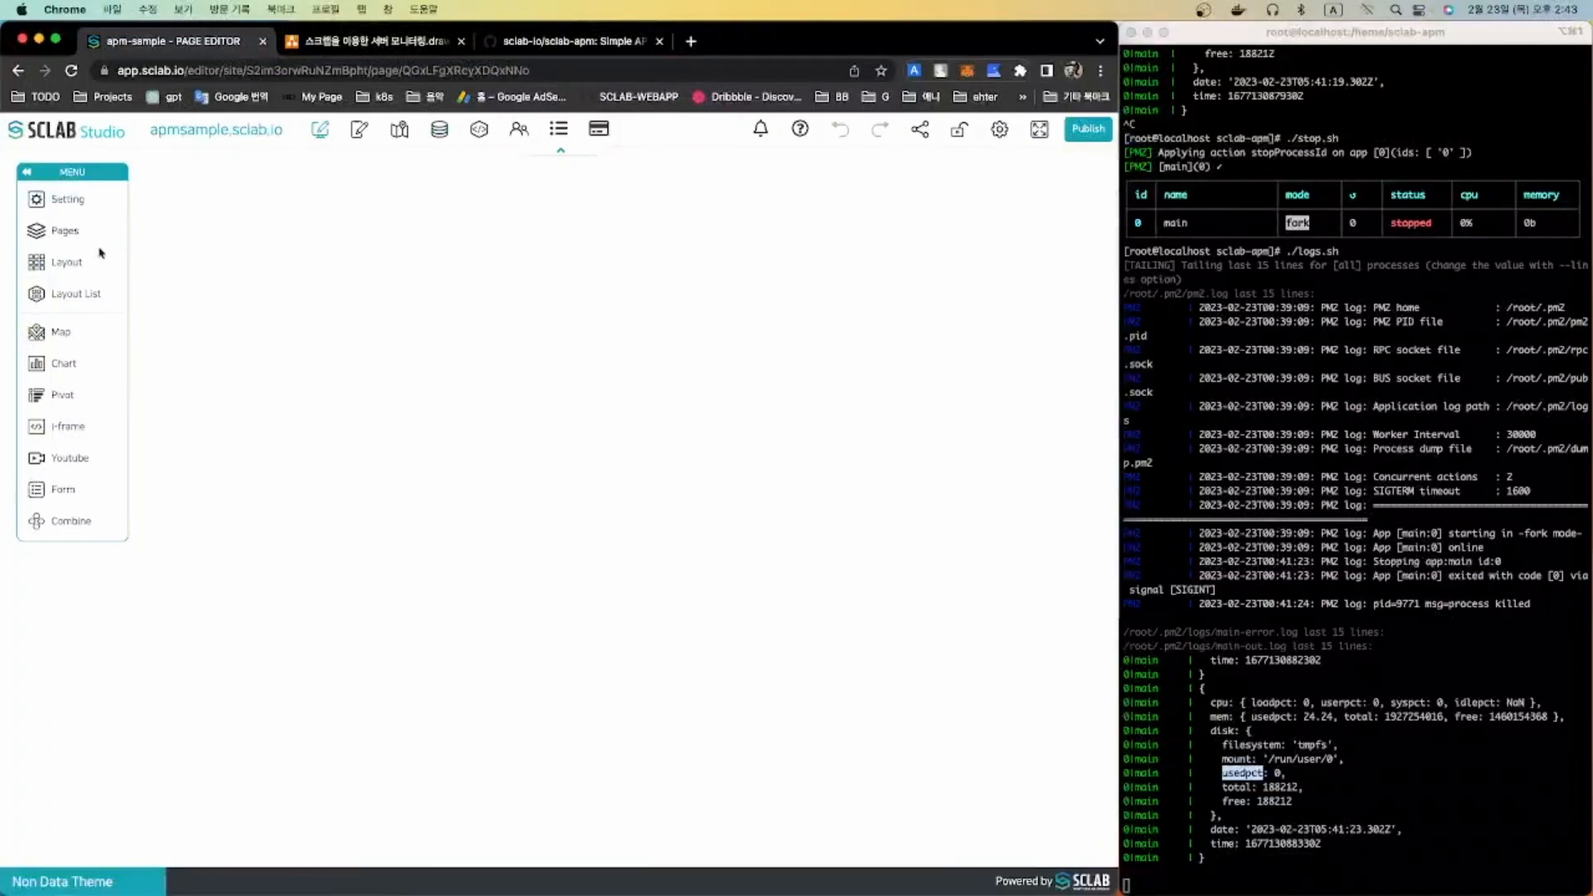
left_click_drag(191, 222, 451, 493)
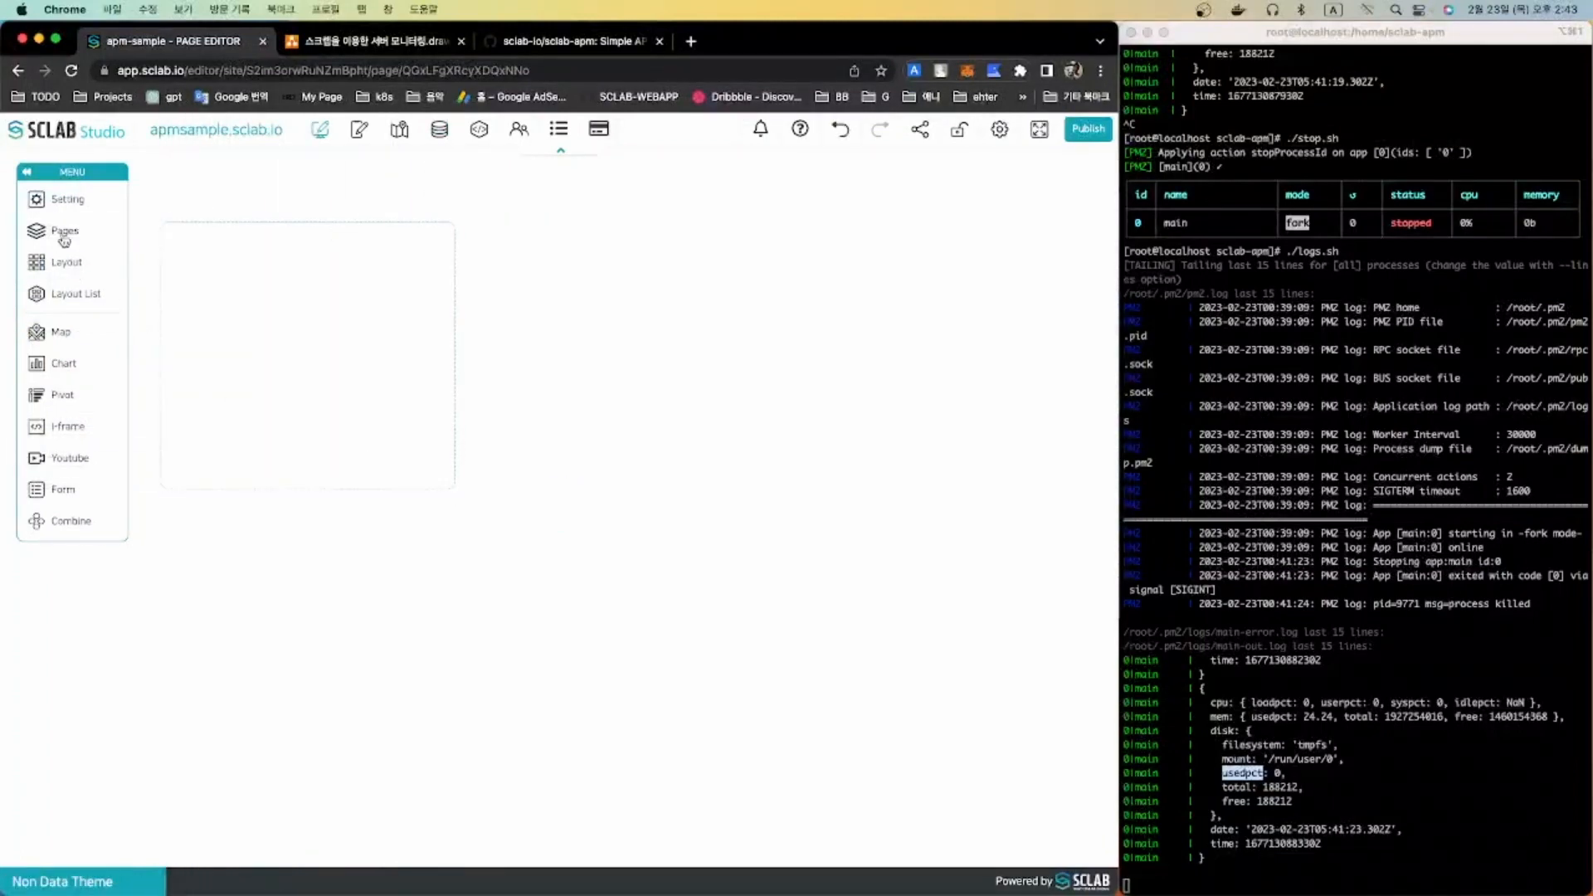
left_click(73, 265)
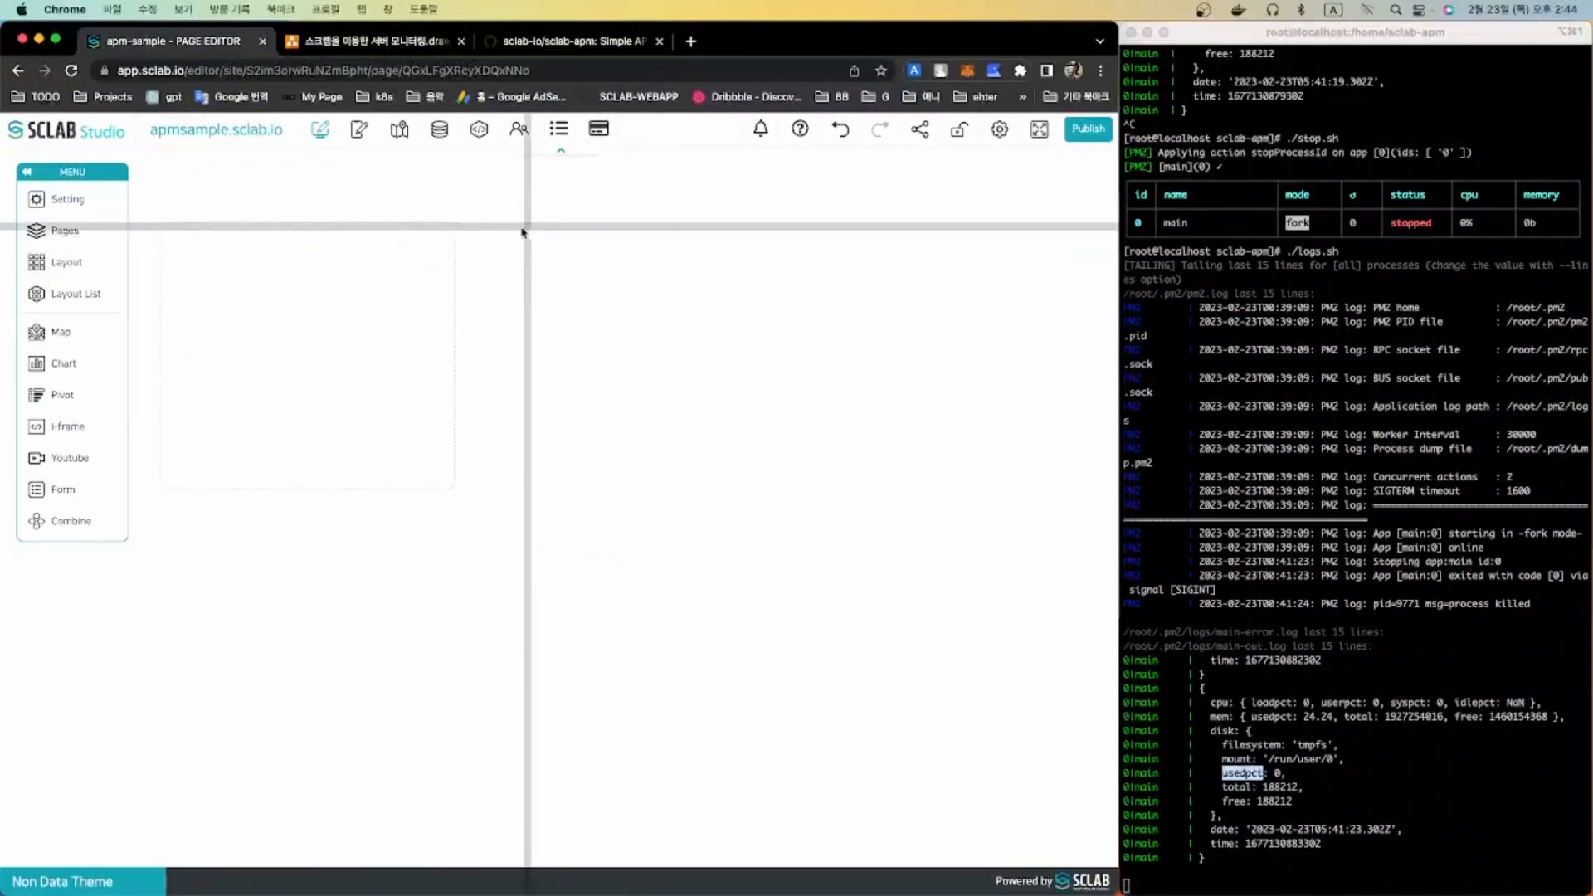
left_click_drag(504, 222, 818, 491)
- Place the Server 1 chart in the first layout and enlarge both layouts until they adjoin
left_click_drag(186, 216, 286, 387)
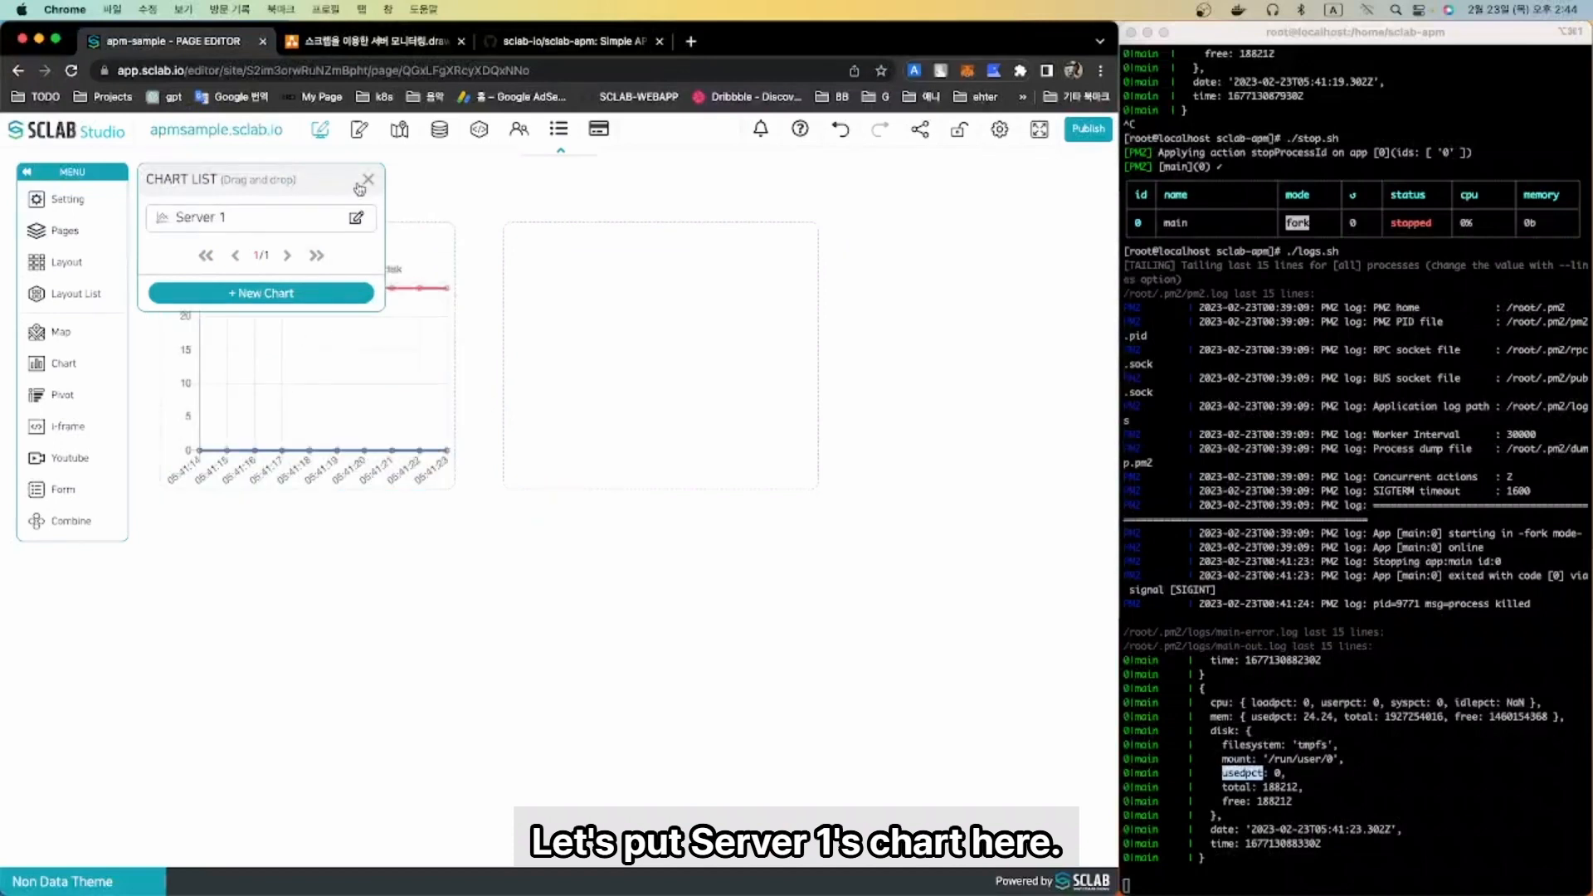
left_click(368, 180)
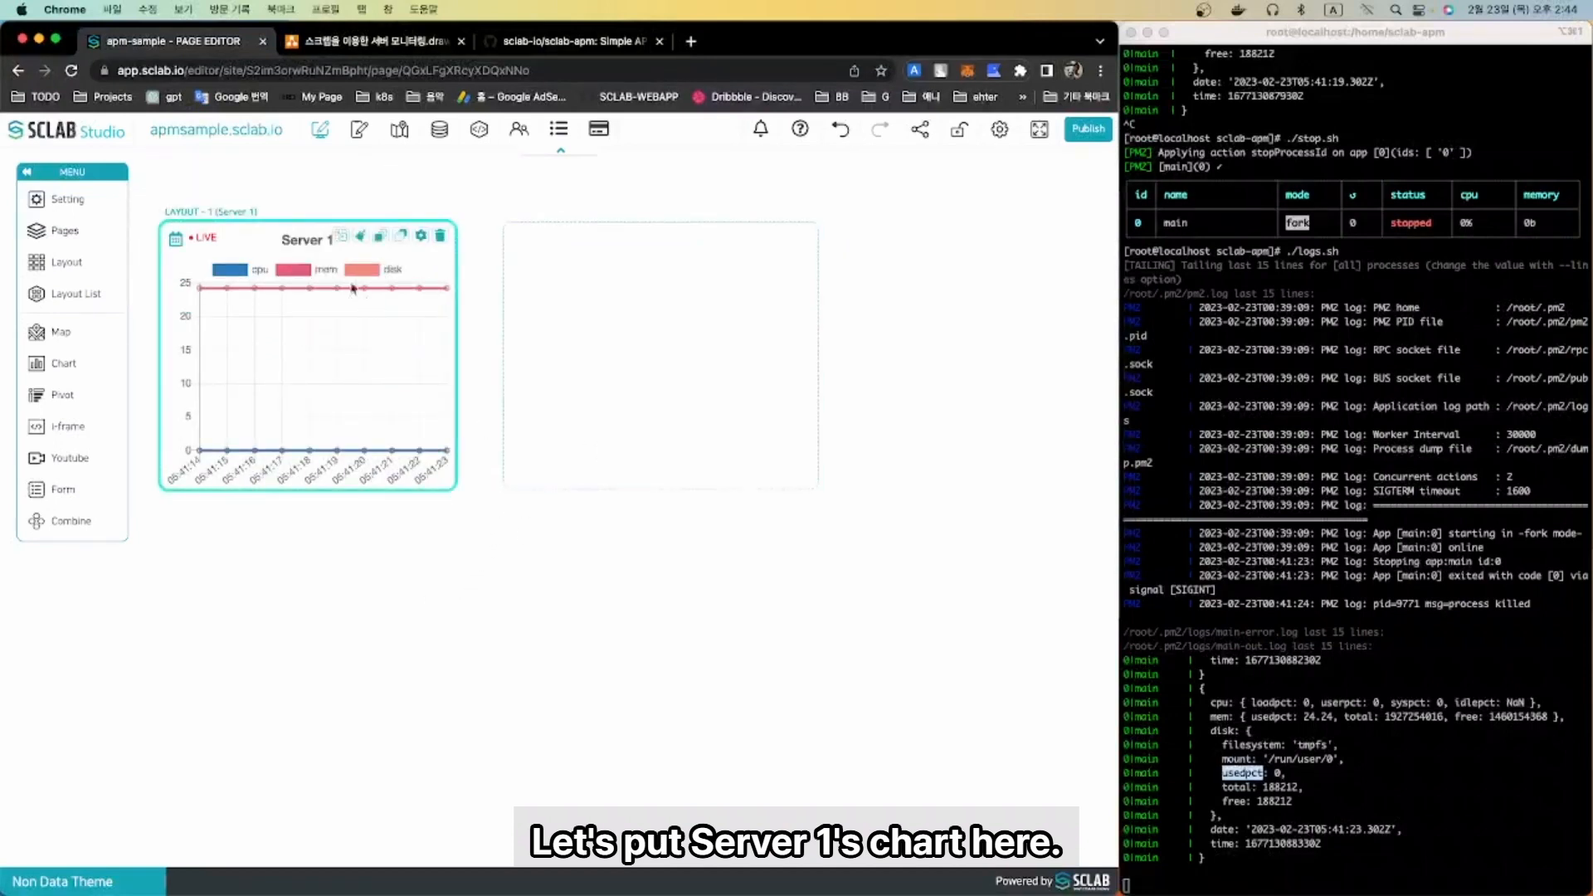
left_click_drag(353, 242, 581, 589)
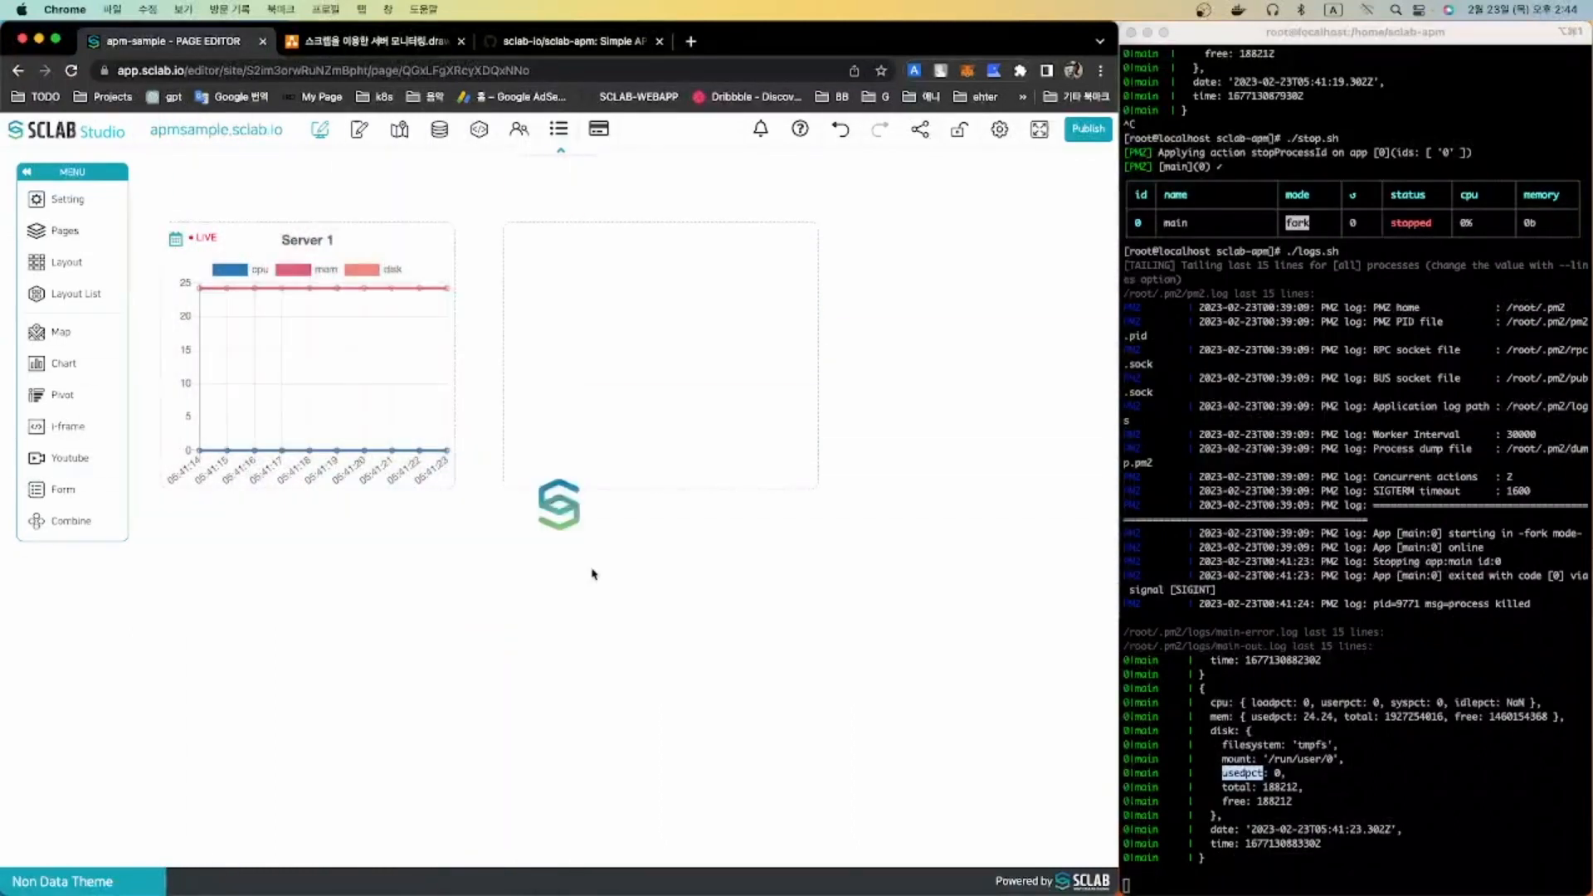
left_click_drag(706, 237, 1036, 588)
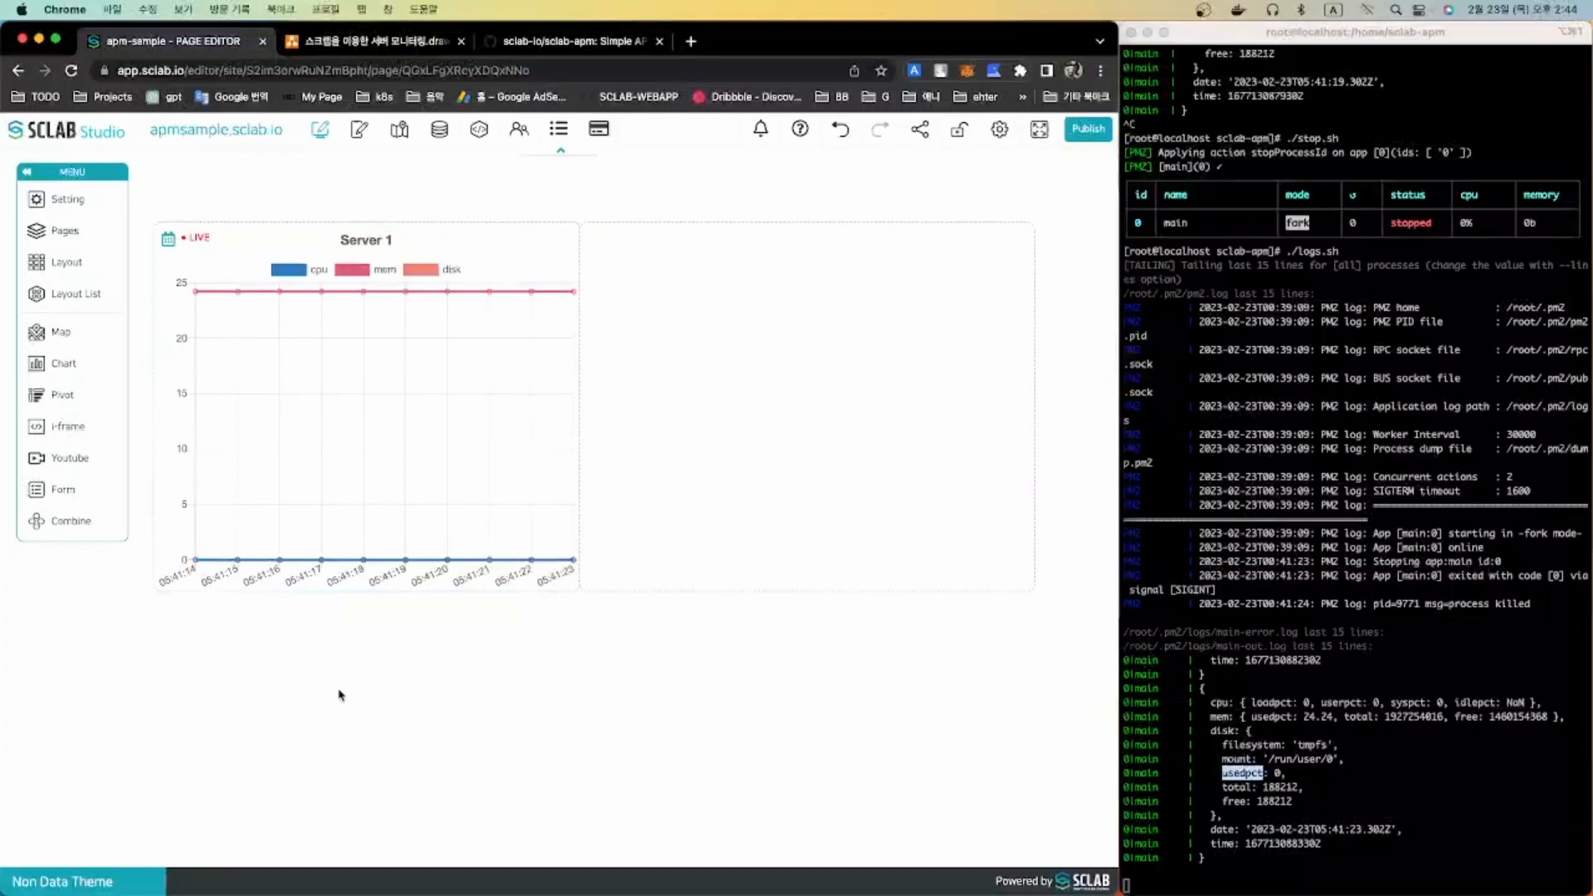
- Switch to the terminal, restart the sclab-apm agent with ./run.sh and show its live output with ./logs.sh
left_click(1215, 791)
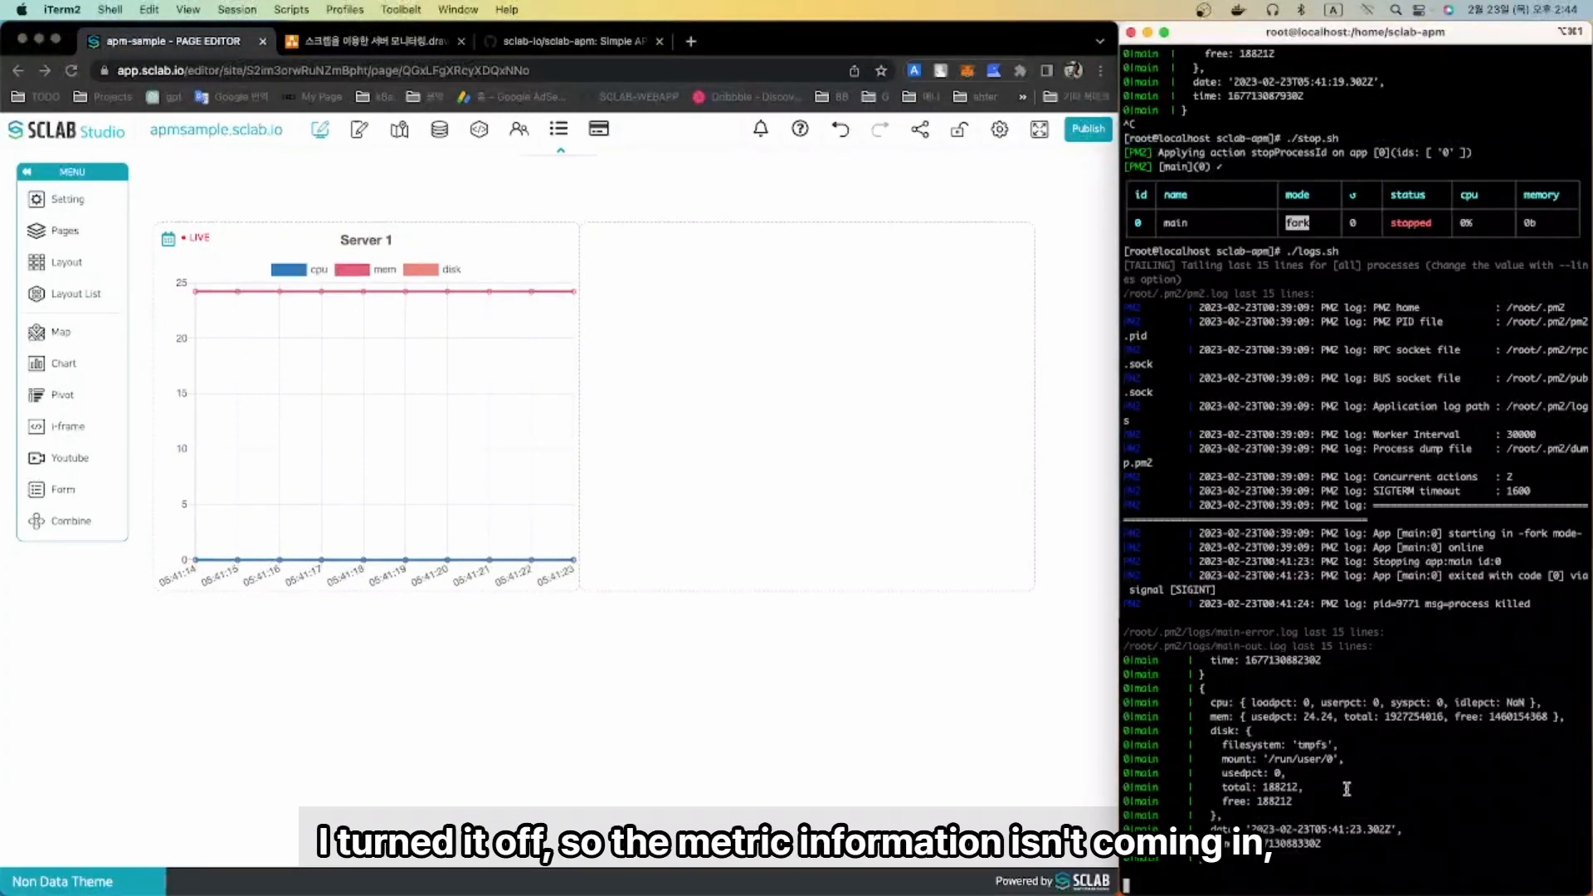
key("ctrl+c")
type("./")
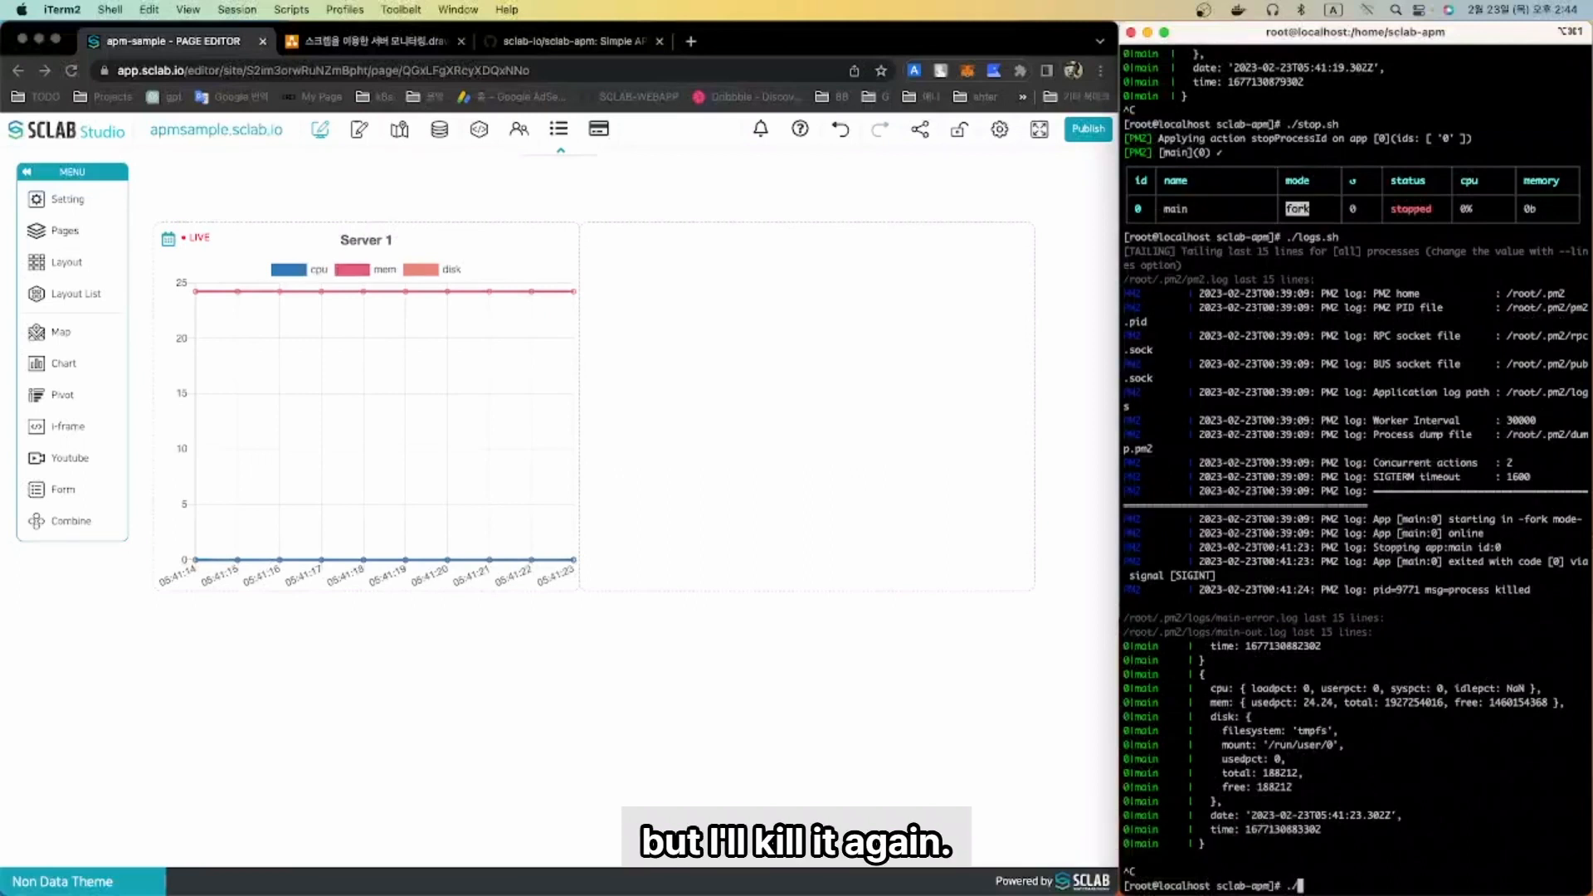
type("run.sh")
key("Return")
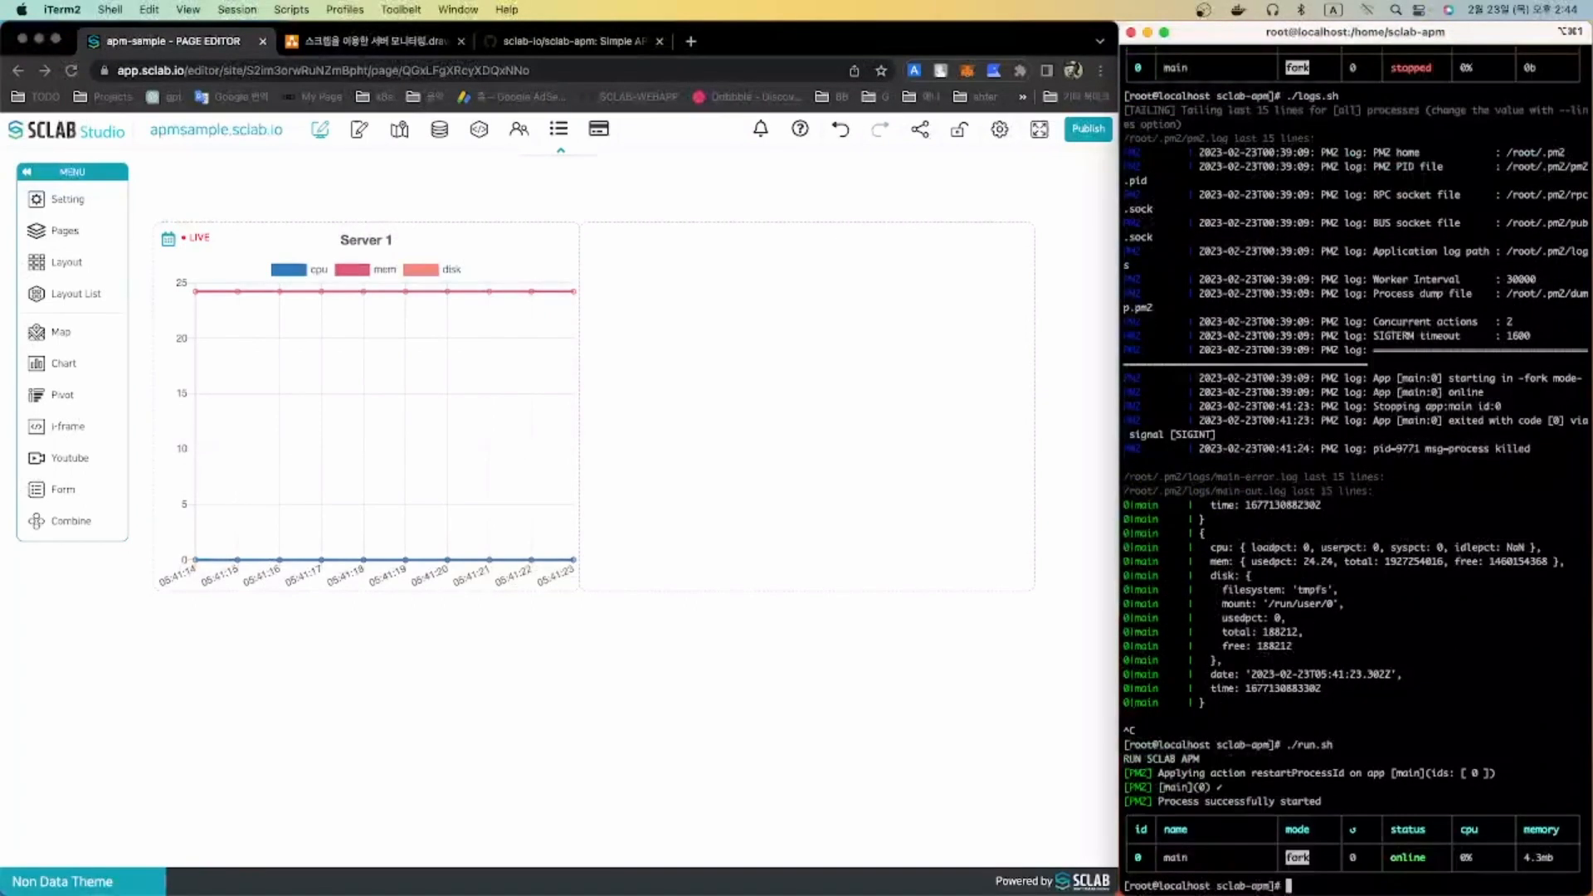
type("./logs.sh")
key("Return")
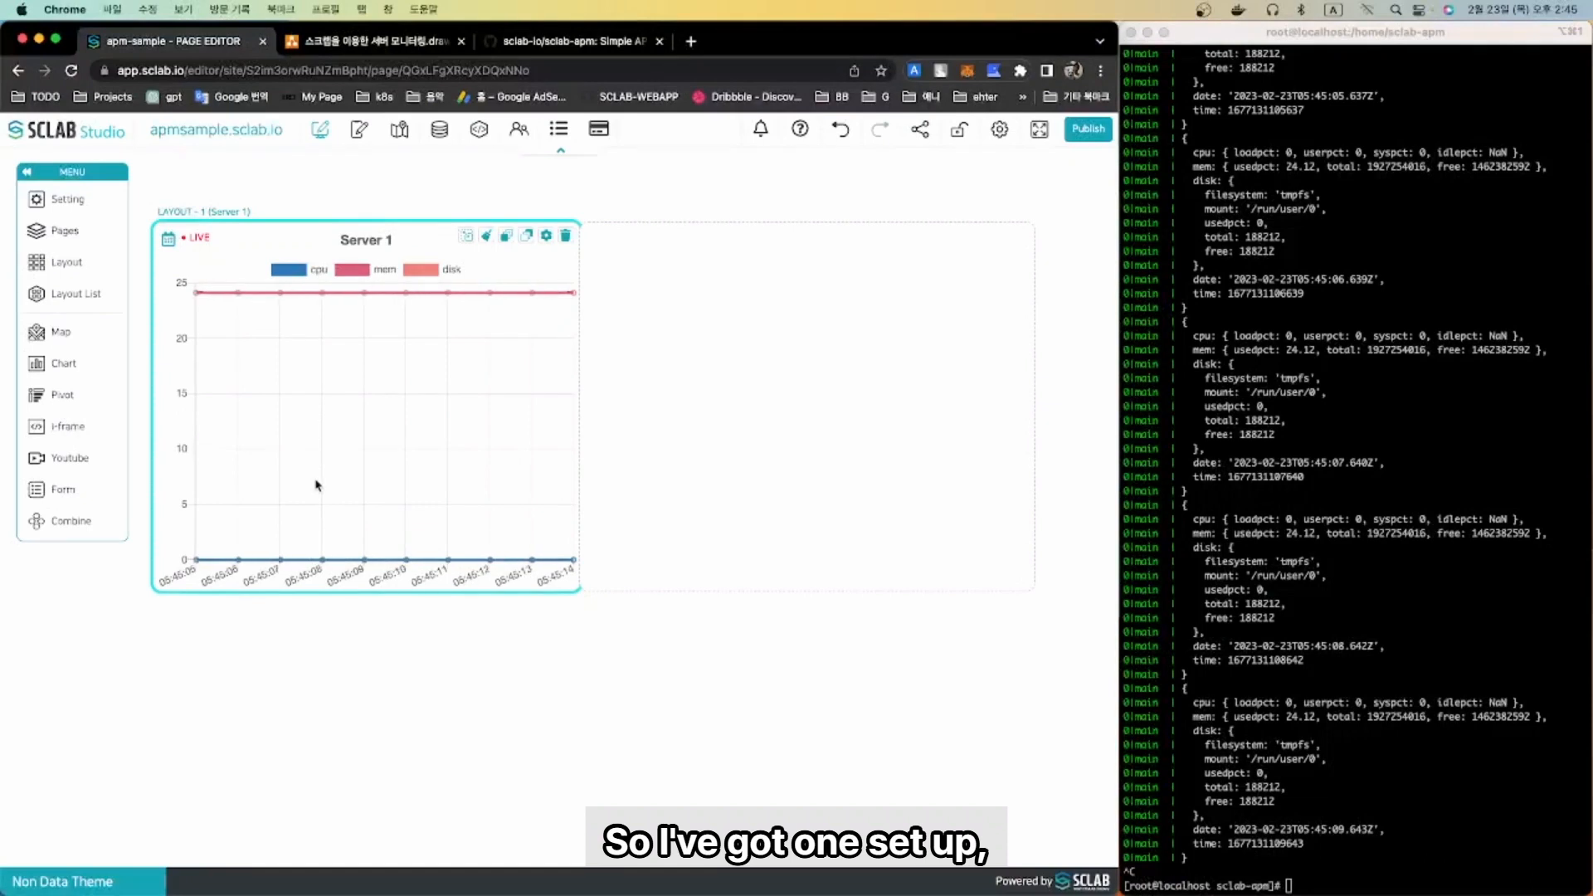
left_click(537, 661)
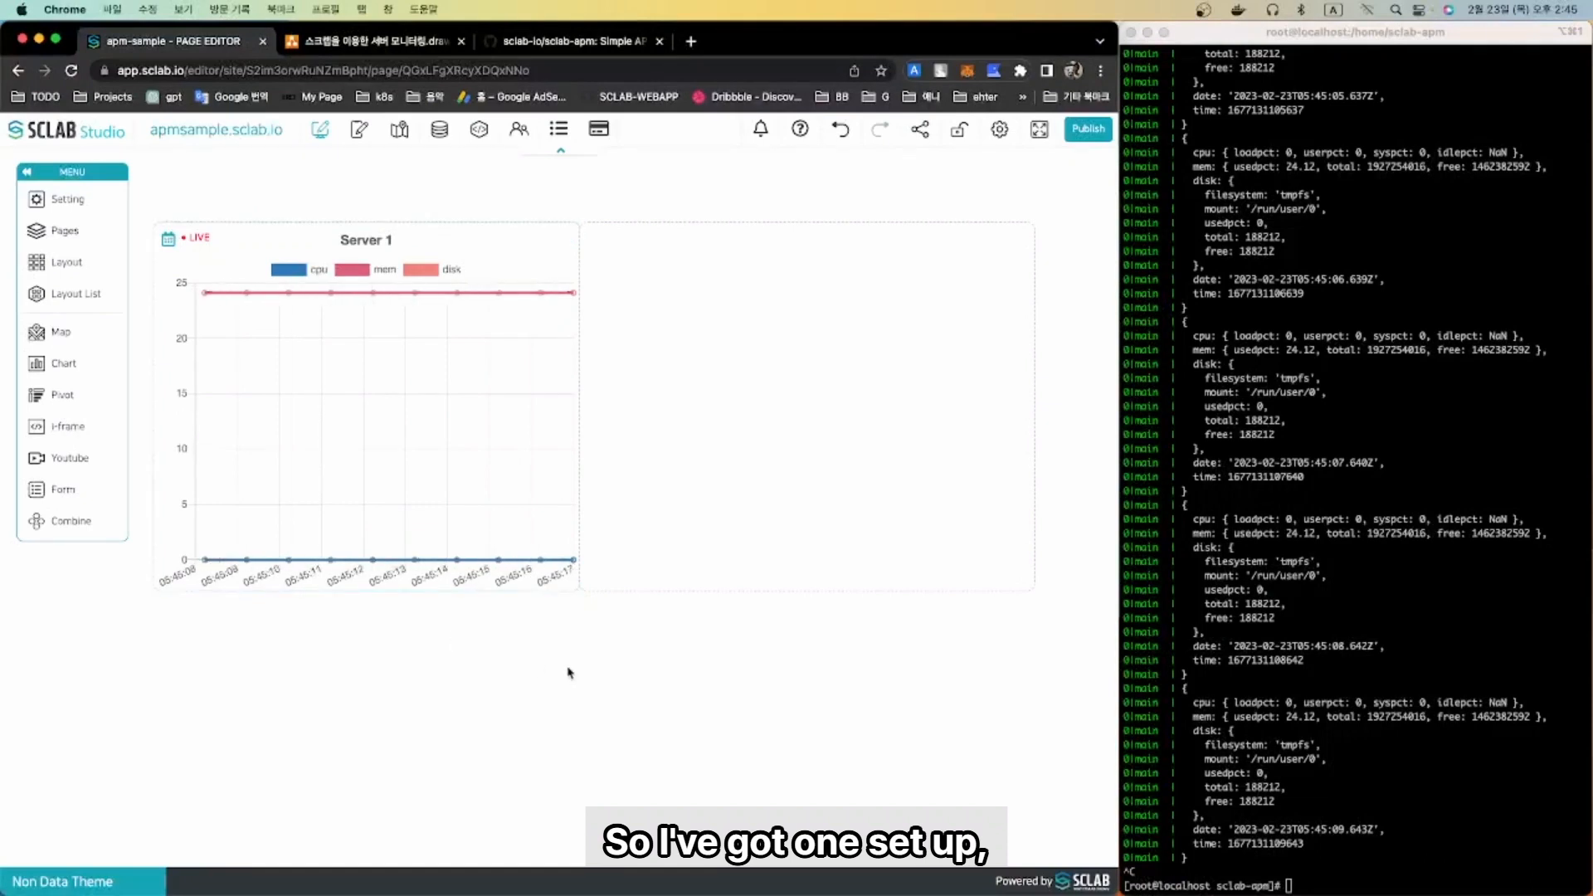
left_click(864, 271)
left_click(1209, 584)
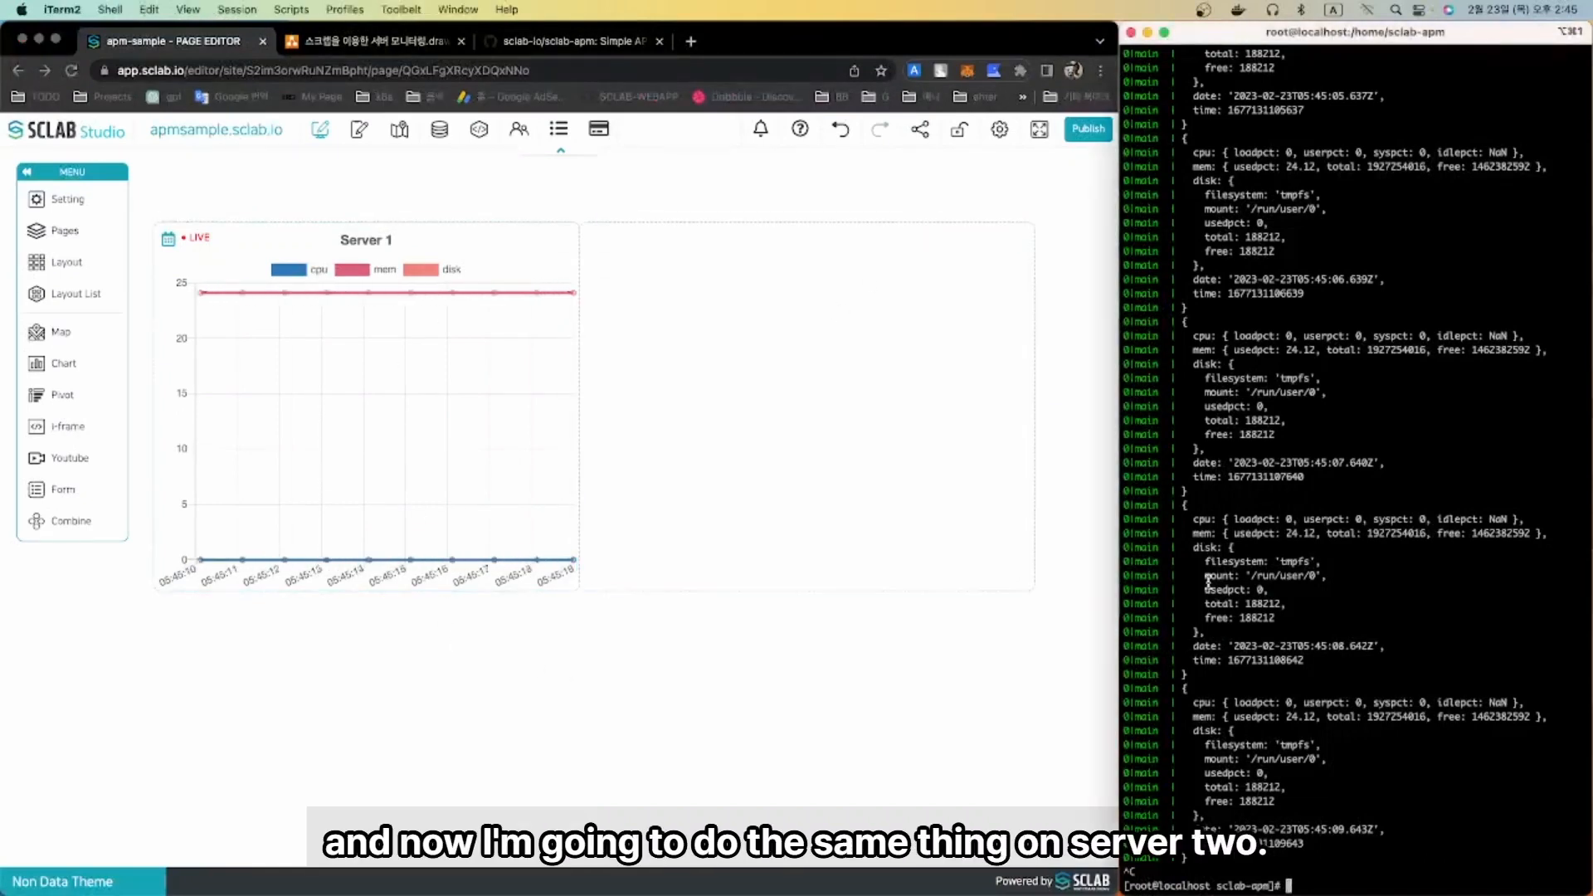
type("exit")
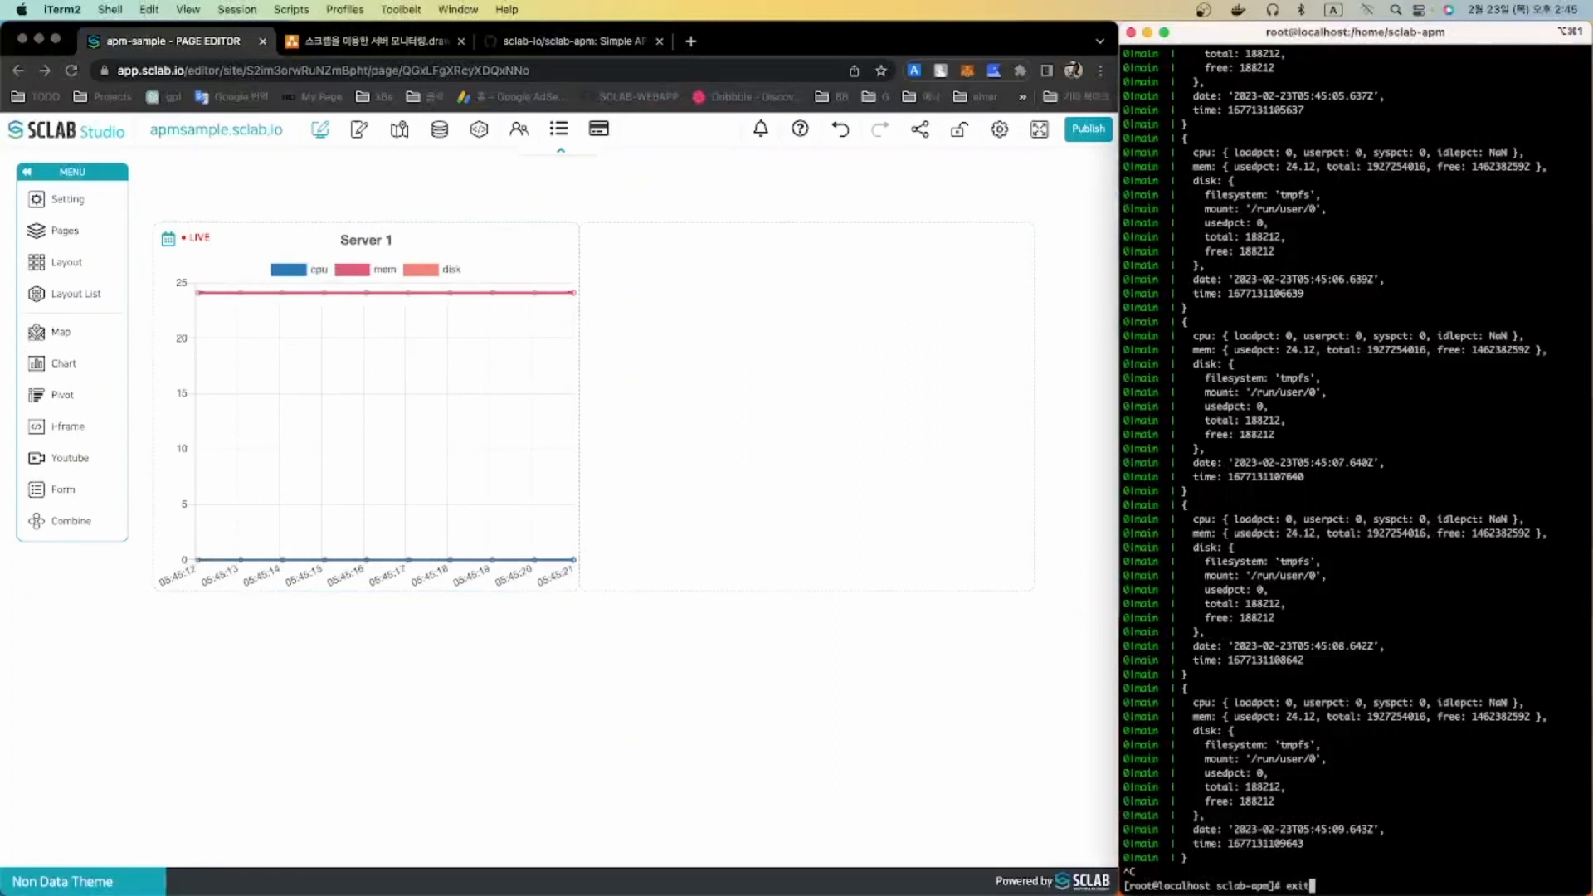
key("Return")
type("ssh root@192.168.0.66")
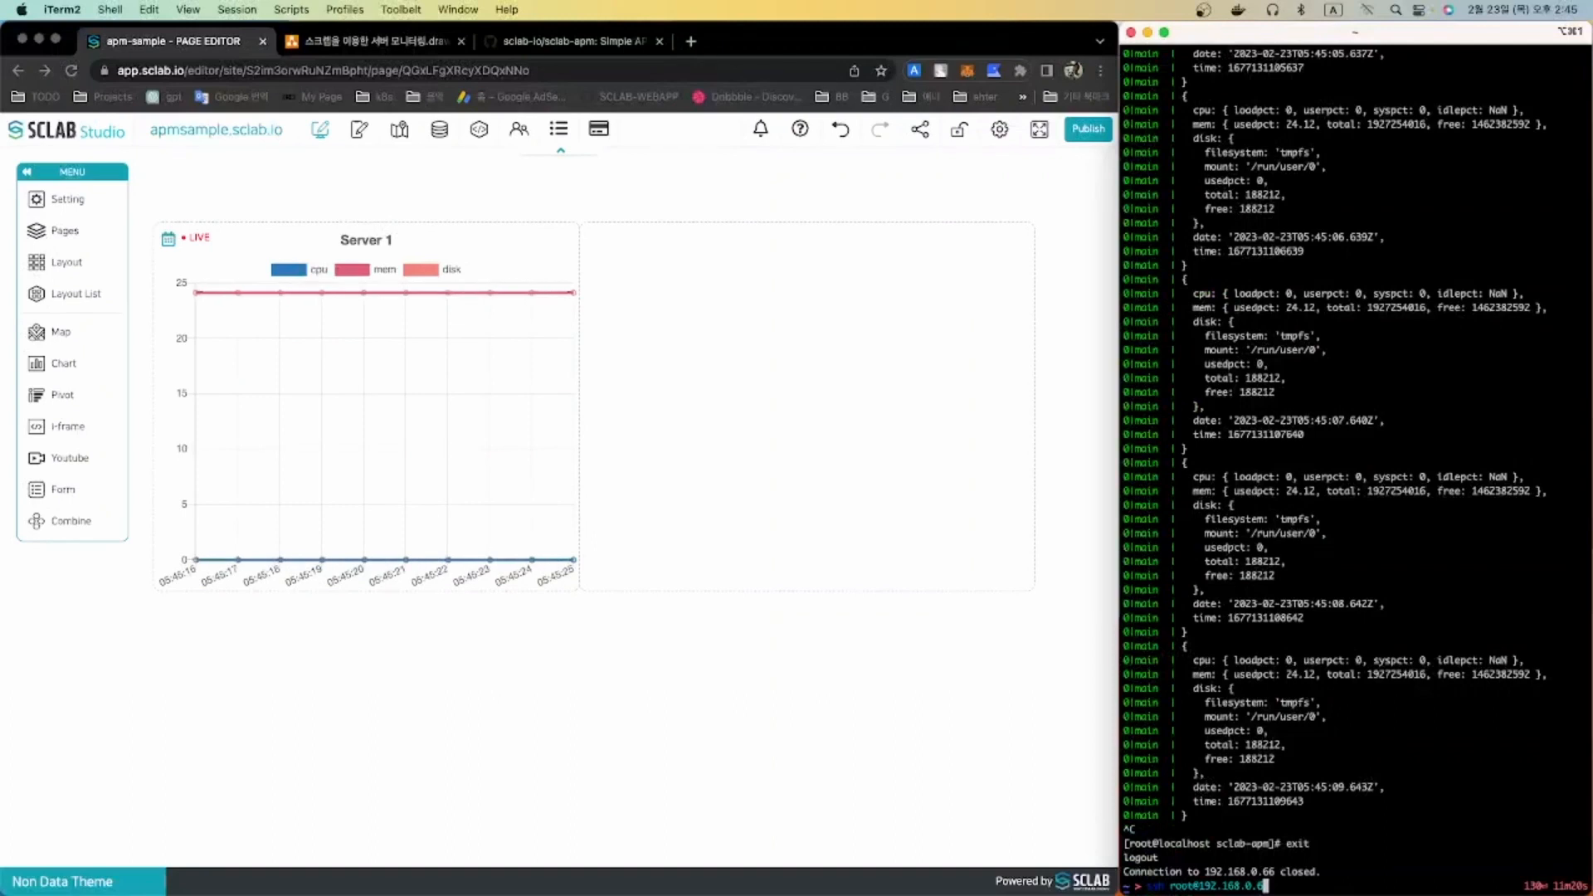
key("Return")
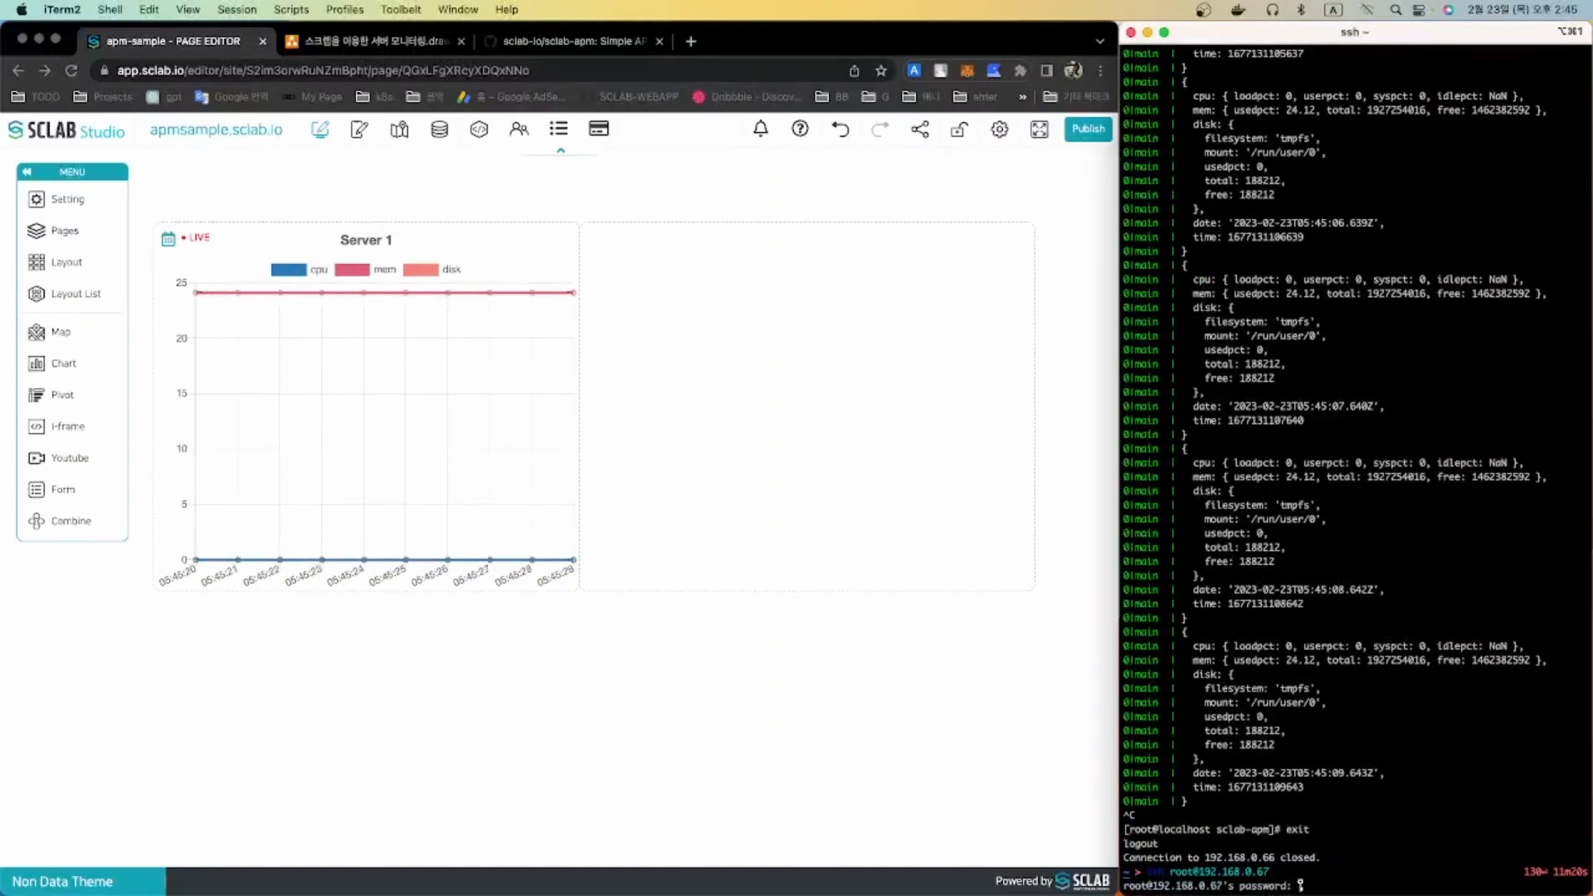
key("Return")
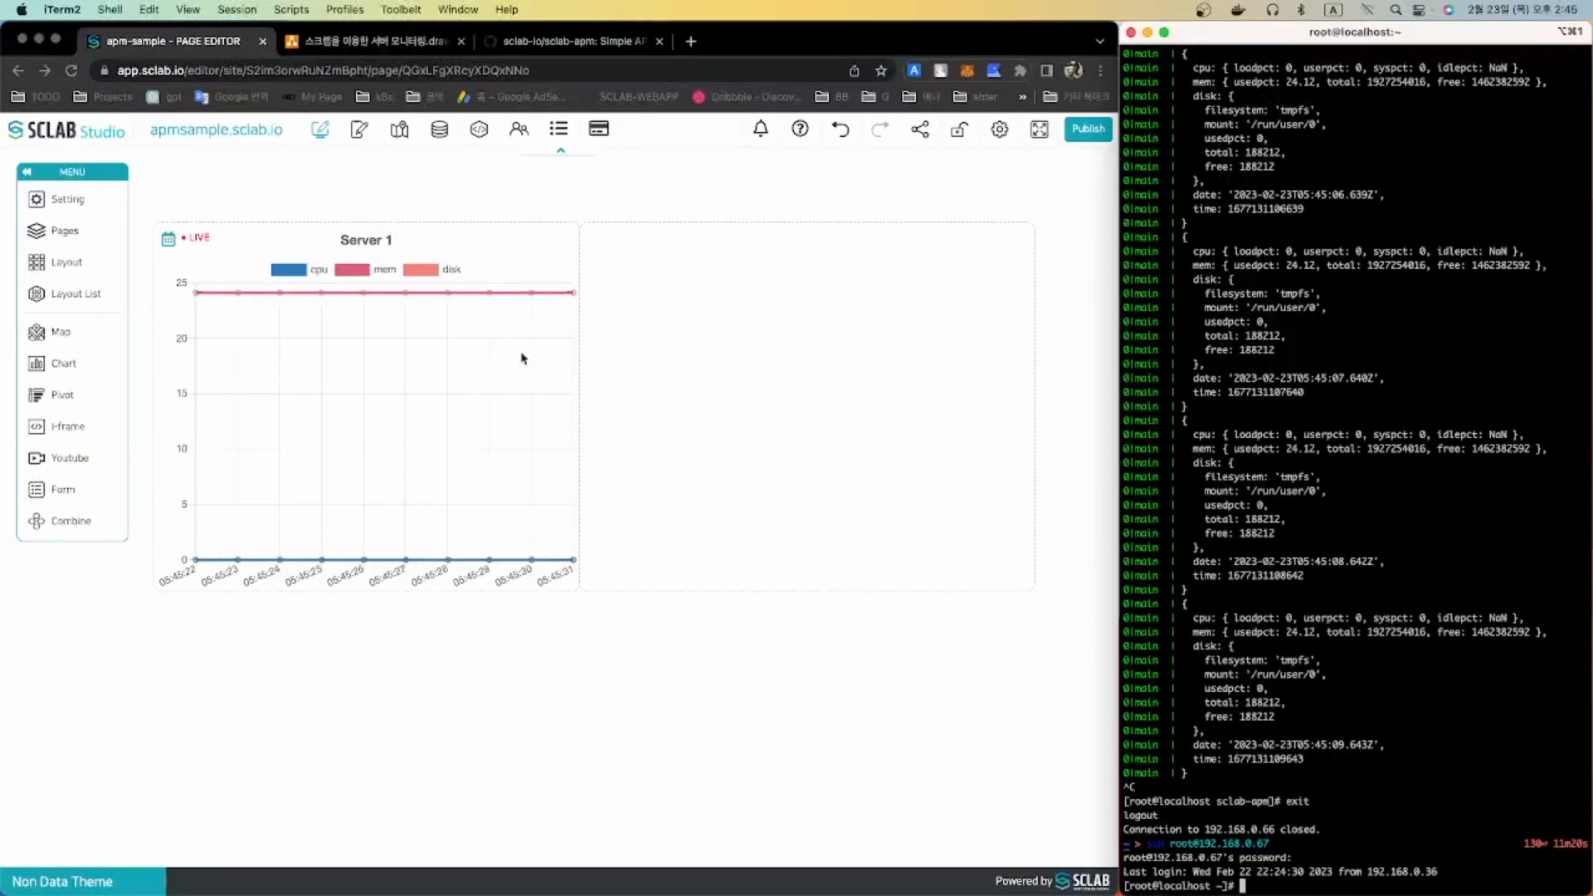
- Bring up the installation section of the sclab-apm README and check the second server's Node.js version with node -v
left_click(416, 173)
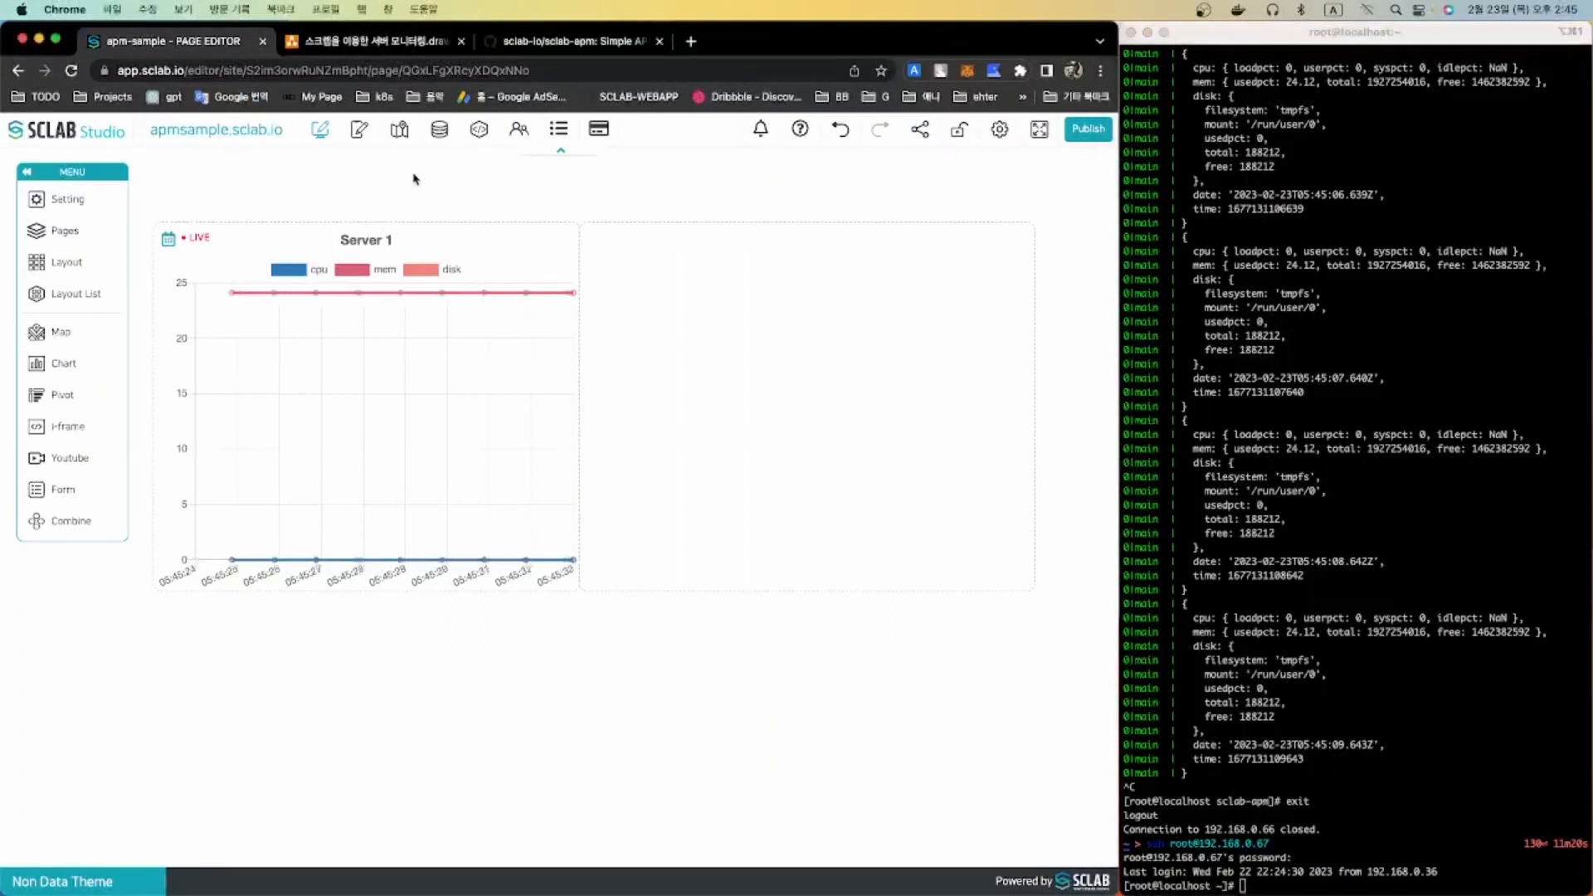
left_click(438, 134)
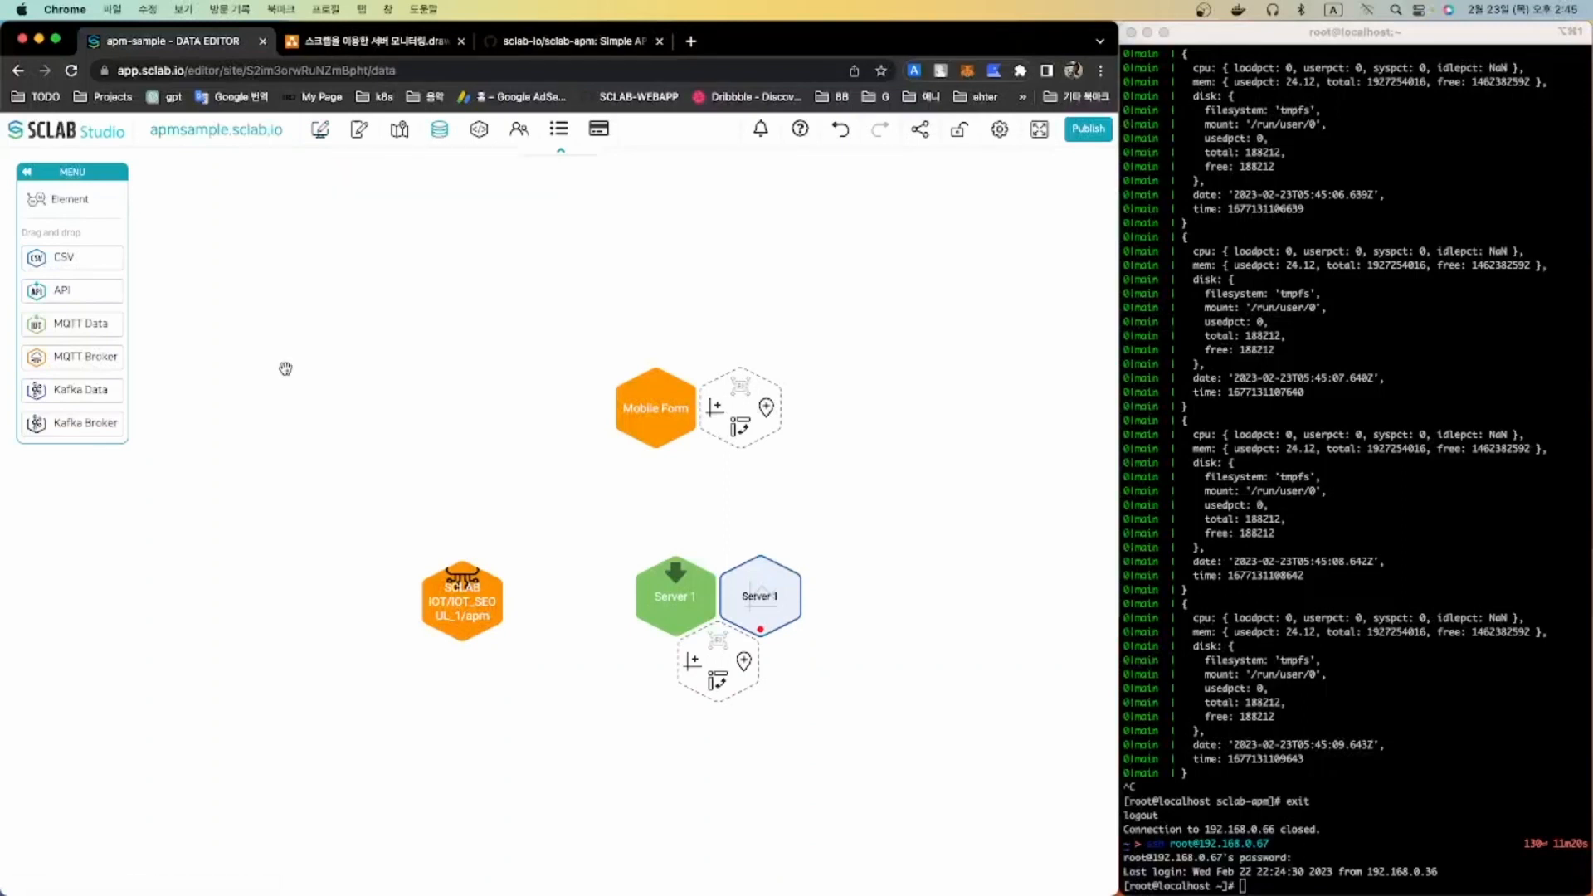
left_click(539, 41)
scroll(441, 417, "up", 3)
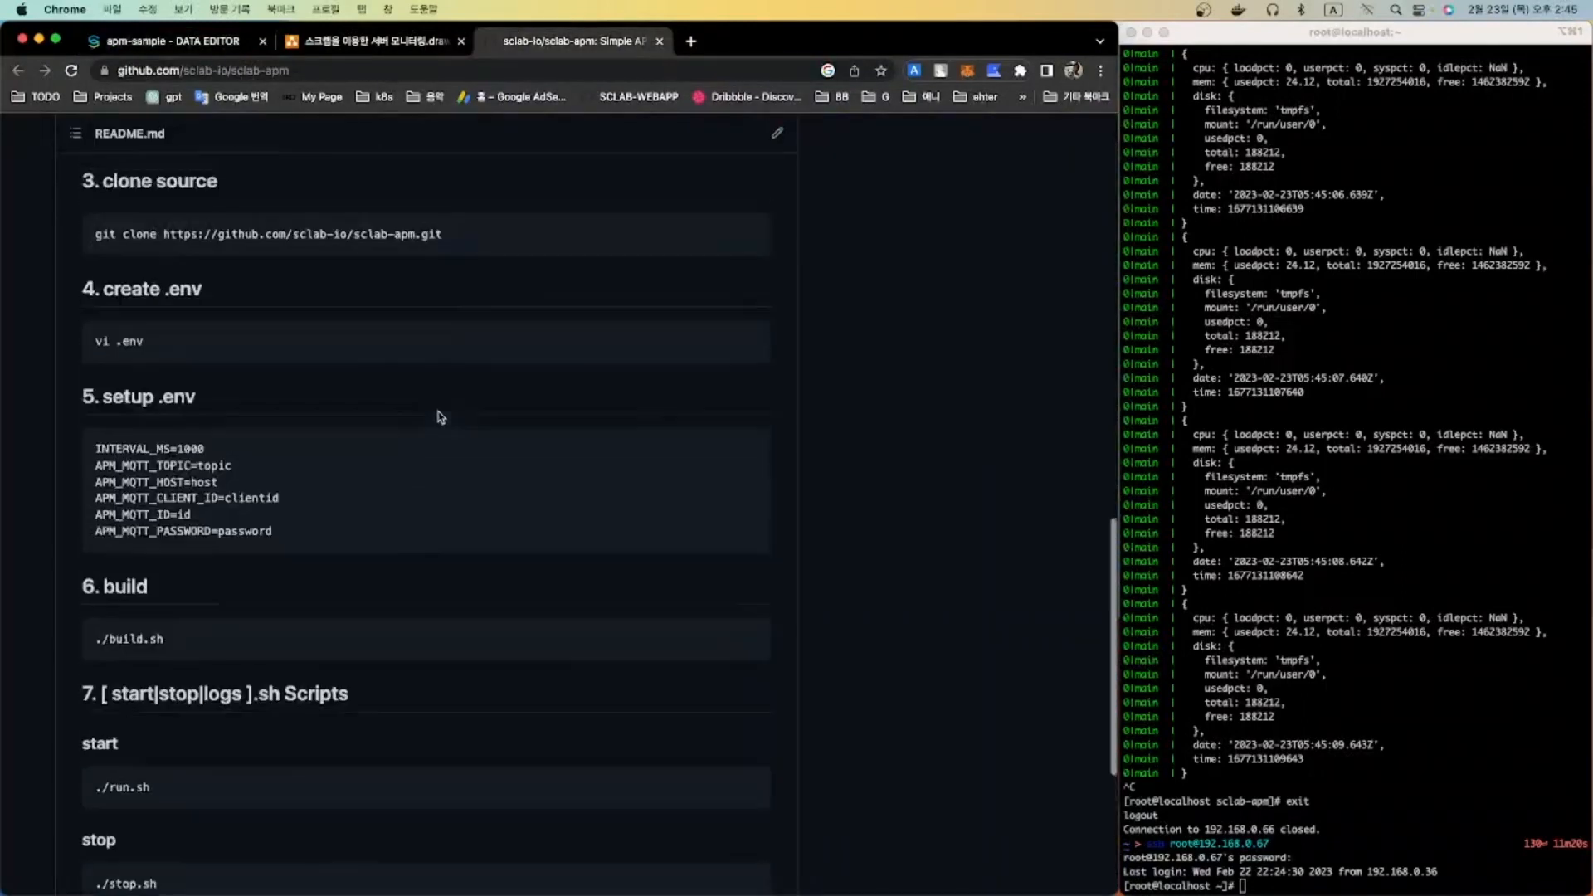
scroll(441, 416, "up", 5)
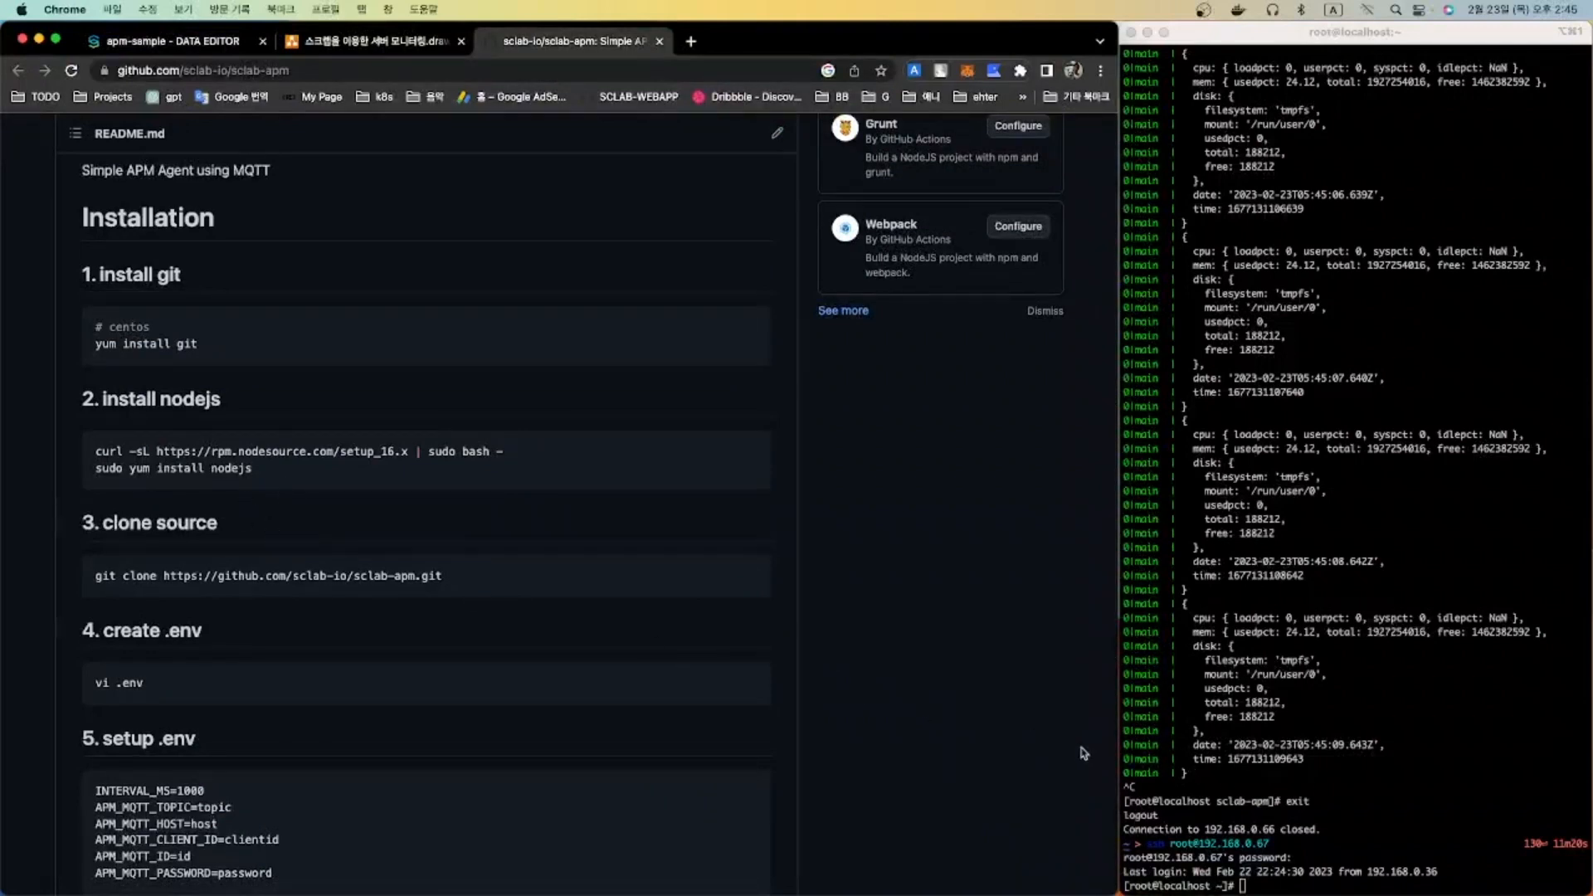
left_click(1292, 784)
type("node")
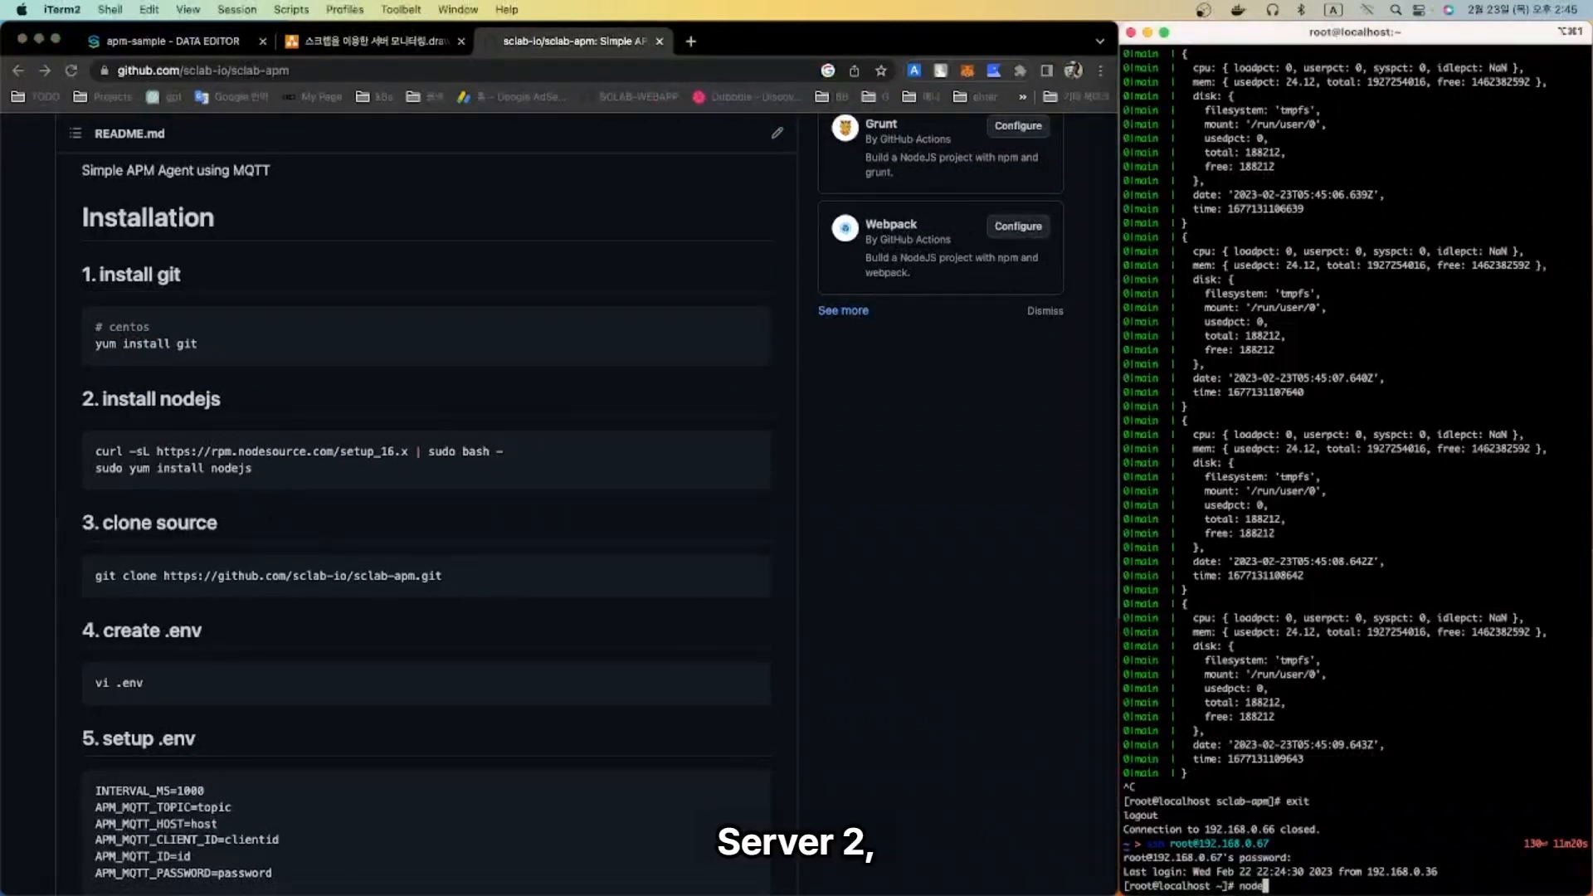
type(" -v")
key("Return")
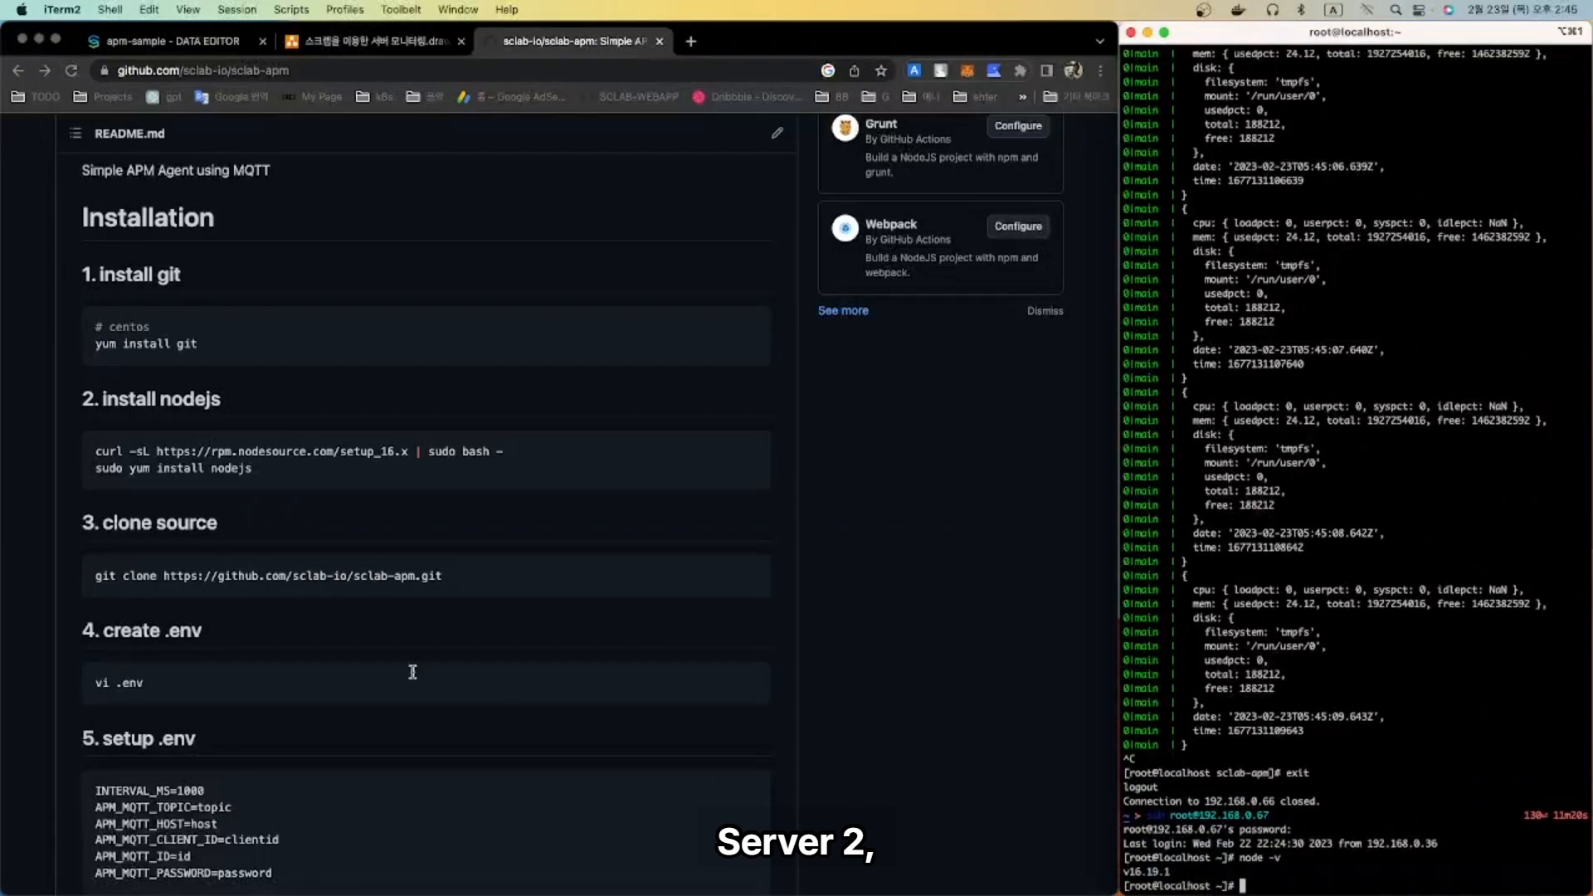
left_click(83, 583)
left_click_drag(94, 576, 502, 590)
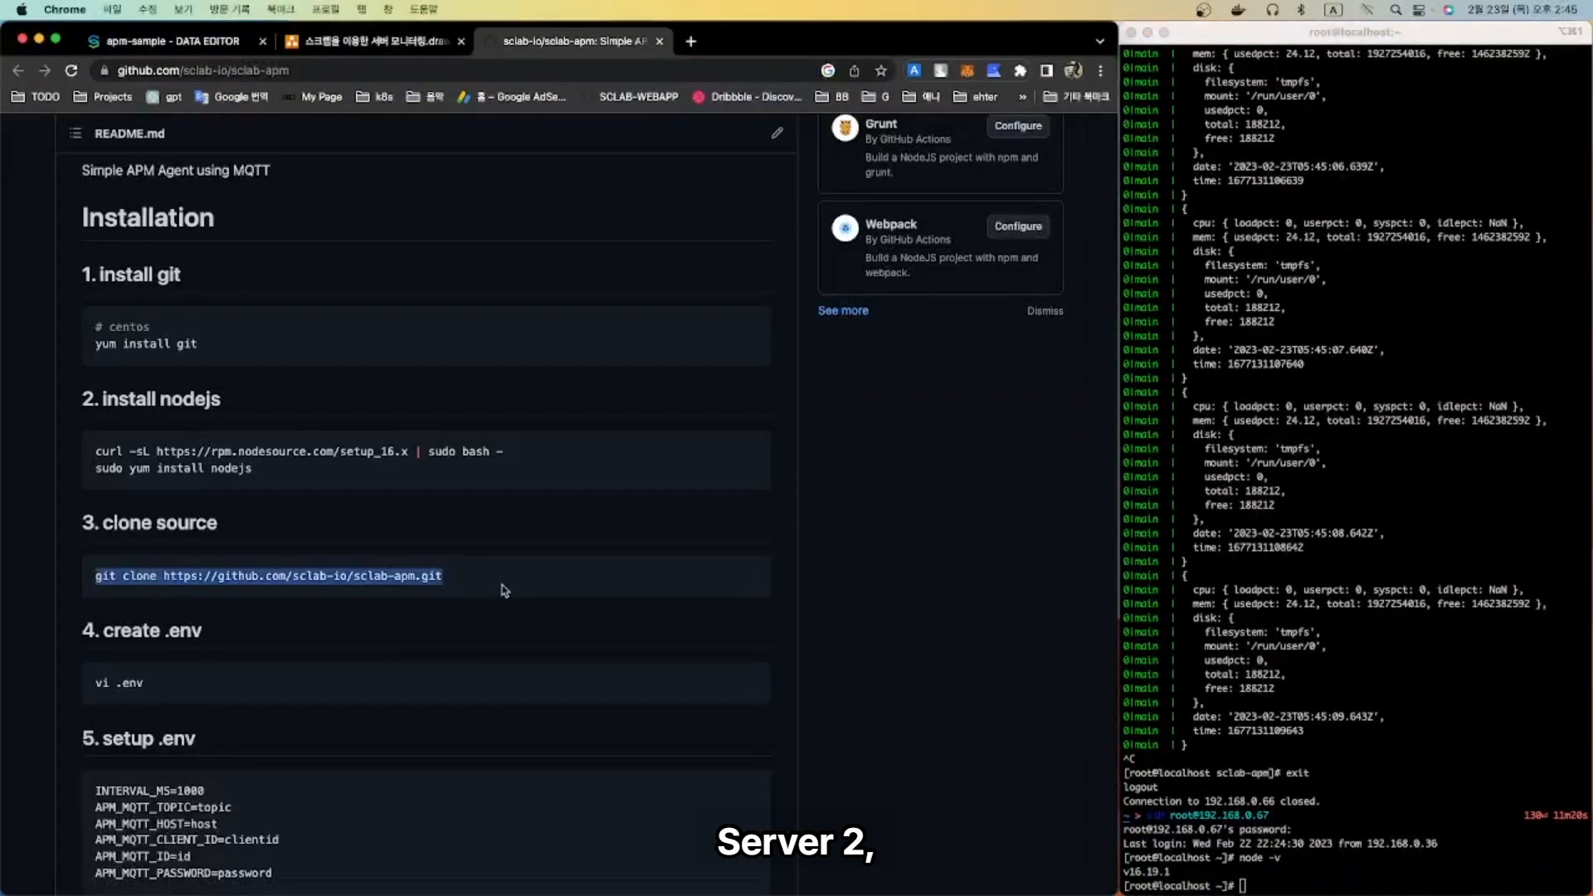
left_click(1295, 830)
type("cd /home")
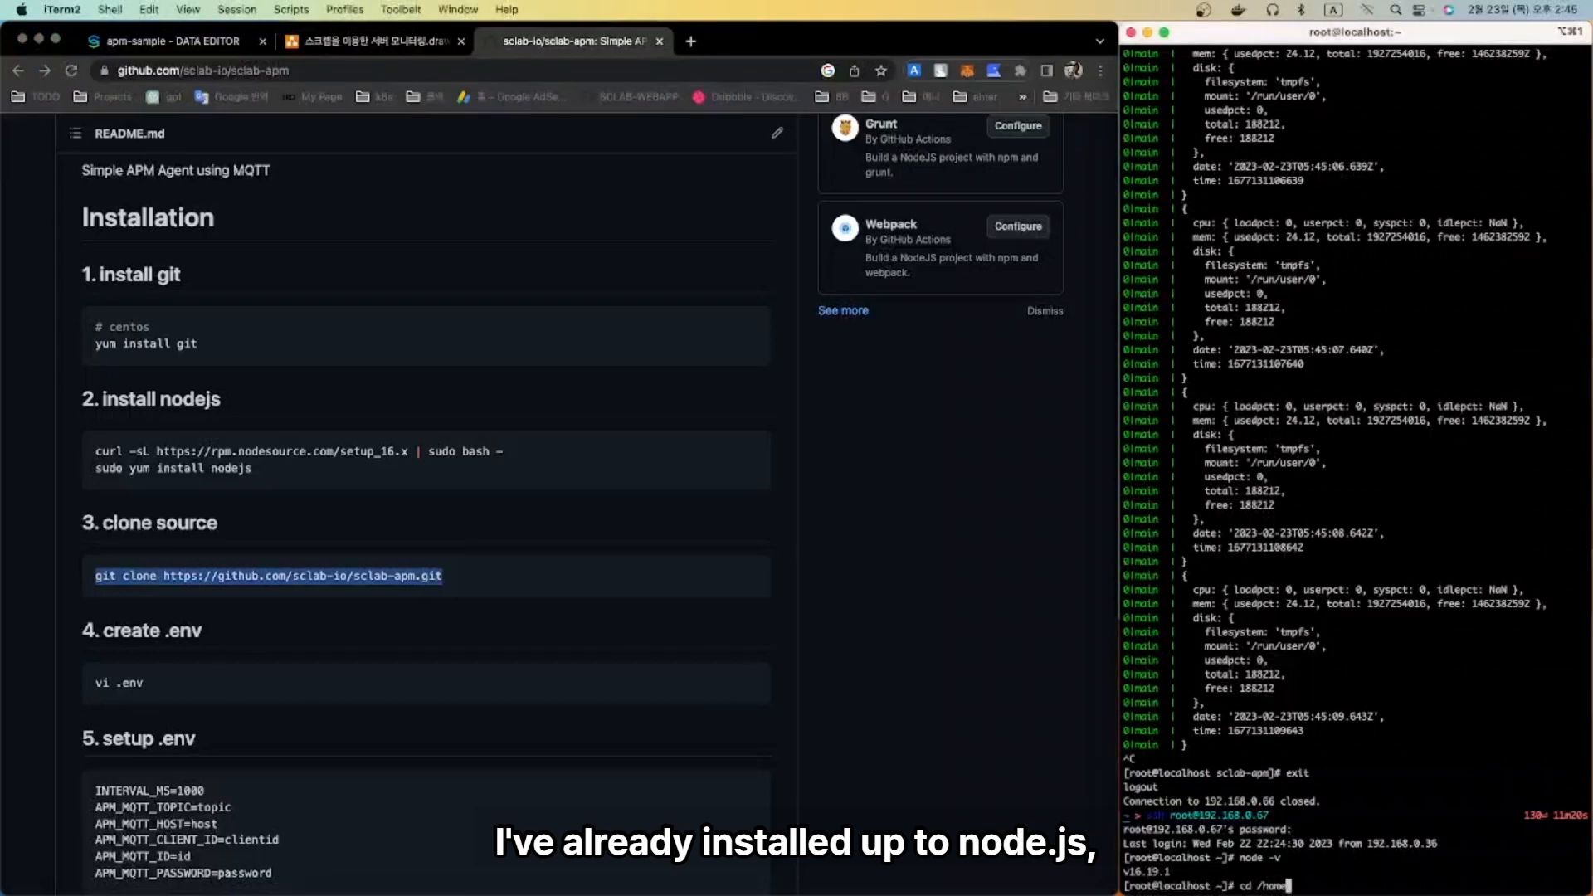
key("Return")
key("super+v")
key("Return")
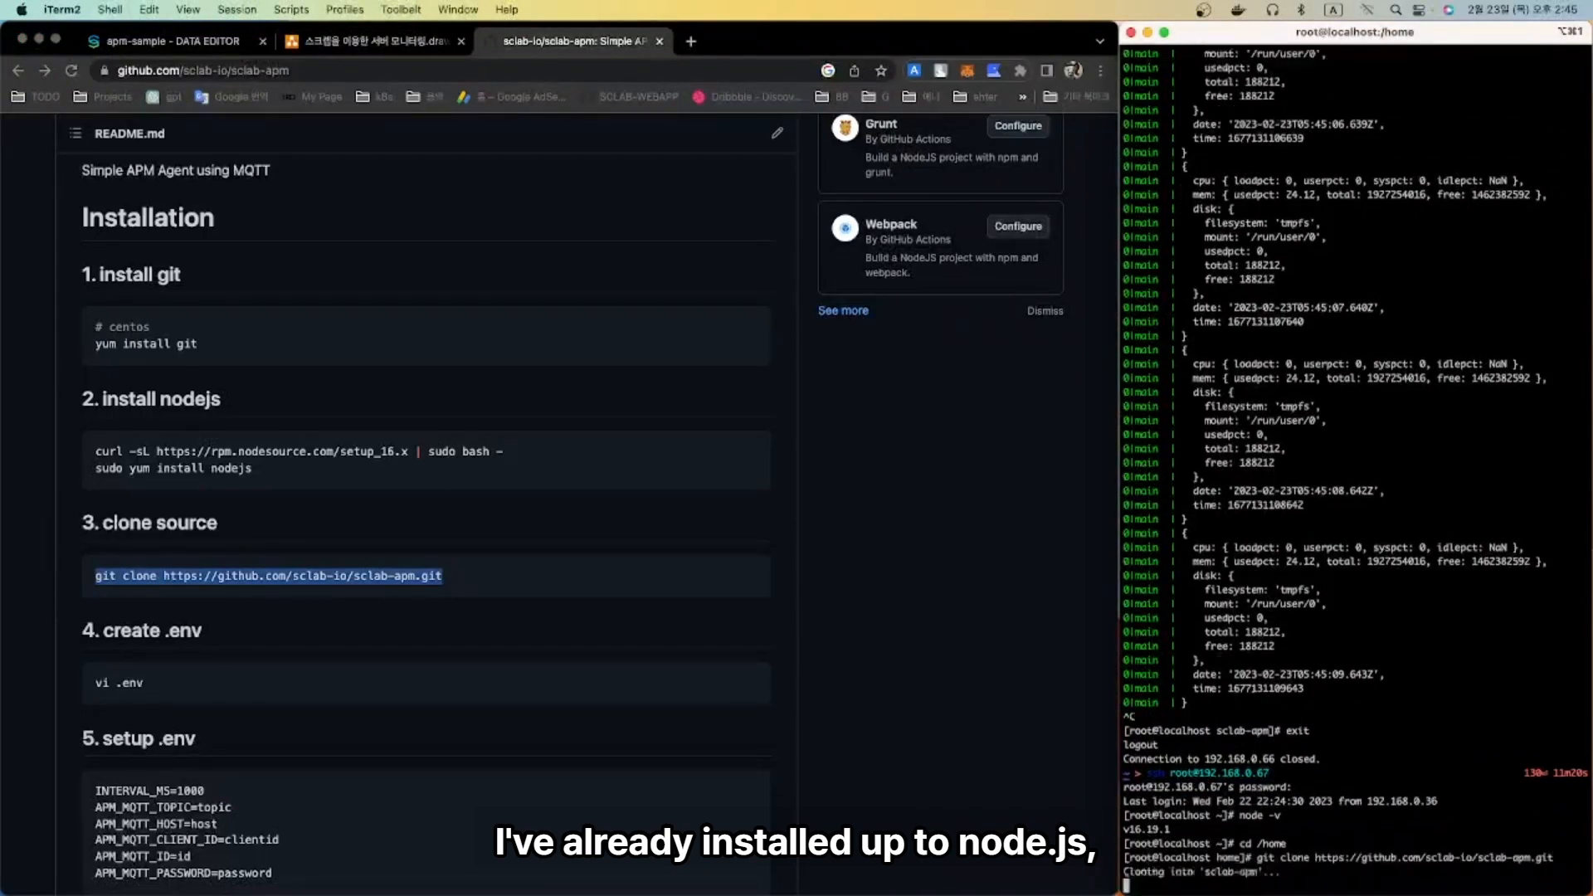
- Change into the sclab-apm directory and list its files with ll
type("cd ")
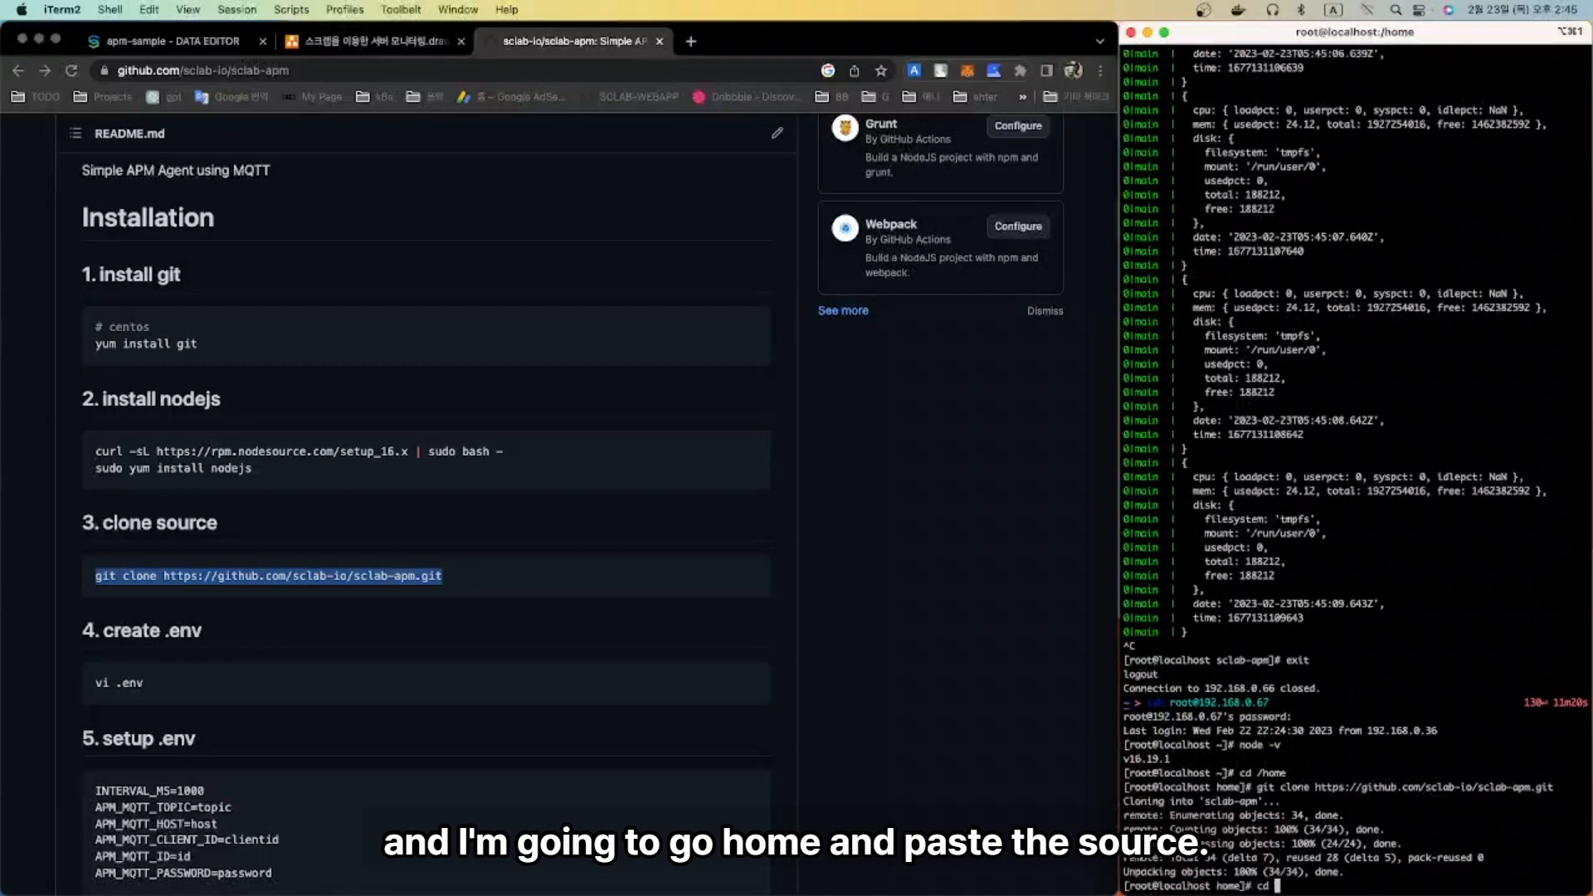
type("sclab-")
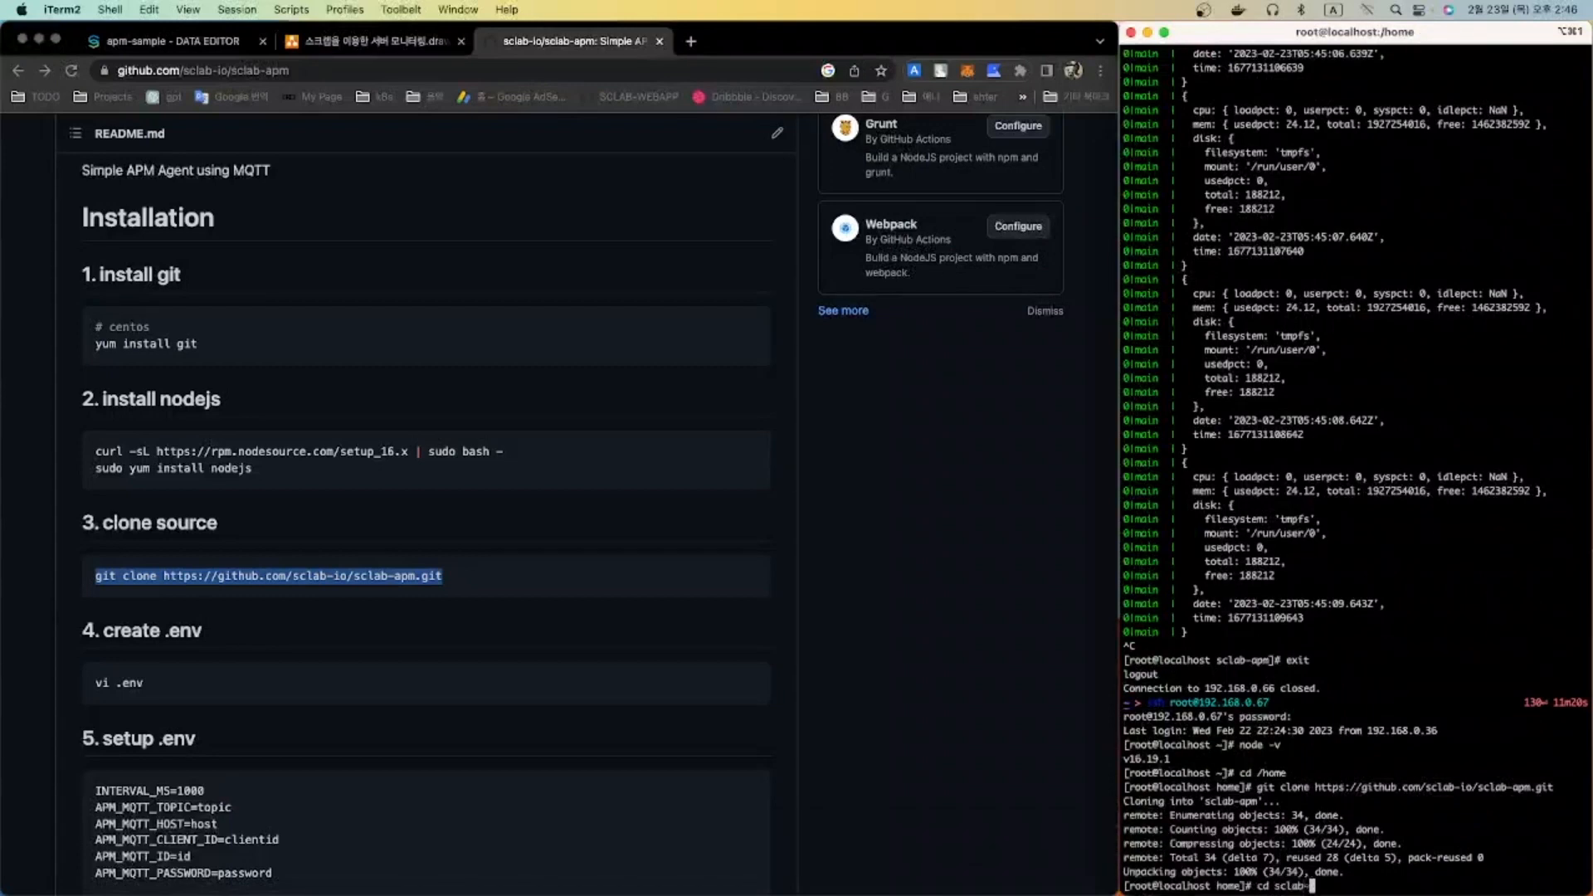
type("a")
key("Tab")
key("Return")
type("ll")
key("Return")
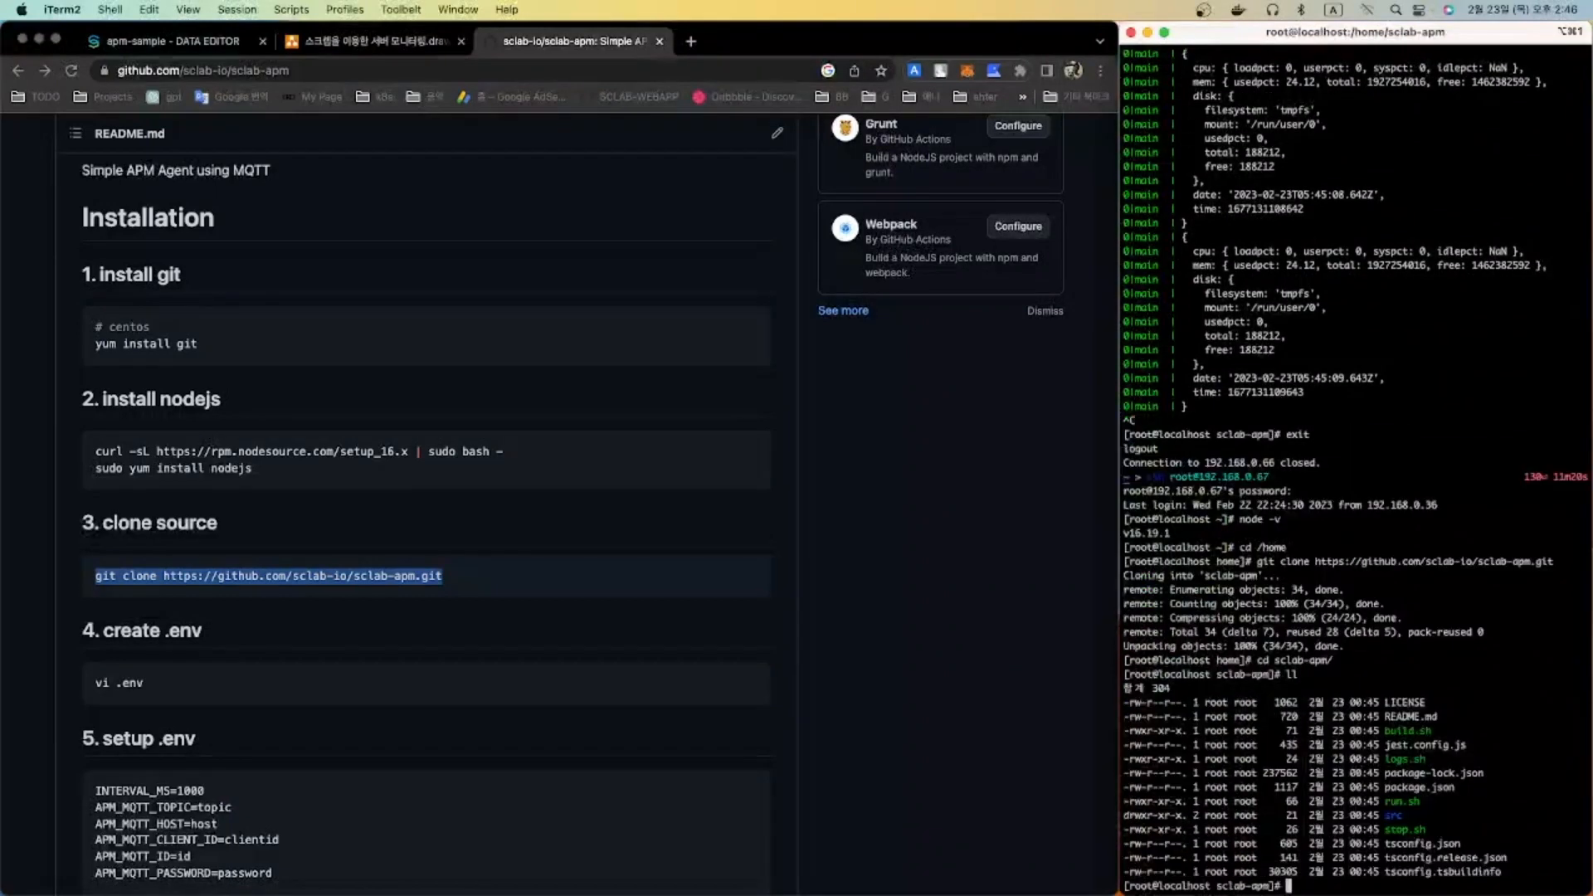
- Create a .env file with vi and paste in the README's six-line environment template
type("vi .env")
key("Return")
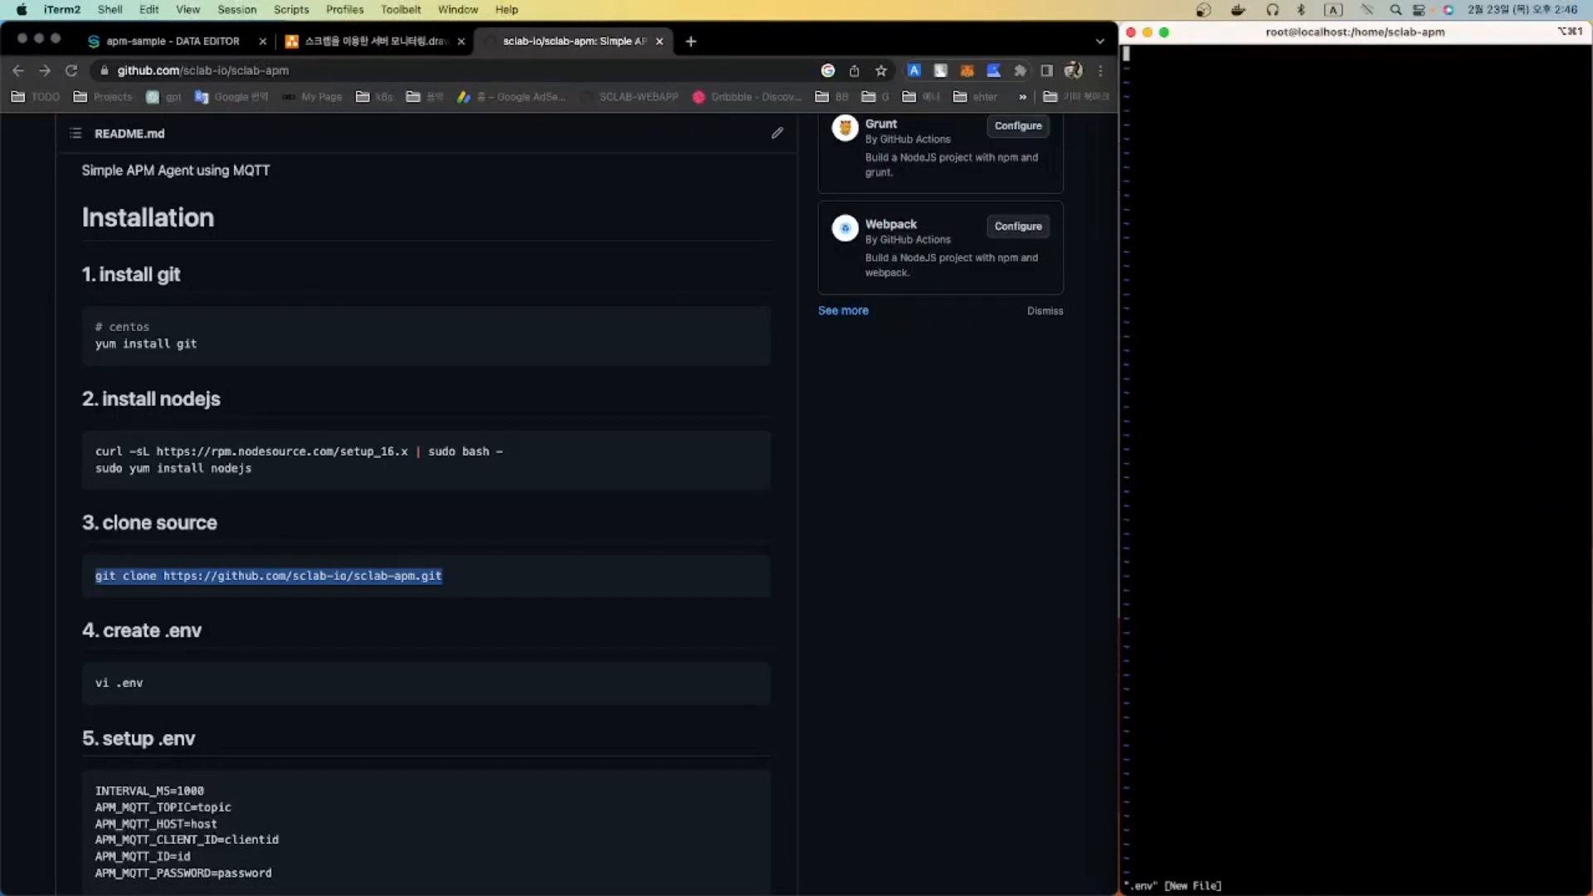
key("i")
left_click(200, 616)
scroll(66, 609, "down", 3)
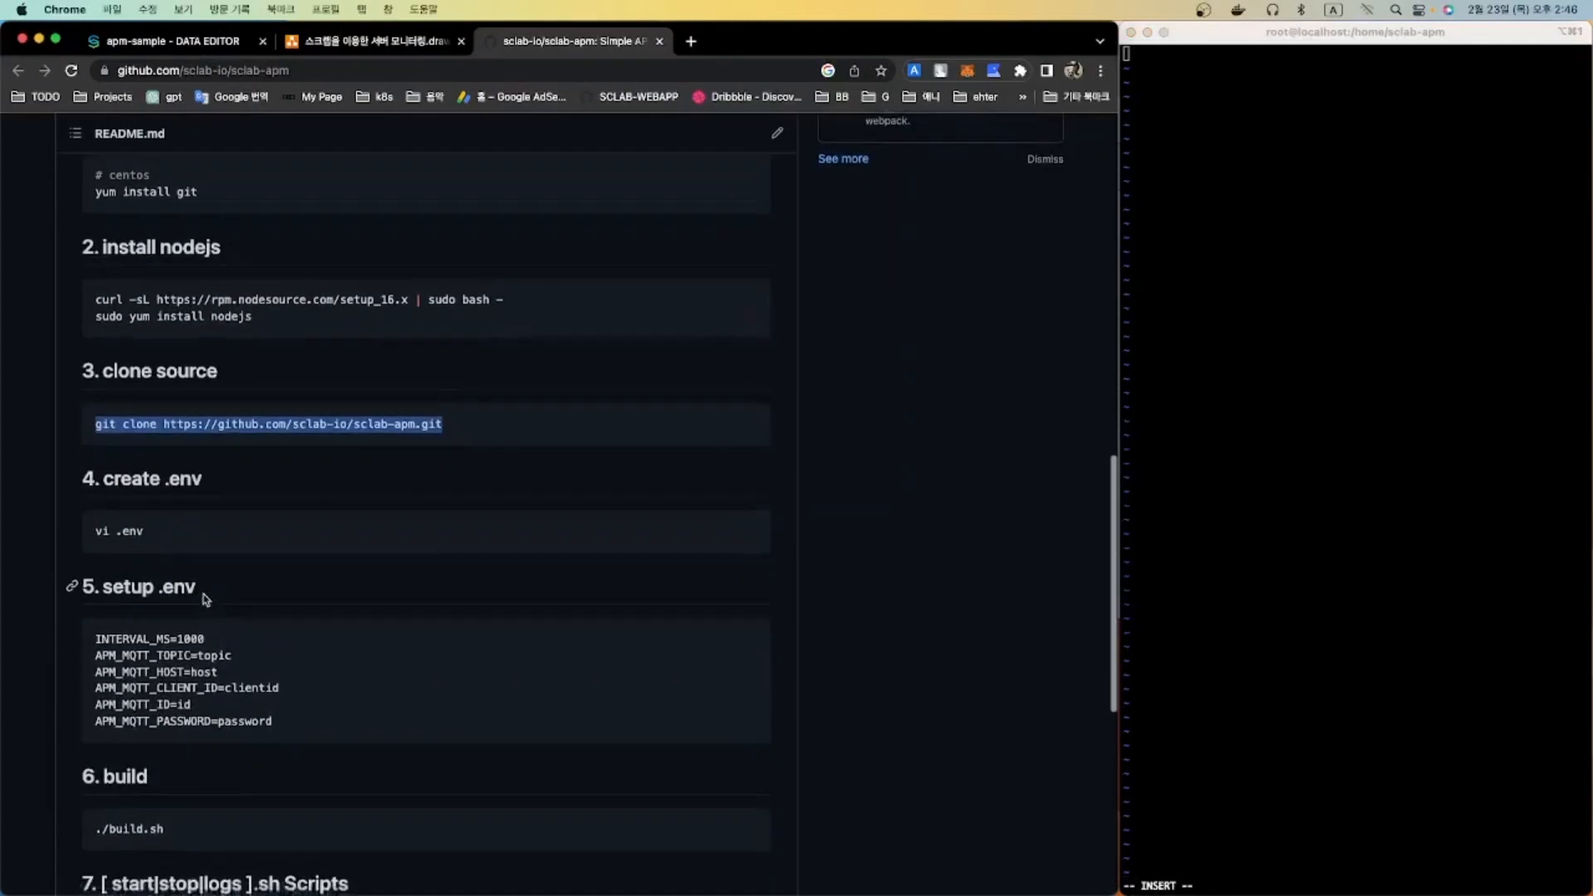
left_click(95, 615)
left_click_drag(95, 614, 348, 704)
key("super+c")
left_click(1245, 292)
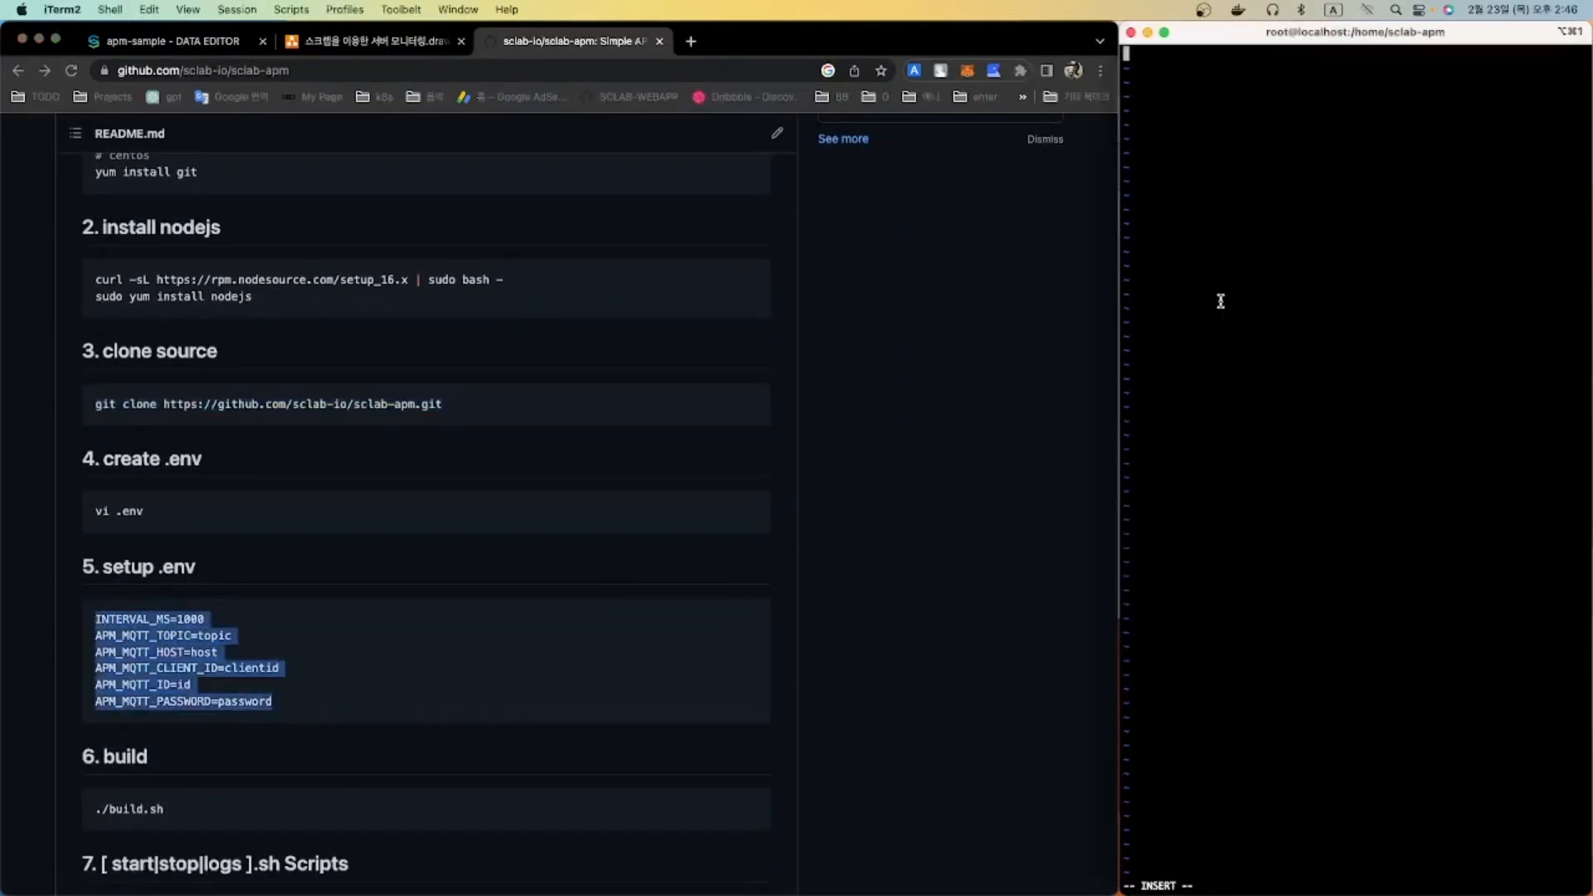
key("super+v")
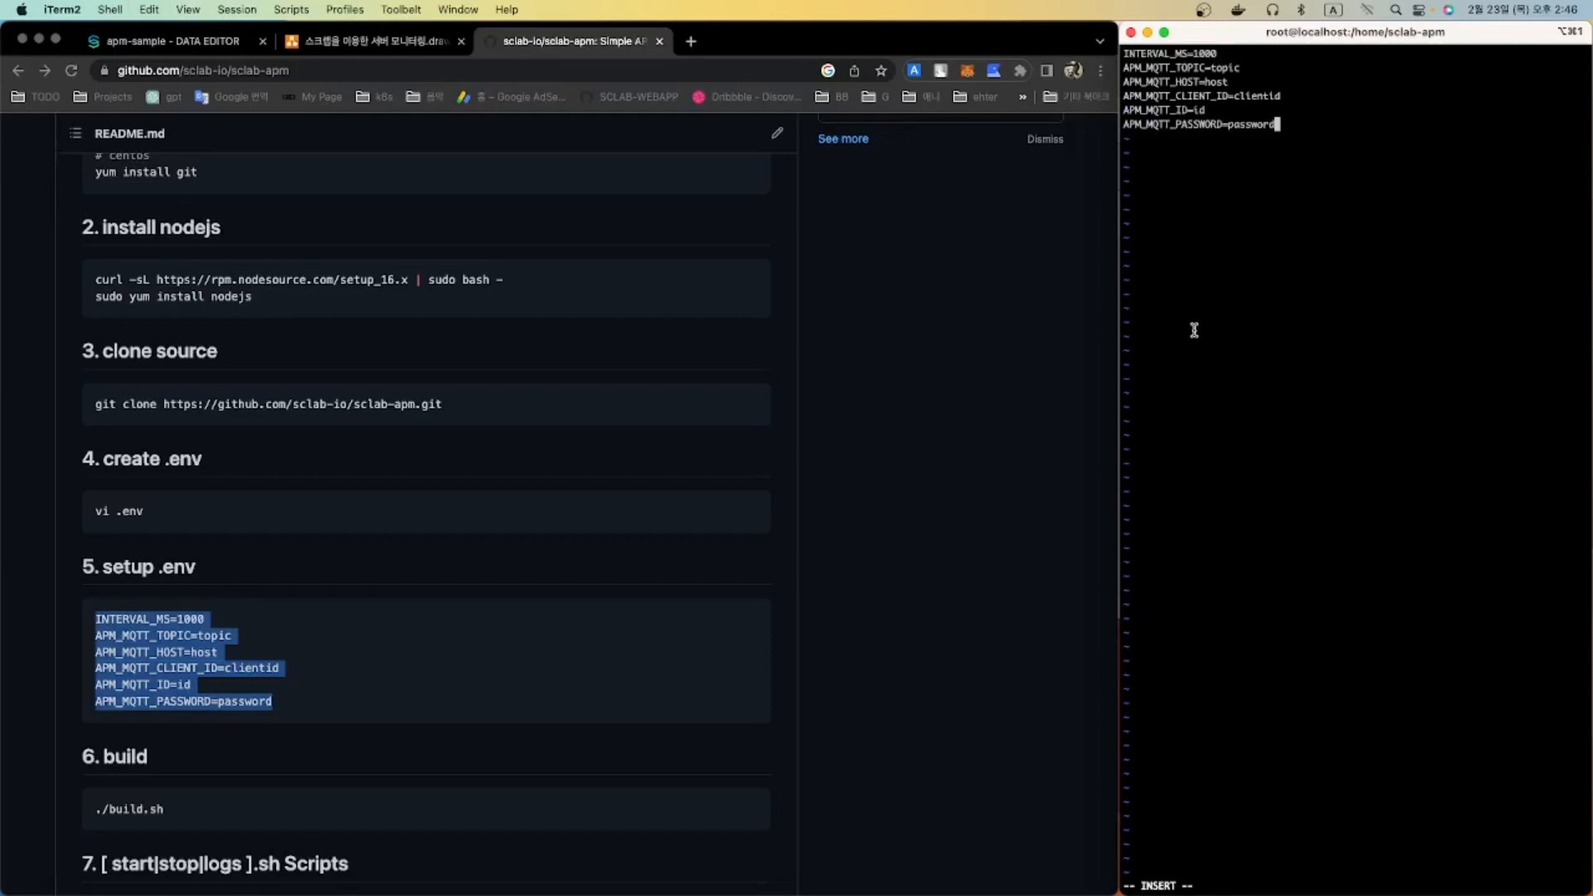
- Set INTERVAL_MS to 5000 in the .env file
key("Up")
key("Up")
key("Up")
key("Up")
key("Up")
key("Left")
key("Left")
key("Left")
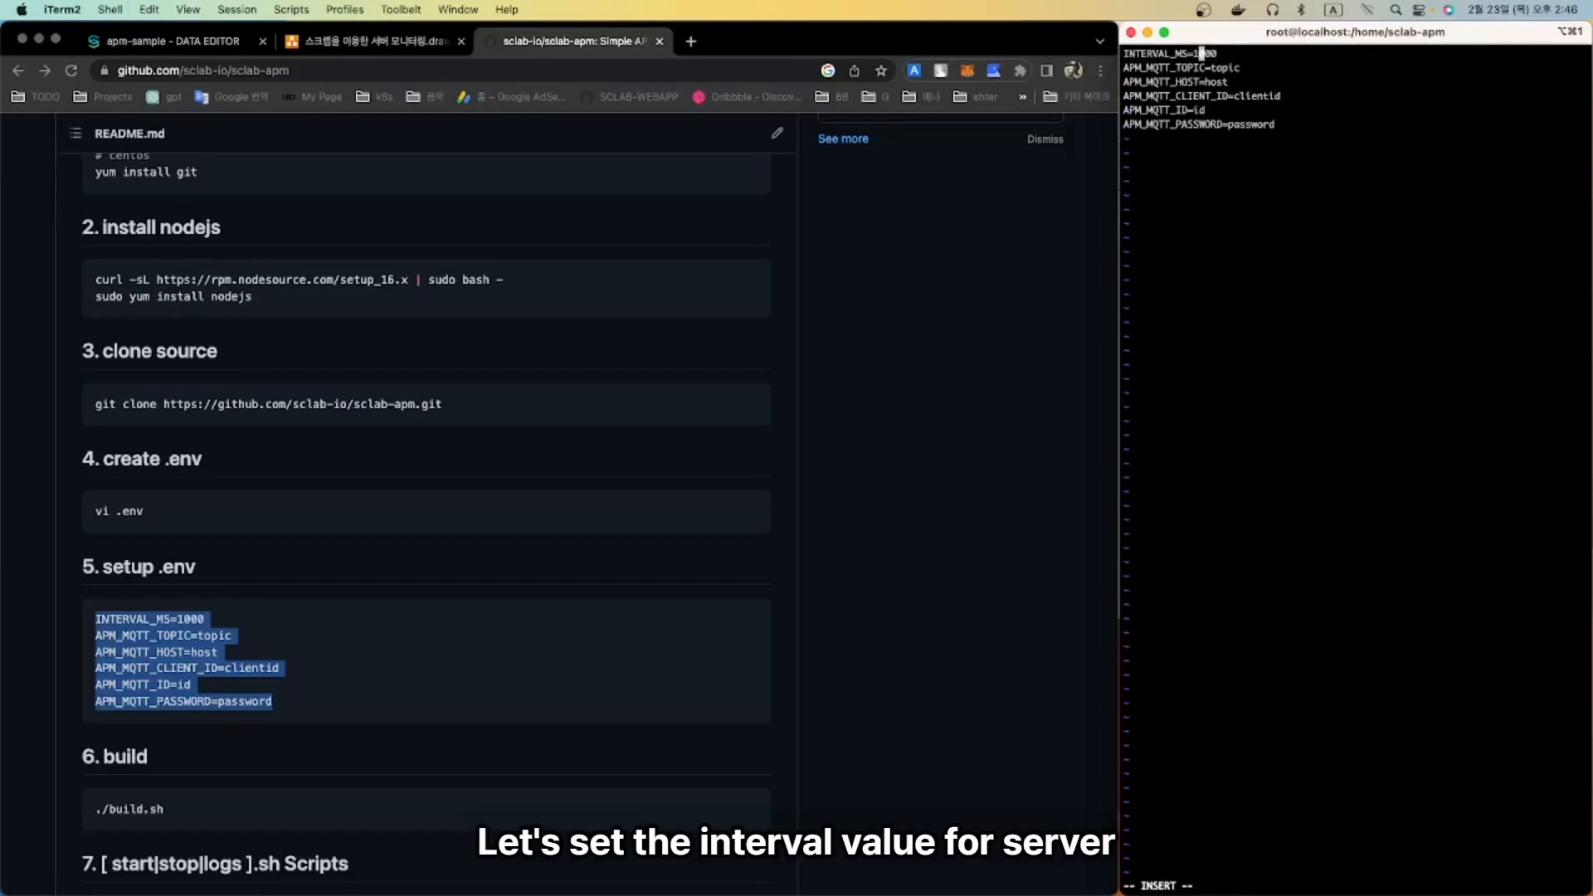
- Replace the APM_MQTT_TOPIC placeholder with apm/2
key("Down")
key("Right")
key("Right")
key("Right")
key("Right")
key("Right")
key("Right")
key("BackSpace")
key("BackSpace")
key("BackSpace")
key("BackSpace")
key("BackSpace")
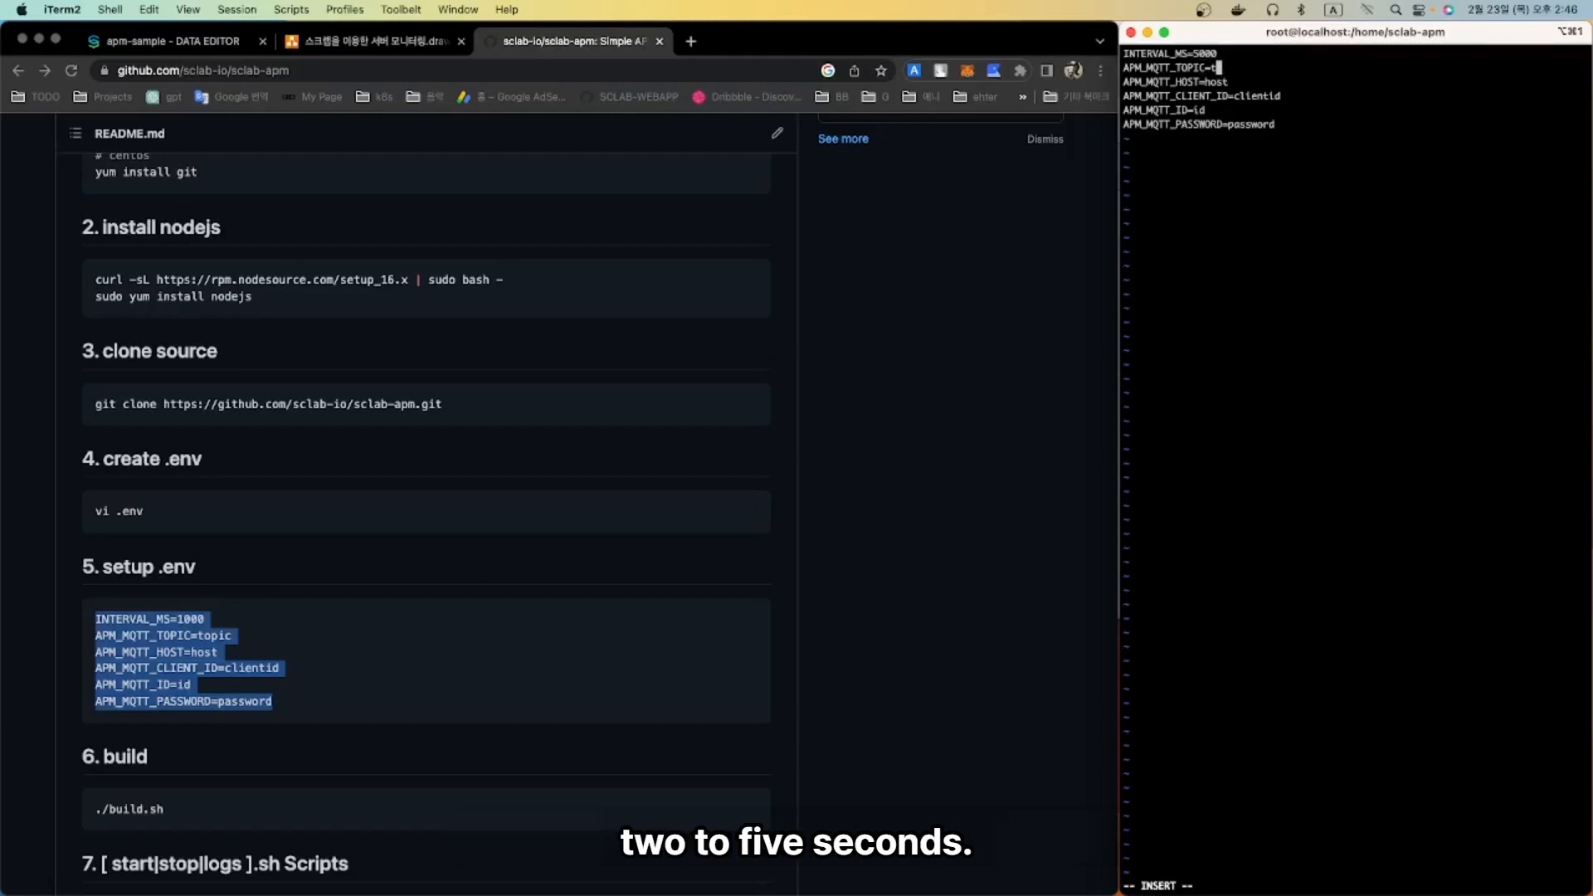
type("apm/2")
- Copy the host mqtts://seoul-1.iot.sclab.io from the SCLAB IoT Server page into APM_MQTT_HOST in the .env file
key("Down")
left_click(187, 37)
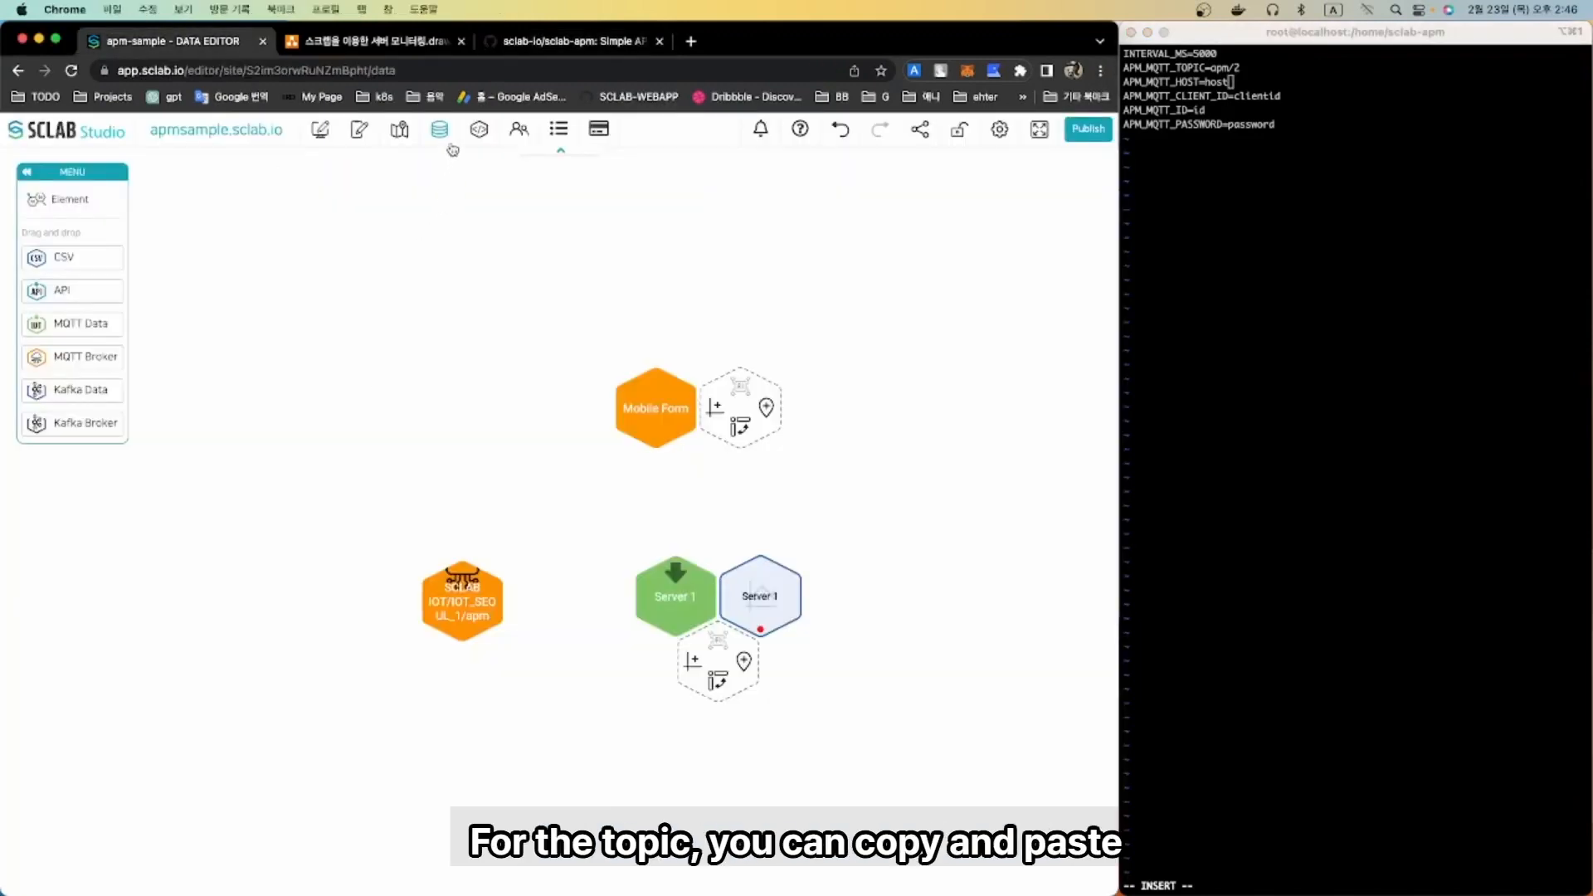
left_click(492, 134)
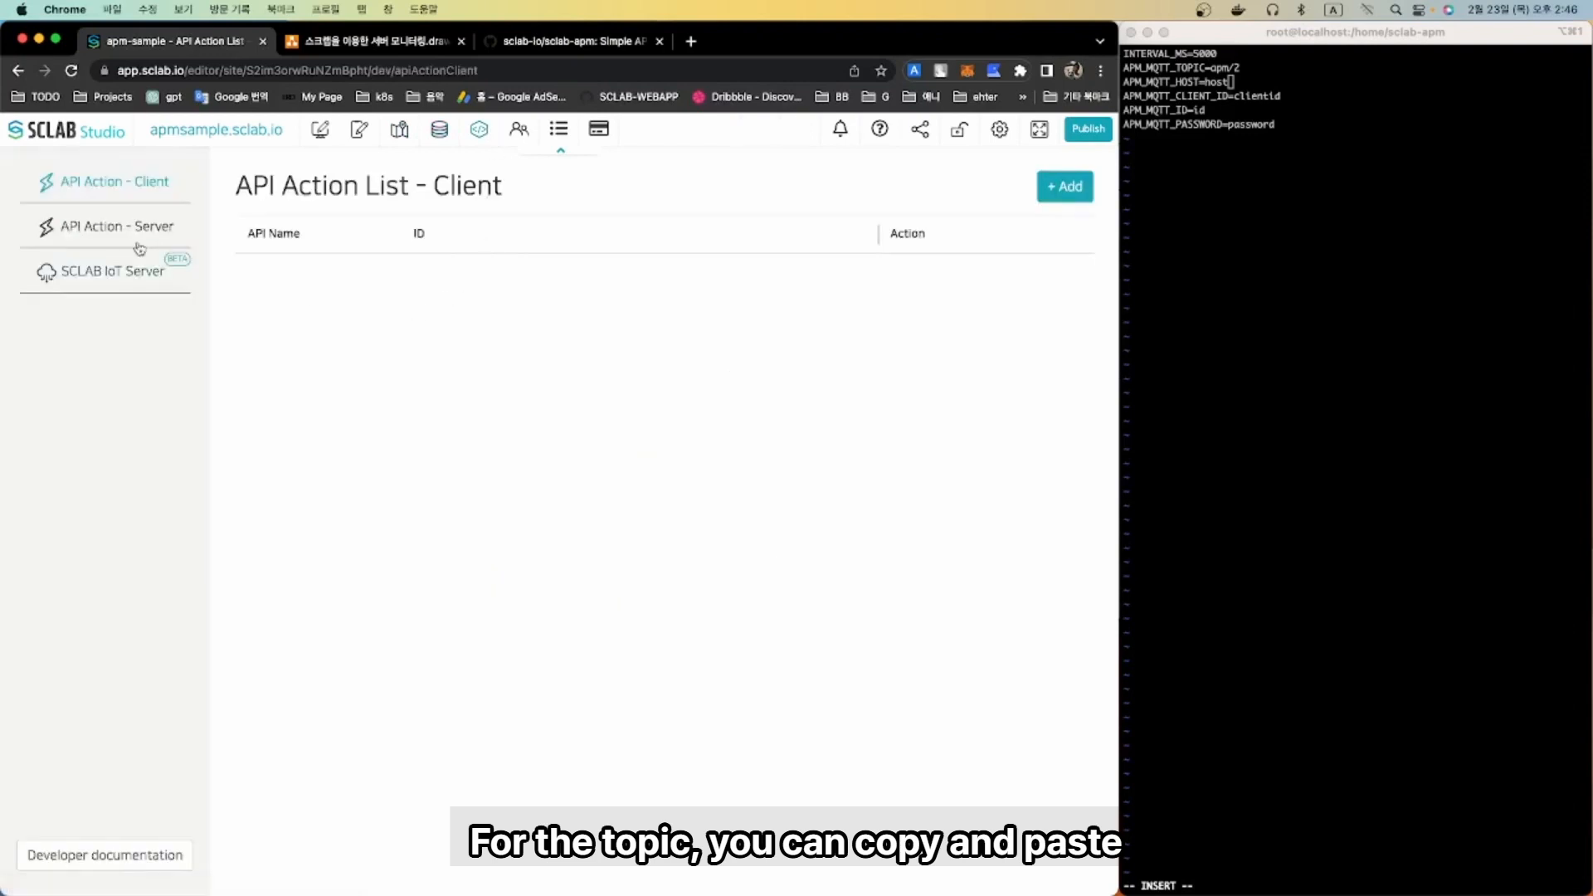
left_click(125, 275)
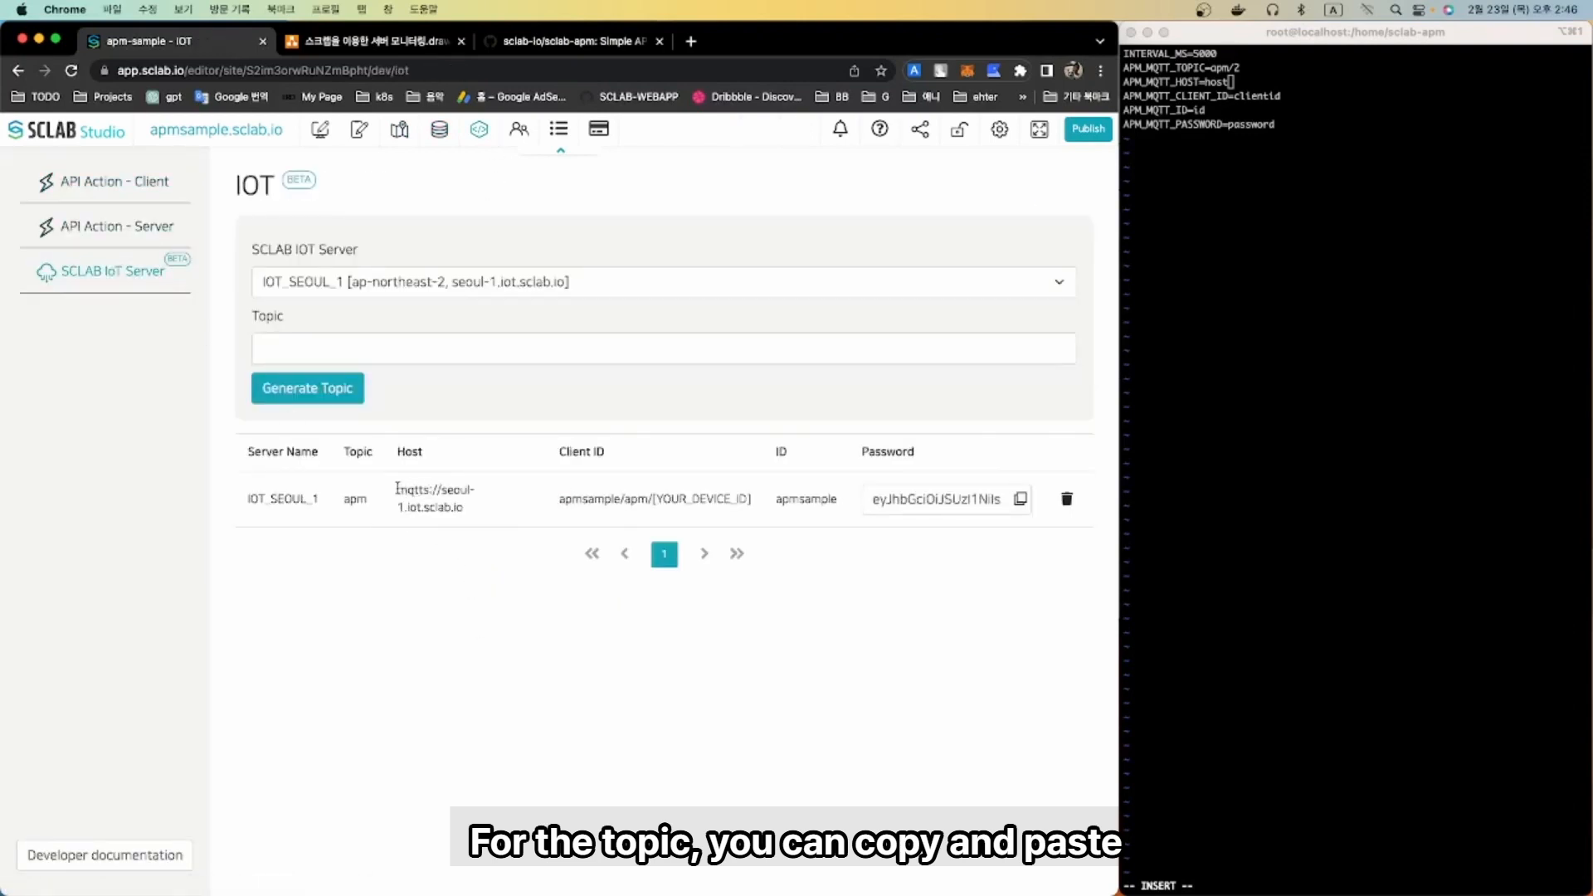
left_click_drag(397, 488, 465, 509)
key("super+c")
left_click(1251, 165)
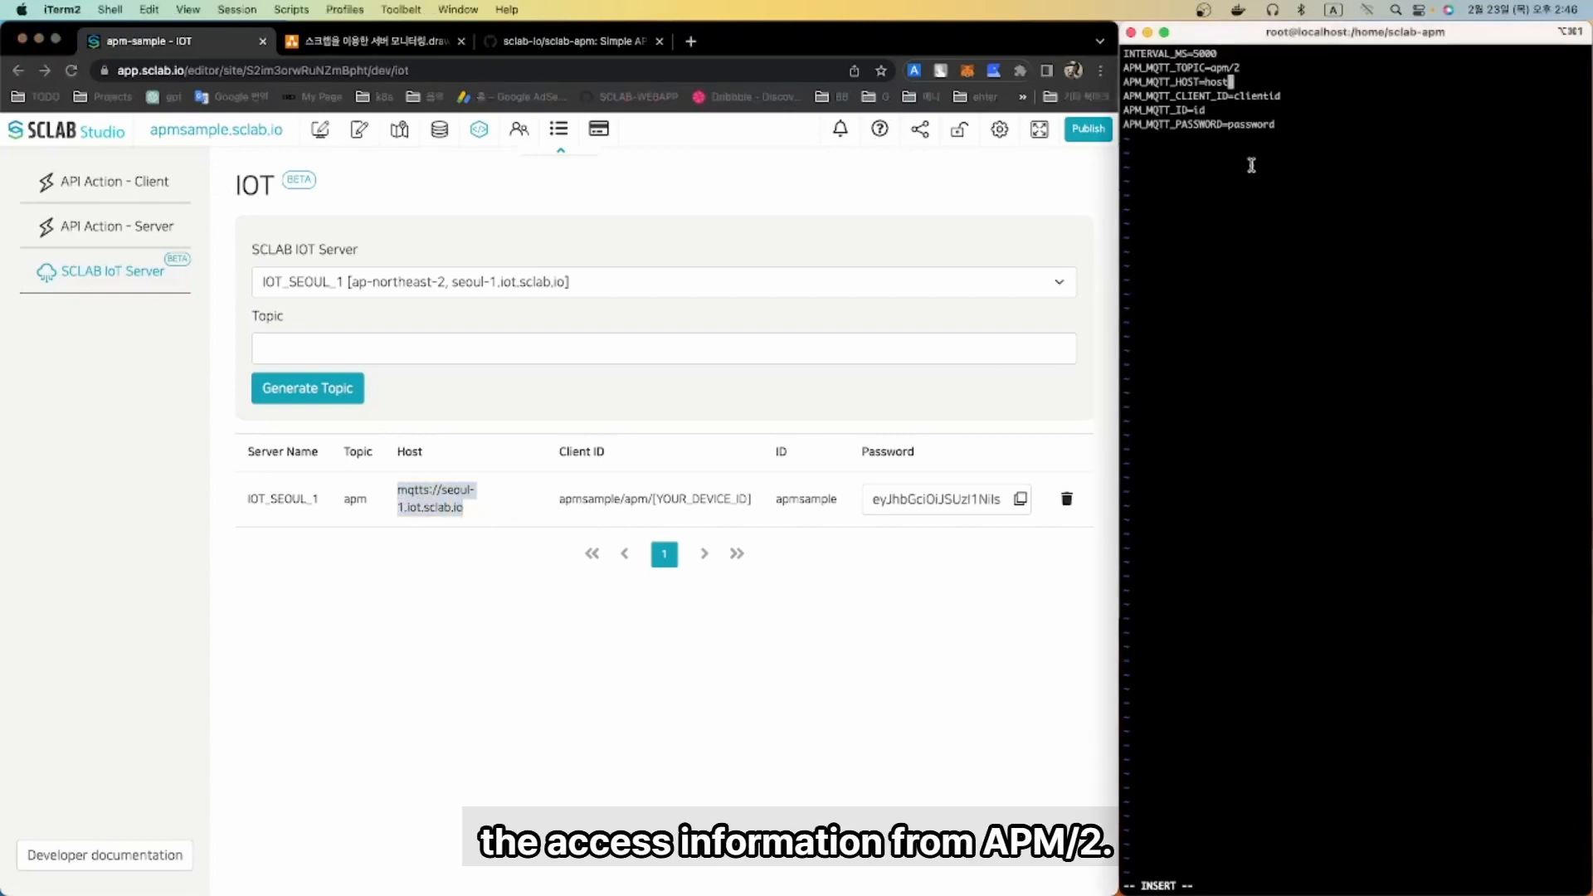
key("BackSpace")
key("BackSpace")
key("BackSpace")
key("BackSpace")
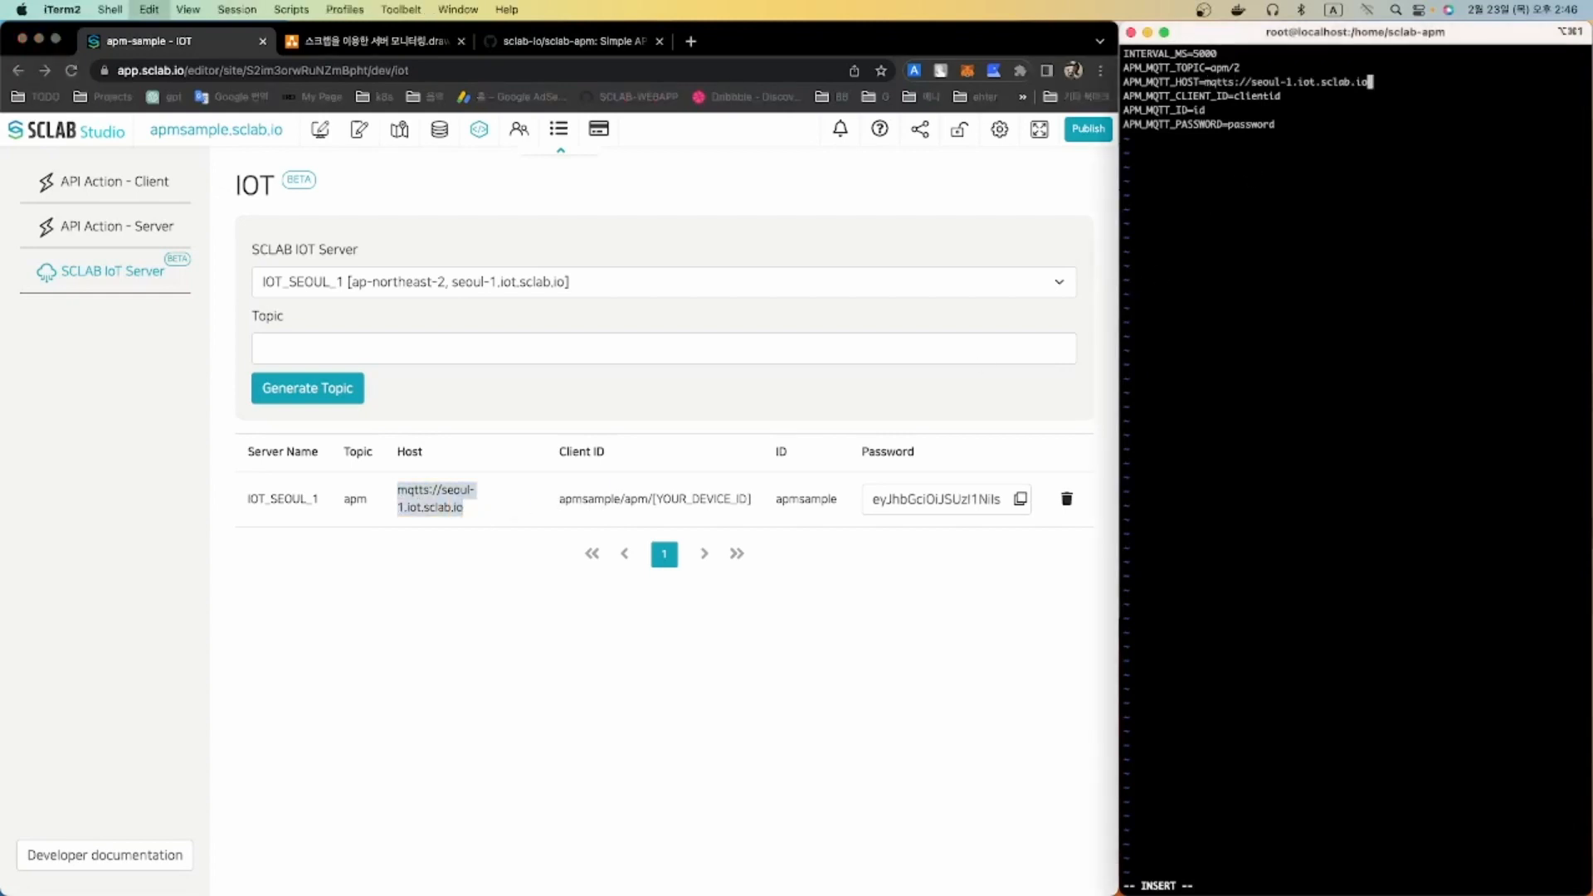
key("super+v")
- Set APM_MQTT_CLIENT_ID to apmsample/apm/2, copying the prefix from the IoT topic entry and adding 2 as the device ID
key("Down")
key("BackSpace")
key("BackSpace")
key("BackSpace")
key("BackSpace")
key("BackSpace")
key("BackSpace")
key("BackSpace")
key("BackSpace")
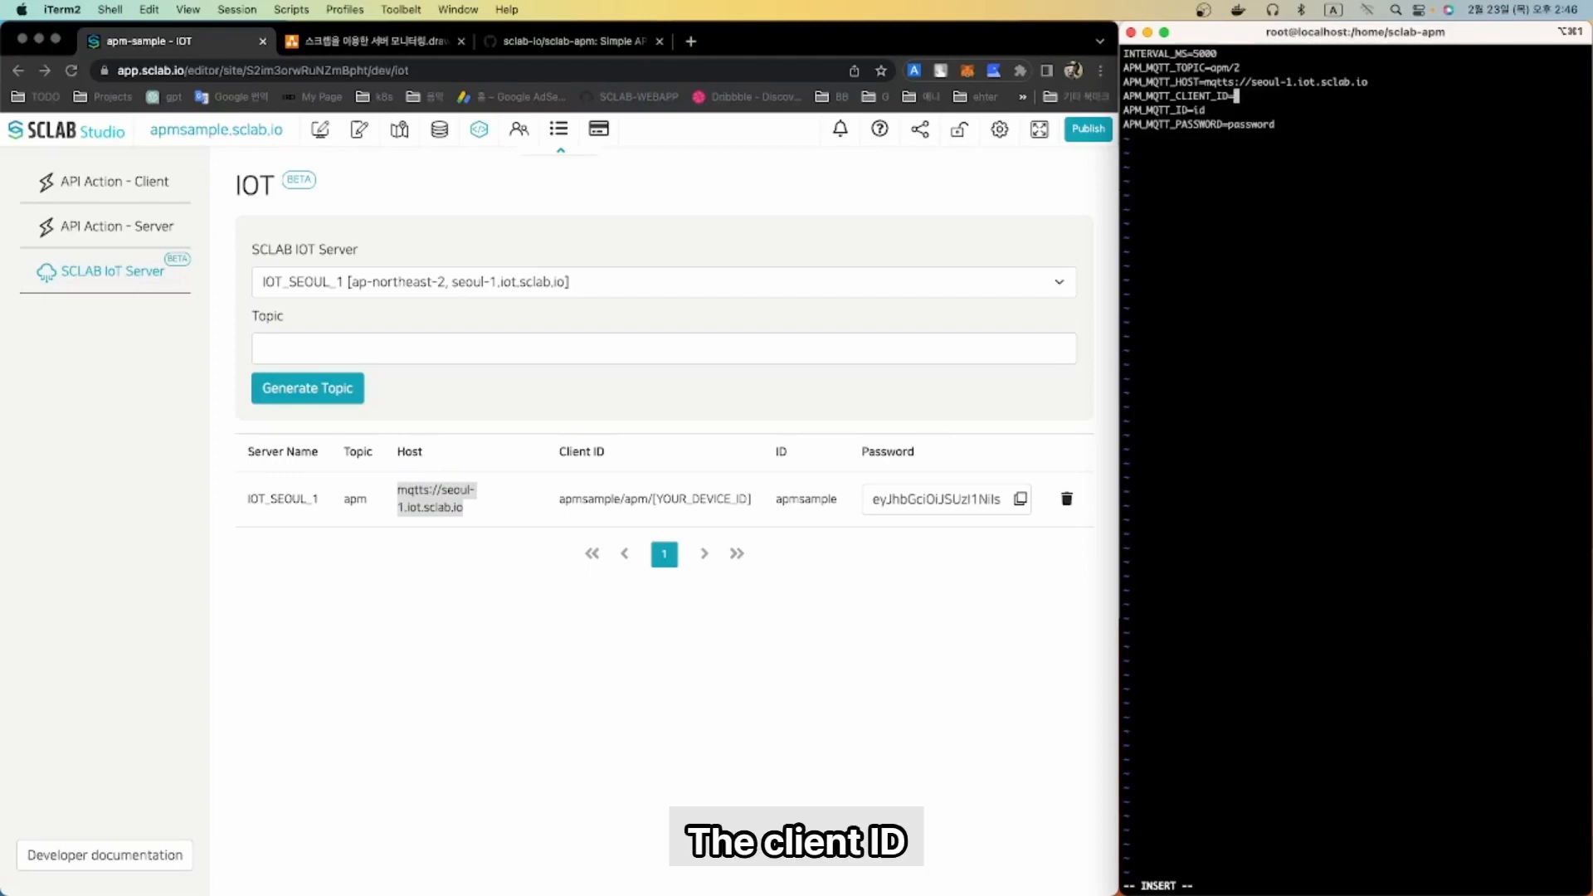
left_click(544, 521)
left_click_drag(559, 499, 655, 501)
key("super+c")
left_click(1288, 266)
key("super+v")
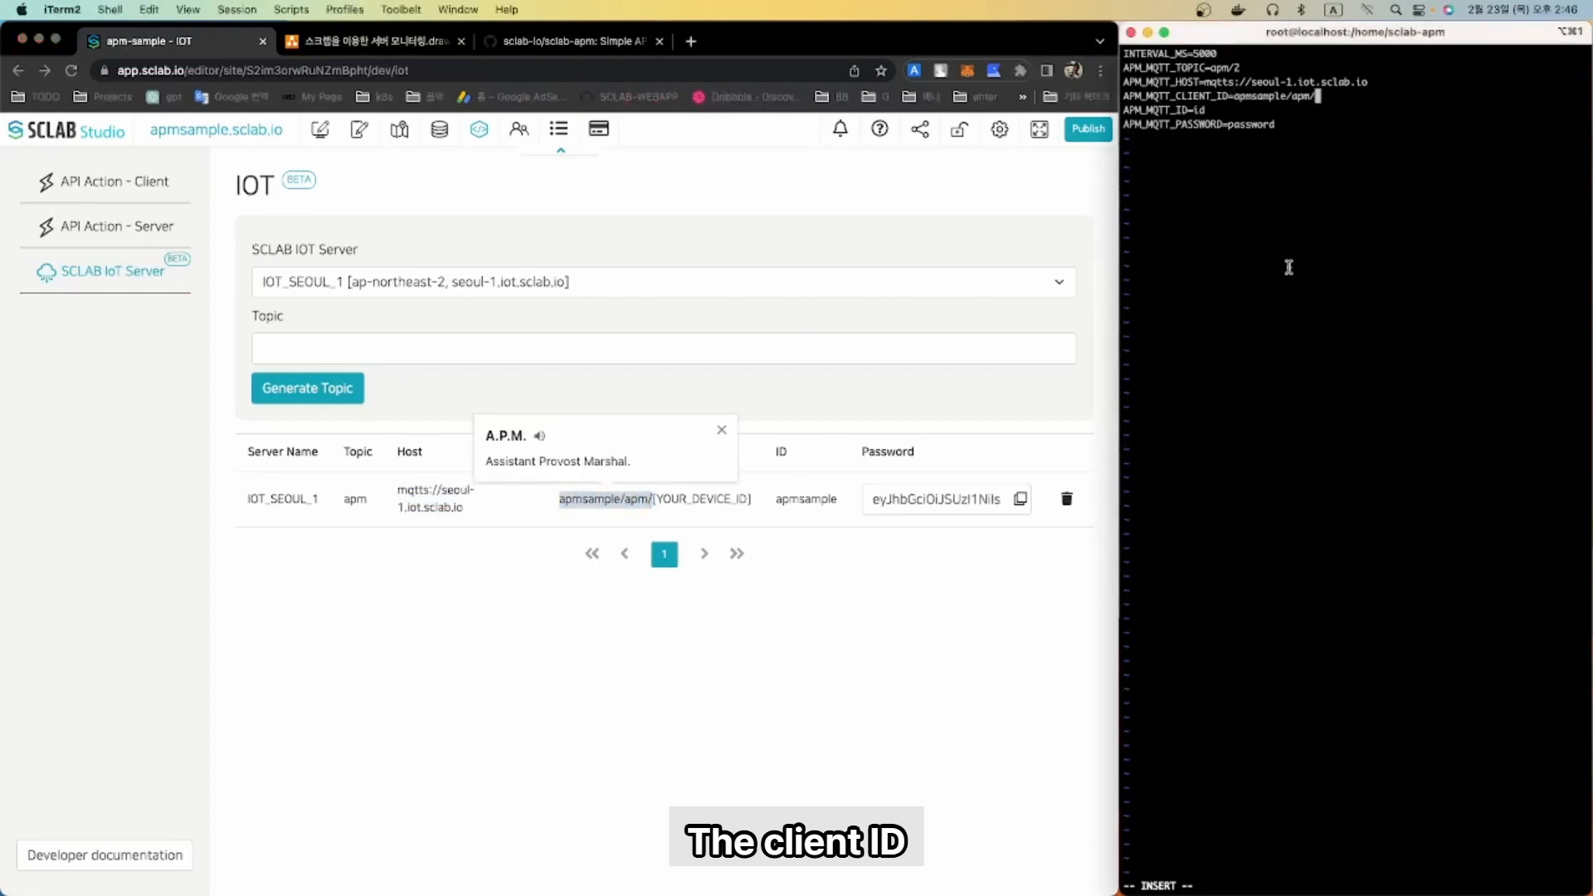
type("2")
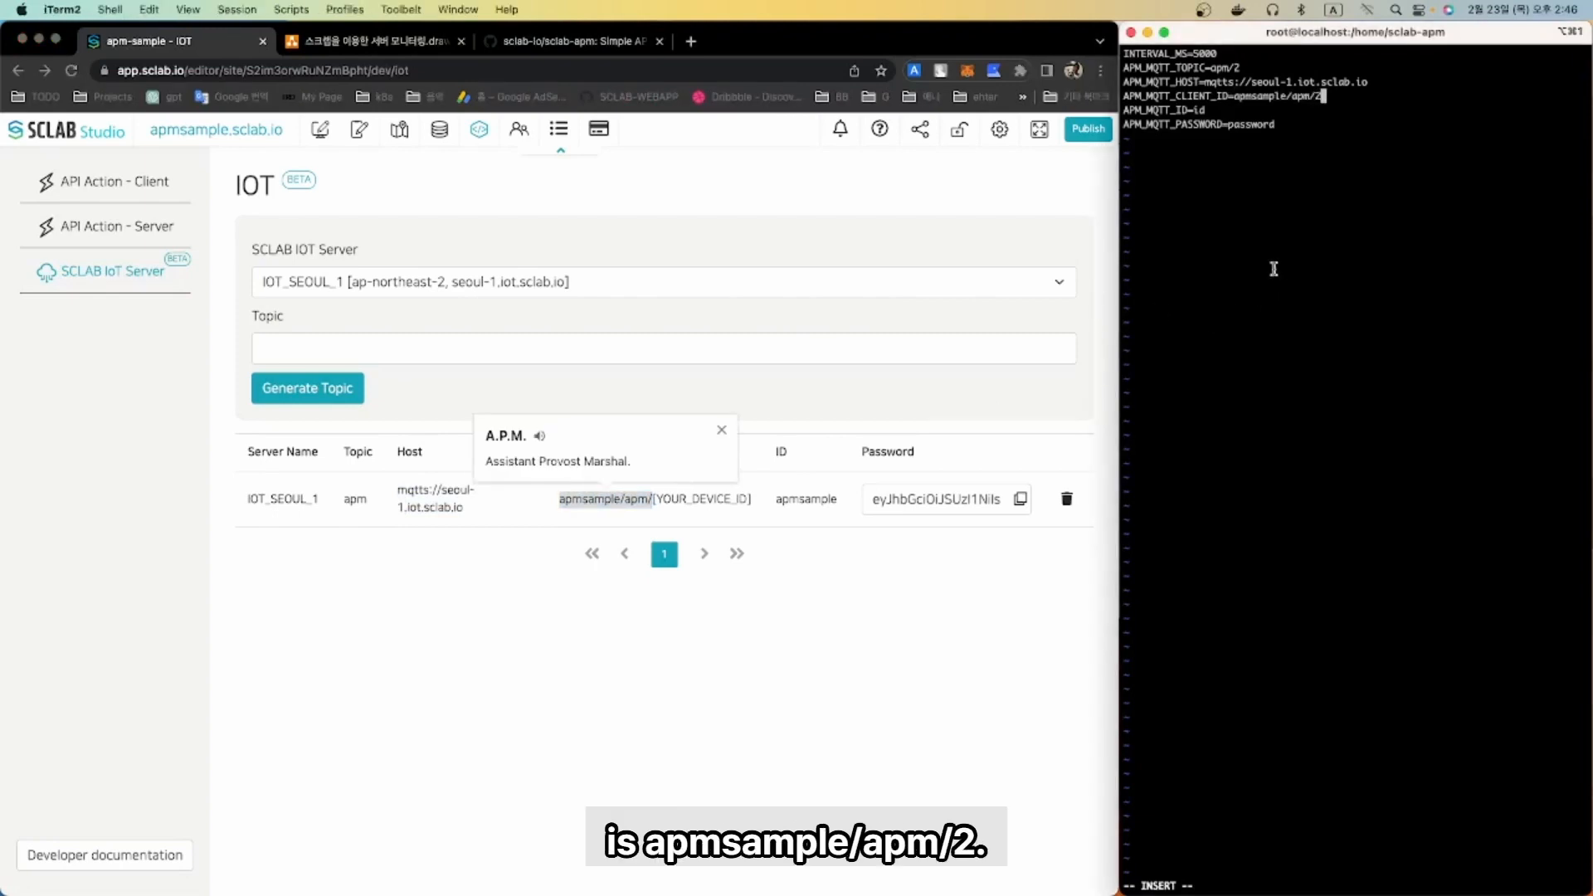
- Replace the APM_MQTT_ID placeholder with the ID apmsample copied from the IoT topic entry
left_click(805, 498)
double_click(805, 499)
left_click(1306, 236)
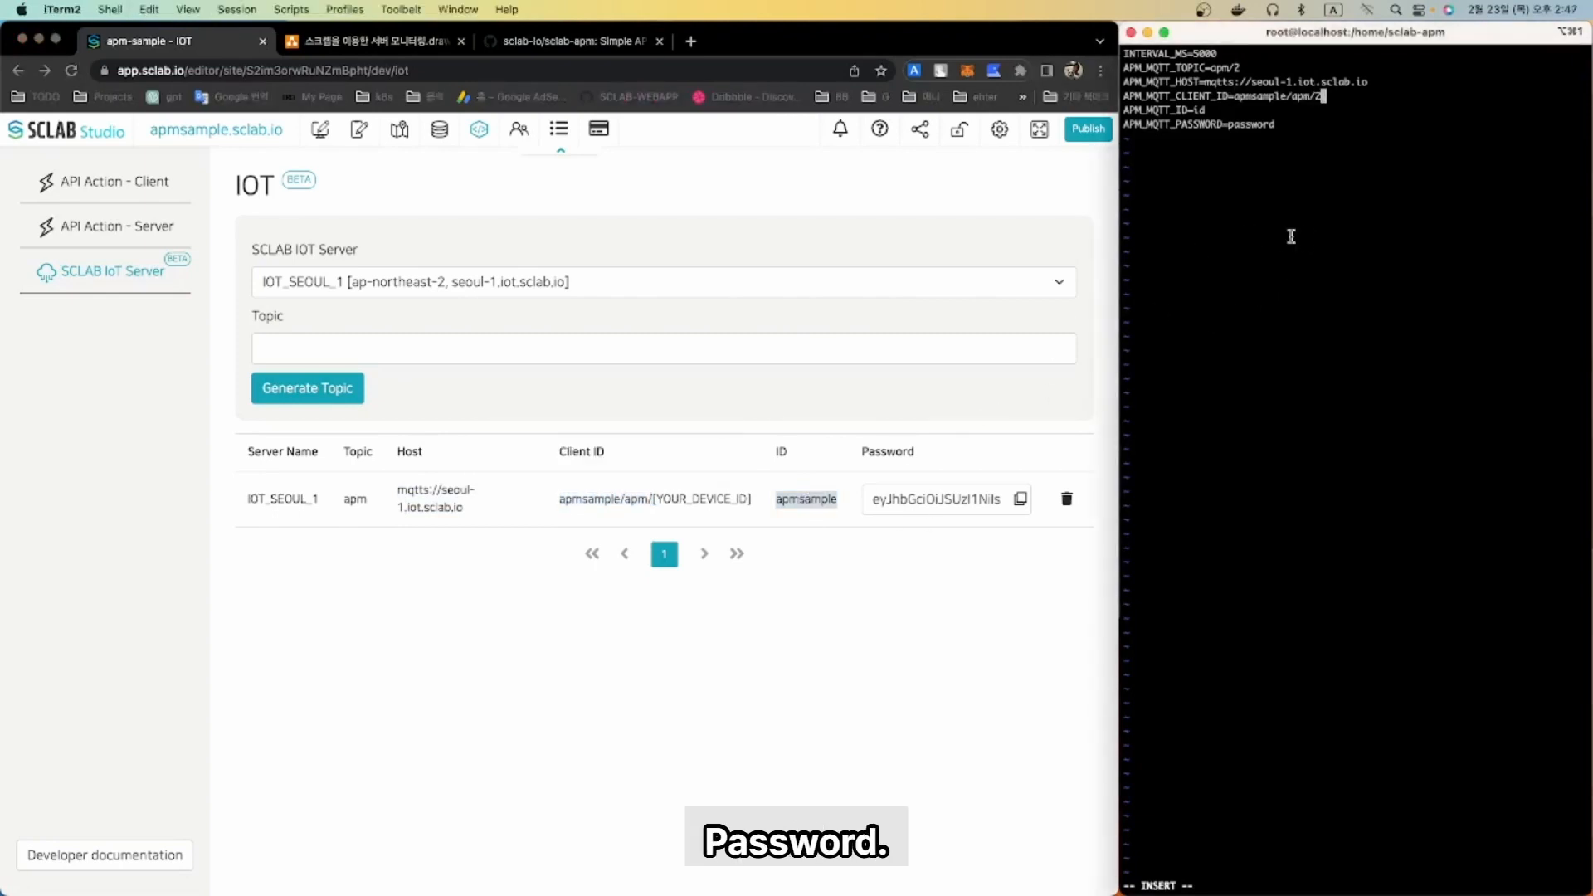
key("Down")
key("BackSpace")
key("BackSpace")
key("super+v")
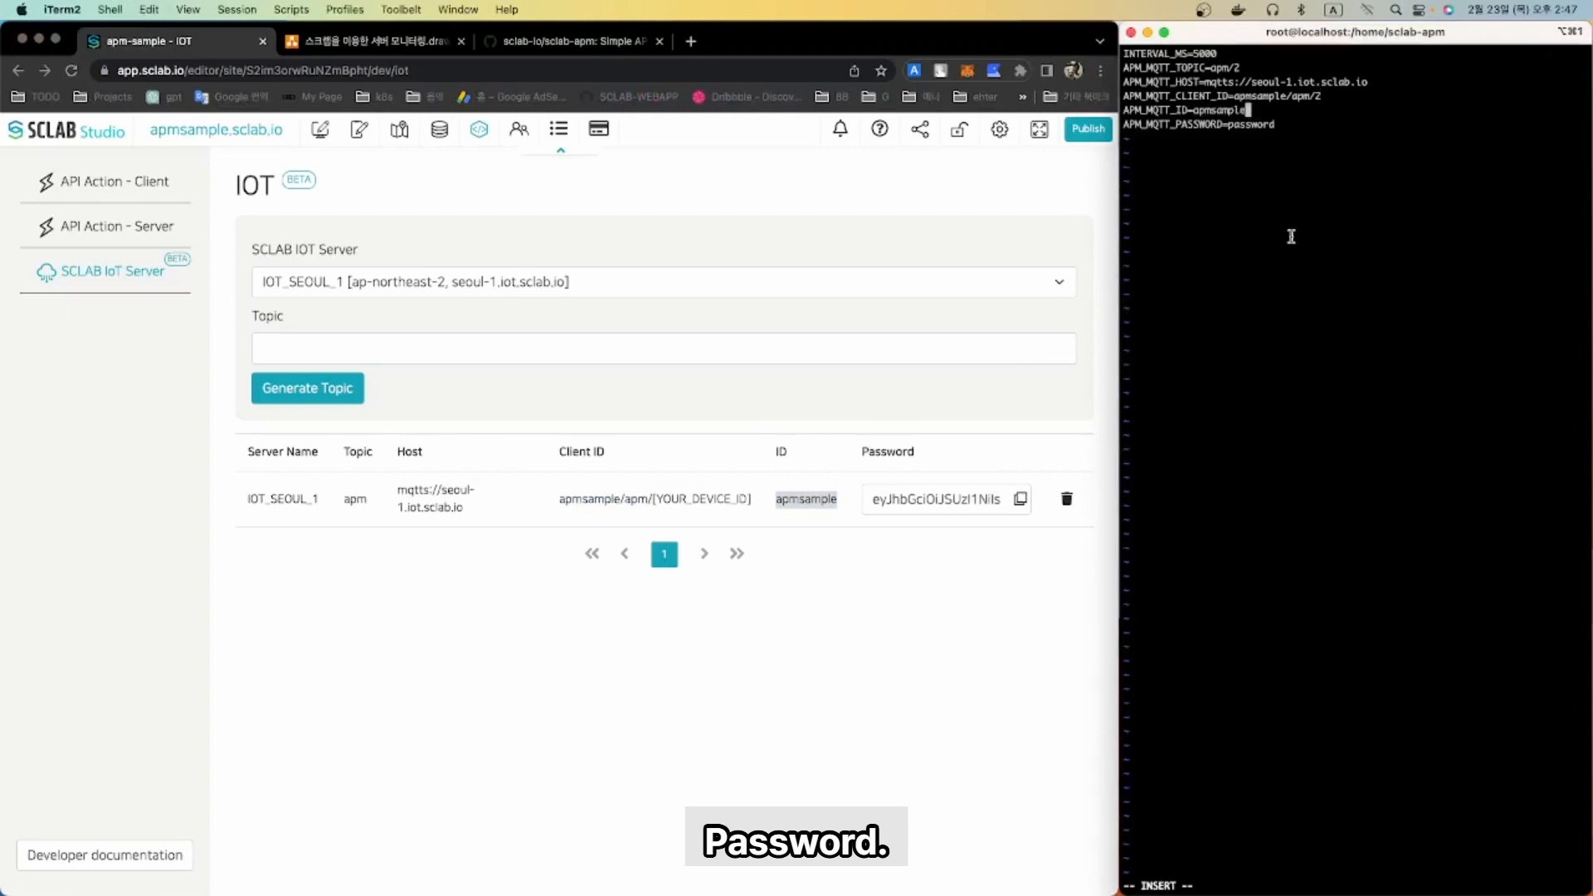
- Replace the APM_MQTT_PASSWORD placeholder with the password copied from the IoT topic entry and save the .env file
left_click(935, 597)
left_click(1021, 499)
left_click(1362, 276)
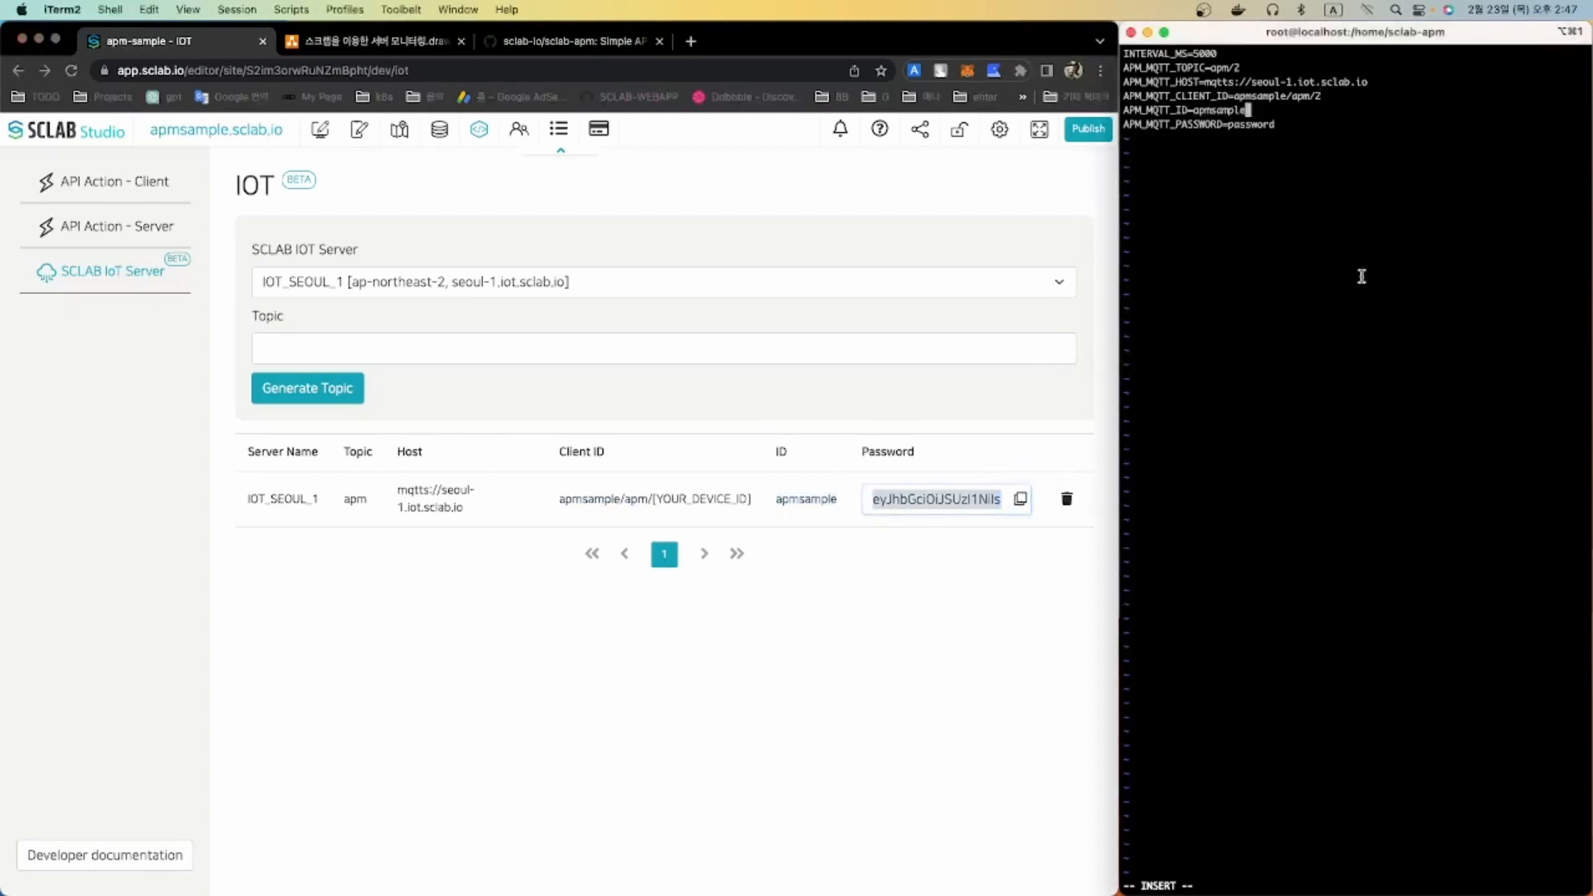
key("Down")
key("End")
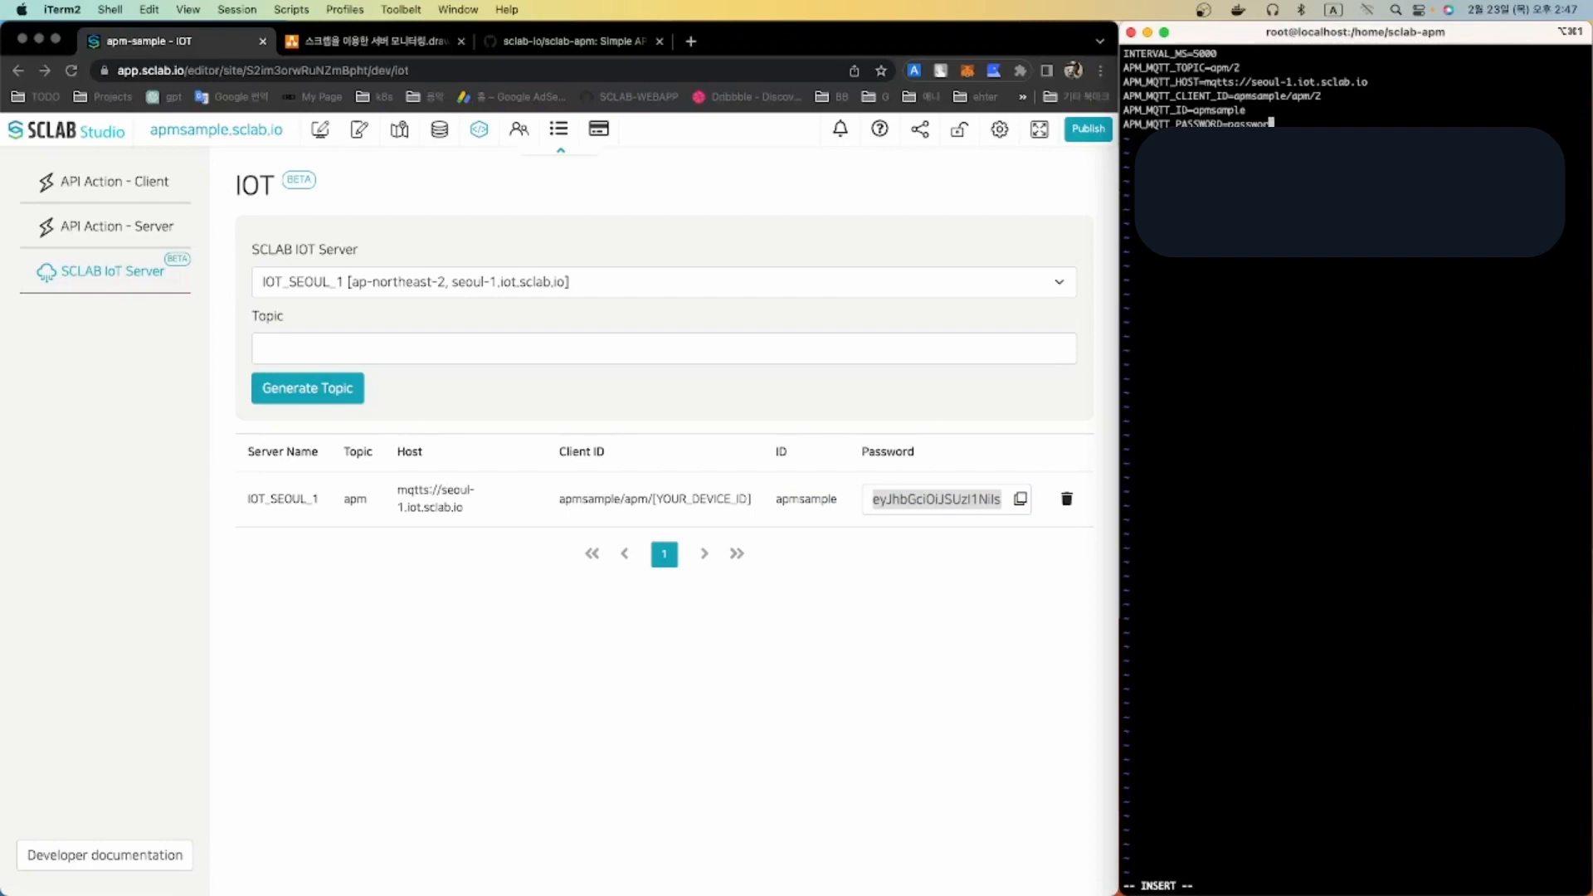
key("super+v")
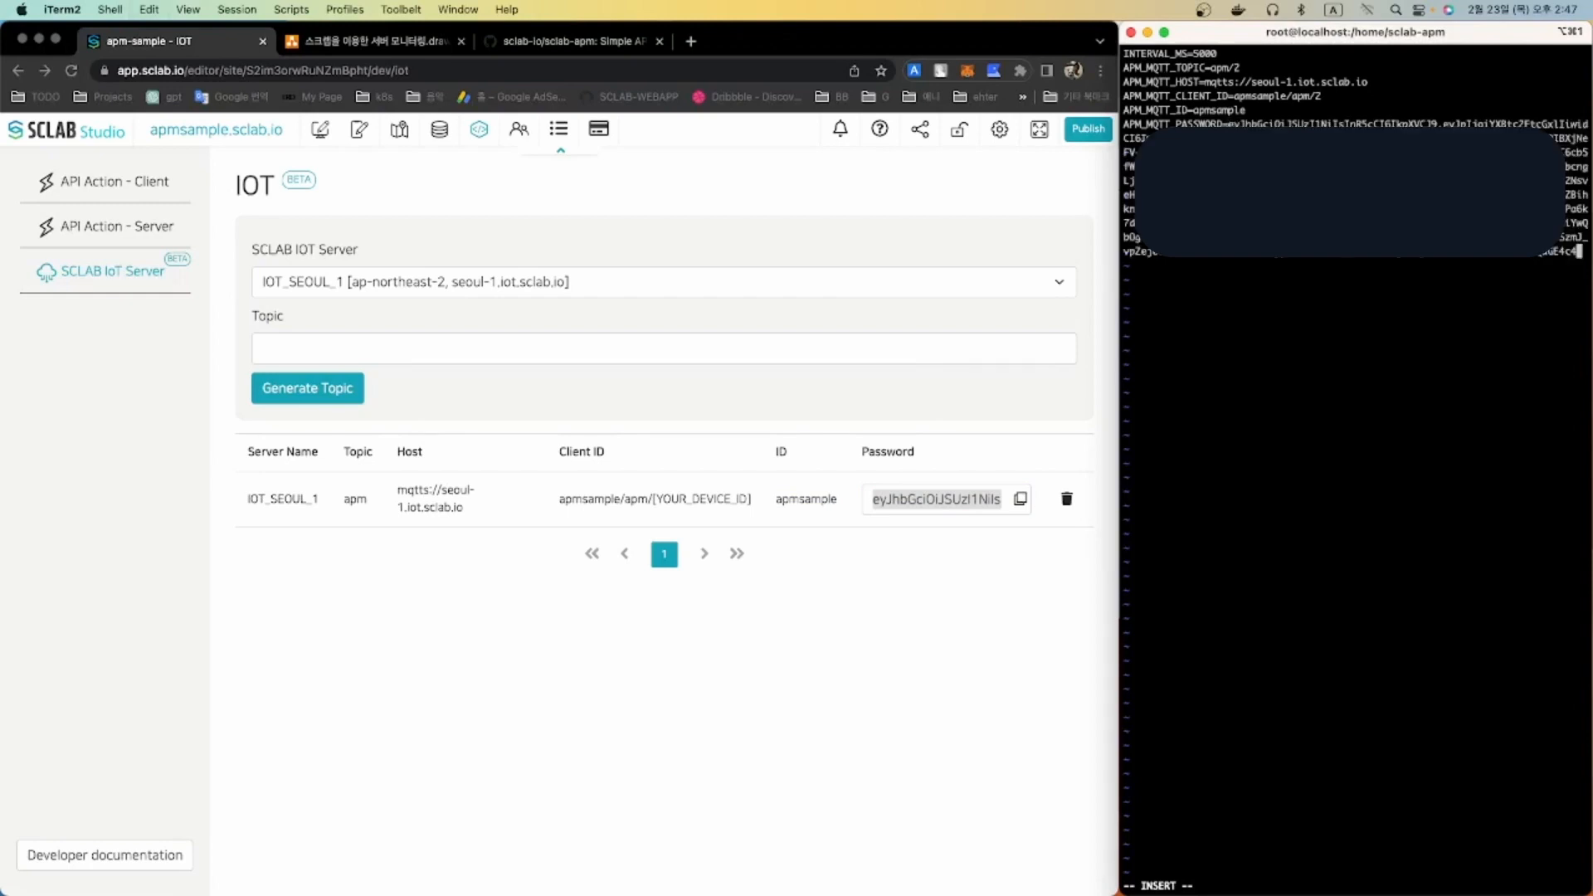
key("Escape")
type(":wq")
key("Return")
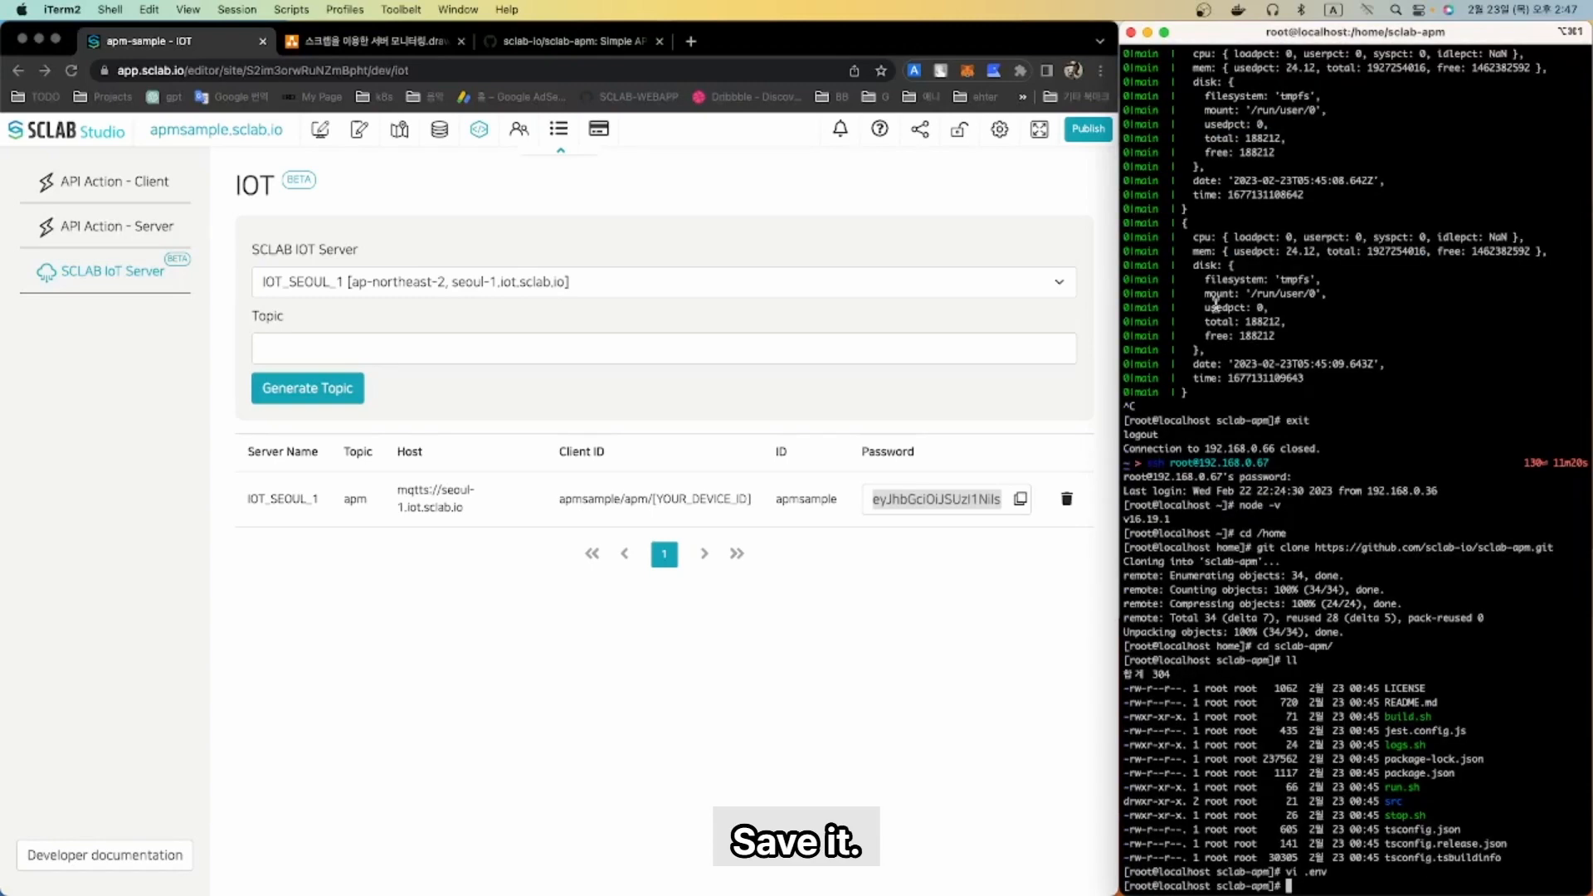
- Look up the build instruction in the sclab-apm README and run ./build.sh on server two
left_click(864, 647)
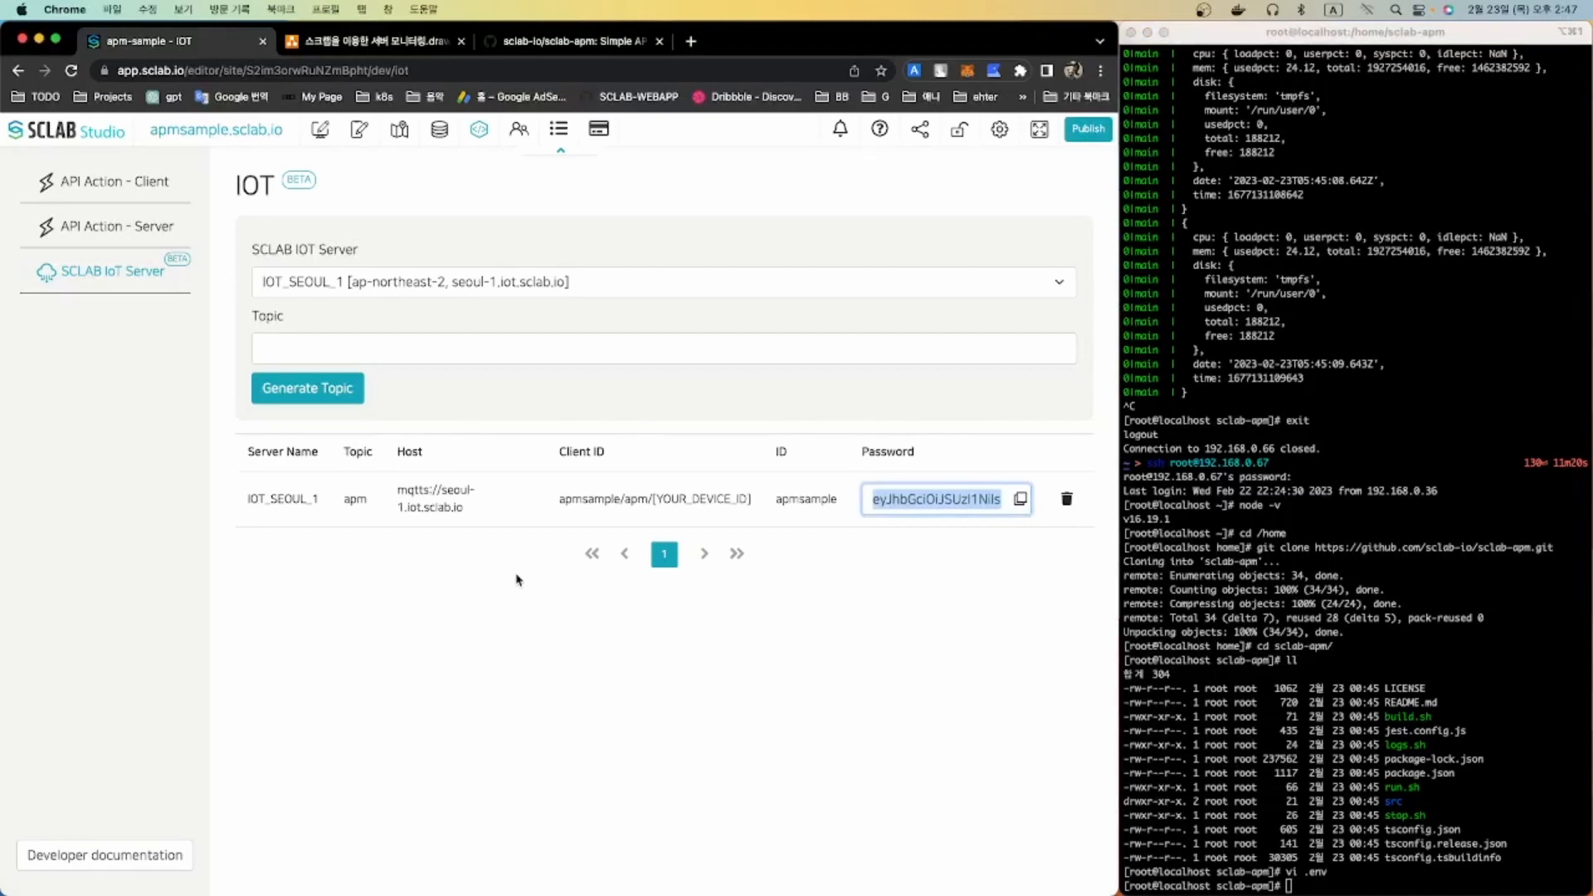
left_click(1216, 716)
left_click(531, 43)
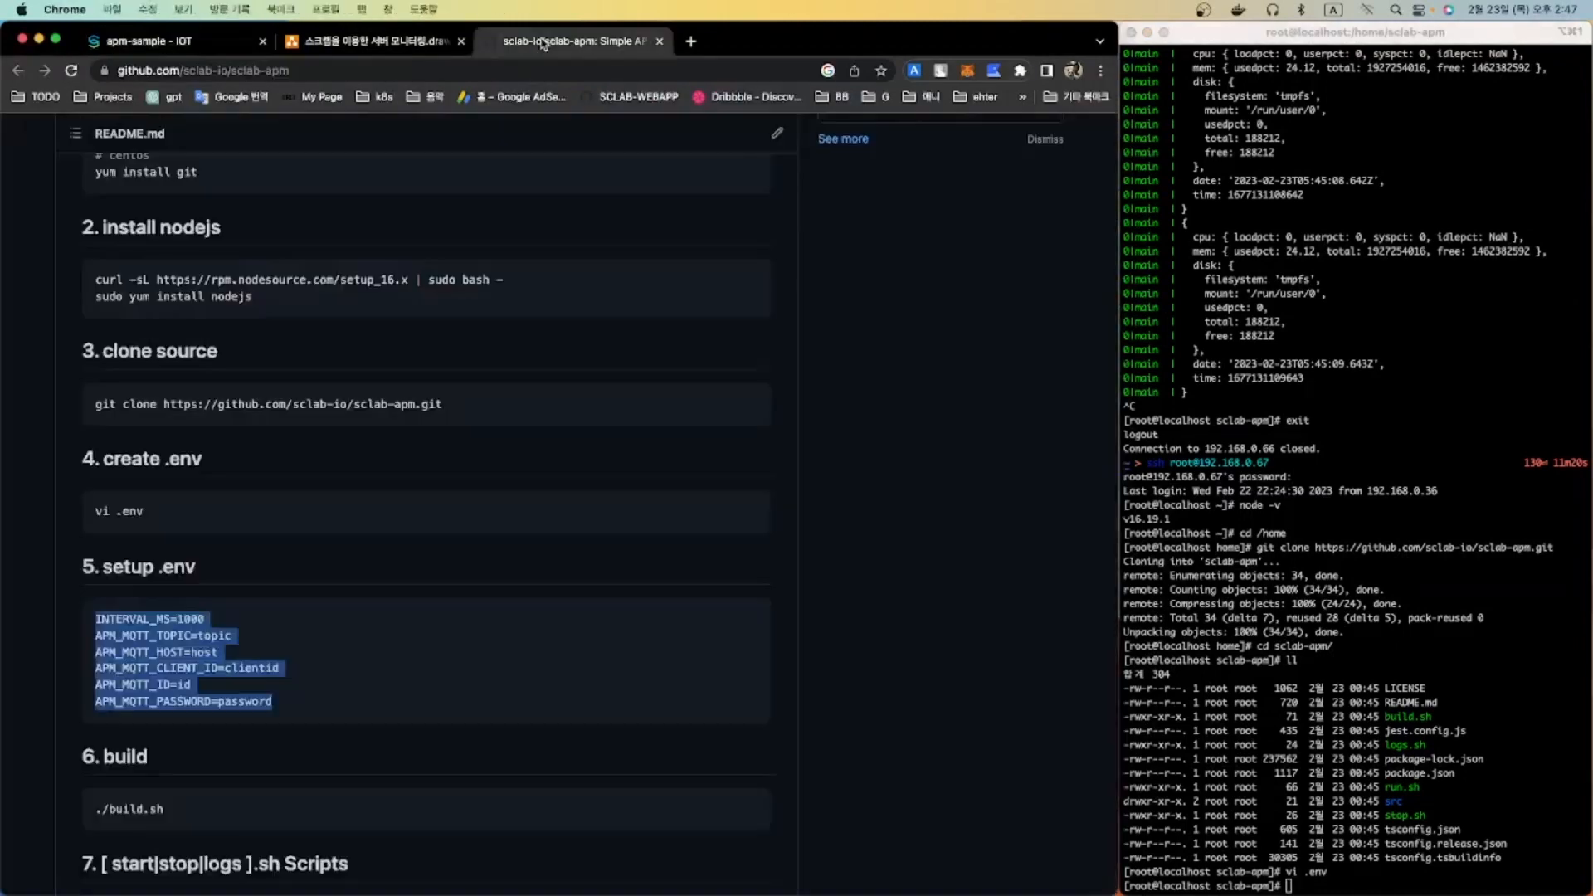
left_click(341, 682)
scroll(328, 646, "down", 2)
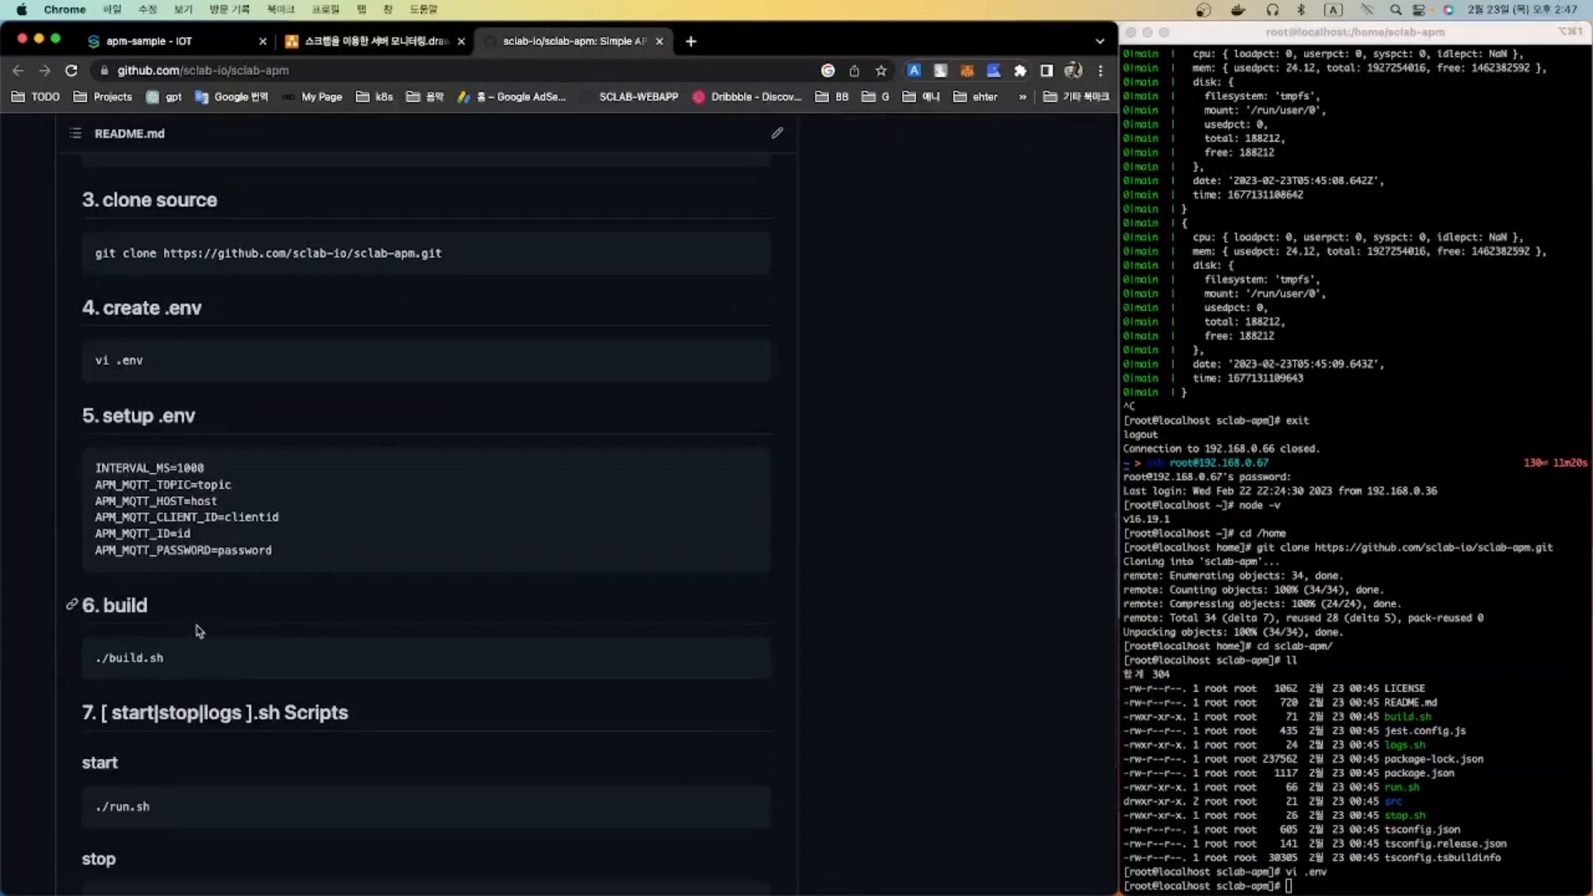
left_click(1255, 790)
type("./build.sh")
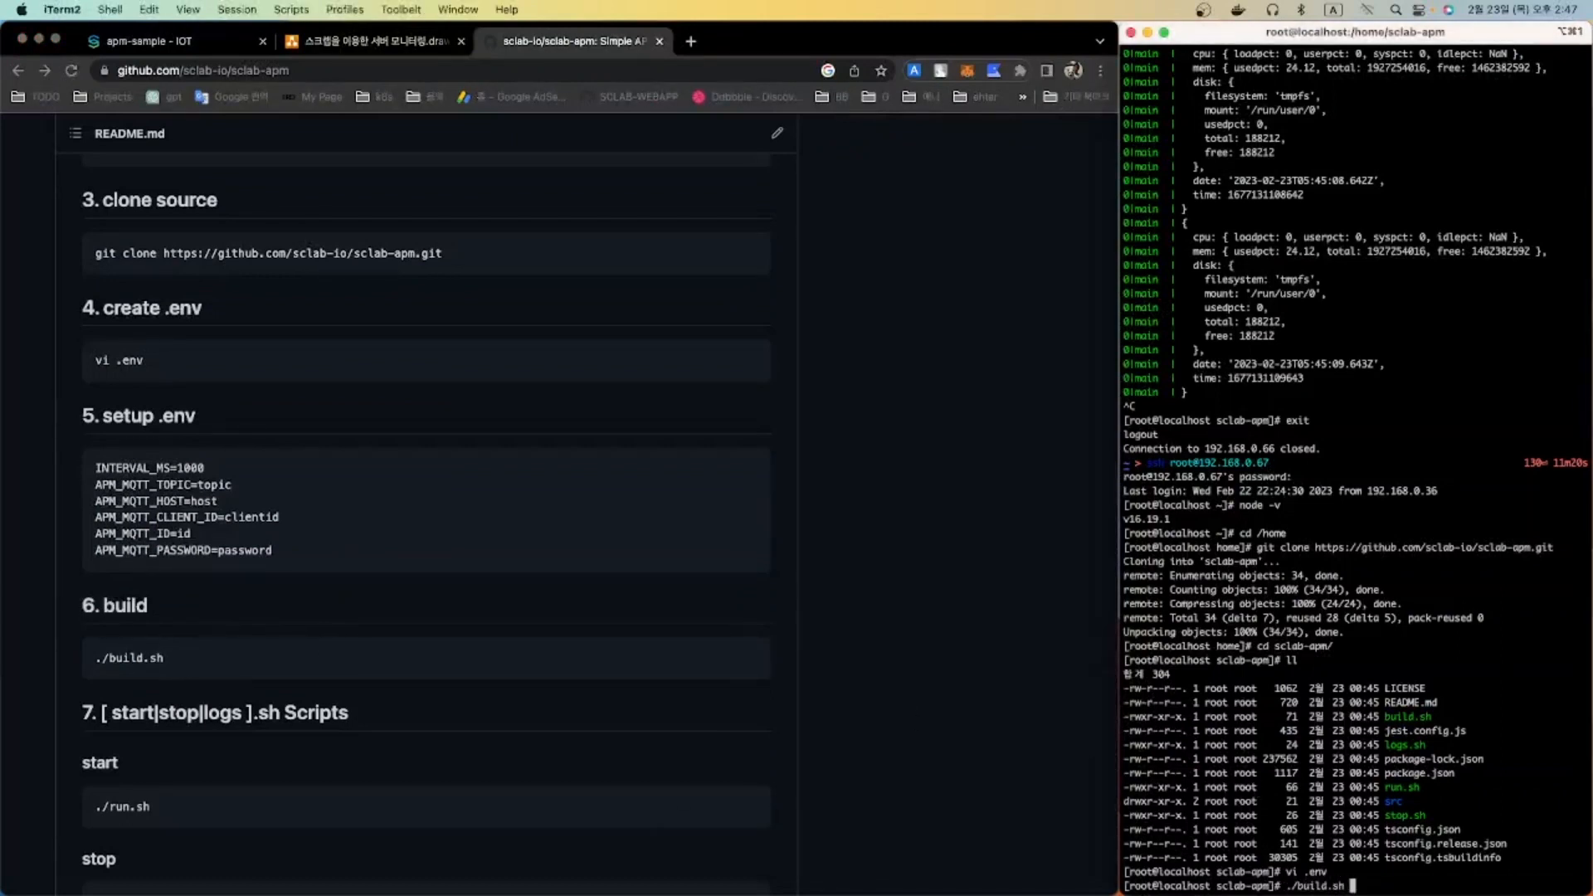
key("Return")
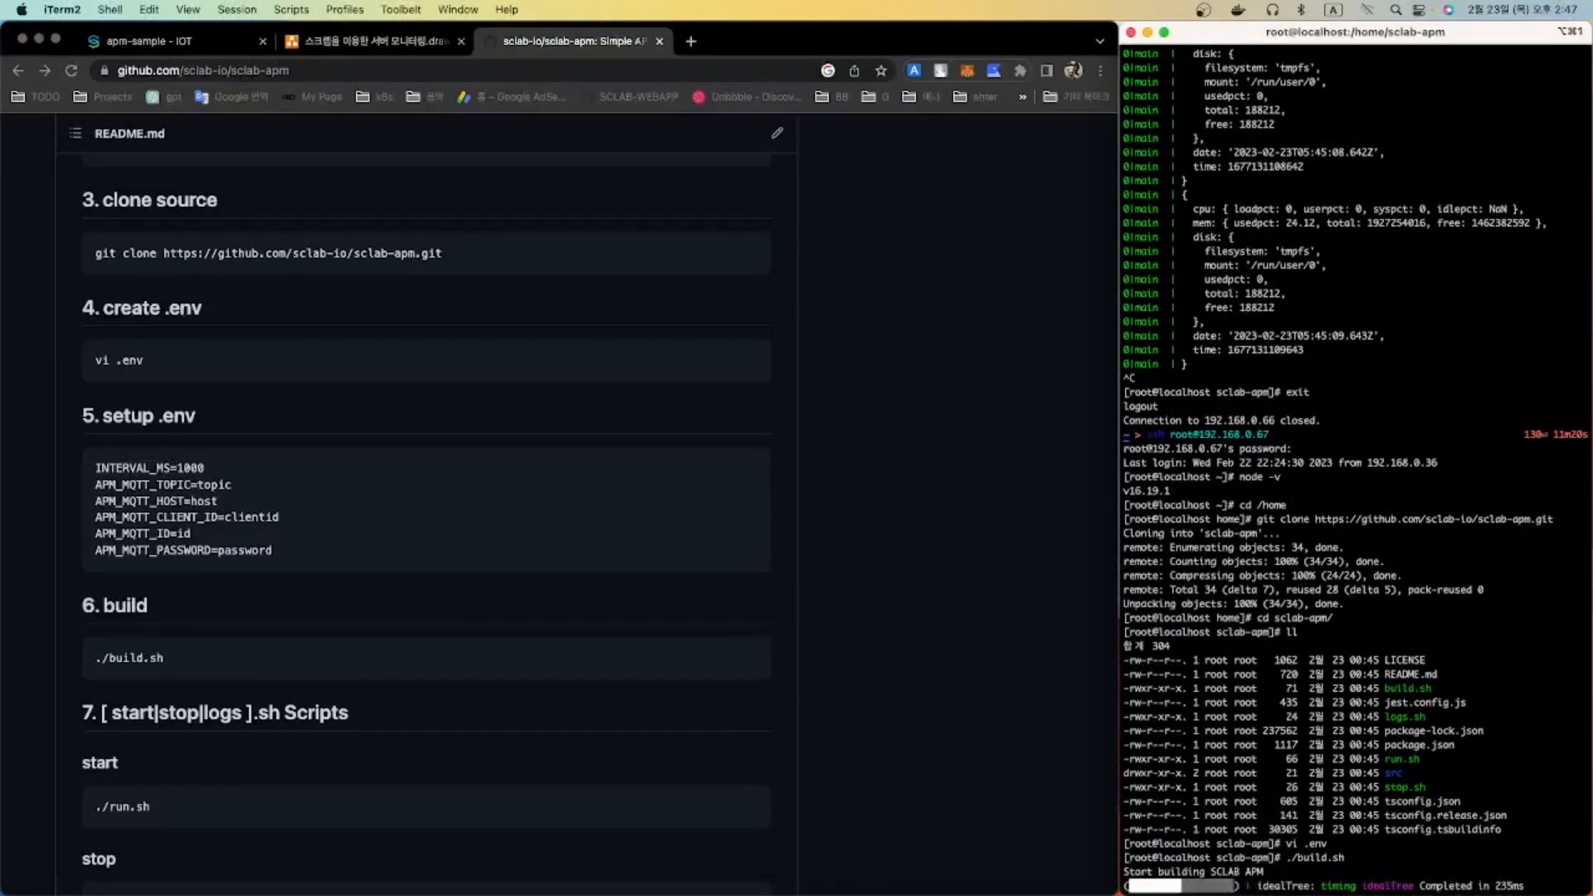
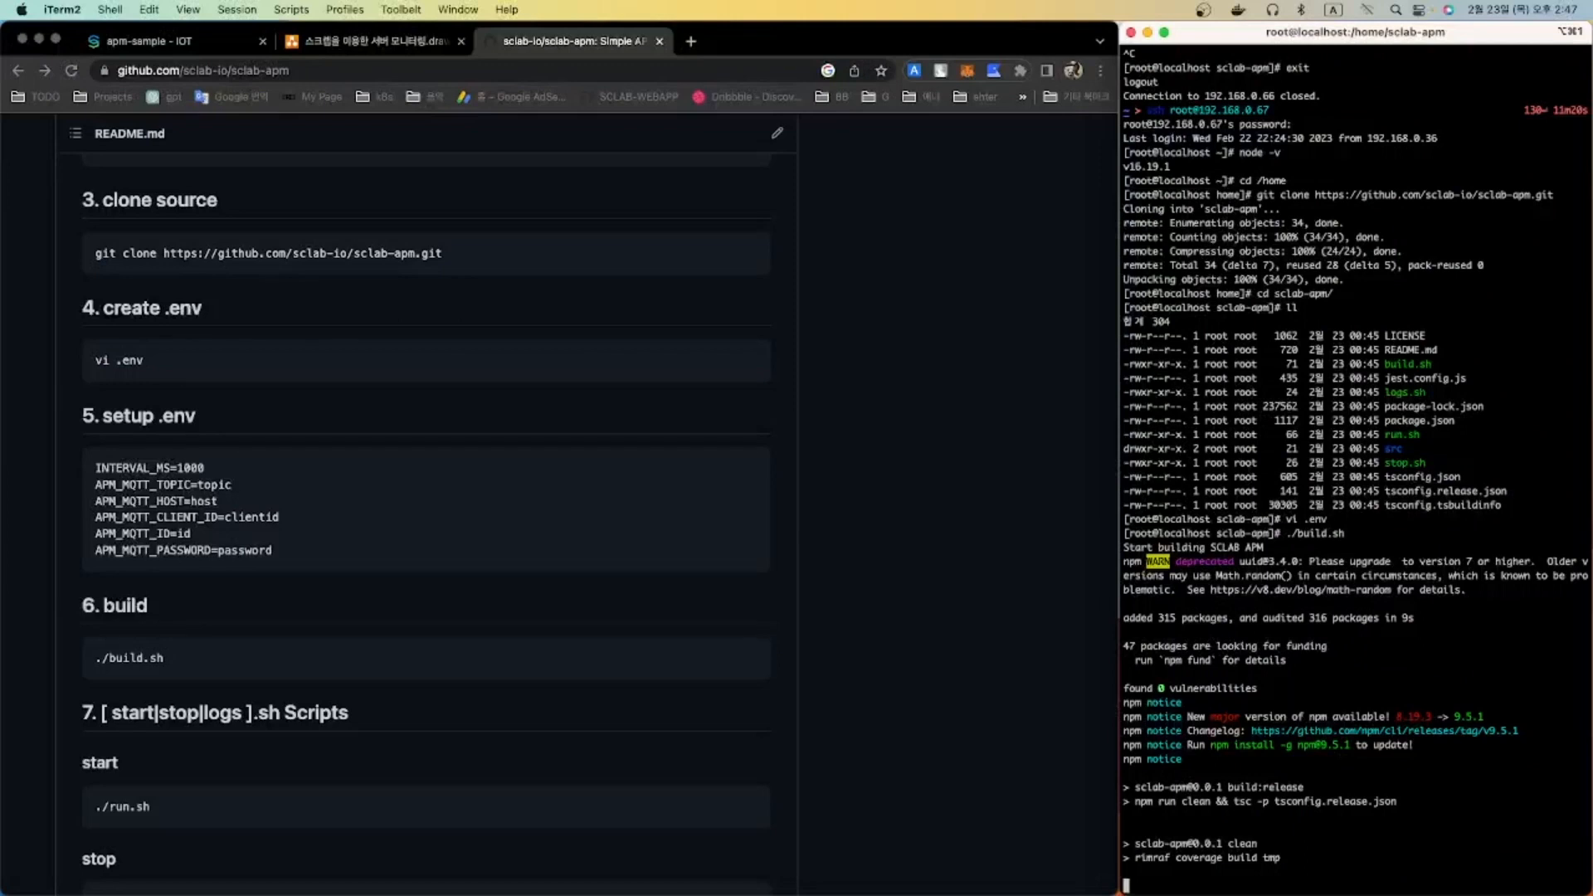
- Start the agent on server two with ./run.sh and display its logs with the logs script
type("./run.sh")
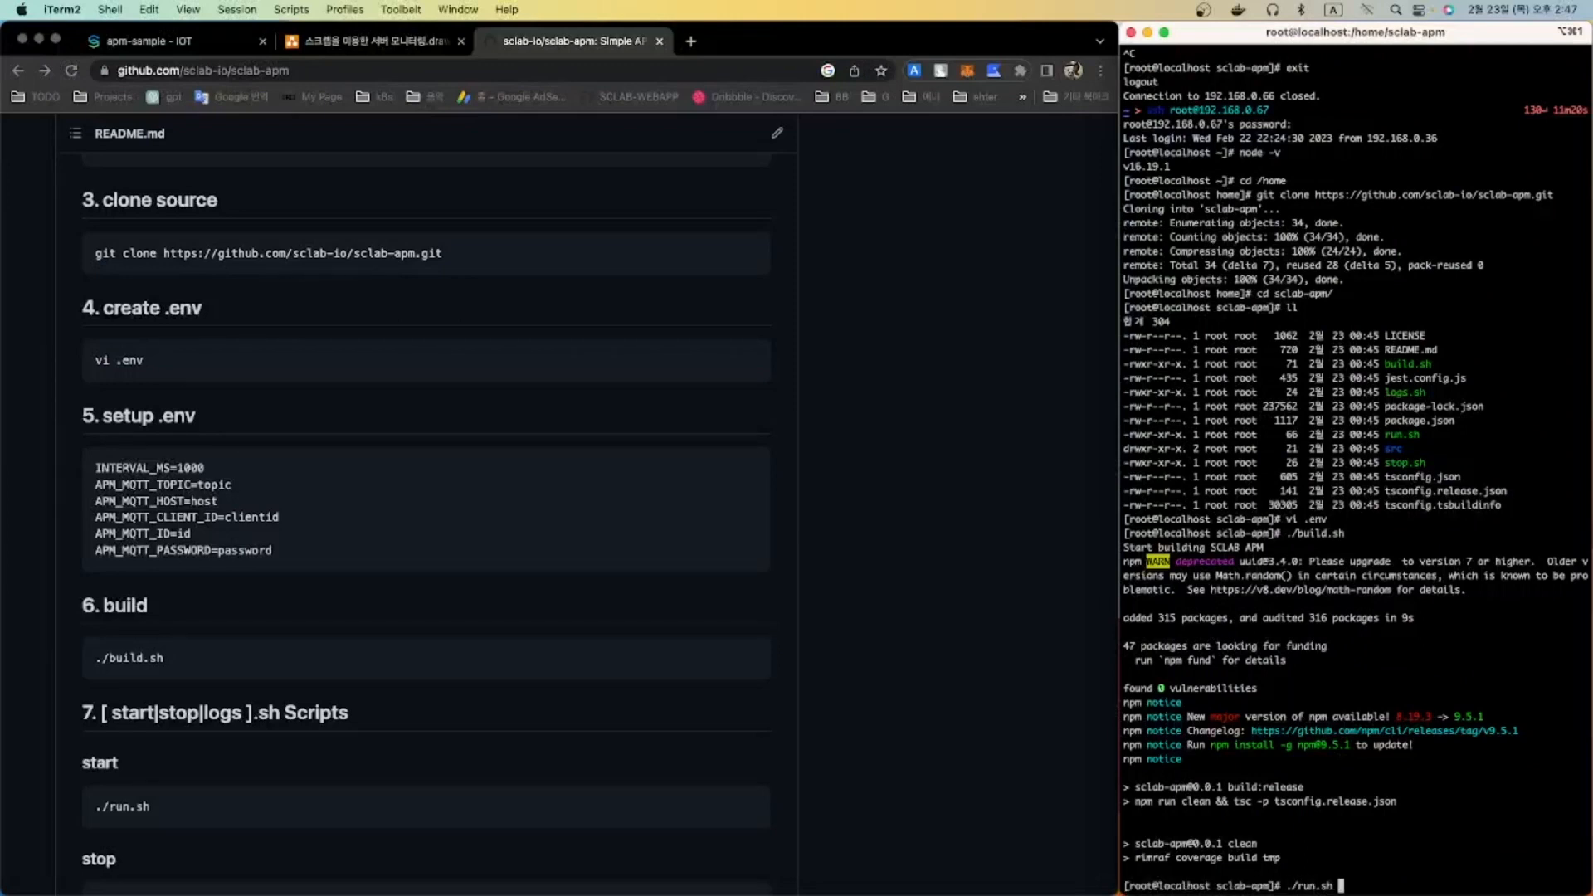
key("Return")
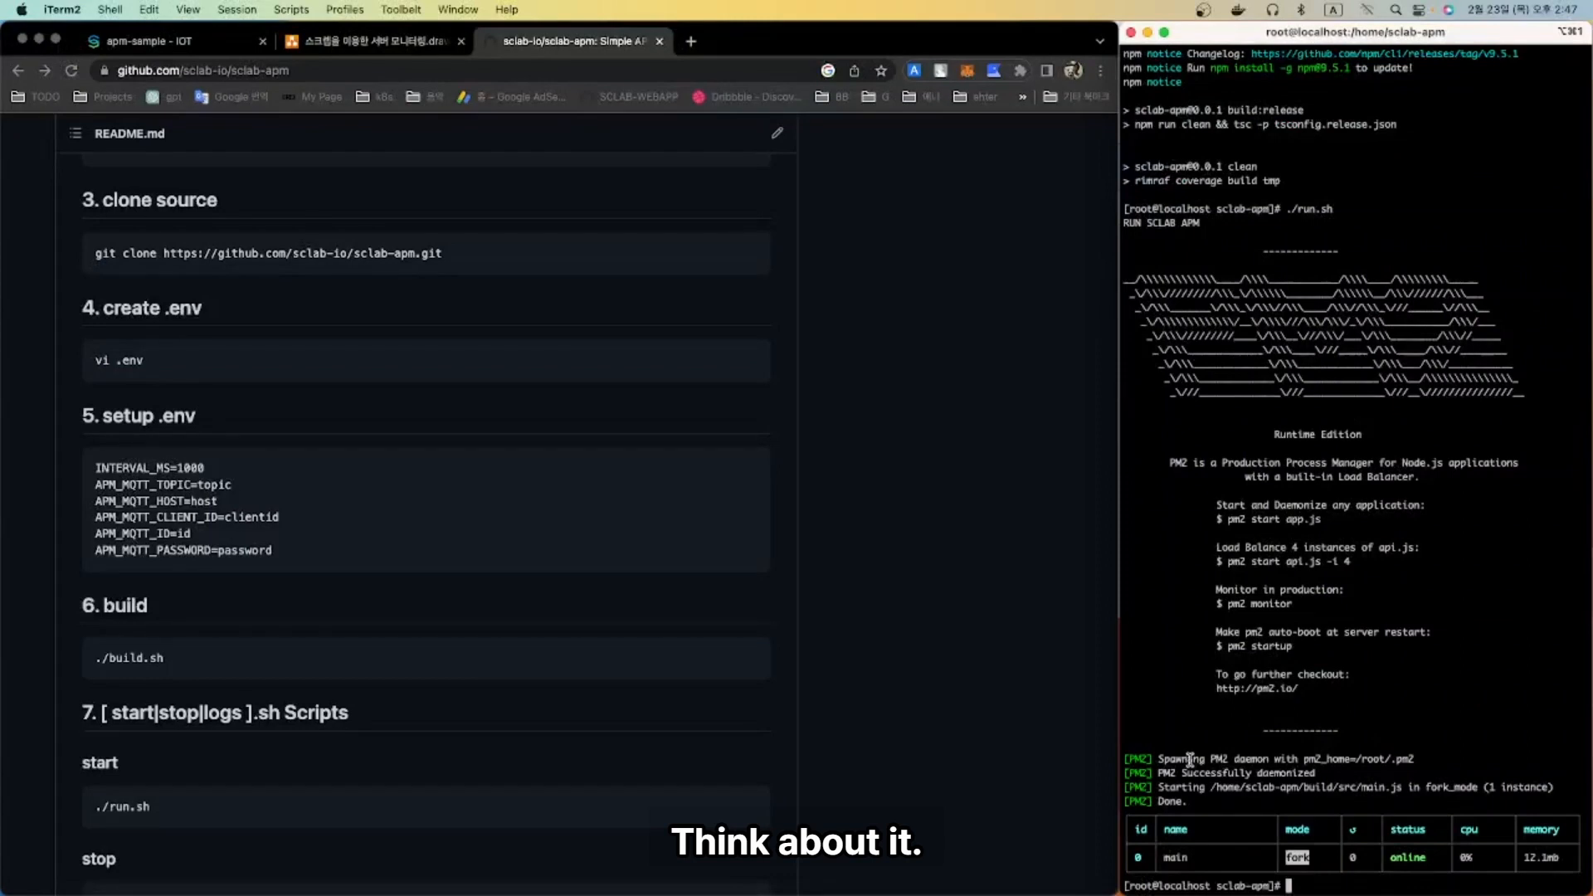
type("./log")
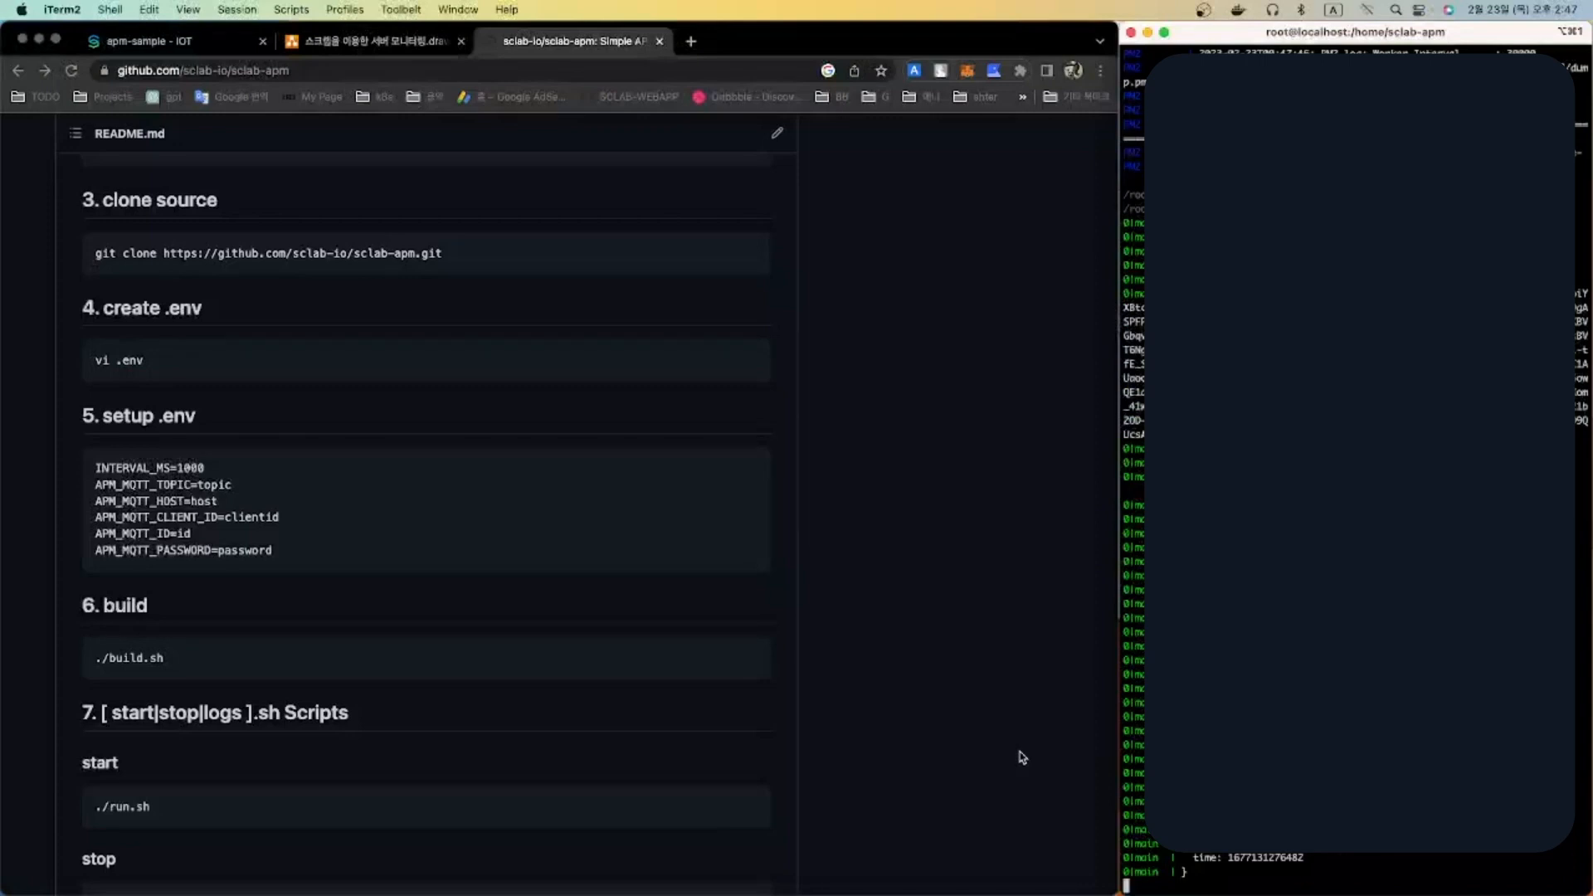
- Switch back to SCLAB Studio and add an MQTT Data element below Server 1 in the data editor
left_click(913, 554)
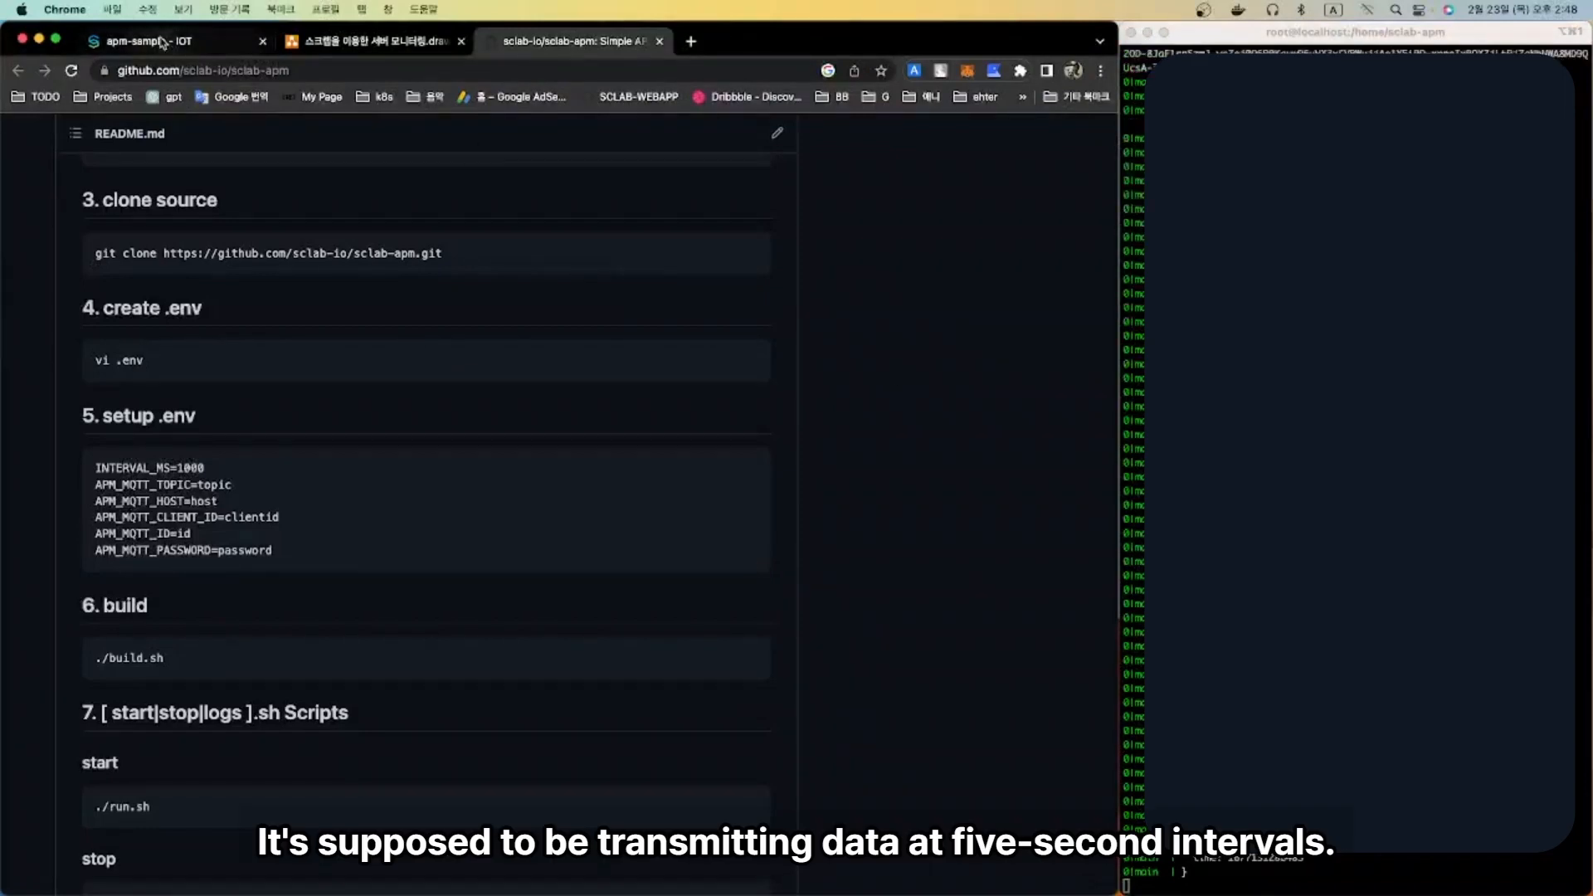
left_click(166, 42)
left_click(433, 630)
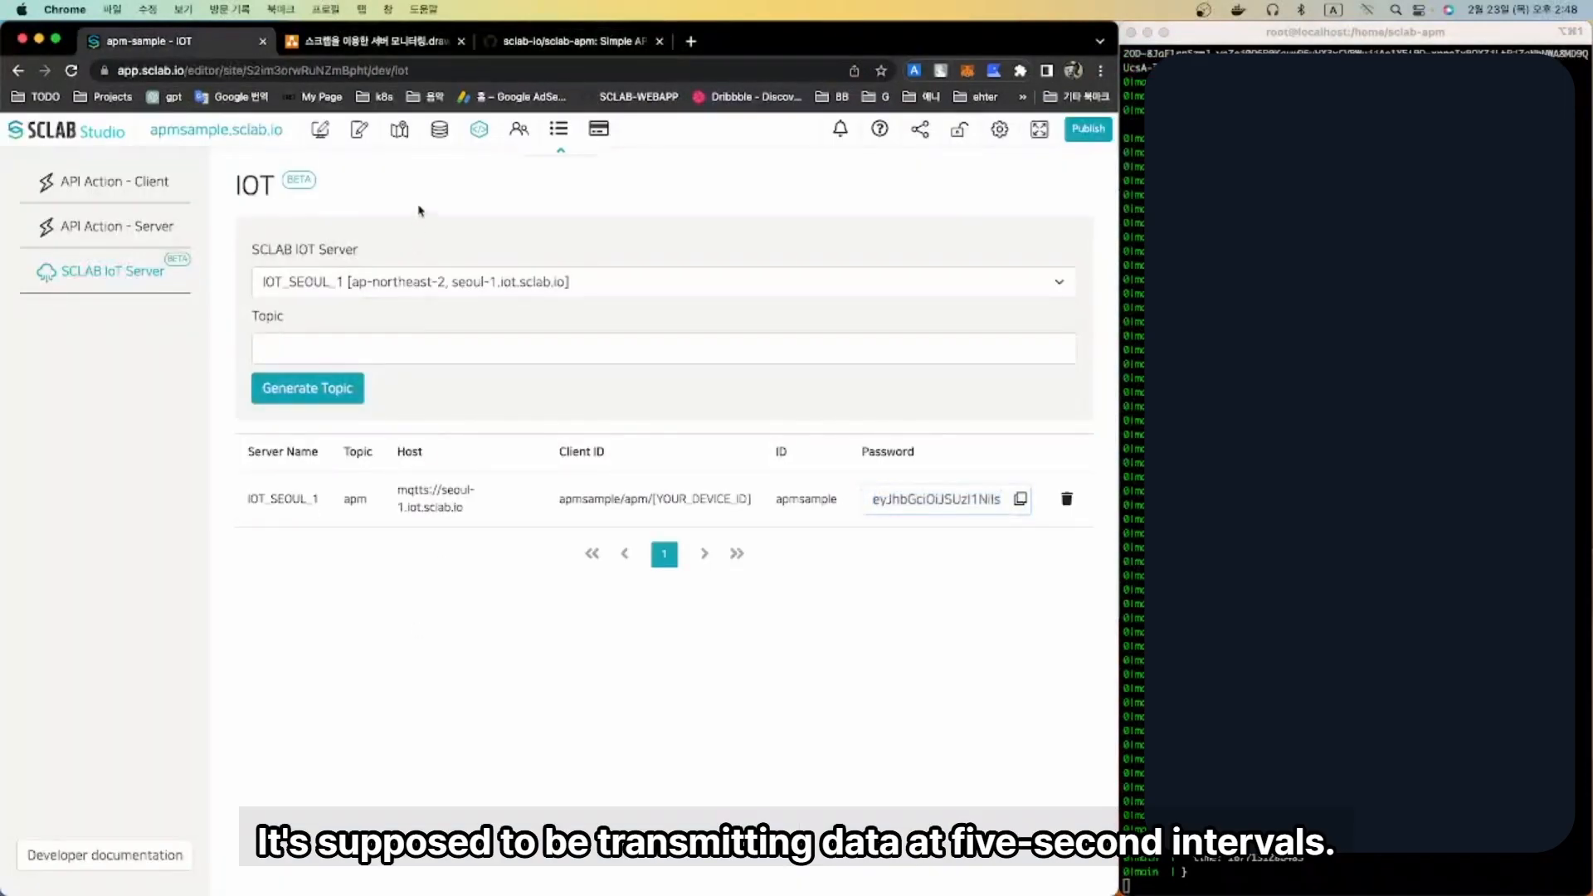
left_click(440, 129)
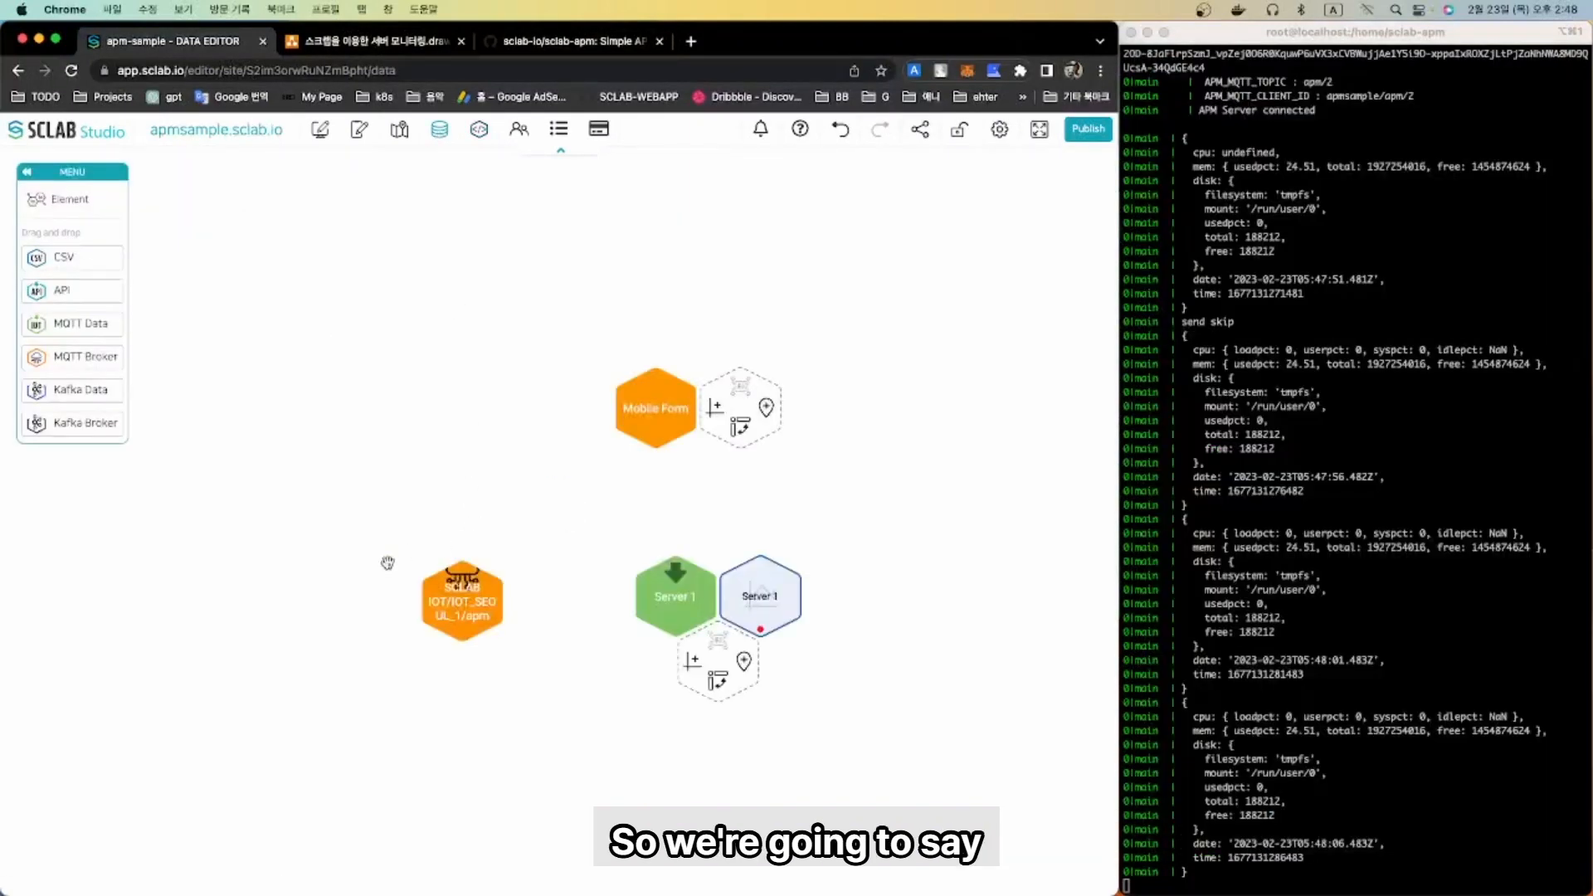
left_click_drag(348, 579, 284, 494)
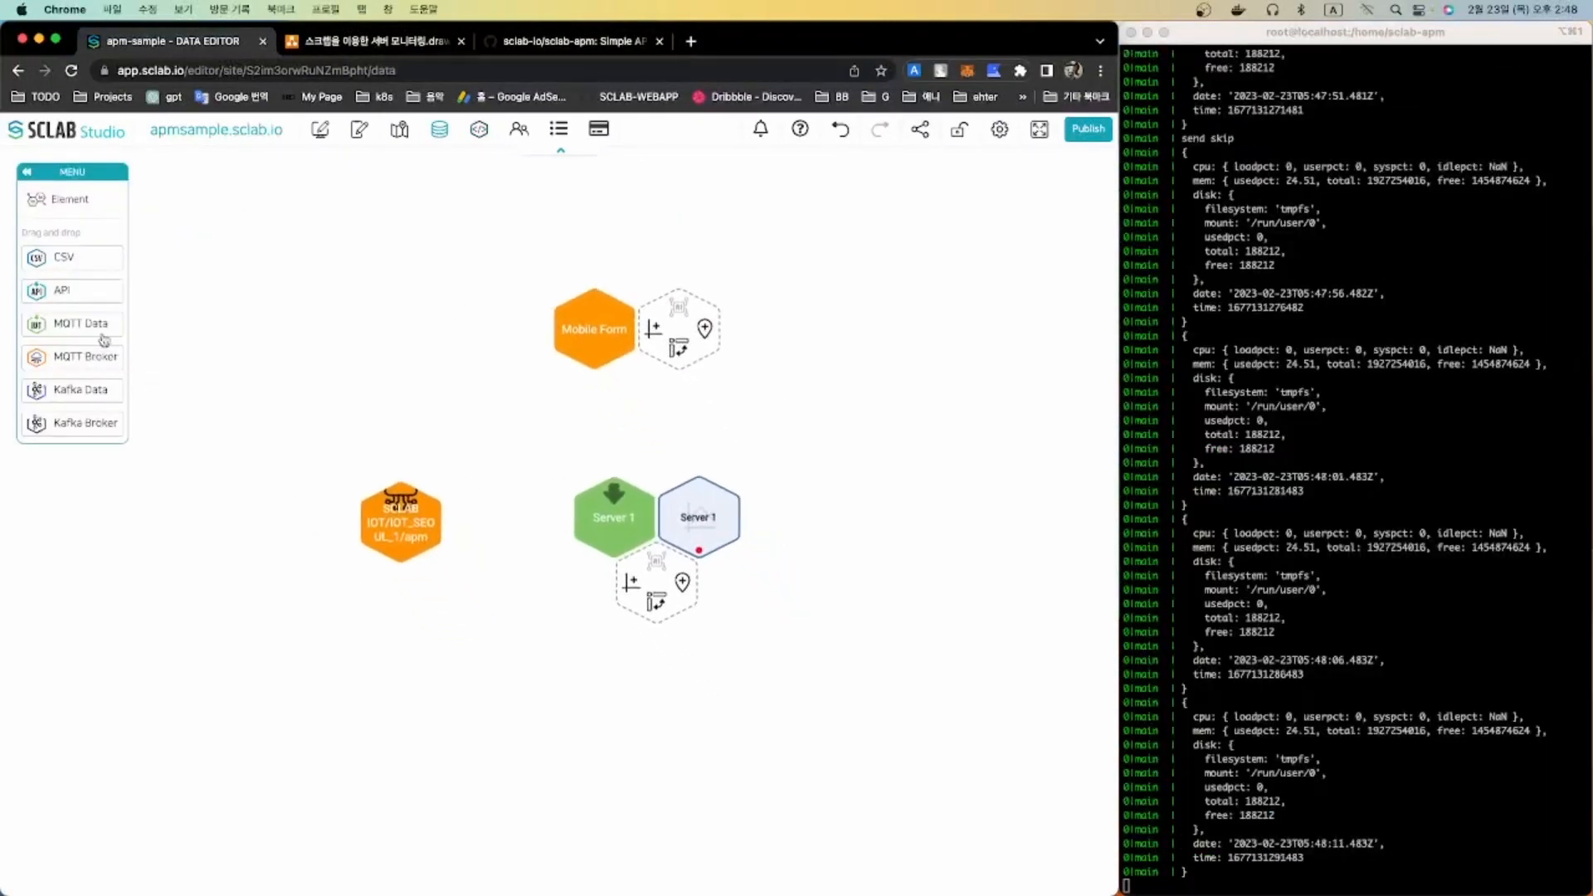
left_click_drag(104, 341, 631, 747)
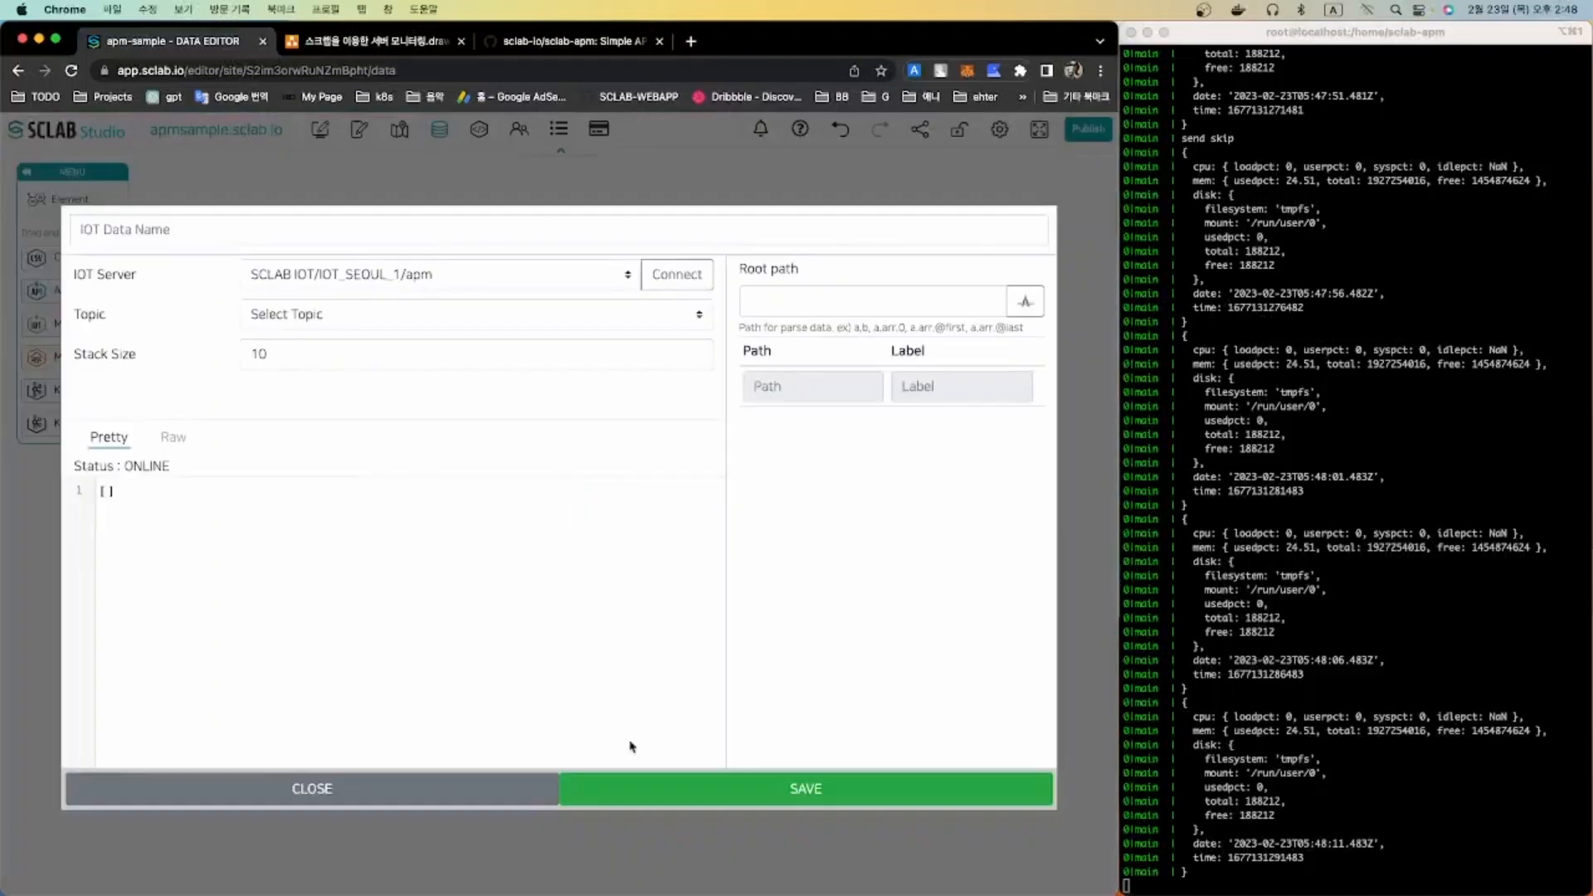
- Set the IoT data topic to Server 2, connect to the IoT server and automatically fill in the data paths
left_click(462, 309)
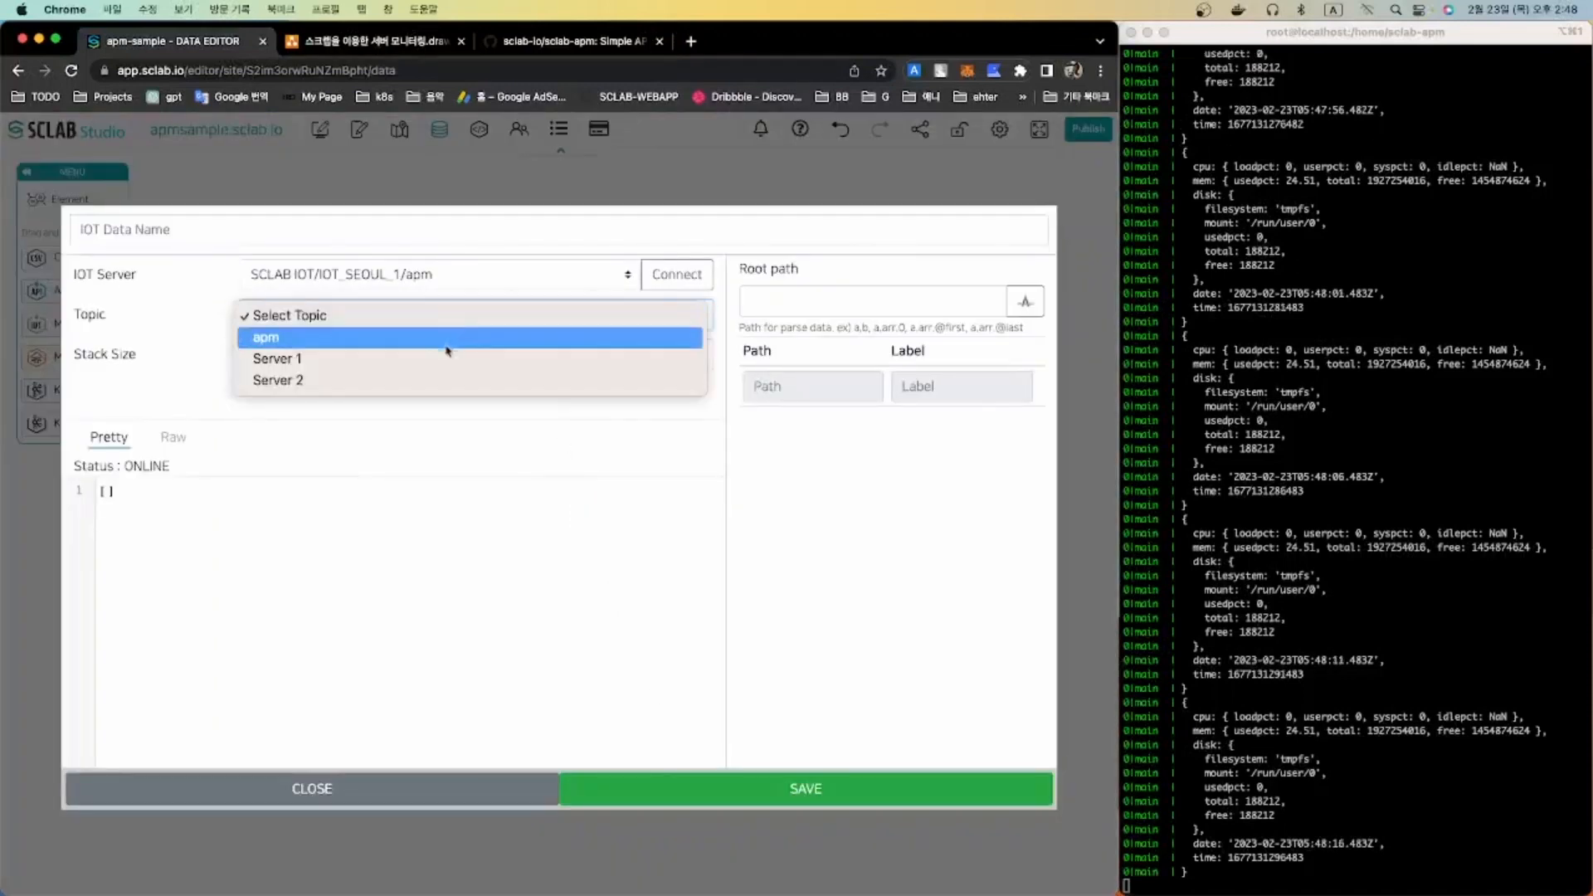
left_click(436, 380)
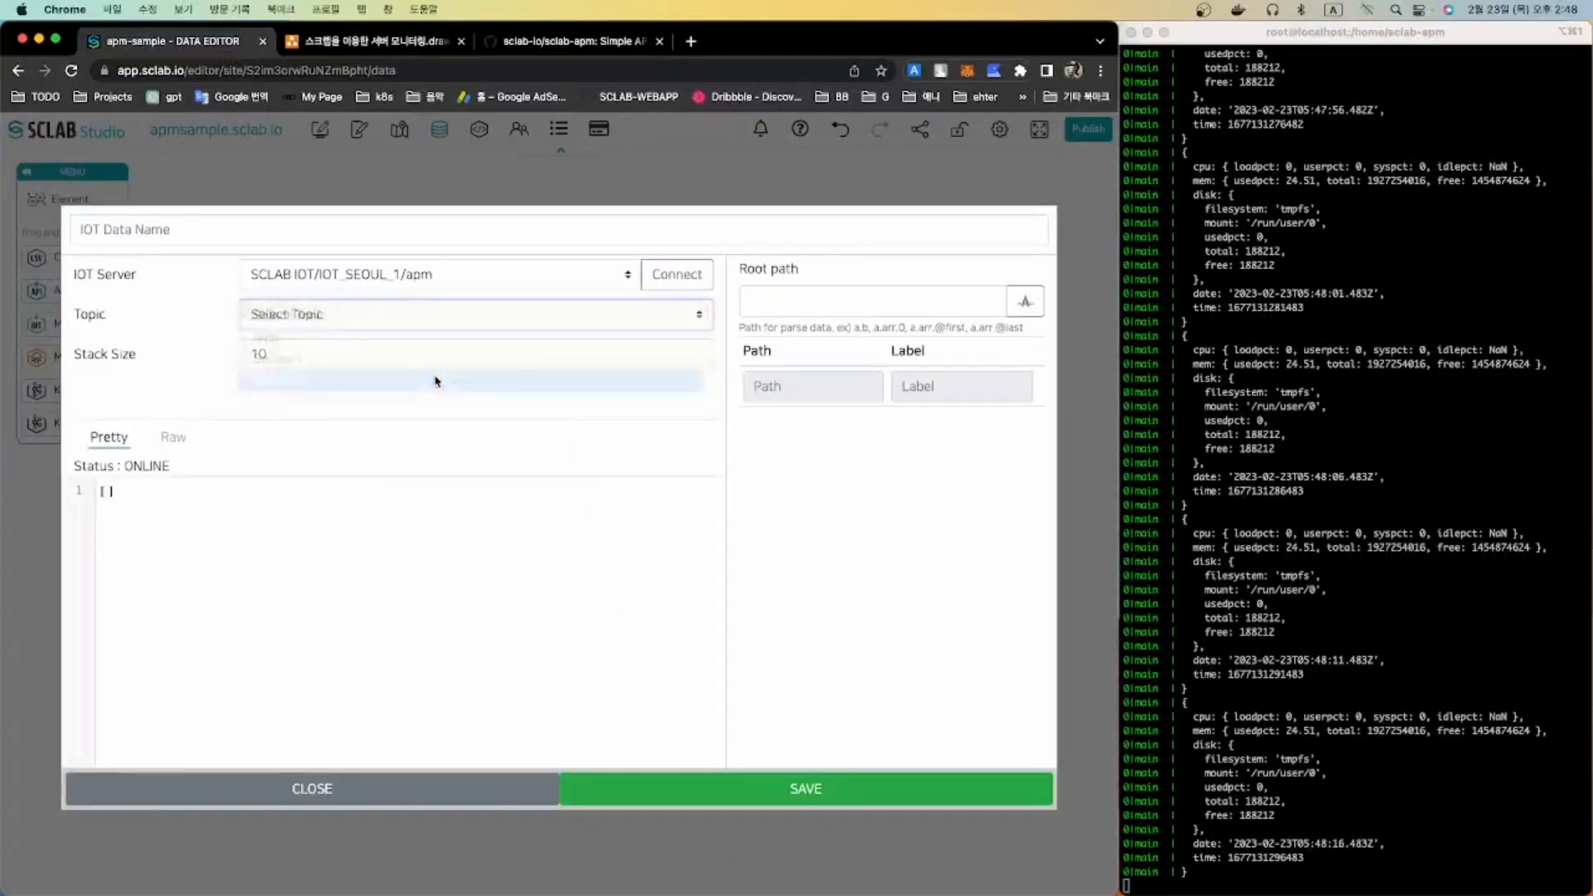
left_click(677, 274)
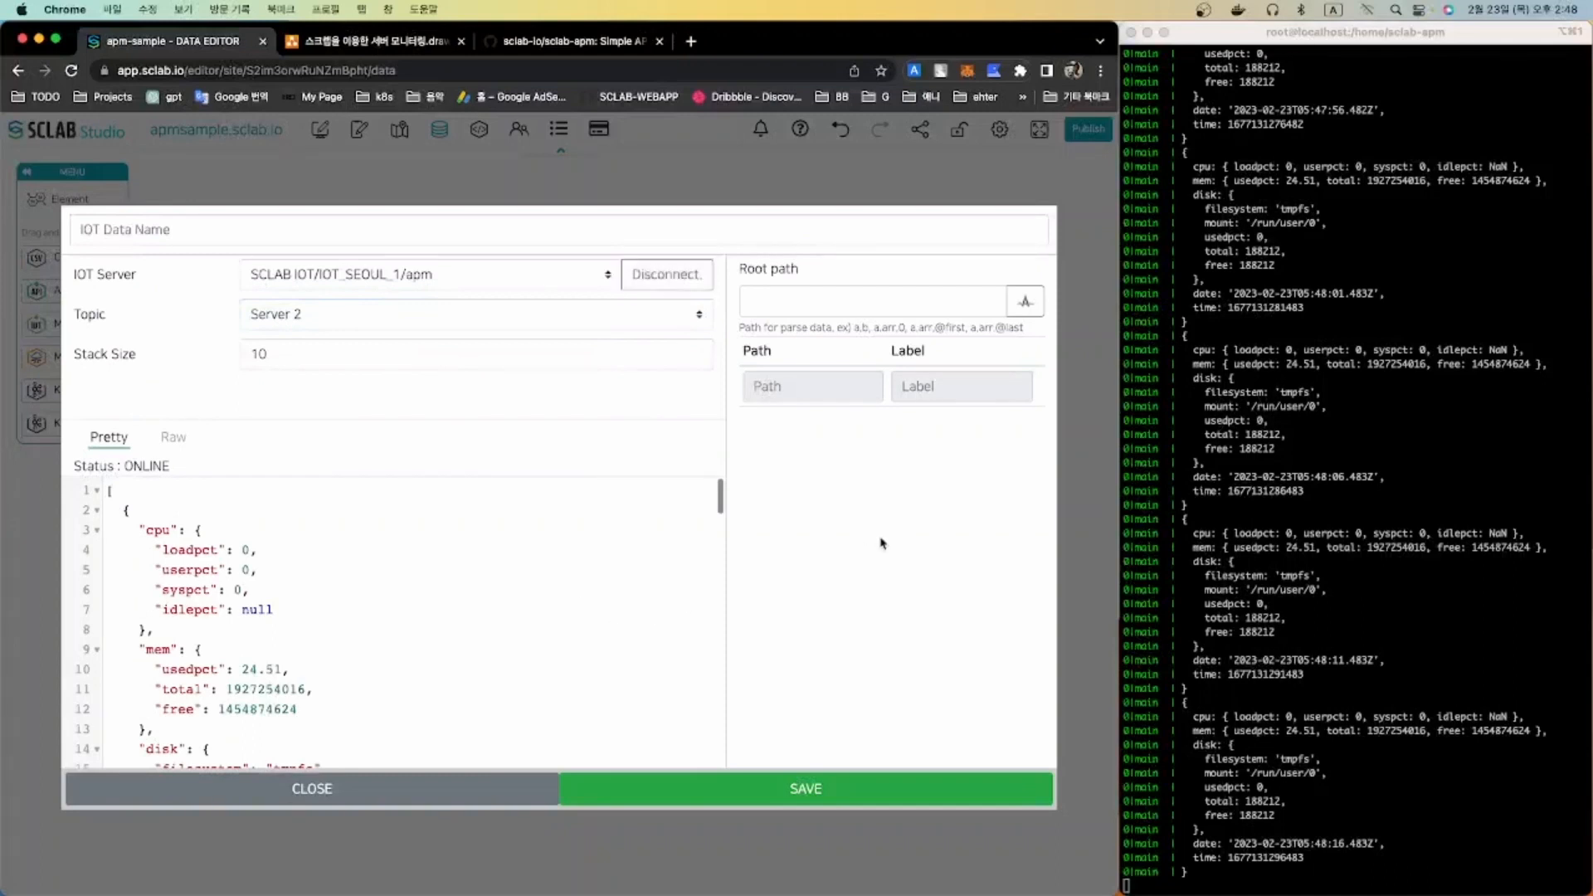
left_click(1014, 314)
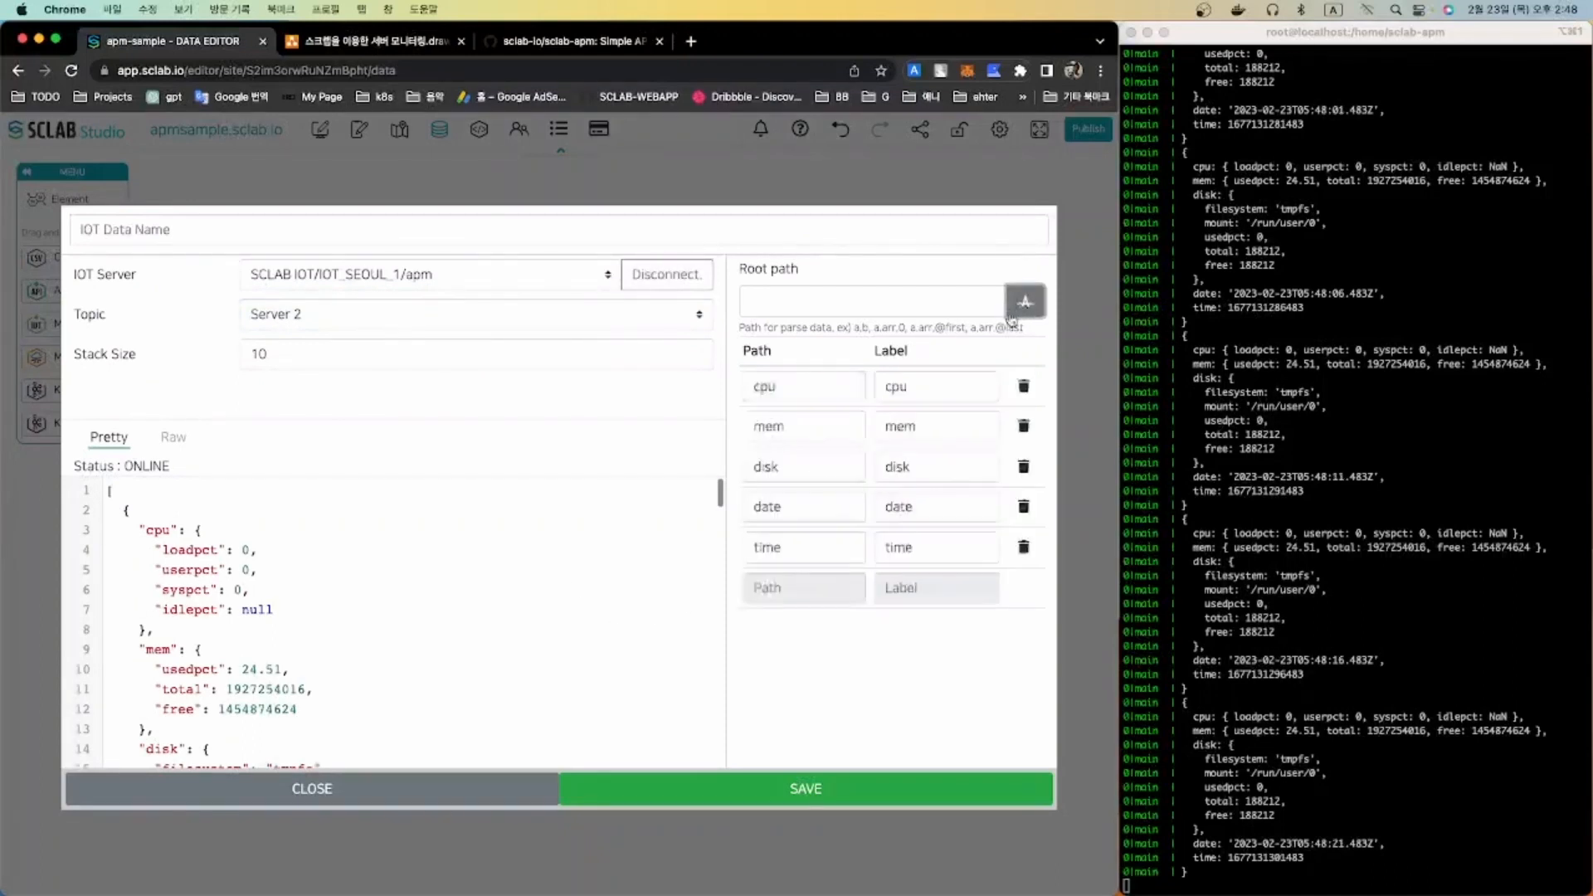
- Set the cpu, mem and disk paths to cpu.loadpct, mem.usedpct and disk.usedpct
left_click(810, 389)
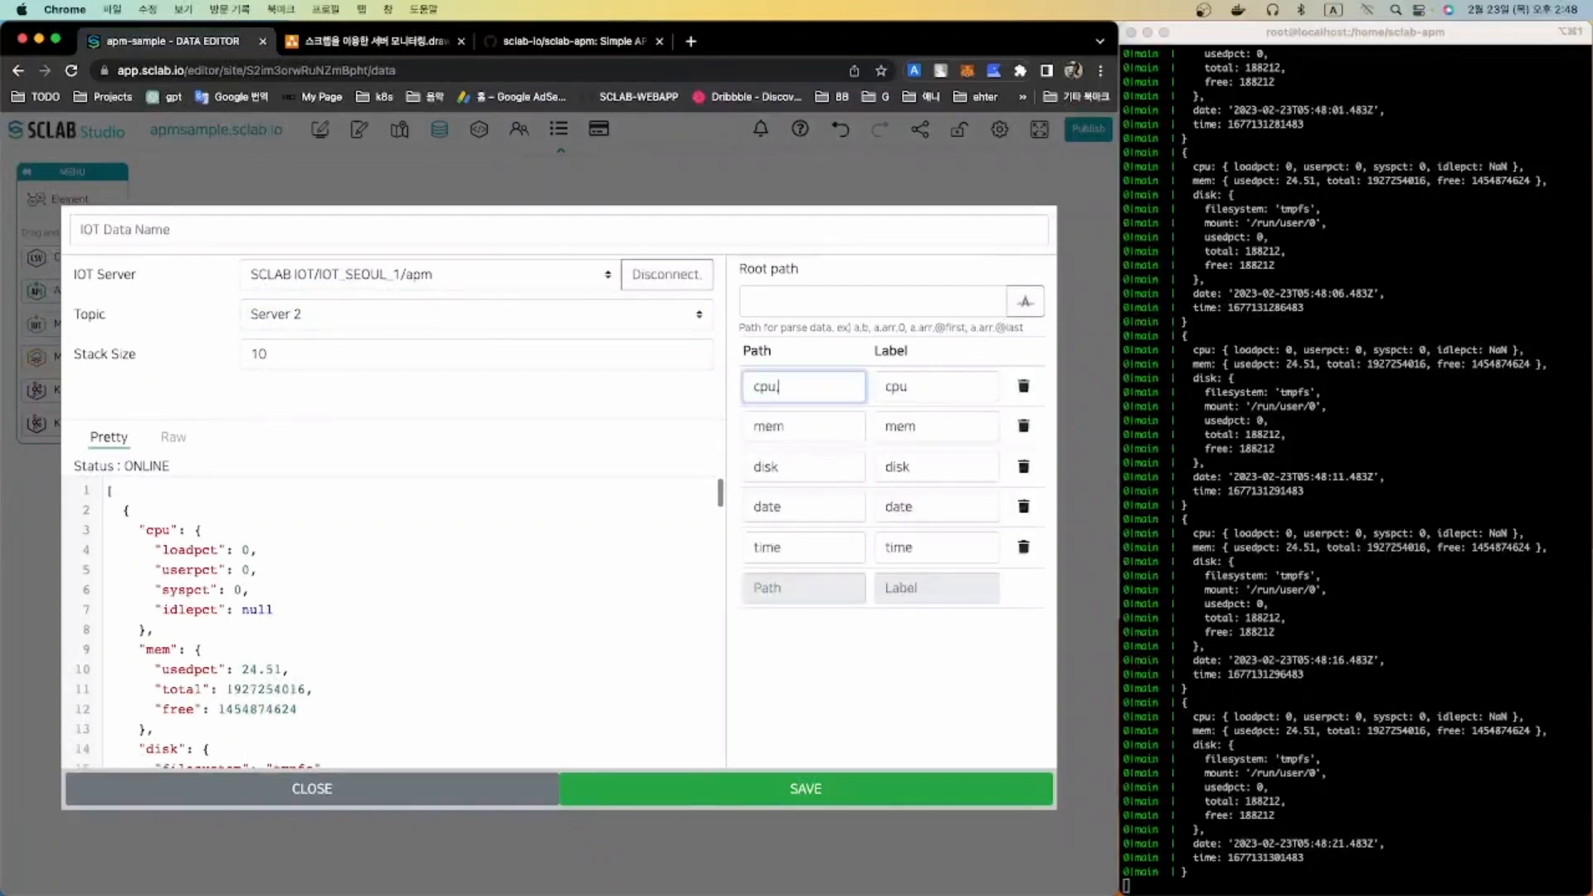
type(".loadpct")
left_click(805, 427)
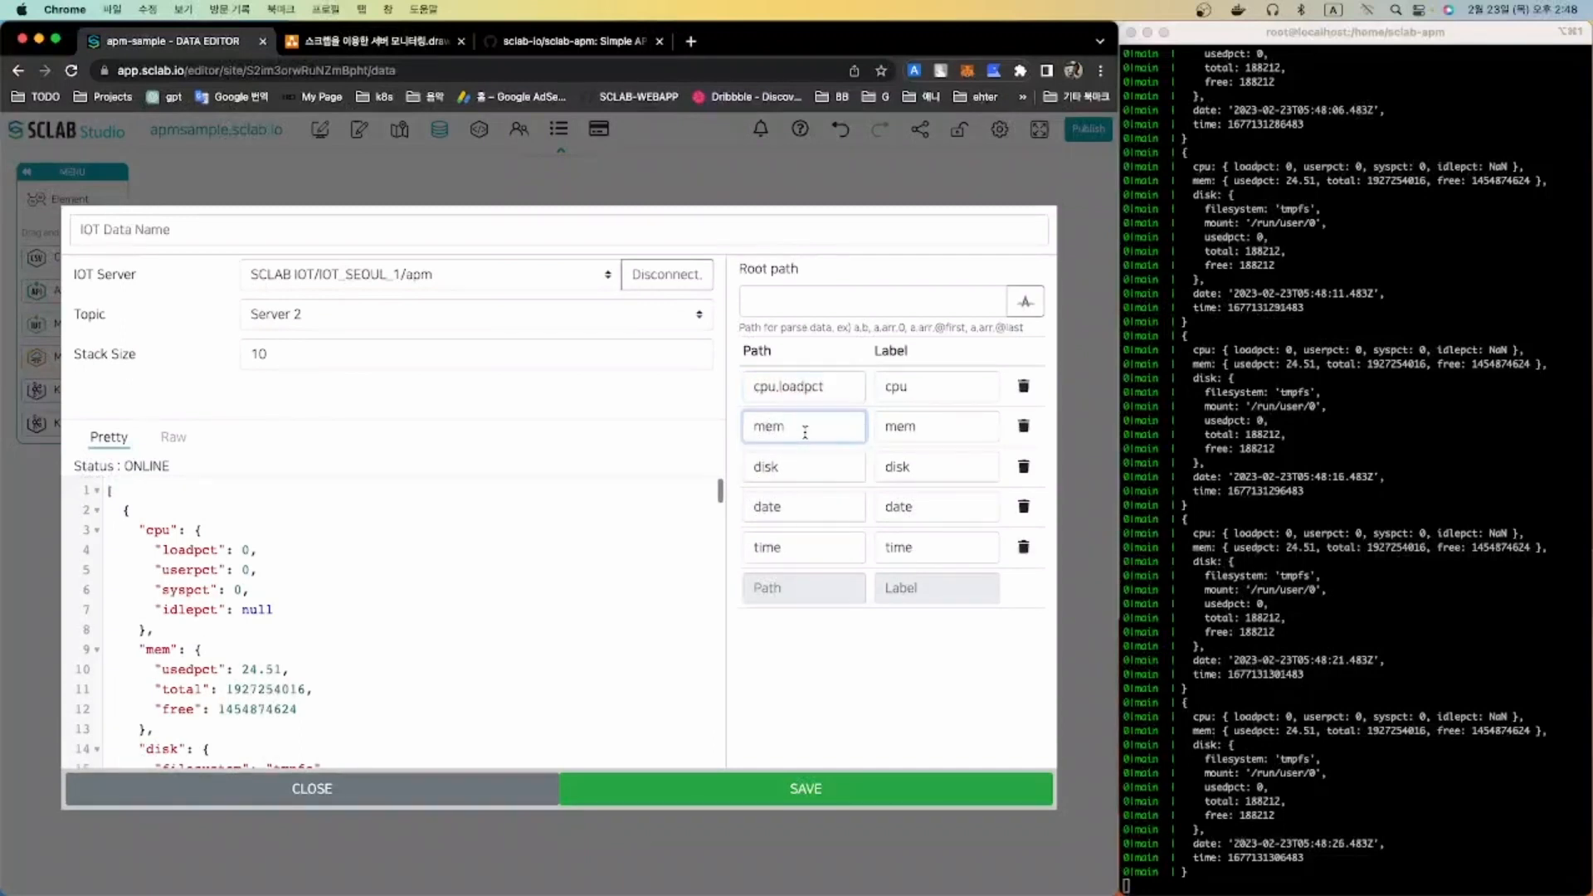
type(".usedpct")
left_click(814, 474)
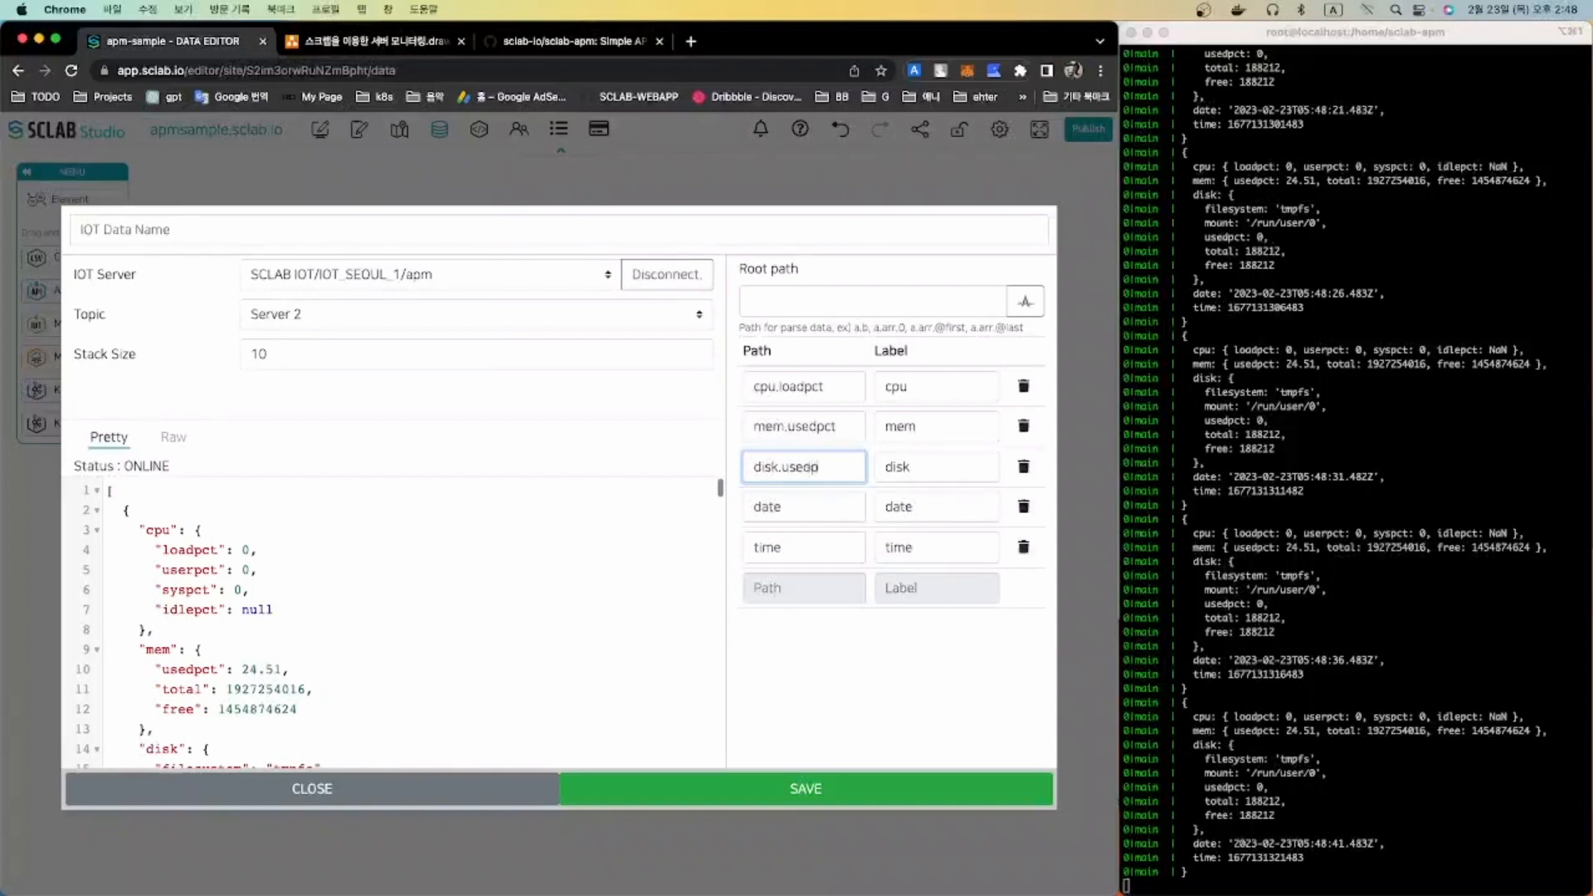
left_click(789, 662)
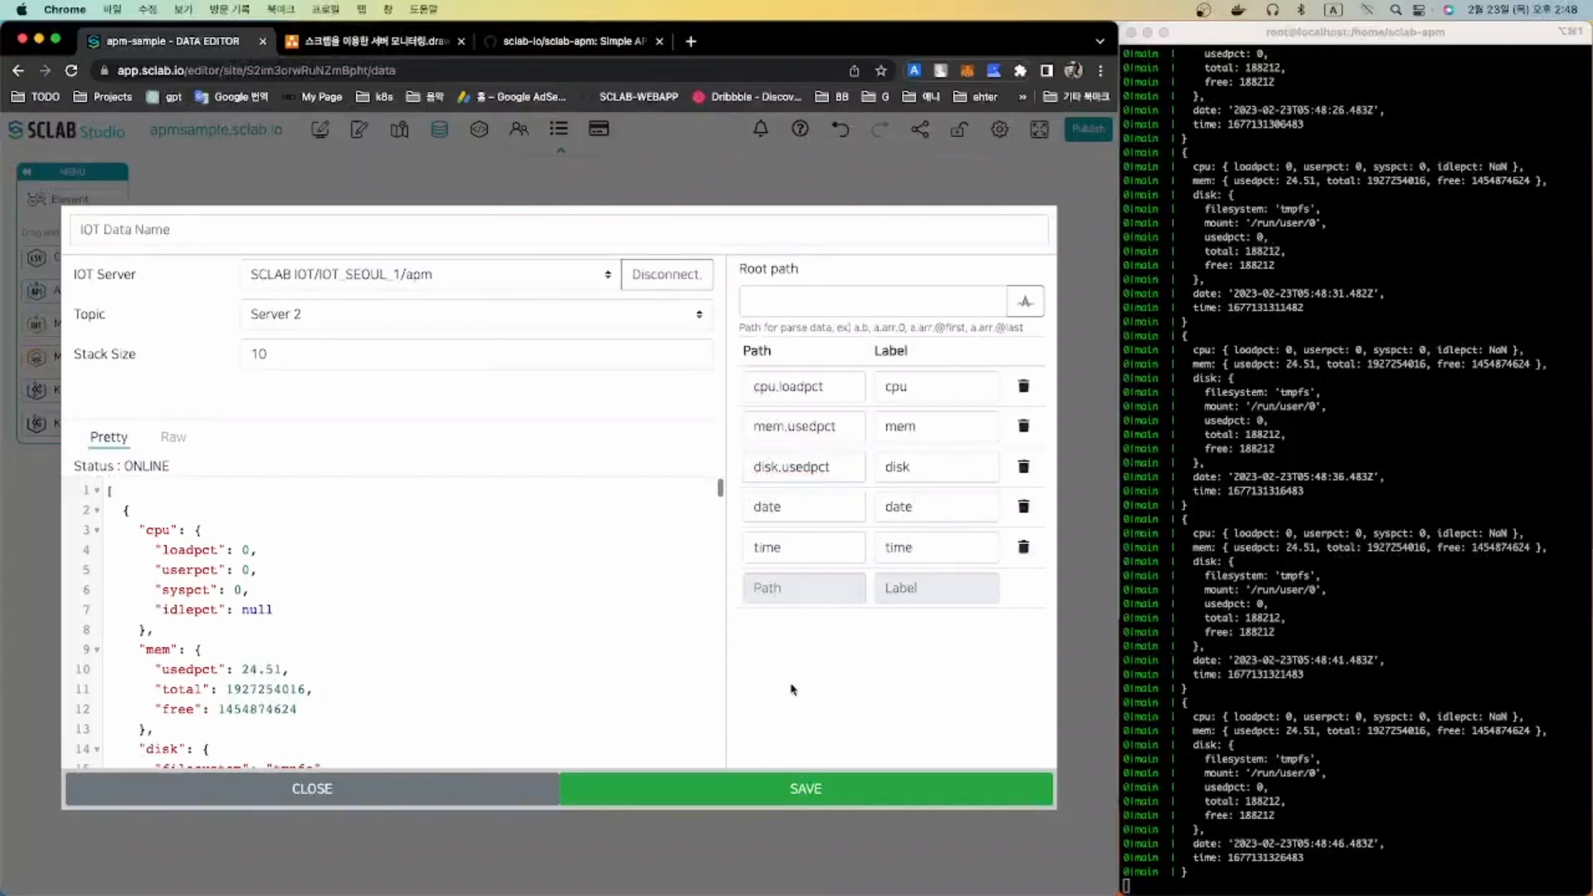
- Name the IoT data Server 2 and save it
left_click(785, 790)
left_click(597, 571)
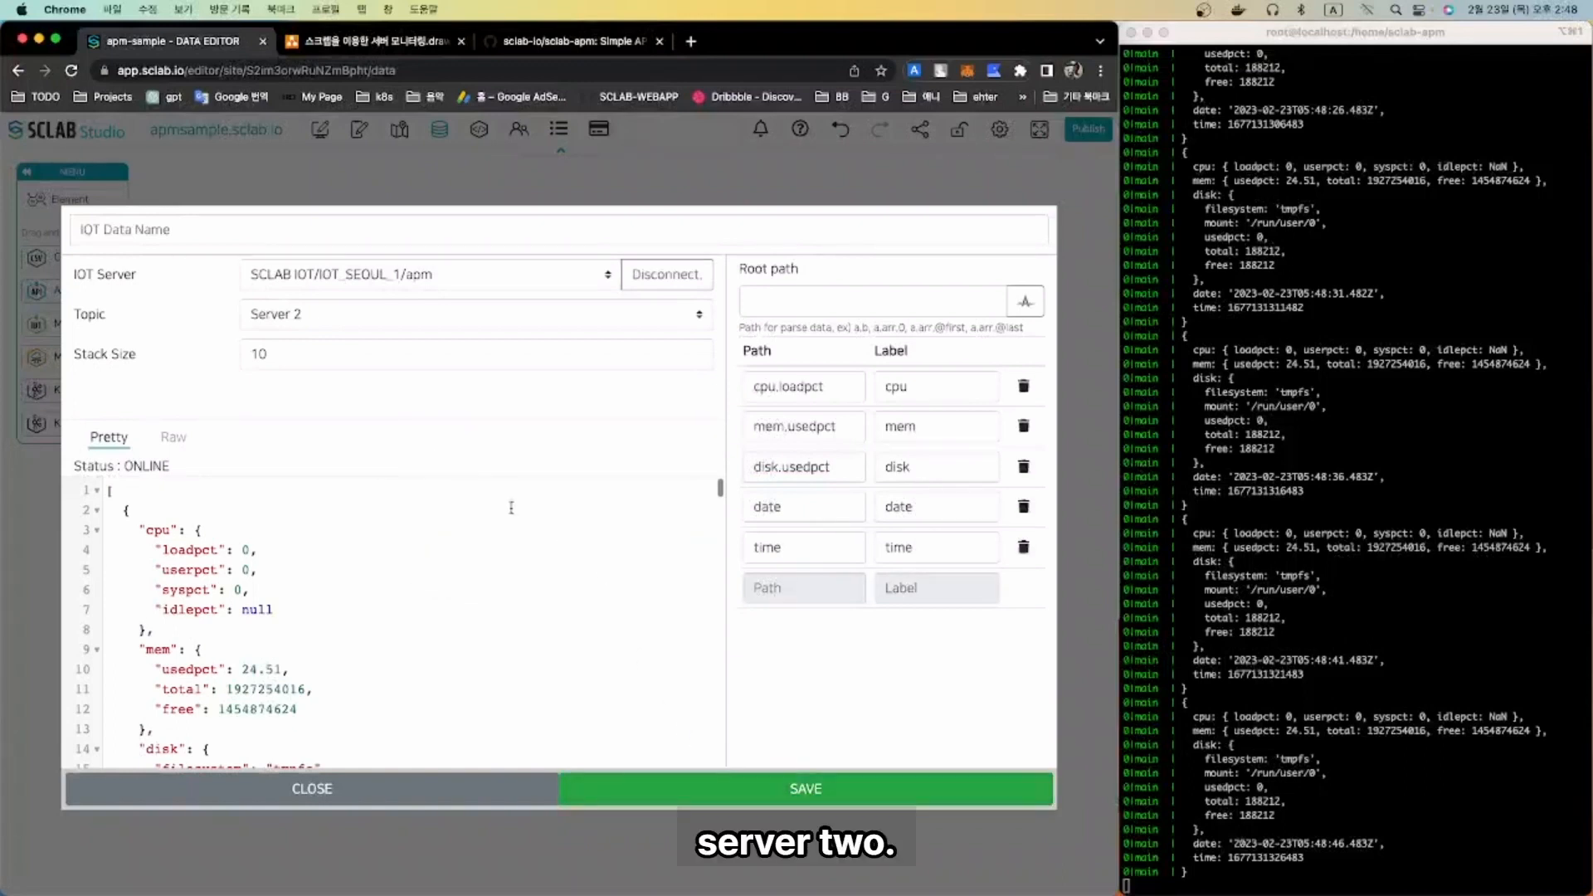
left_click(163, 224)
type("Serve")
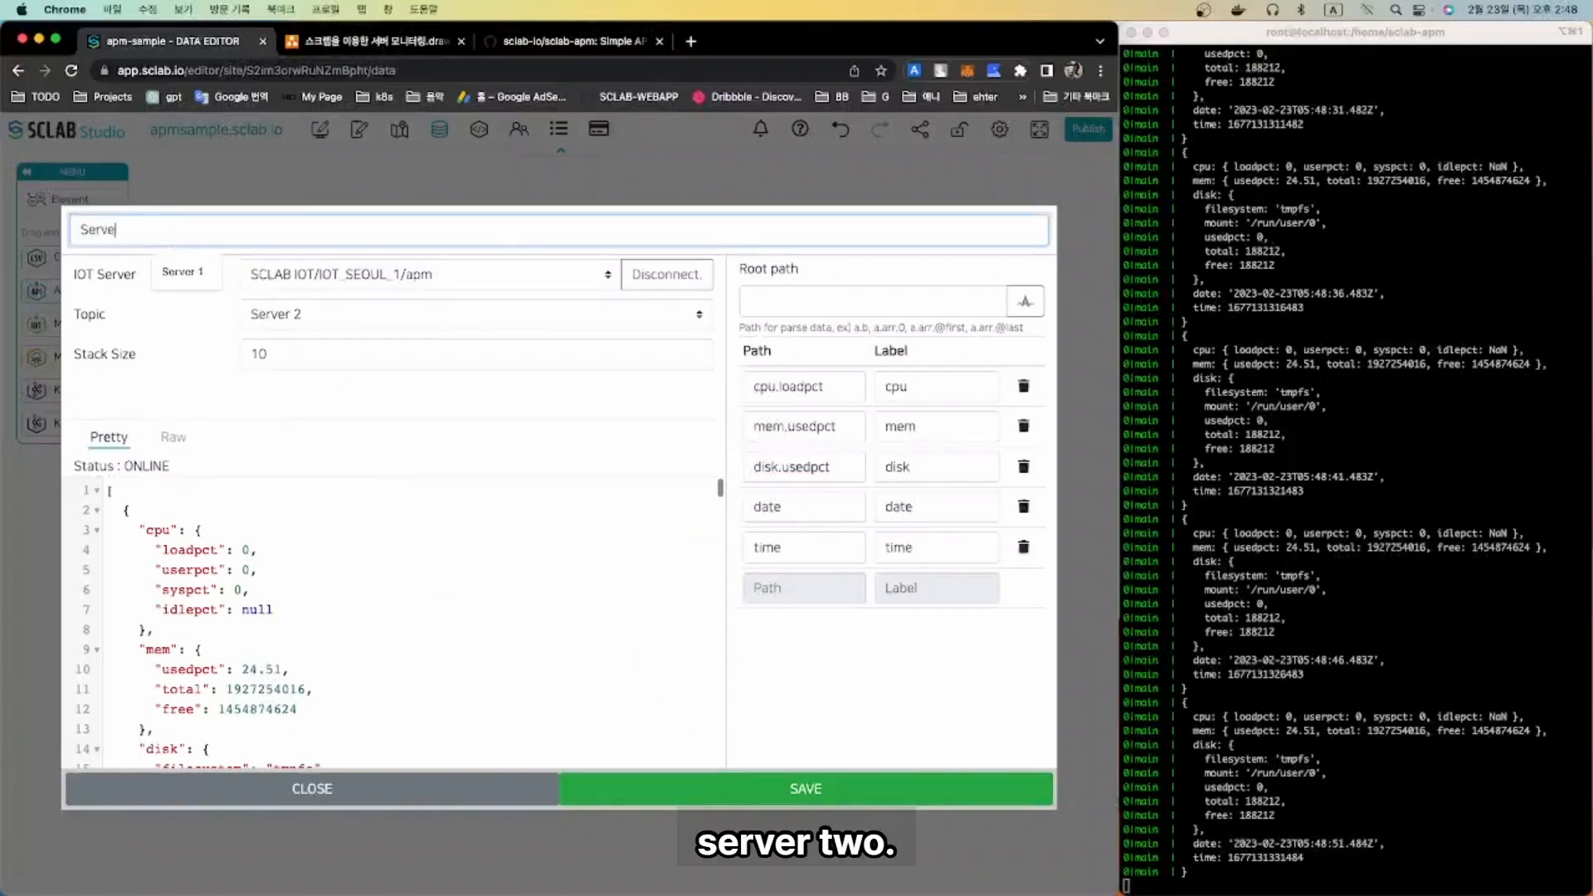
type("r 2")
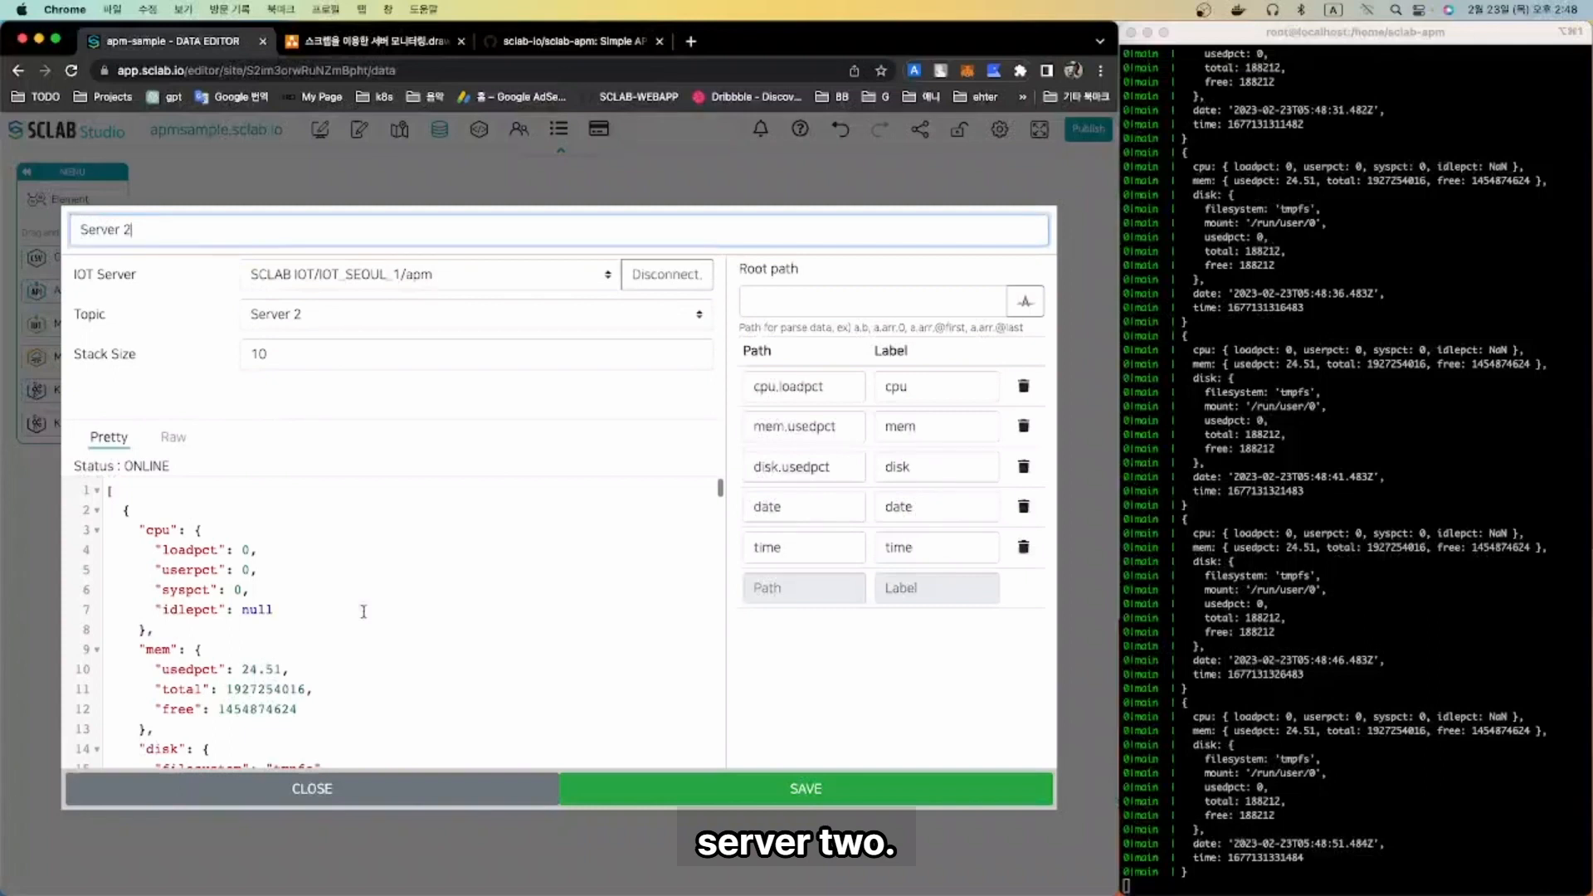
left_click(711, 789)
- Create a chart from the Server 2 data using the Line Chart (white) type
left_click_drag(623, 743, 603, 693)
left_click(666, 696)
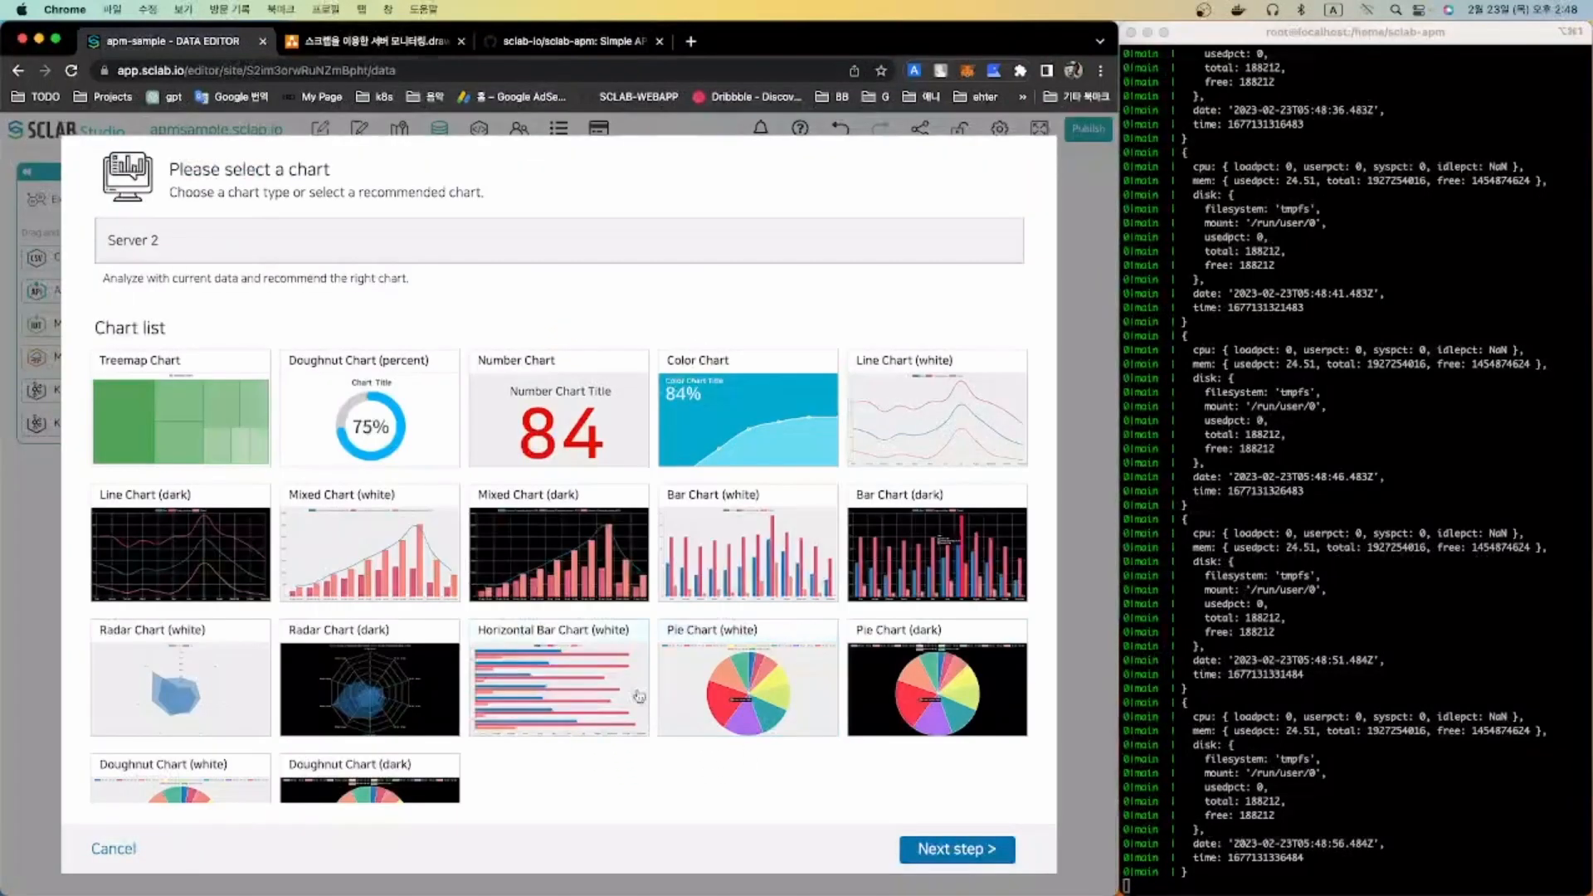
left_click(936, 408)
left_click(923, 847)
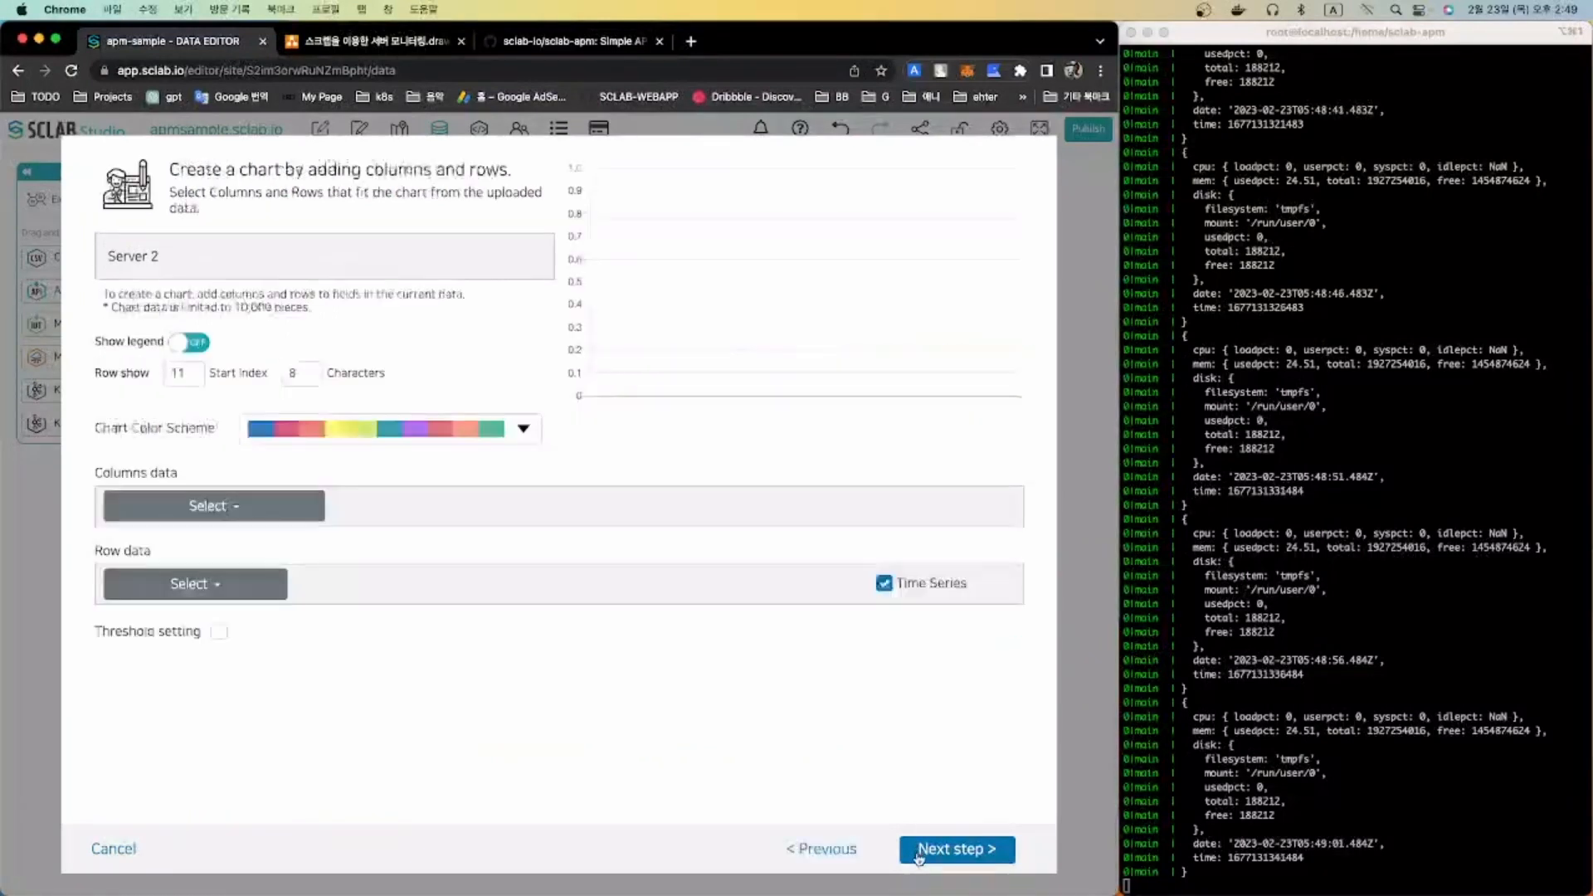
- Use cpu, mem and disk as the Server 2 chart's columns data and date as its row data
left_click(207, 498)
left_click(174, 544)
left_click(440, 506)
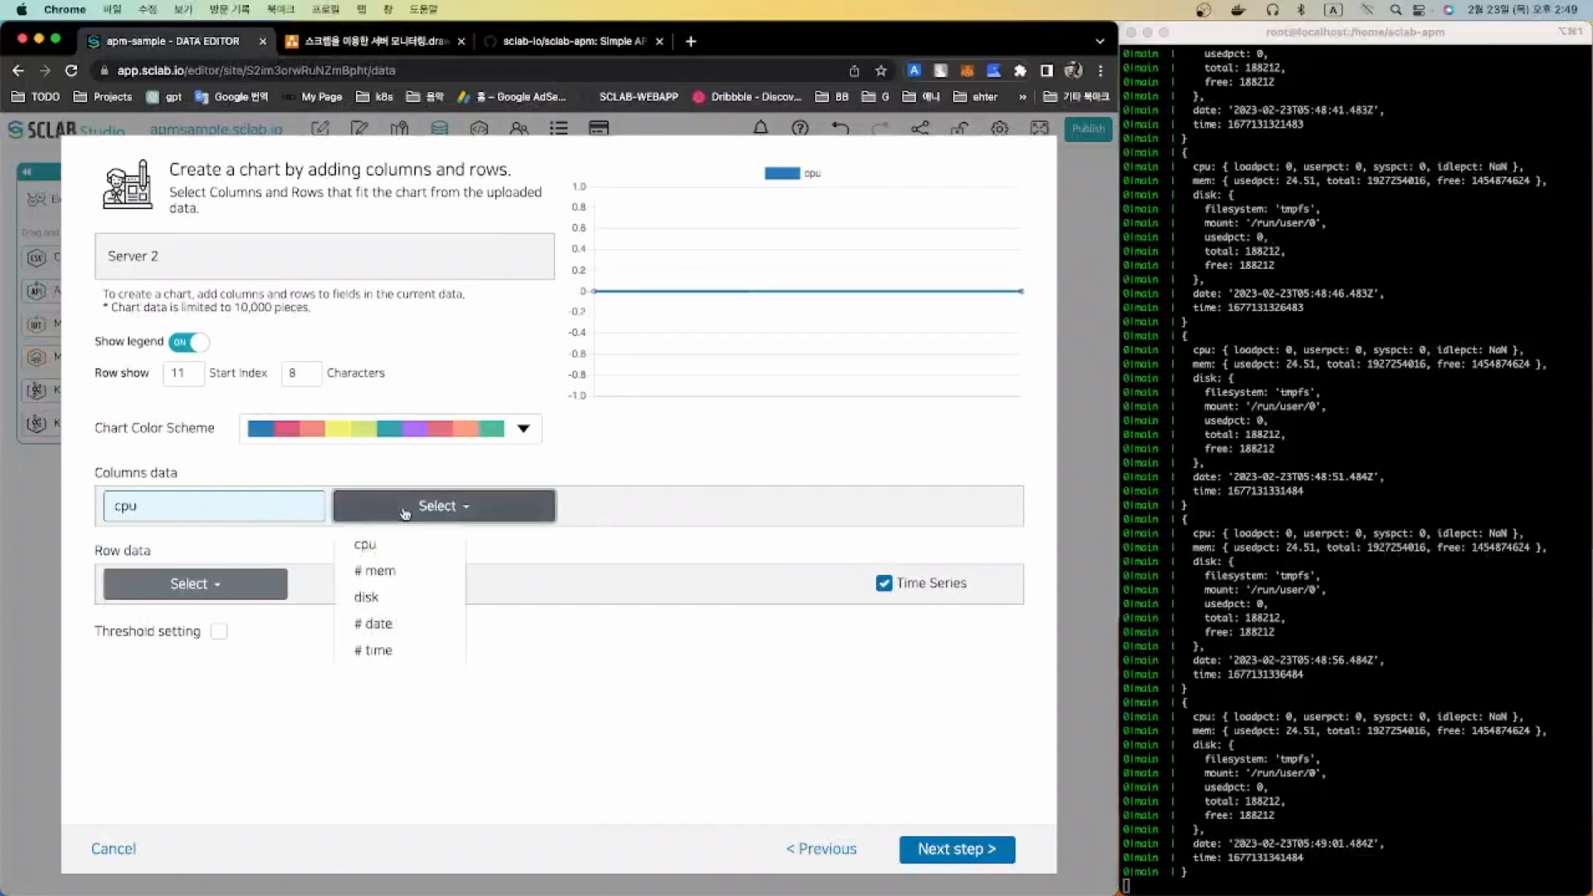
left_click(406, 571)
left_click(644, 514)
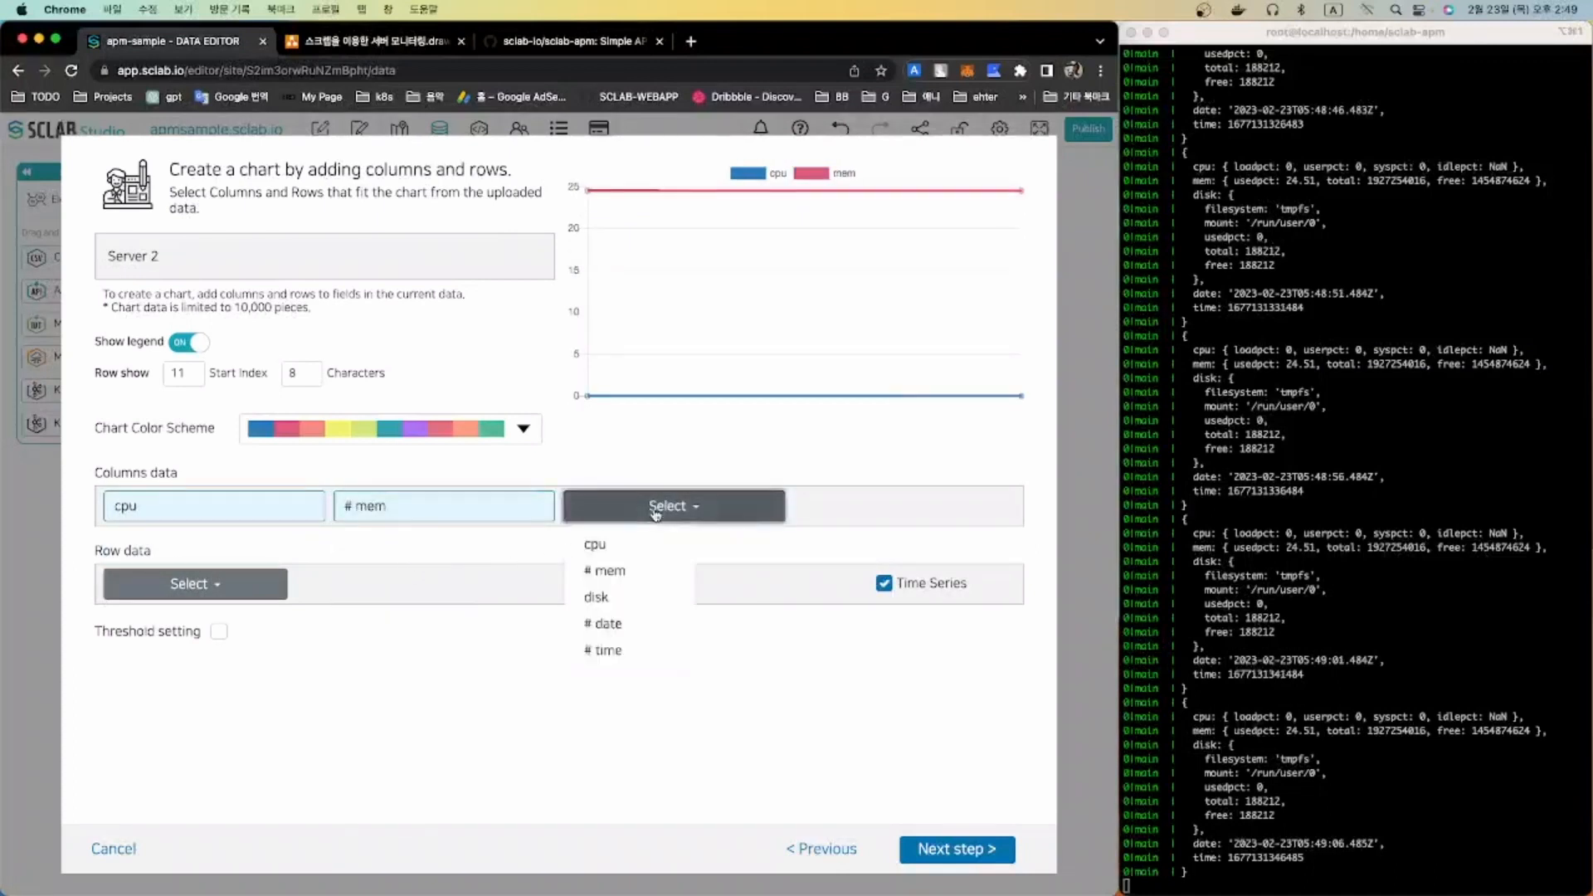
left_click(627, 604)
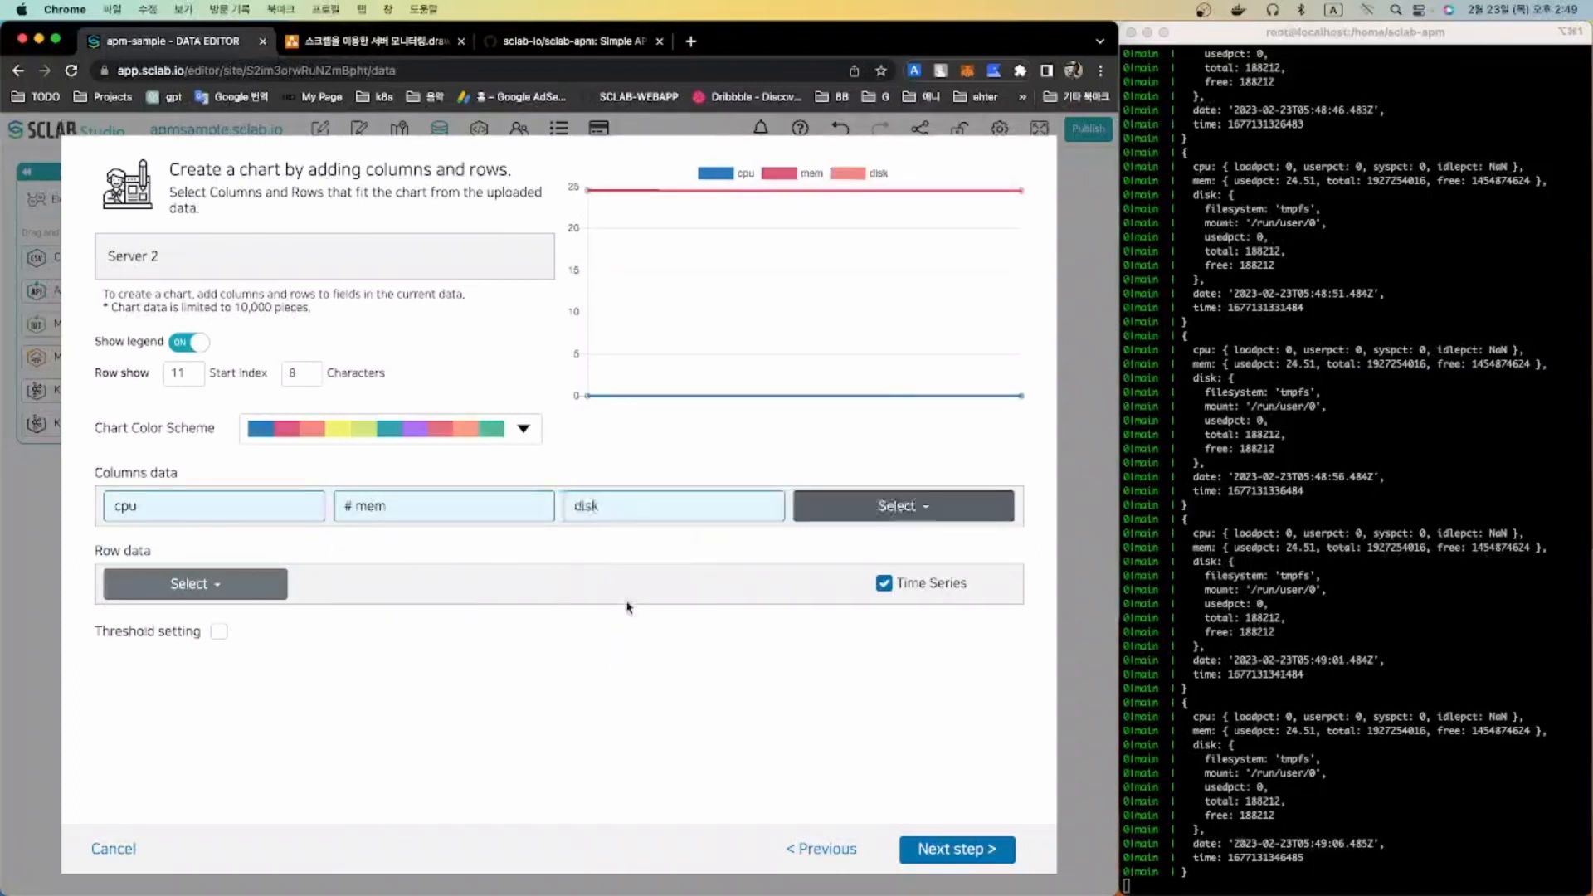
left_click(215, 589)
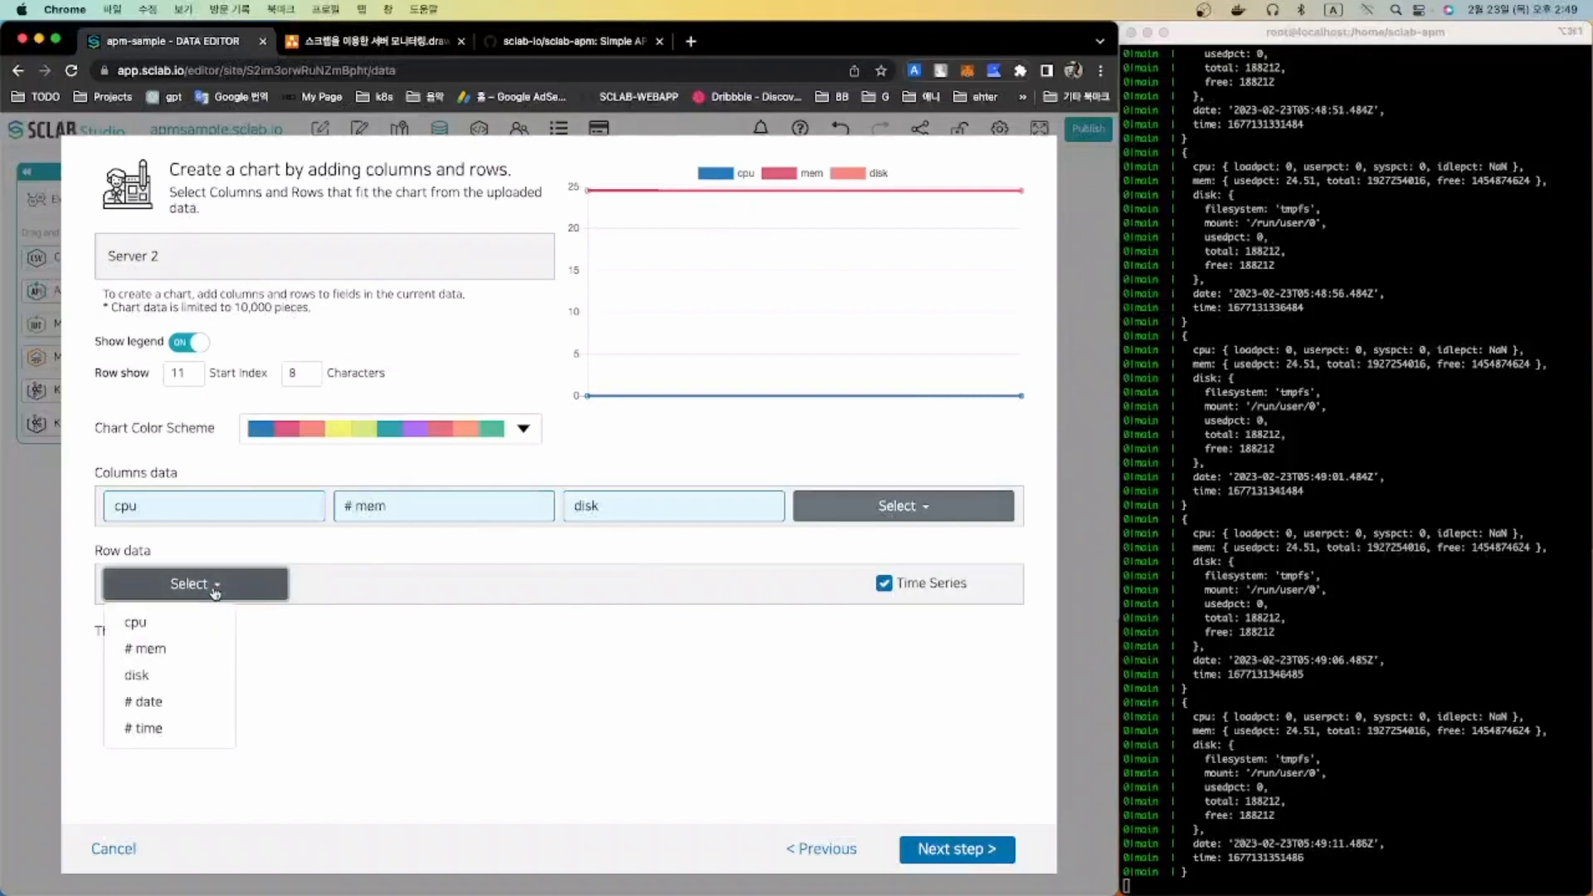
left_click(174, 702)
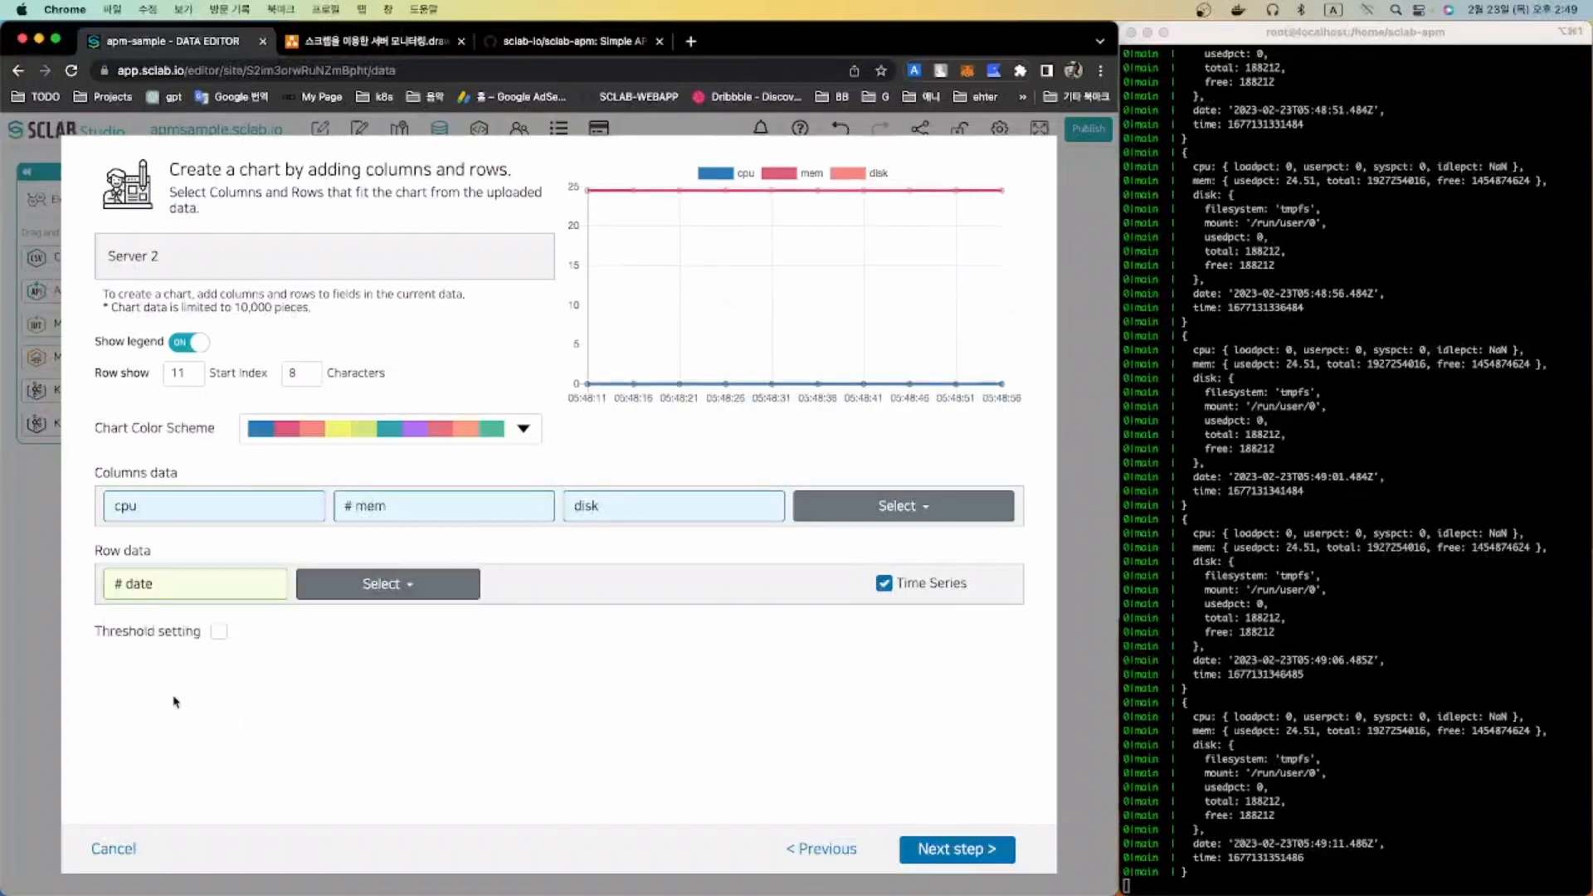
left_click(191, 370)
left_click(191, 370)
left_click(191, 370)
left_click(191, 370)
left_click(191, 379)
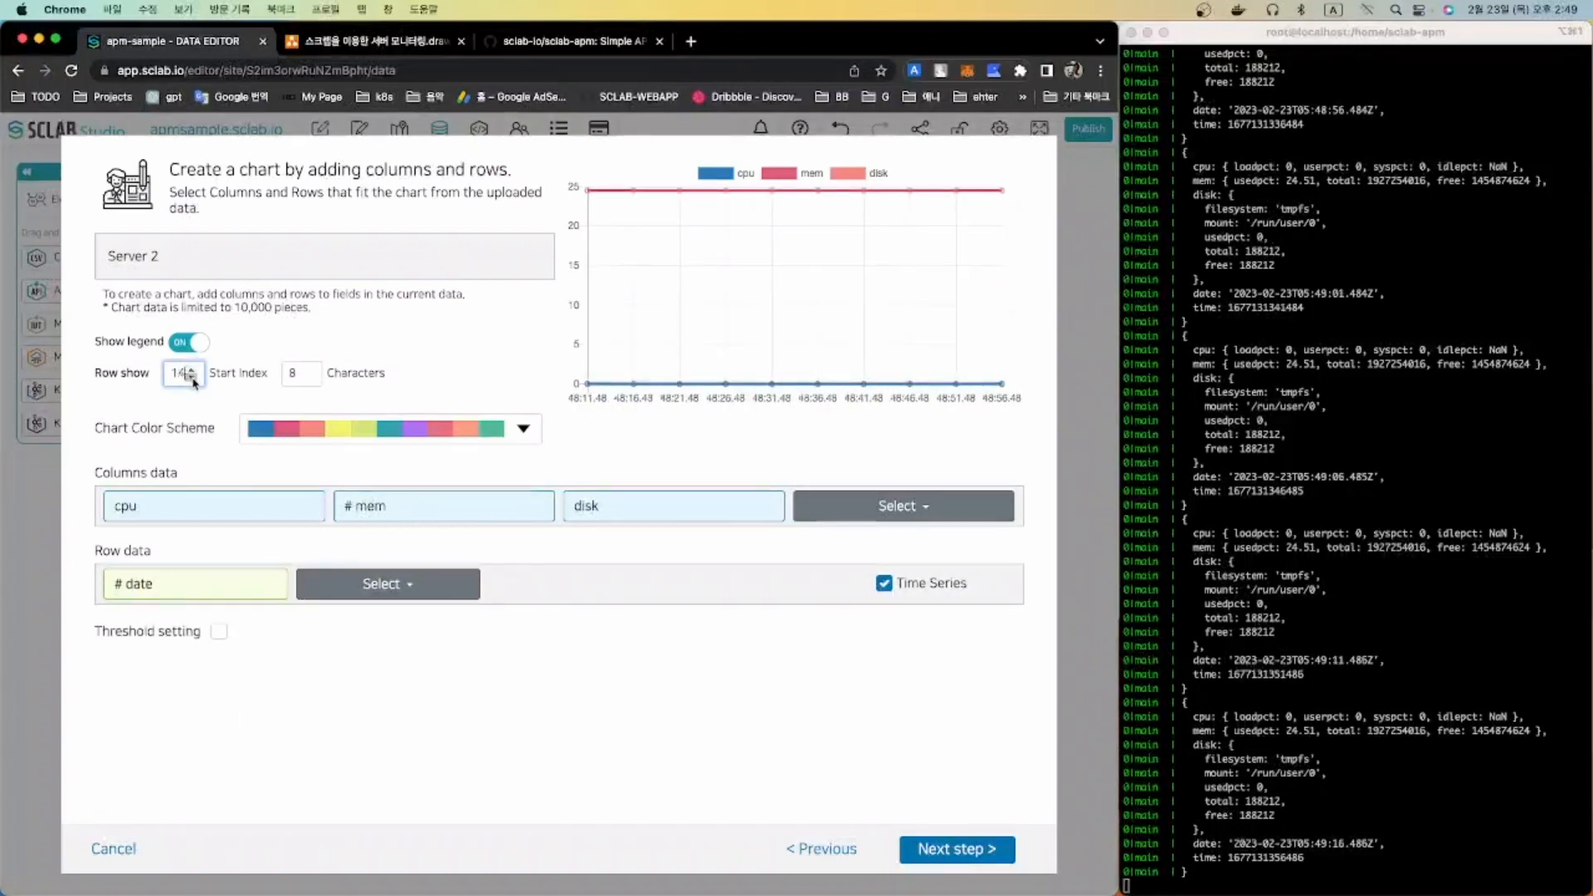
left_click(192, 378)
left_click(192, 378)
left_click(192, 378)
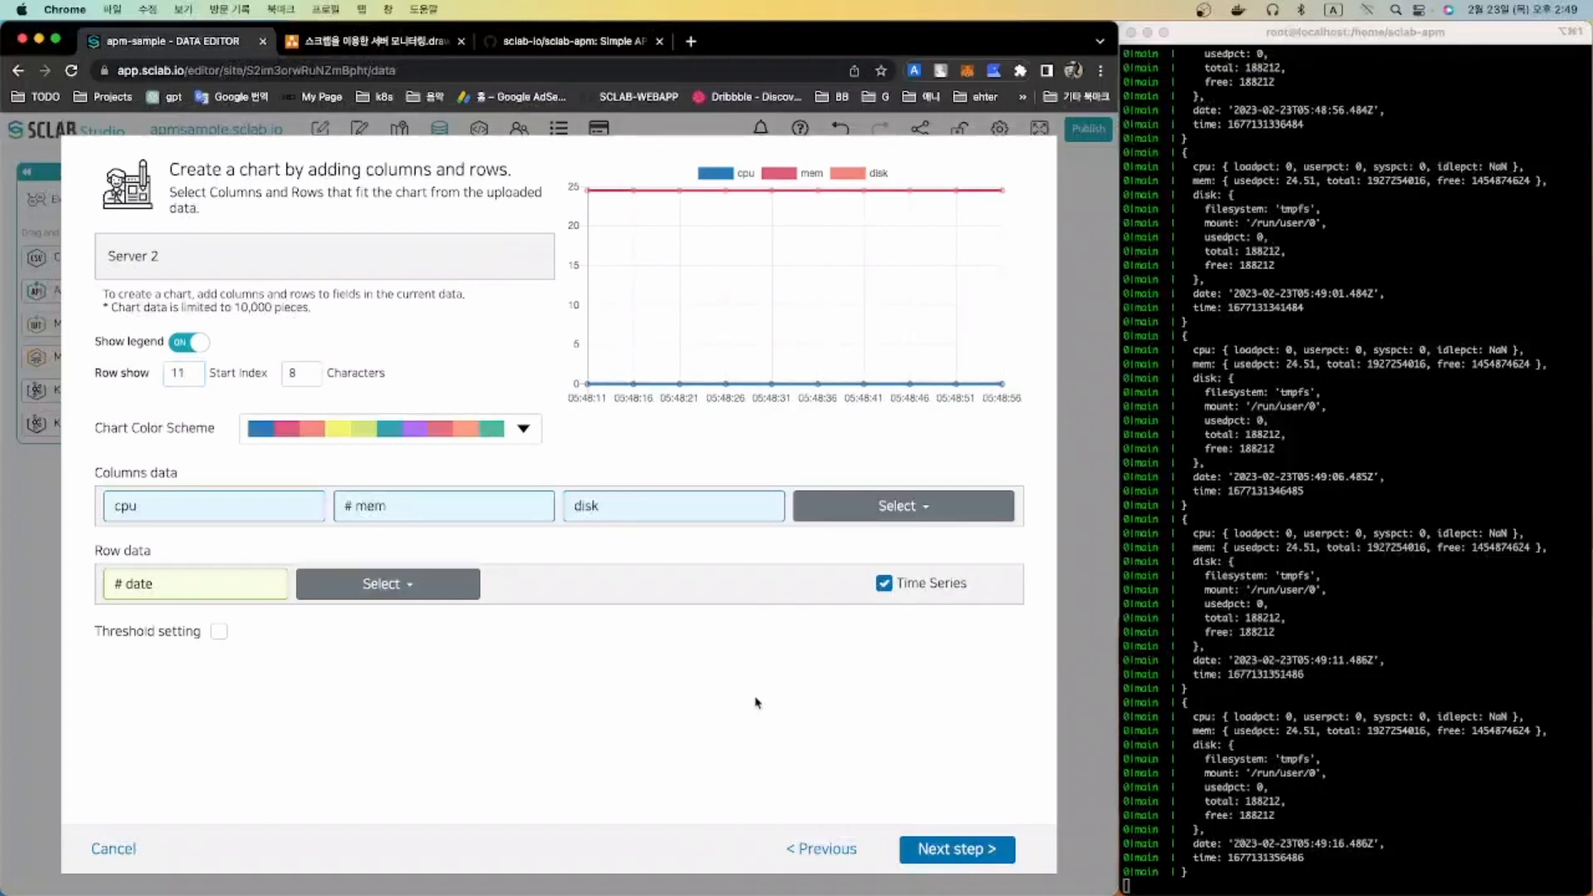
- Enable the threshold setting for the chart and set the cpu threshold's minimum value to 50
left_click(219, 632)
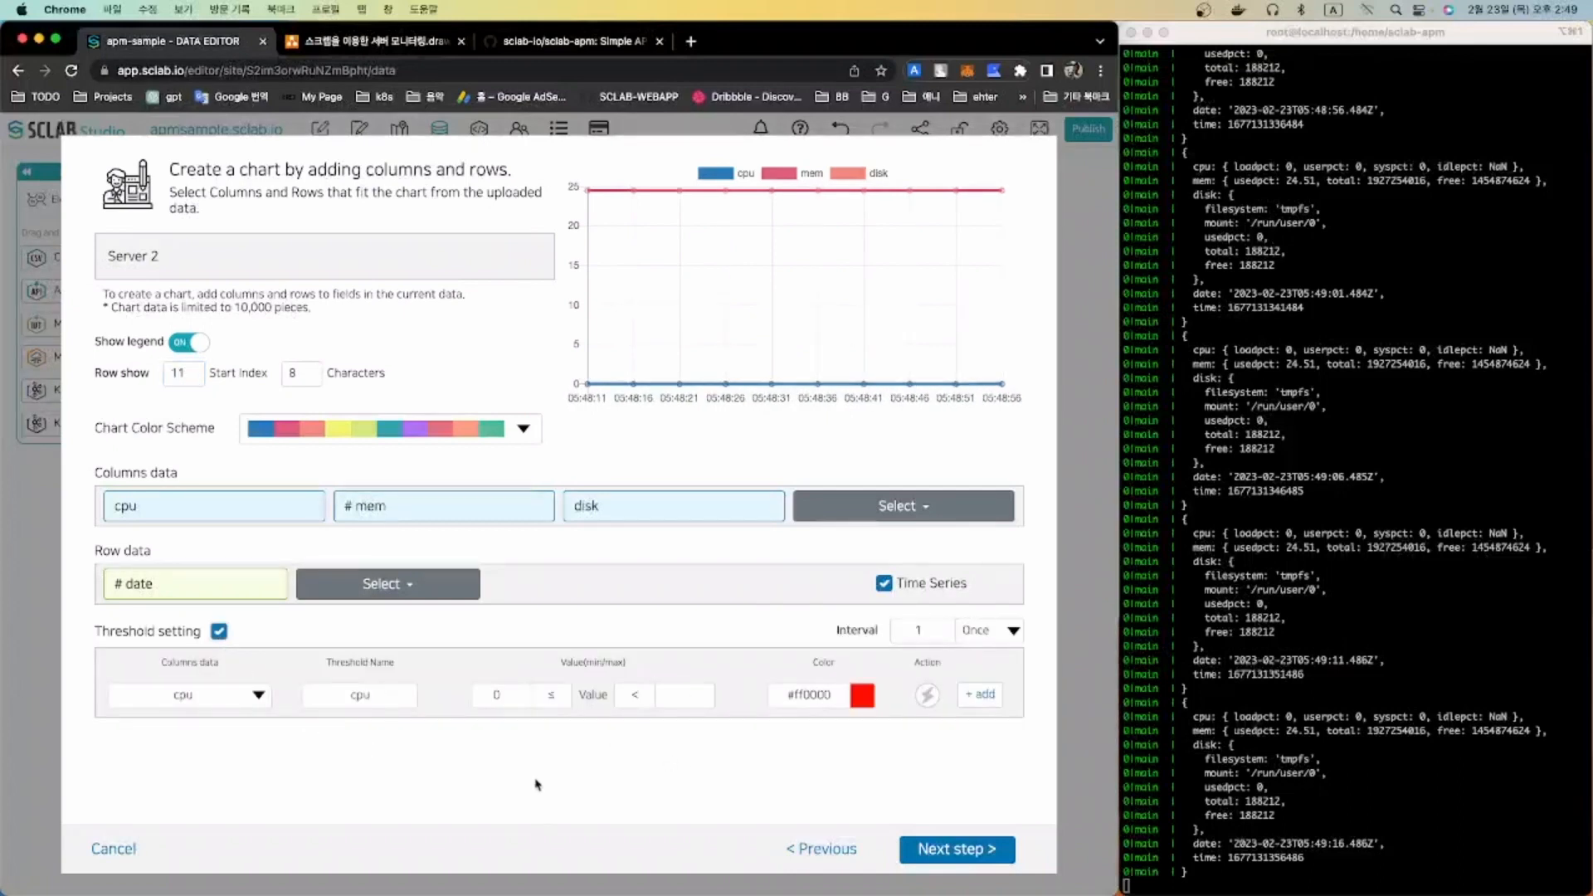
left_click(516, 694)
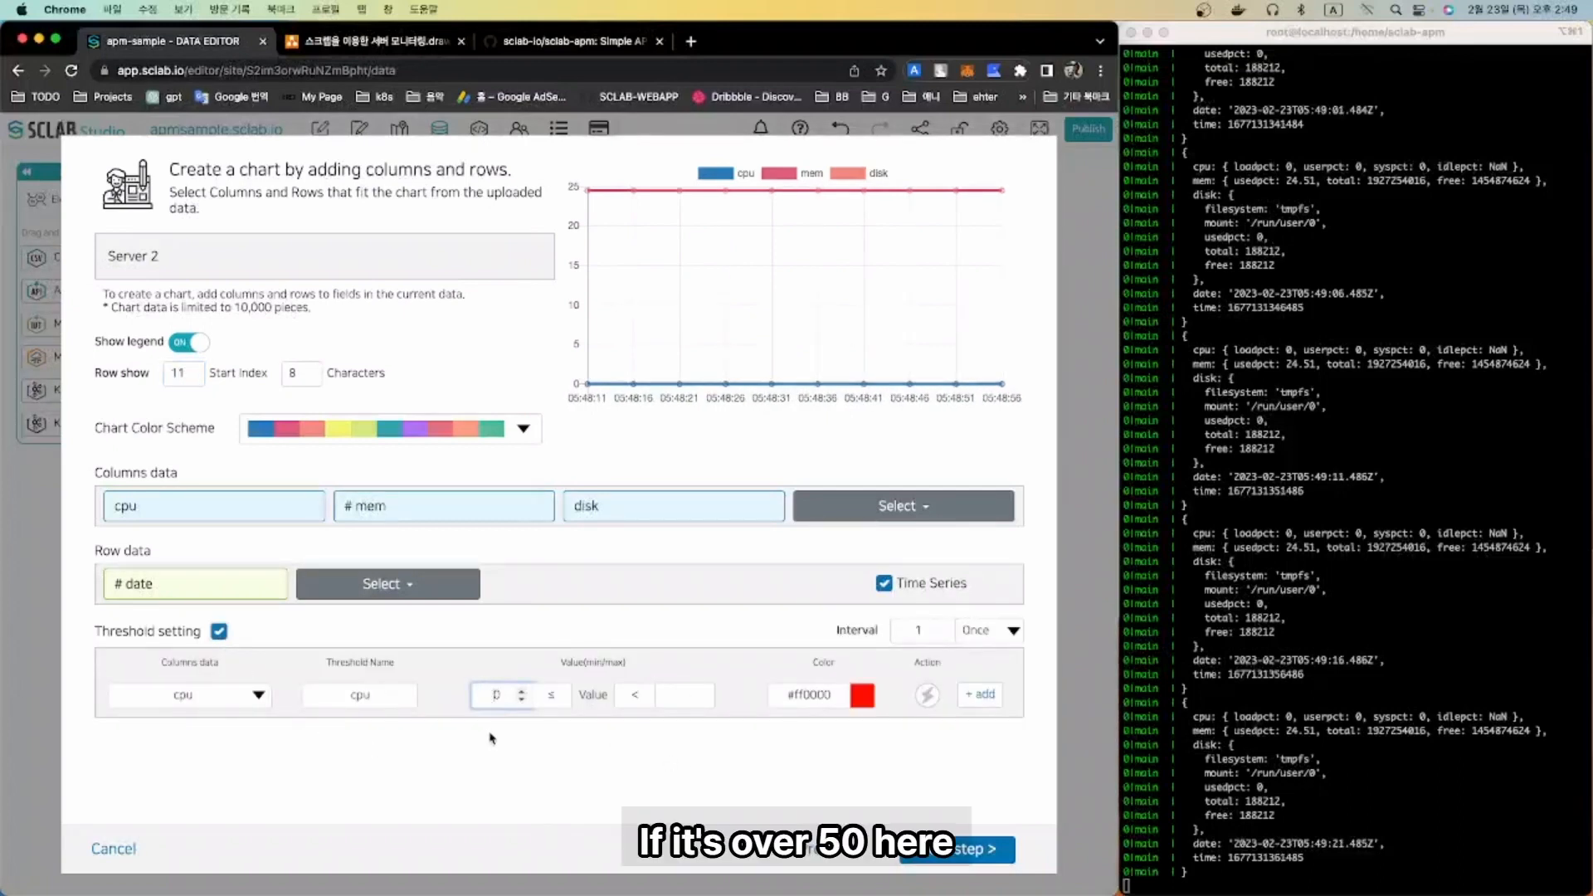
type("5")
left_click(556, 753)
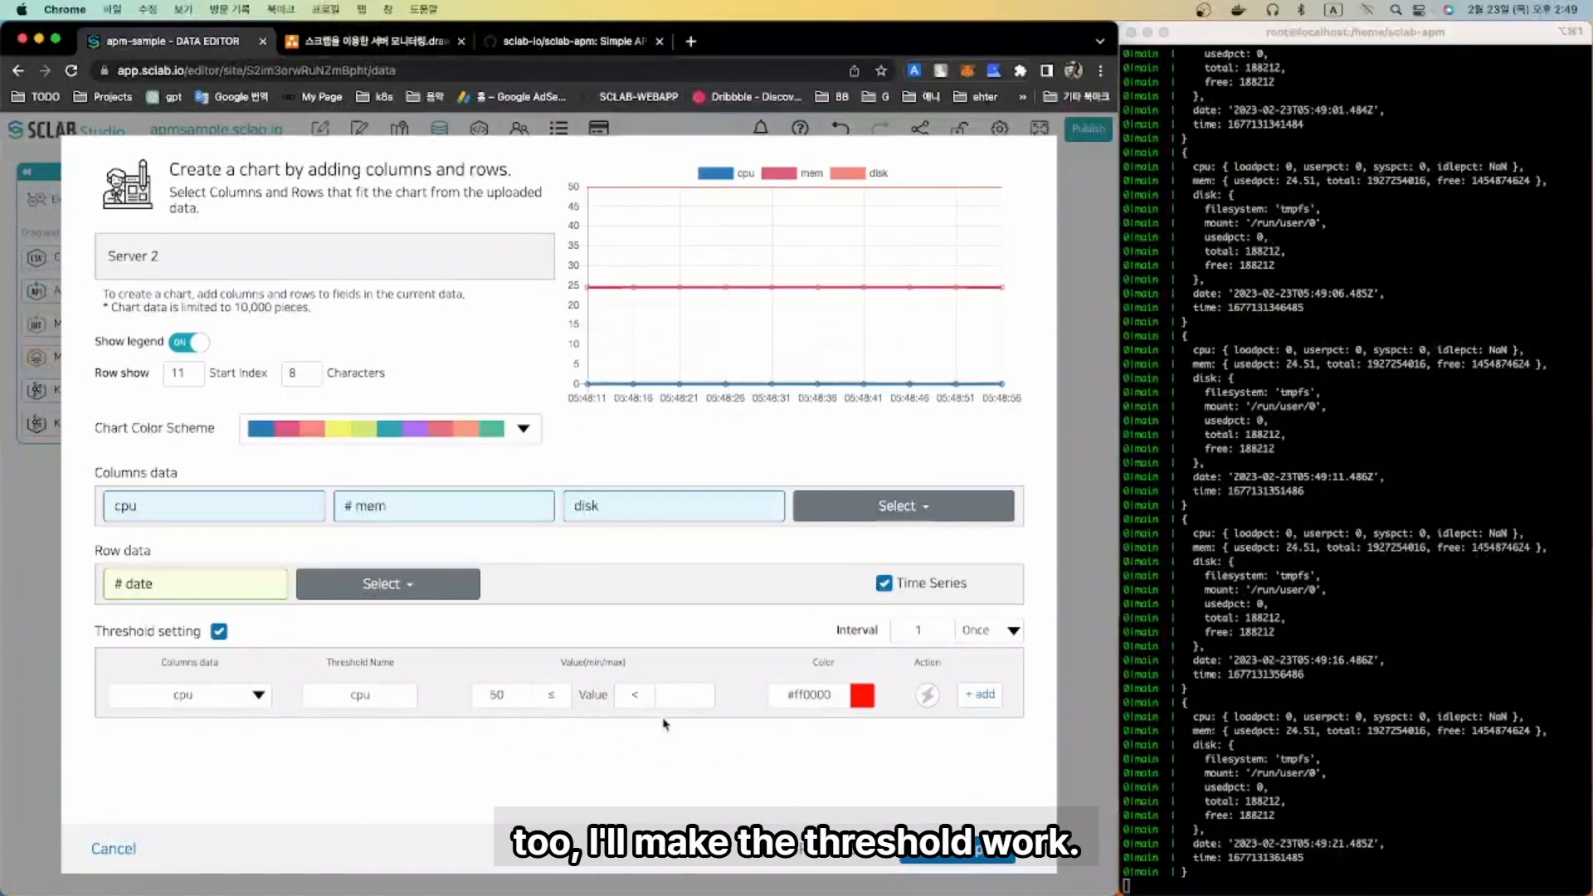
- Save the chart under the name Server 2 and move the Server 2 data group closer beneath the Server 1 group
left_click(923, 842)
left_click(302, 245)
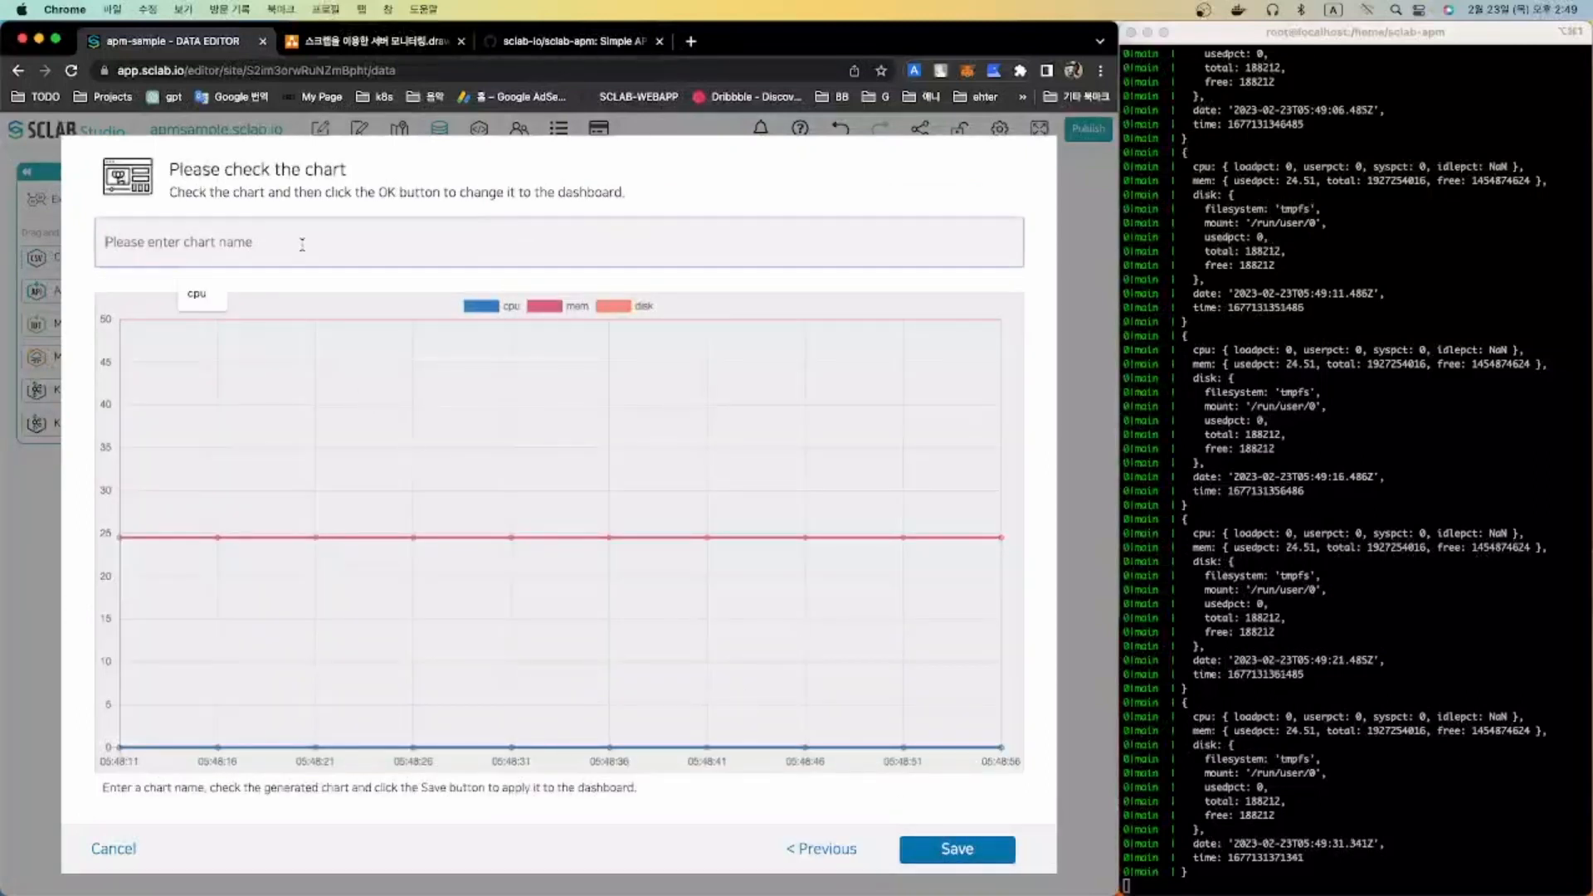
type("Server 2")
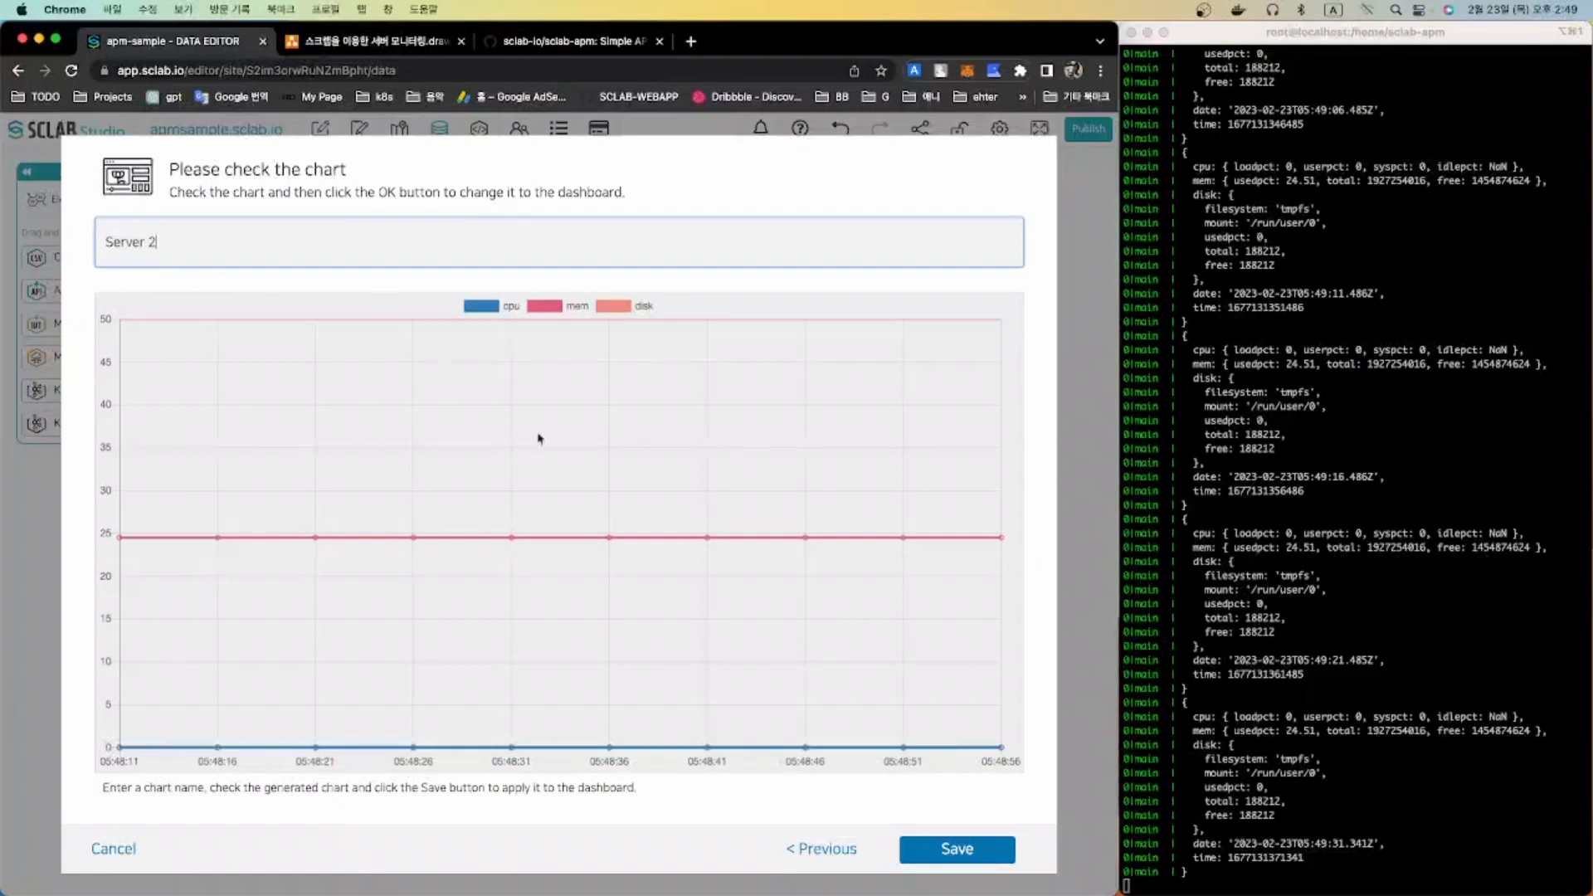
left_click(910, 837)
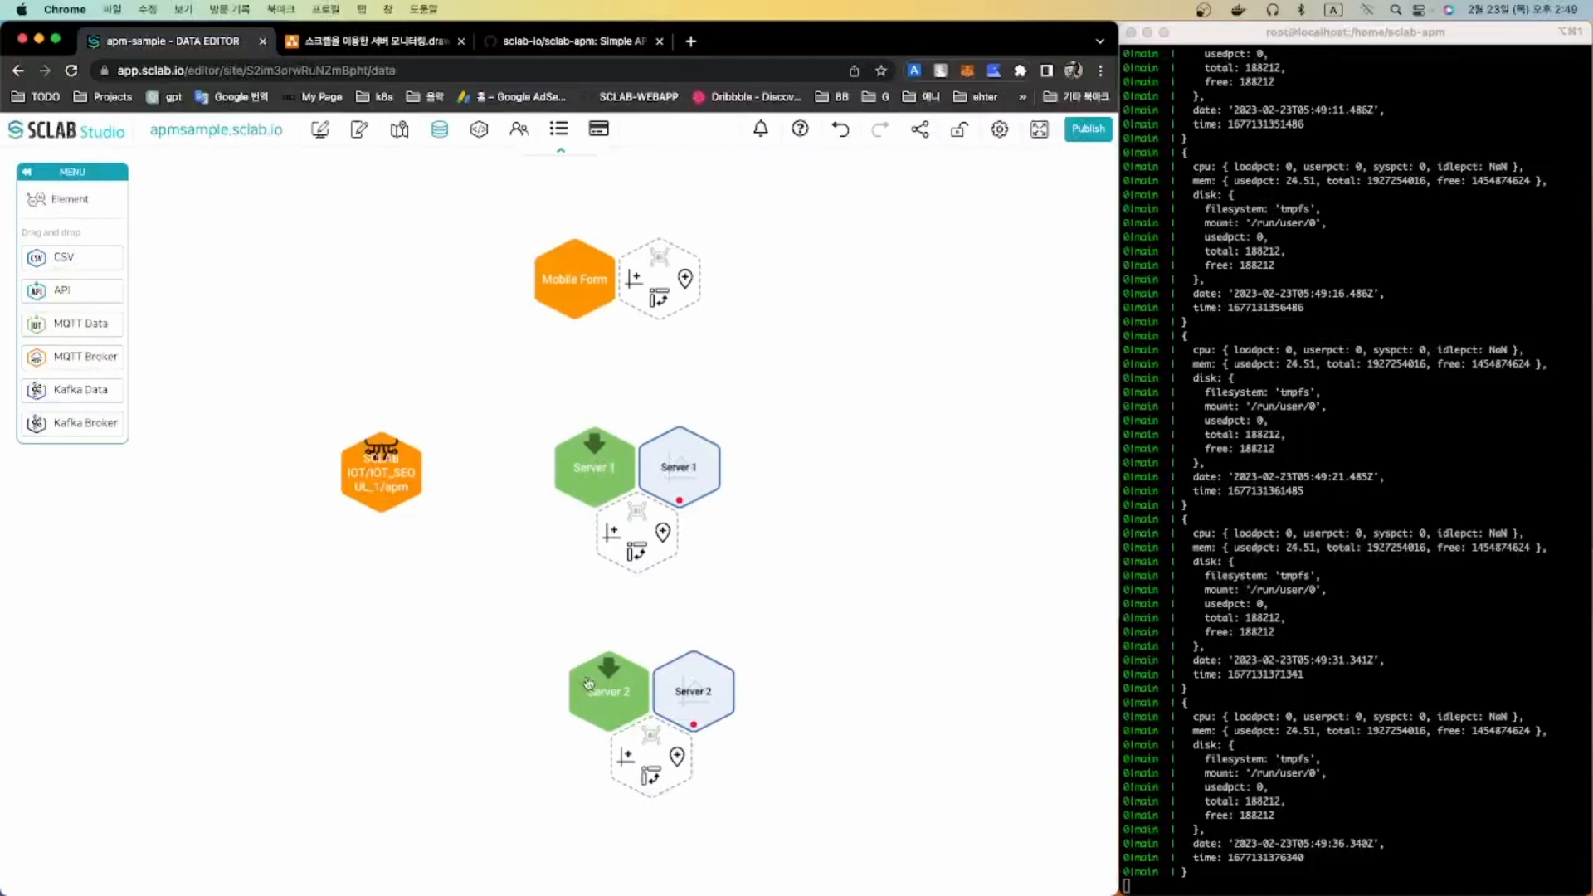
mouse_move(611, 703)
left_click_drag(611, 703, 591, 685)
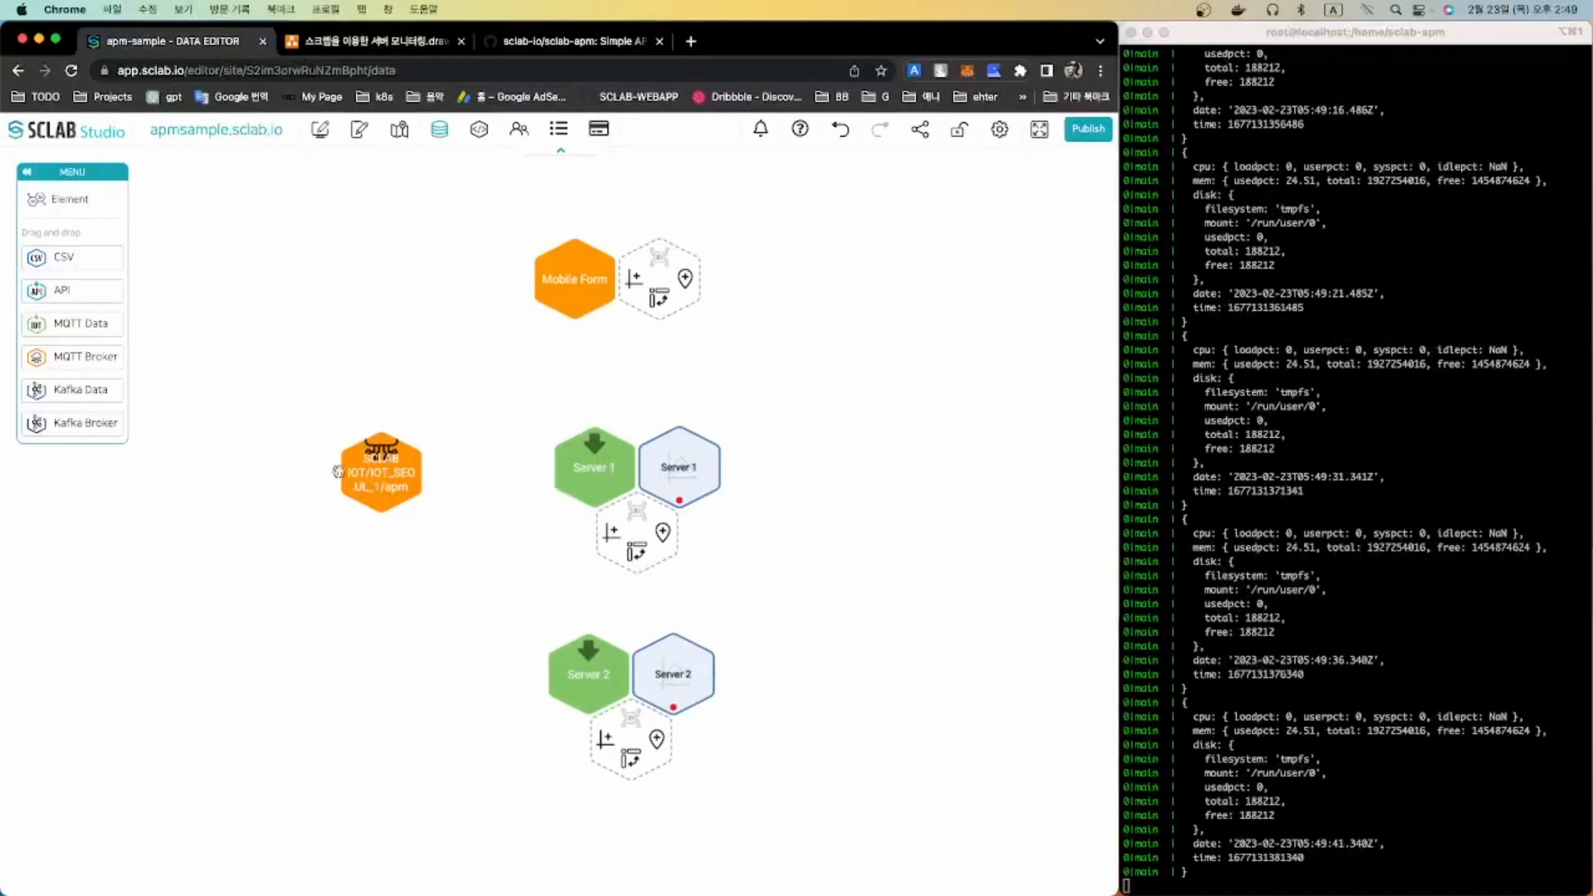
- Place the Server 2 chart in the page's empty layout beside the Server 1 chart
left_click(319, 130)
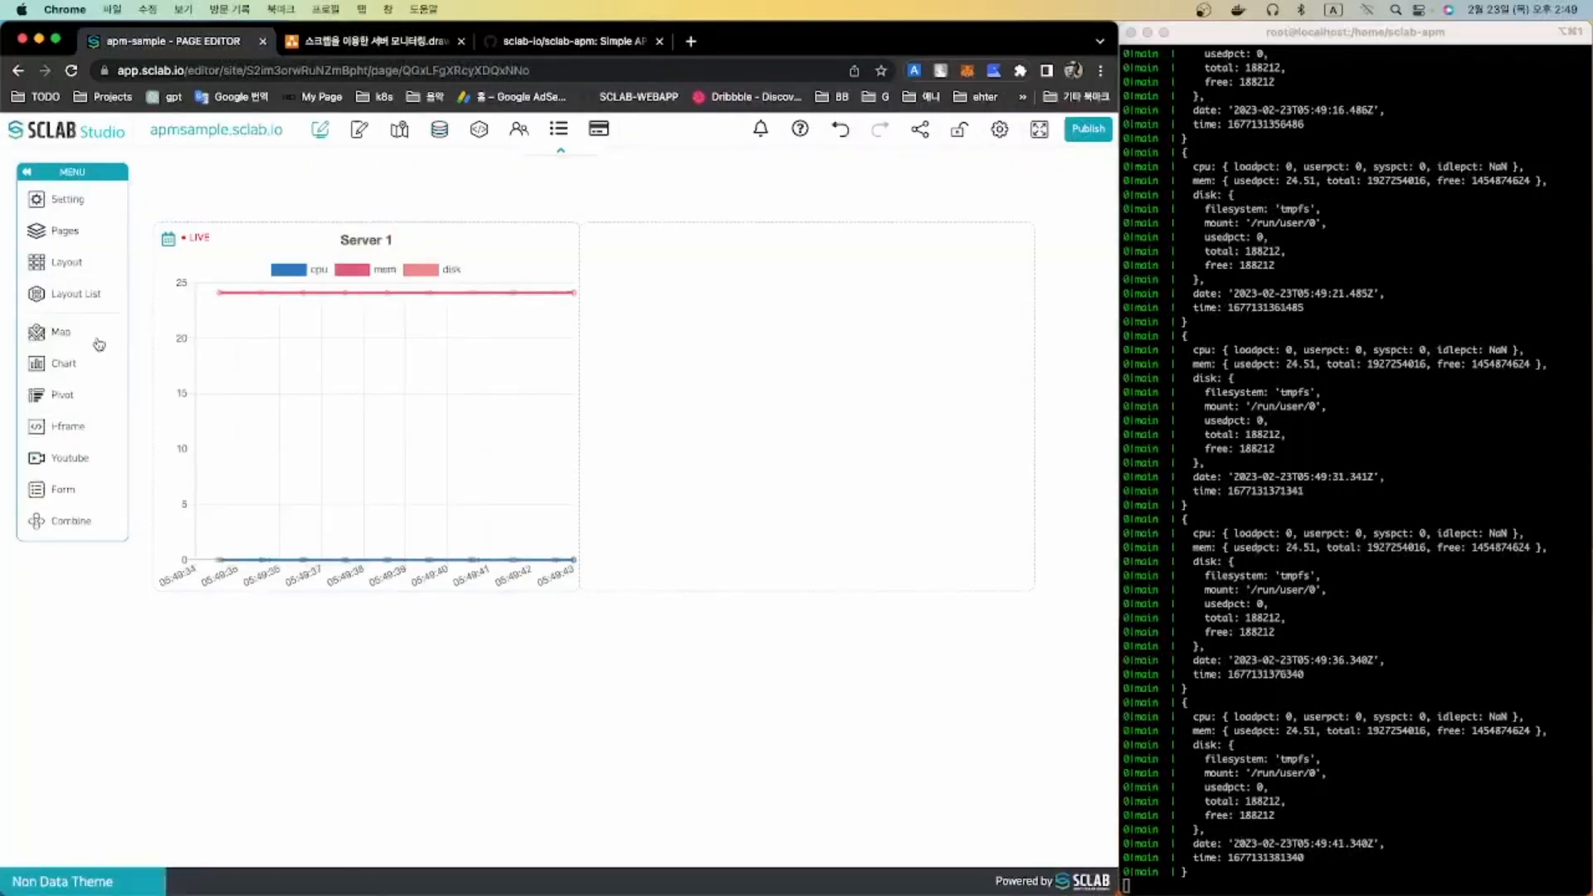
left_click(66, 371)
left_click_drag(234, 221, 781, 379)
left_click(368, 179)
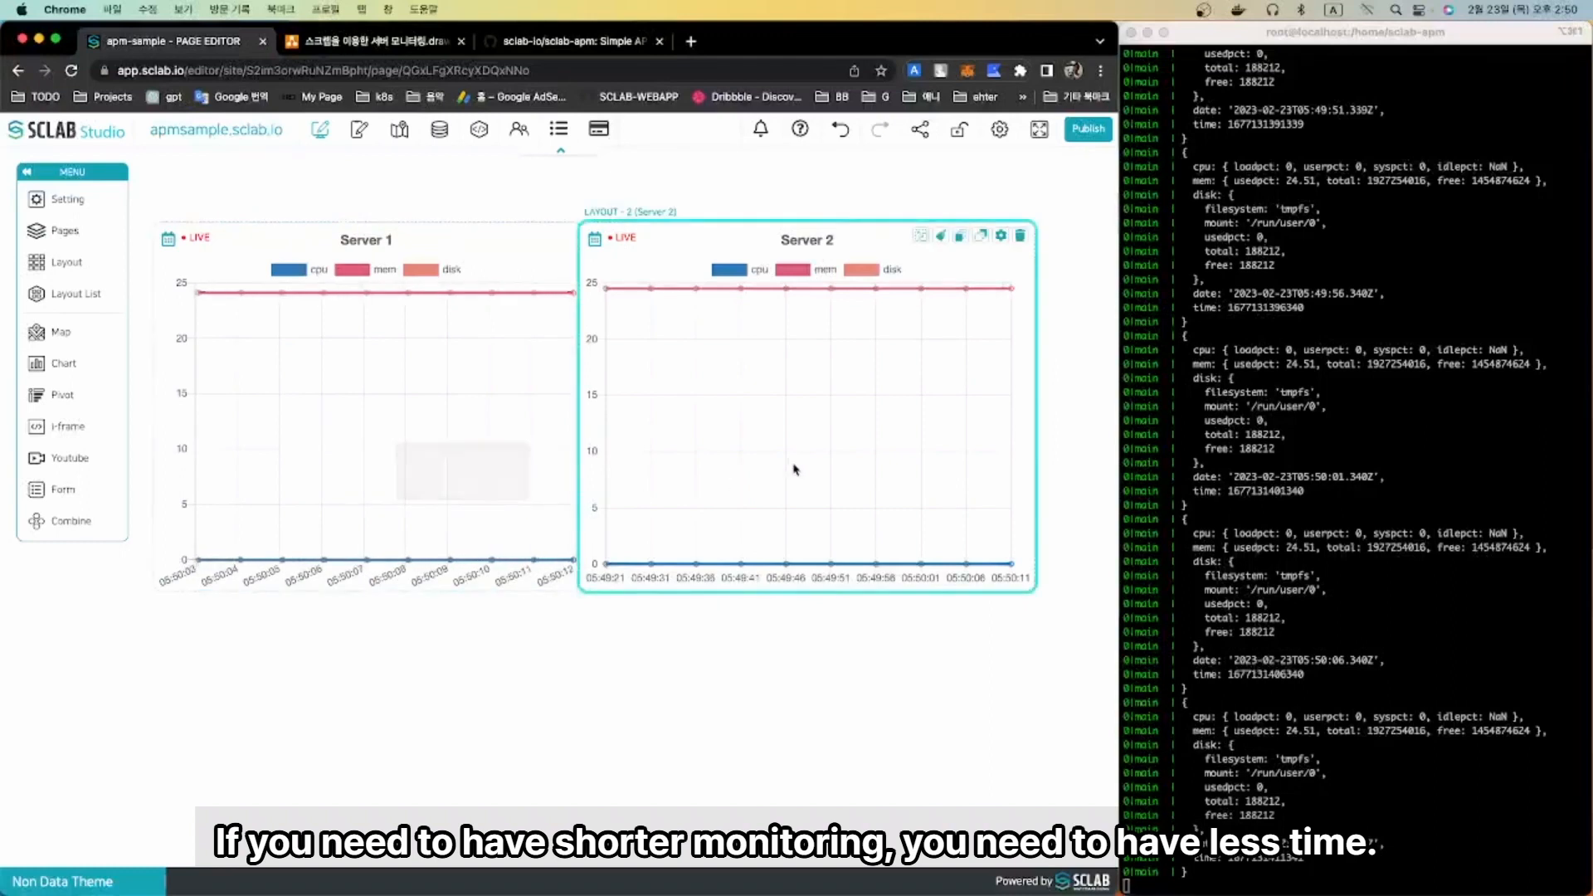
- Switch to the iTerm2 terminal, leave the running log output and stop the monitoring process with ./stop.sh
left_click(1283, 694)
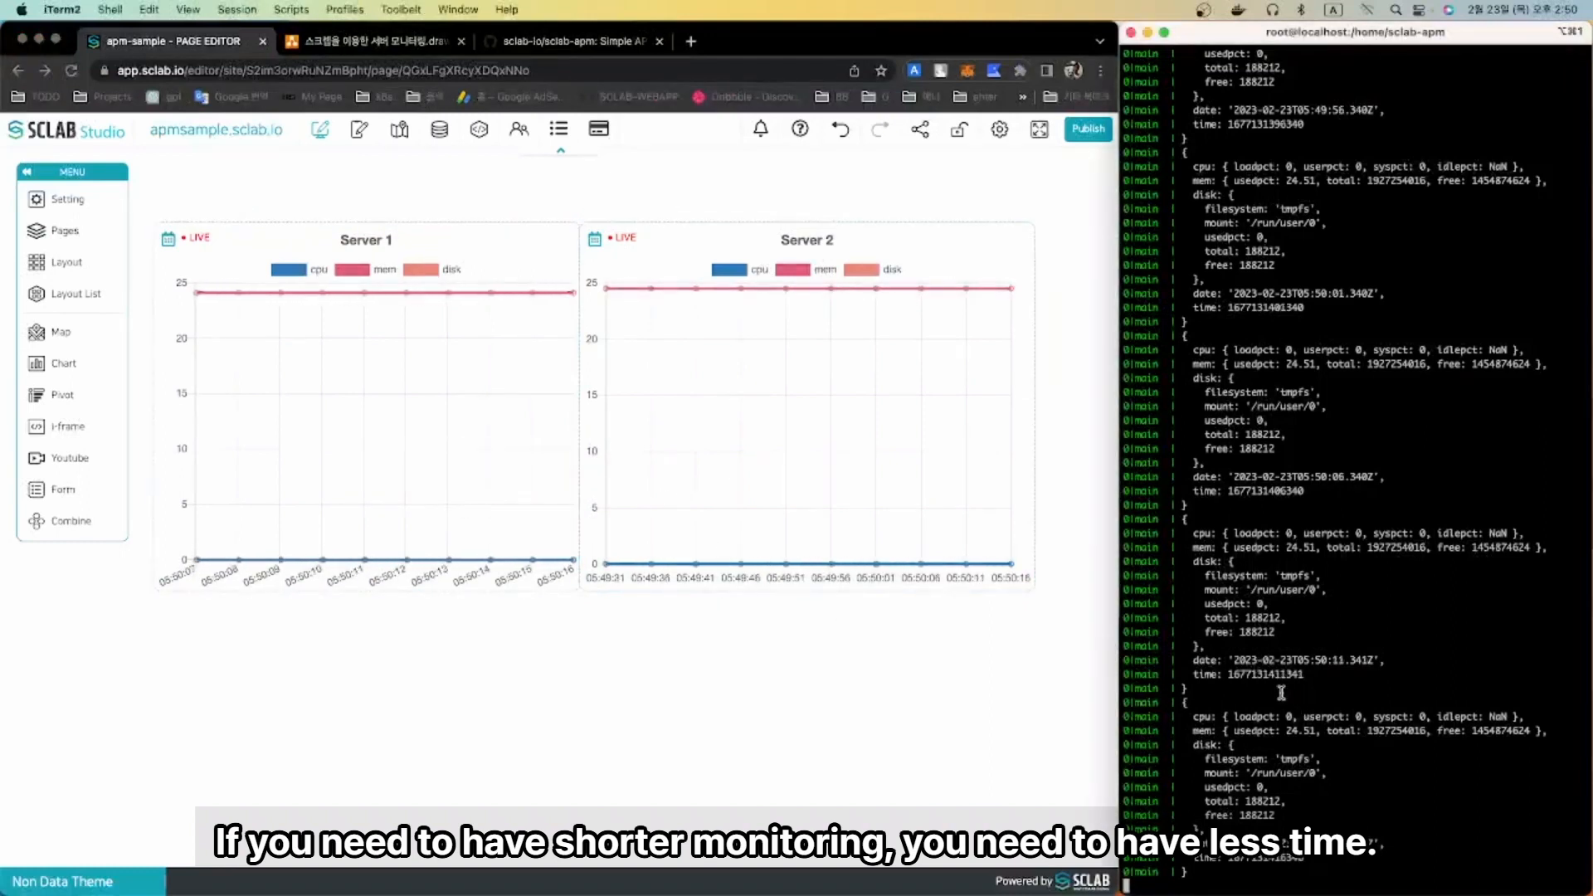
key("ctrl+c")
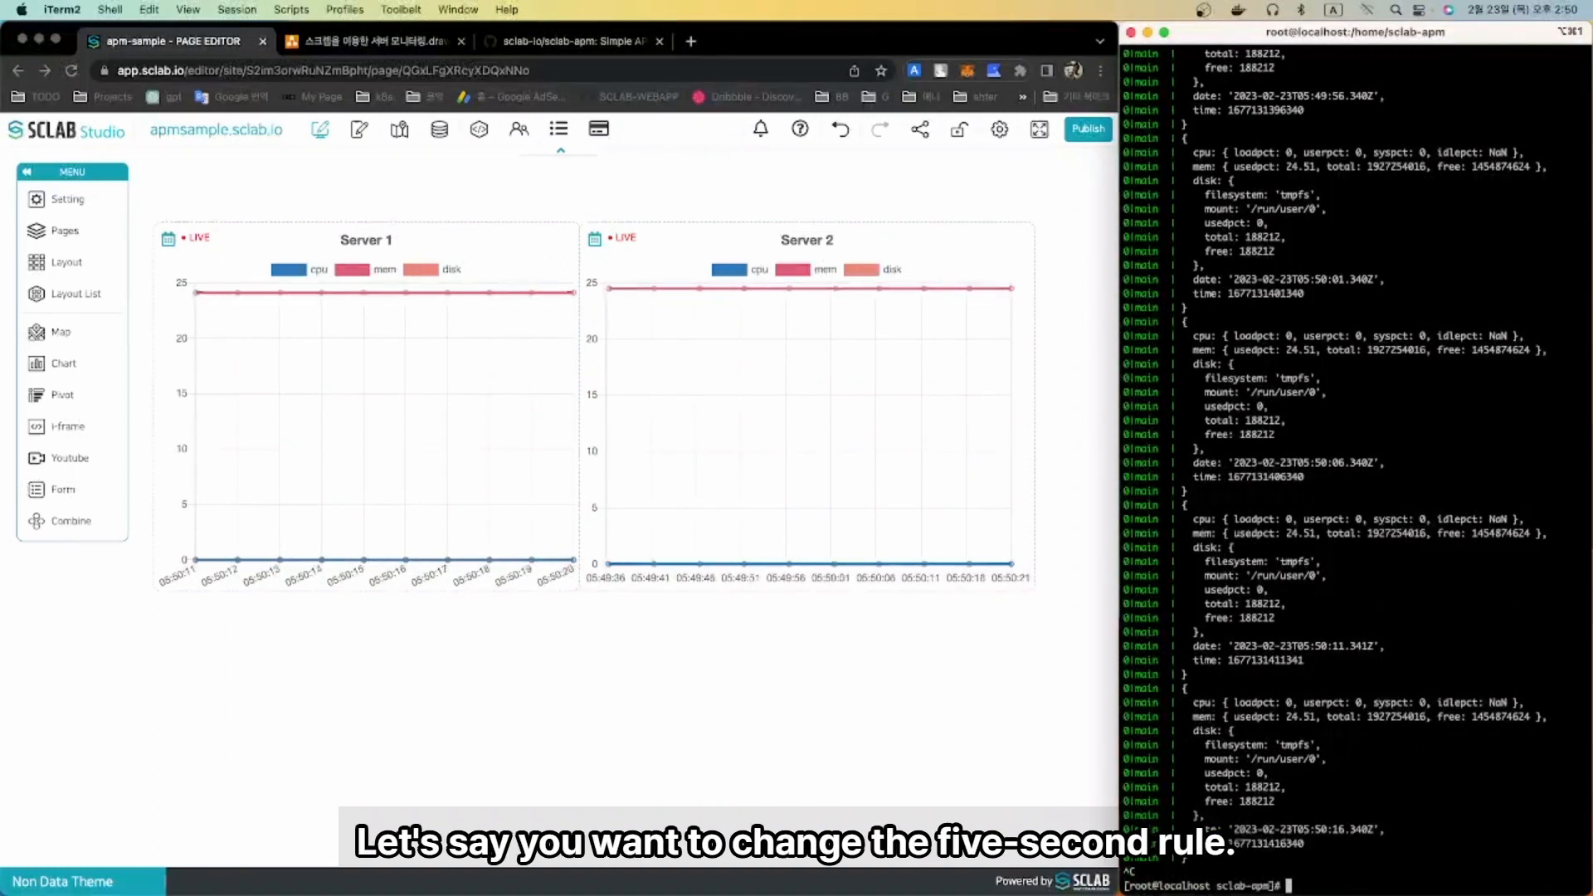
type("./stop.sh")
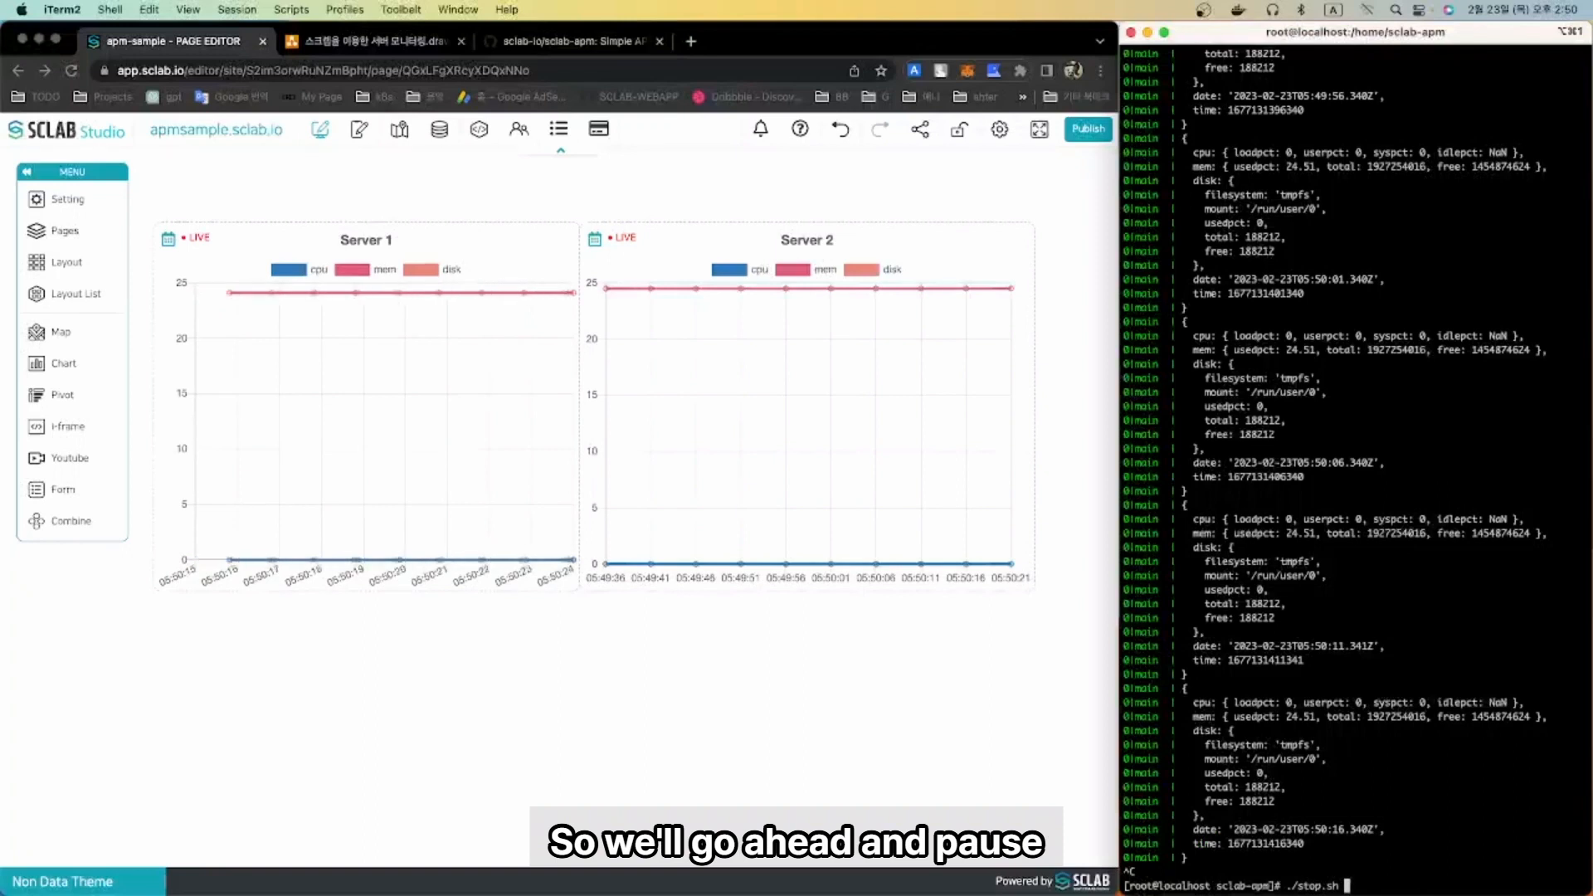
key("Return")
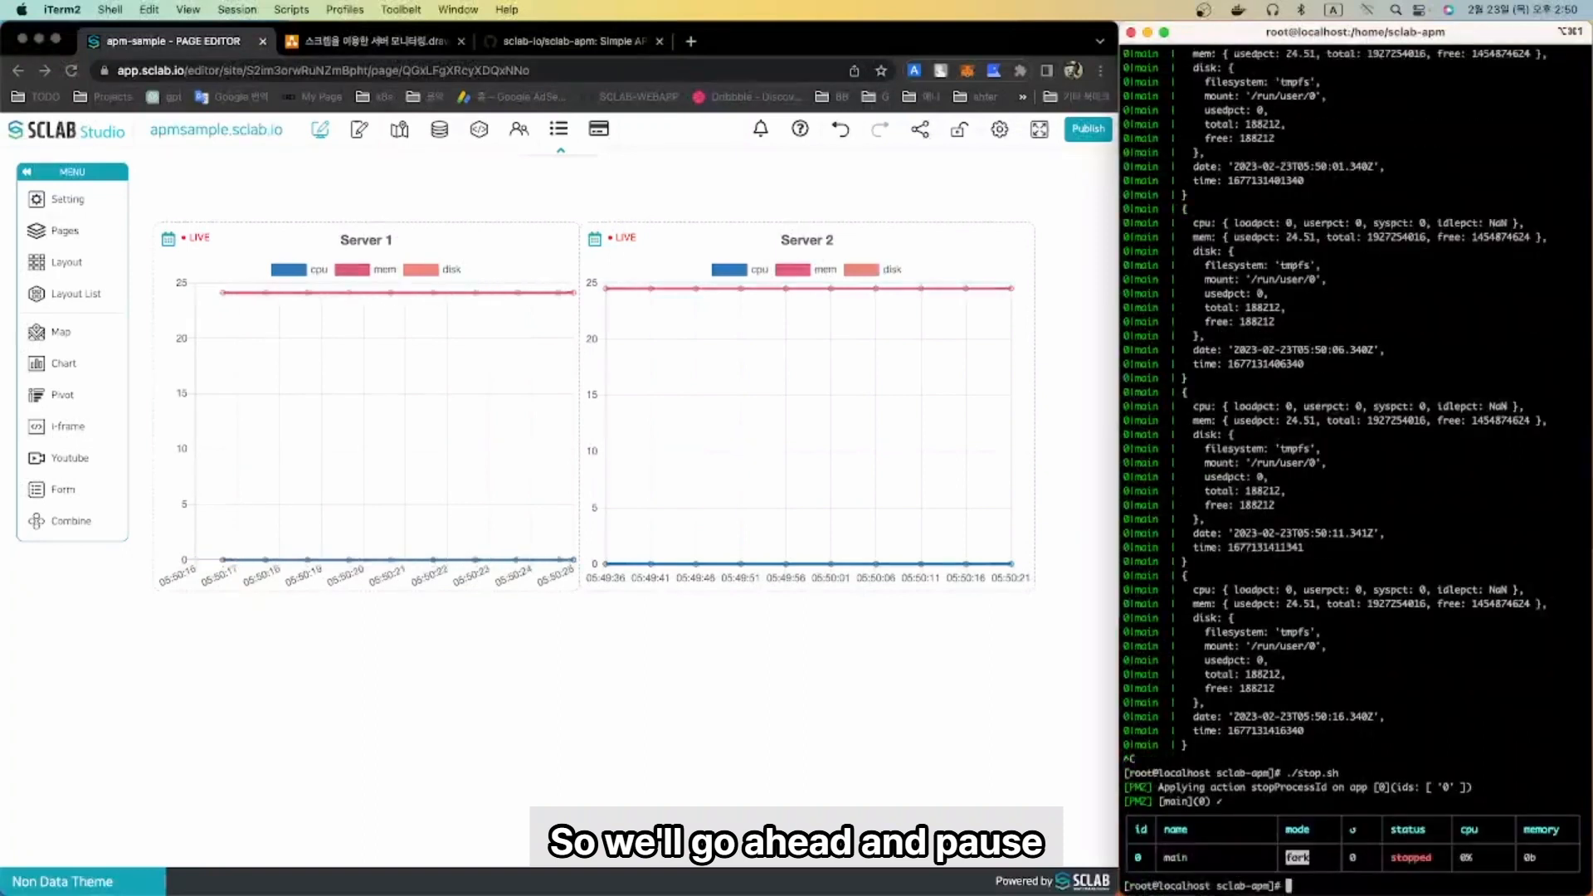
type("nano")
key("BackSpace")
key("BackSpace")
key("BackSpace")
key("BackSpace")
- Open the .env file in vi, set INTERVAL_MS to 1000 and save the file
type("vi .env")
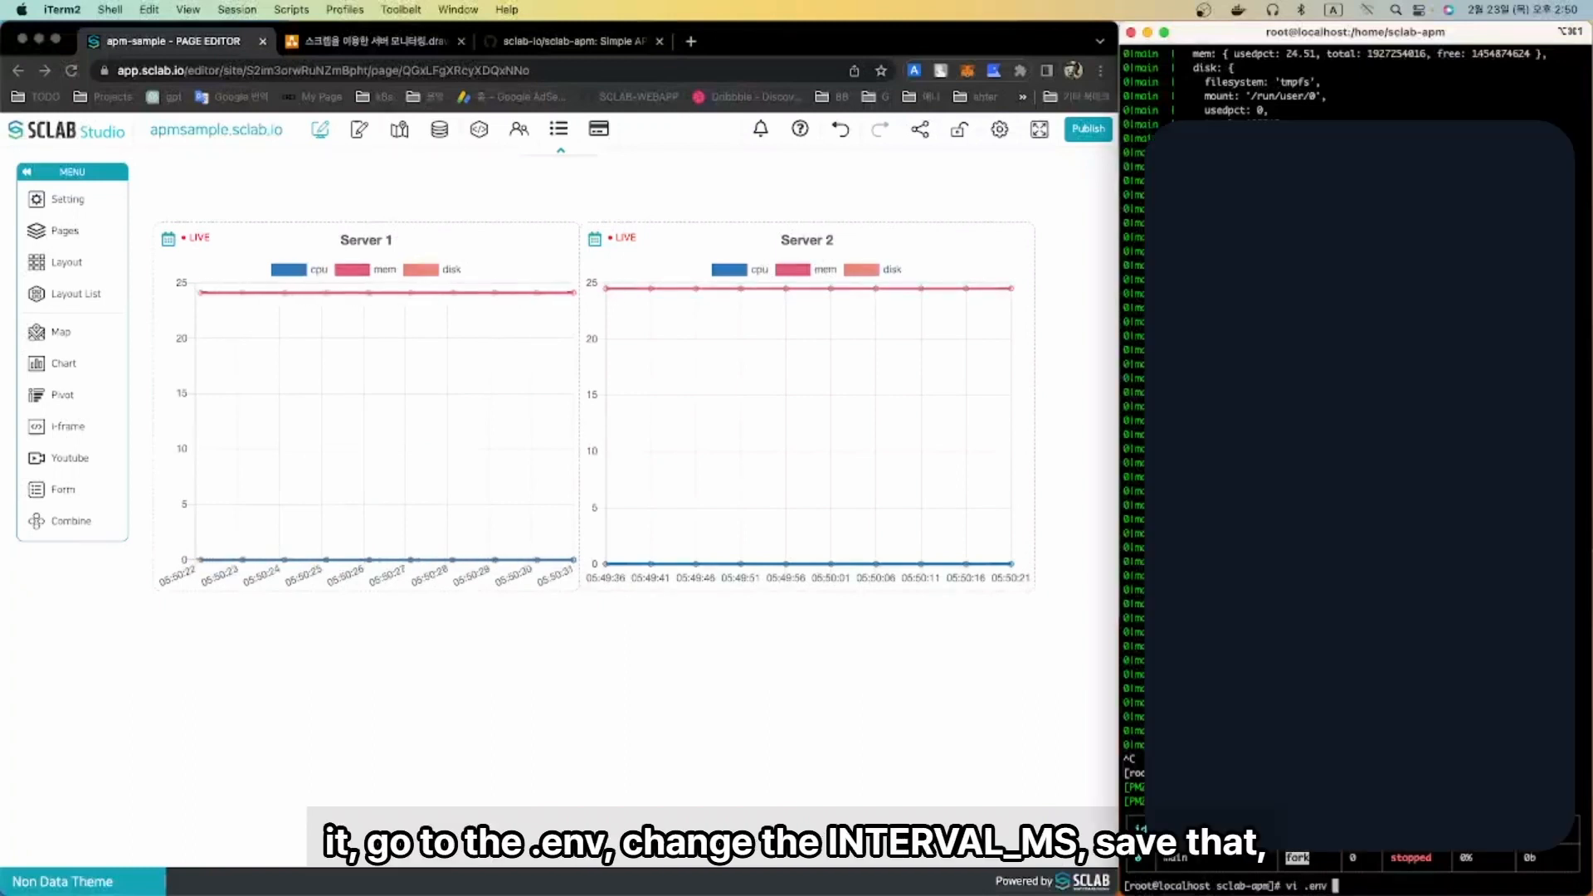
key("Return")
key("l")
key("l")
key("l")
key("l")
key("l")
key("l")
key("l")
key("l")
key("l")
key("l")
key("l")
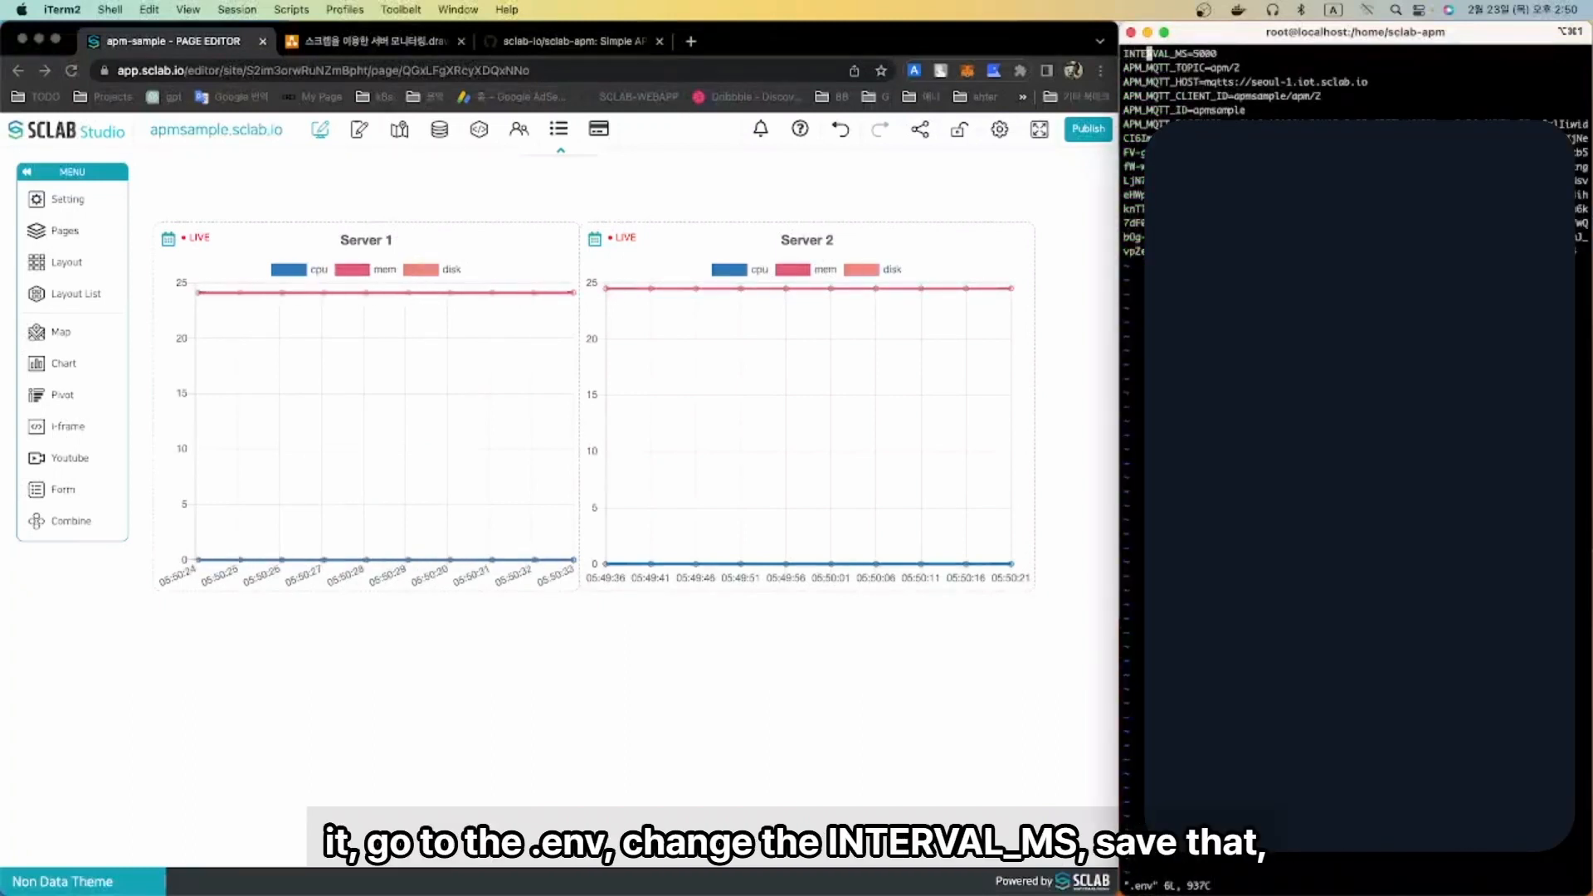
key("l")
key("l")
key("i")
key("BackSpace")
type("1")
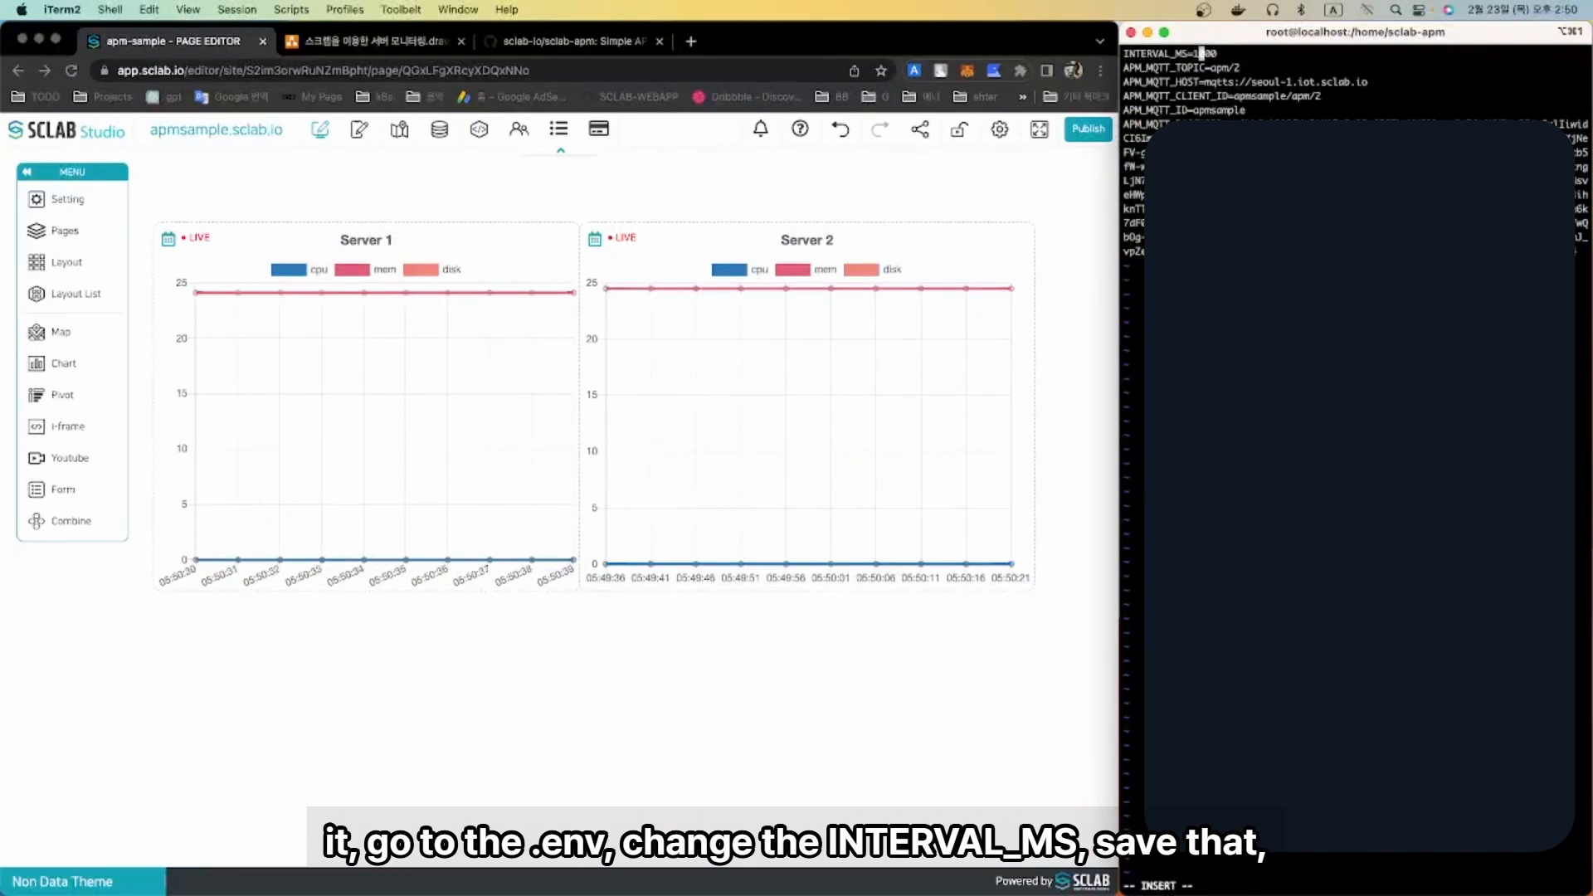
key("Escape")
type(":wq")
key("Return")
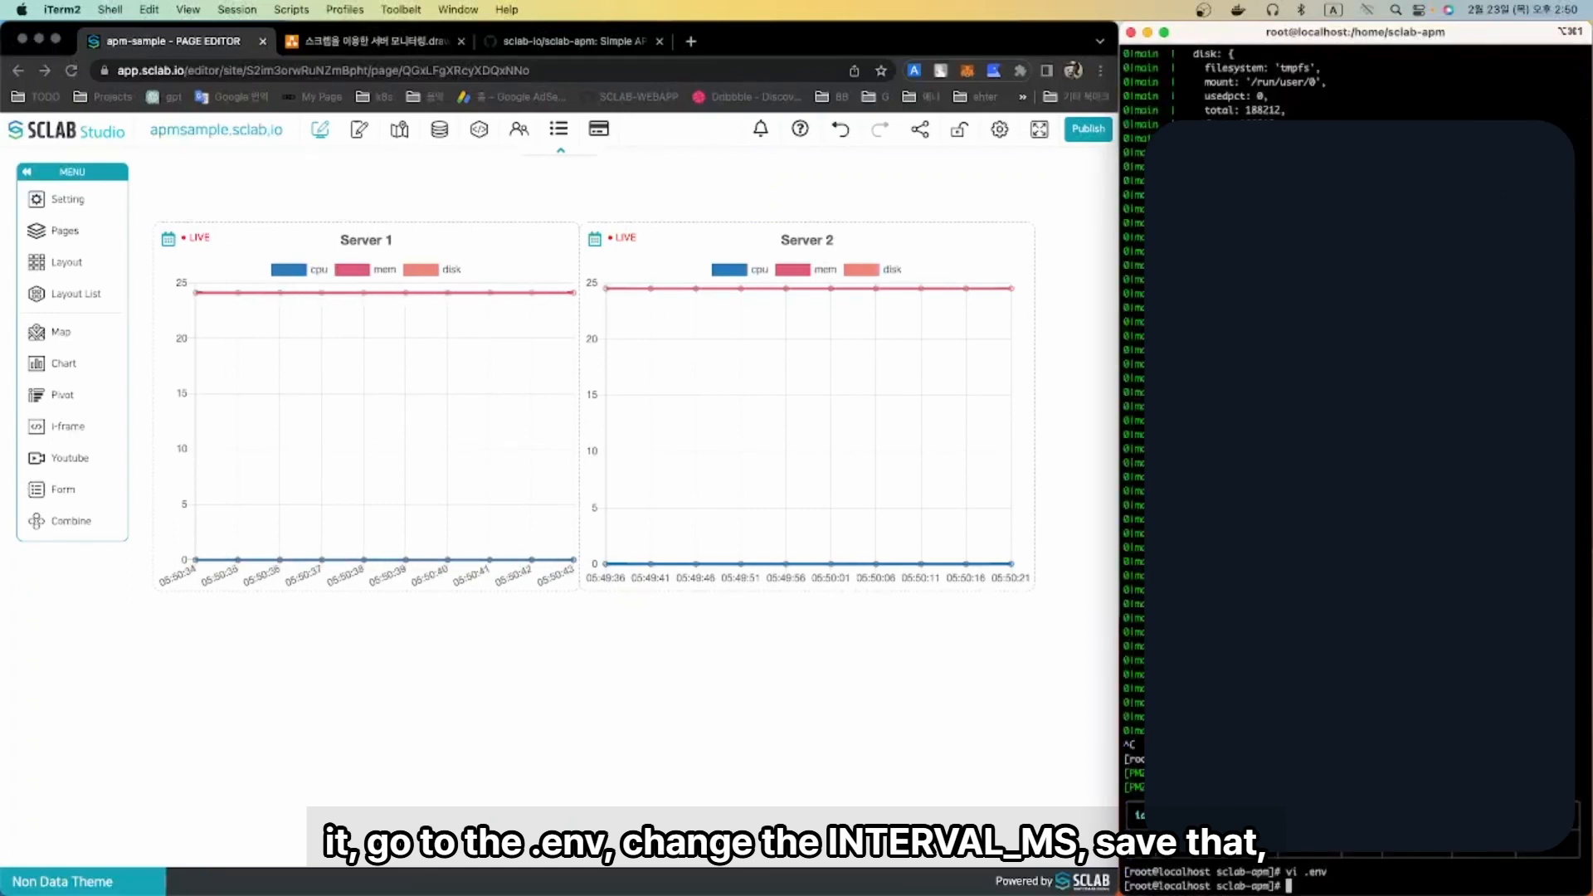
- Start the monitoring process again by running ./run.sh
type("./star")
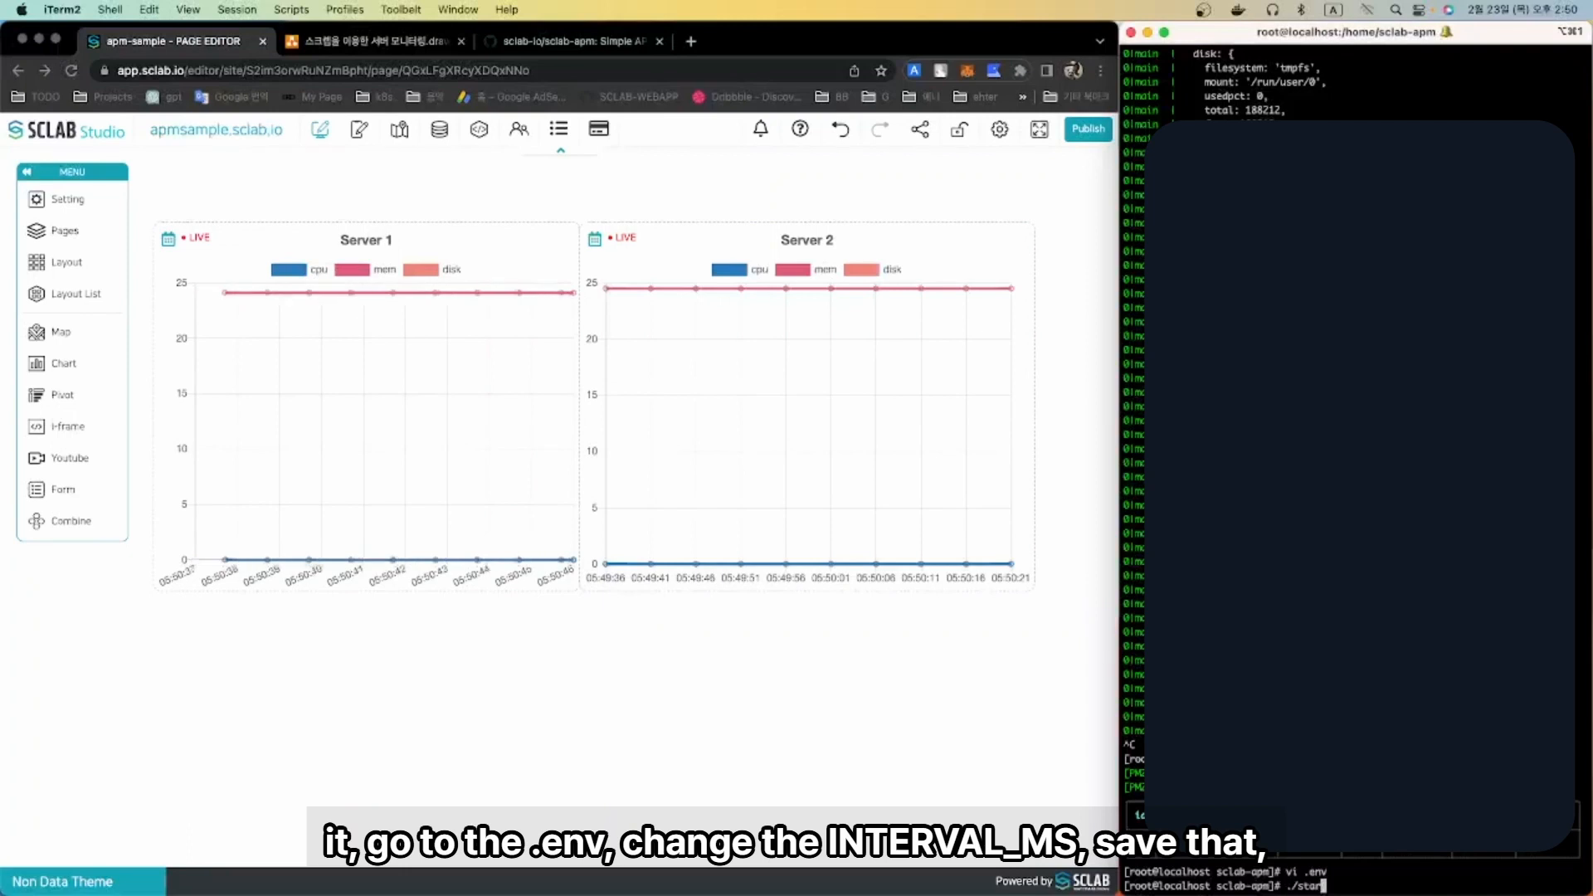
key("BackSpace")
key("BackSpace")
key("BackSpace")
key("BackSpace")
type("run.sh")
key("Return")
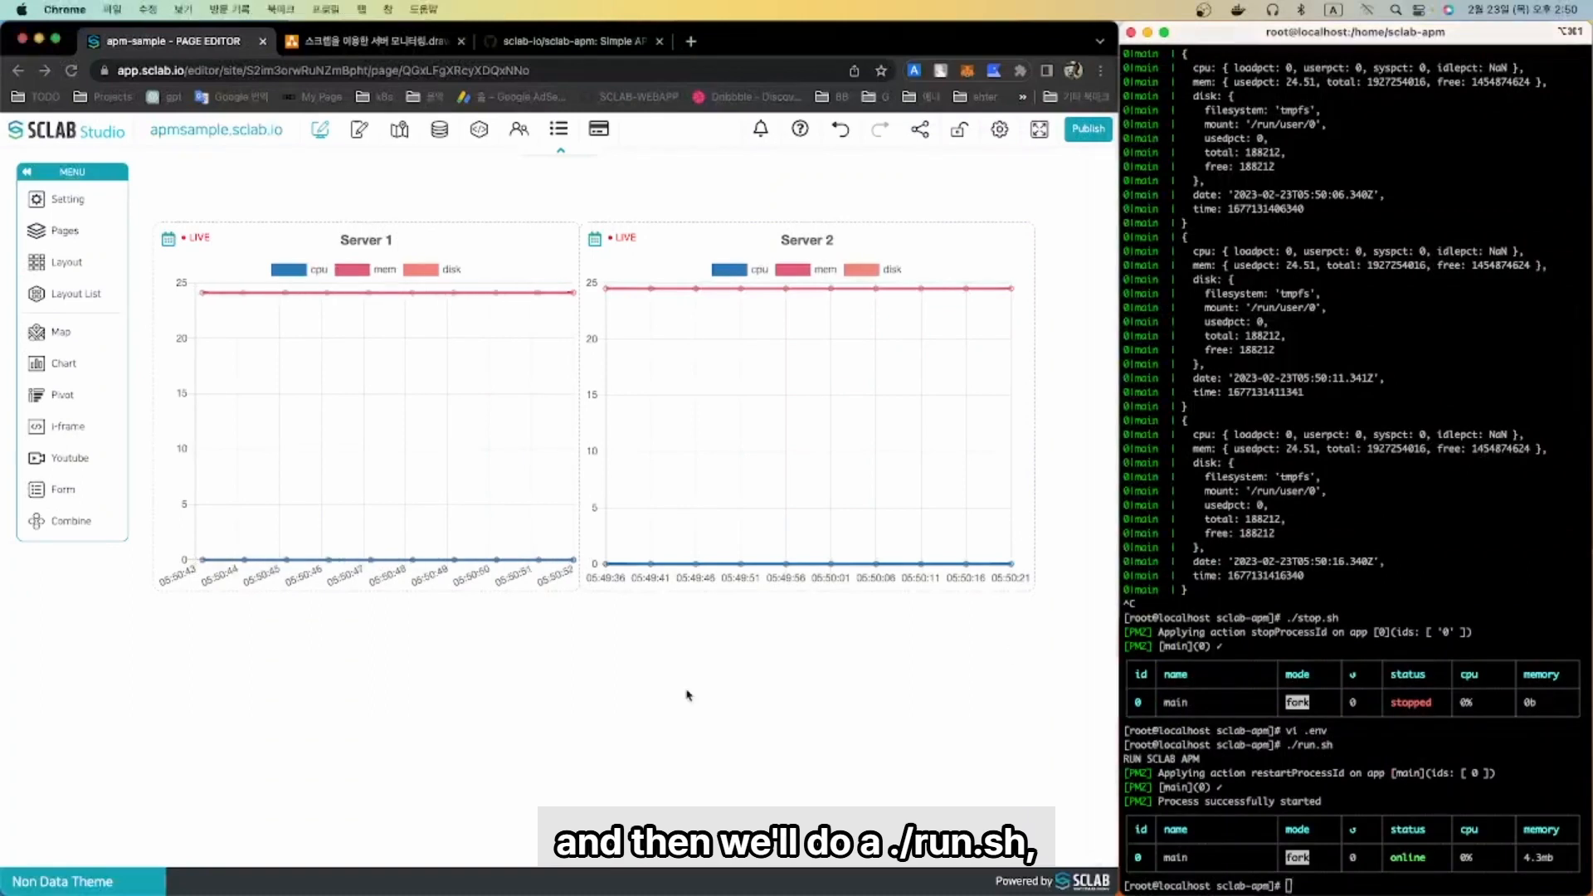
- Follow the monitoring output with ./logs.sh, then end the log view and return to the dashboard in Chrome
type("./logs.sh")
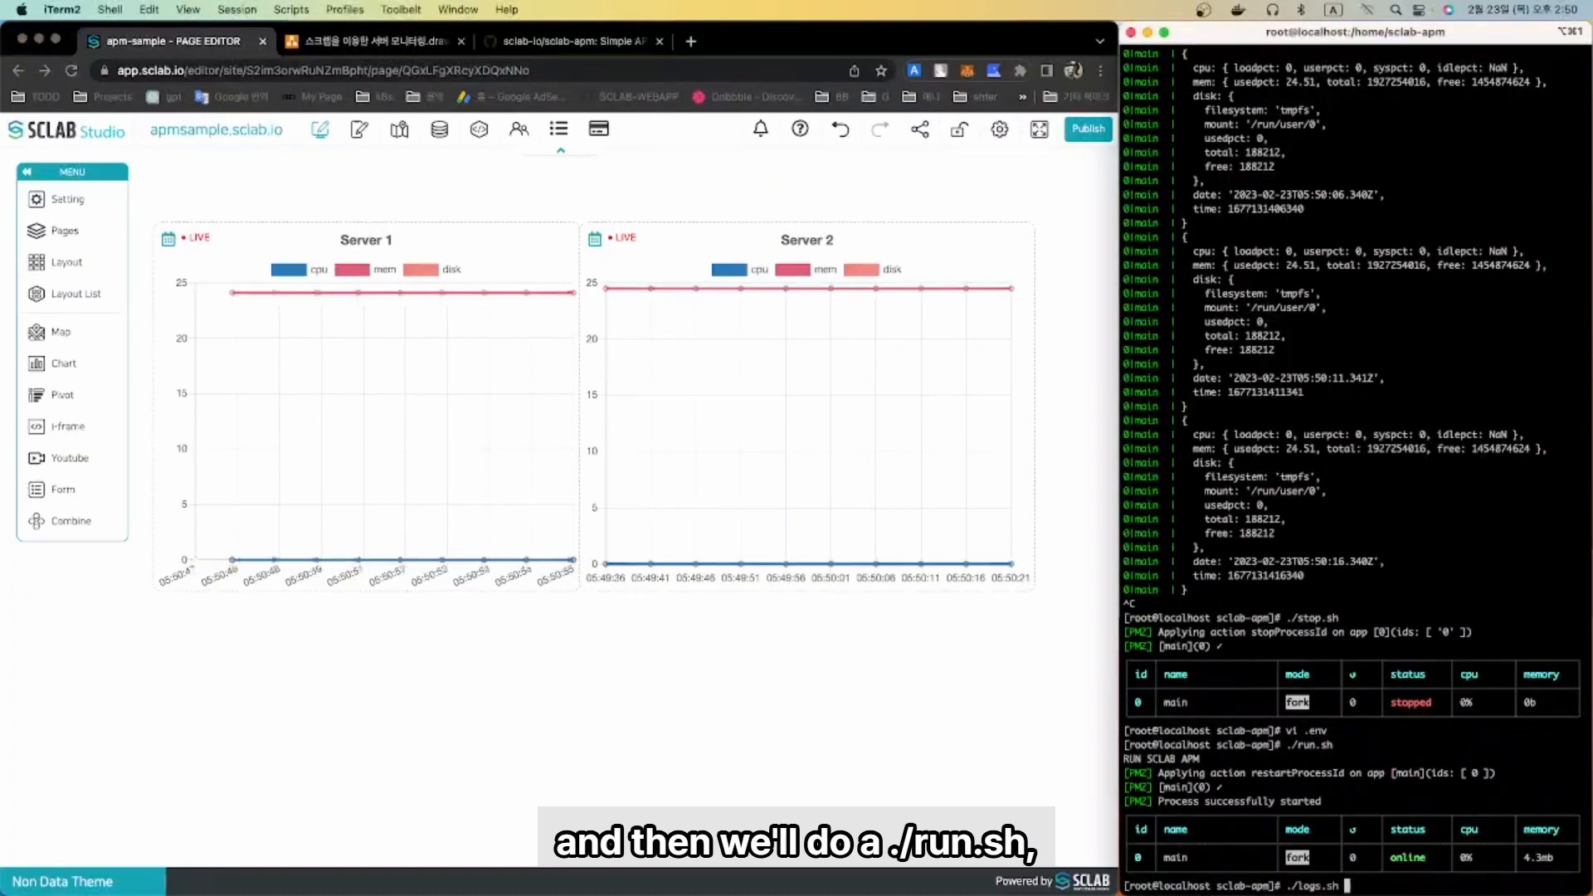
key("Return")
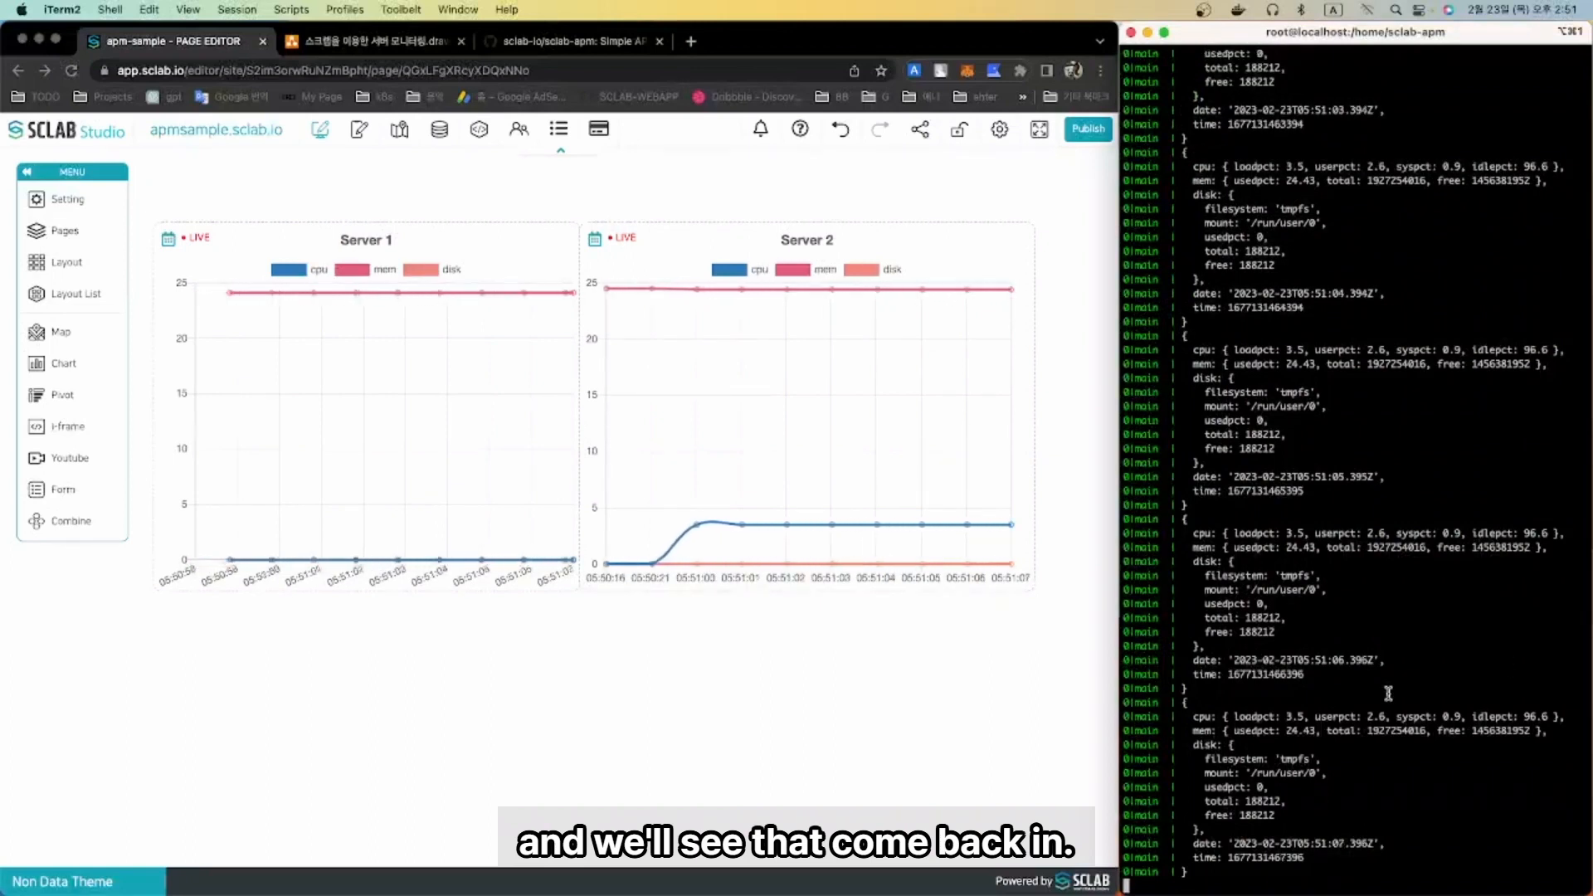
key("ctrl+c")
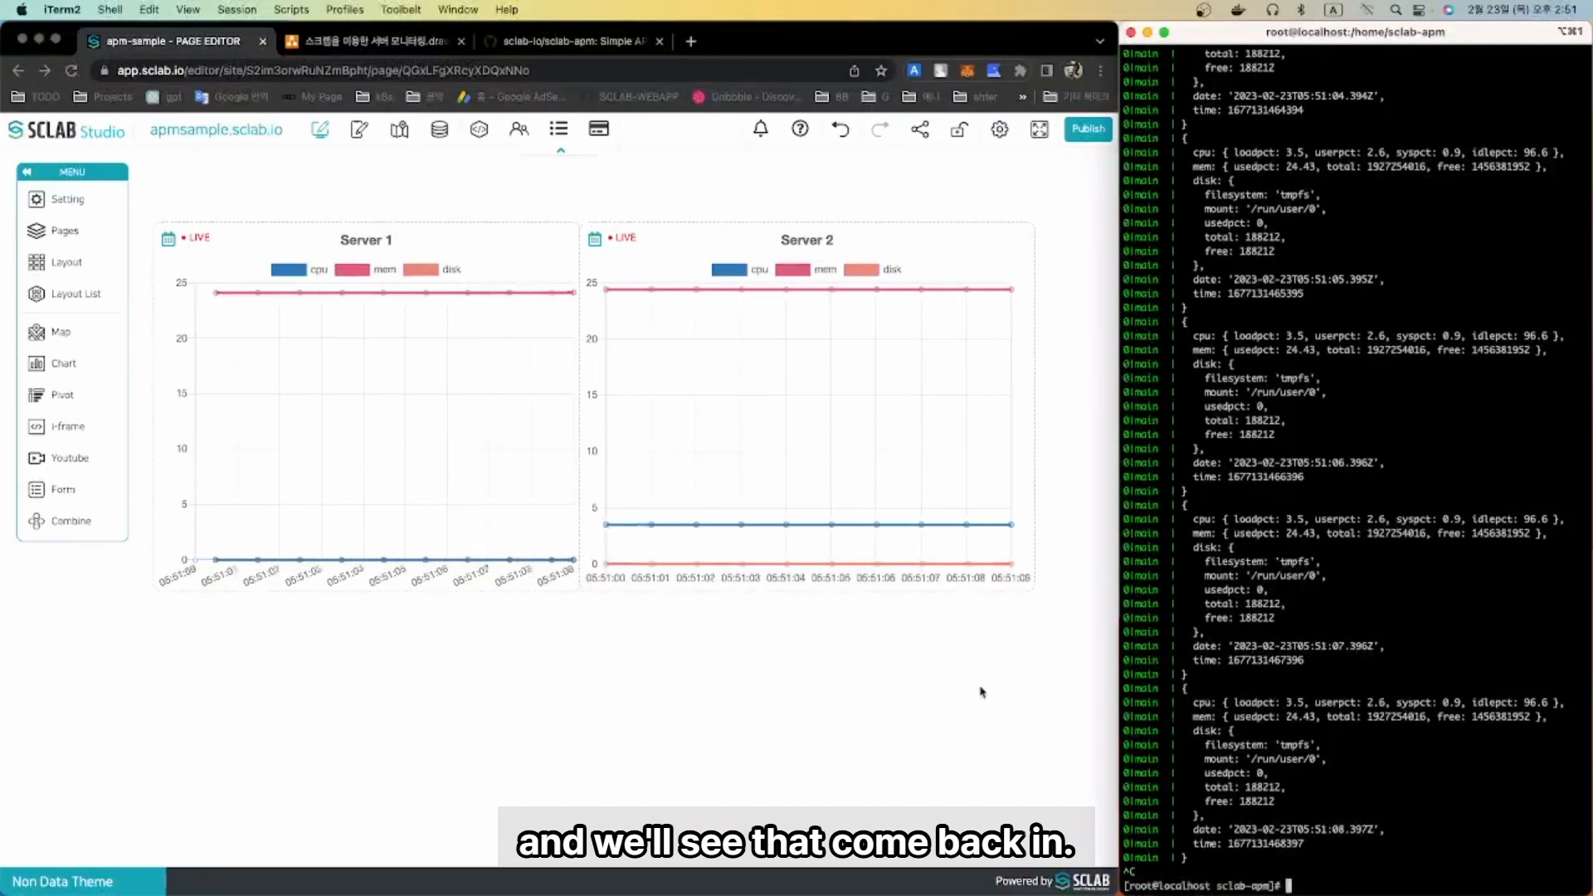
left_click(650, 697)
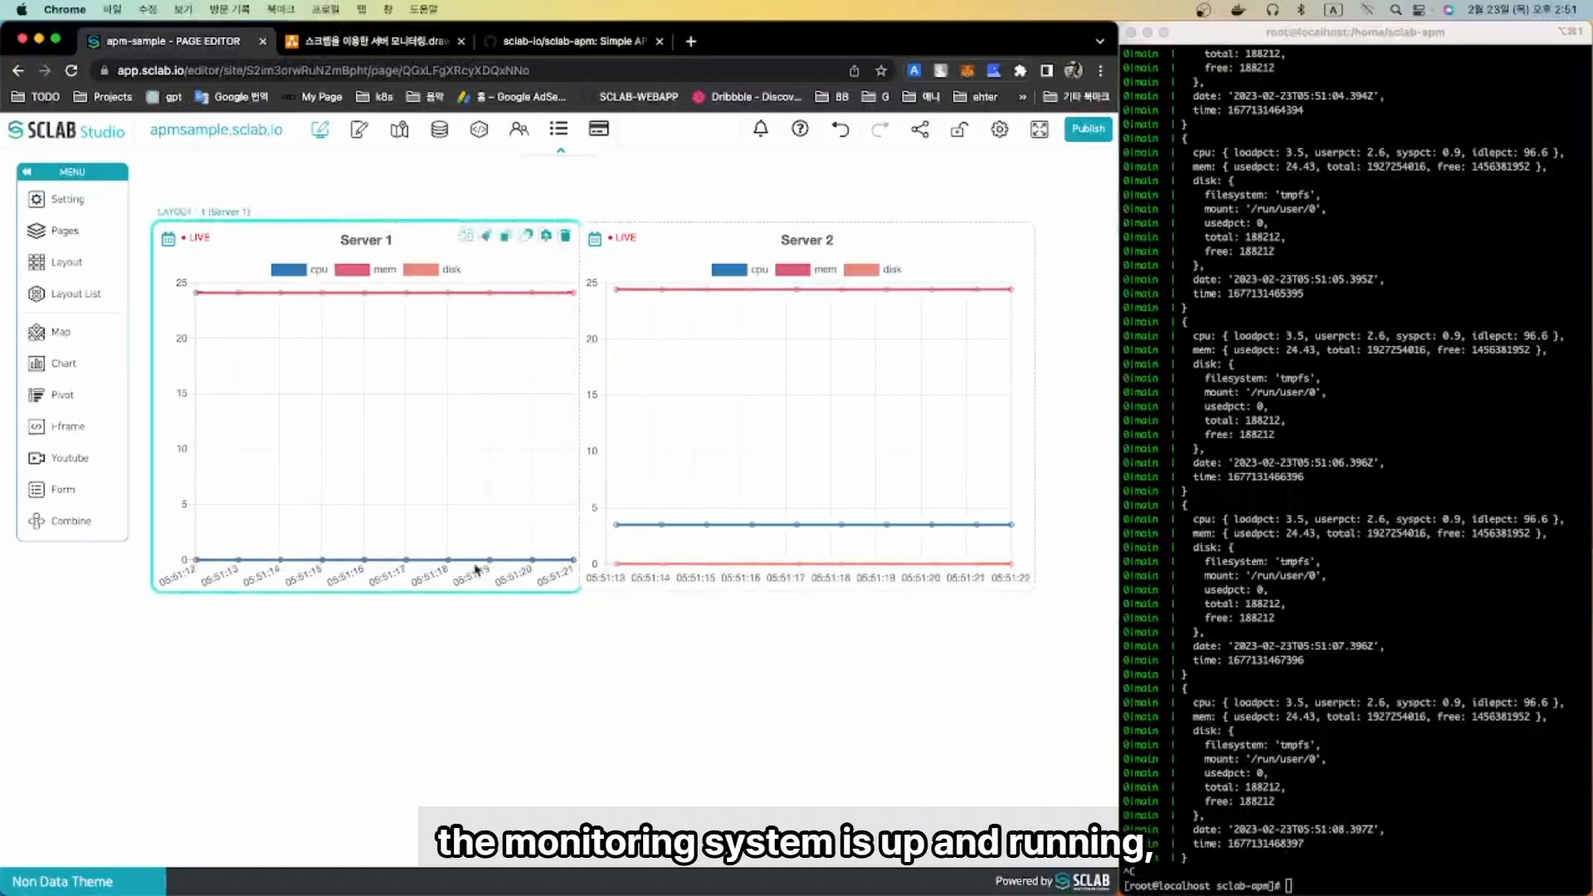
- Run yum update in the iTerm2 terminal, accept the package installation and return to the dashboard in Chrome
left_click(1228, 729)
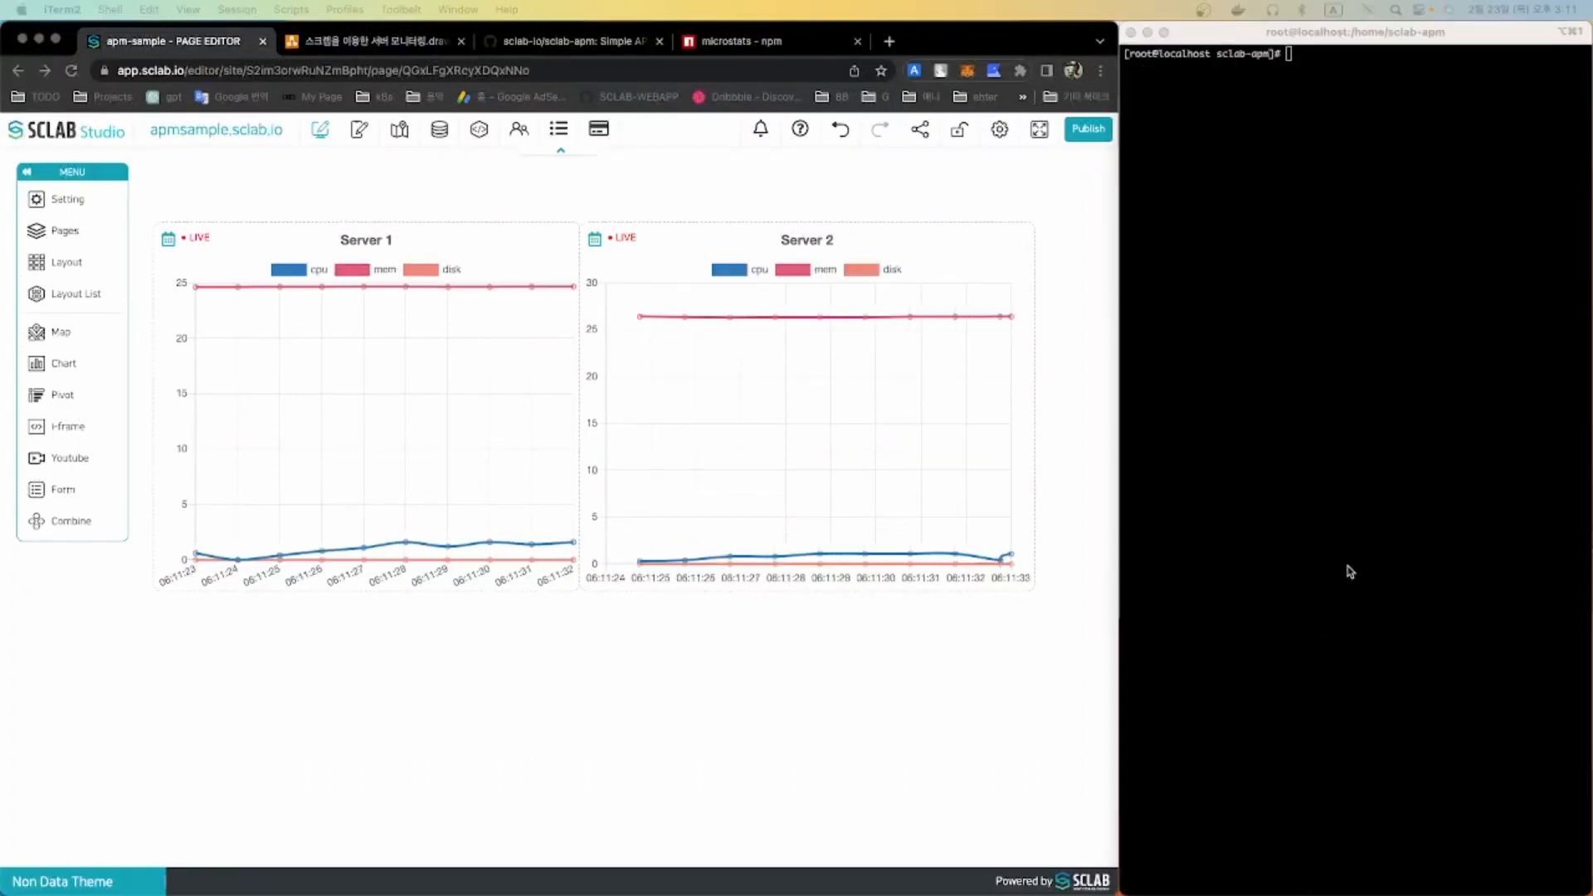
left_click(1322, 561)
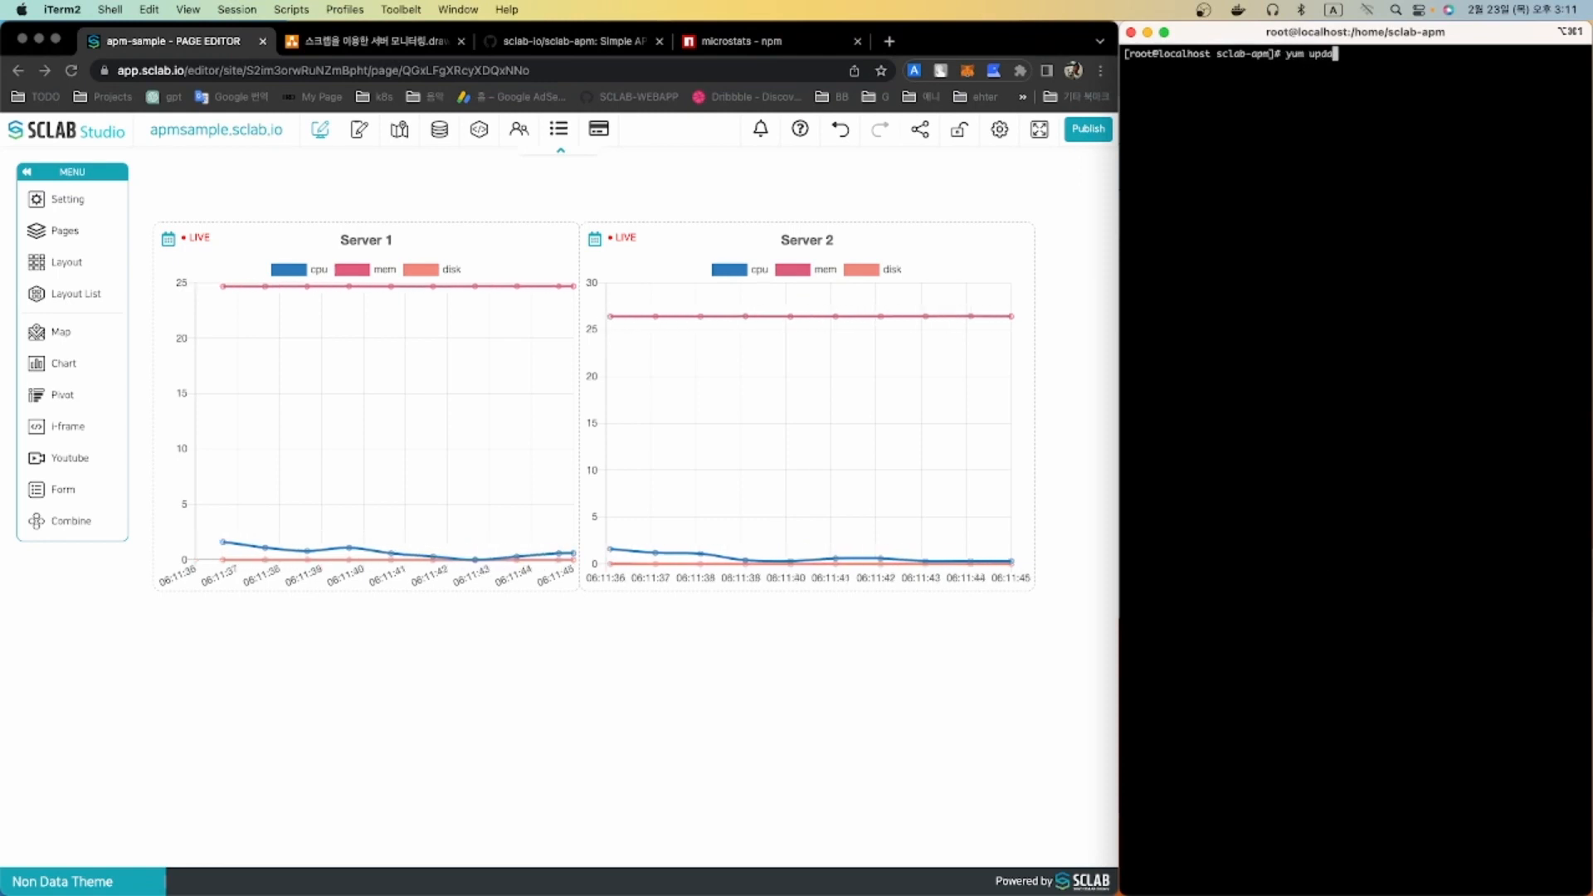
key("Return")
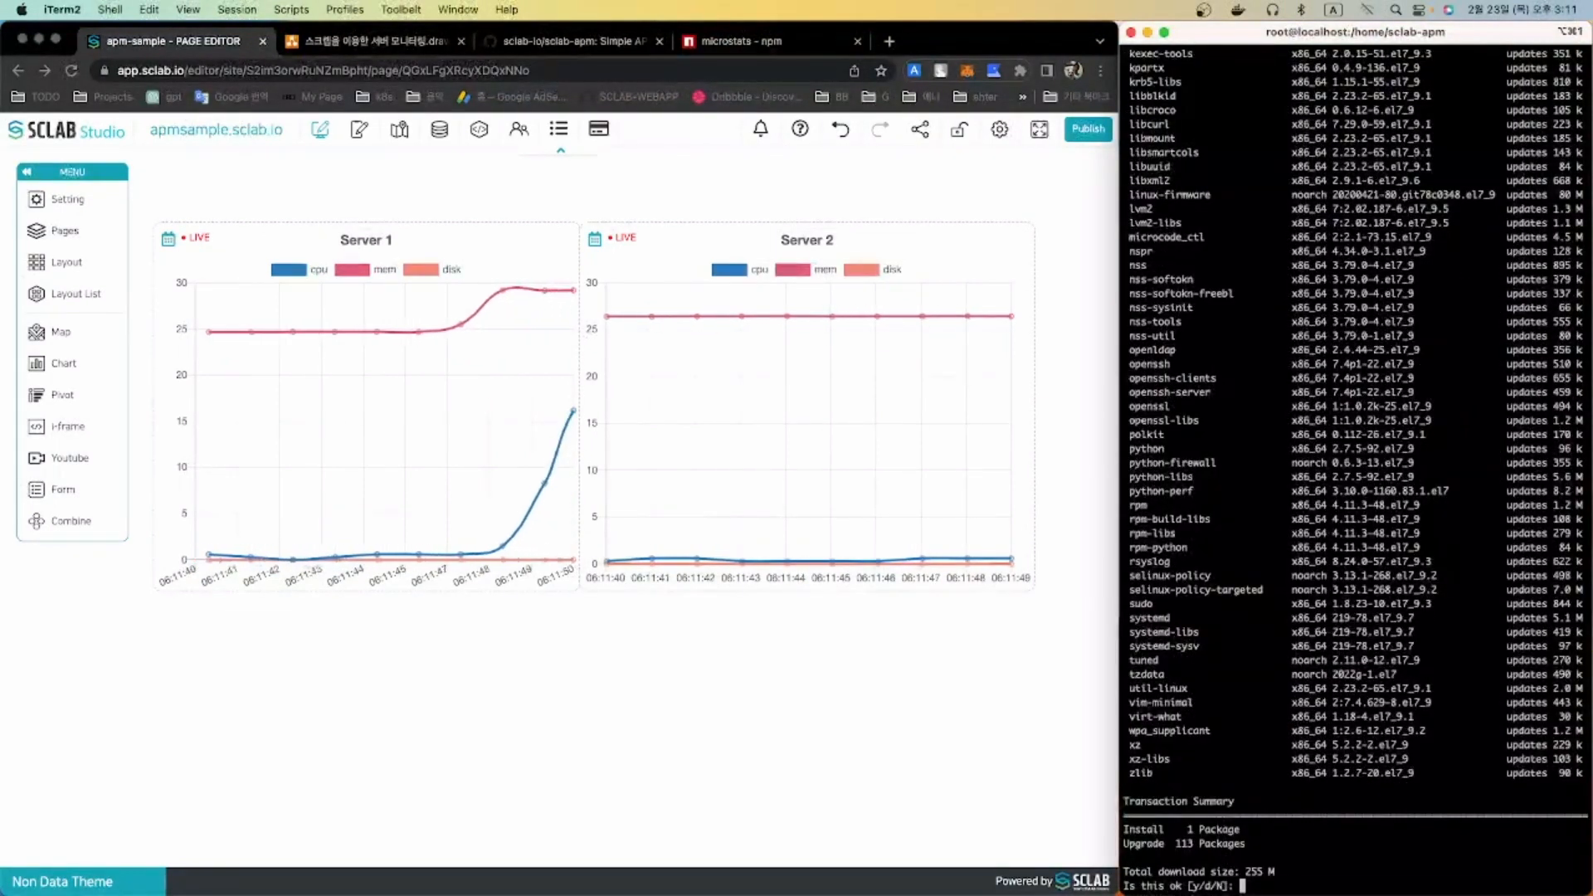
key("Return")
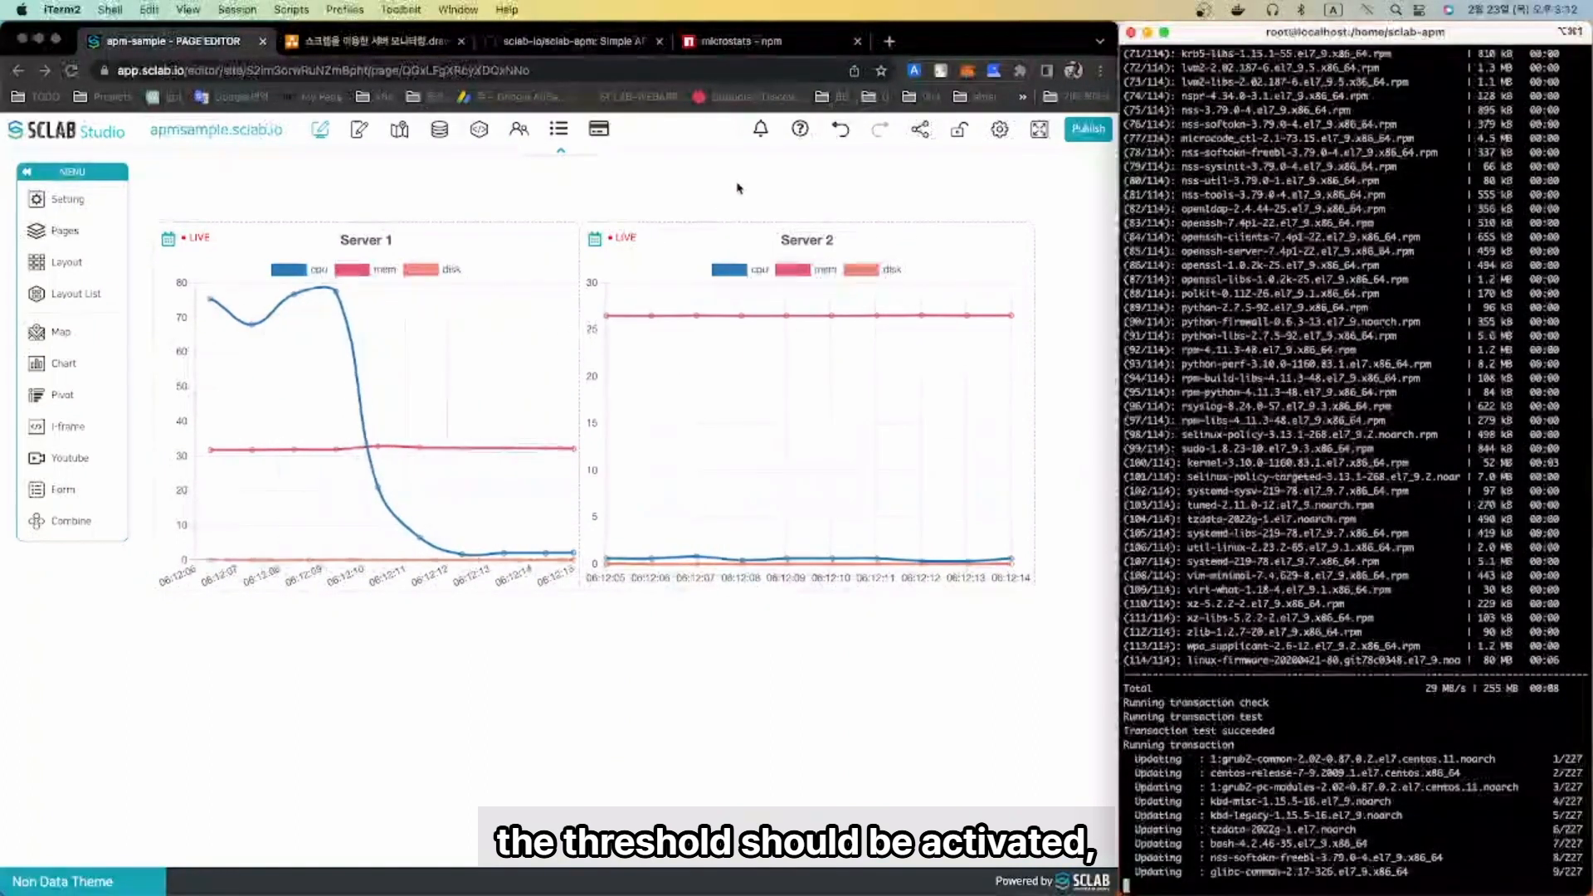
left_click(745, 187)
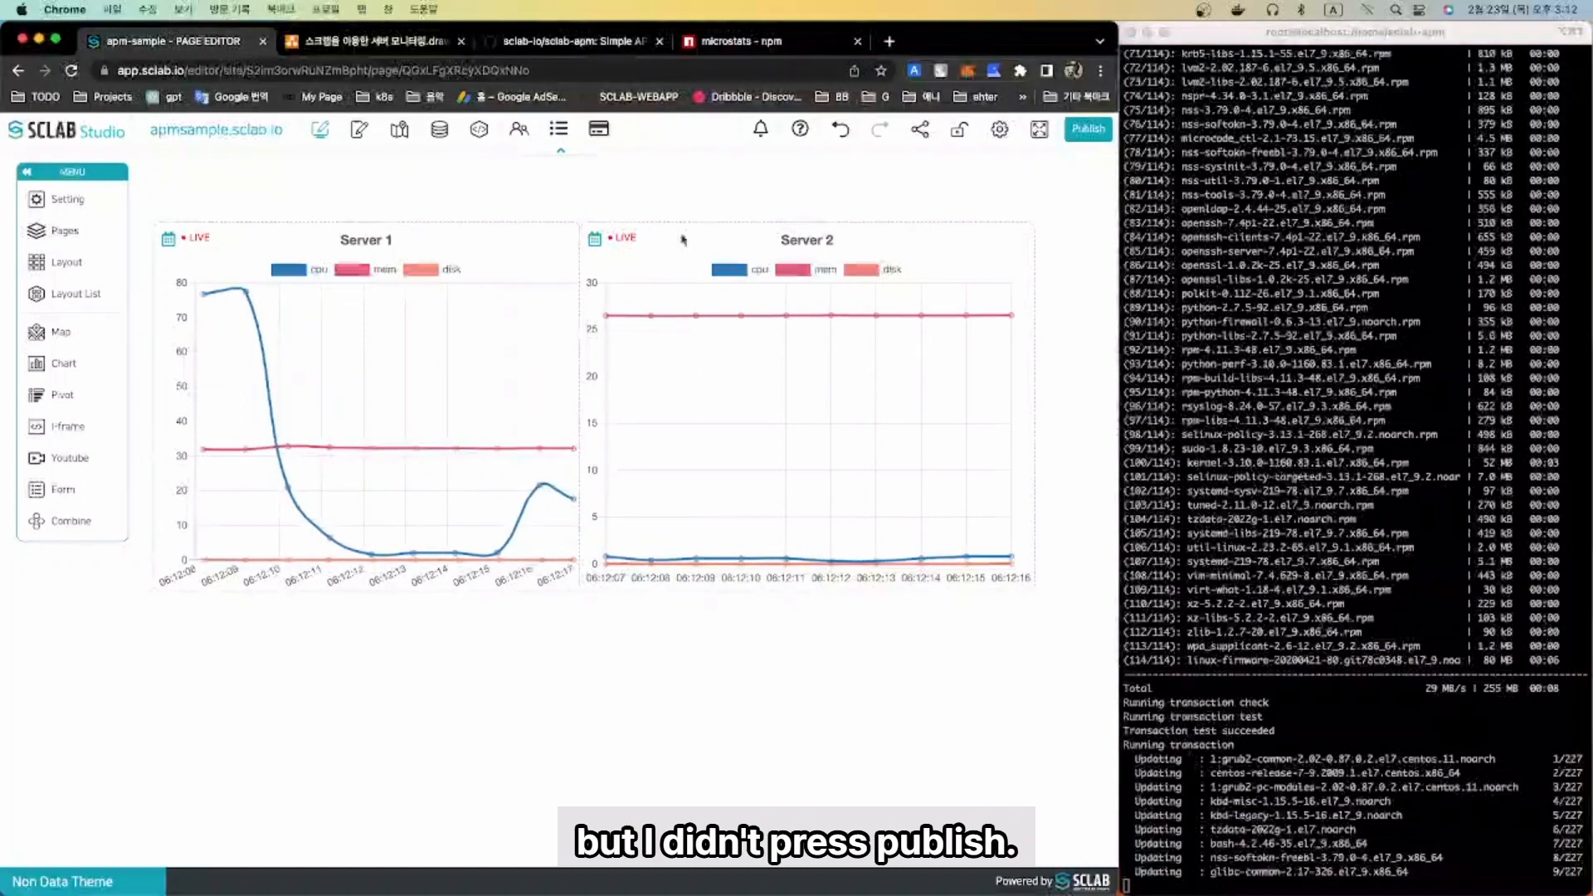
- Publish the dashboard, check the alarm history list and close it
left_click(712, 267)
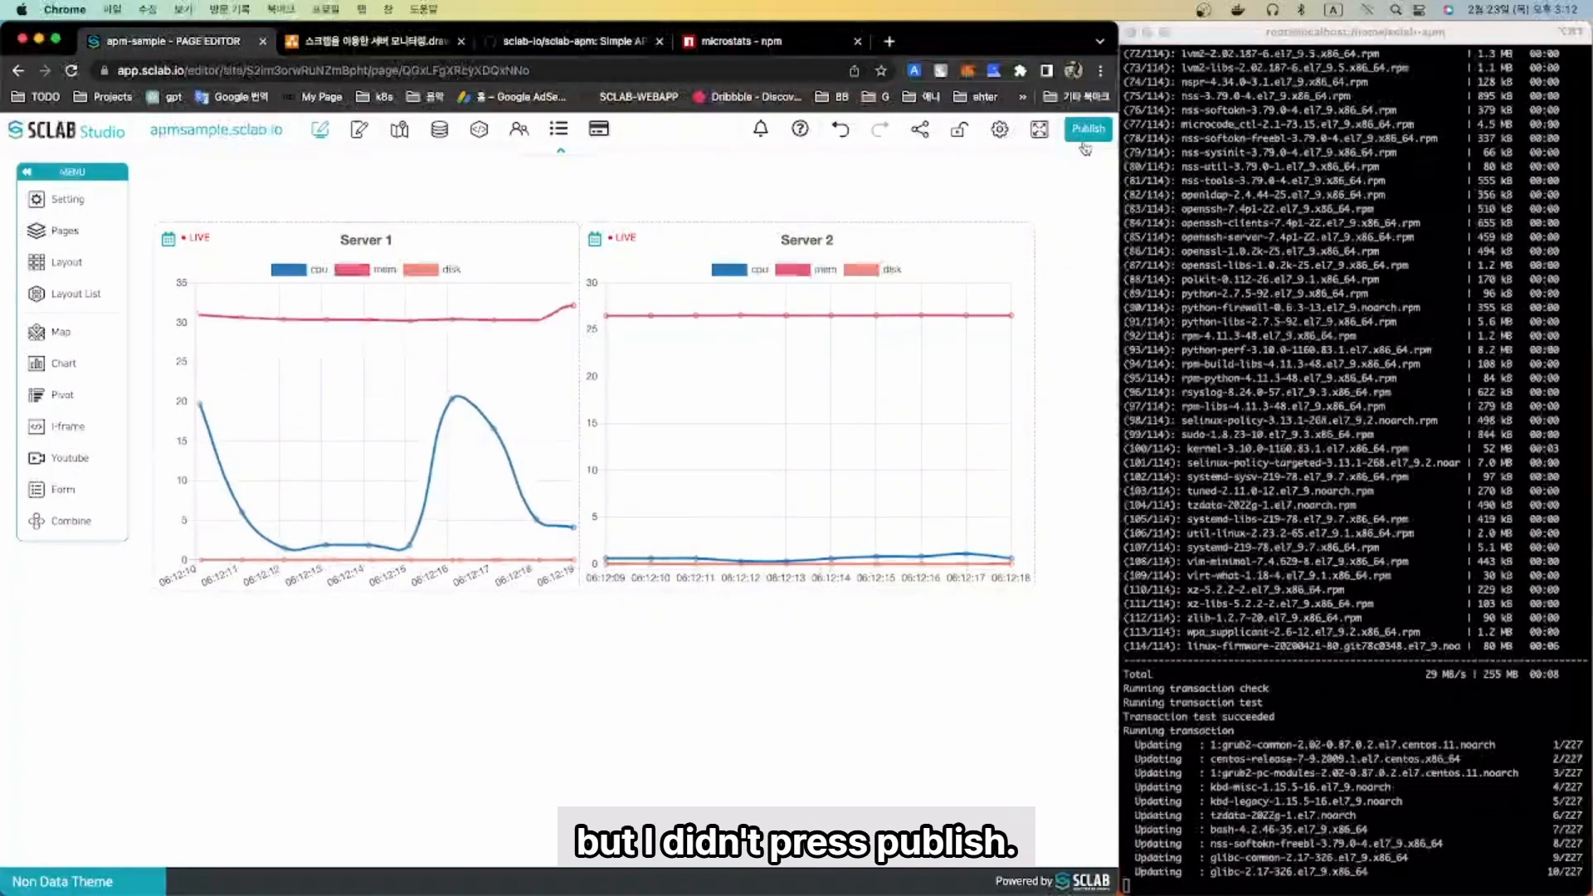
left_click(1088, 129)
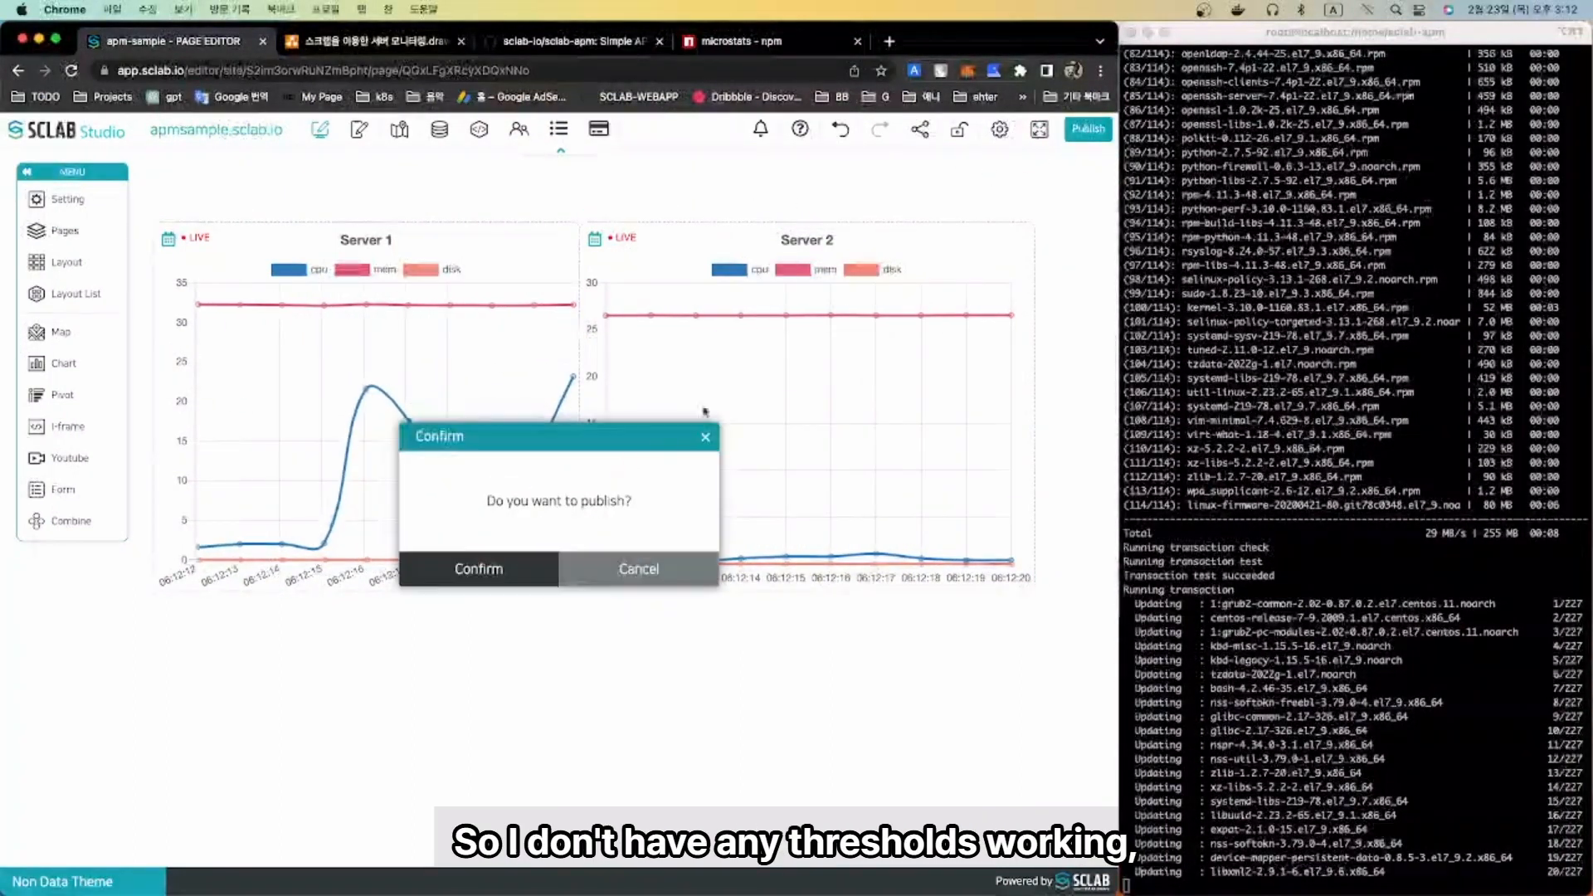
left_click(468, 573)
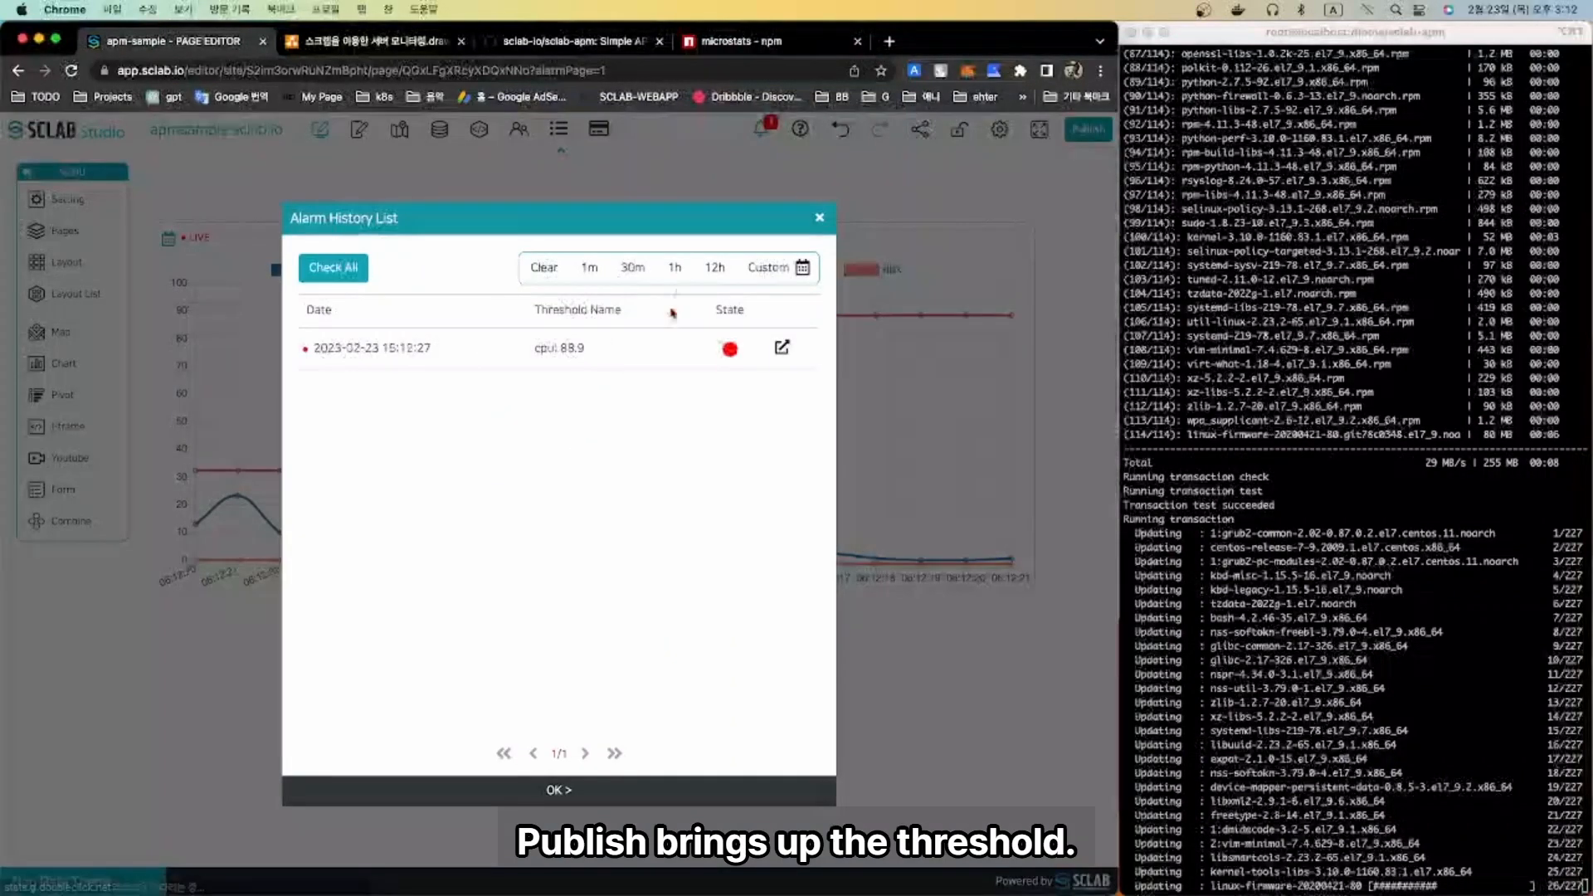
left_click(820, 217)
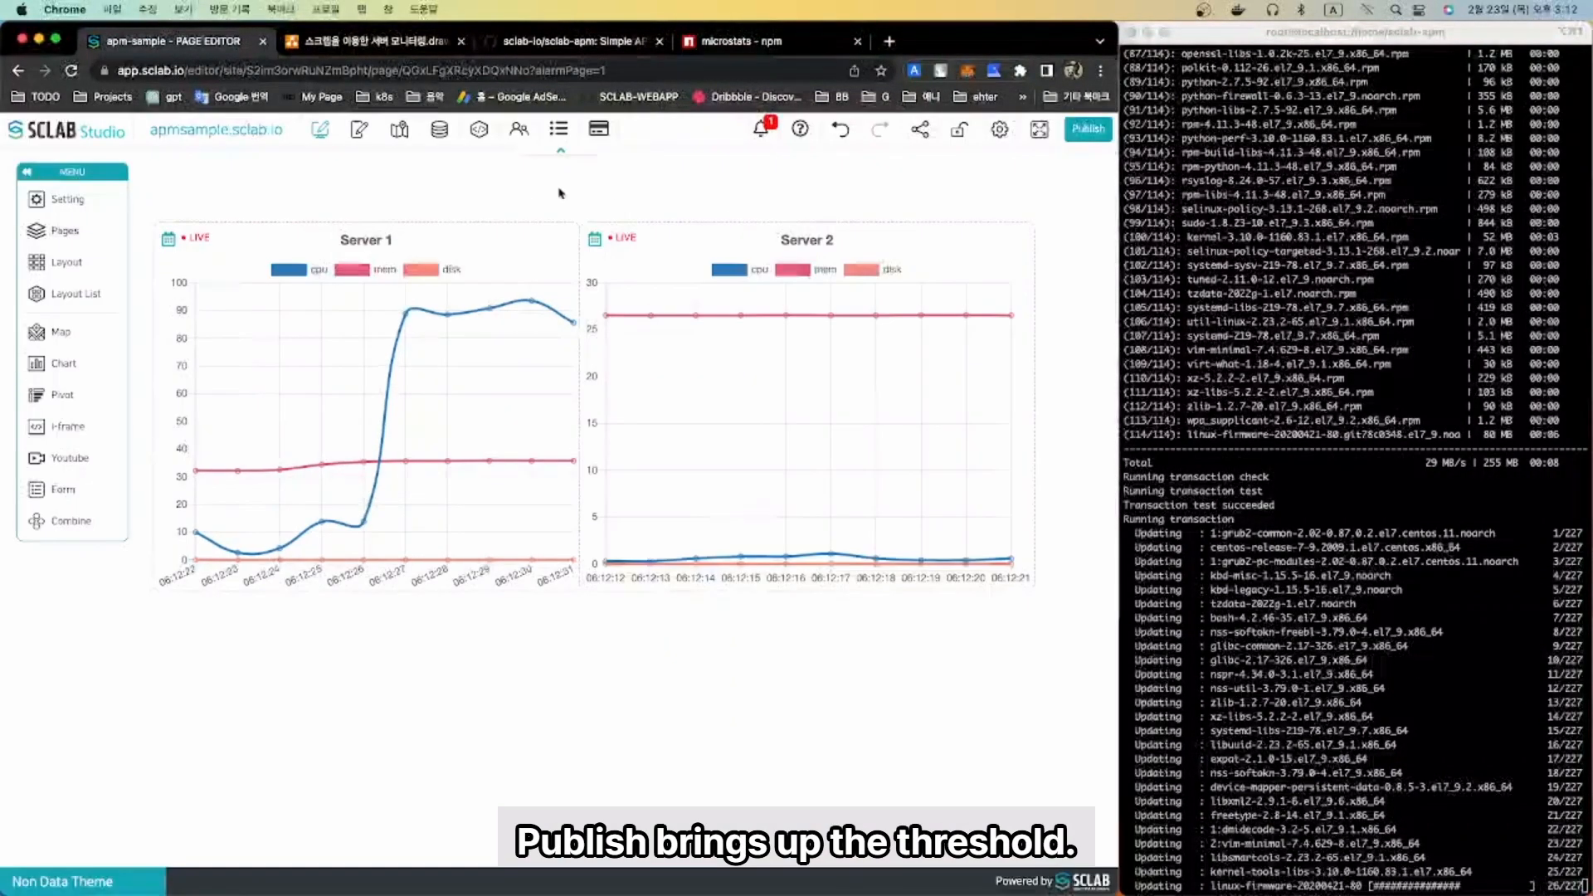
- In the Data Editor, set the threshold interval of the Server 1 chart to 1 Second and save the chart
left_click(433, 136)
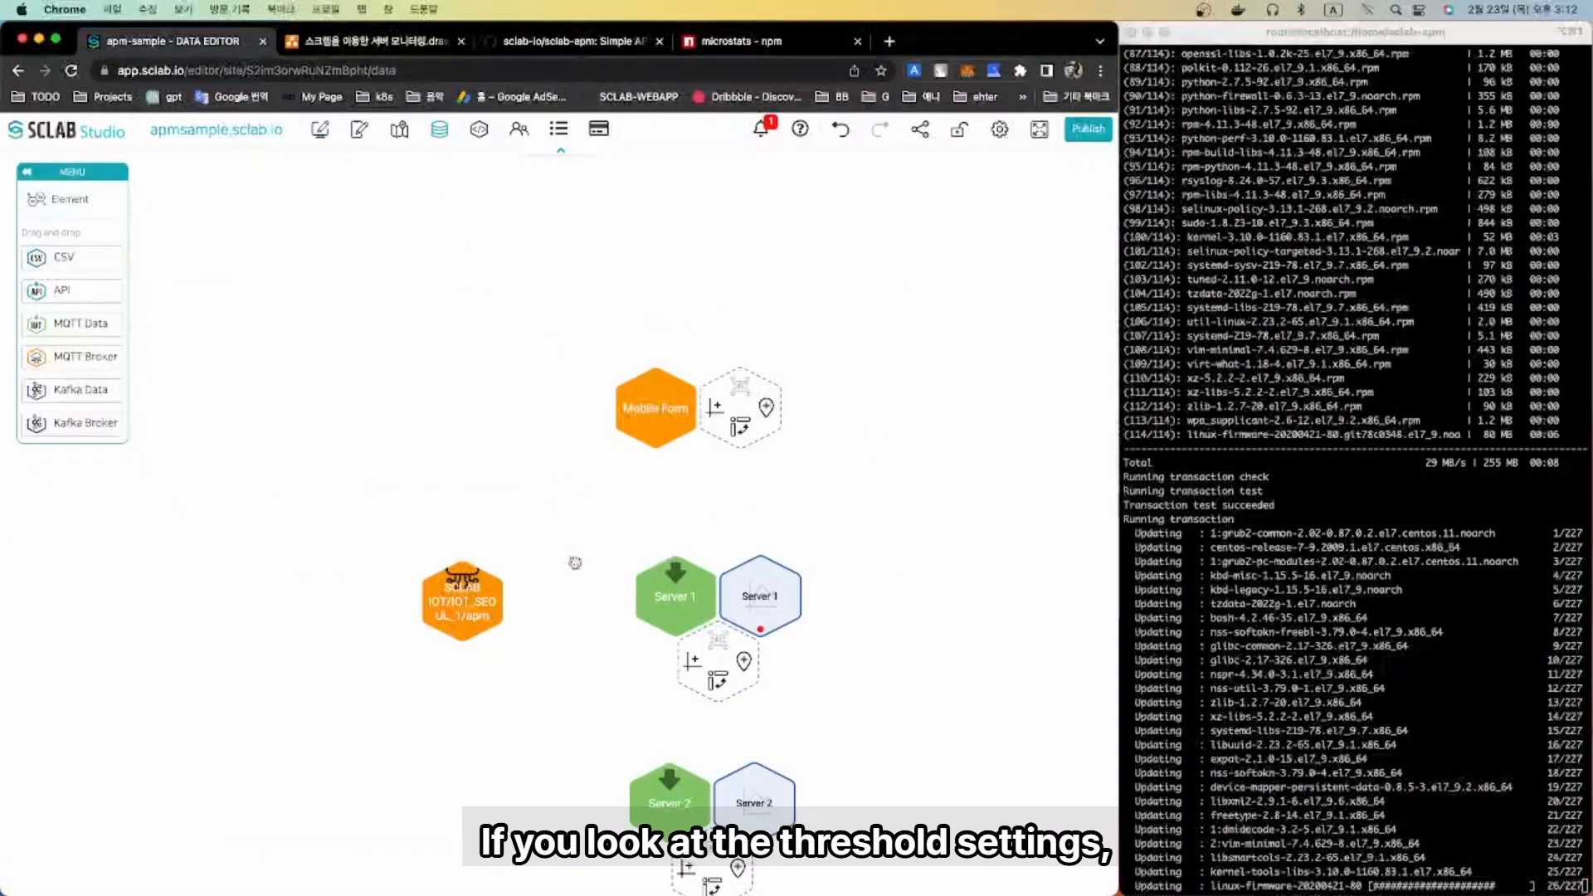
left_click_drag(549, 482, 542, 444)
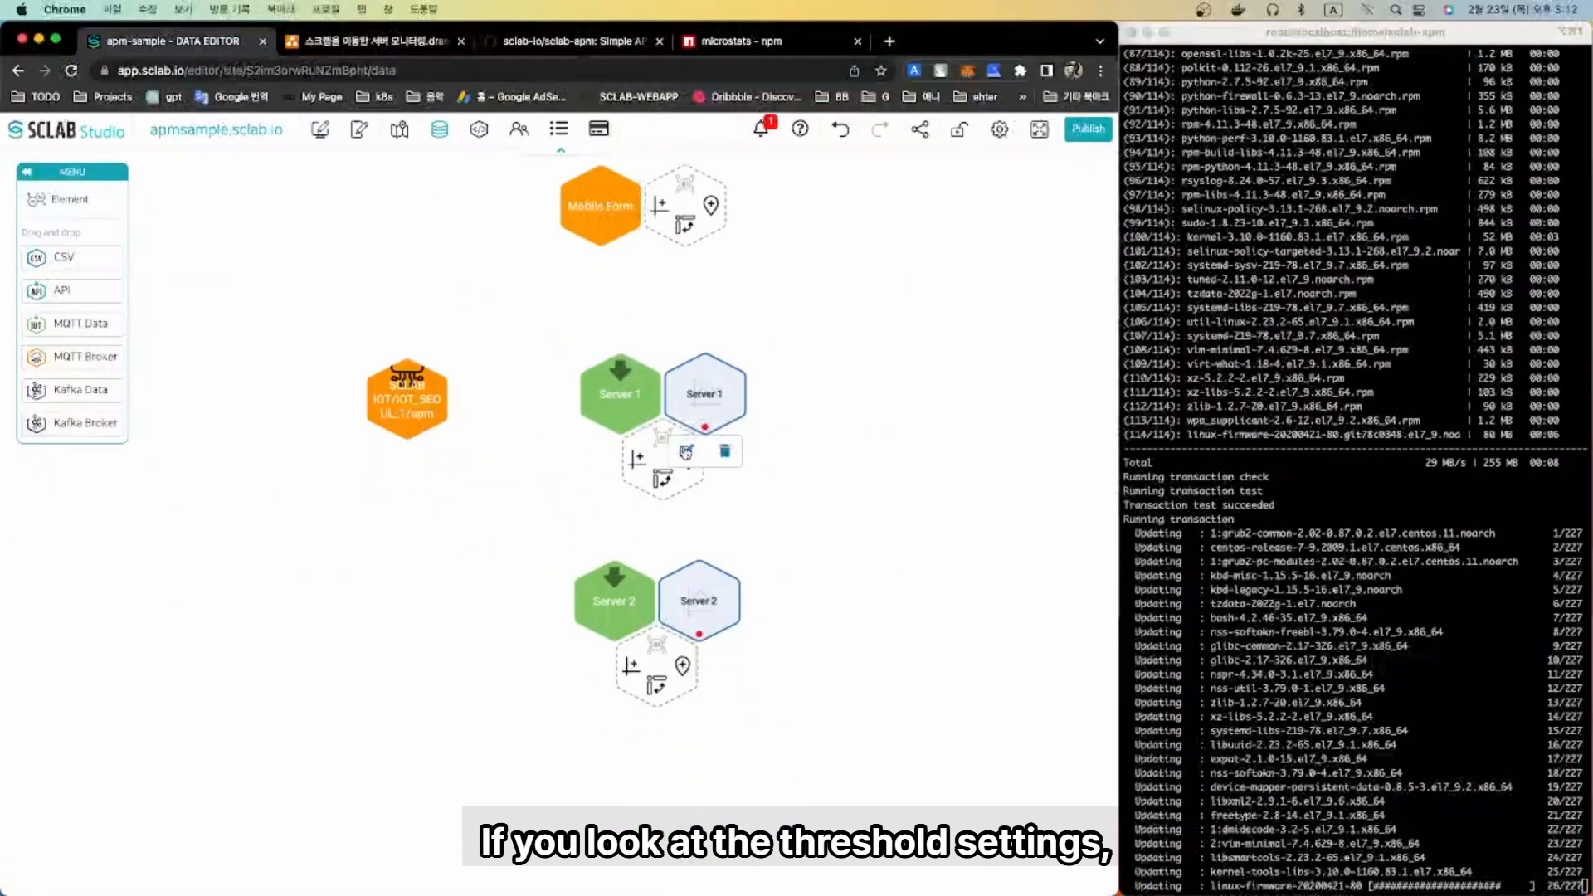
left_click(685, 452)
scroll(846, 747, "down", 3)
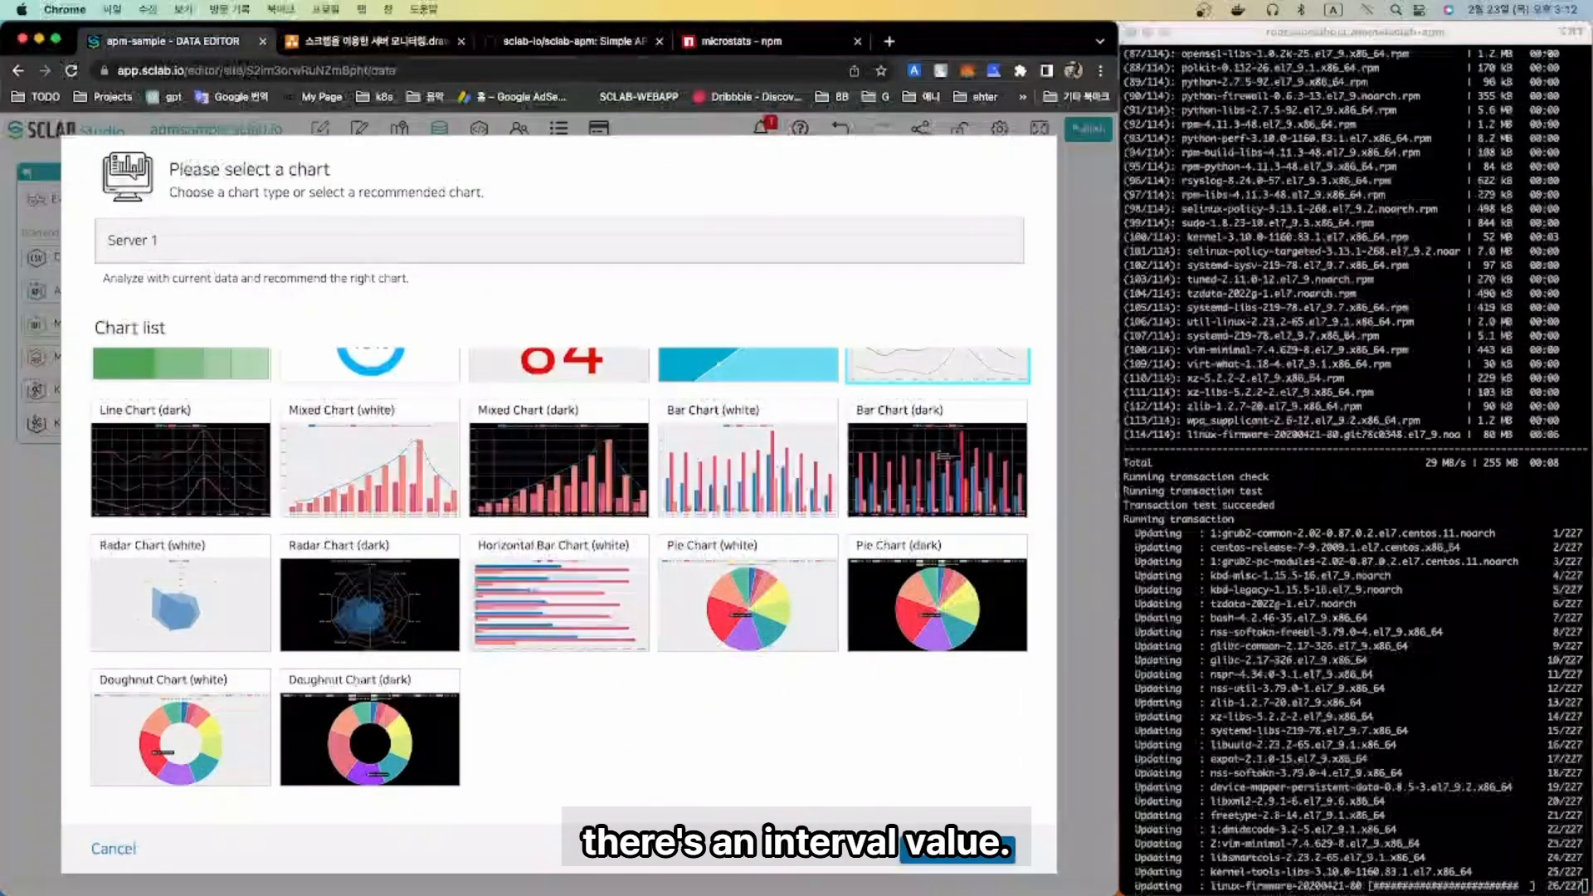
left_click(946, 849)
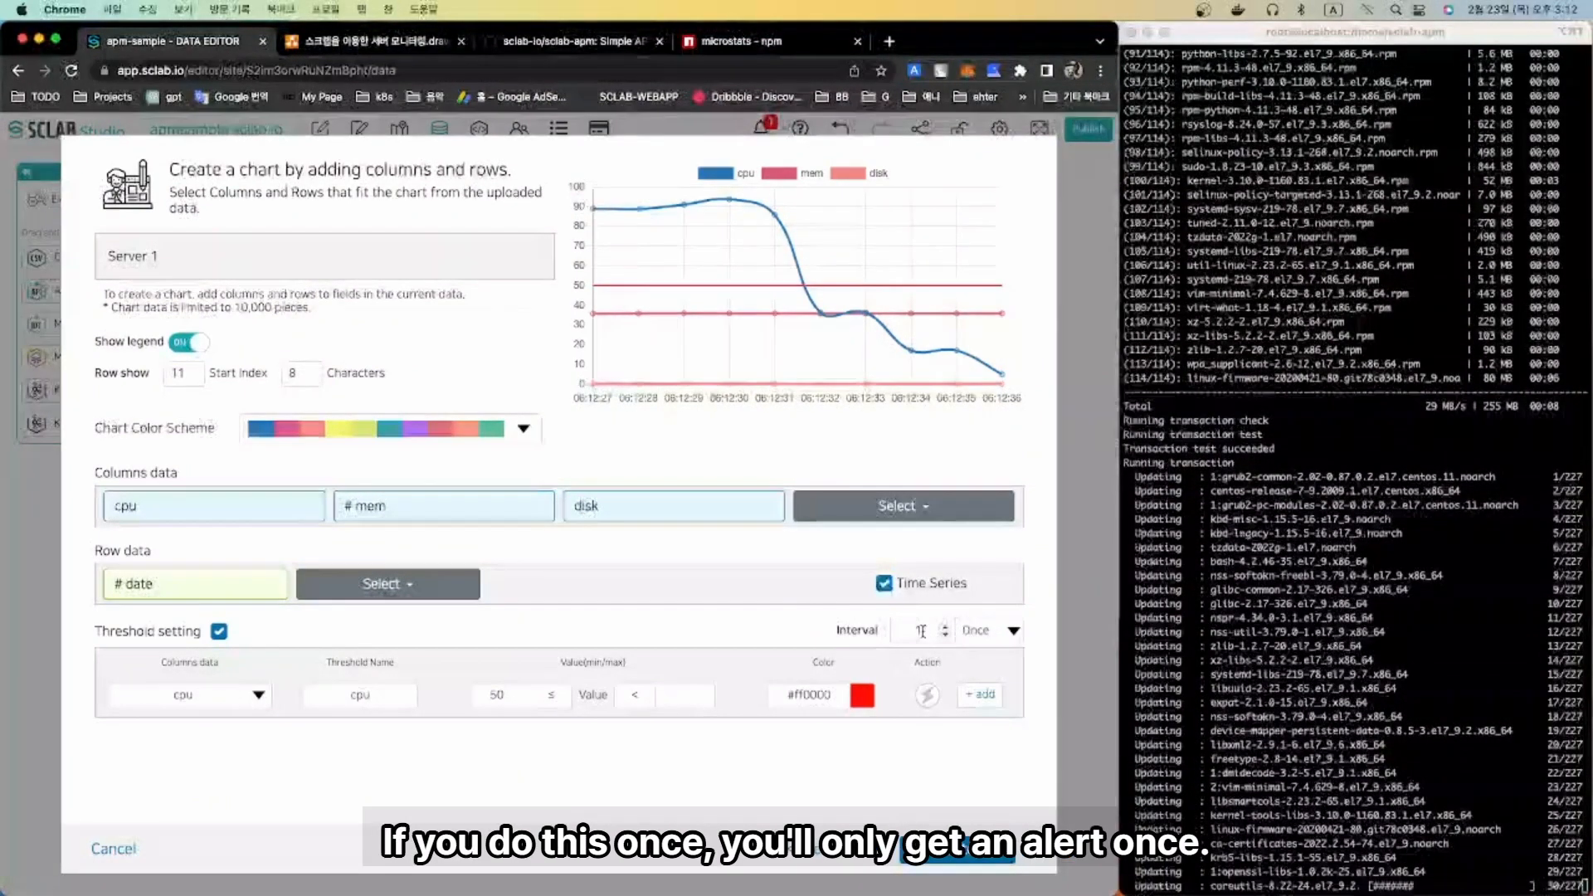
left_click(981, 634)
left_click(987, 652)
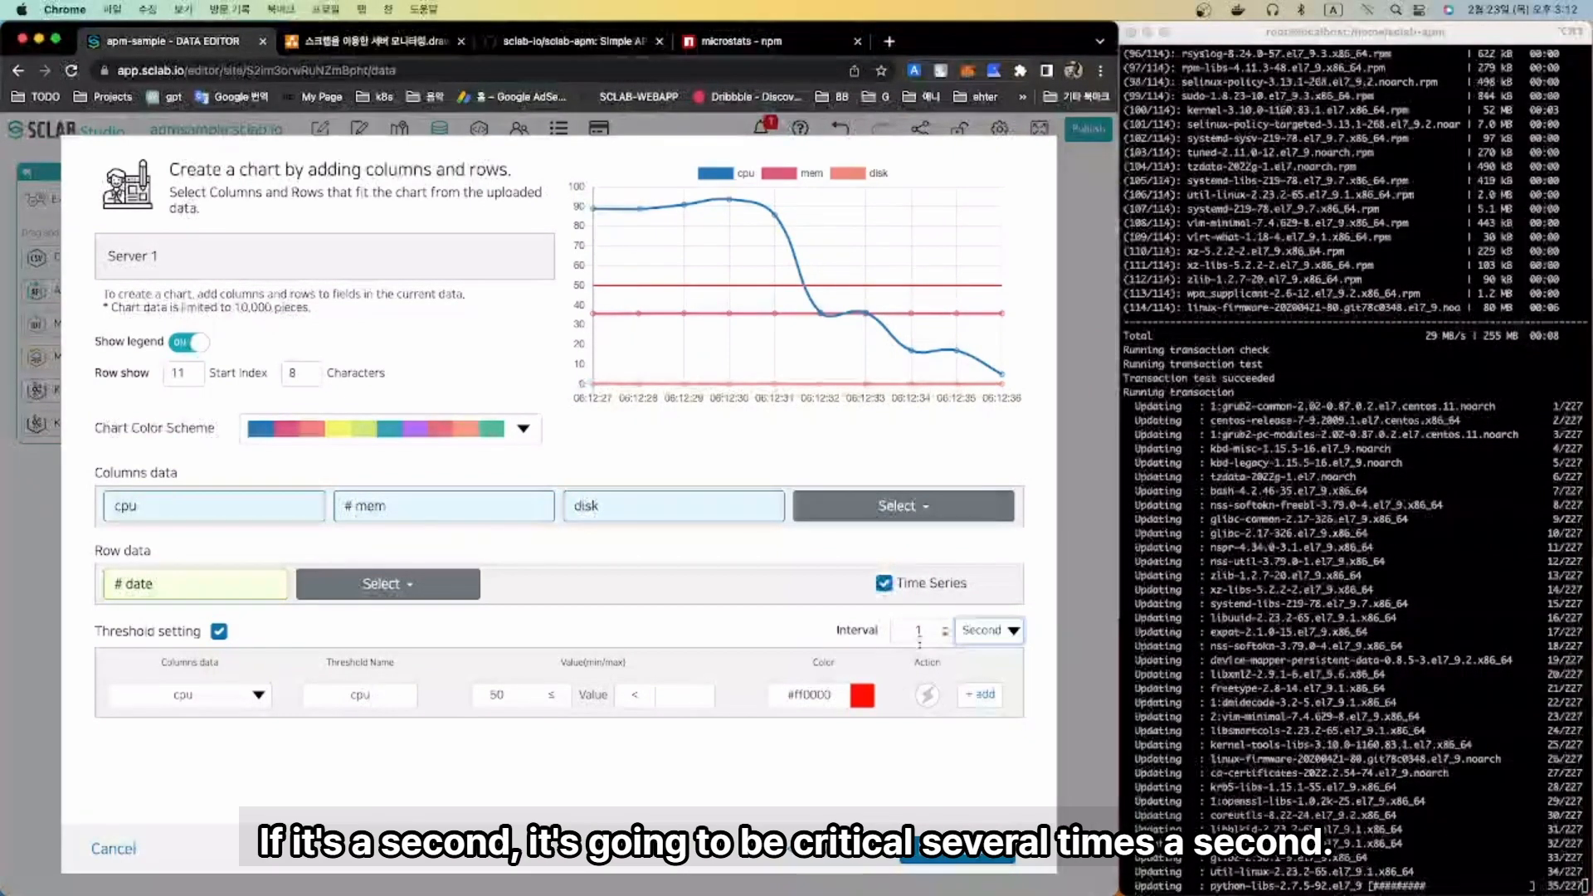
left_click(928, 844)
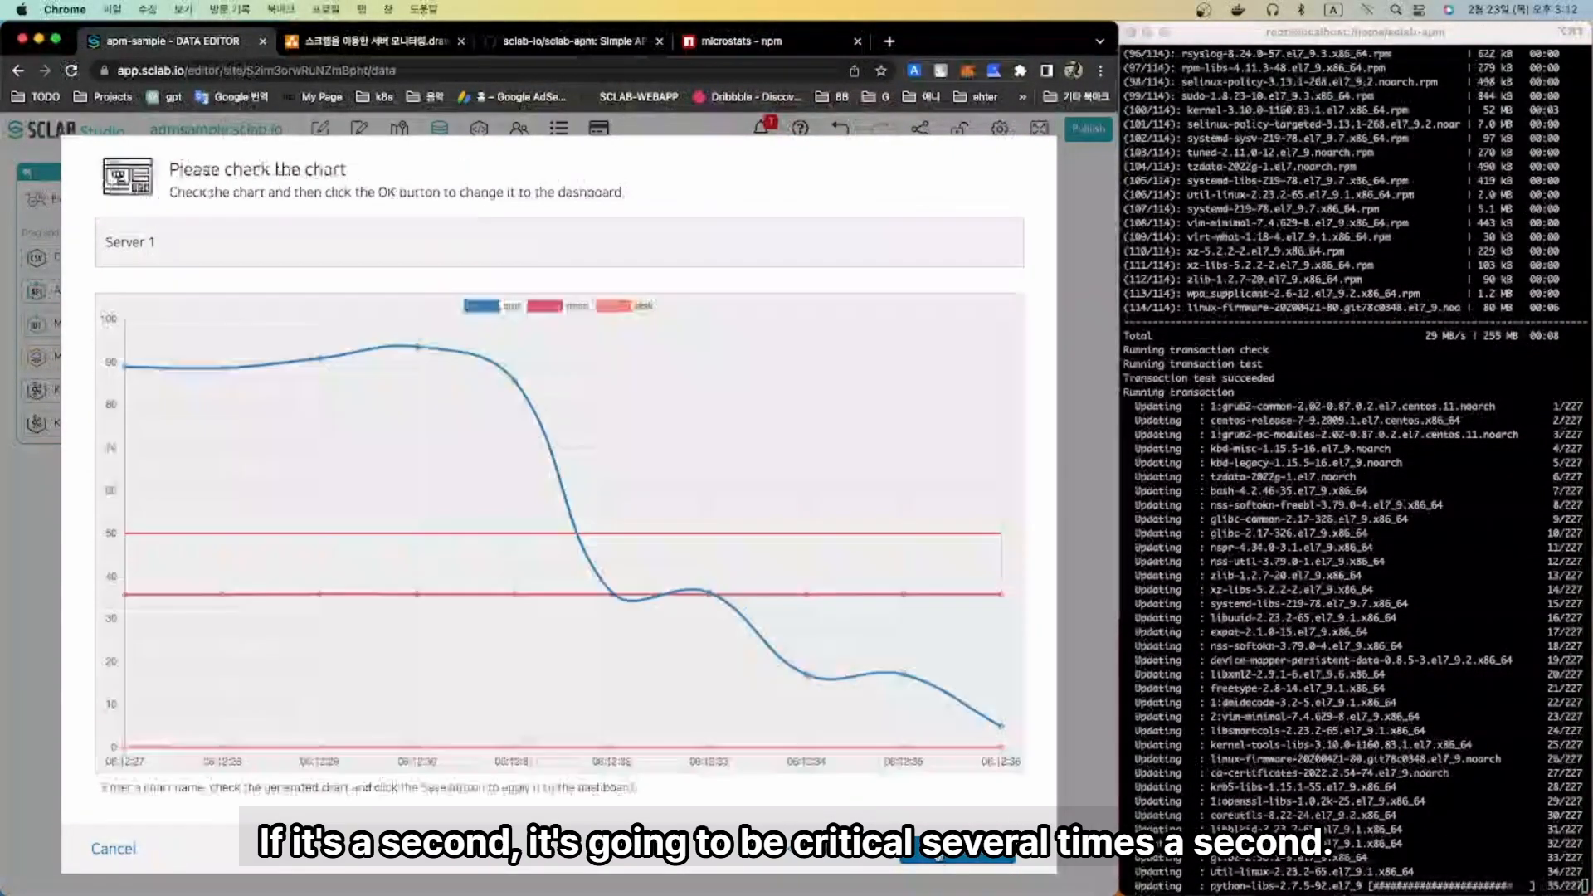
left_click(928, 844)
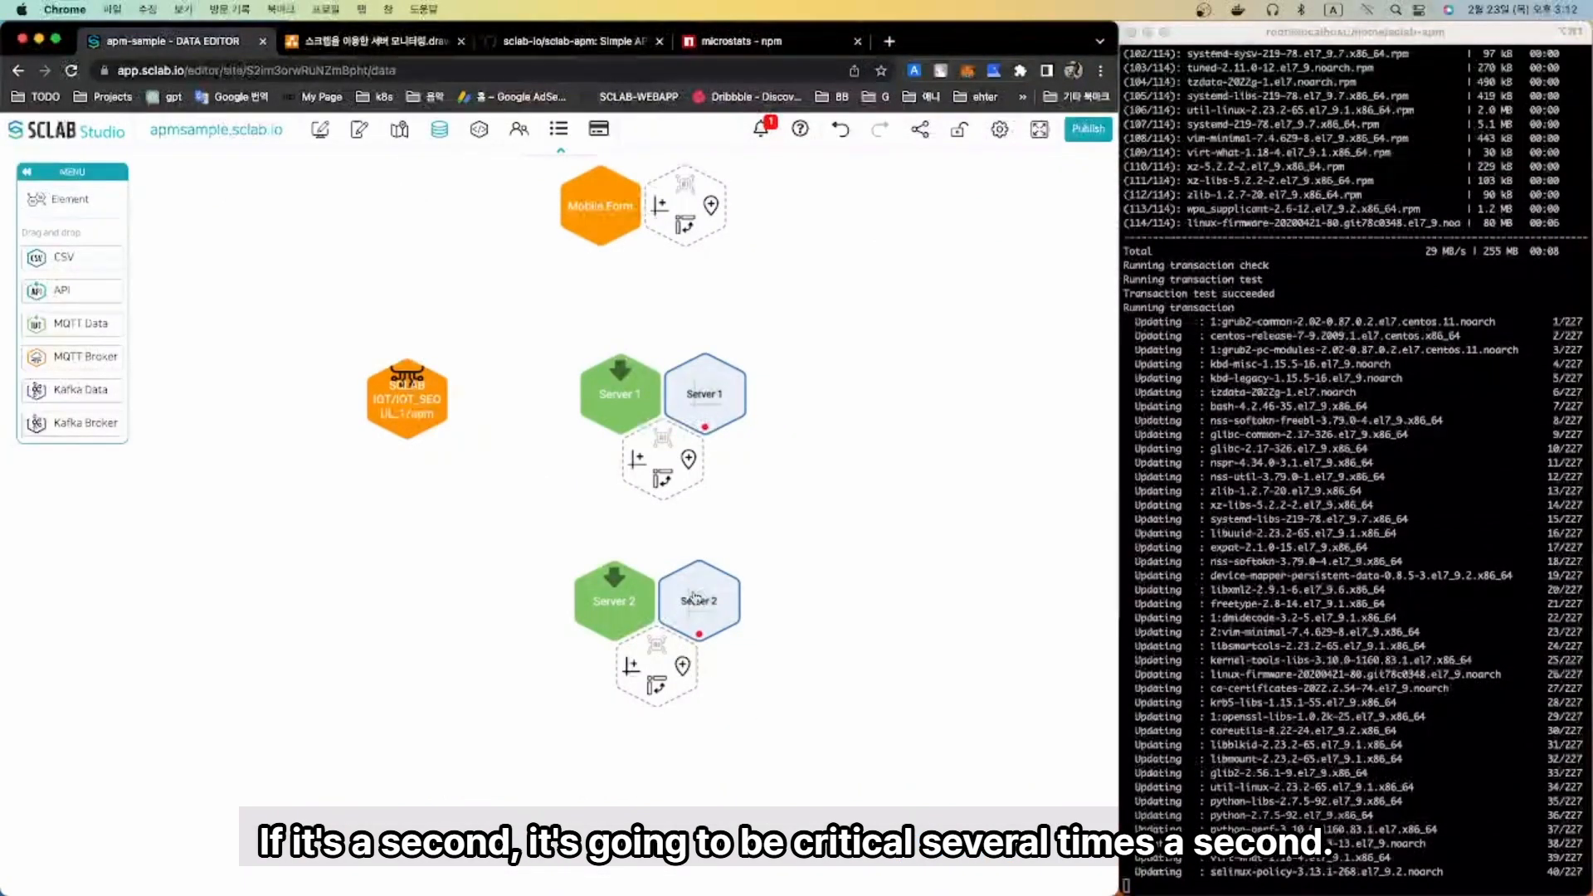
- Set the threshold interval of the Server 2 chart to Second as well and save that chart
left_click(680, 659)
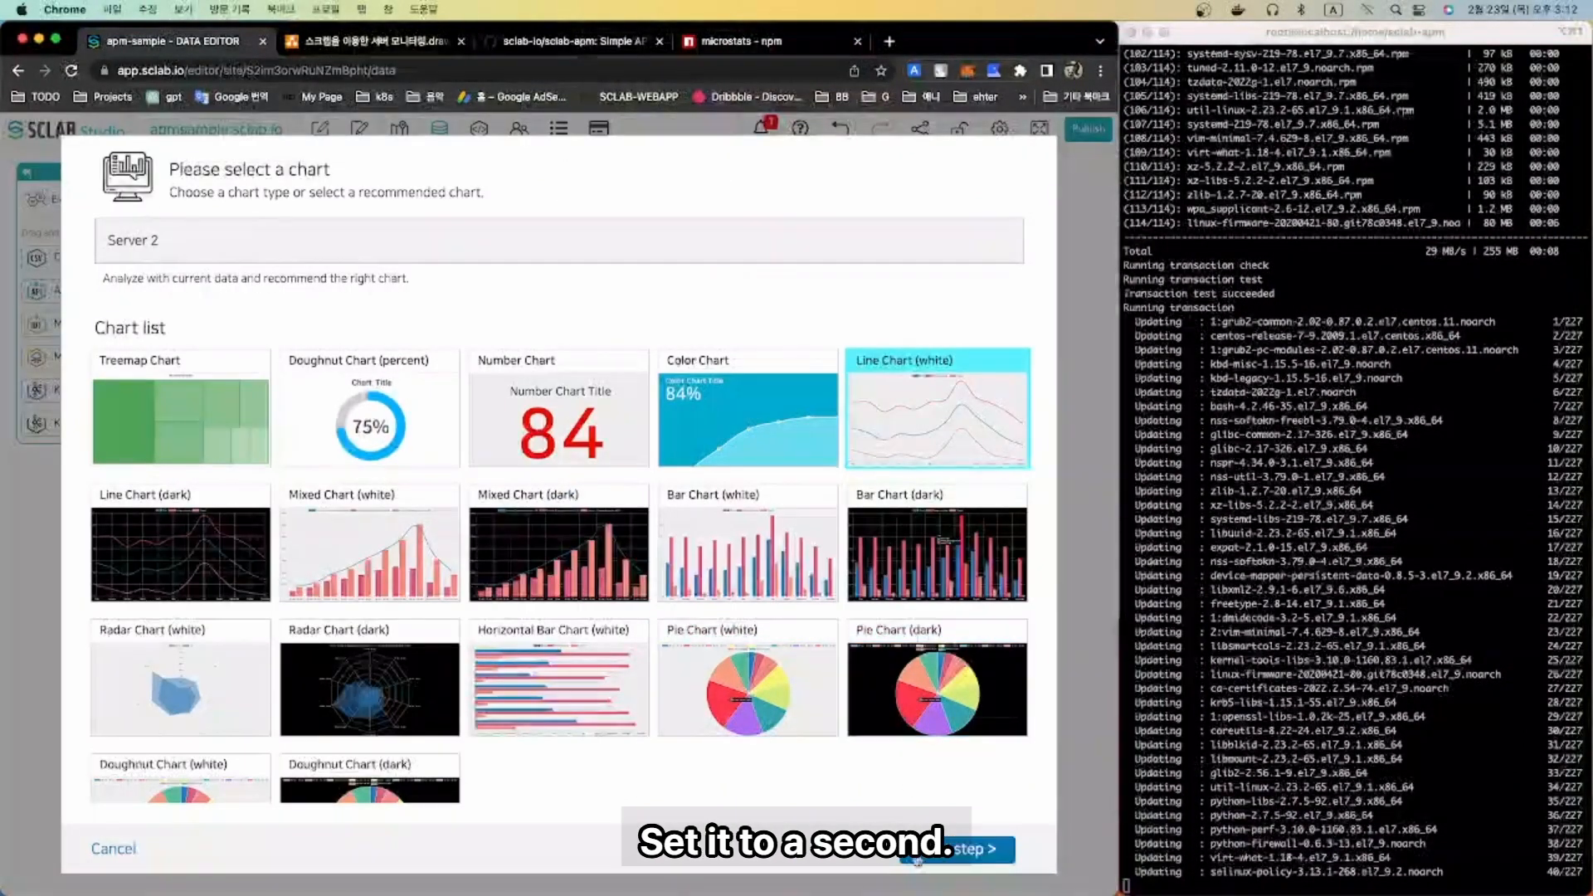
left_click(928, 844)
left_click(978, 633)
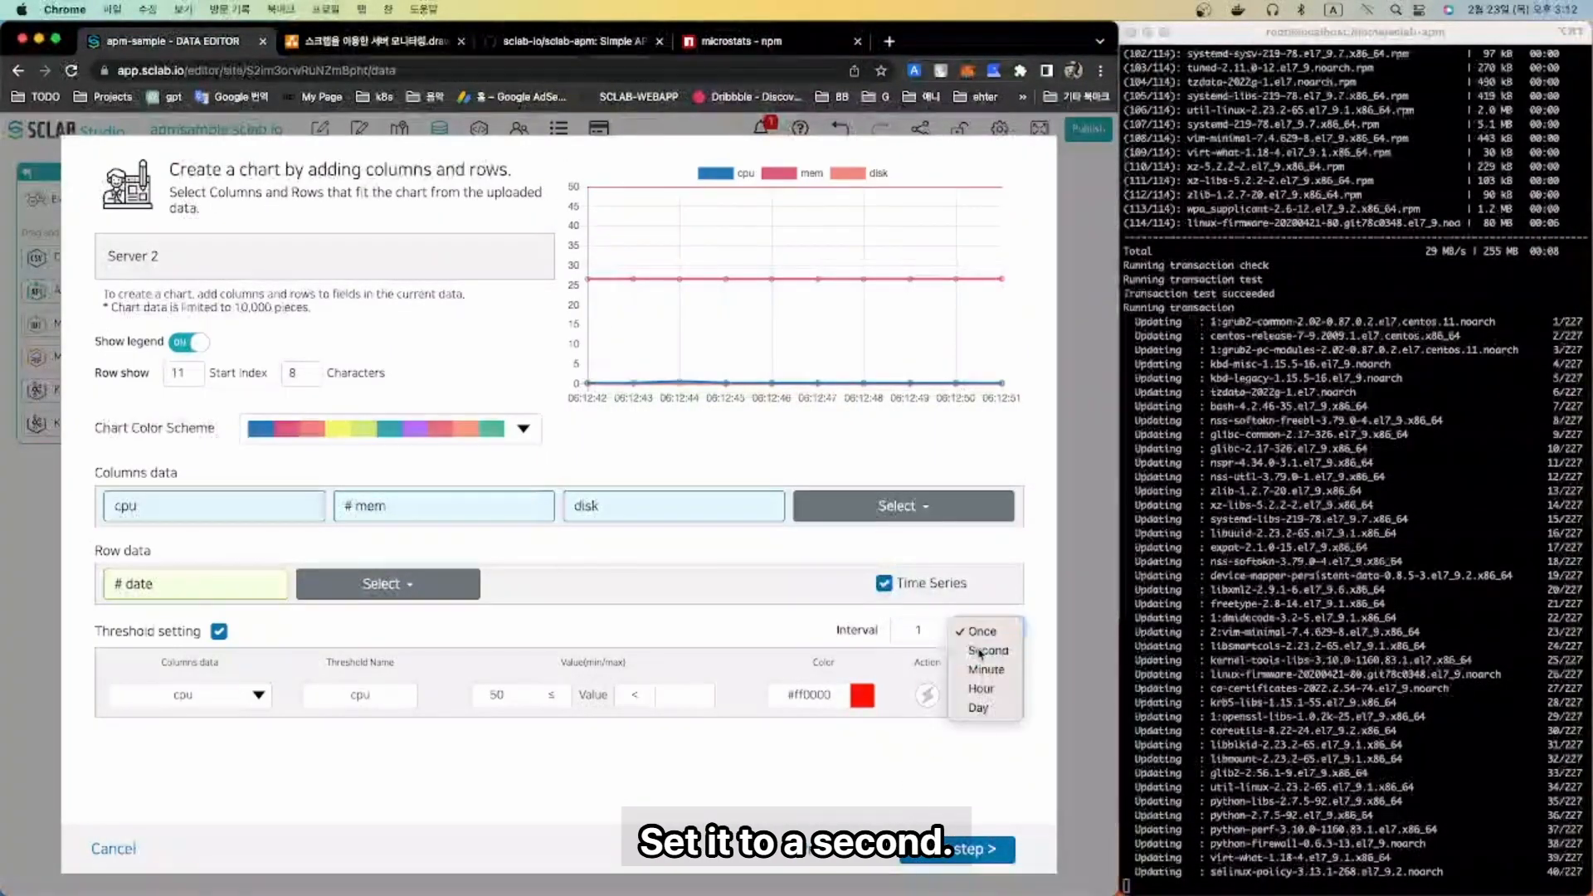
left_click(980, 653)
left_click(955, 848)
left_click(954, 847)
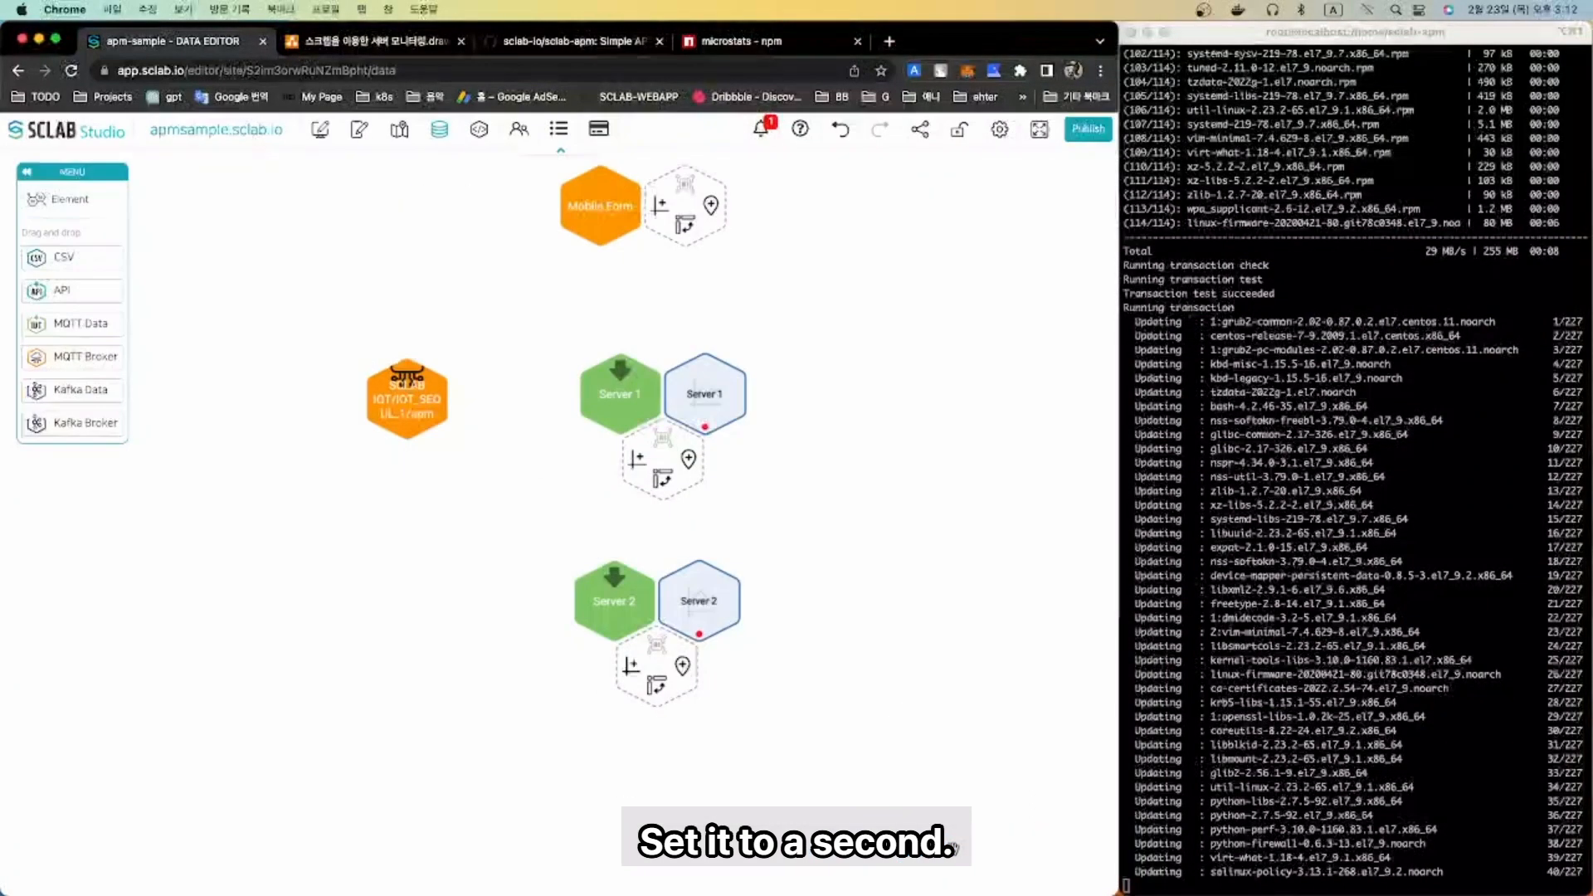
- Publish the changed threshold settings and return to the dashboard in the Page Editor
left_click(1088, 129)
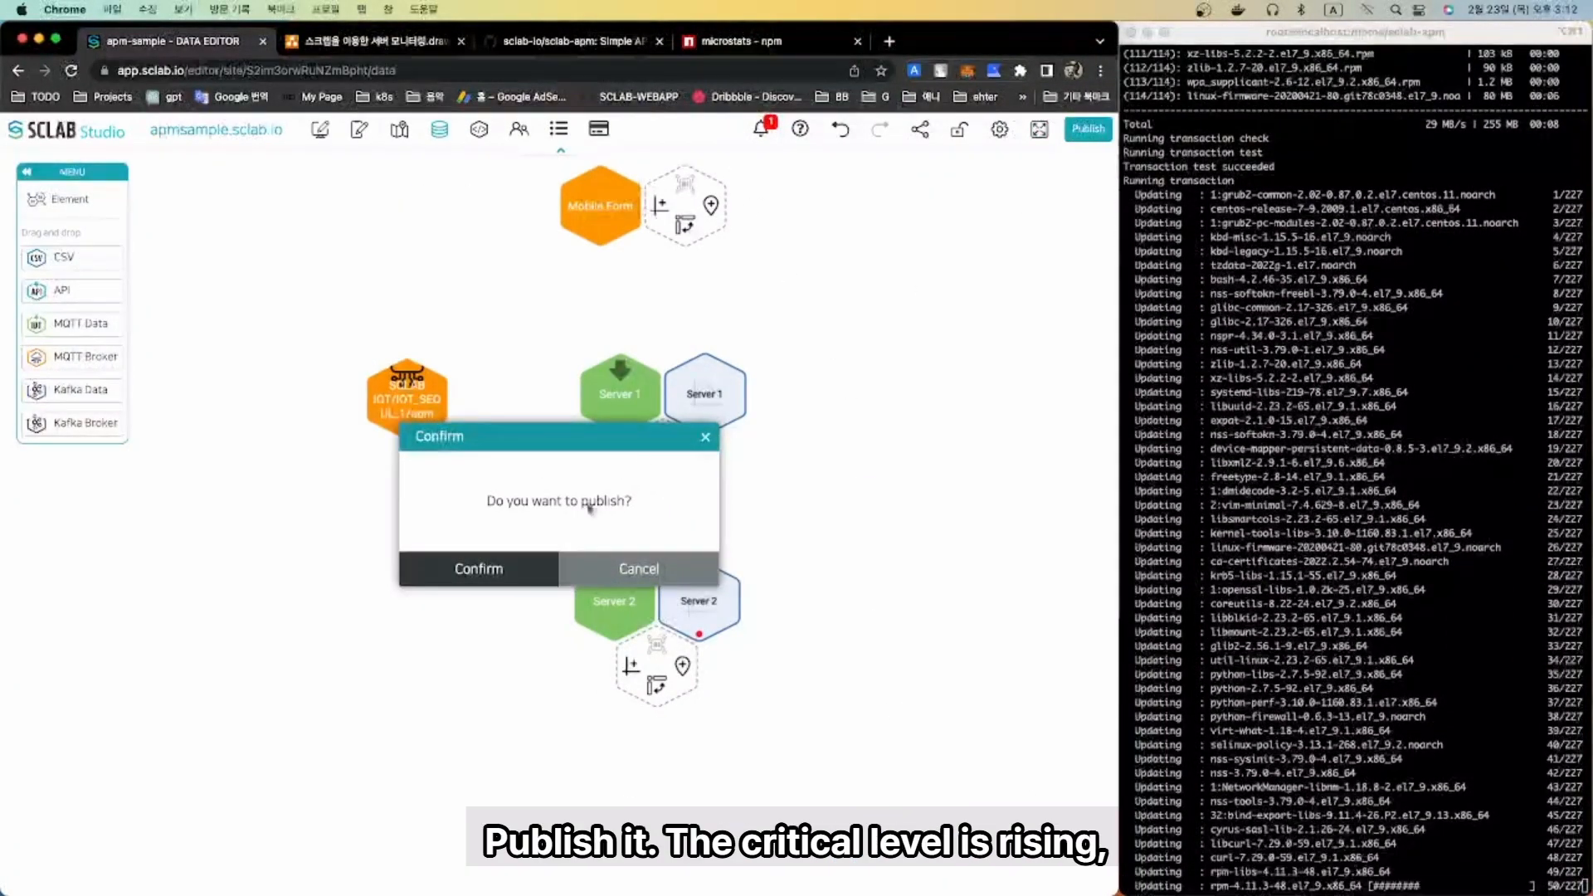
left_click(479, 570)
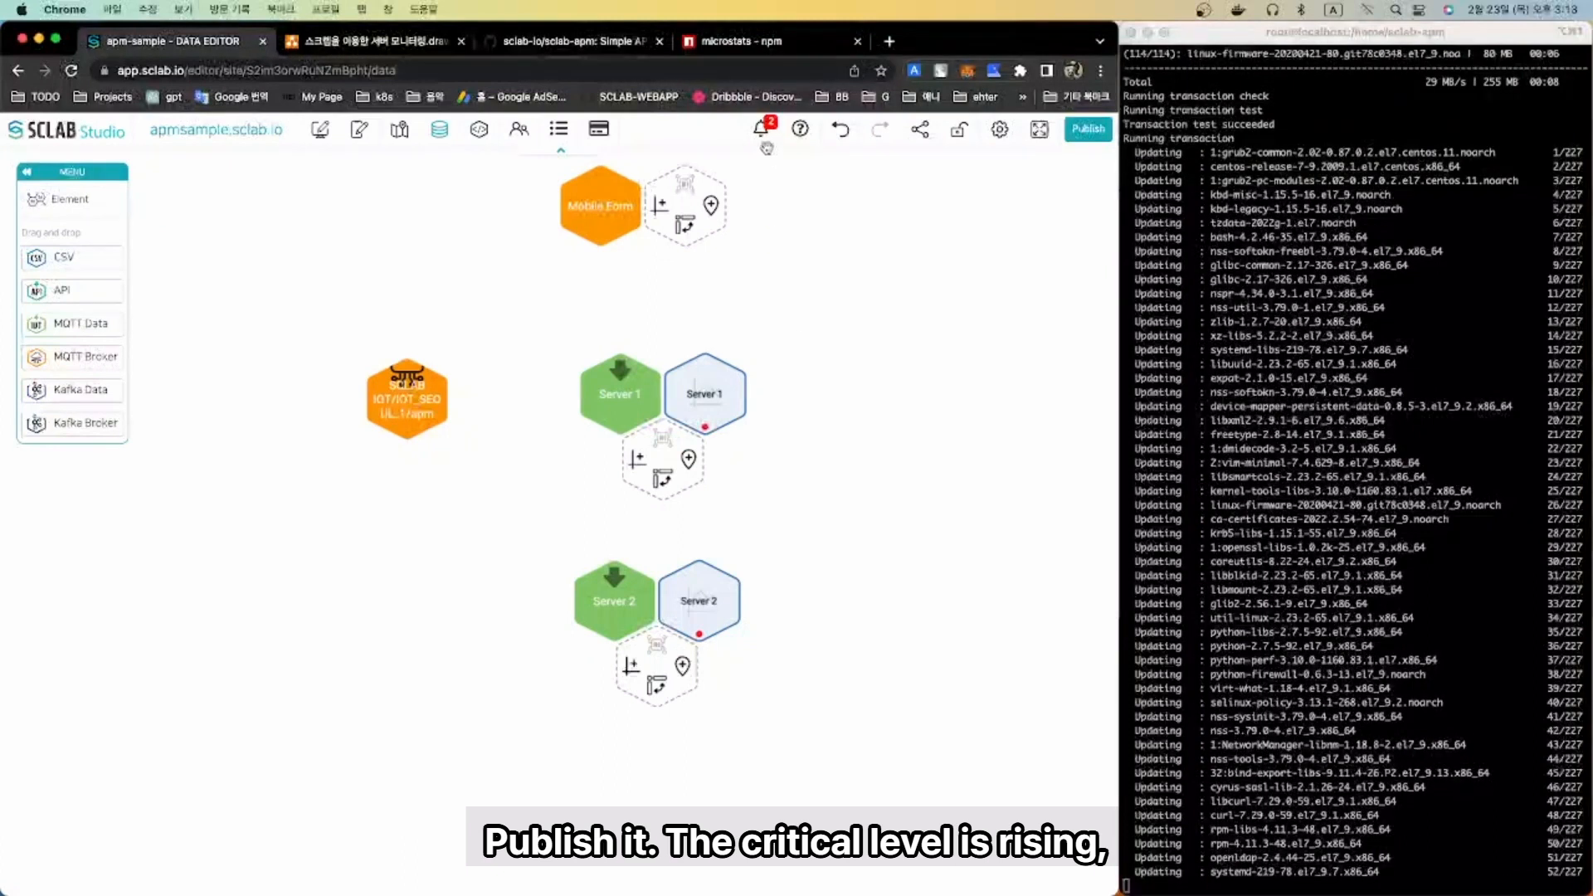
left_click(319, 137)
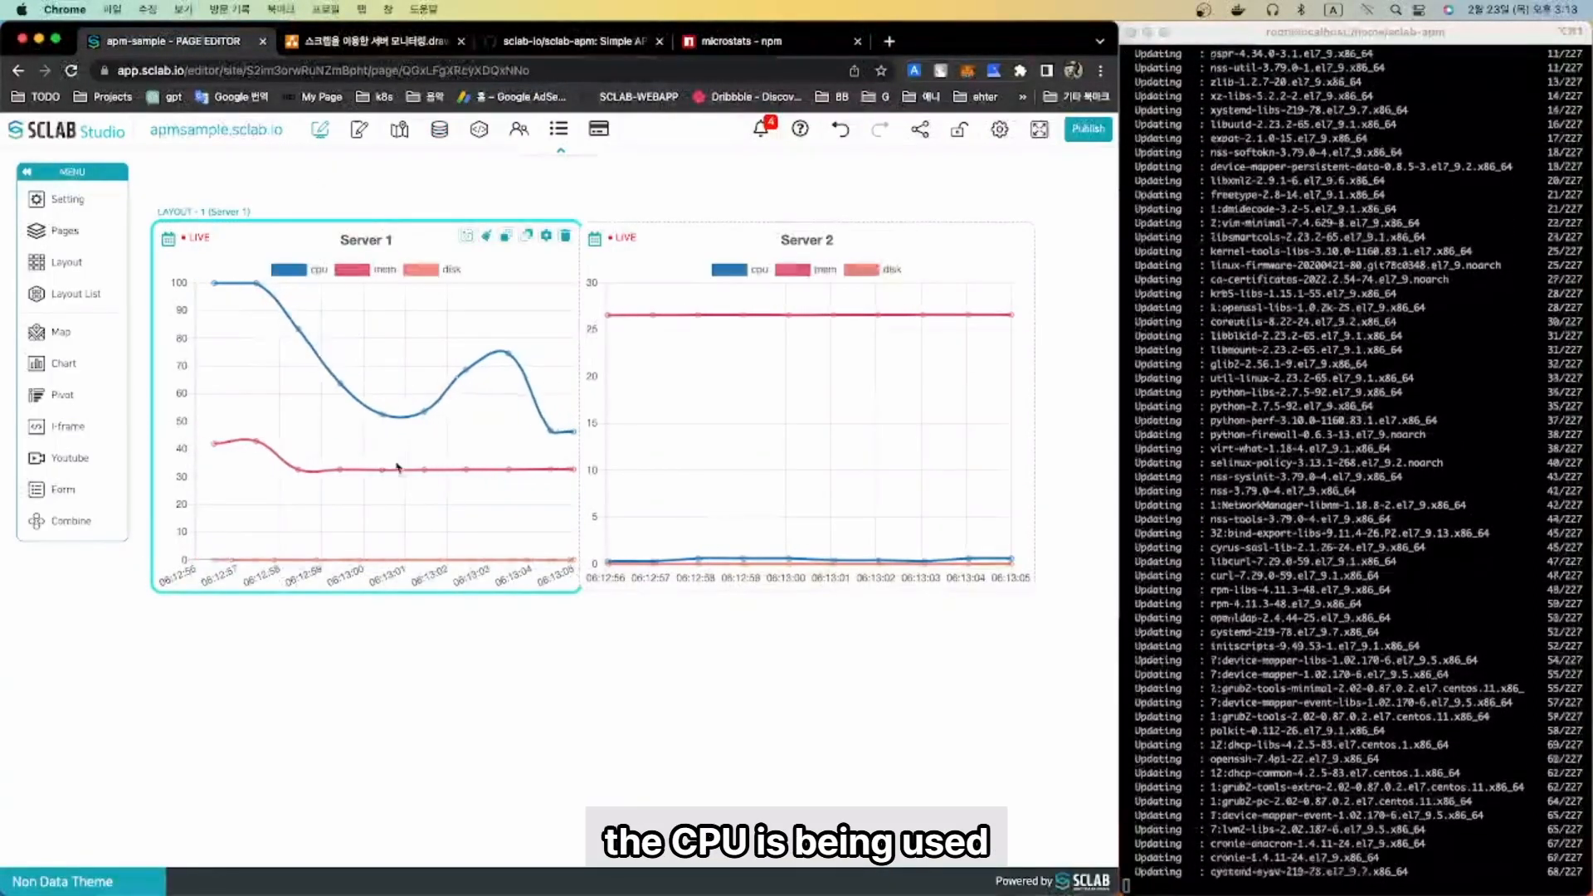
- Activate a warning lamp on the Server 1 layout, with Chart as lamp data, Server 1 as data list and Top Right position
left_click(546, 236)
scroll(184, 497, "down", 10)
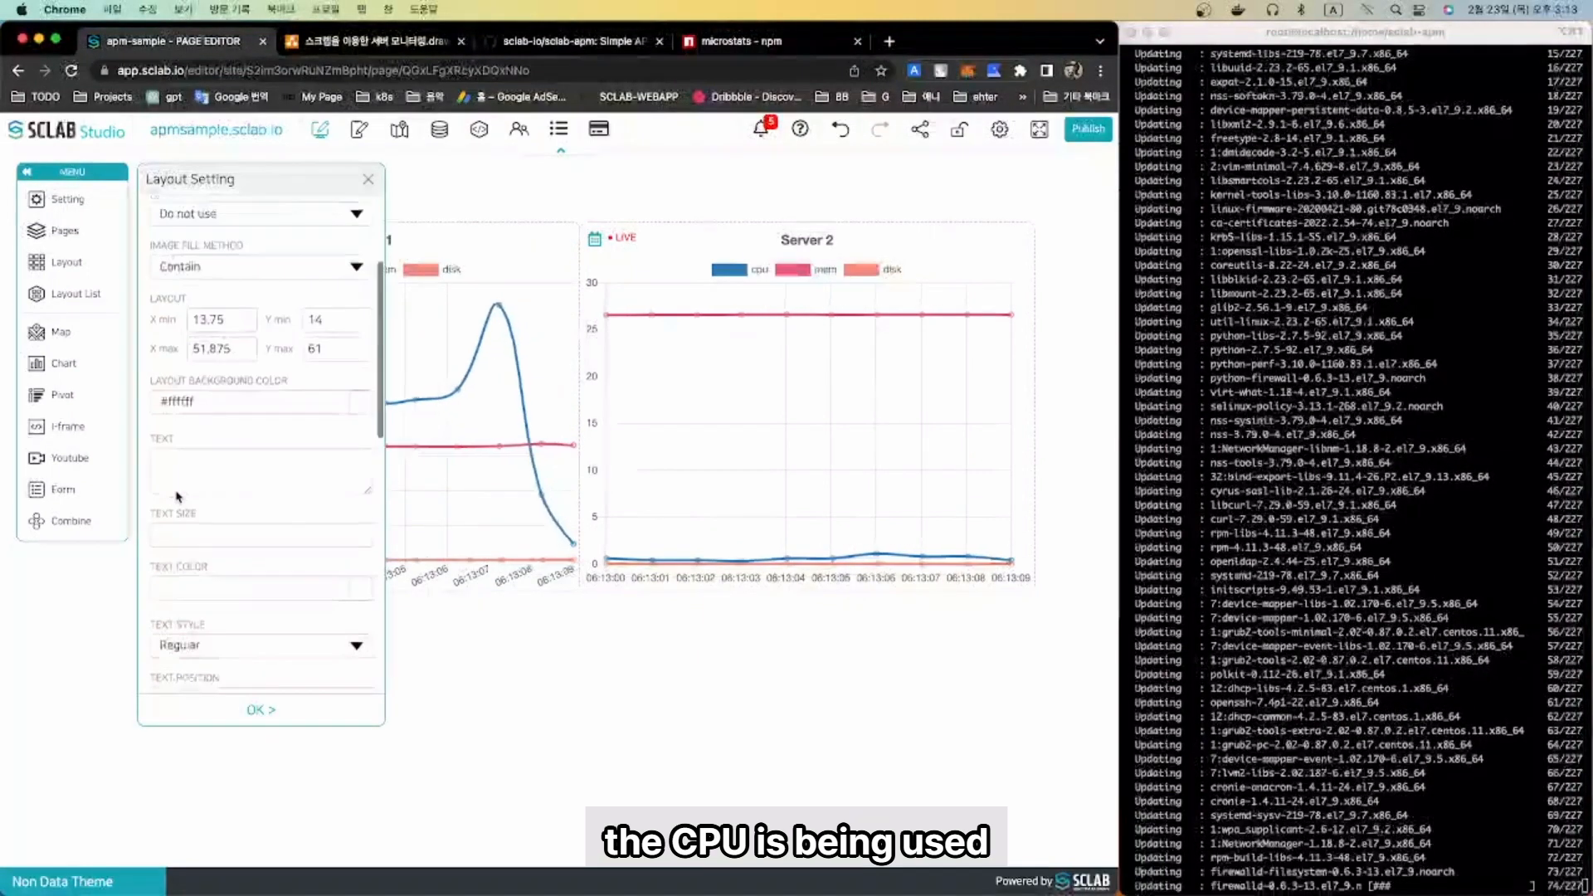
left_click(249, 587)
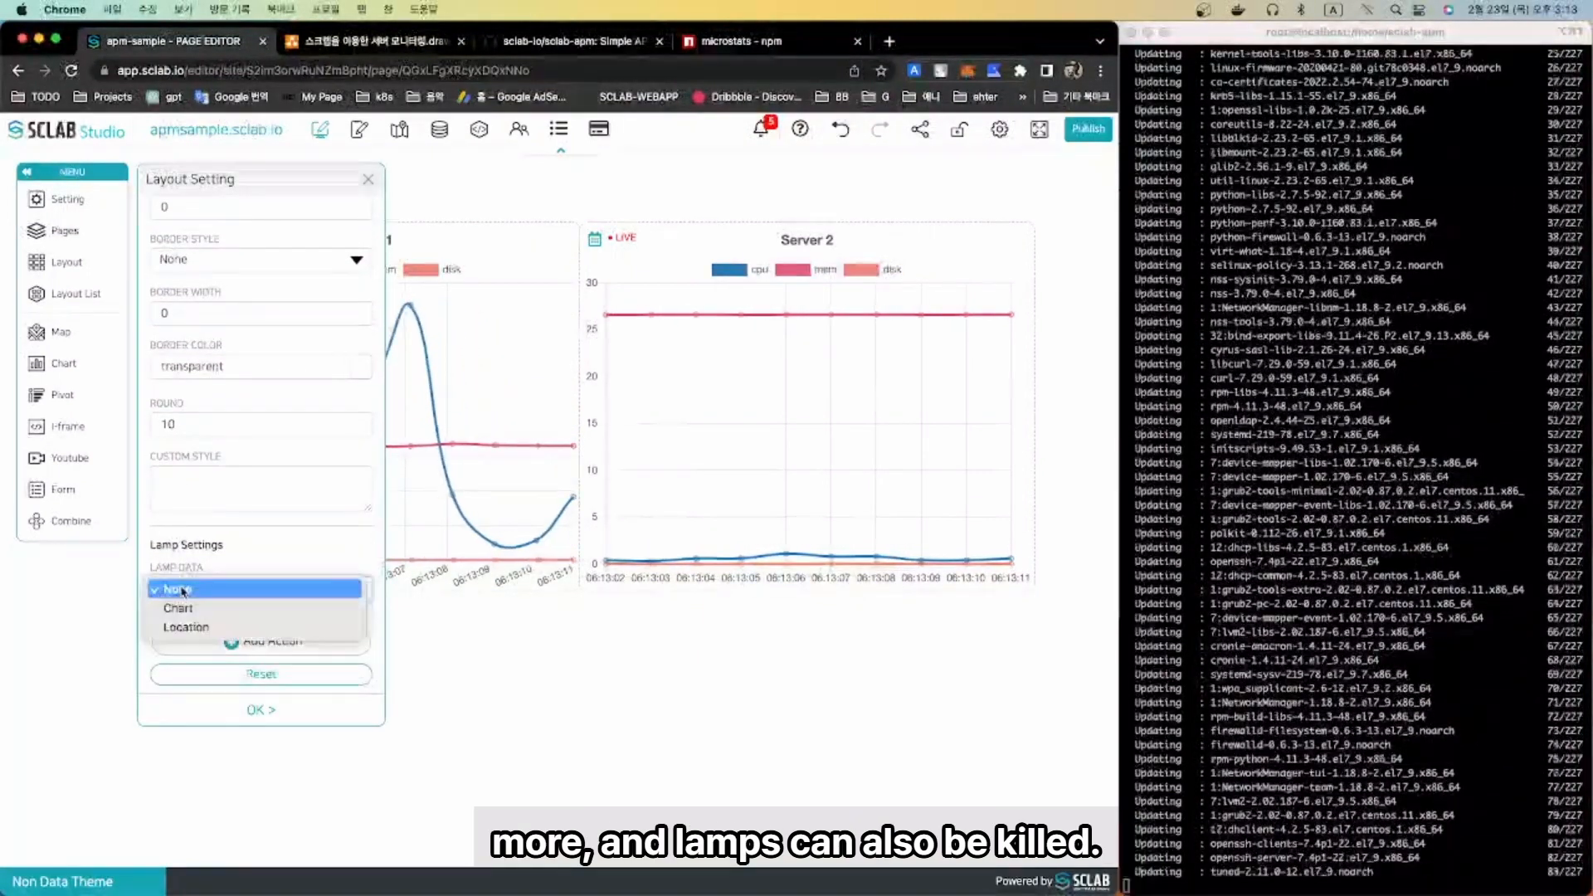
left_click(179, 606)
scroll(172, 562, "down", 3)
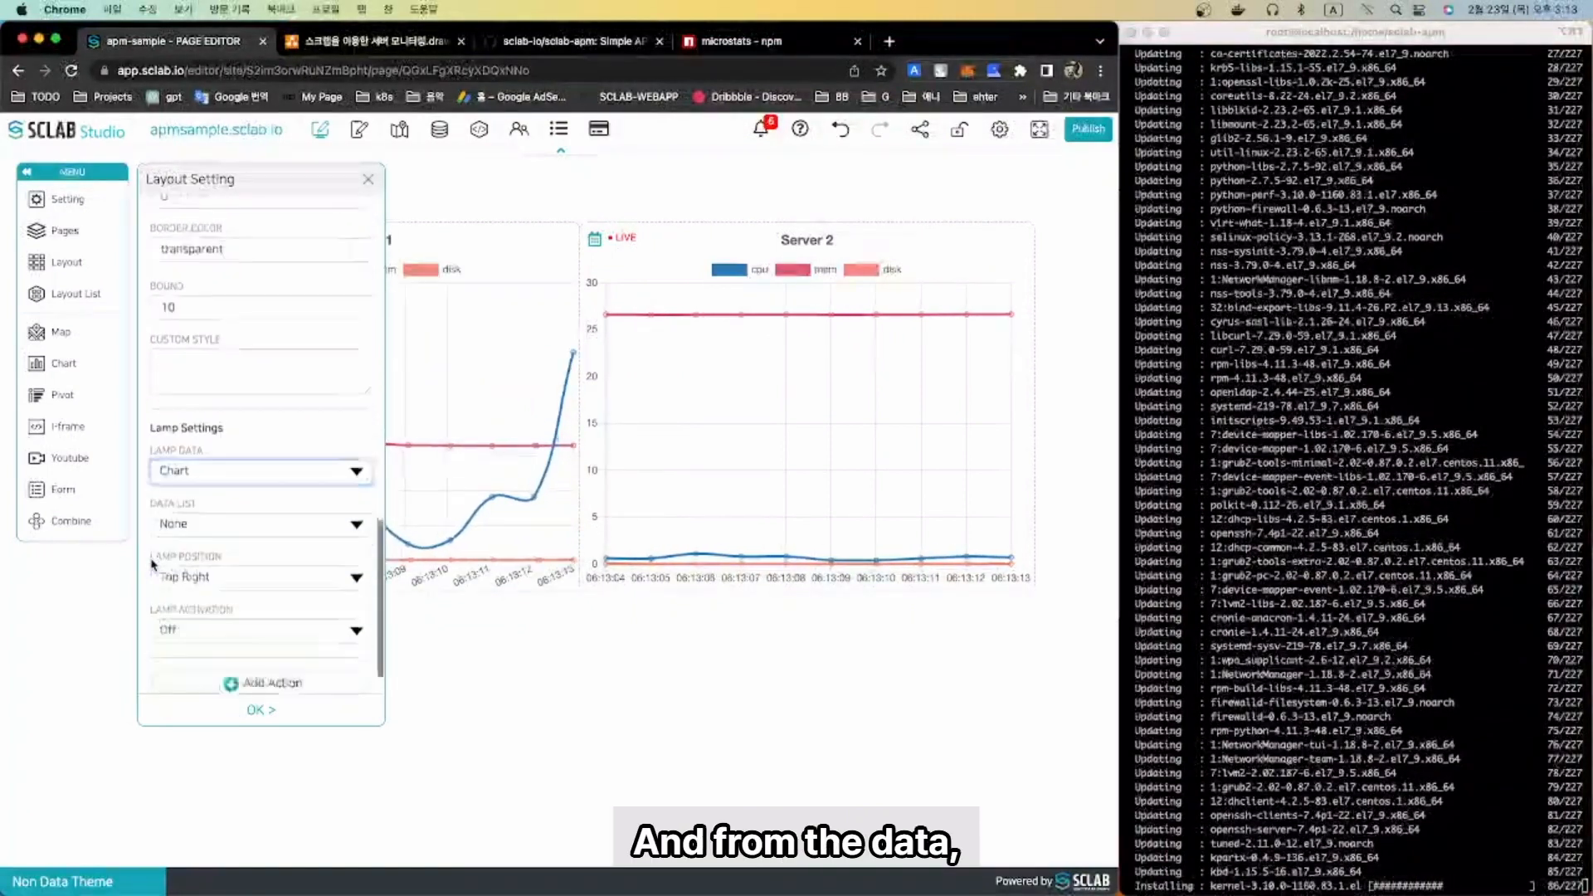
left_click(188, 483)
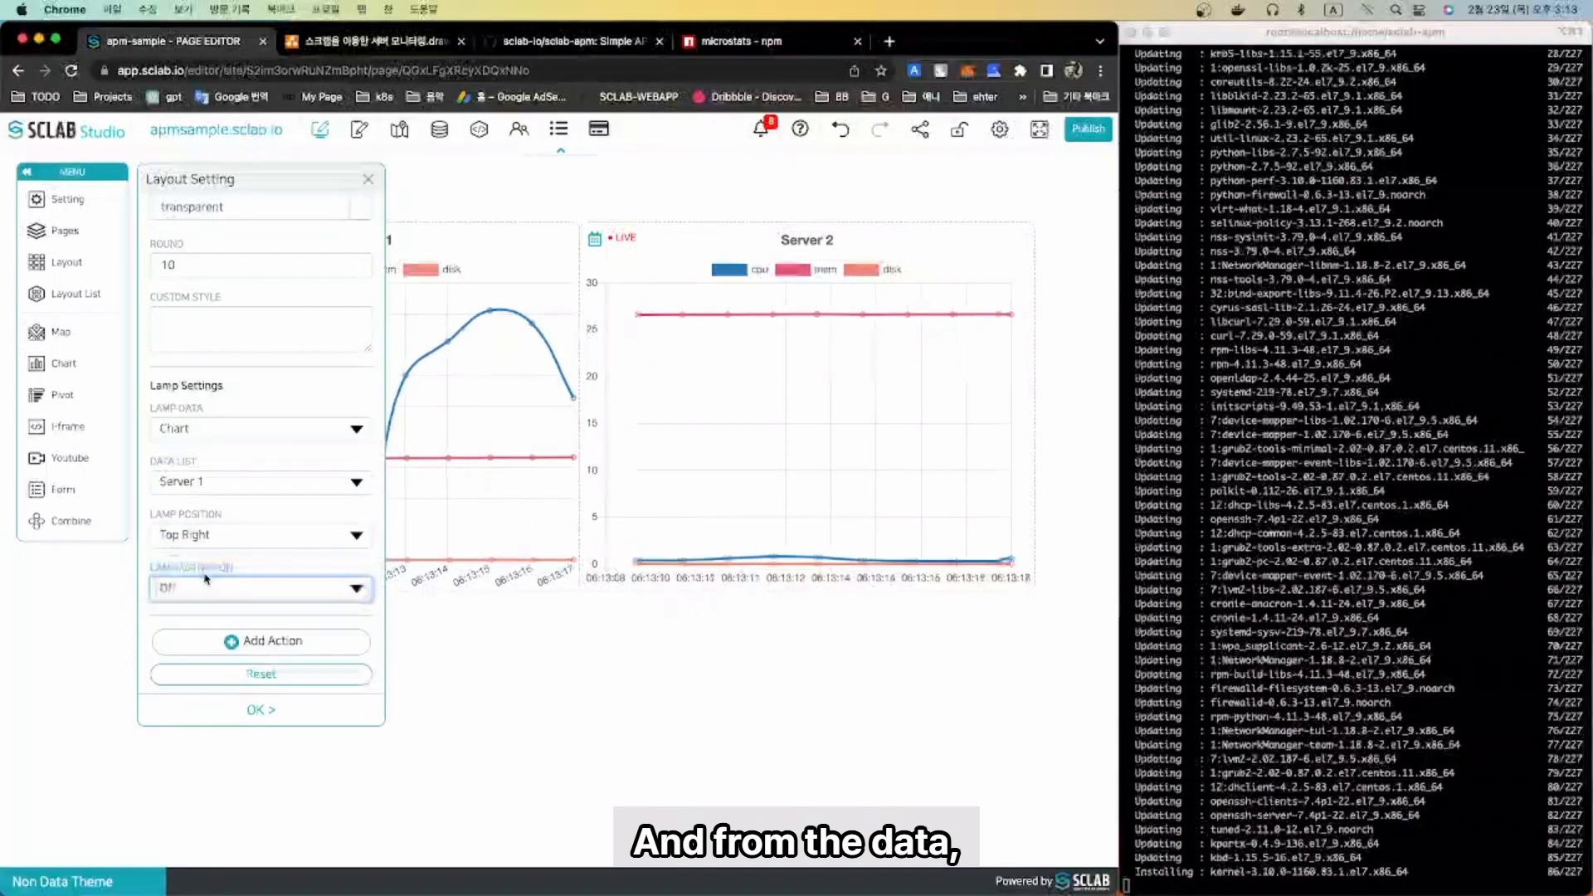
left_click(259, 710)
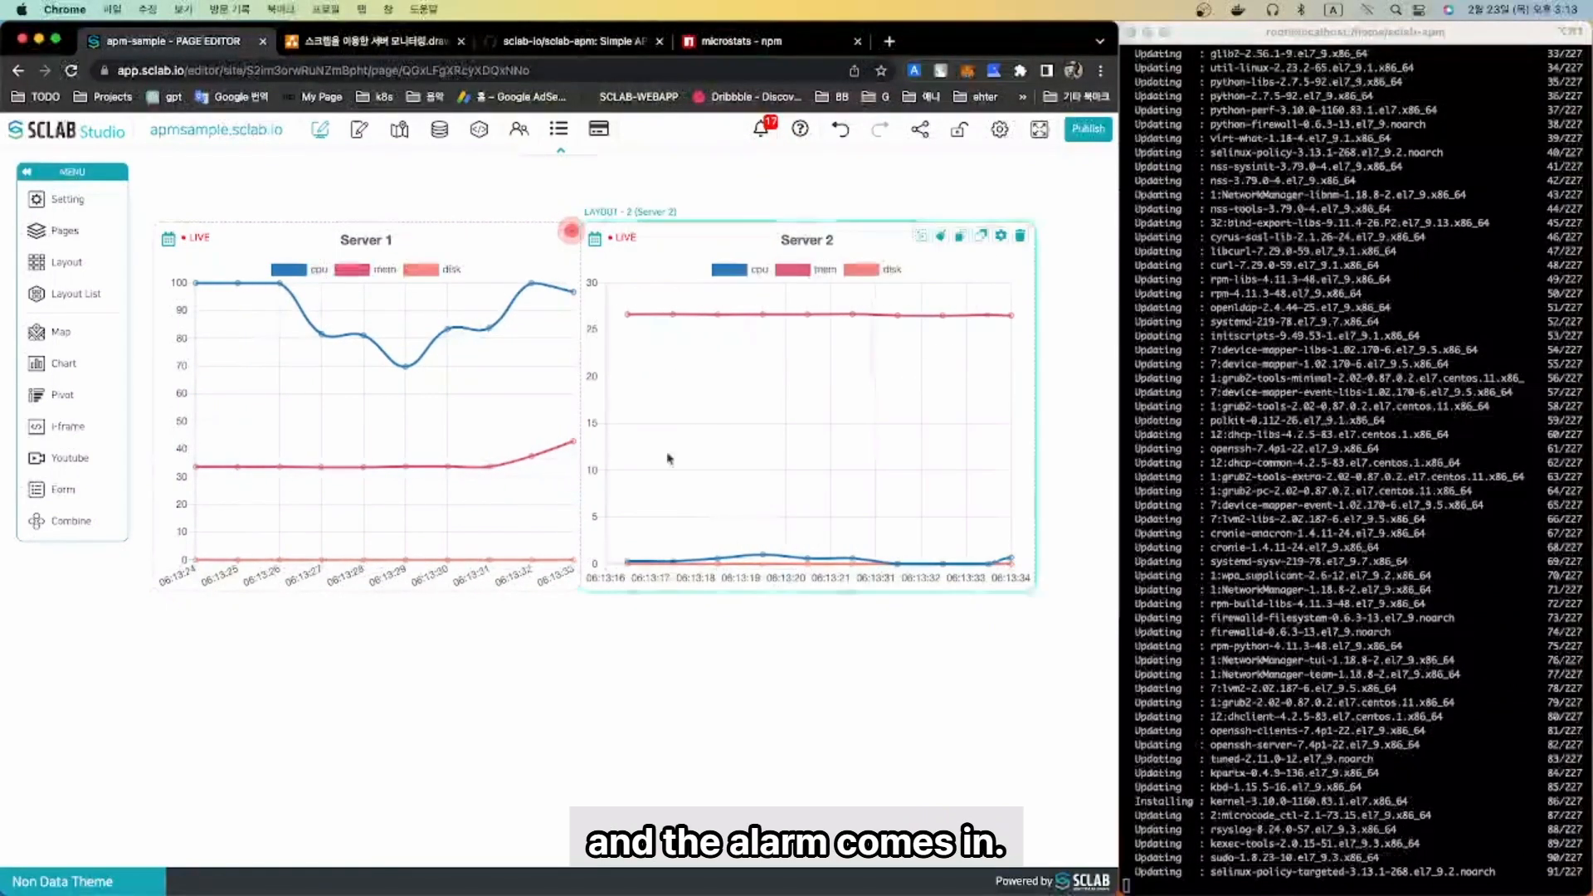
- Set the Server 2 layout's lamp data to Chart and its data list to Server 2, and switch lamp activation On
left_click(1001, 236)
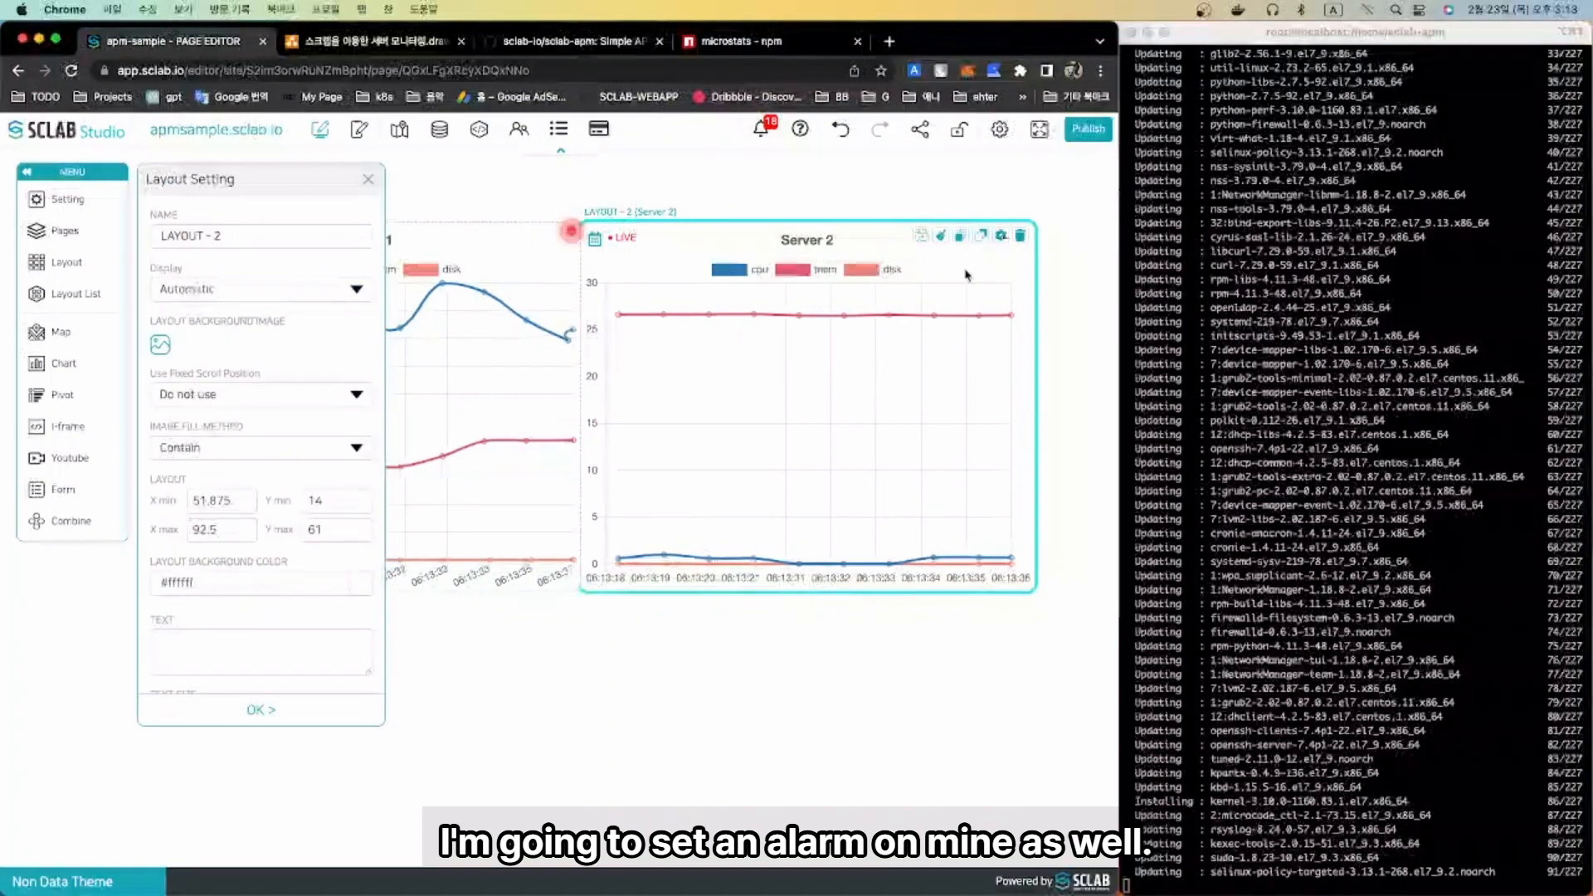
scroll(216, 511, "down", 5)
scroll(216, 510, "down", 3)
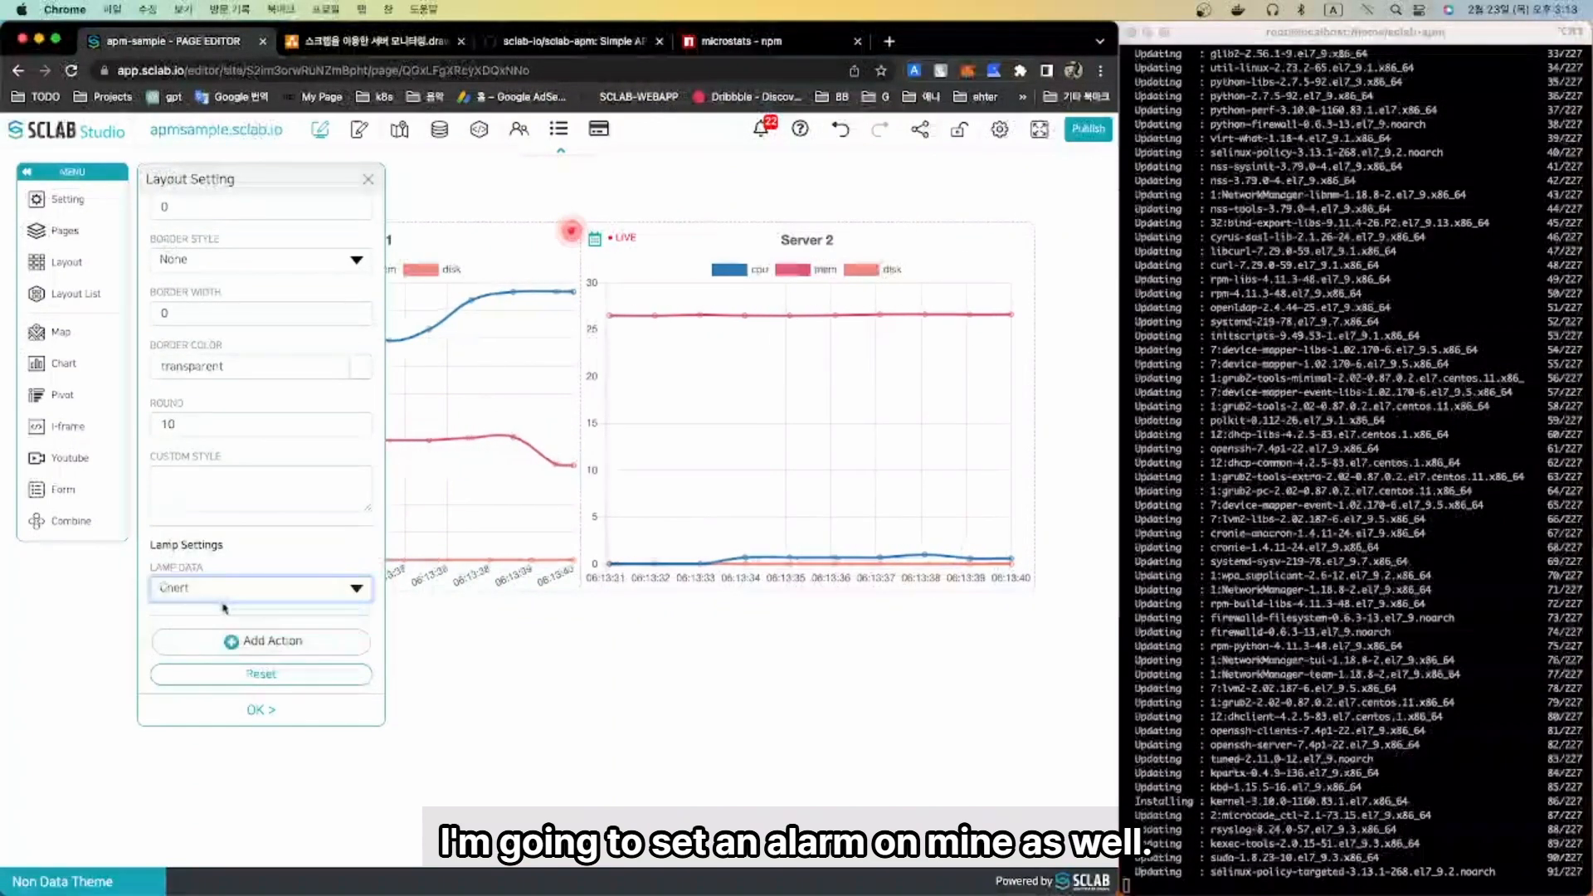
scroll(184, 598, "down", 3)
left_click(184, 497)
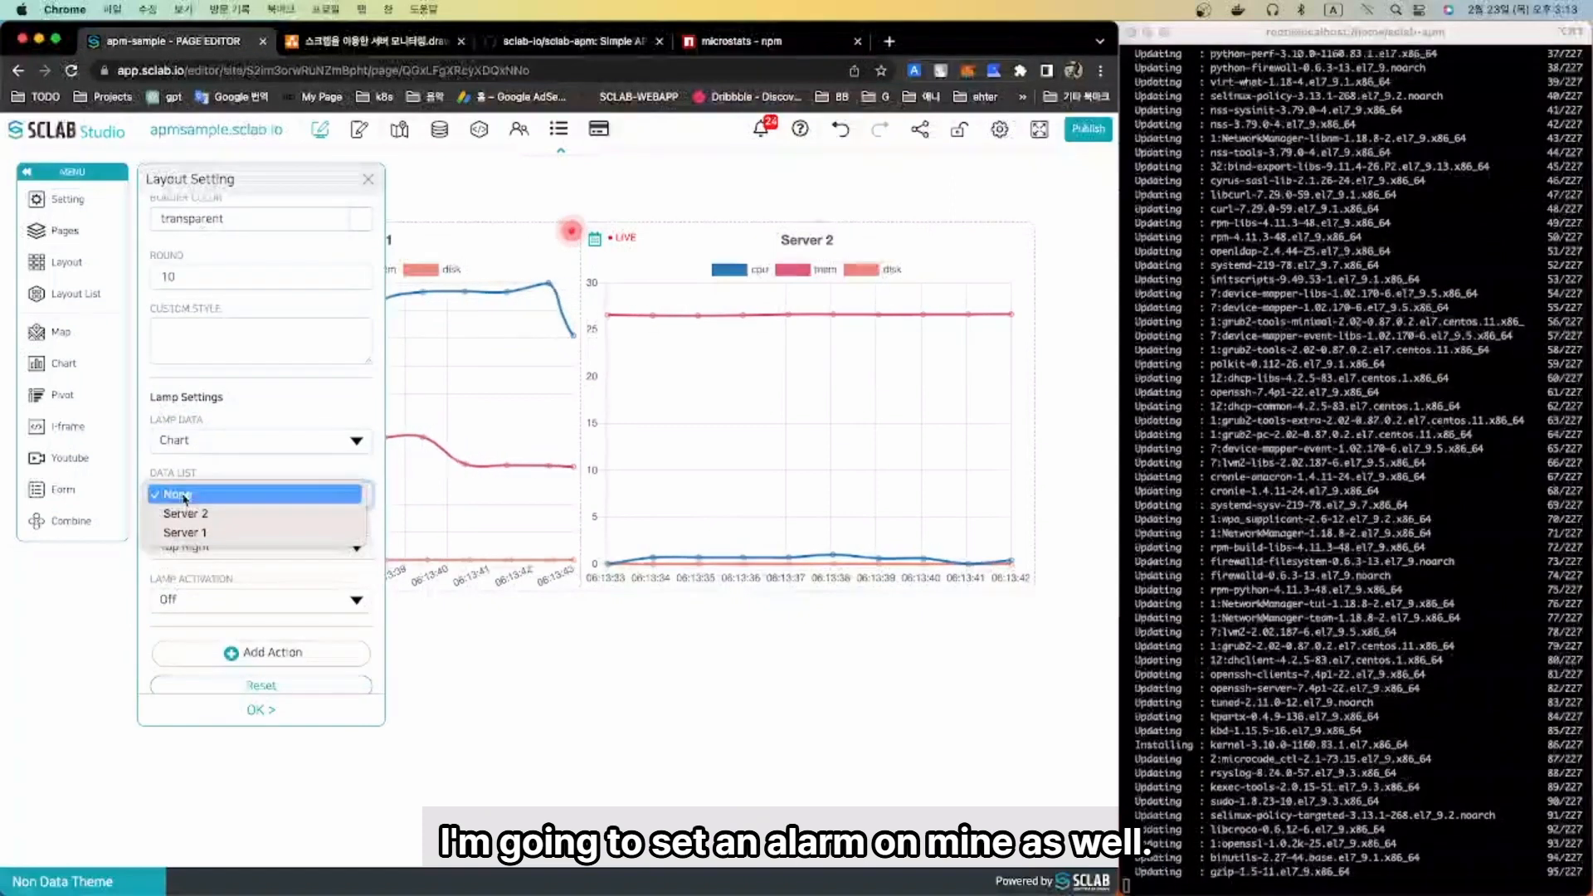
left_click(190, 514)
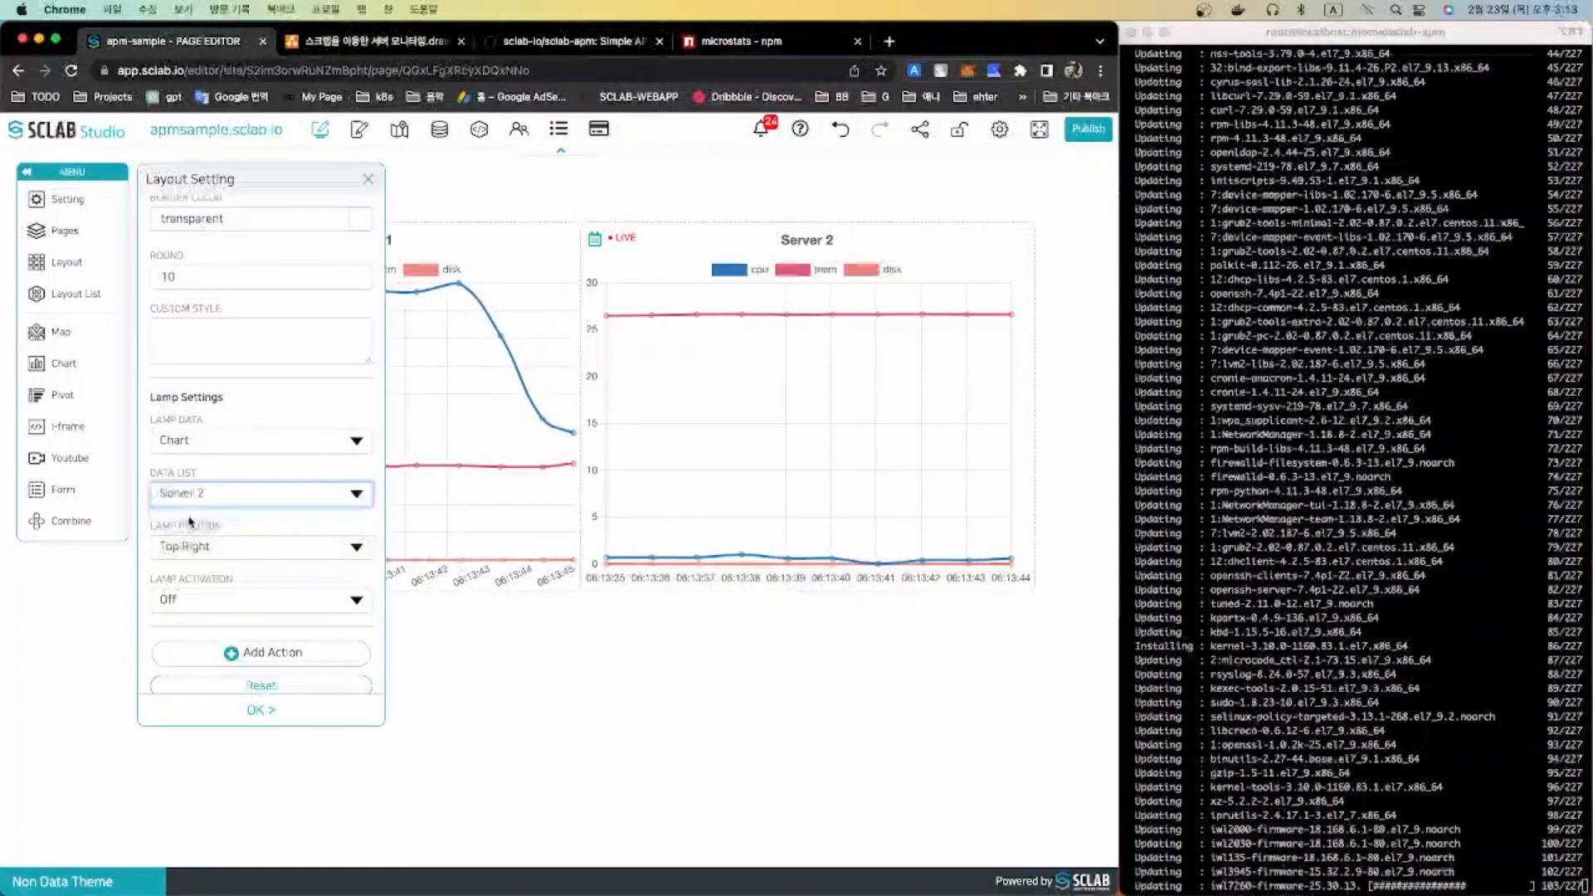
scroll(179, 558, "down", 1)
left_click(184, 589)
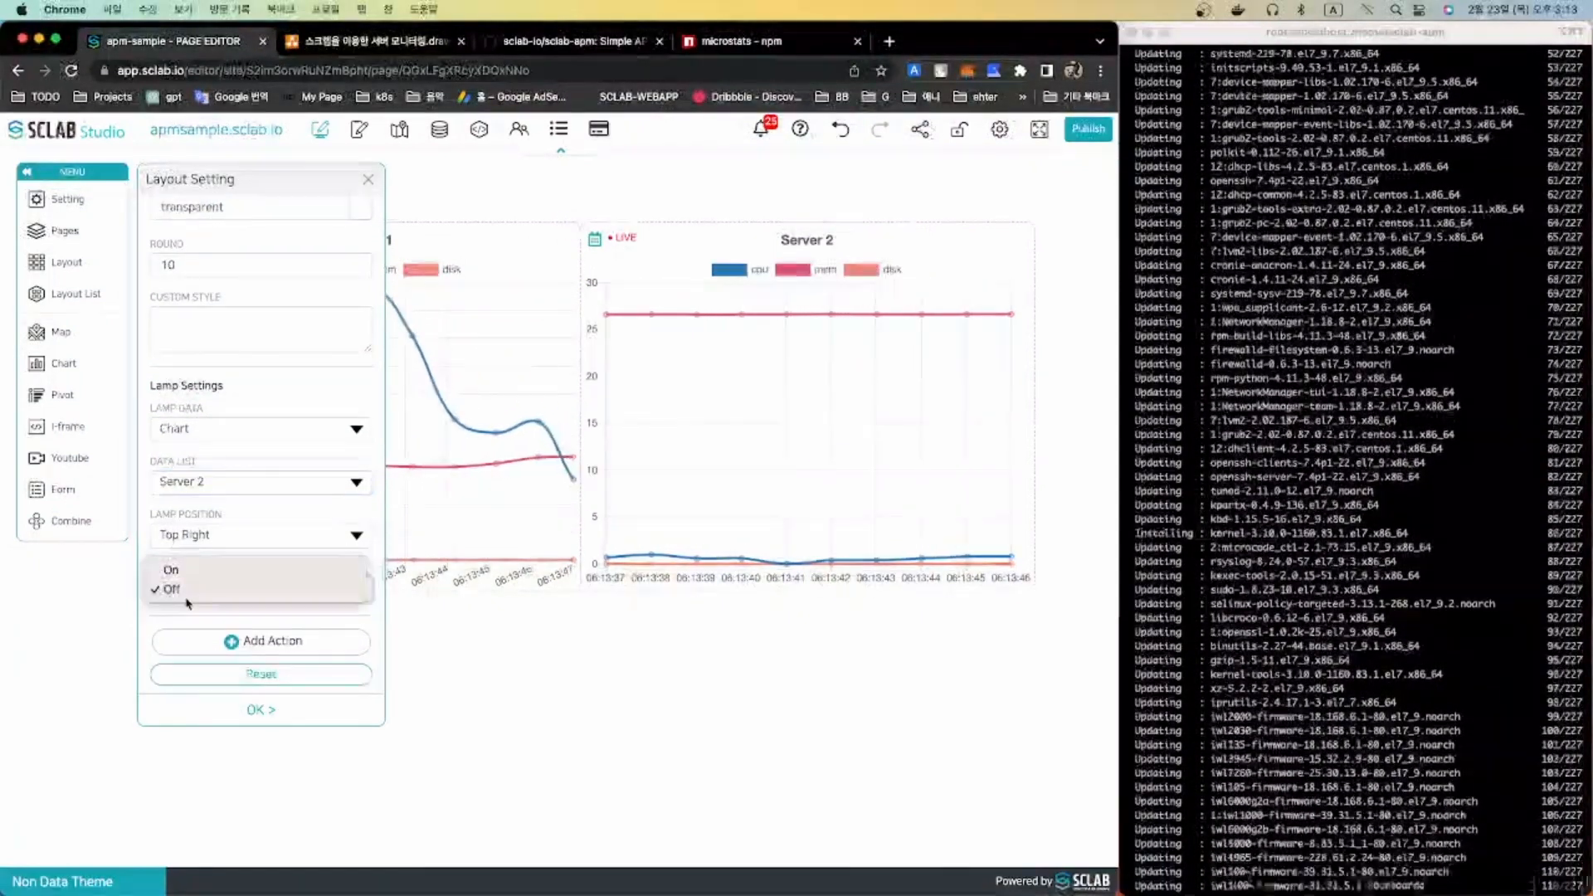
left_click(189, 571)
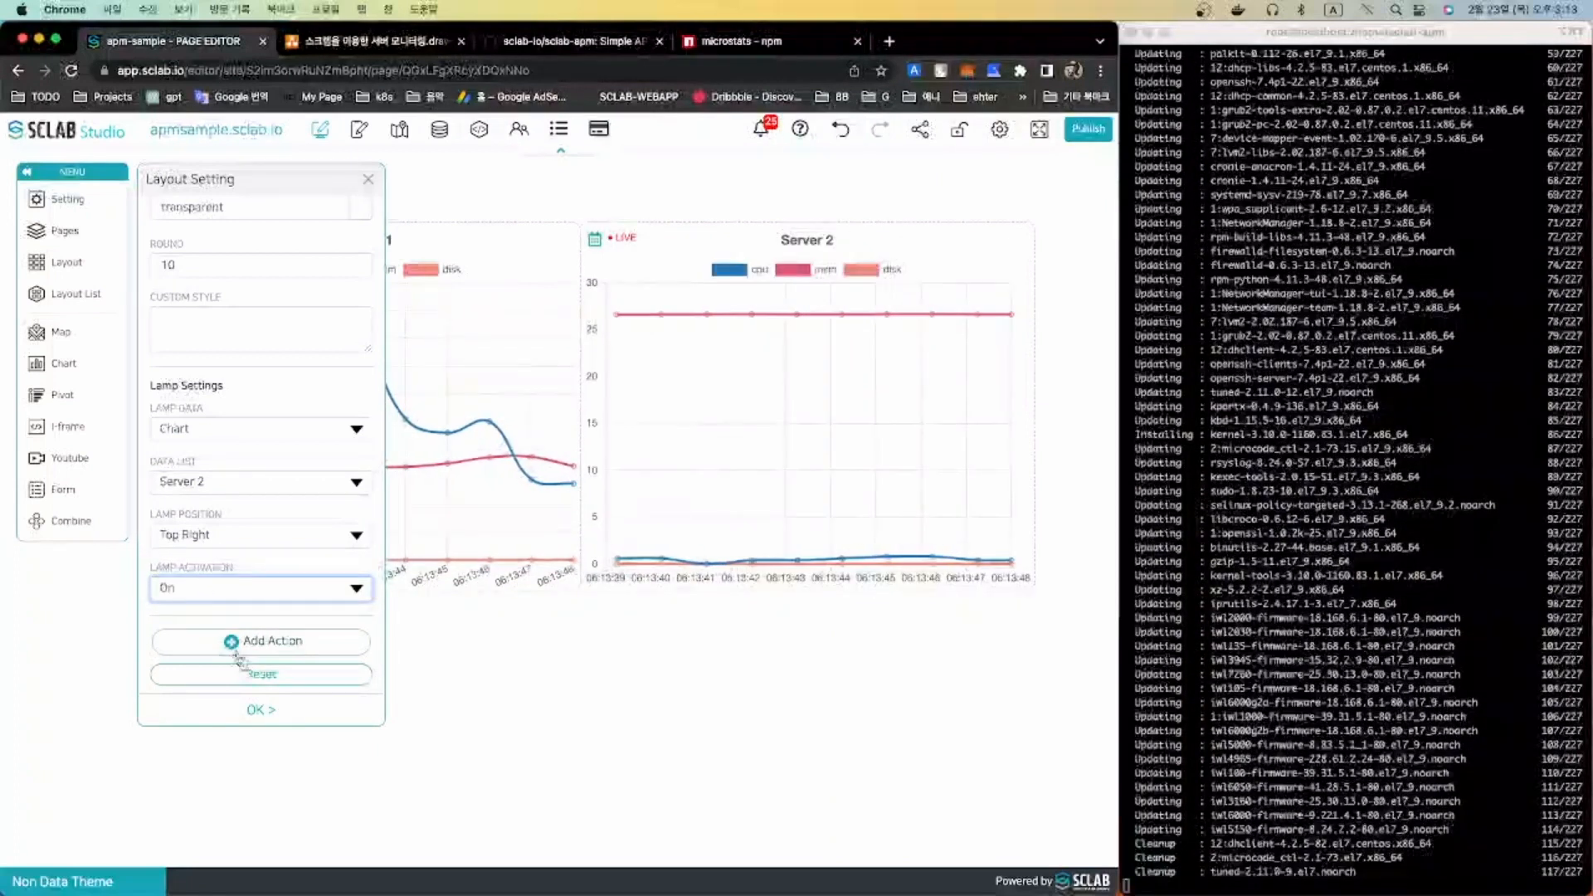
left_click(260, 710)
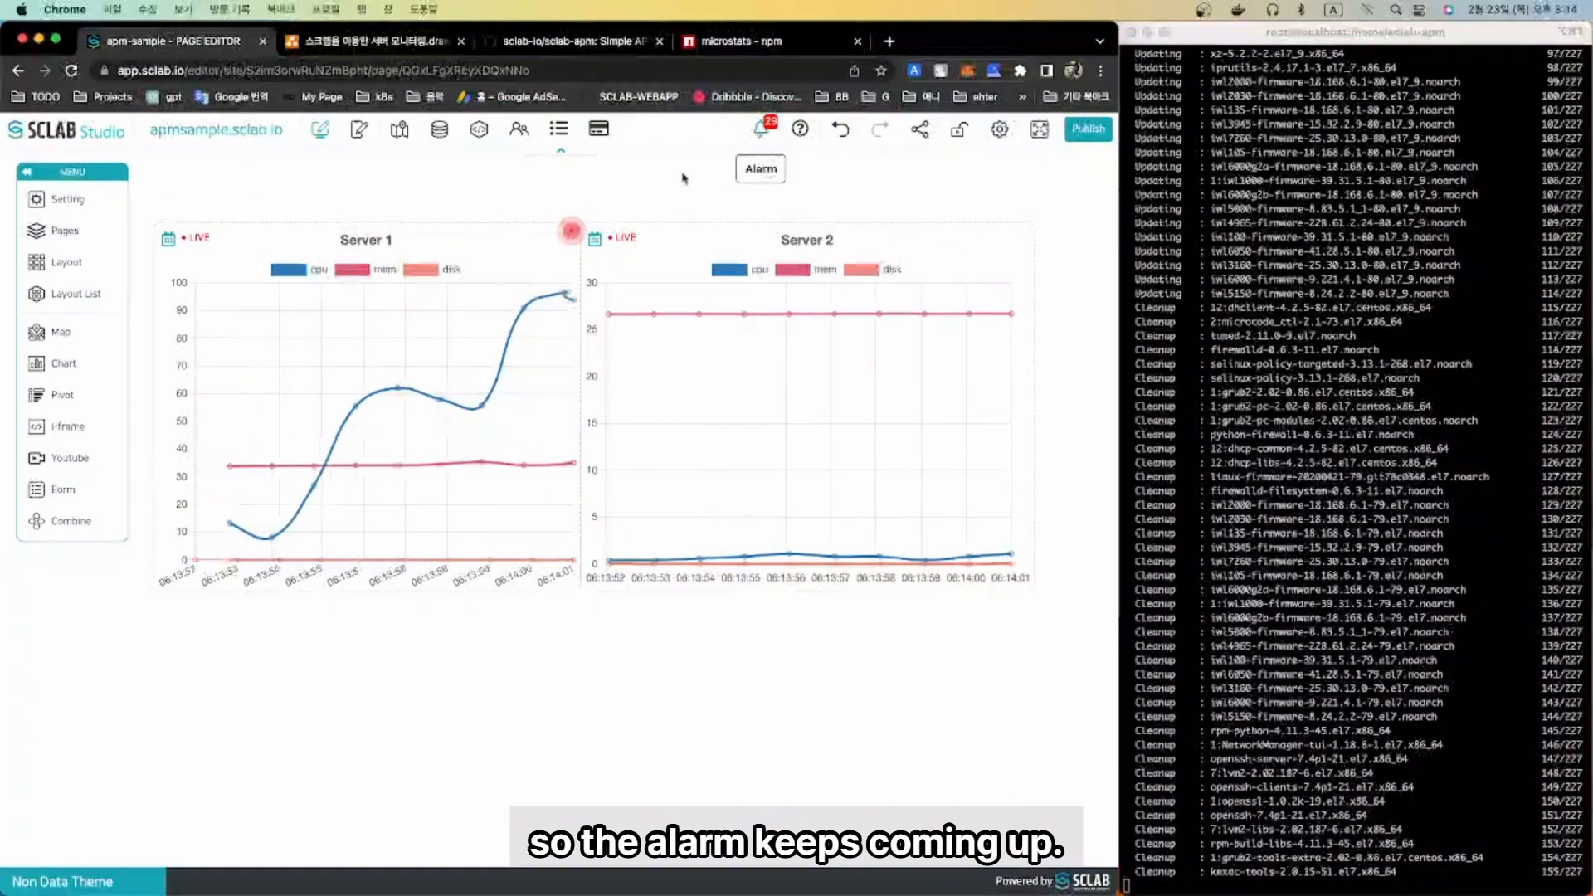
- Open the alarm history, inspect the charts of the "cpu: 50" entry and the newest entry, and close the list
left_click(771, 131)
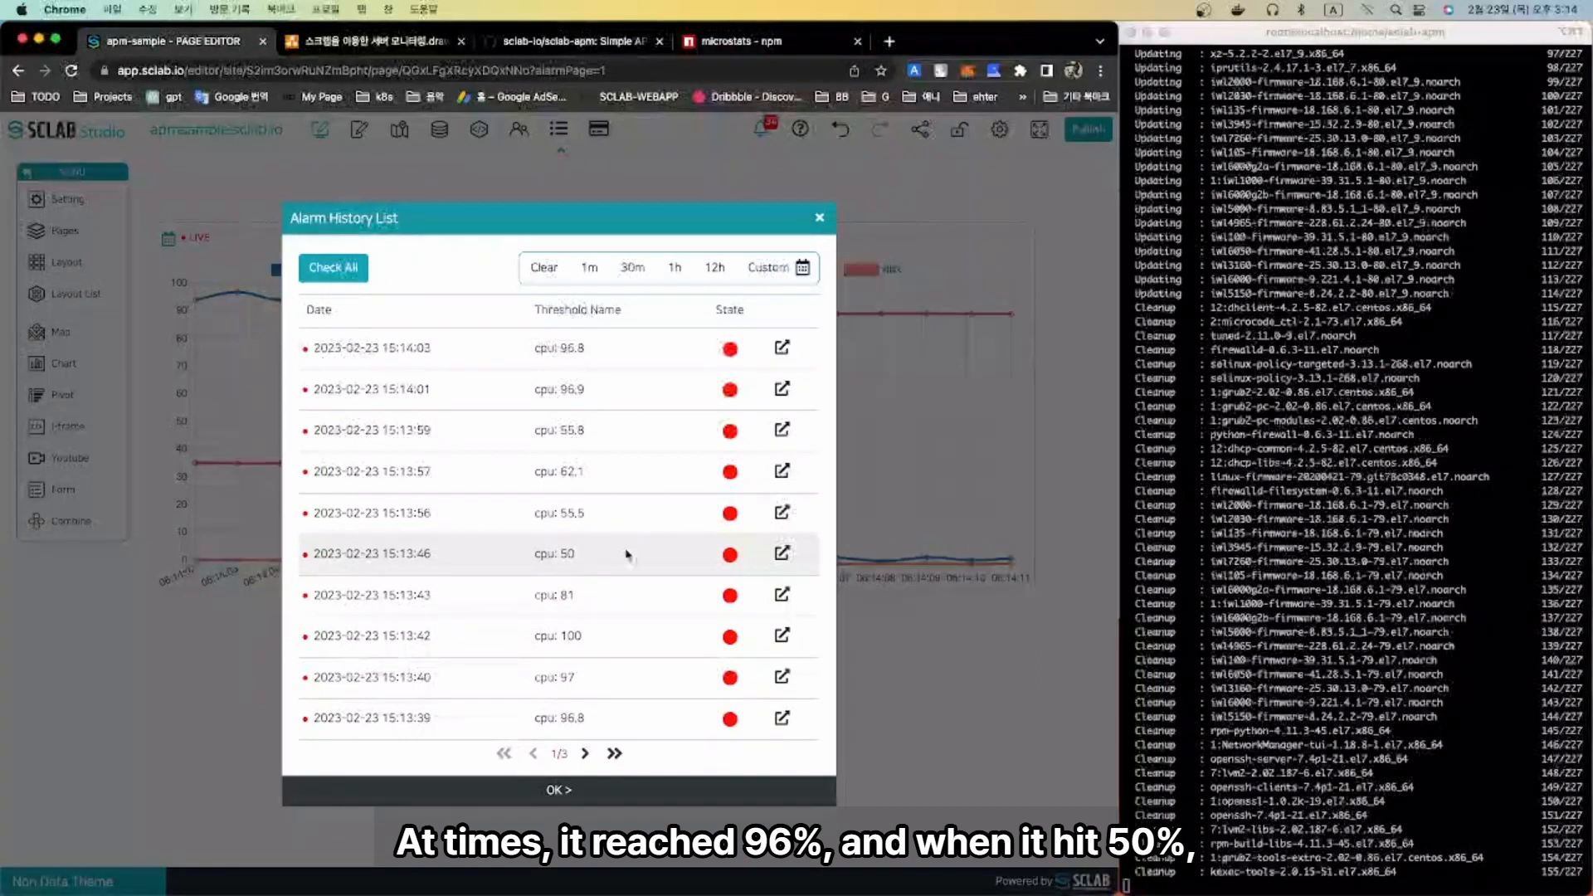
left_click(782, 553)
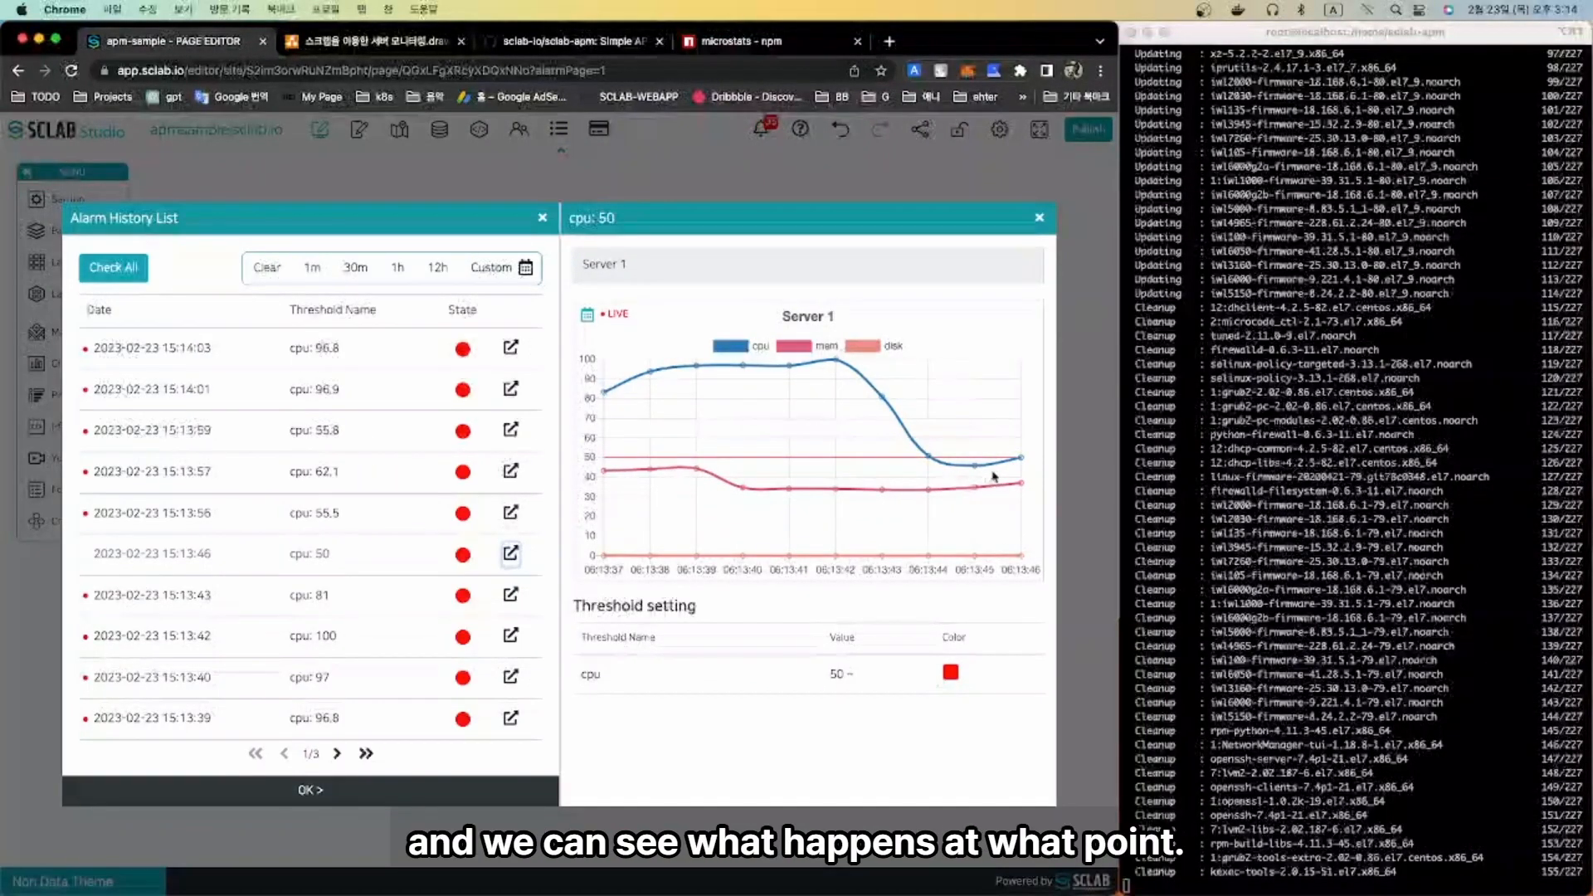
mouse_move(1022, 461)
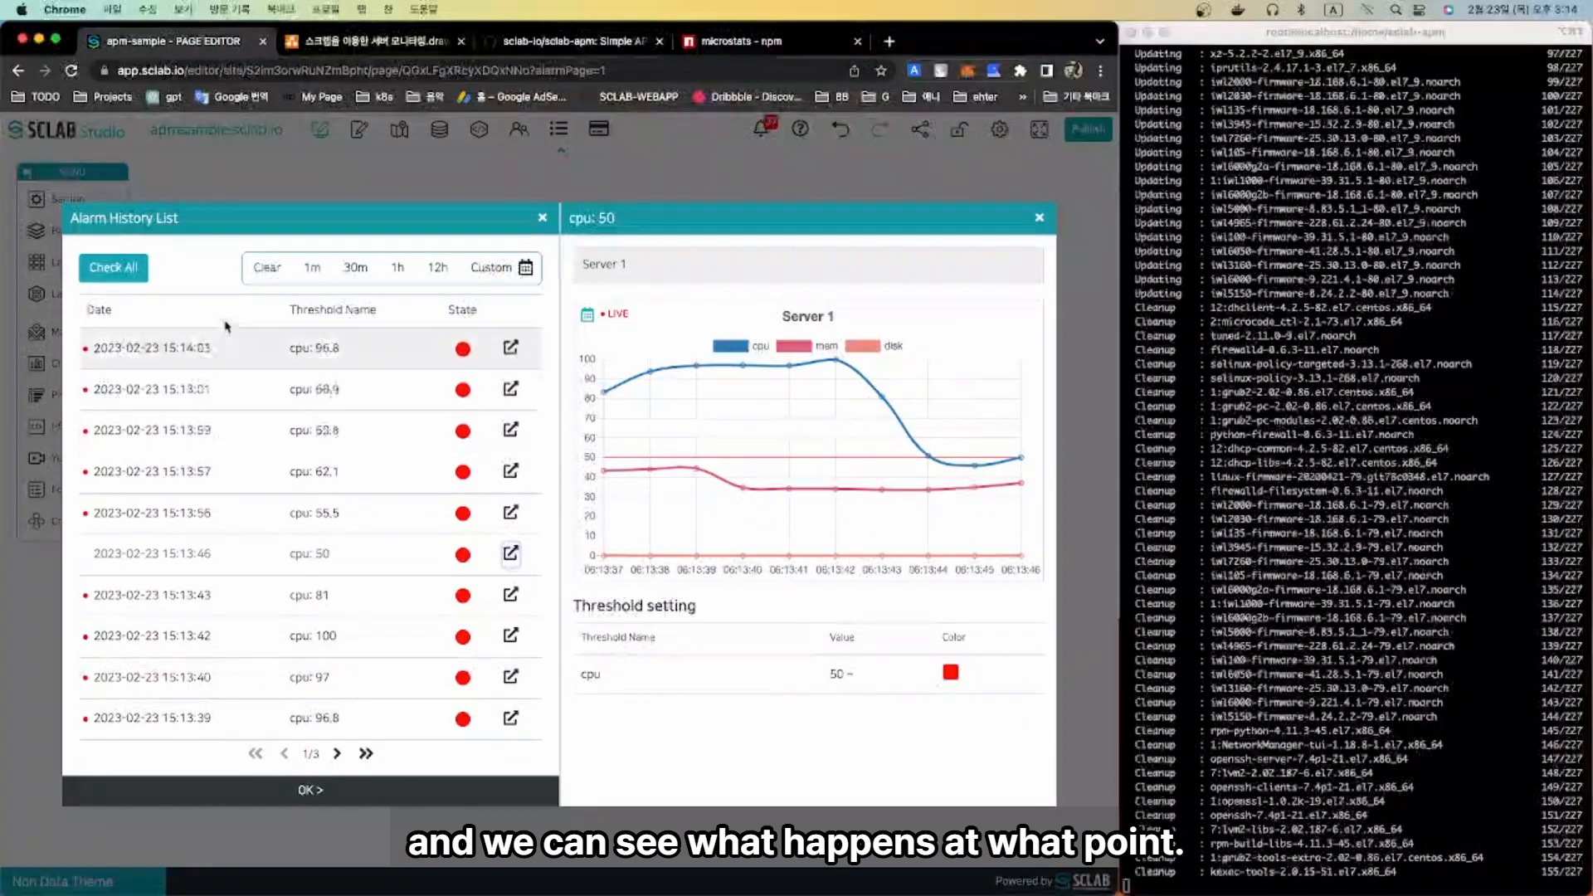
left_click(510, 348)
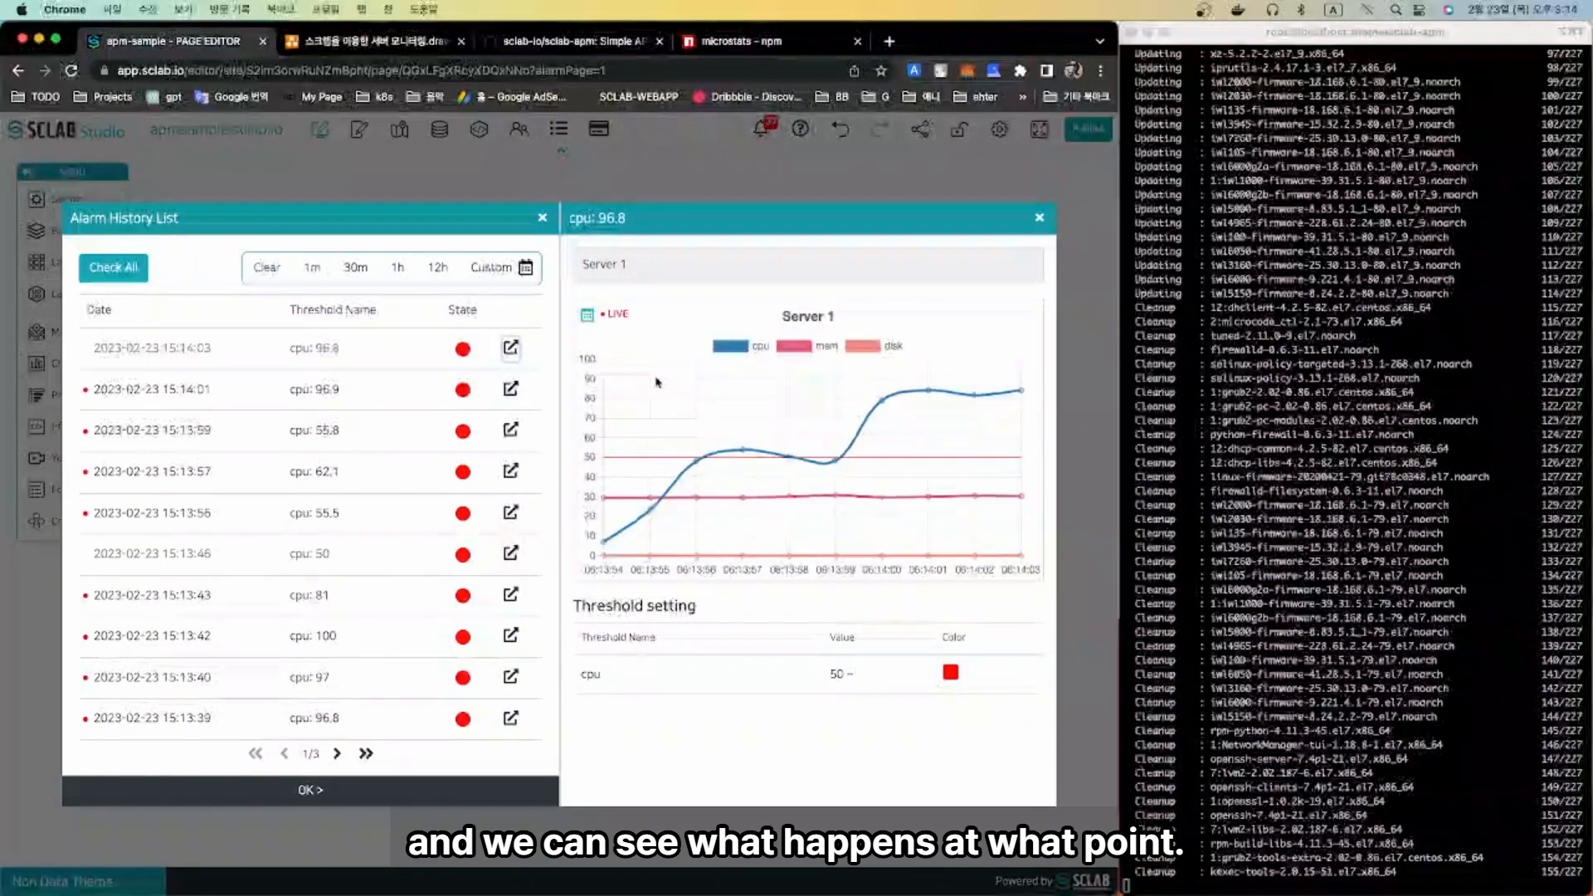
left_click(544, 219)
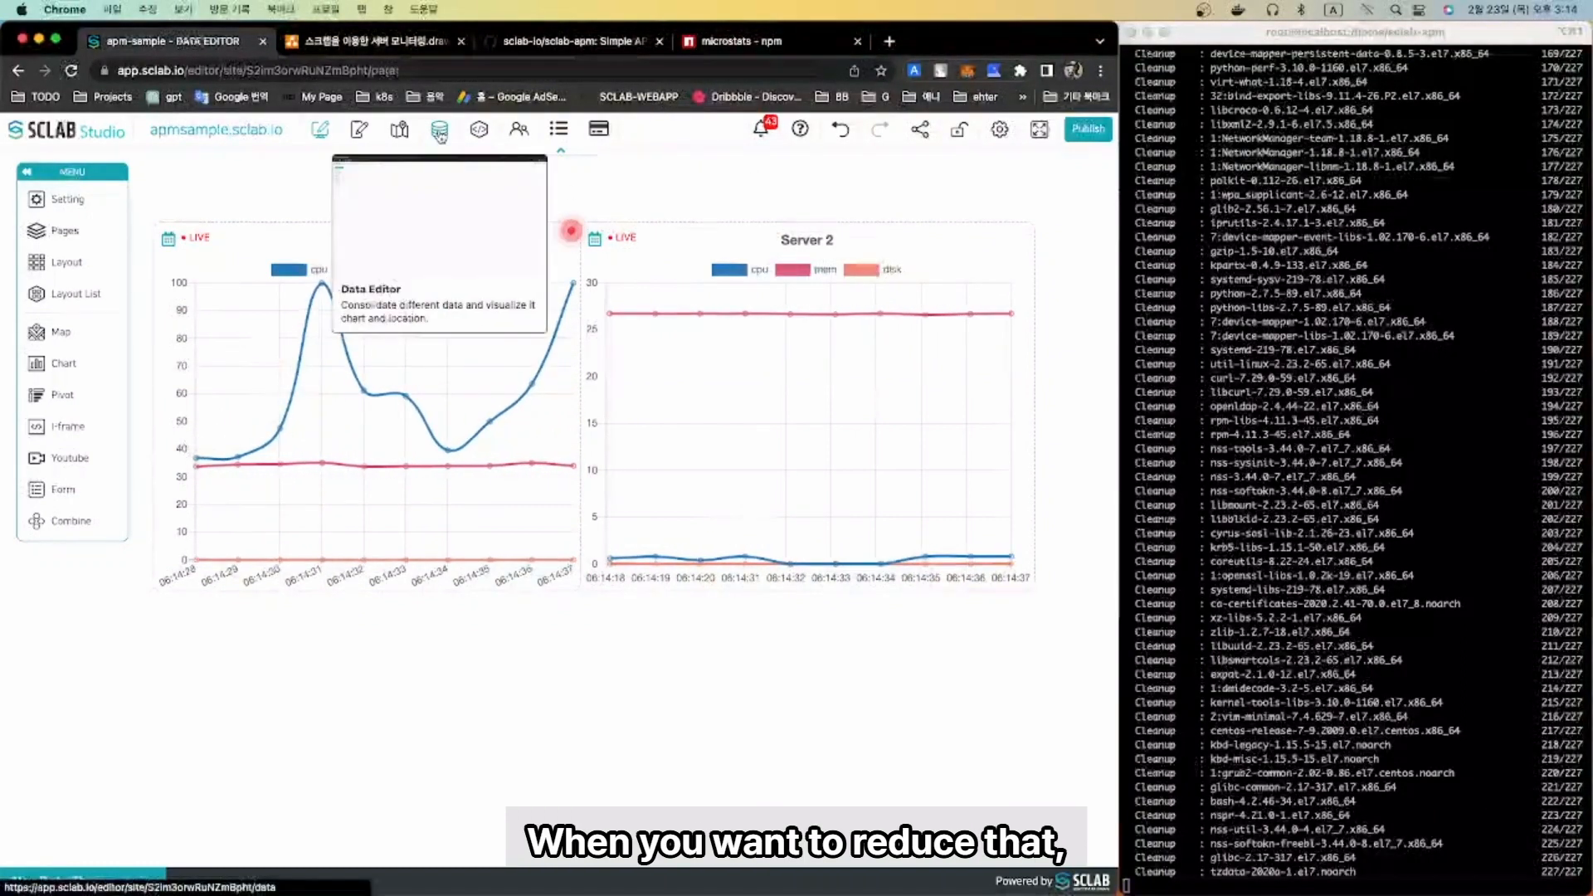
- In the Data Editor, set the Server 1 line chart's threshold interval to 1 minute and save the chart
left_click(440, 131)
left_click_drag(578, 658, 524, 482)
mouse_move(674, 431)
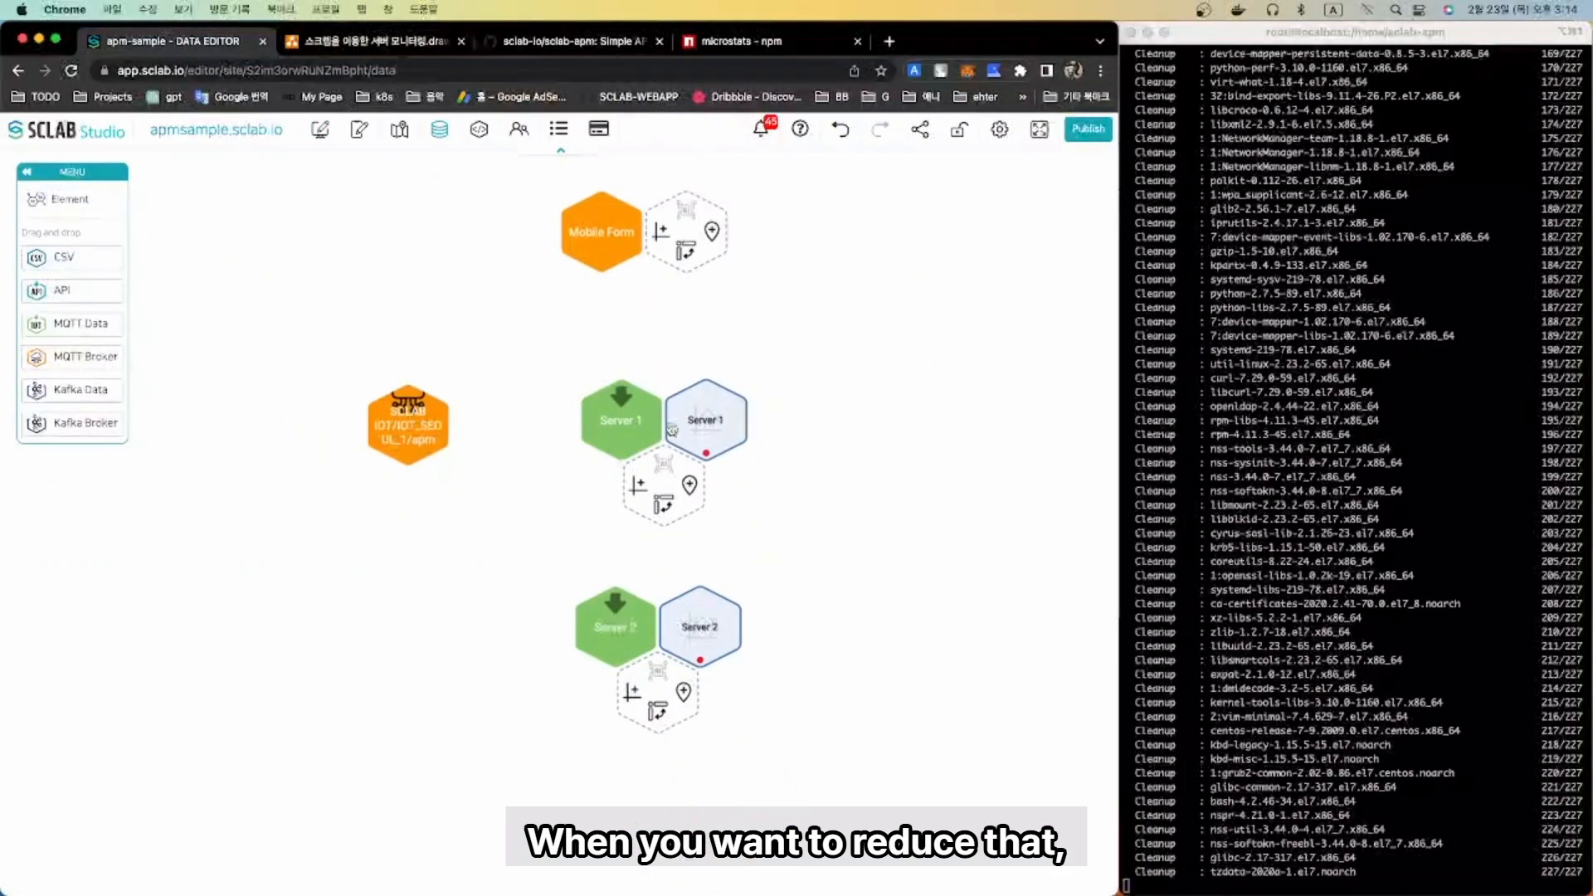
left_click(688, 479)
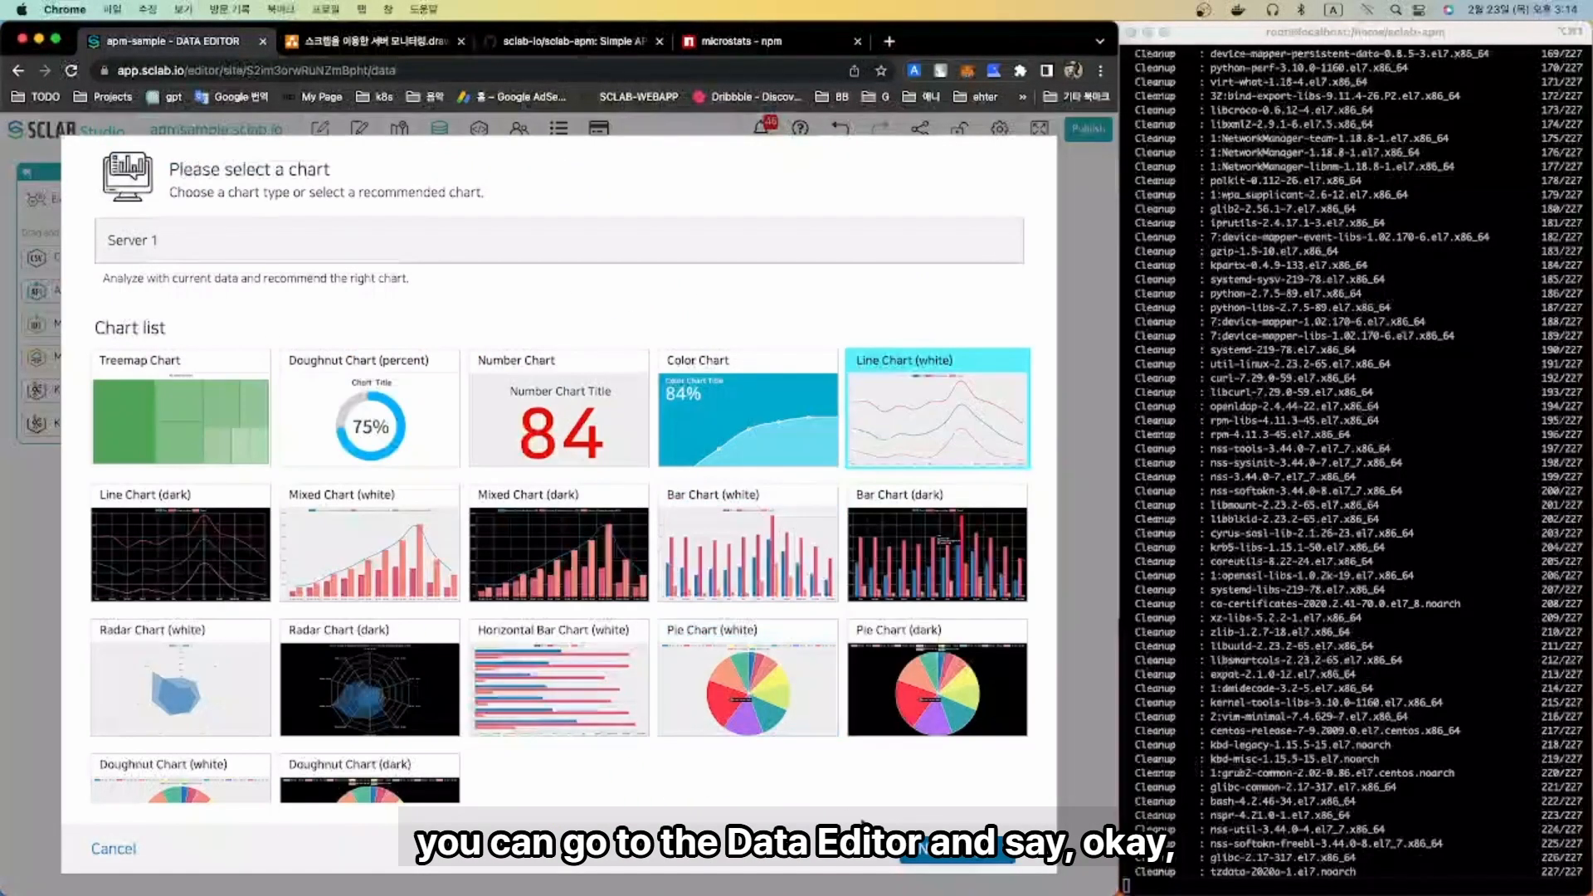
left_click(954, 415)
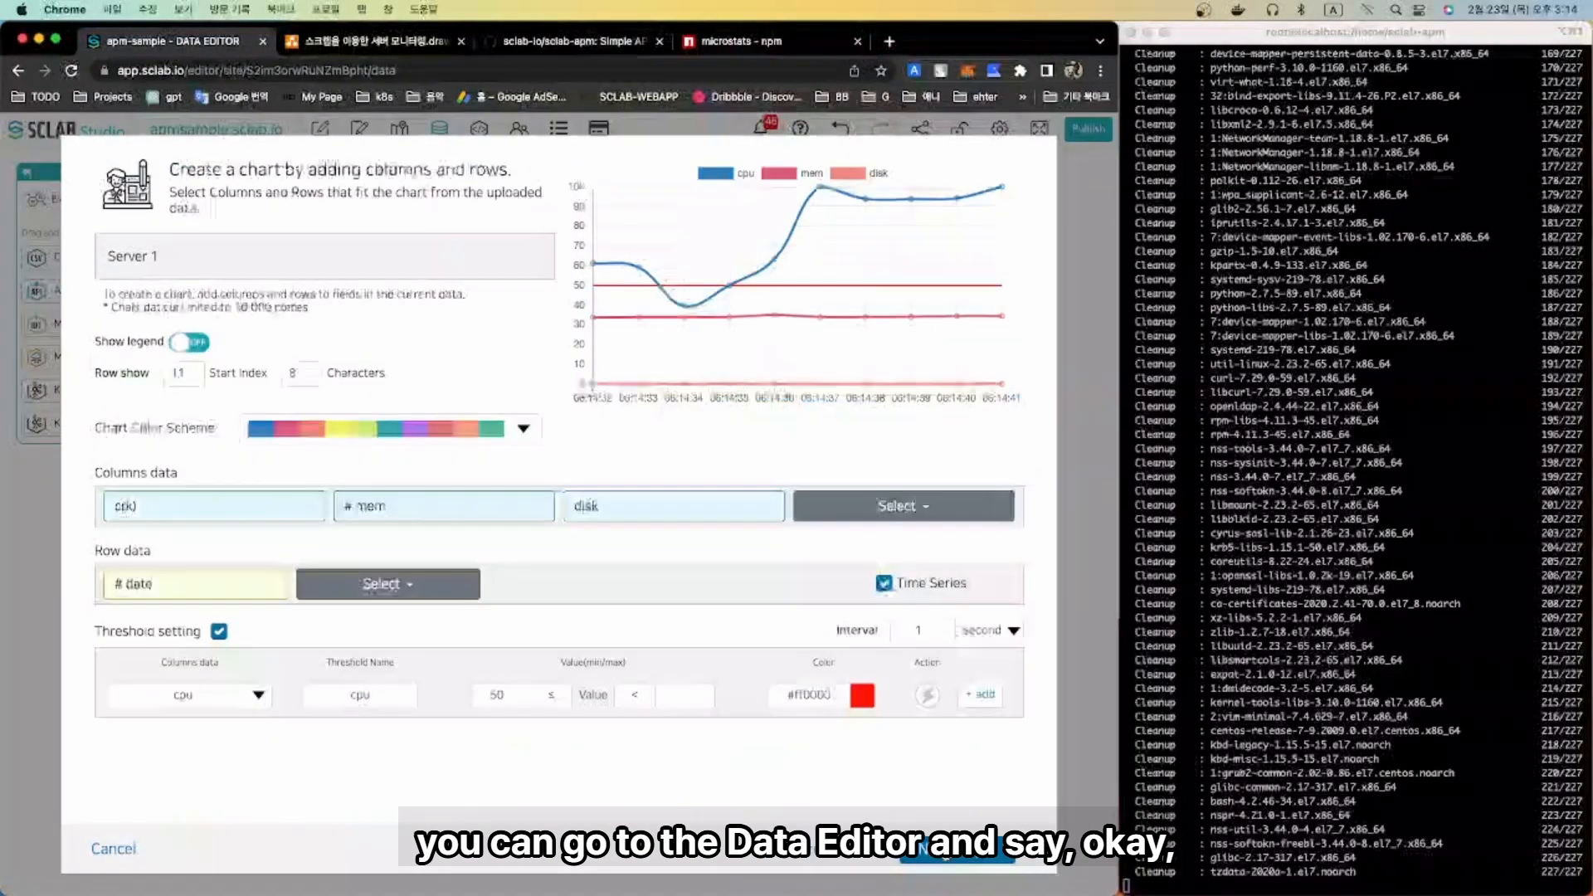
left_click(979, 631)
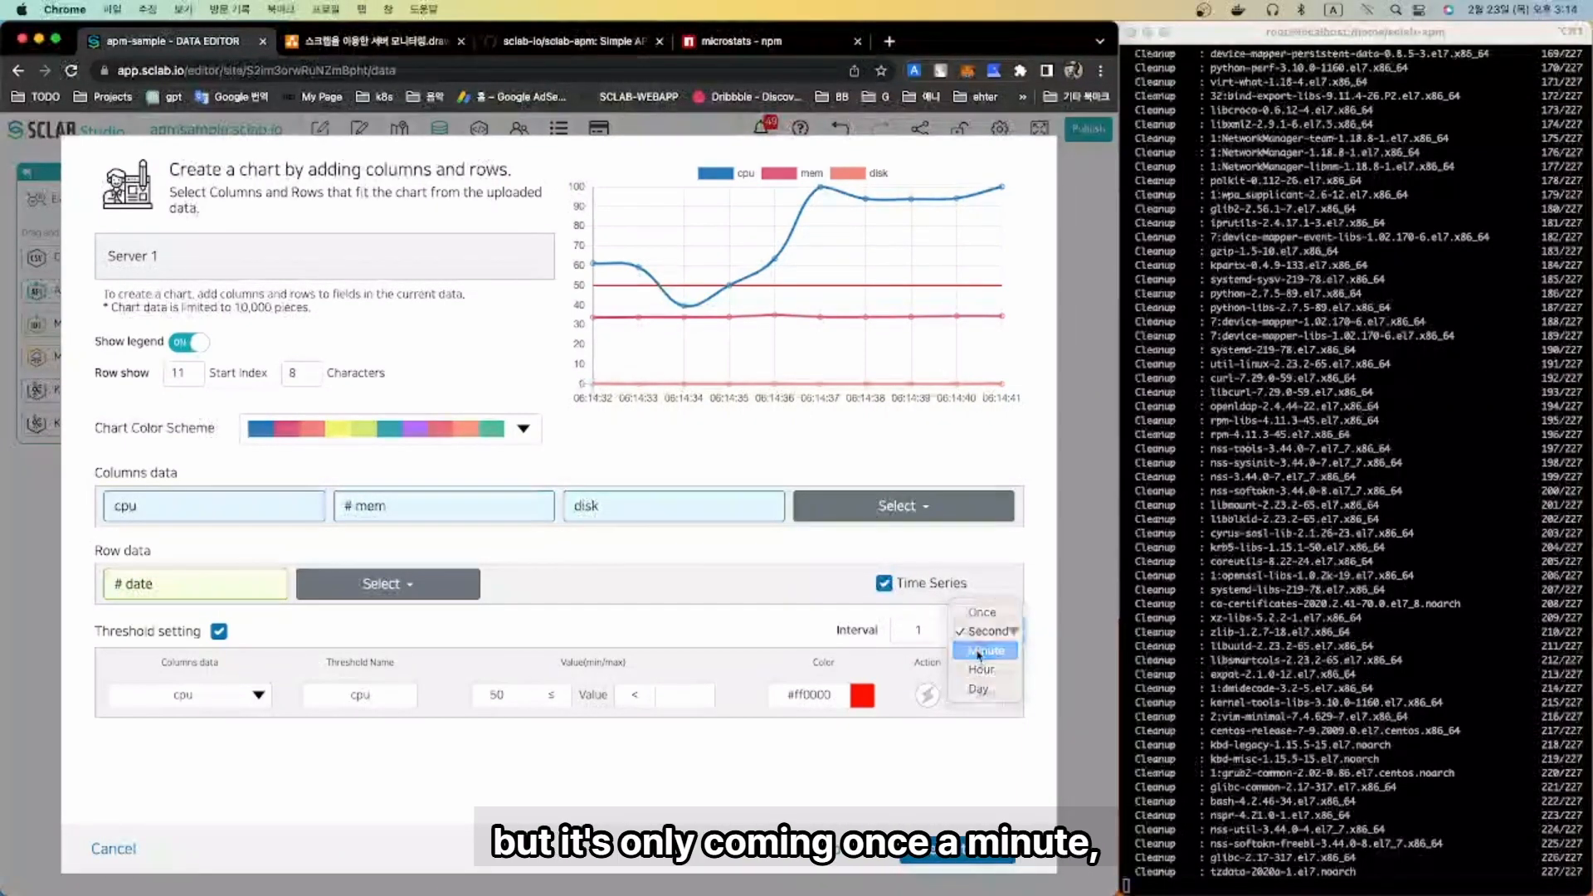
left_click(981, 651)
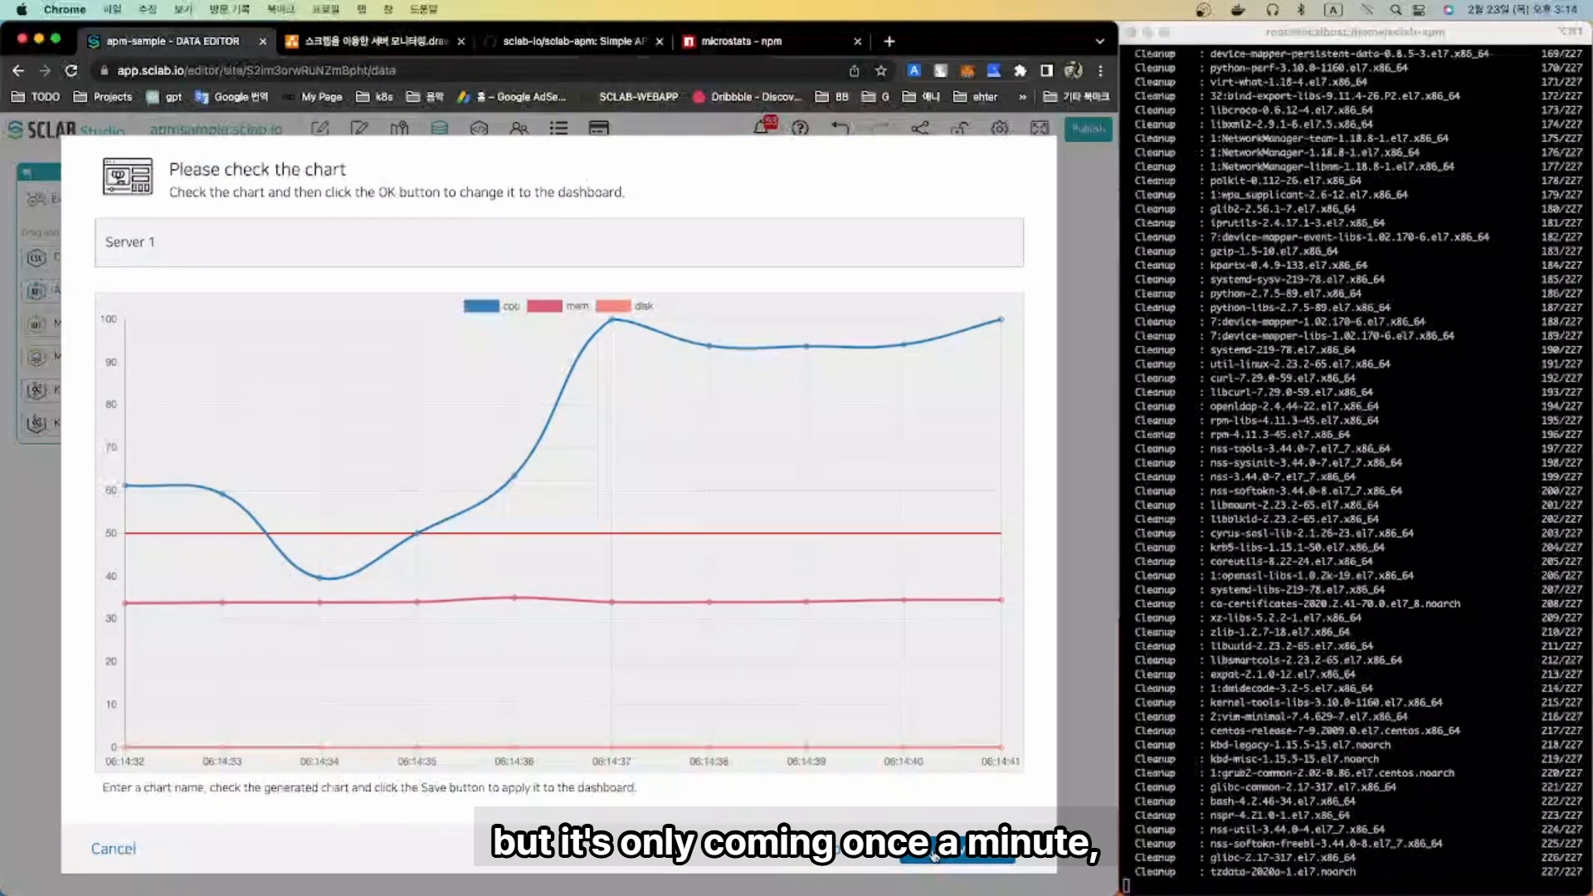
left_click(957, 859)
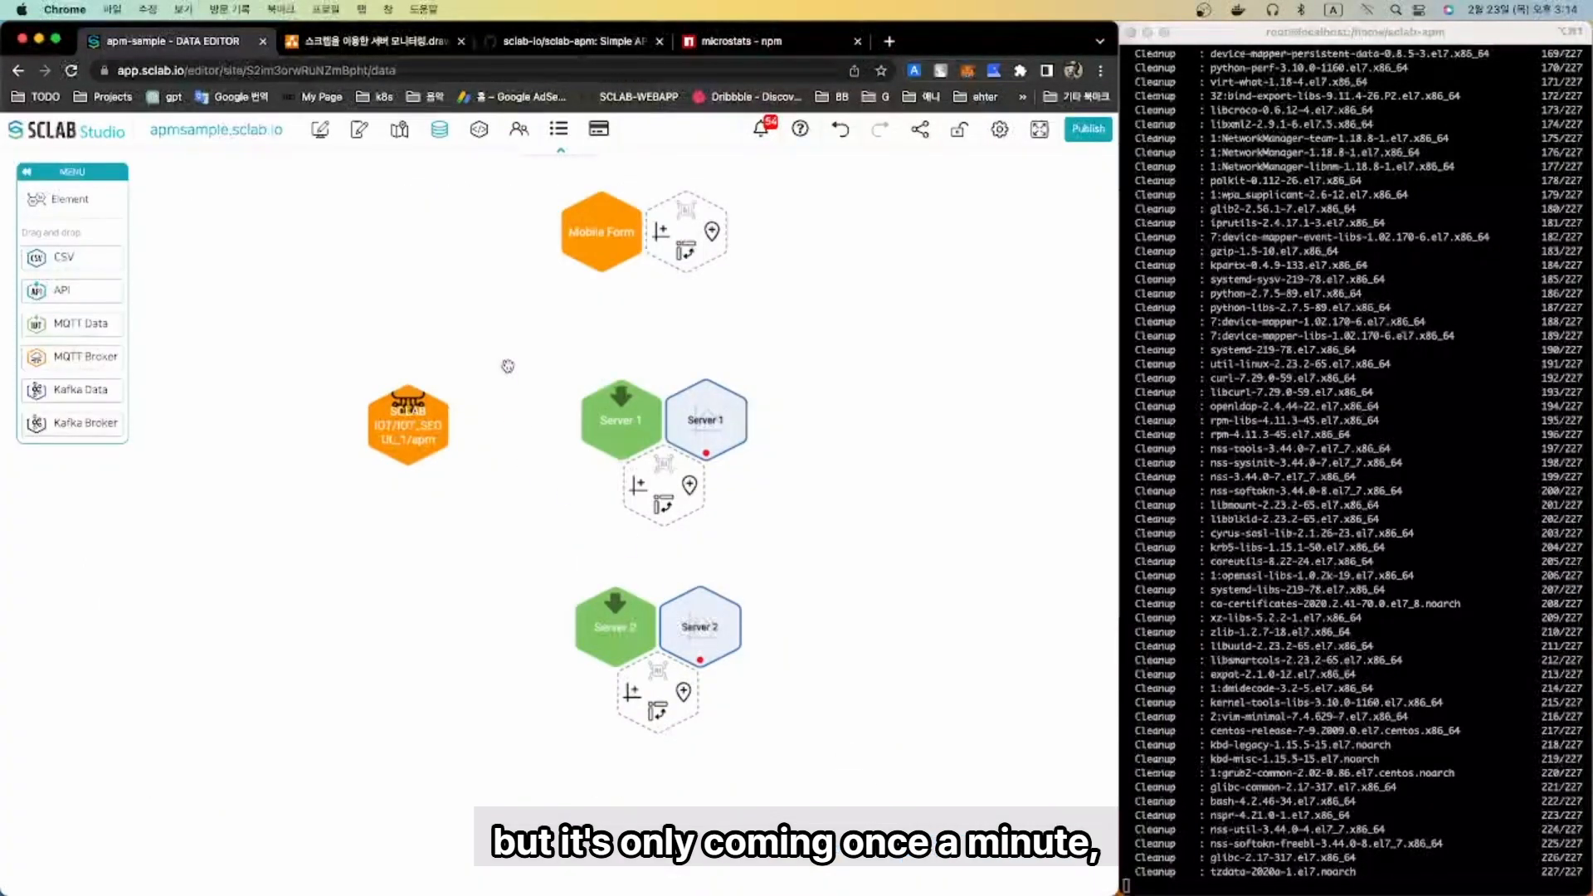
- Return to the dashboard in the Page Editor and publish the changed threshold interval
left_click(320, 130)
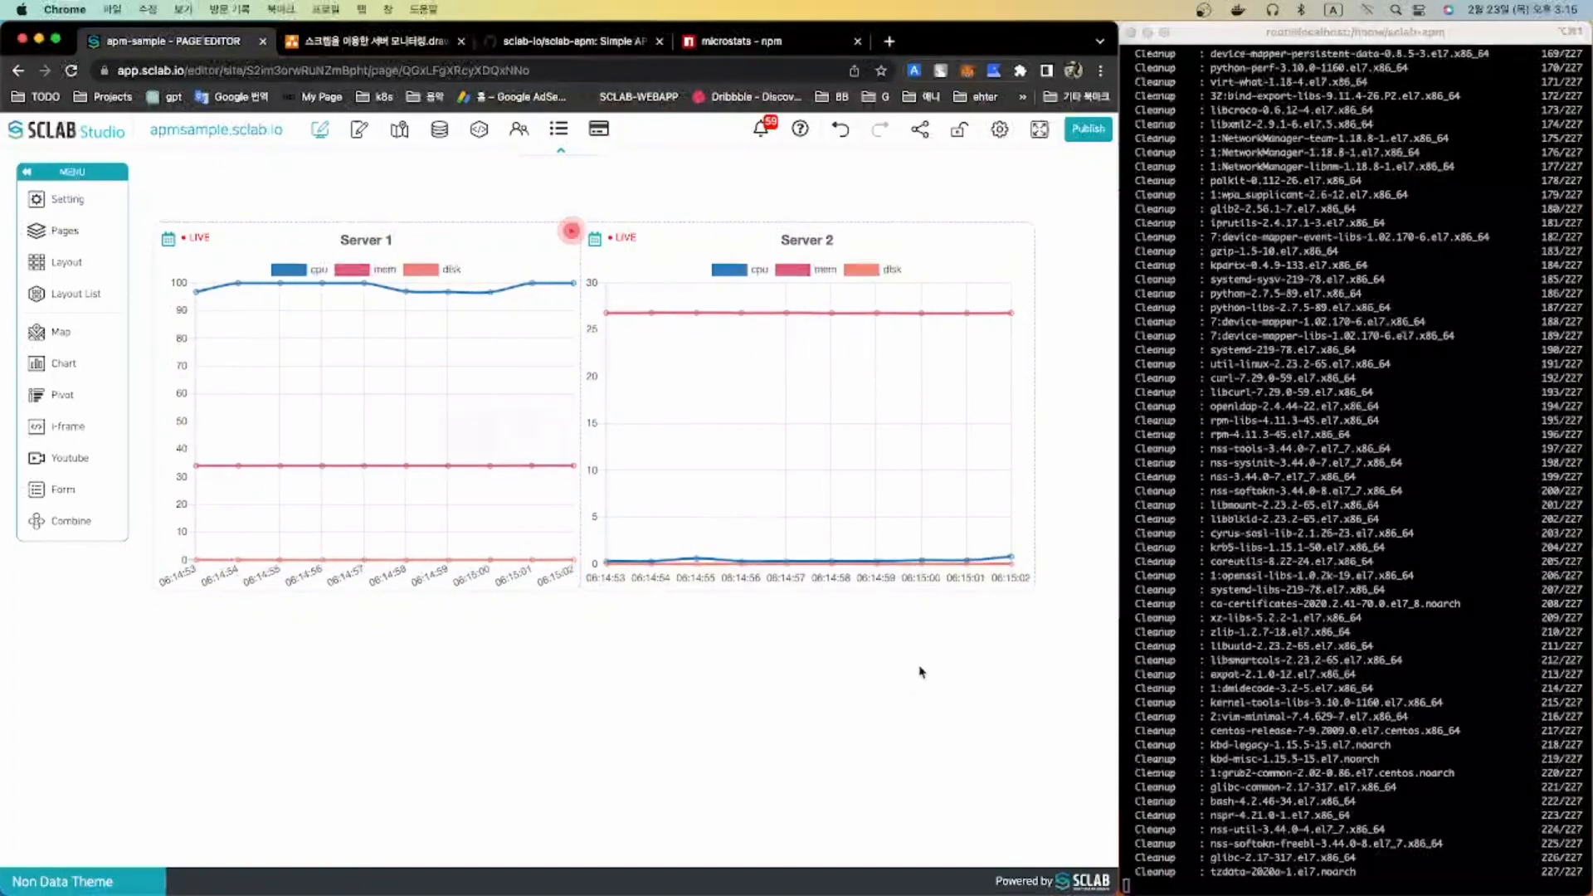
left_click(1088, 128)
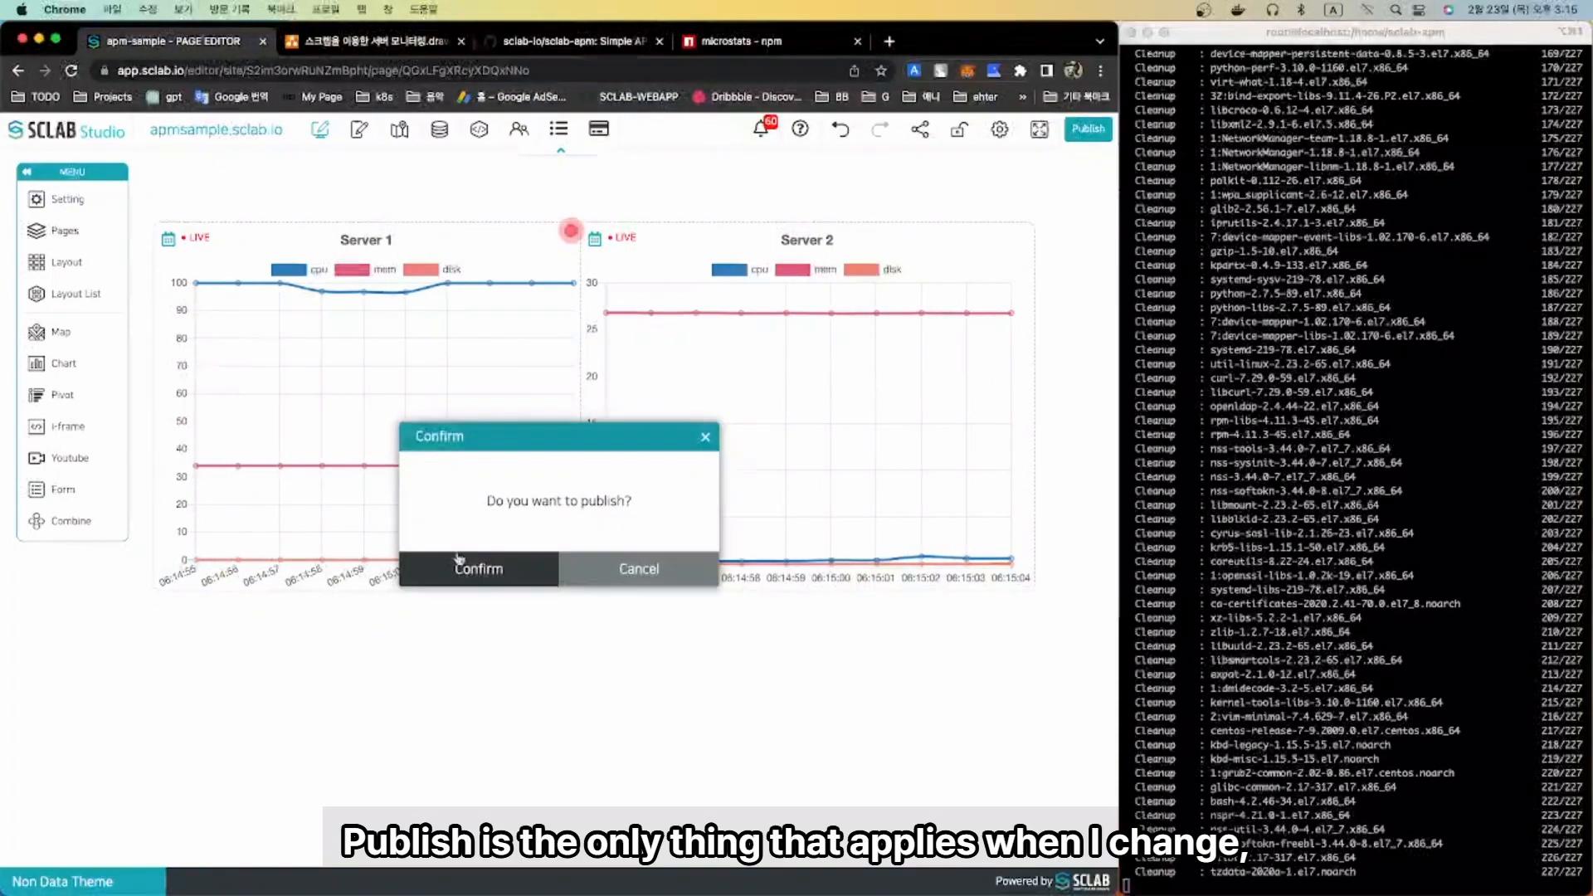
left_click(472, 569)
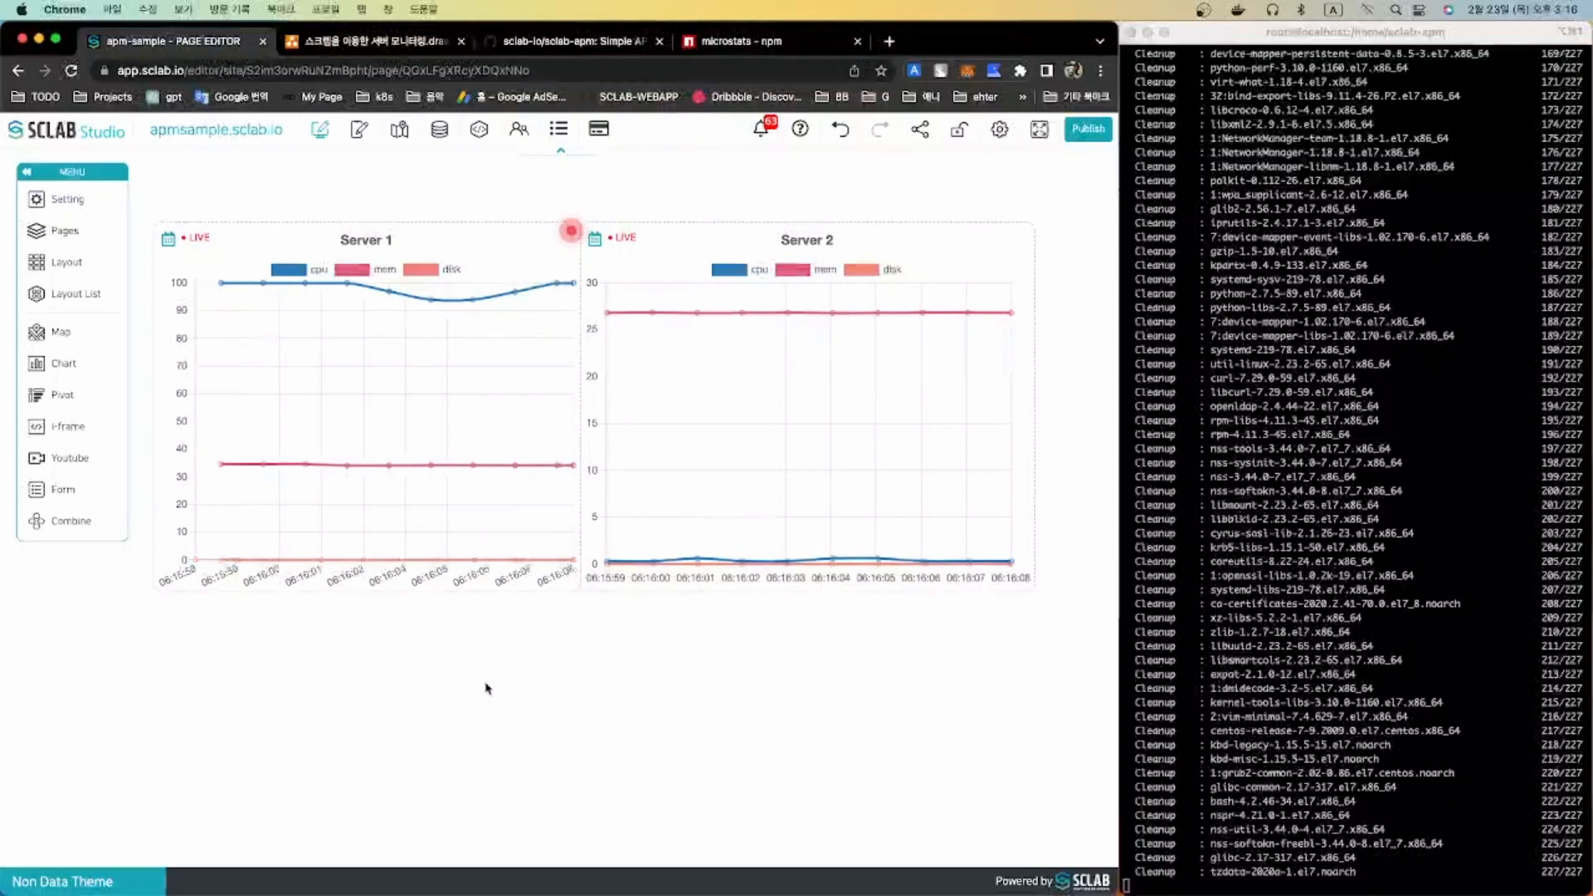
- Open the alarm history, compare the times and charts of the 15:15:07 and 15:16:07 entries, and close the list
left_click(765, 130)
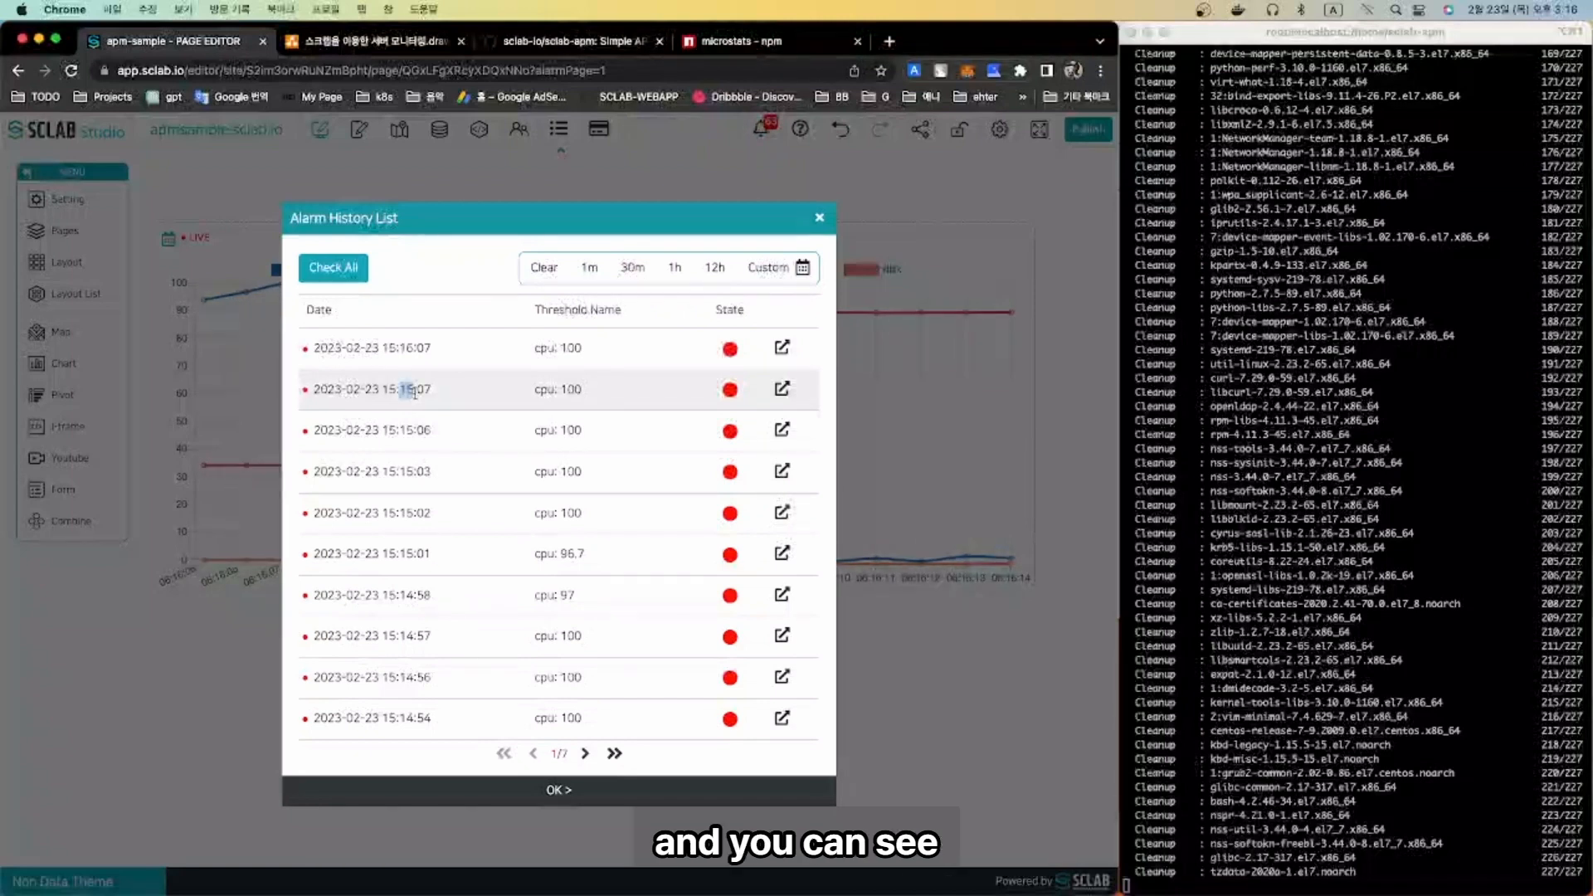
left_click_drag(436, 397, 428, 351)
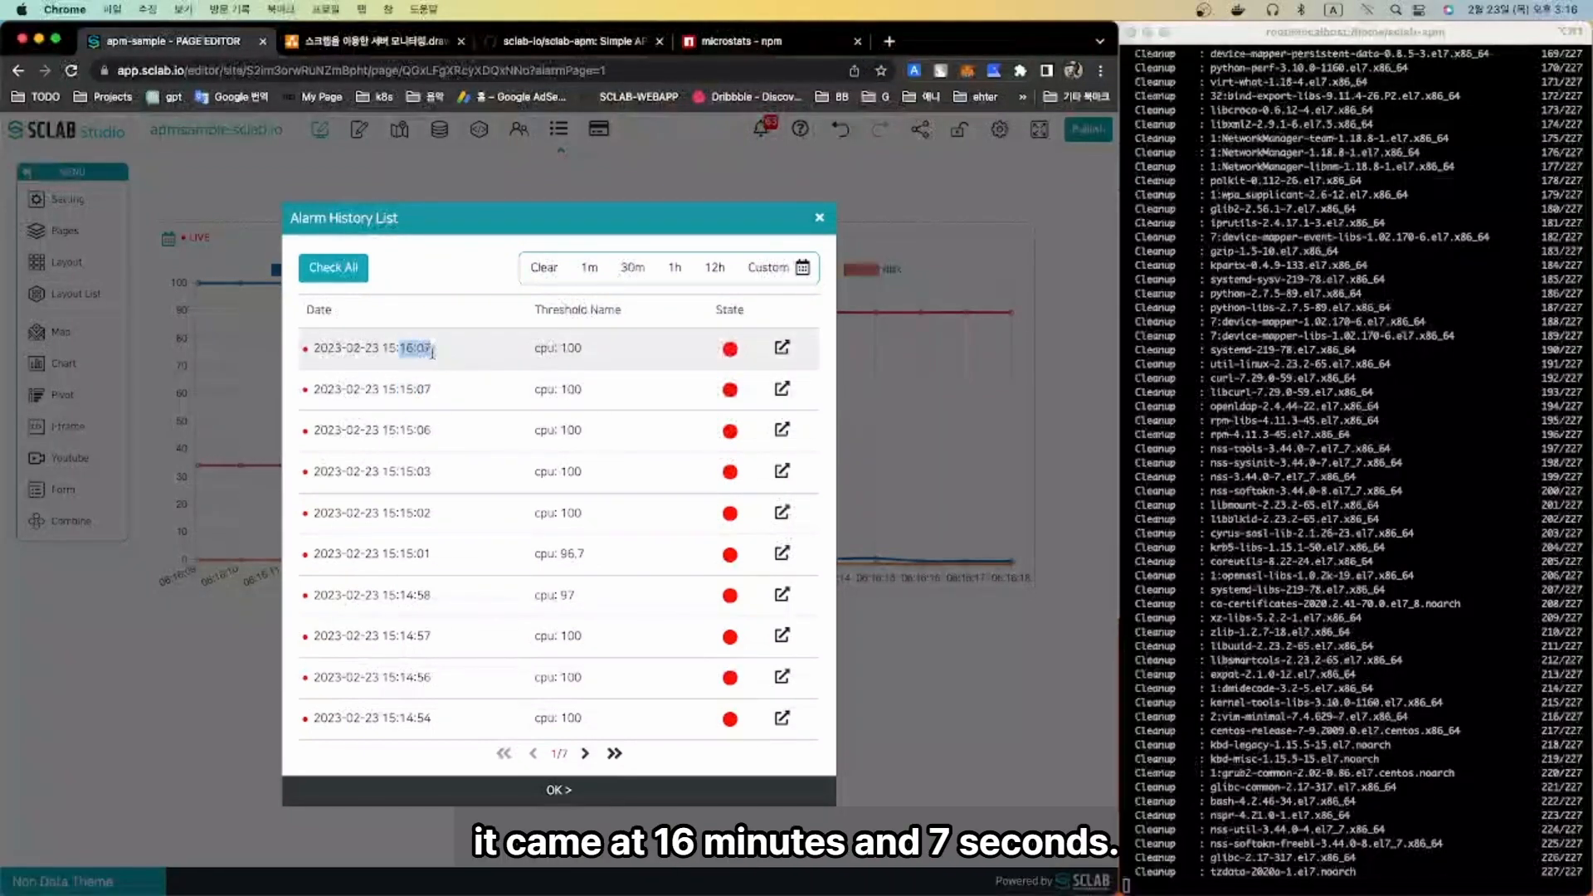
left_click(626, 402)
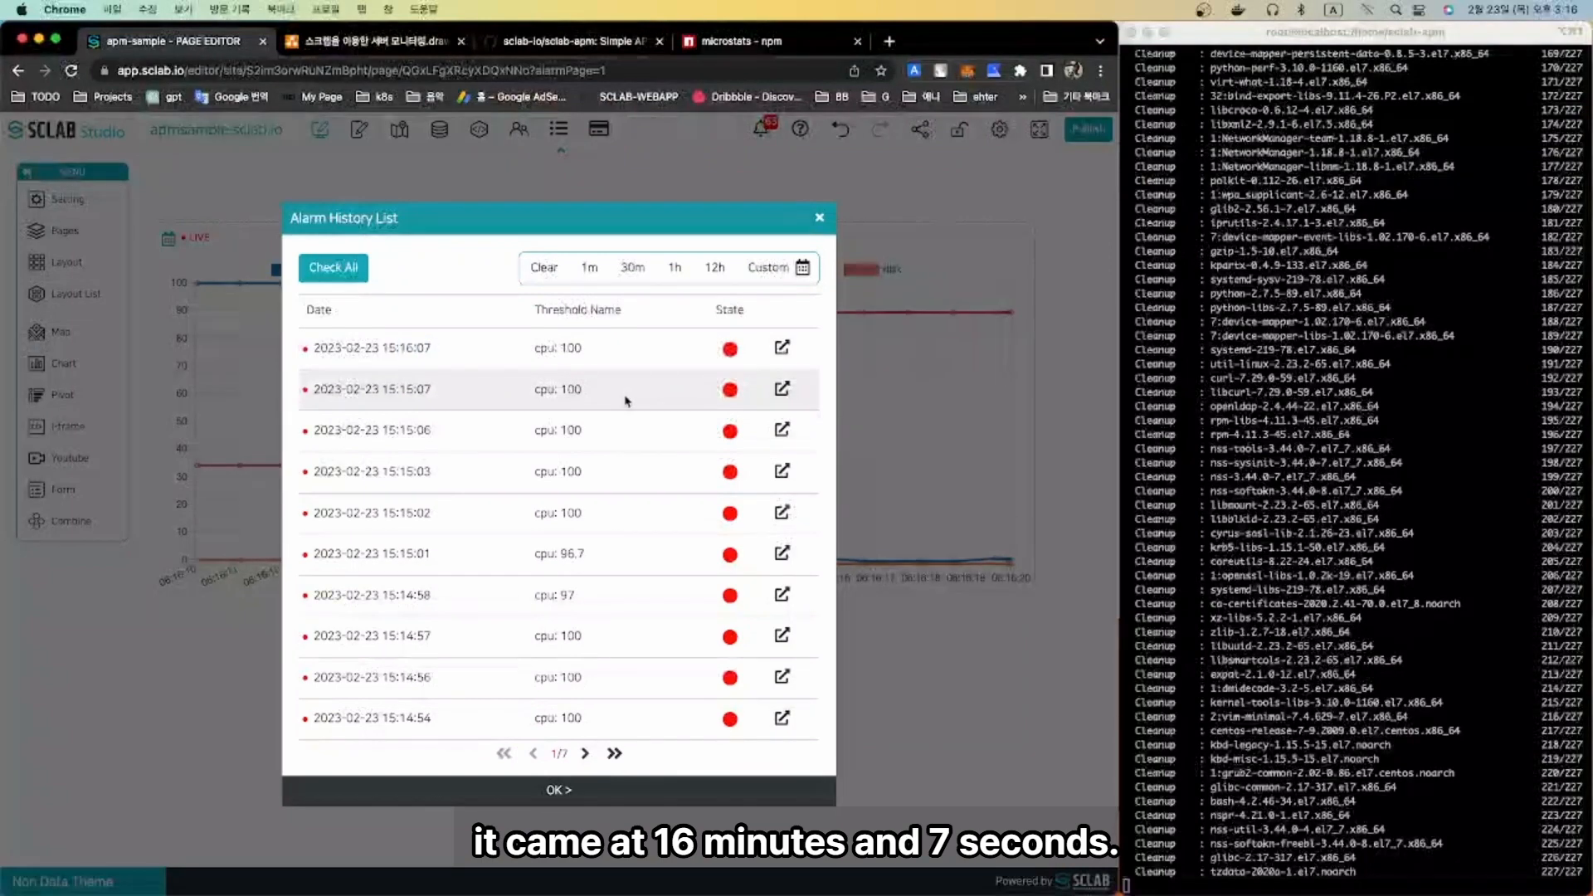
left_click(782, 390)
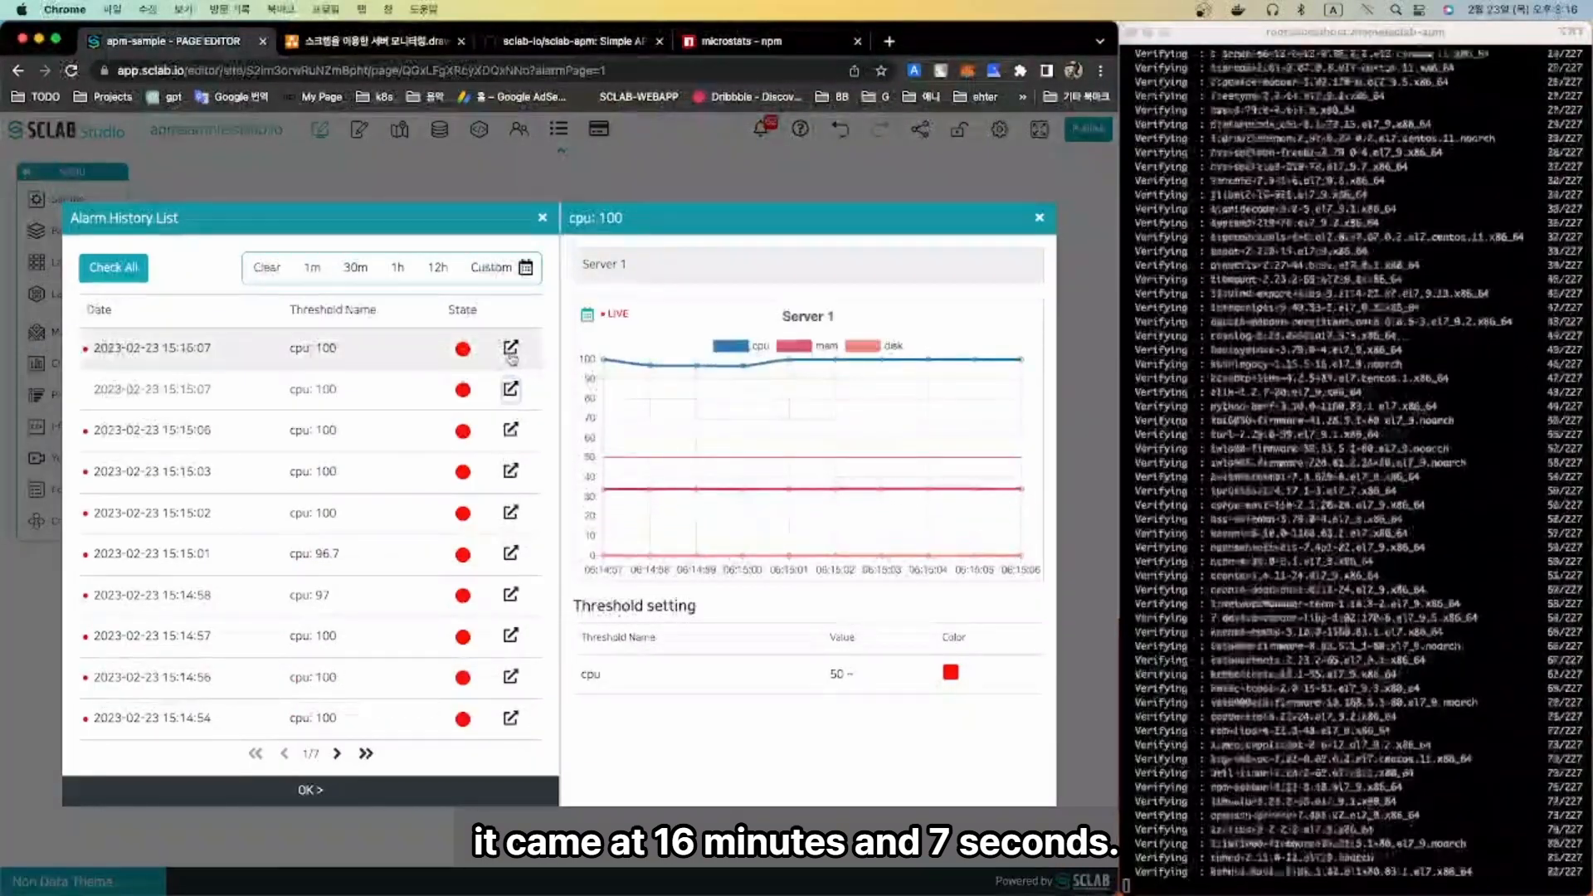
left_click(510, 352)
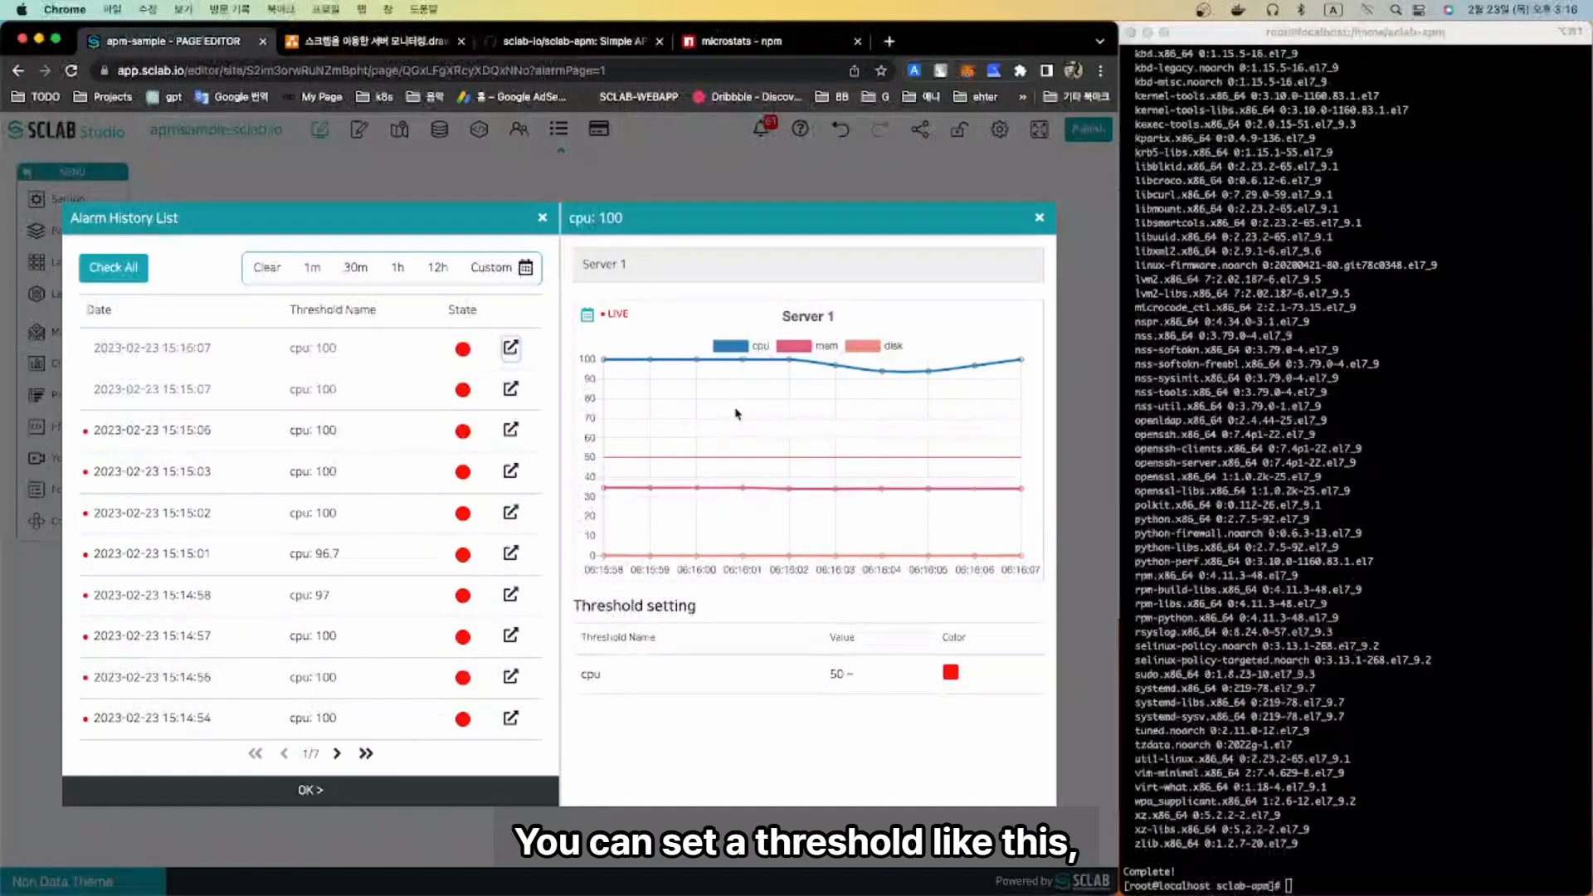
left_click(1039, 218)
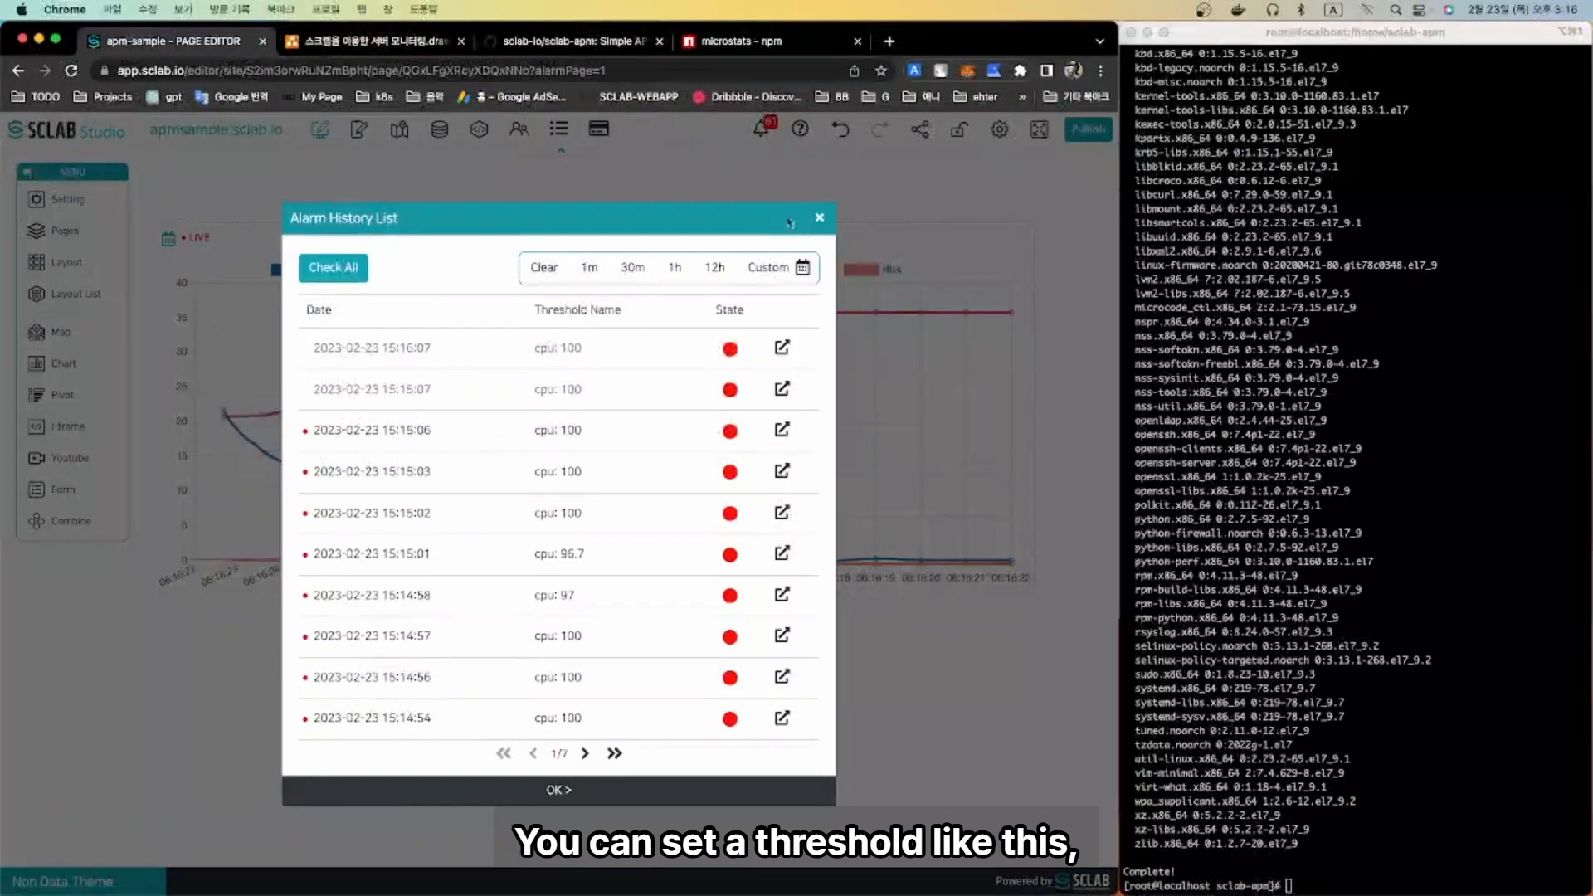
left_click(820, 217)
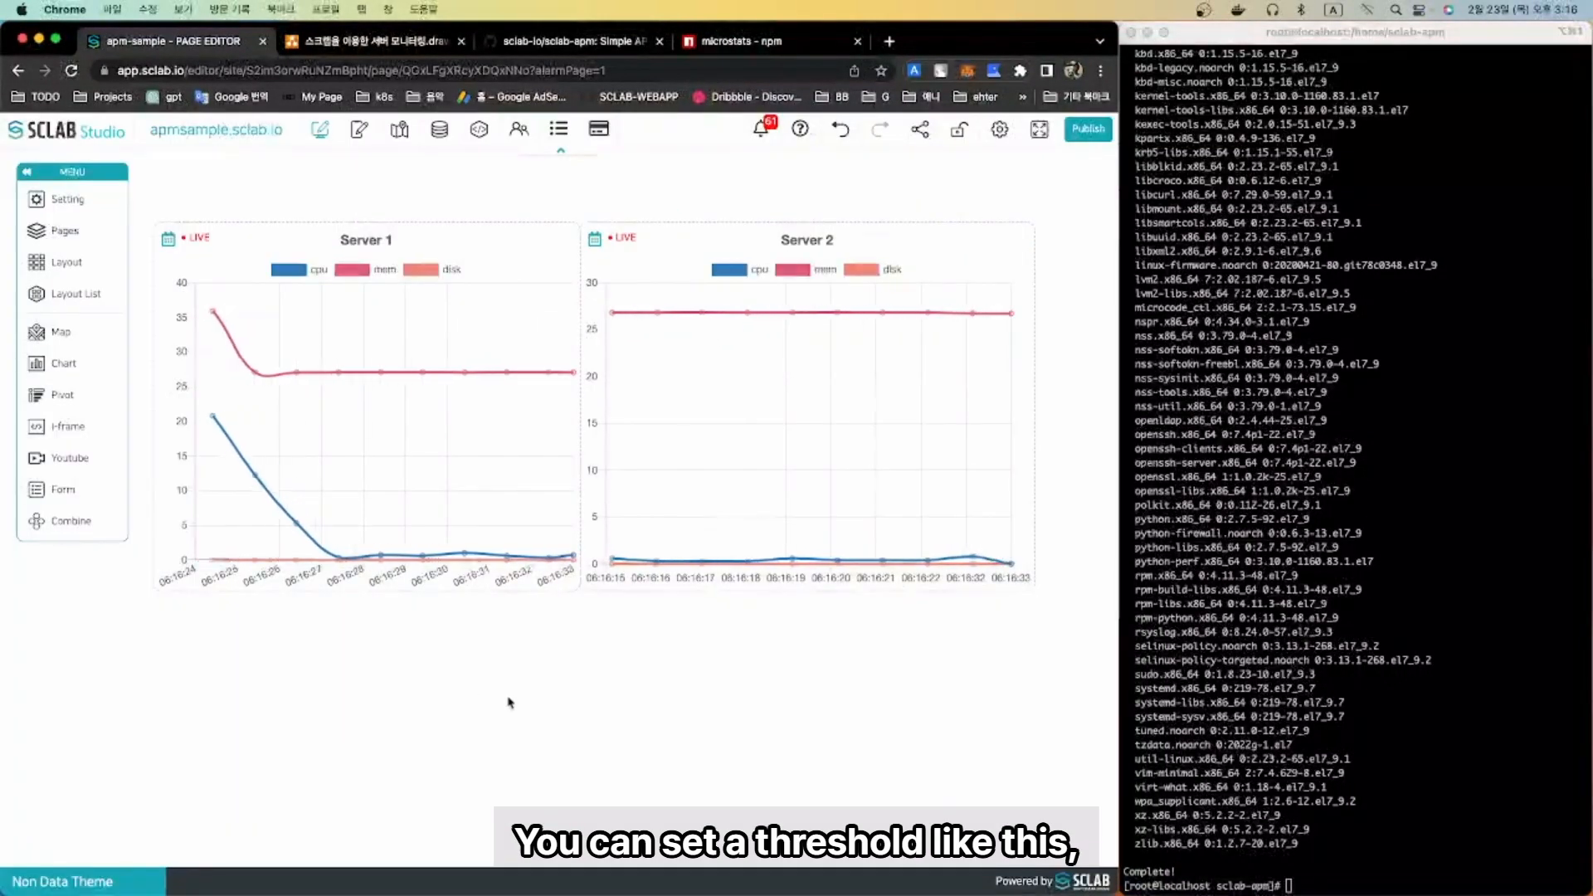
left_click(689, 562)
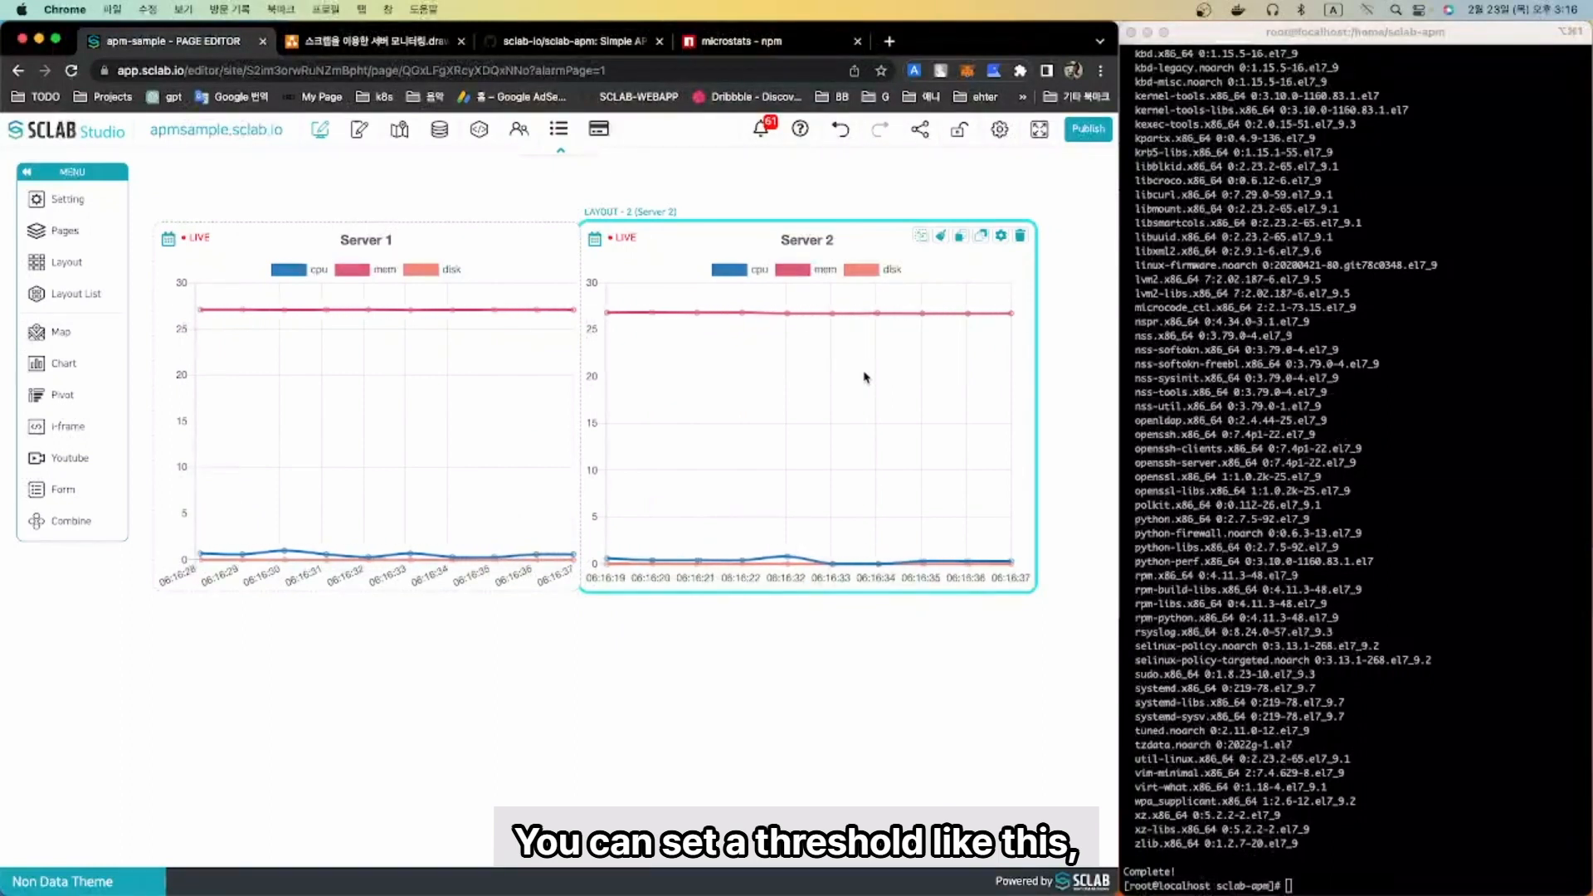
left_click(346, 395)
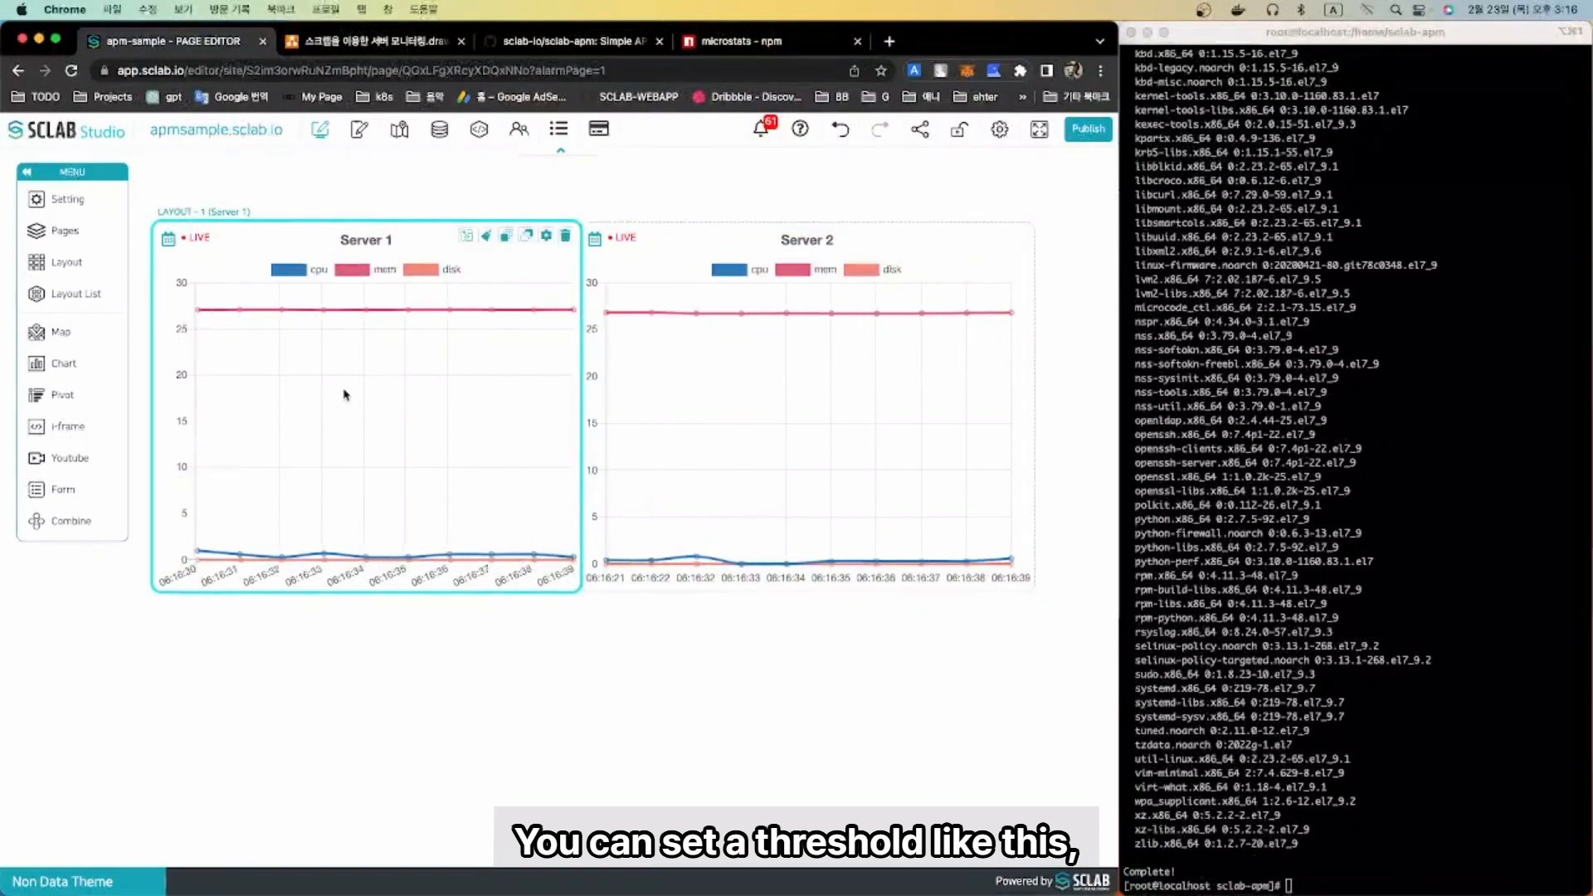
left_click(1284, 647)
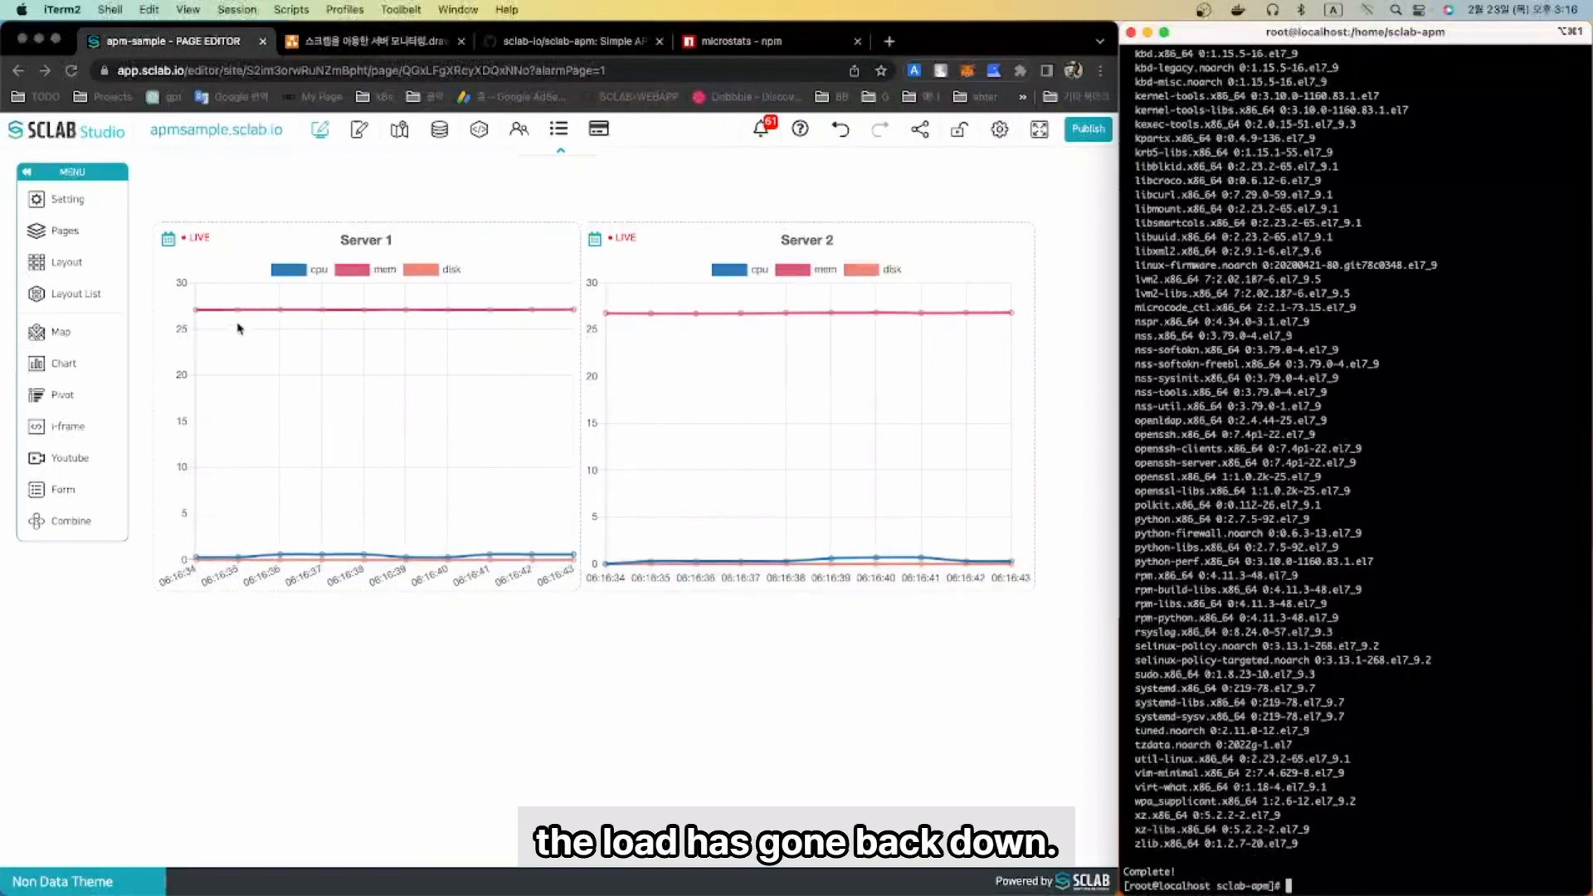
left_click(469, 676)
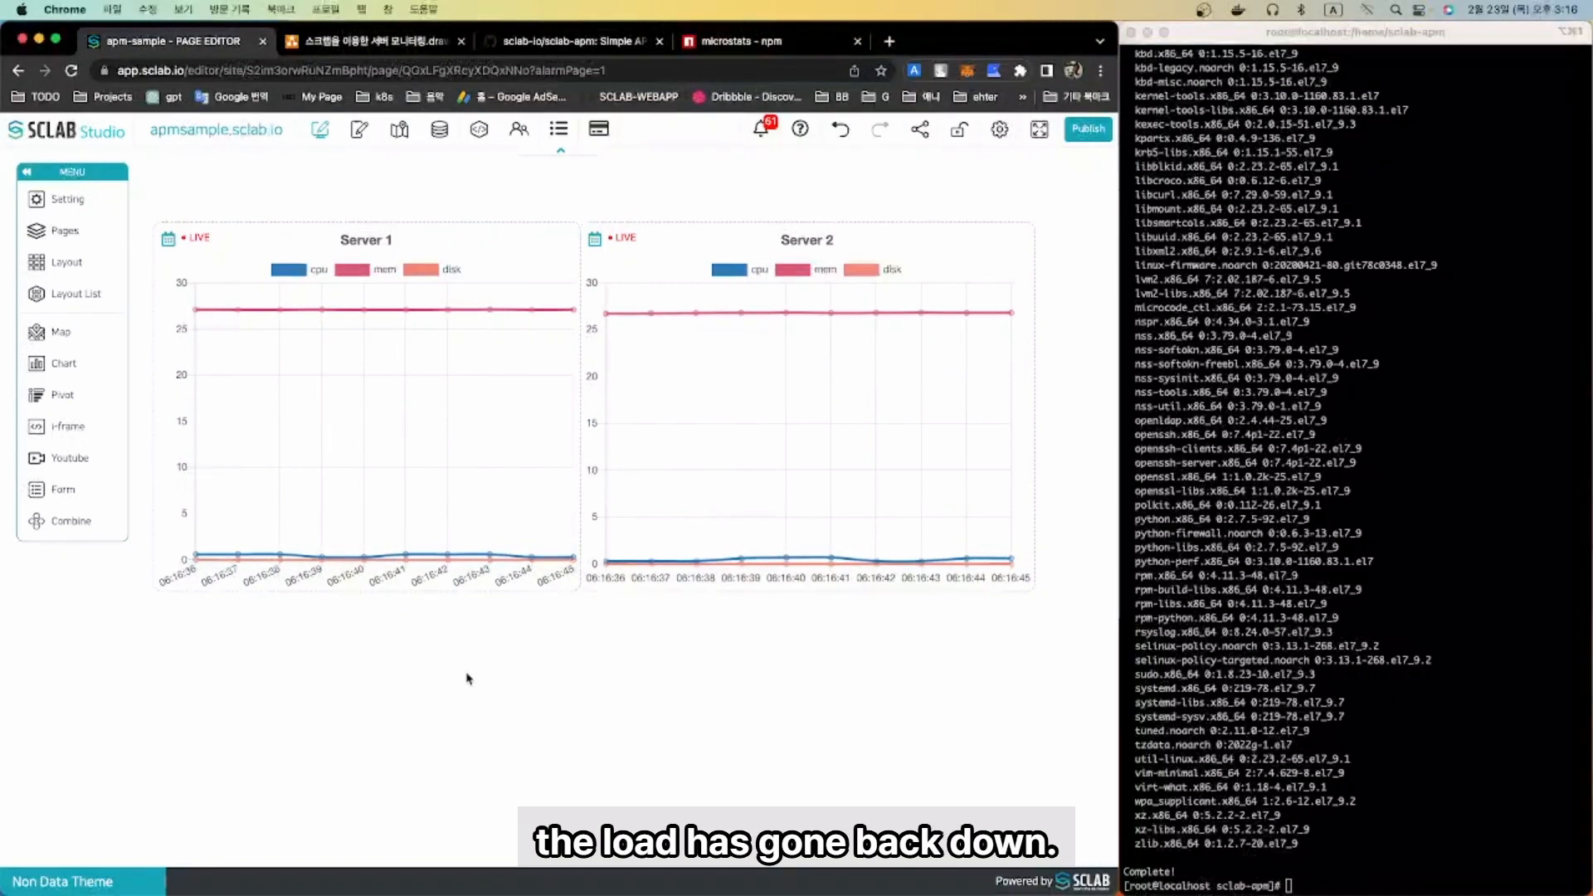
- View the last 30 minutes of data in the Server 1 chart and clear the range to go back to live
left_click(169, 241)
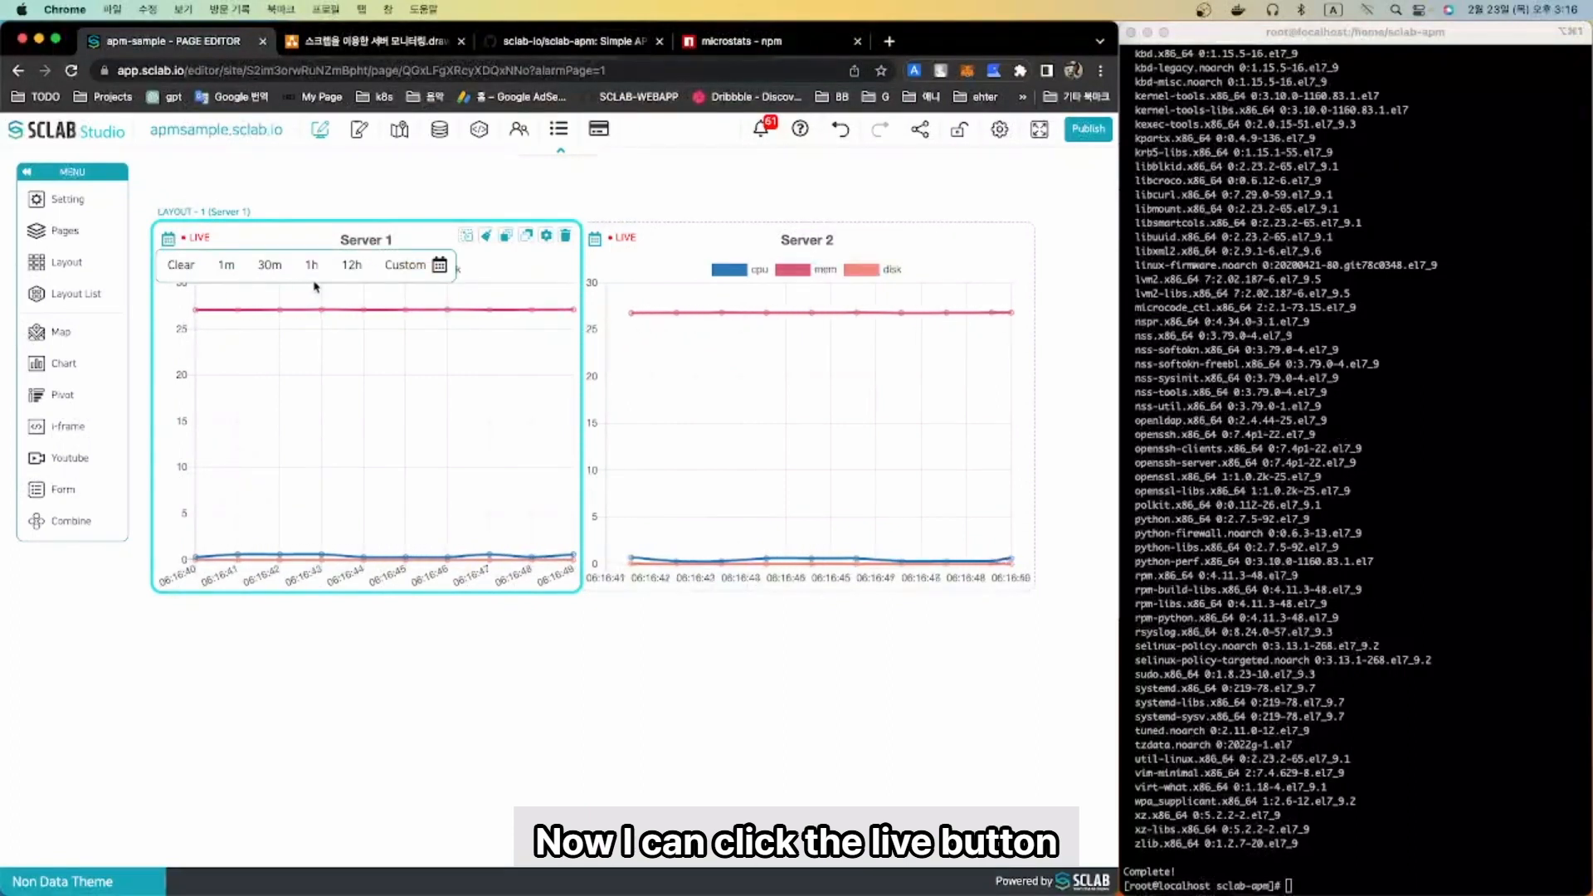
left_click(268, 265)
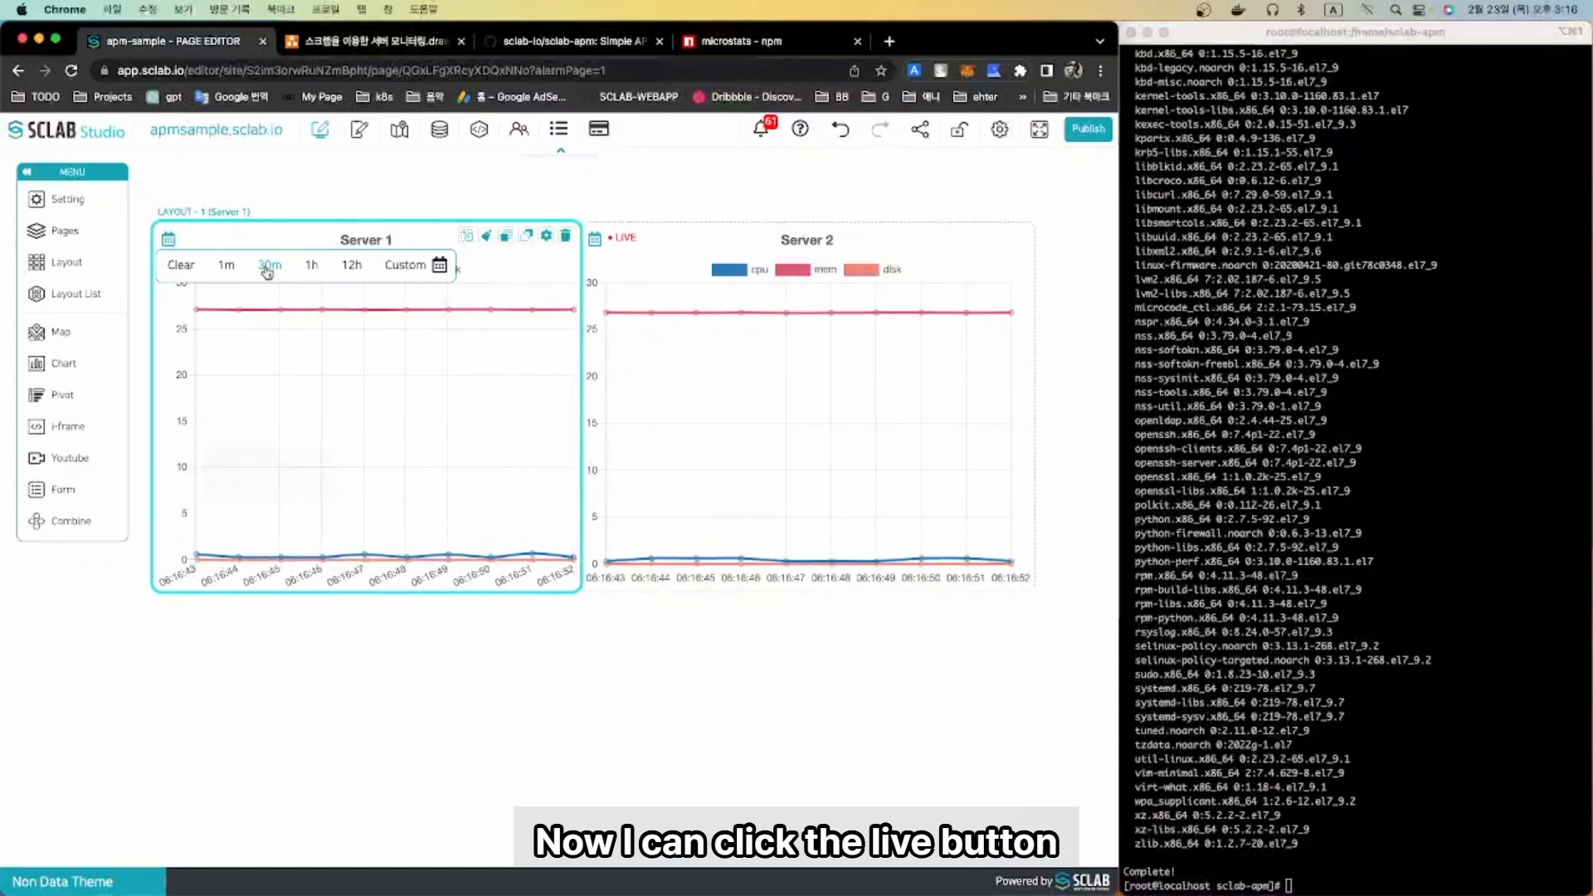
left_click(422, 675)
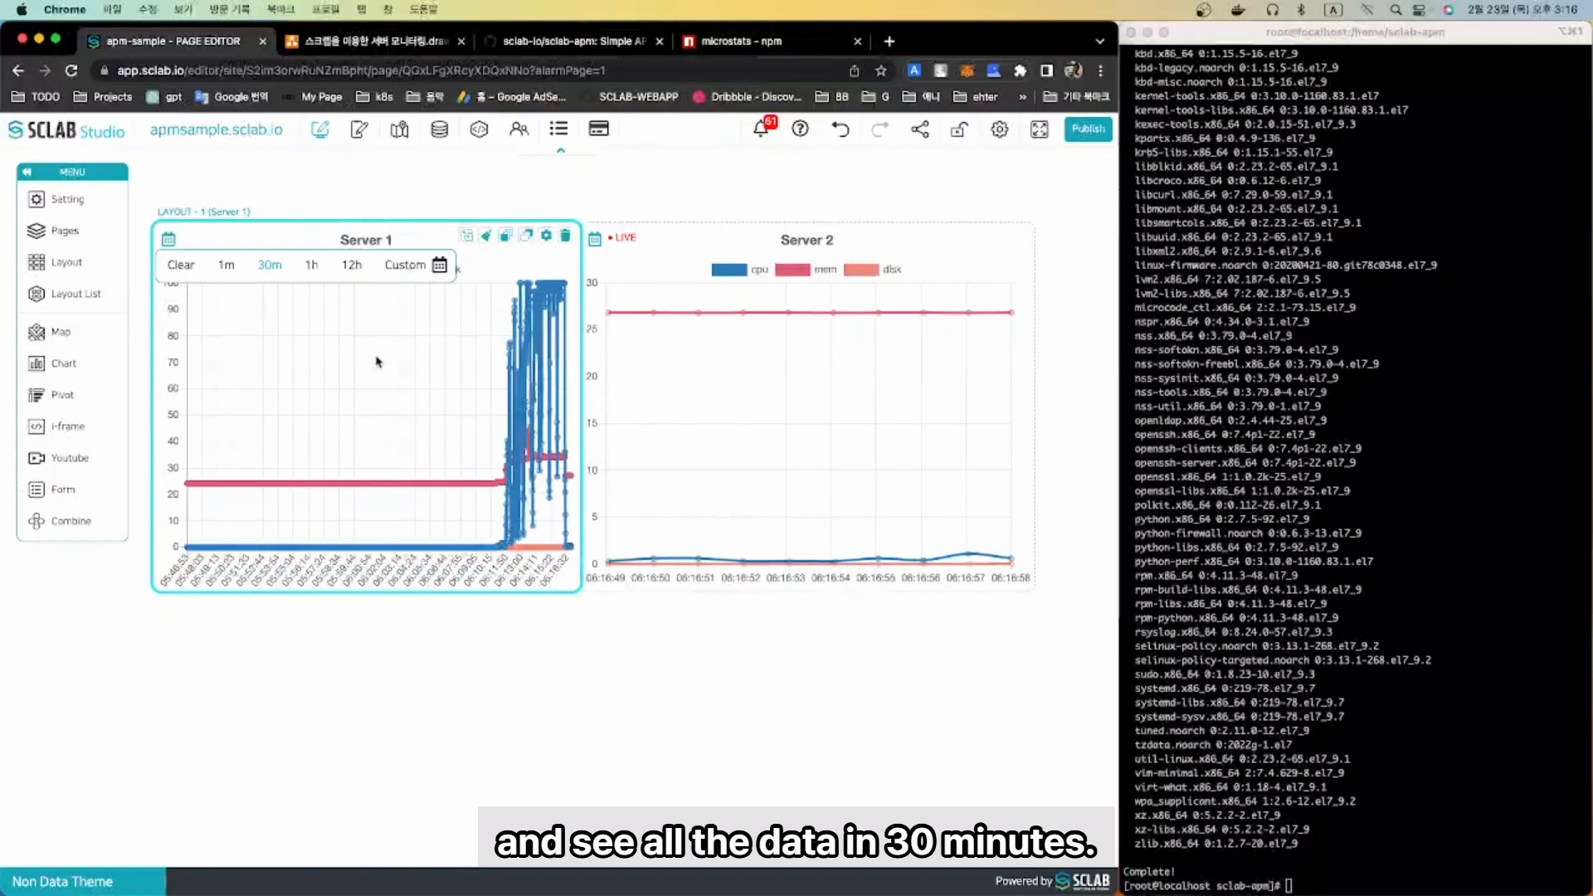
left_click(174, 268)
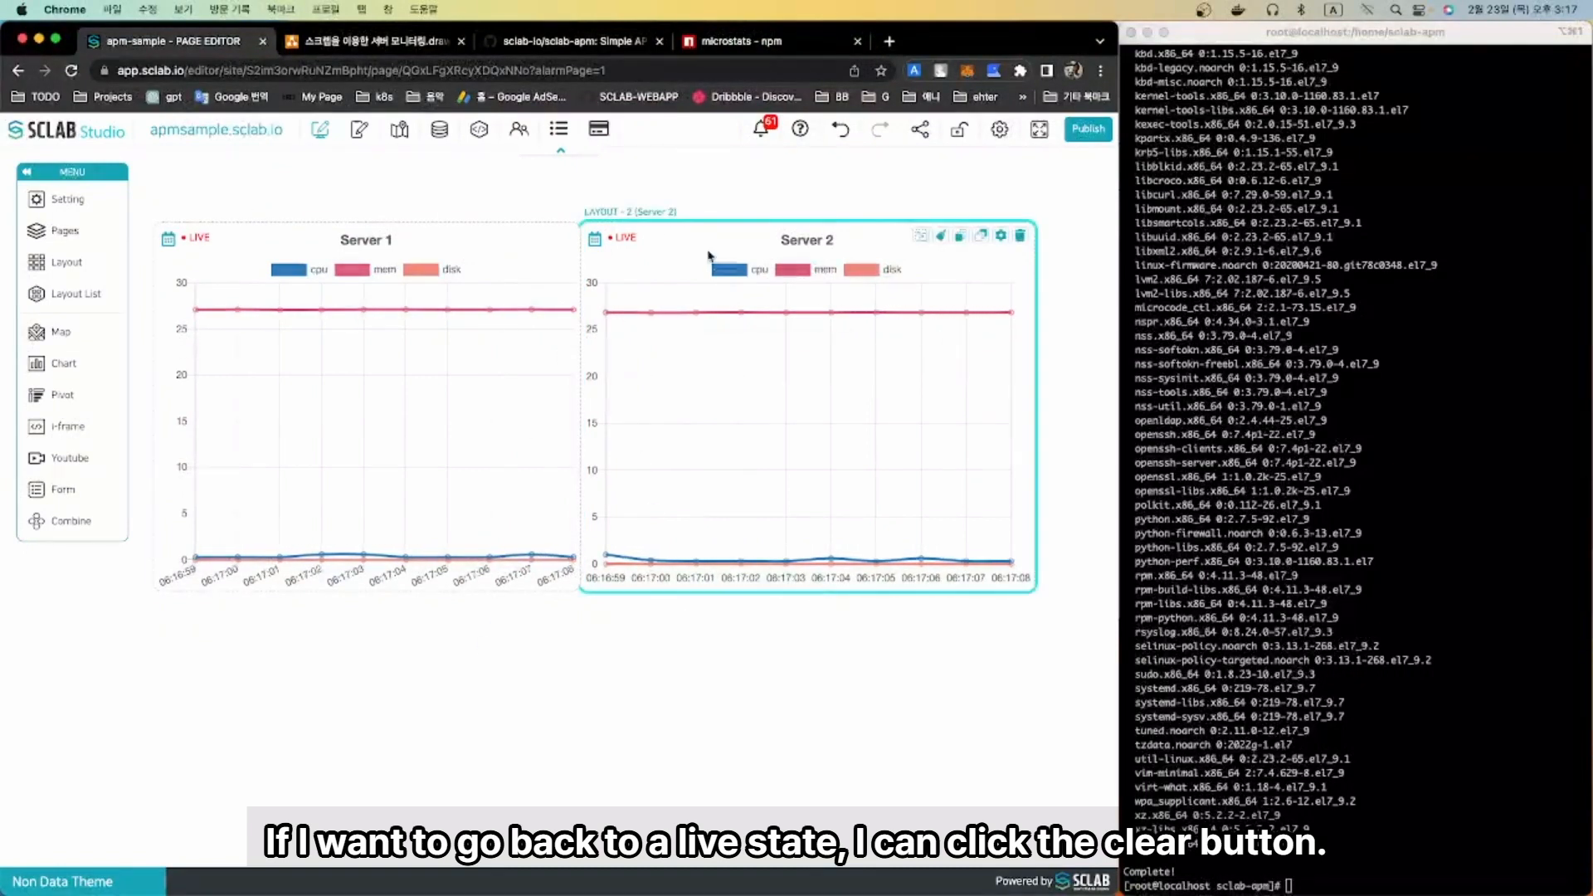
- In the Data Editor, start a new chart from the Server 1 data using the Doughnut Chart (percent) type
left_click(442, 134)
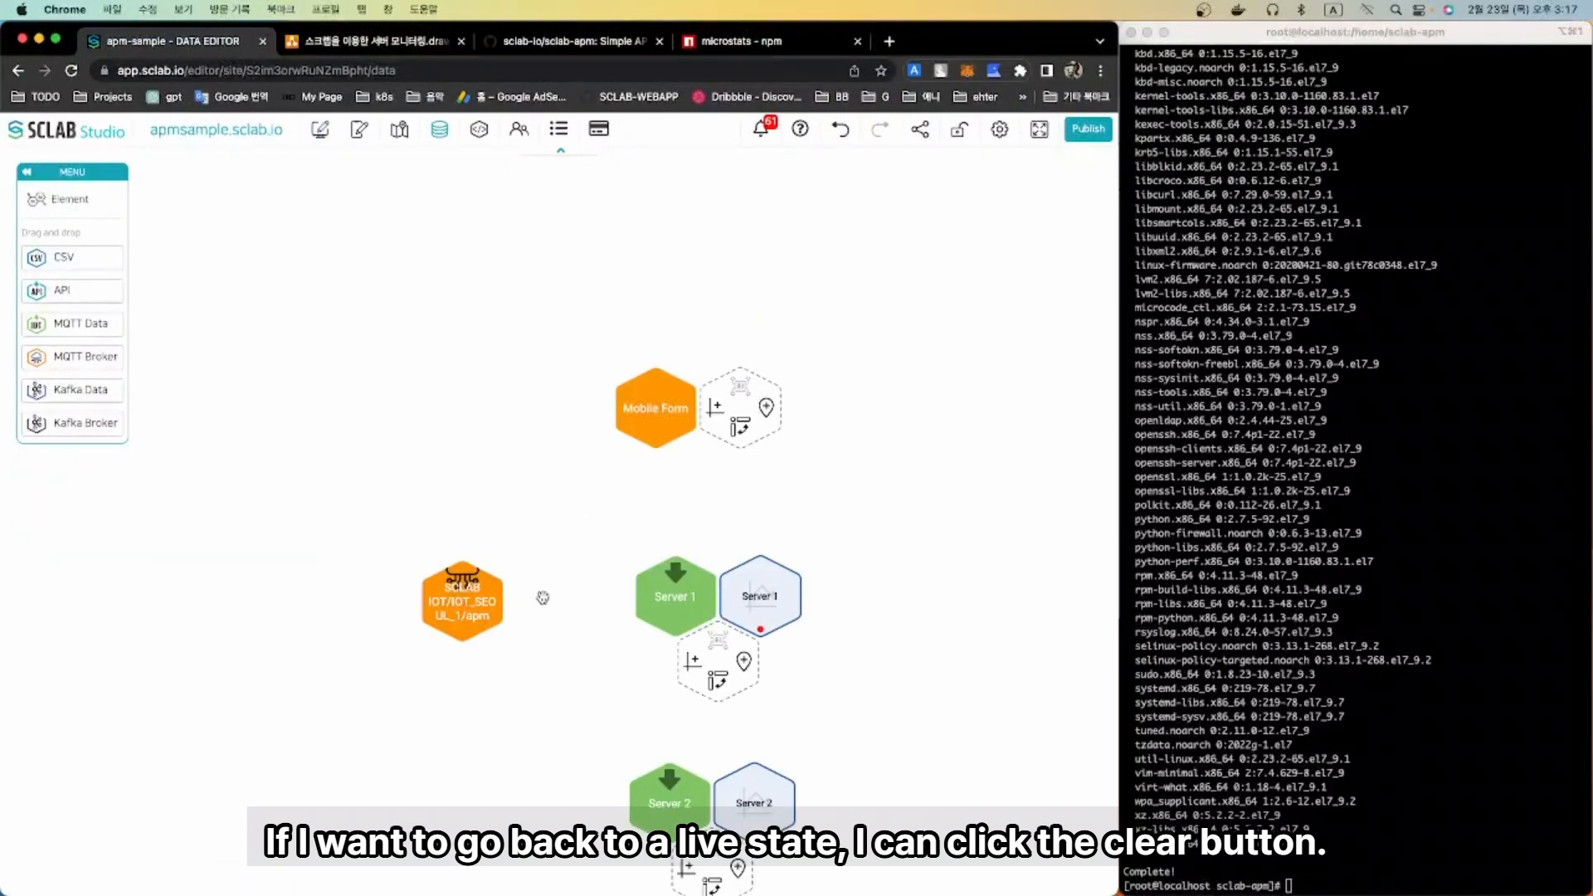
left_click_drag(569, 641, 519, 423)
left_click(598, 423)
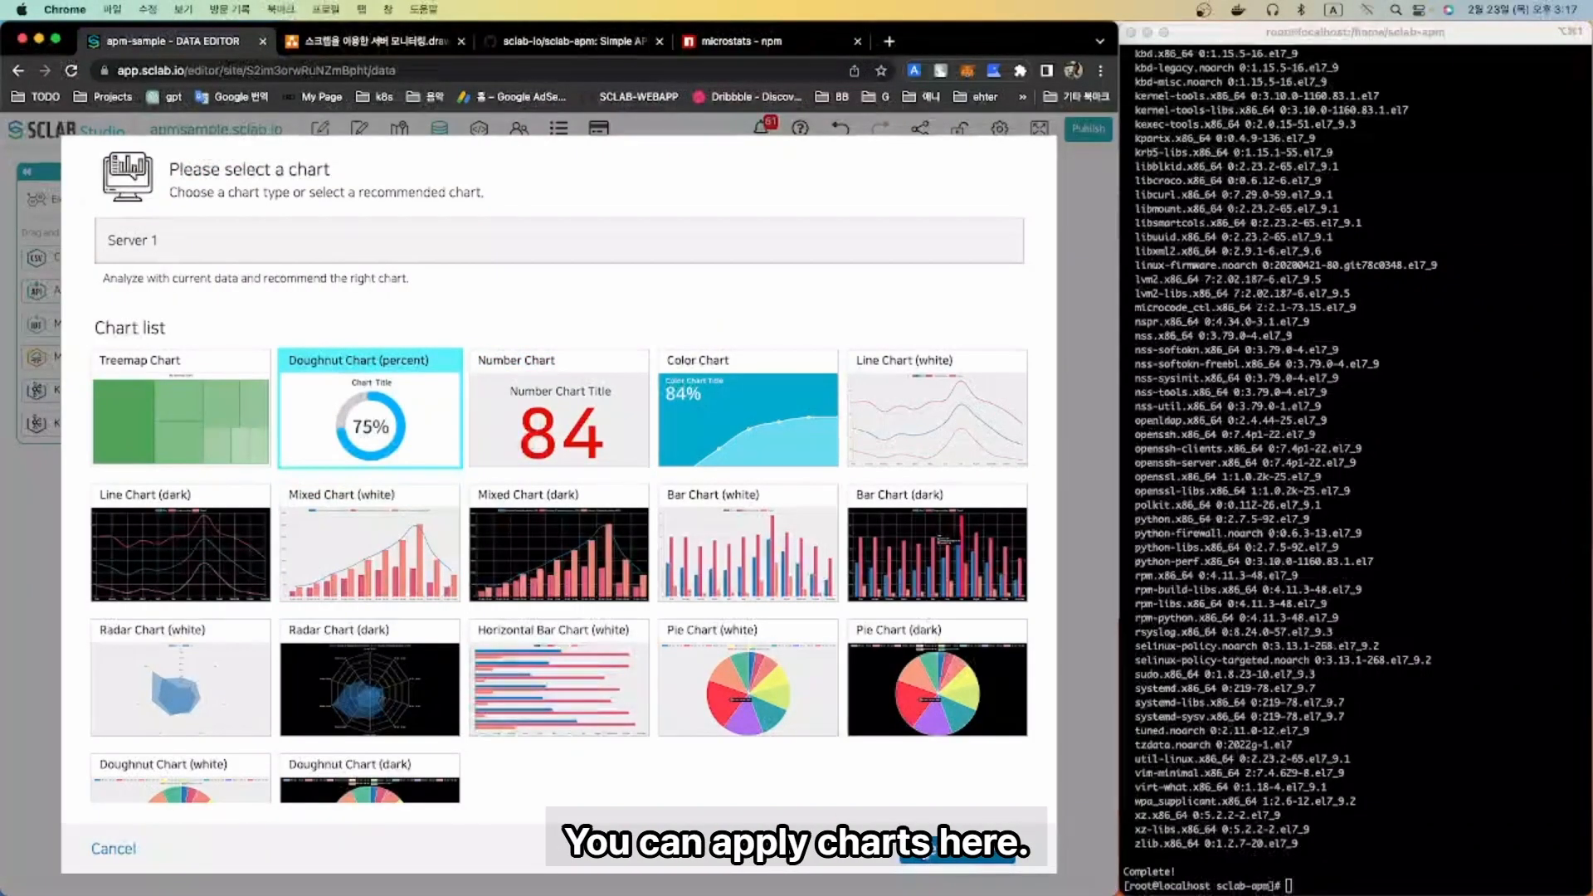
left_click(946, 849)
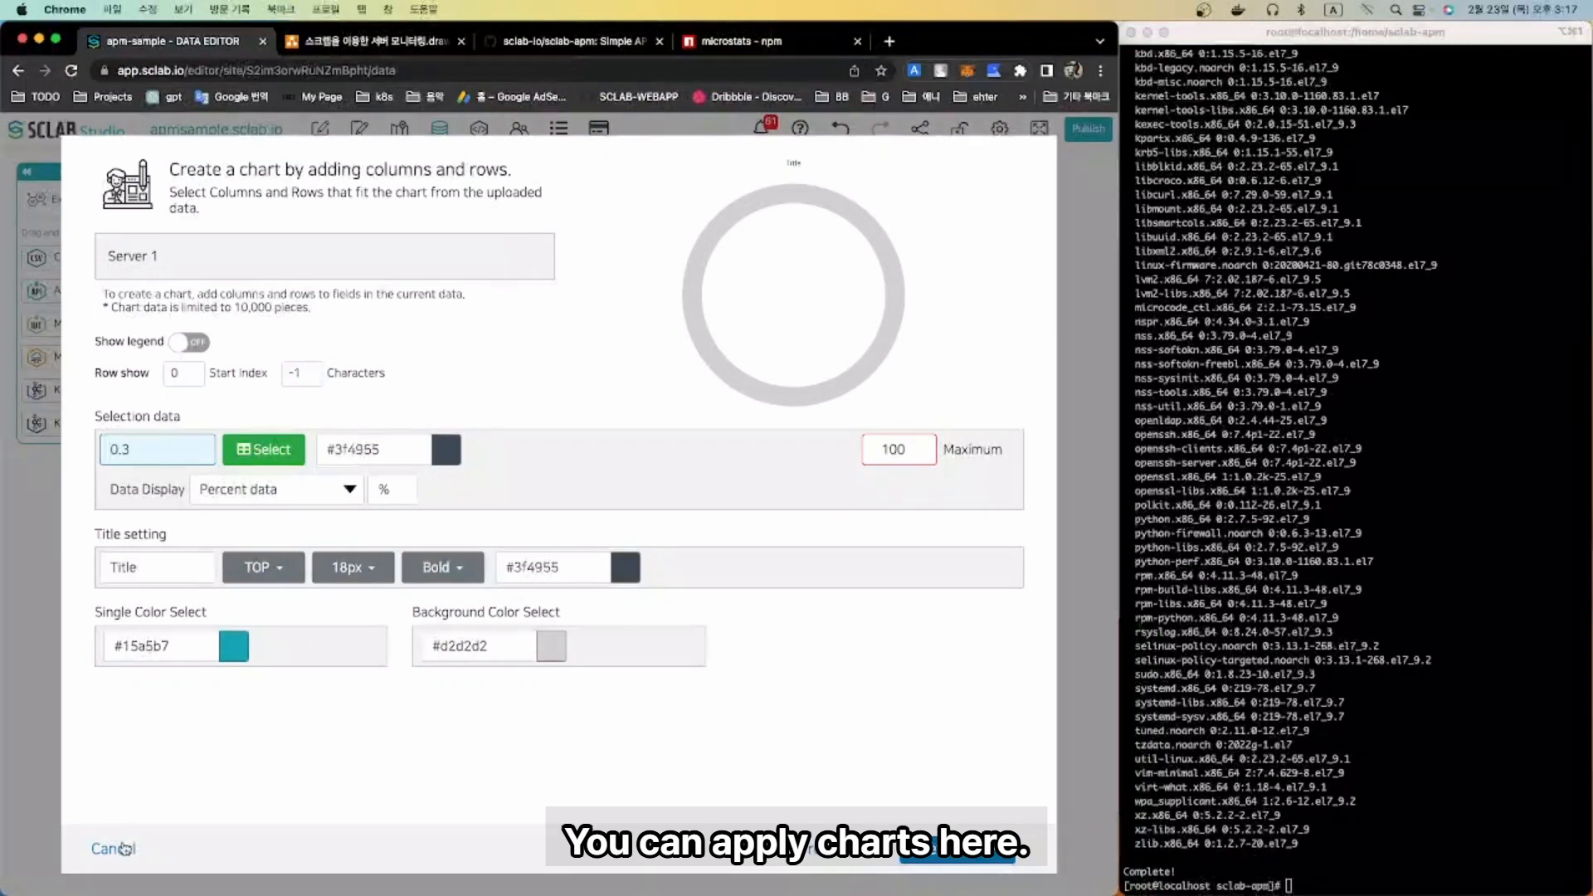
- Use the cpu value in the last row of the Server 1 data for the doughnut, keeping Percent data as data display
left_click(264, 450)
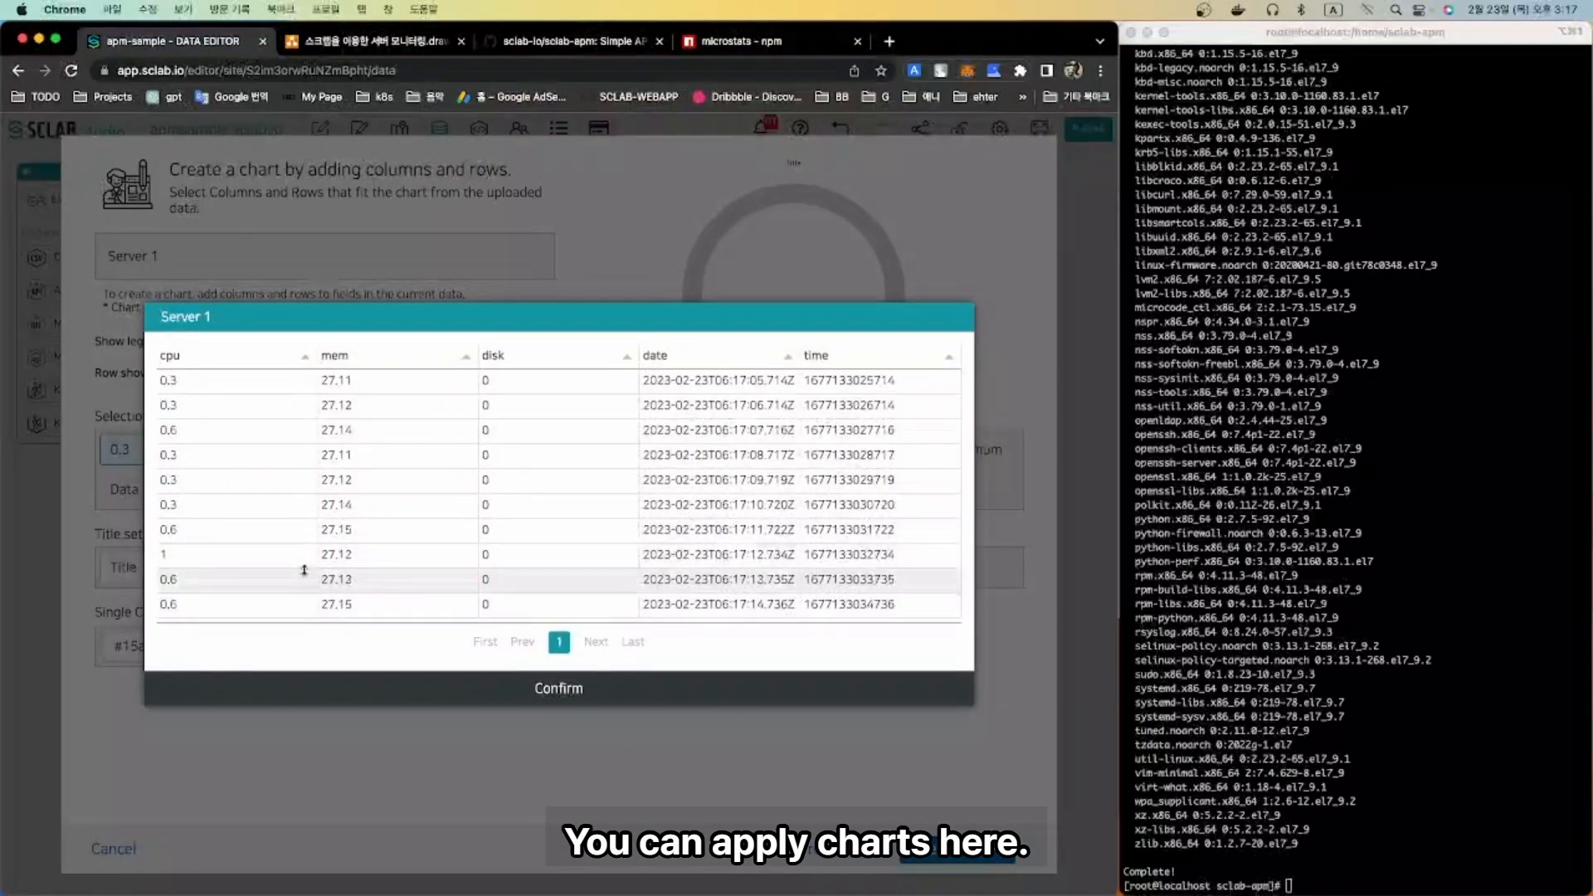
left_click(251, 613)
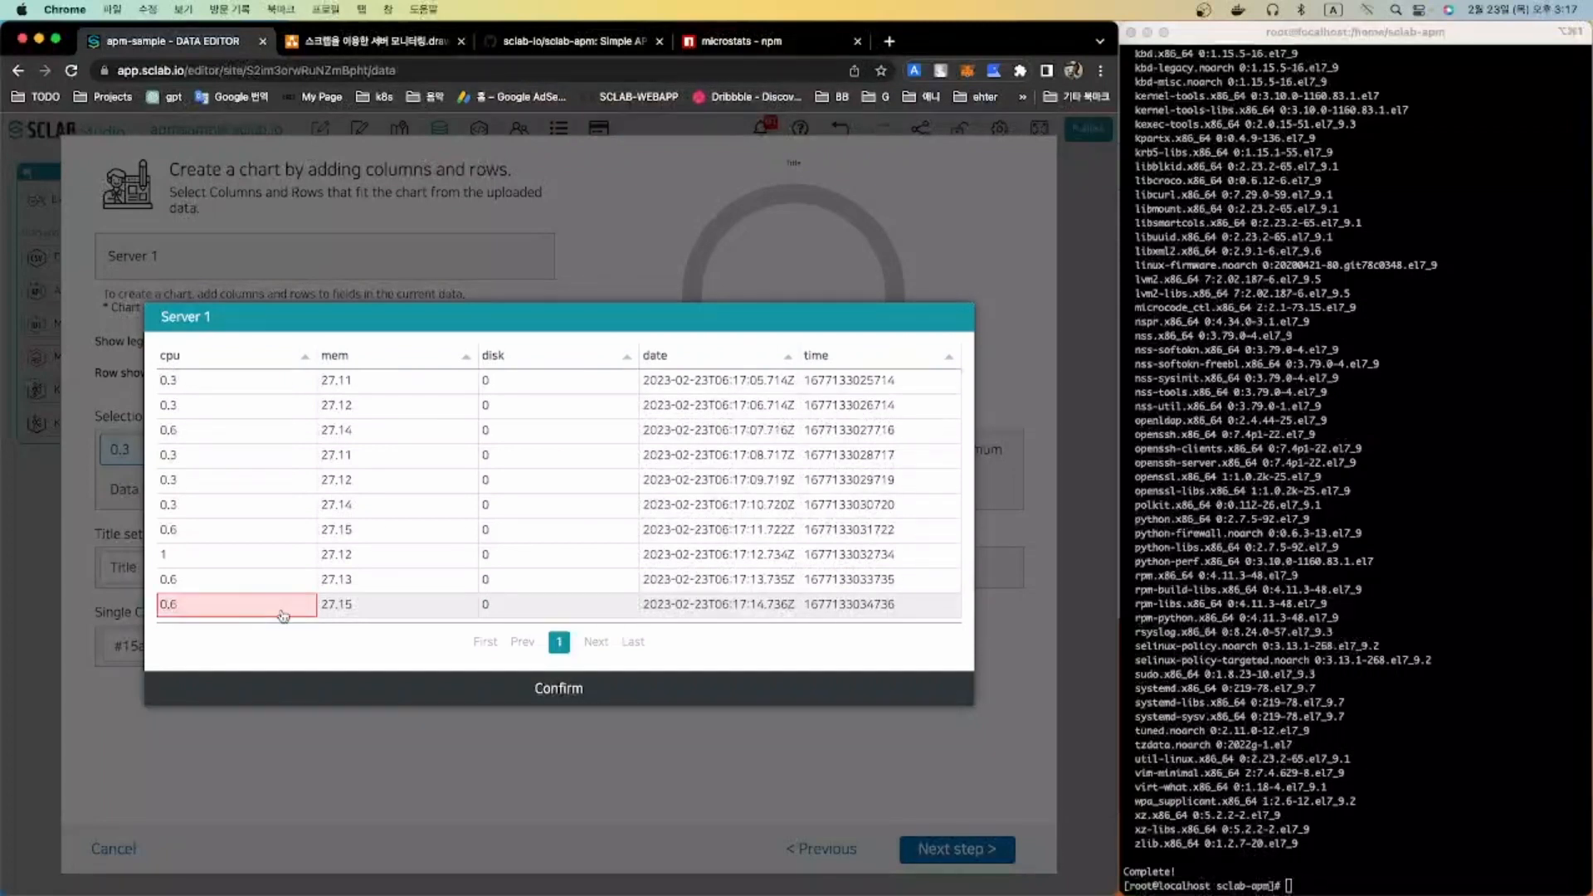
left_click(552, 690)
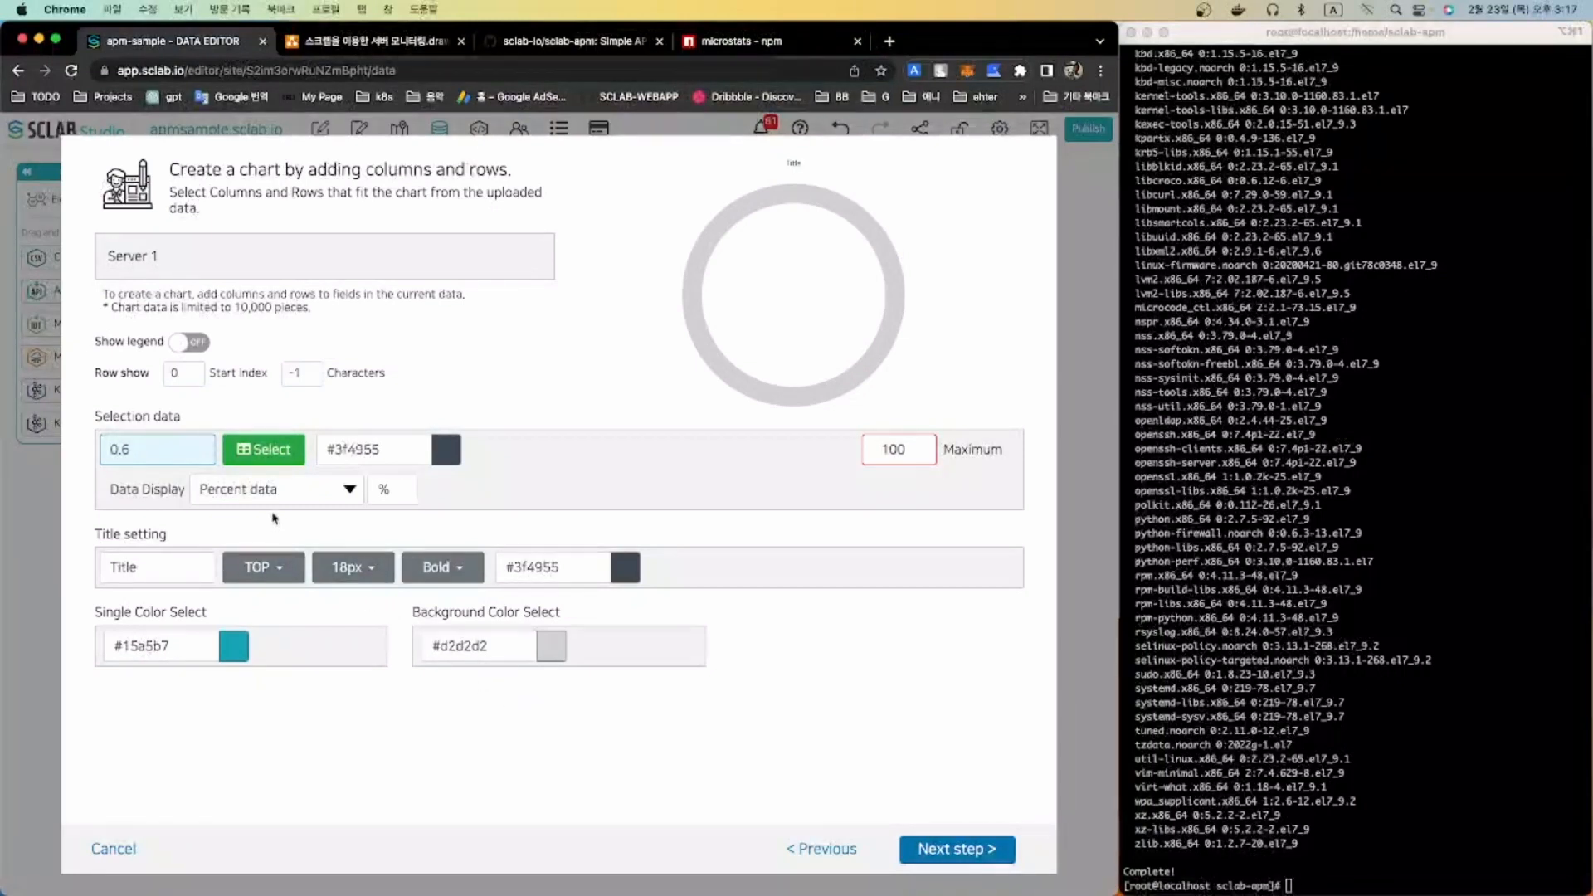
left_click(330, 498)
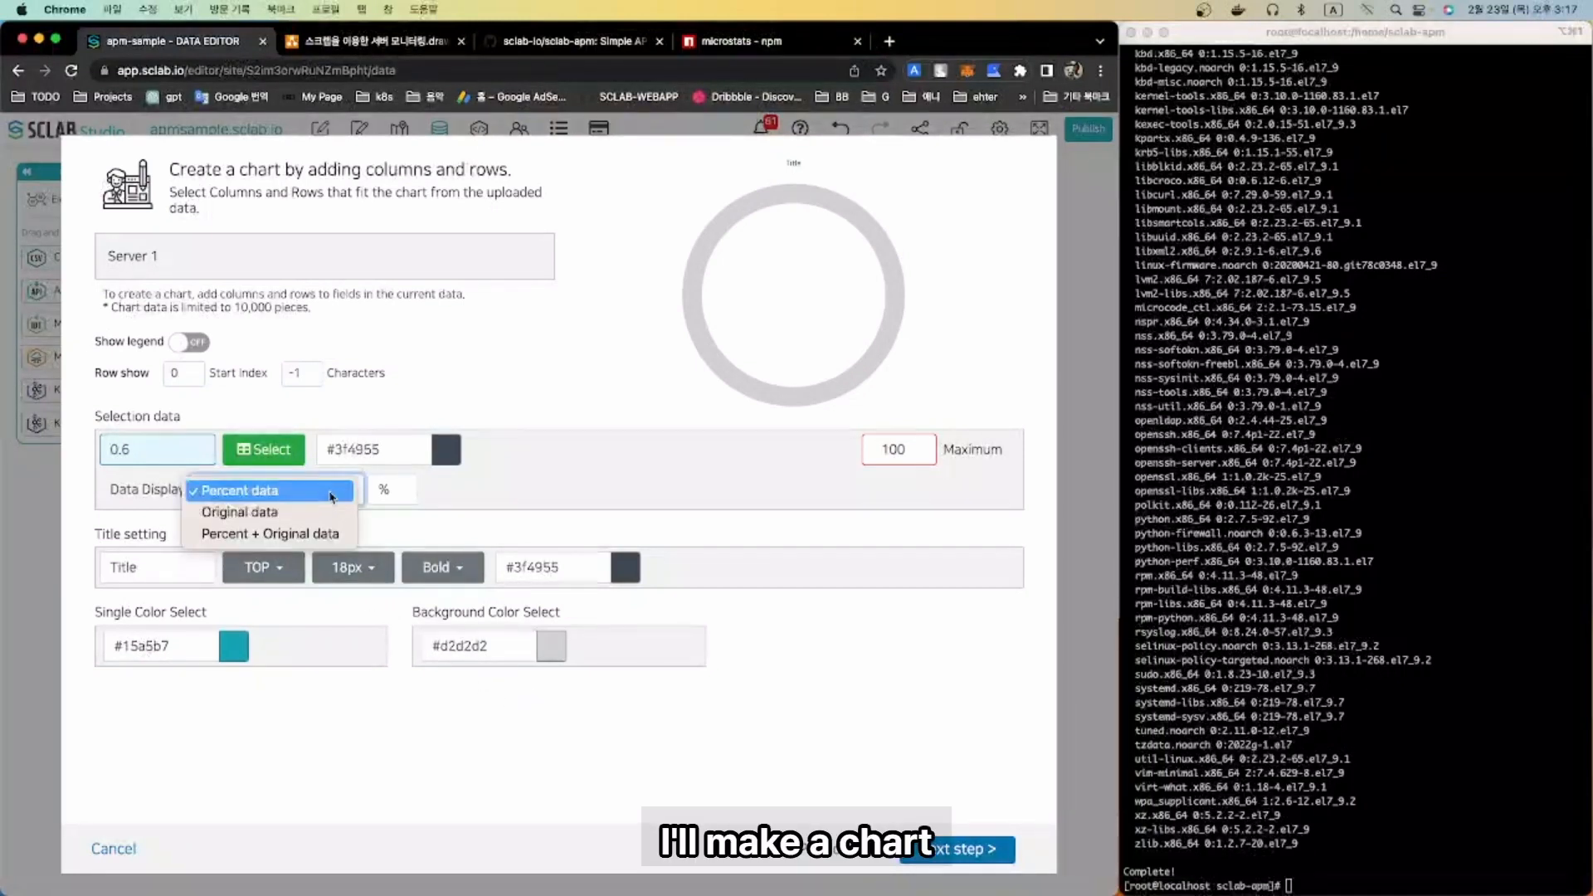
left_click(606, 485)
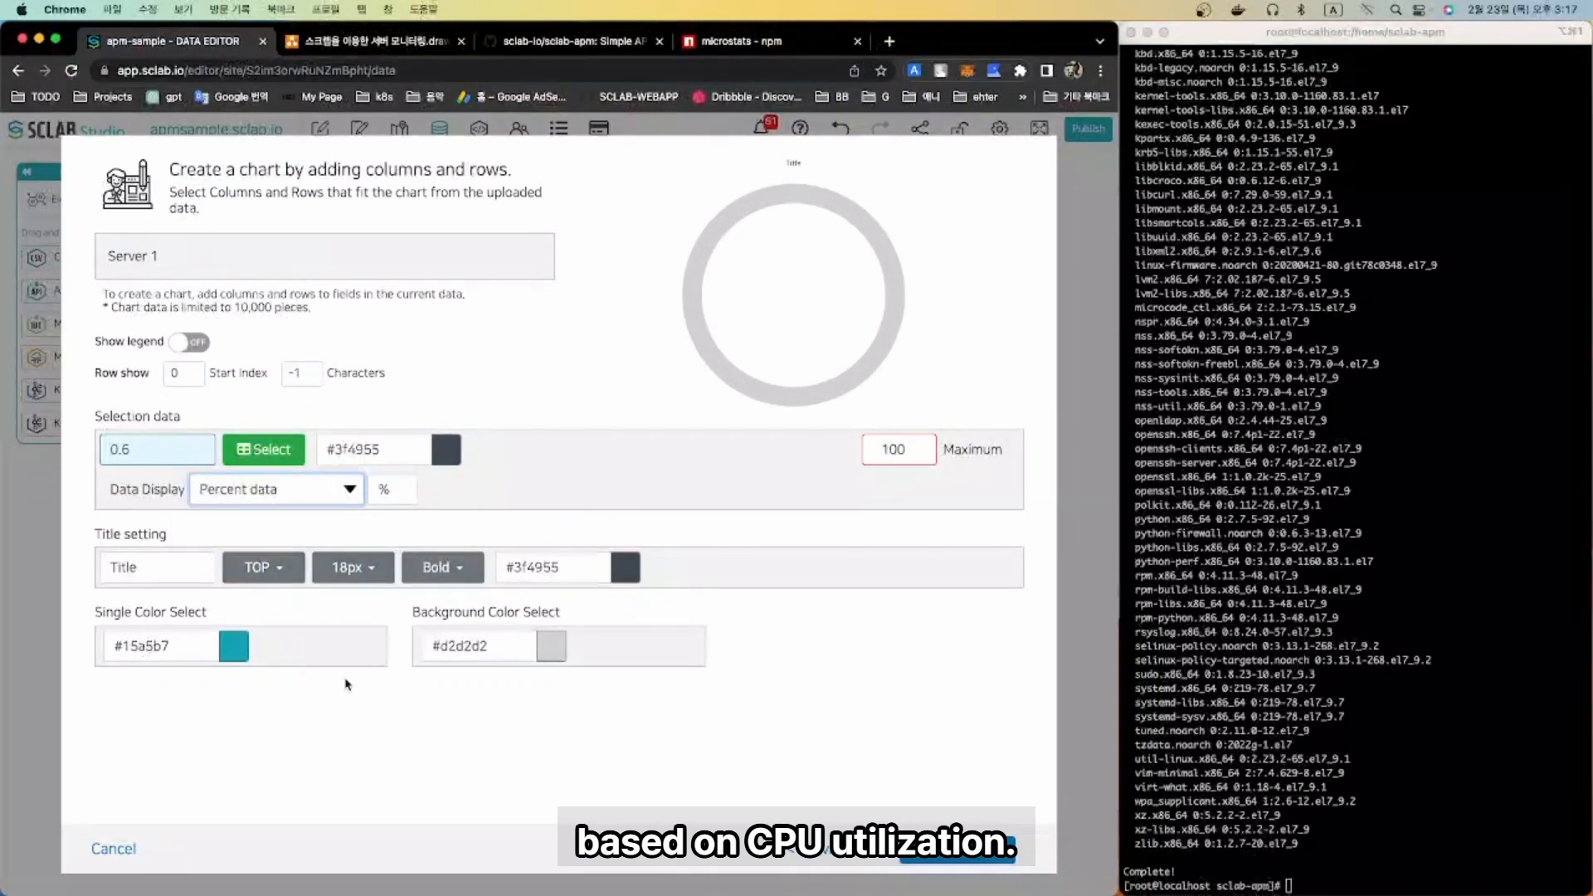
- Title the doughnut chart "CPU" and proceed to the final chart check
double_click(145, 565)
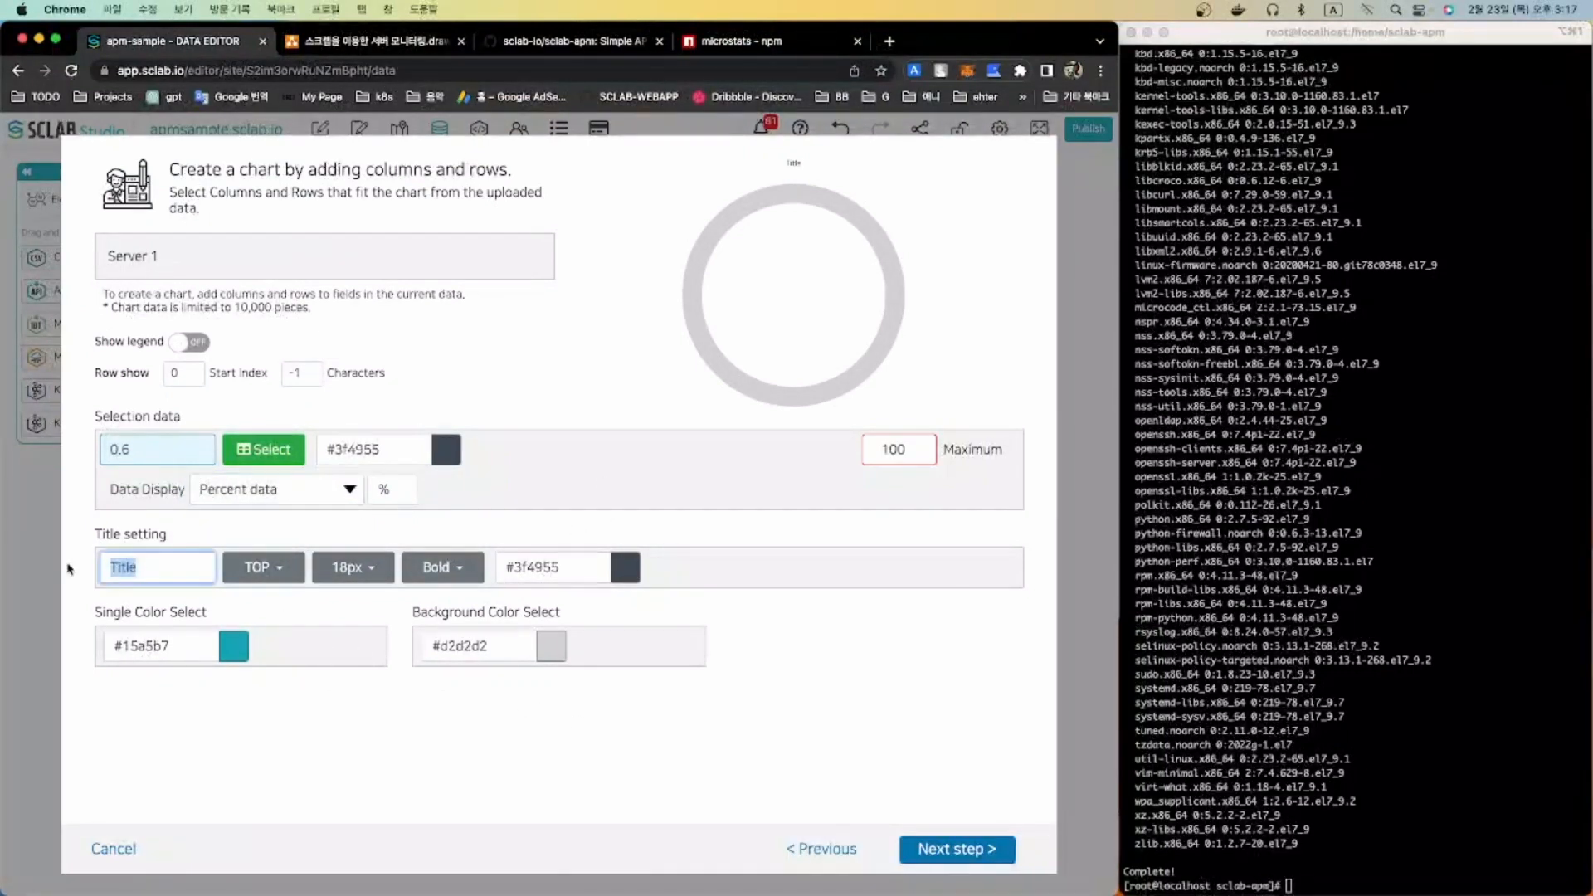
type("CPU")
left_click(445, 741)
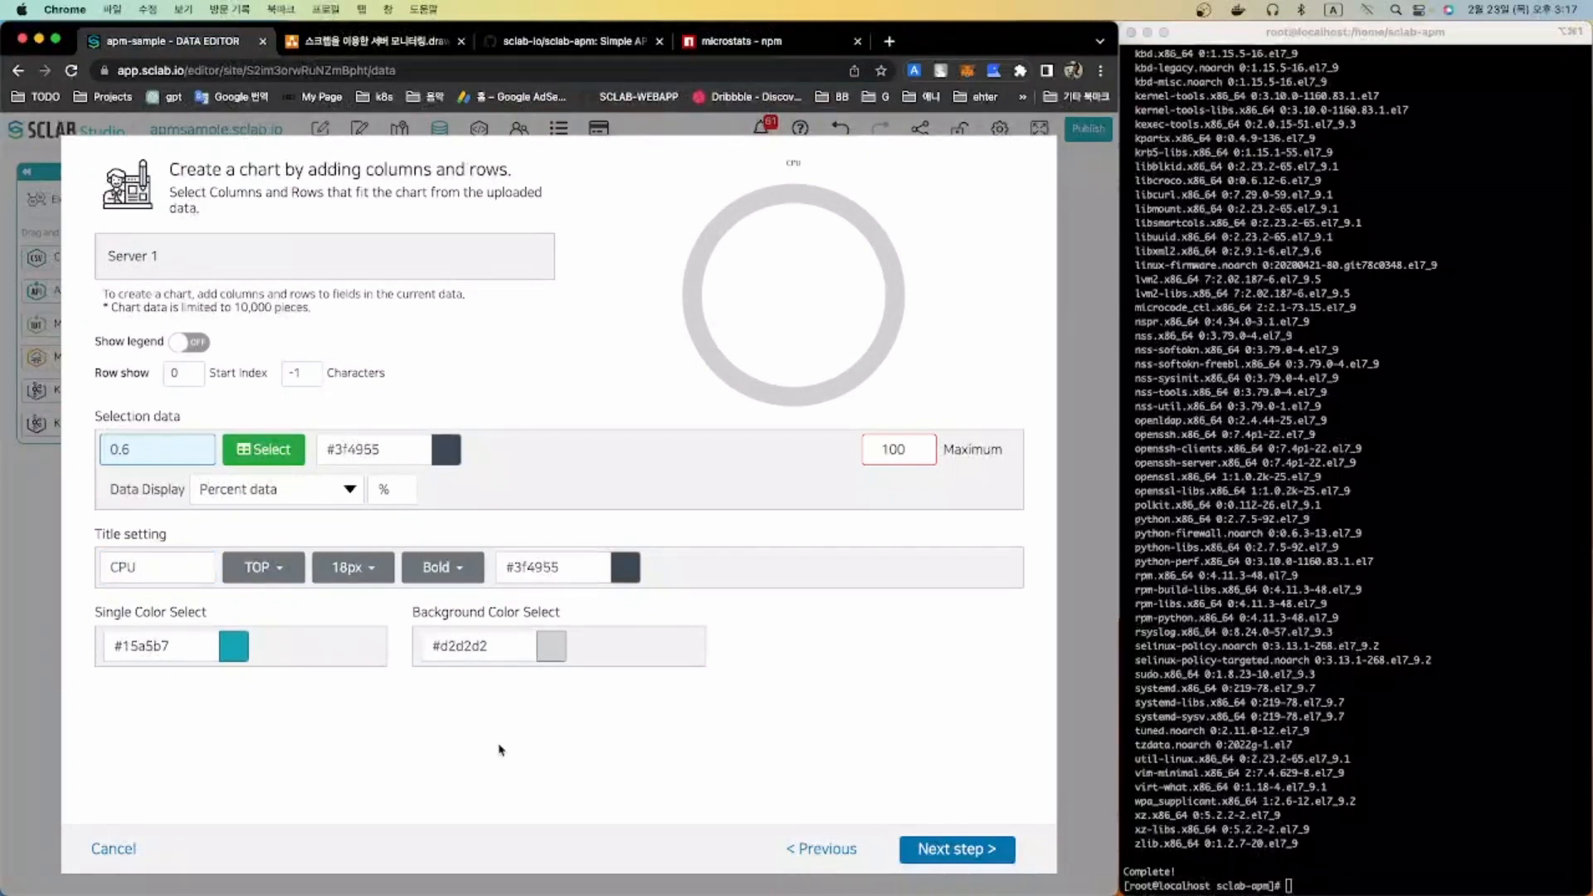
left_click(952, 849)
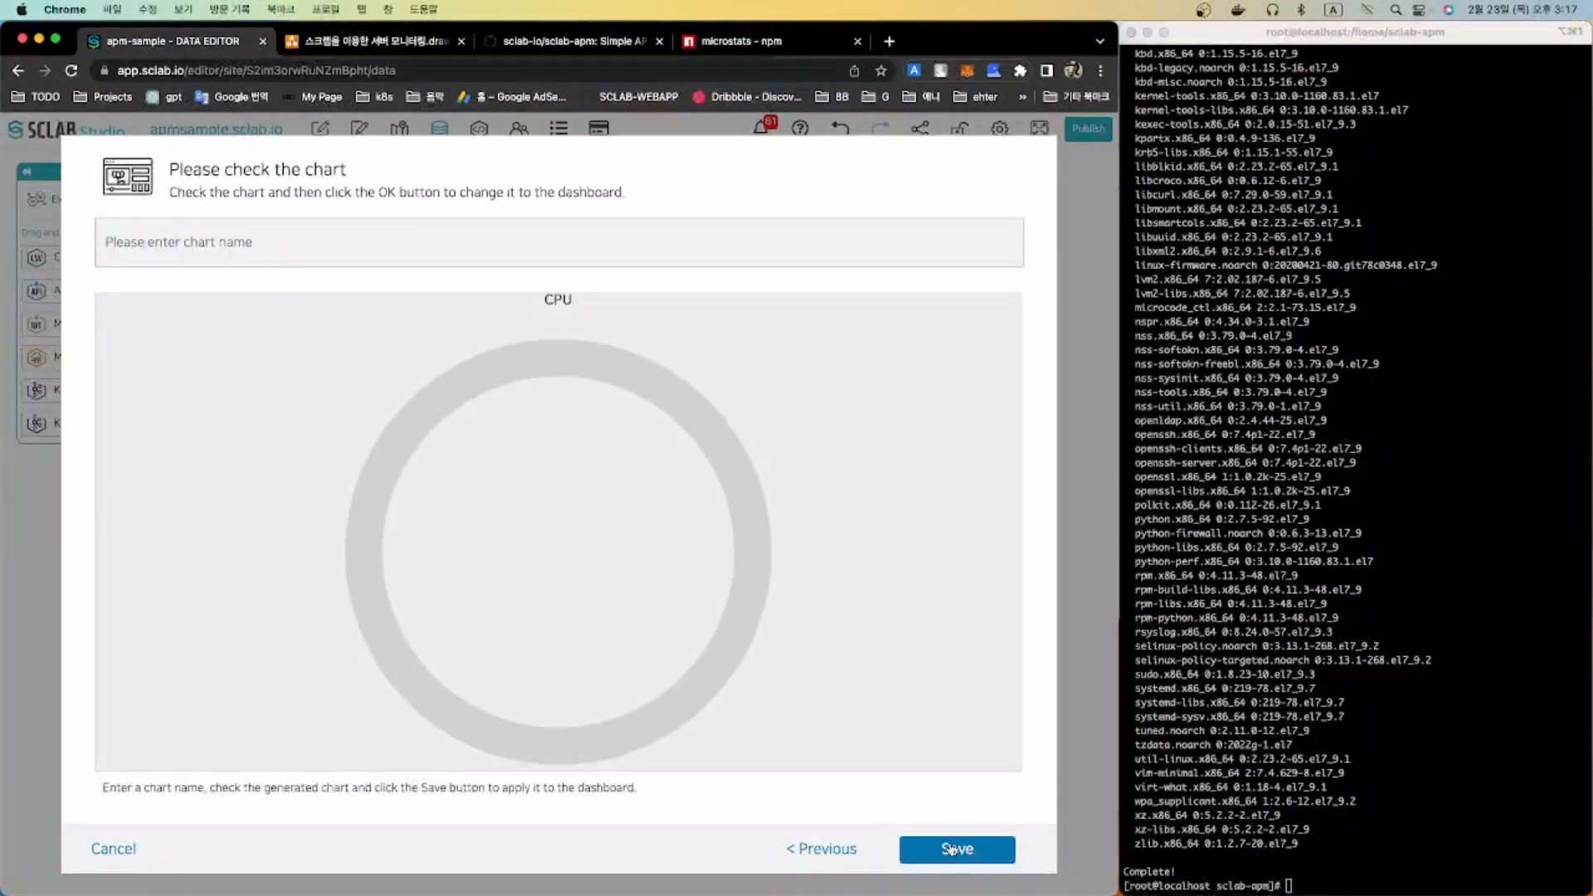
- Name the doughnut chart "Server 1 - CPU - Percent" and save it
left_click(313, 239)
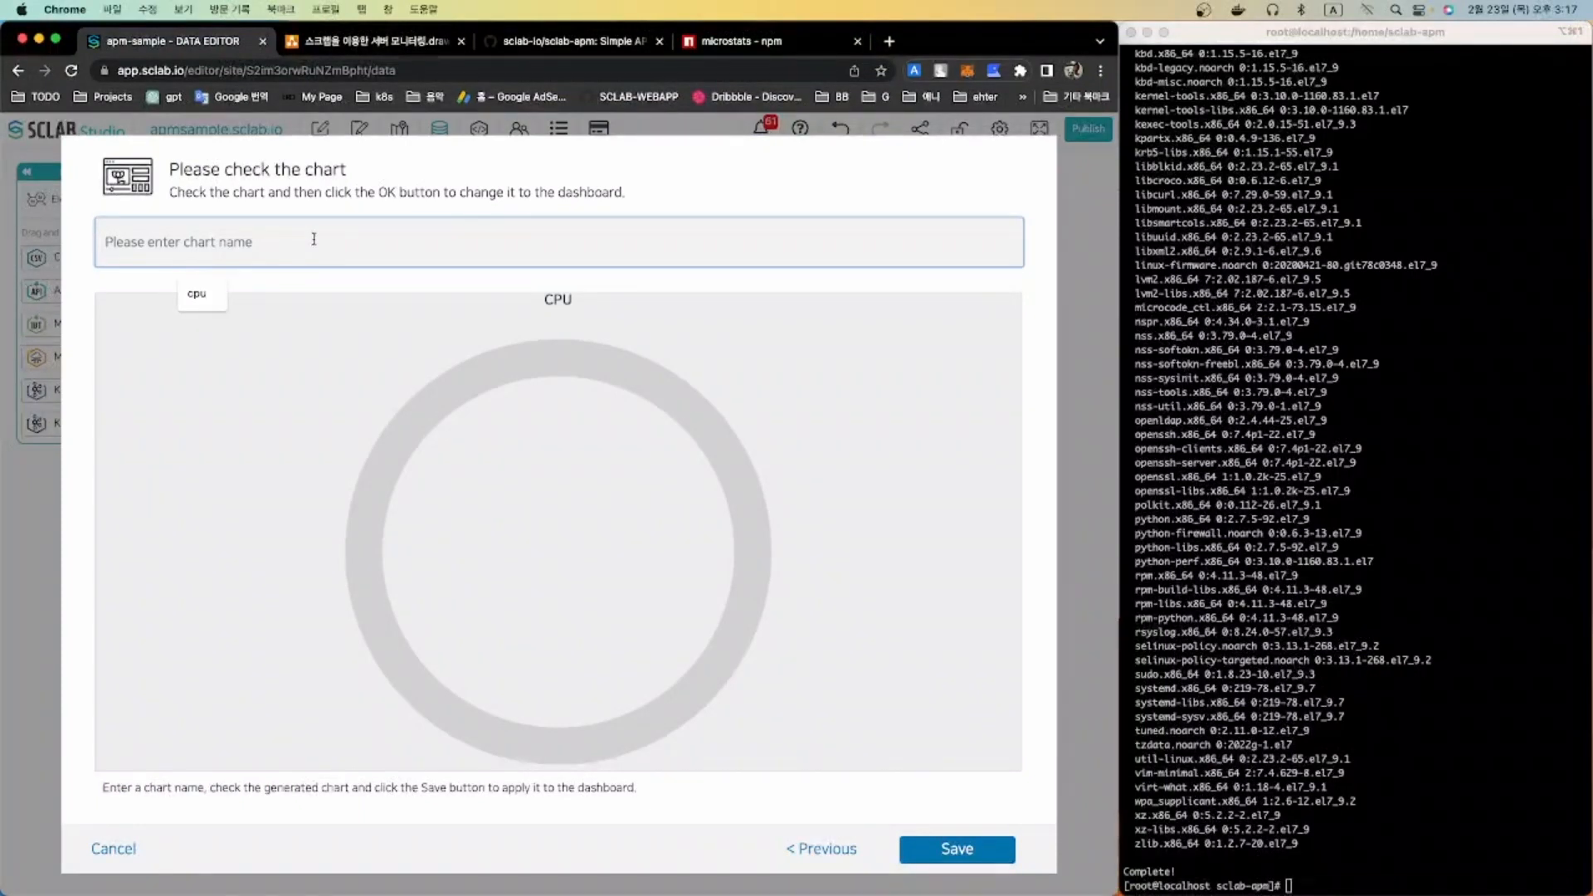
type("Server 1 - CPU - Percent")
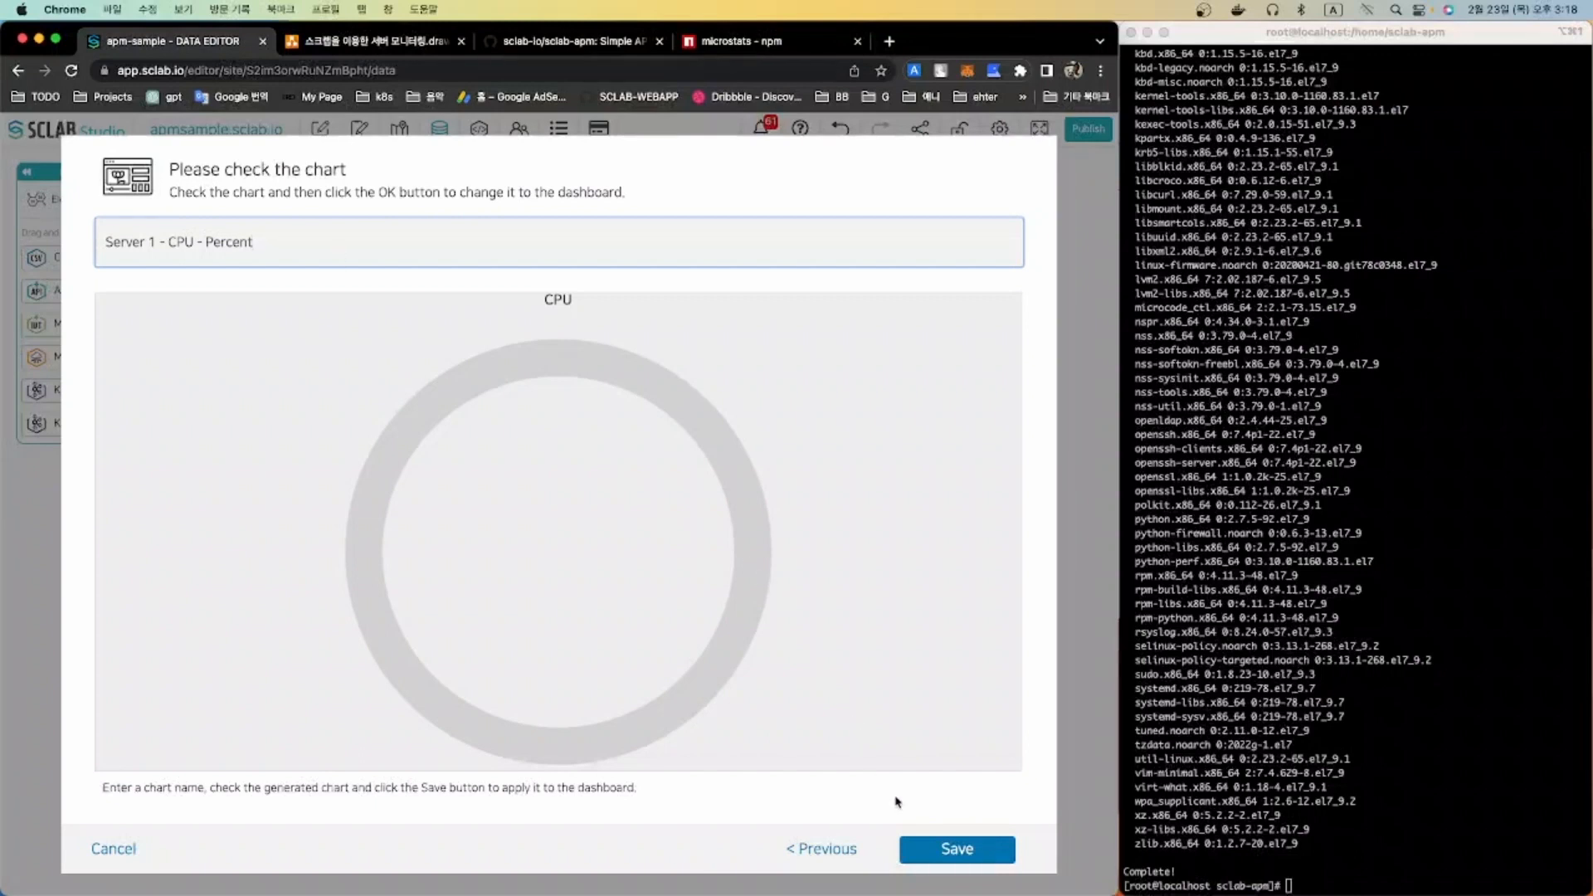
left_click(924, 846)
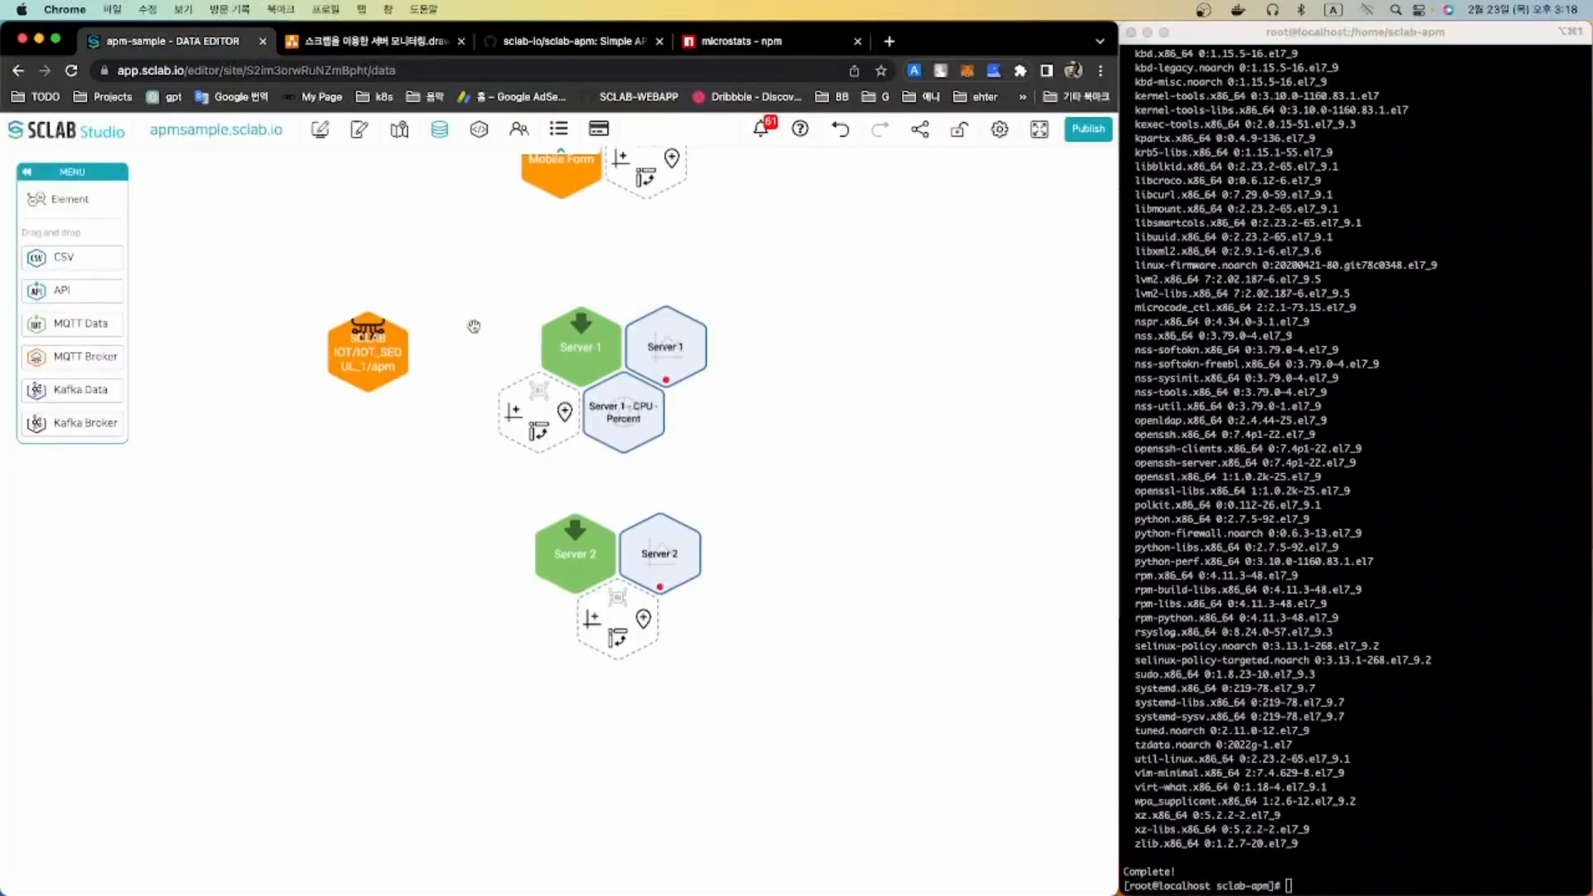
- In the Page Editor, draw a layout area below the Server 1 chart and place the "Server 1 - CPU - Percent" chart in it
left_click(319, 128)
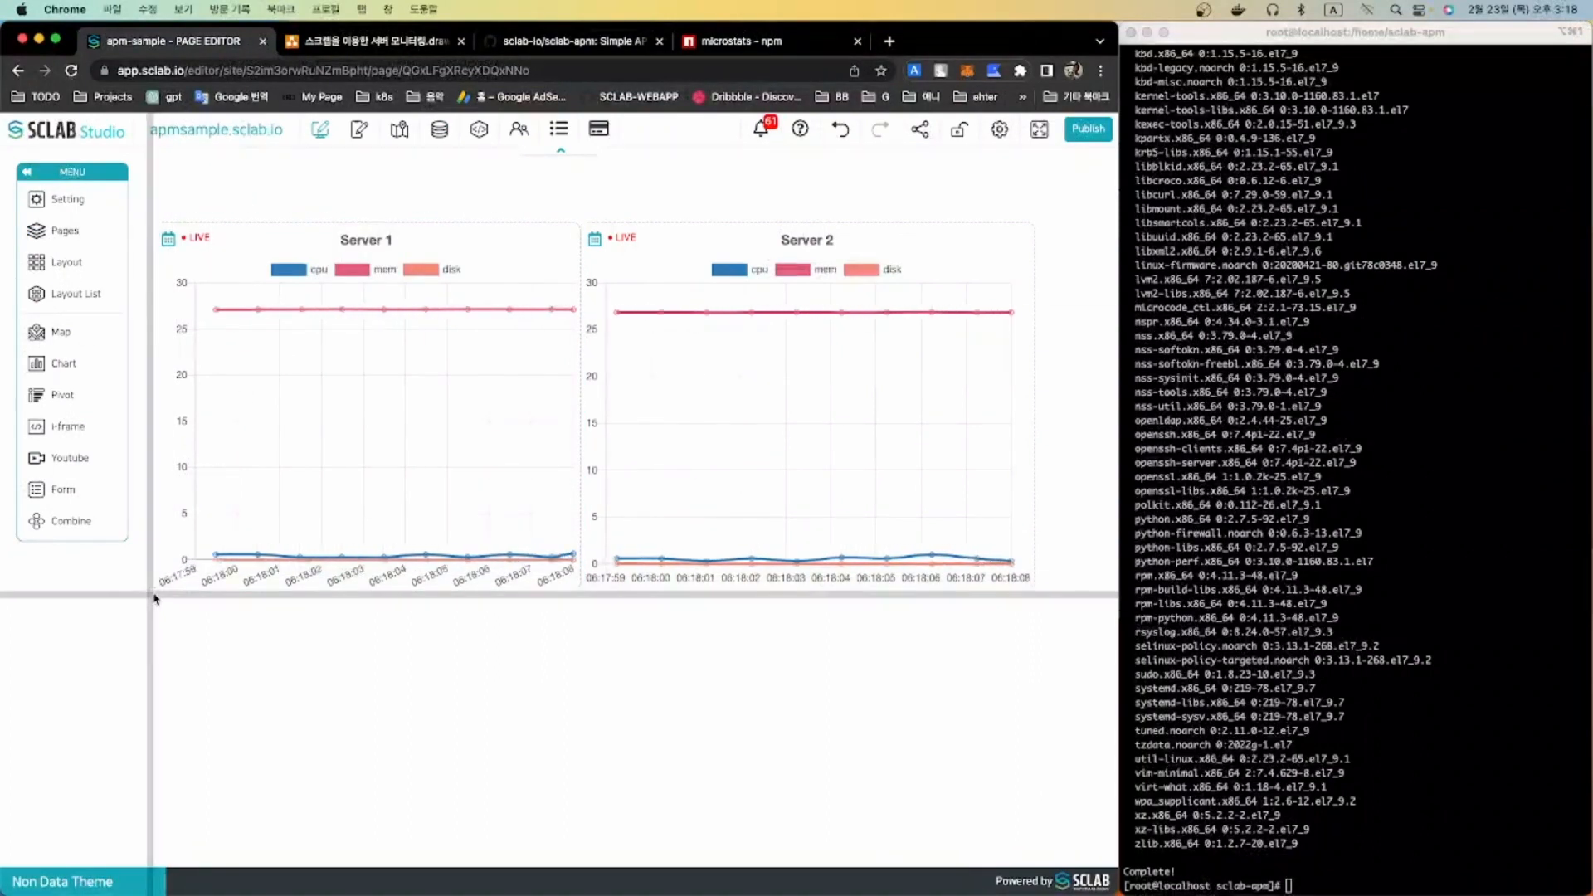
left_click_drag(153, 598, 579, 869)
left_click(63, 364)
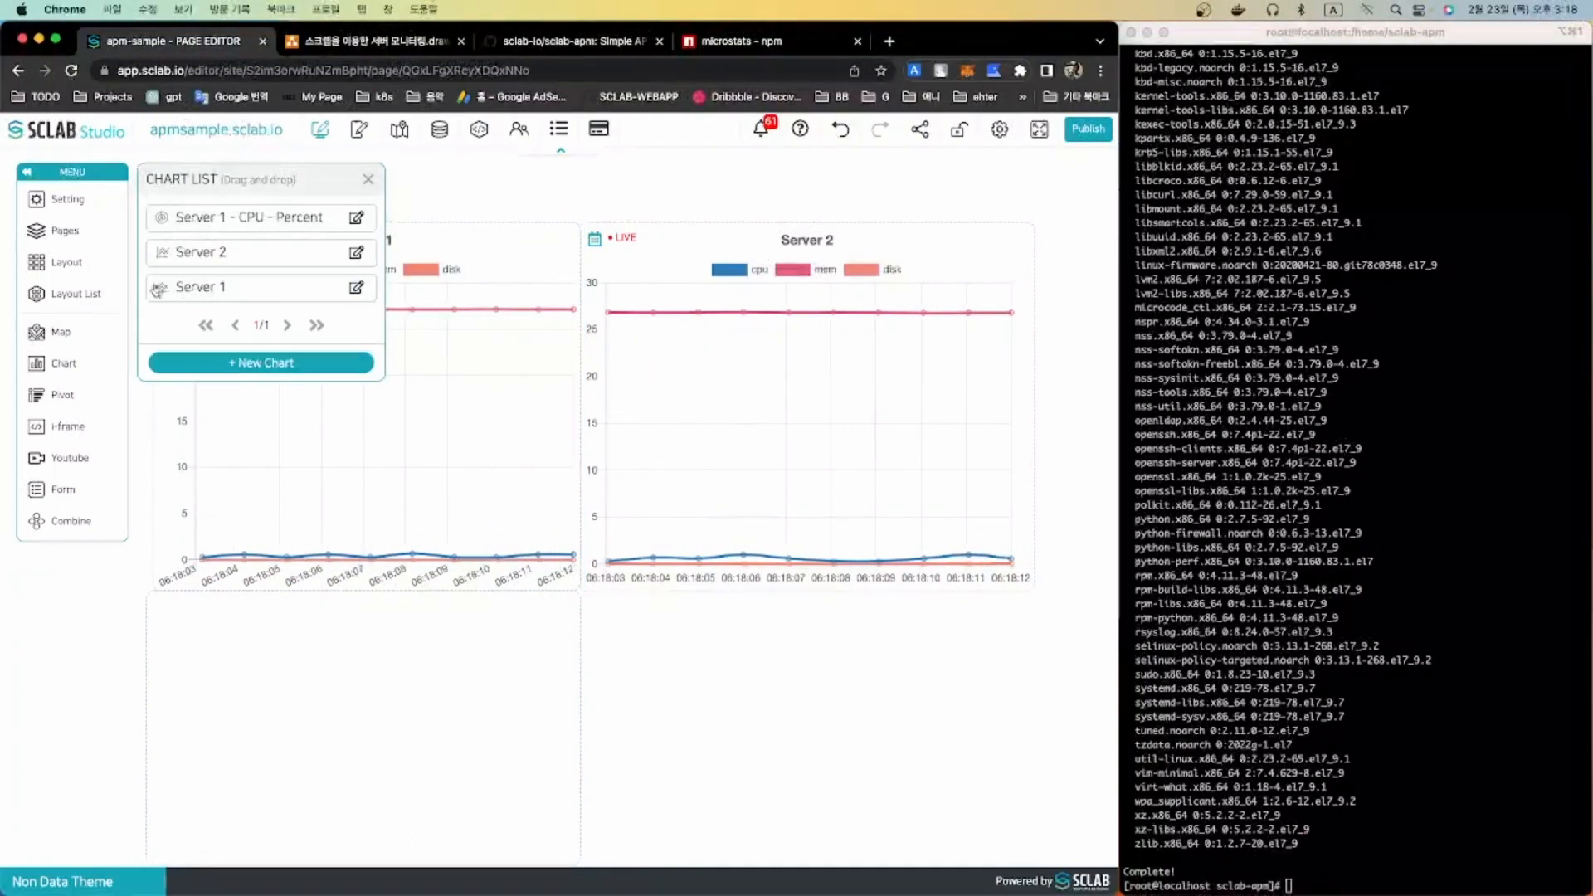
left_click_drag(219, 224, 332, 664)
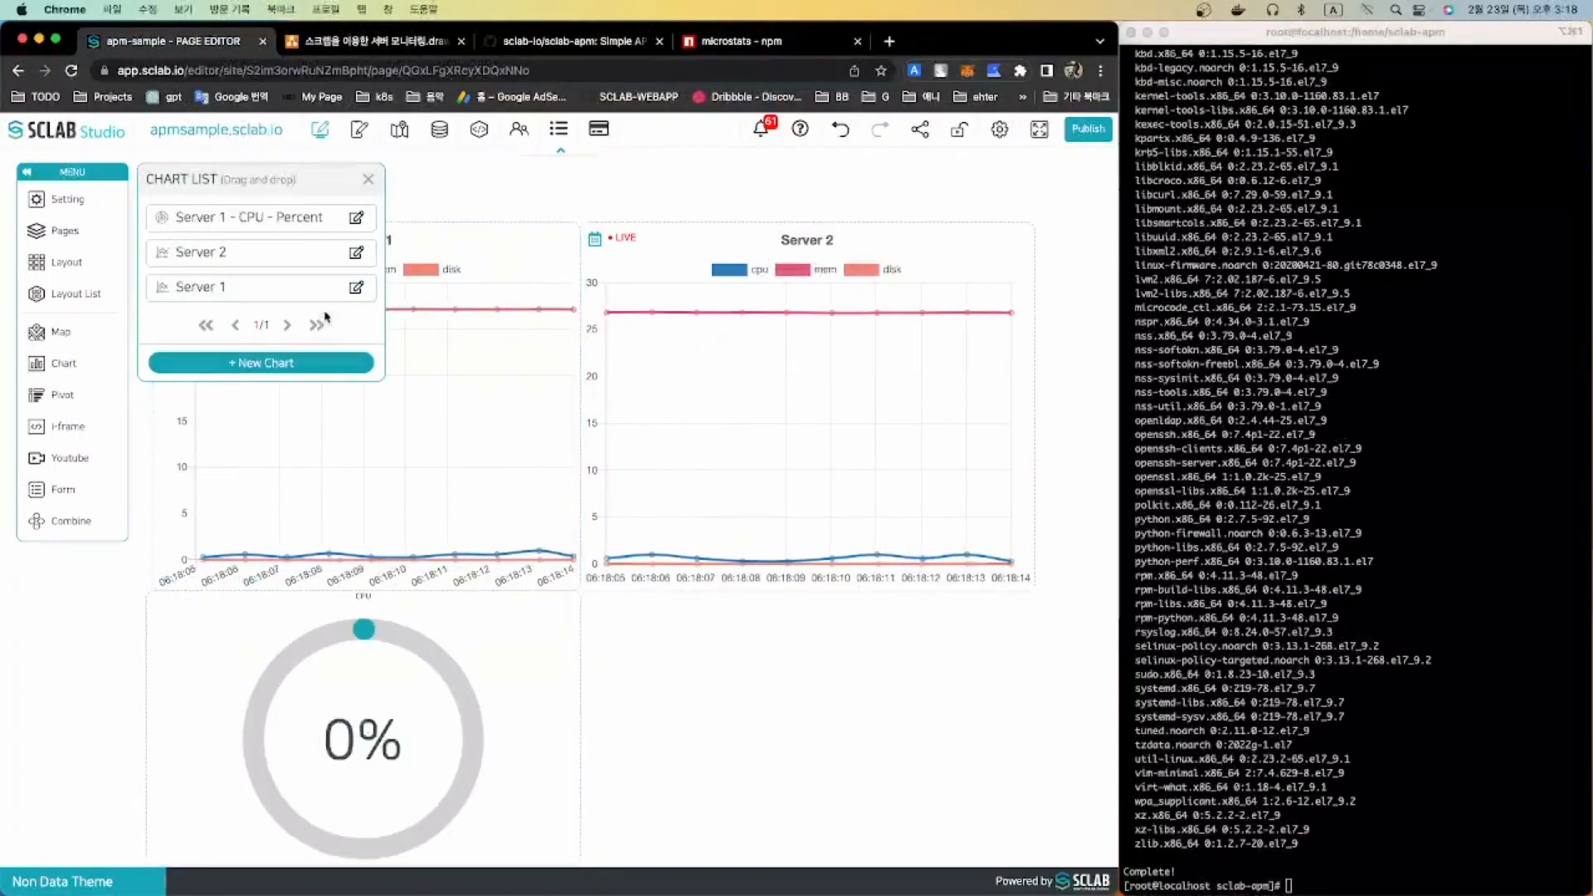
left_click(369, 181)
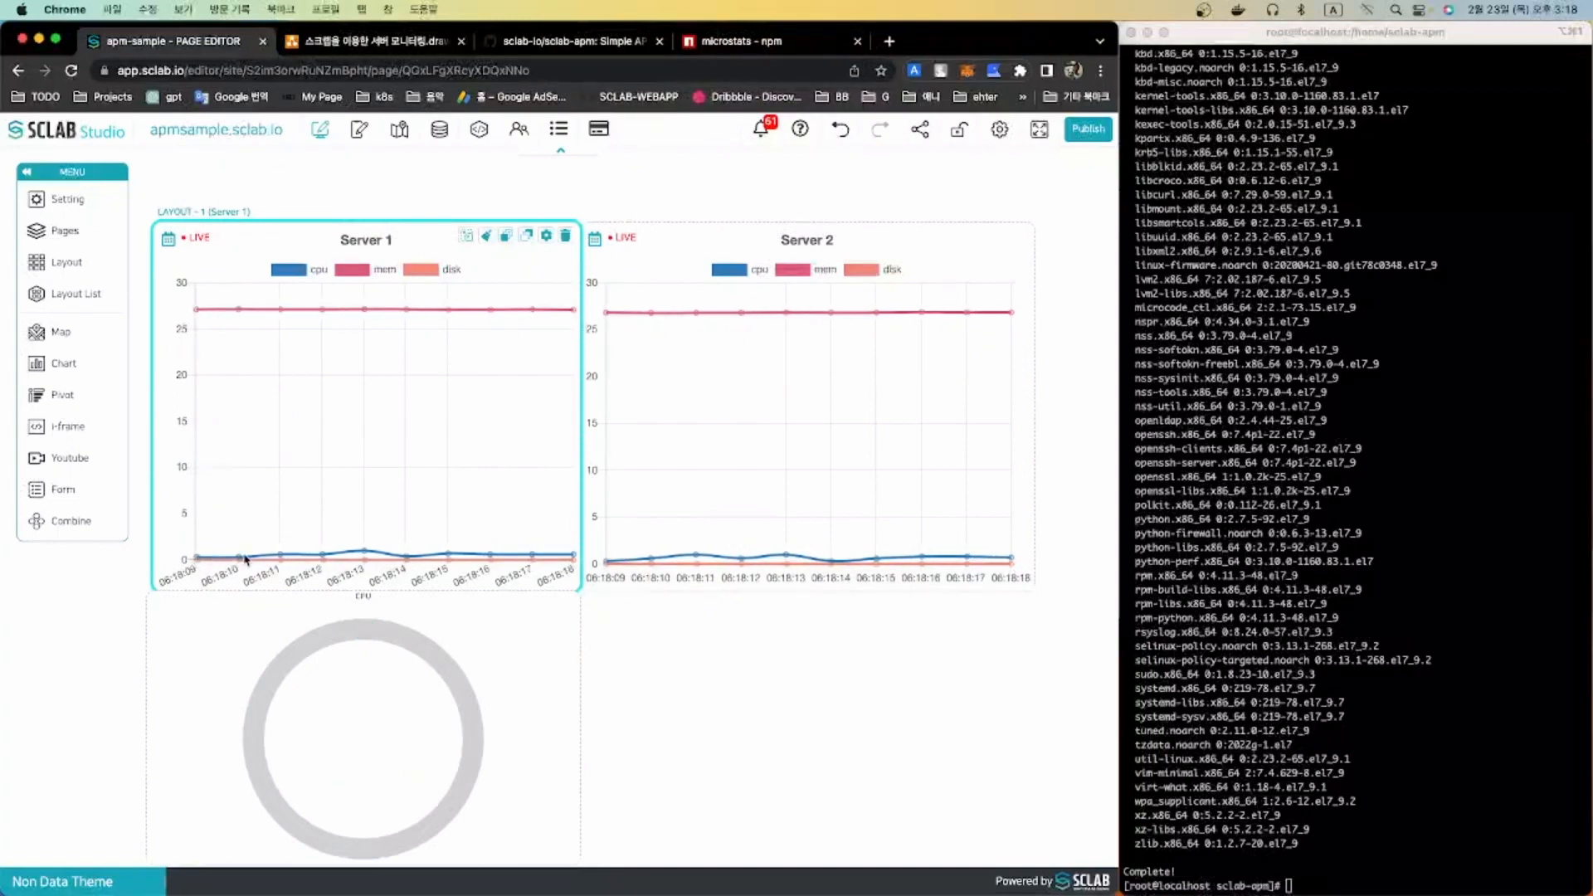
- In the server terminal, replace the pending yum command with "yum install gcc", run it and accept the installation with y
left_click(1260, 680)
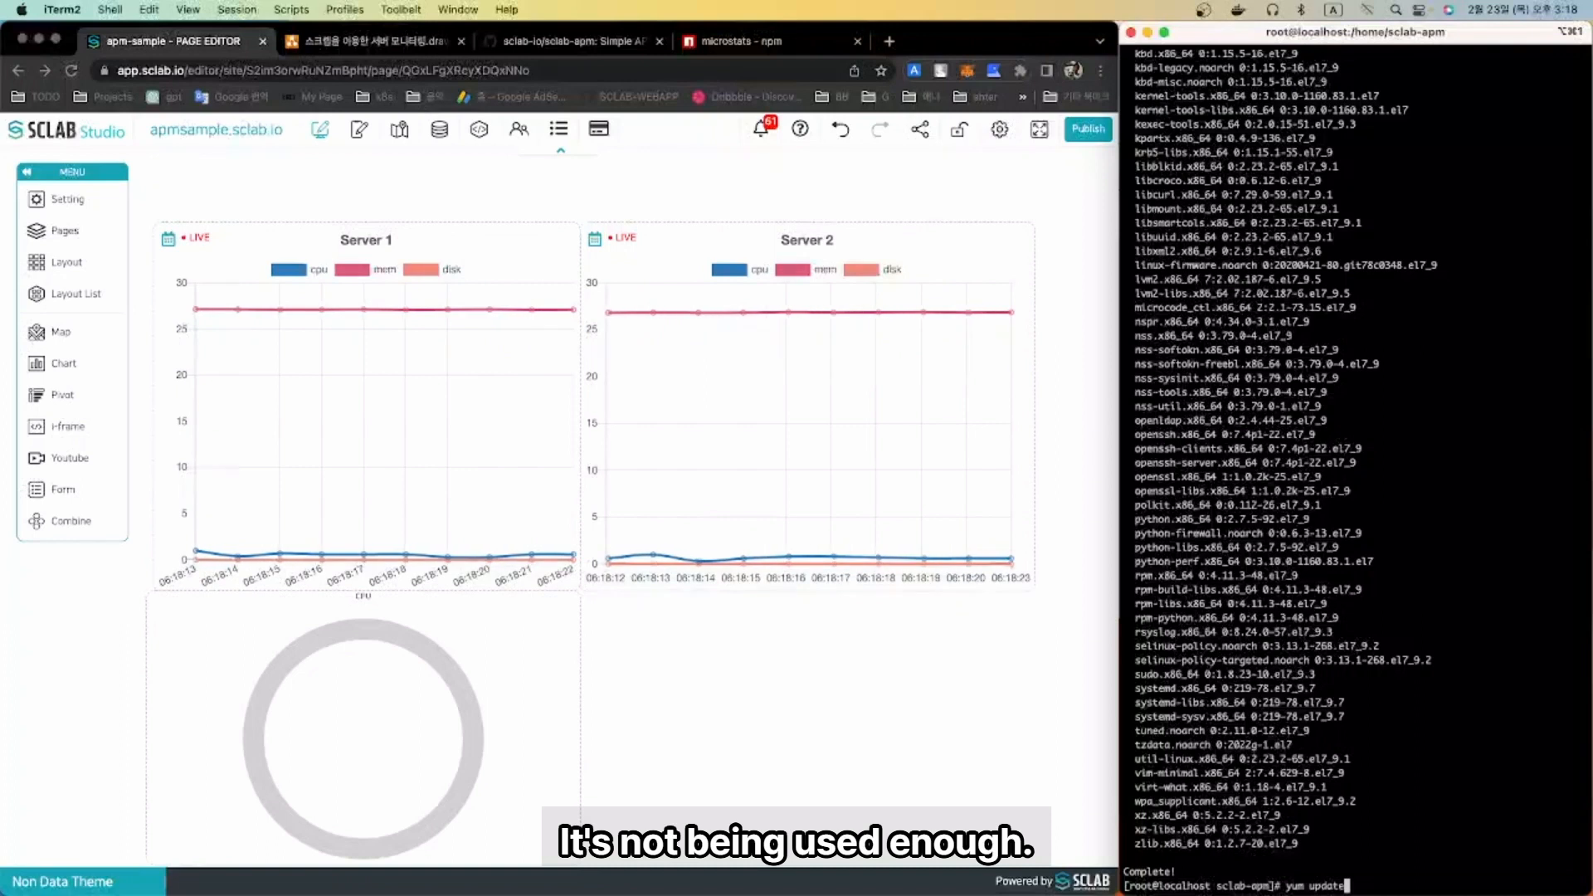
key("BackSpace")
key("BackSpace")
key("BackSpace")
key("BackSpace")
key("BackSpace")
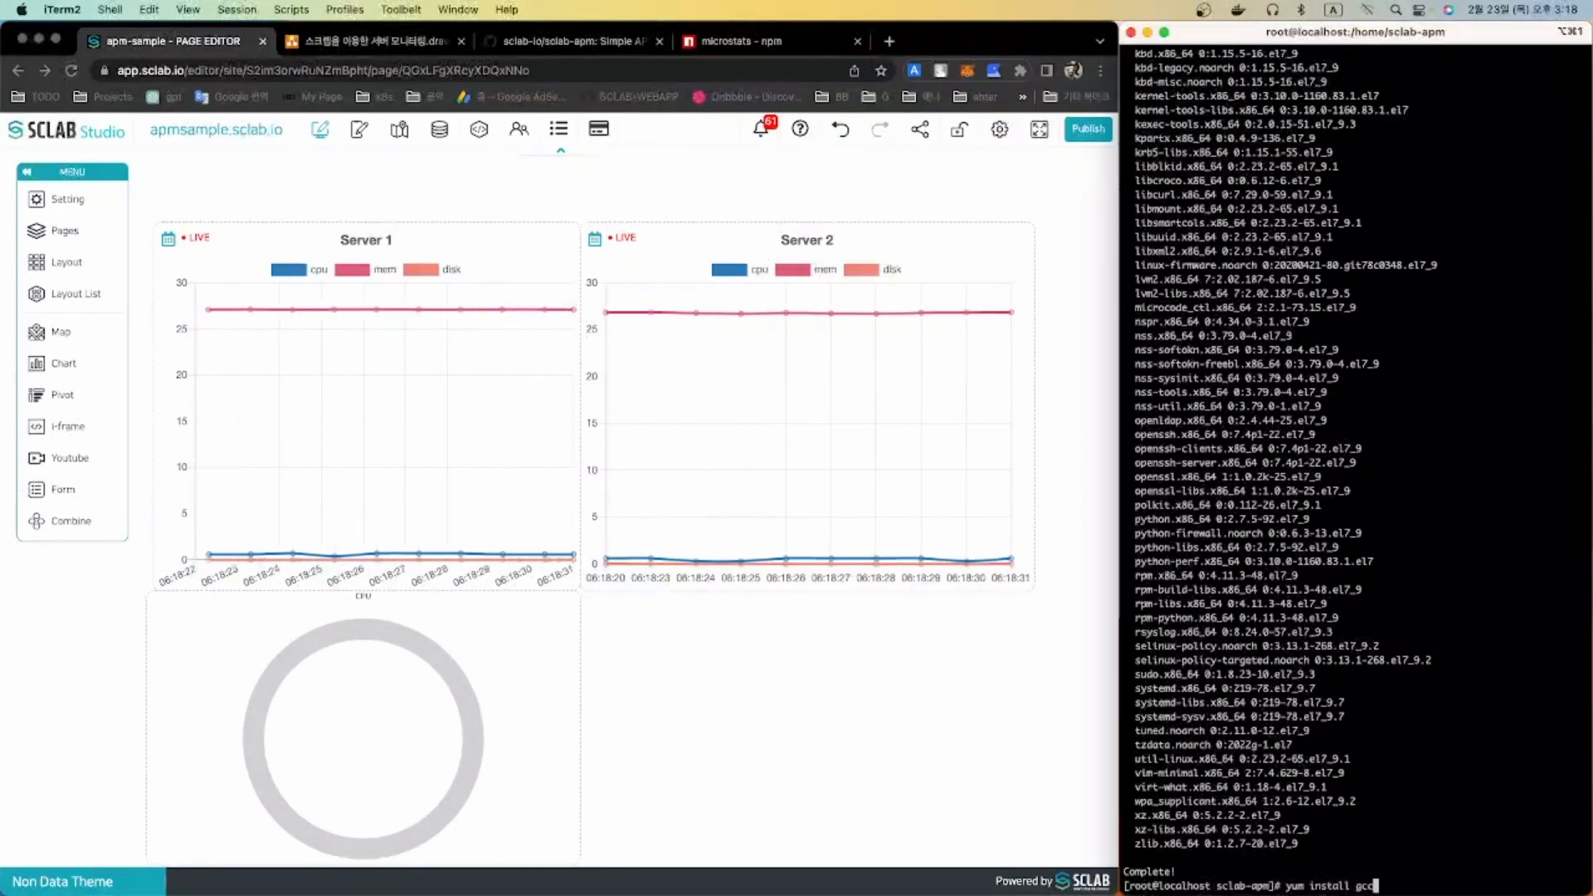
key("Return")
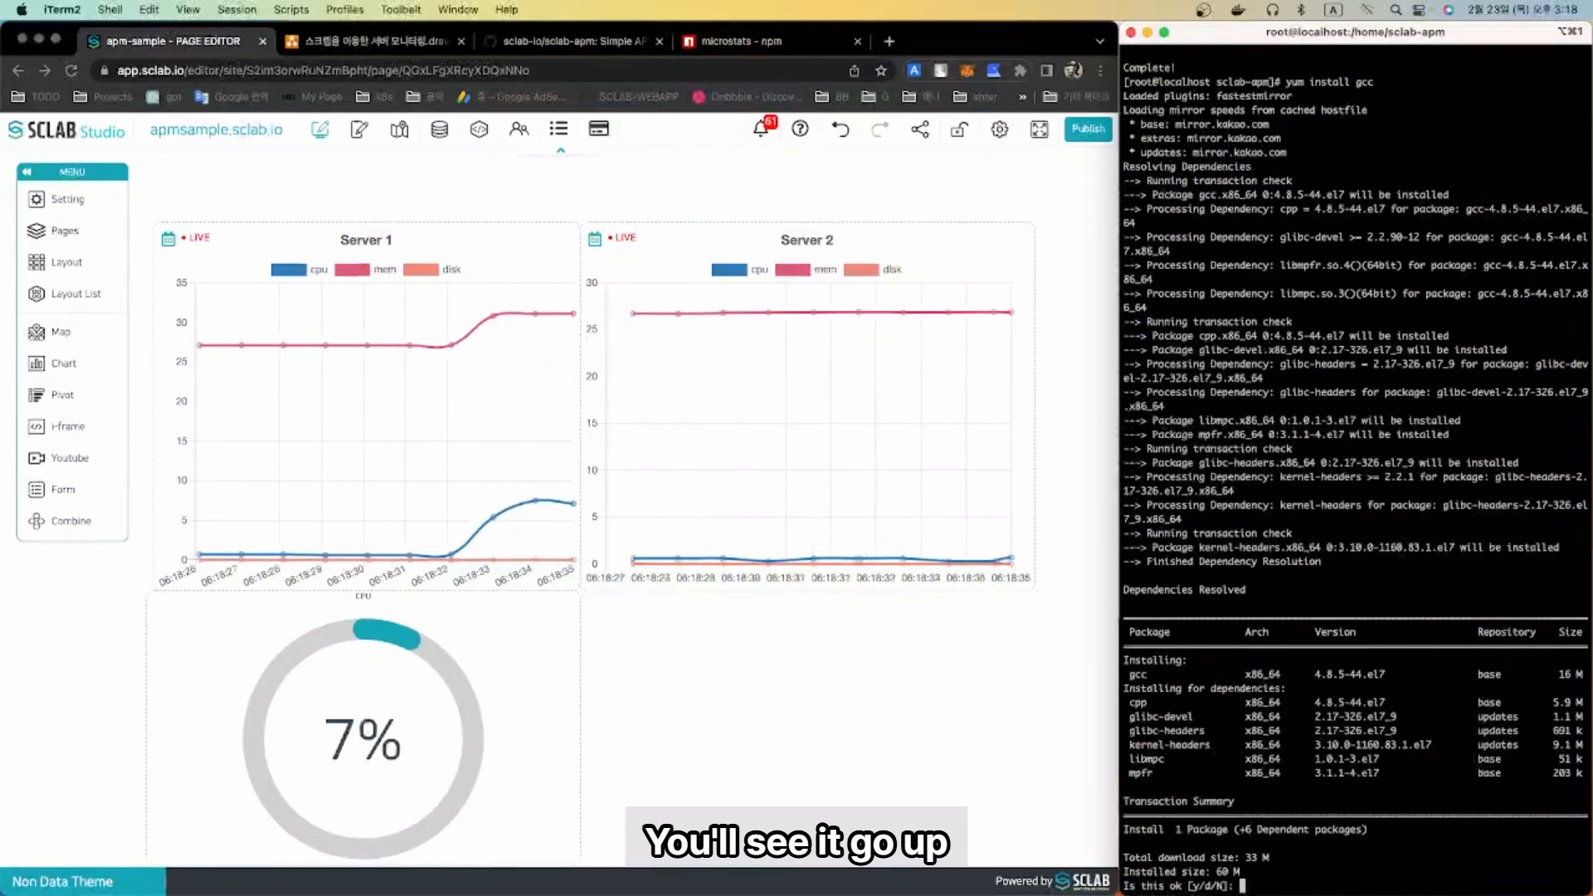
type("y")
key("Return")
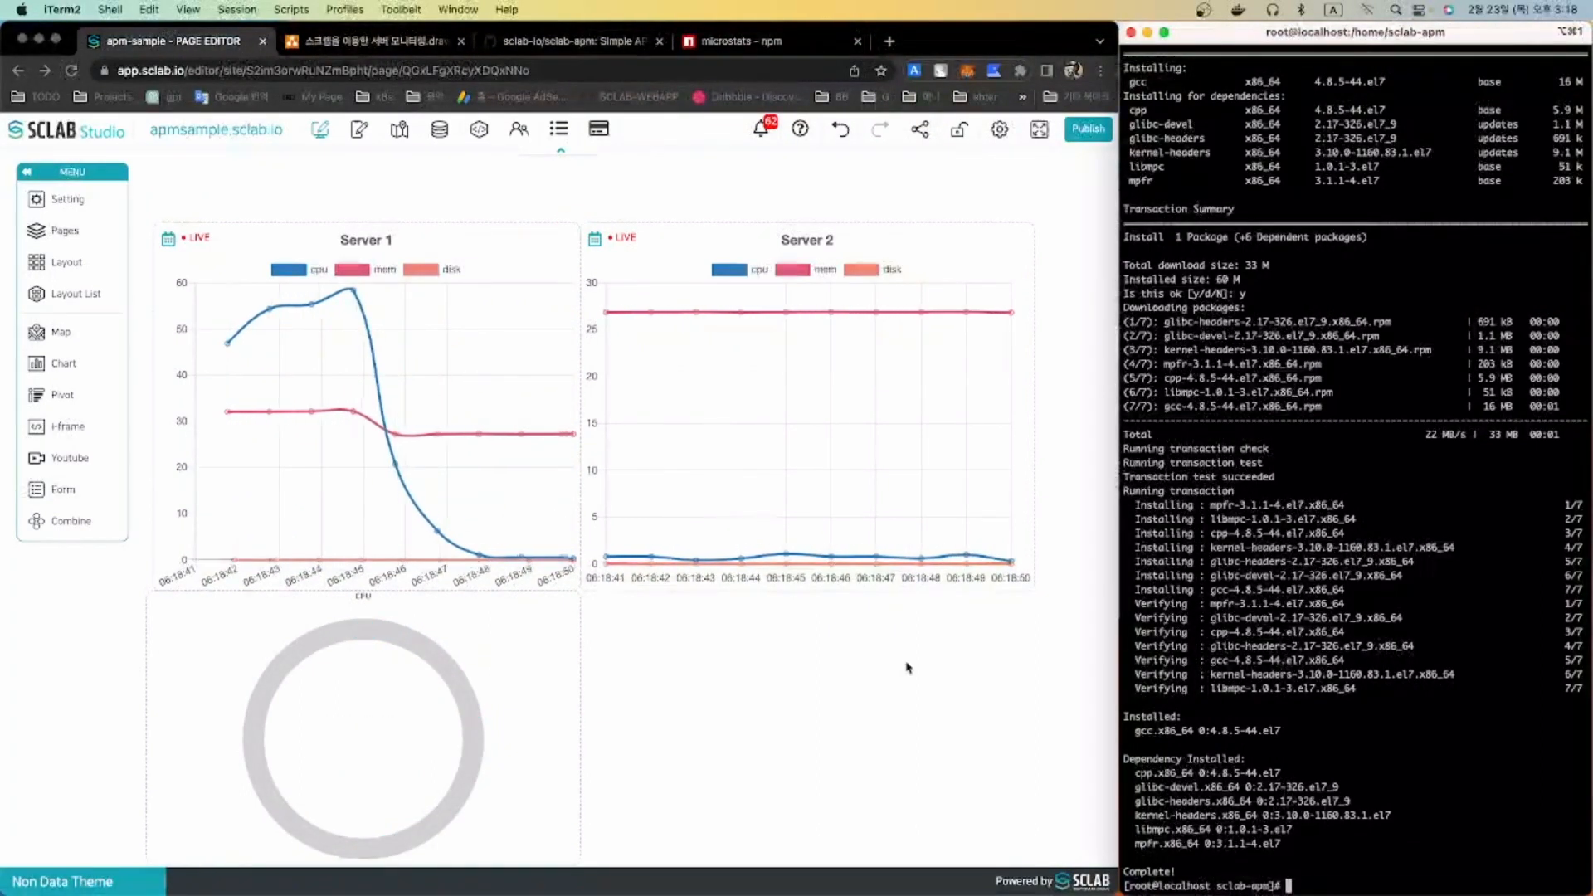
left_click(498, 659)
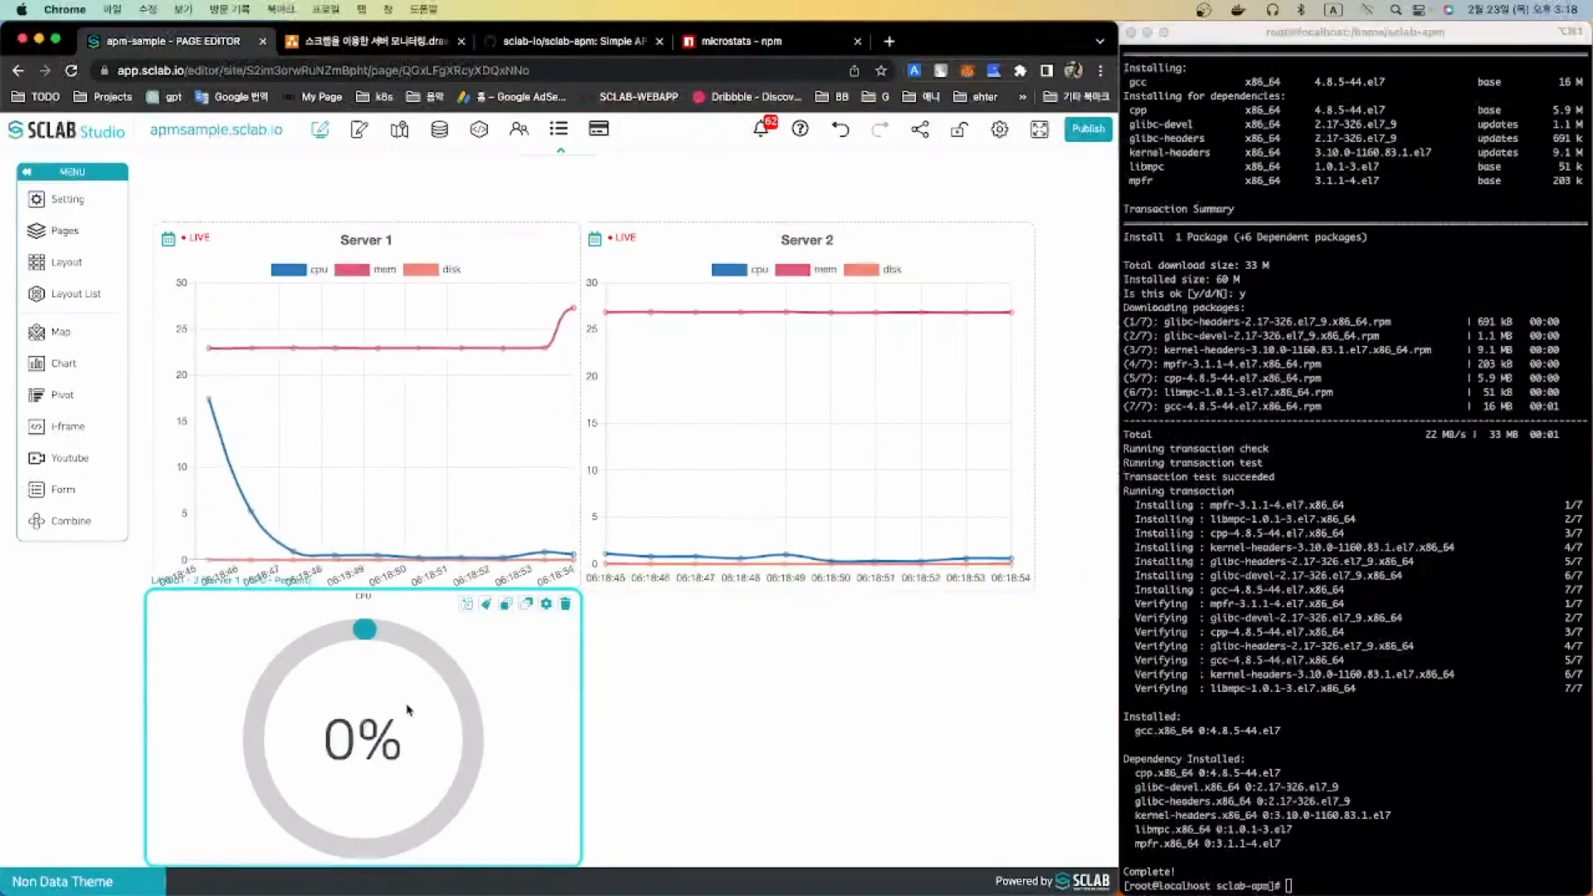
left_click(1317, 728)
left_click(741, 651)
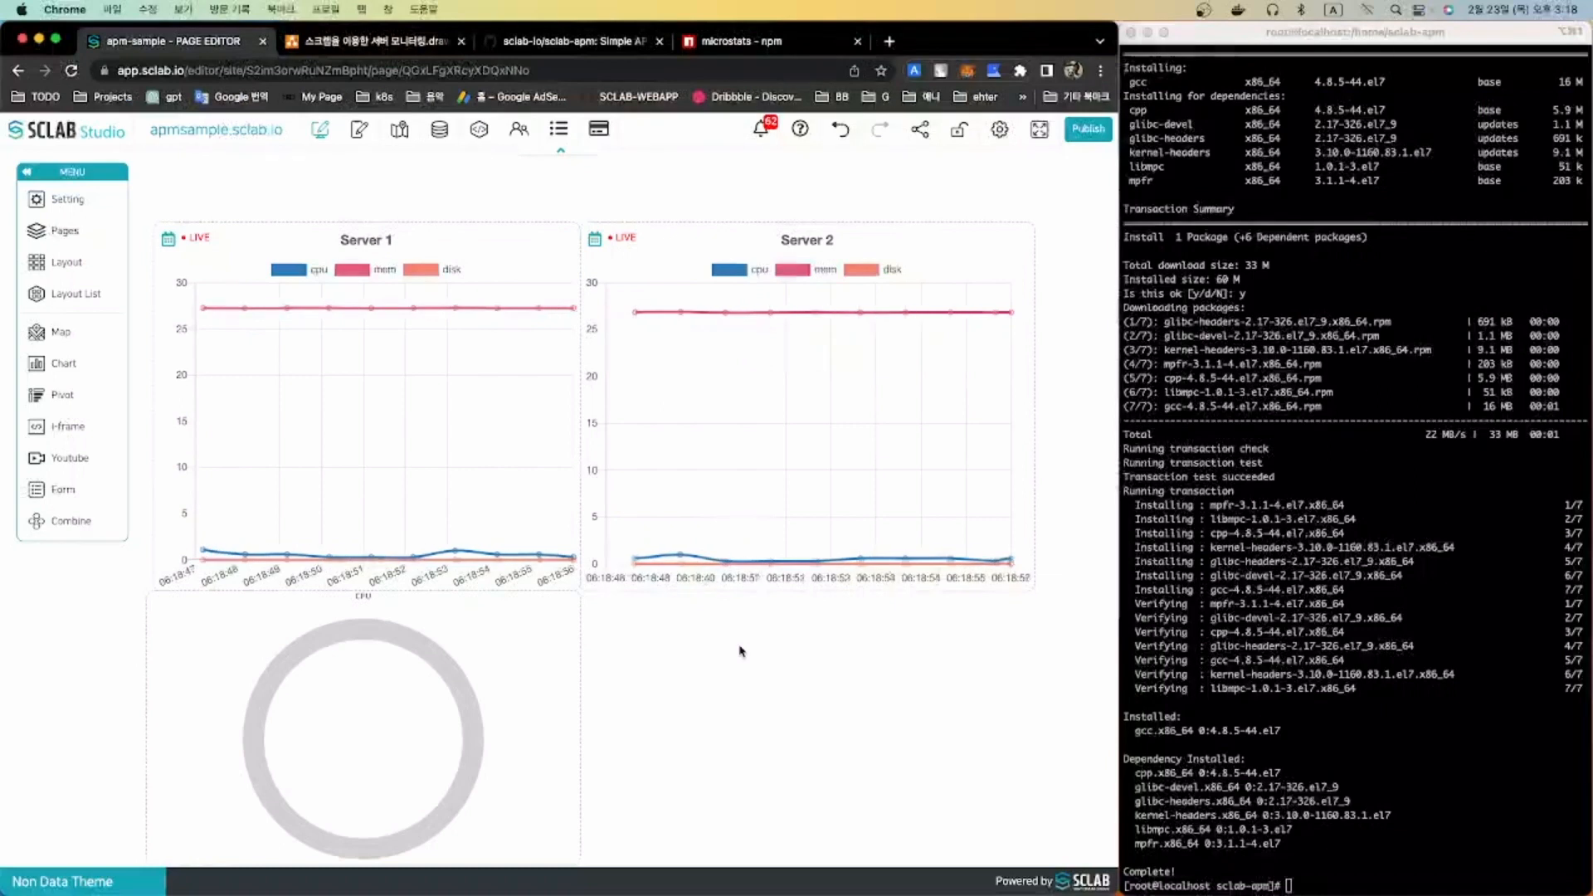